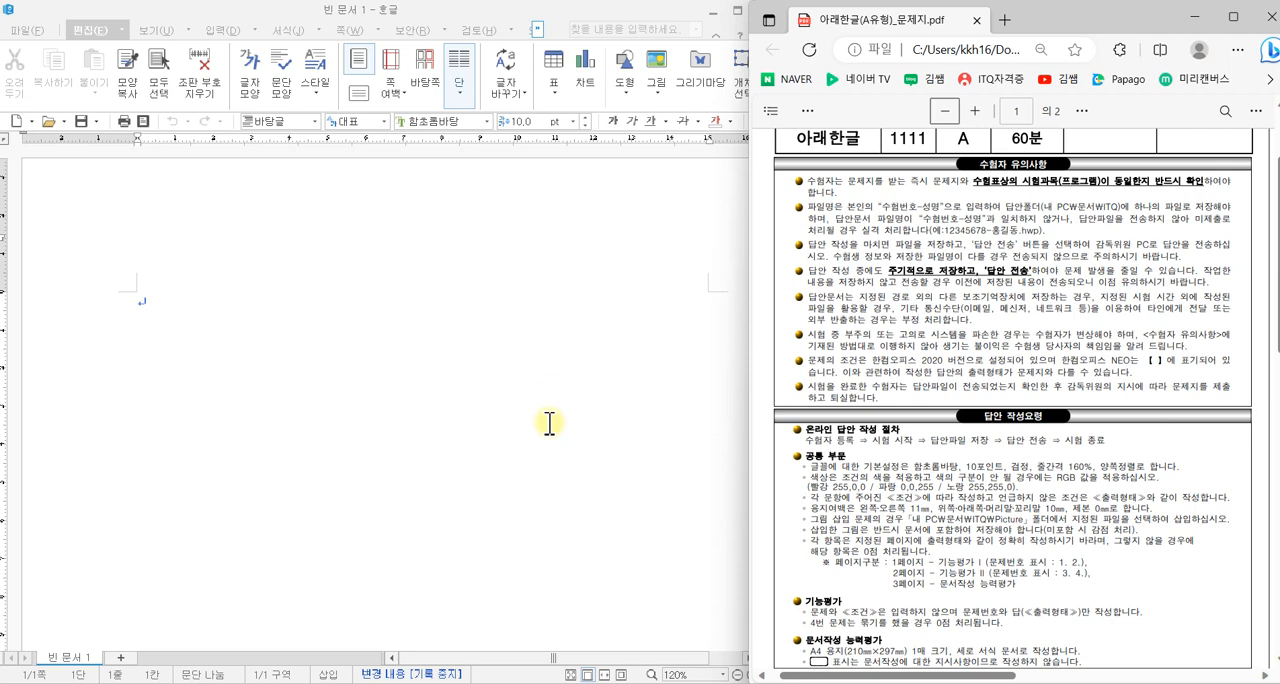
- Open the page setup settings for the blank document
left_click(316, 392)
key("F7")
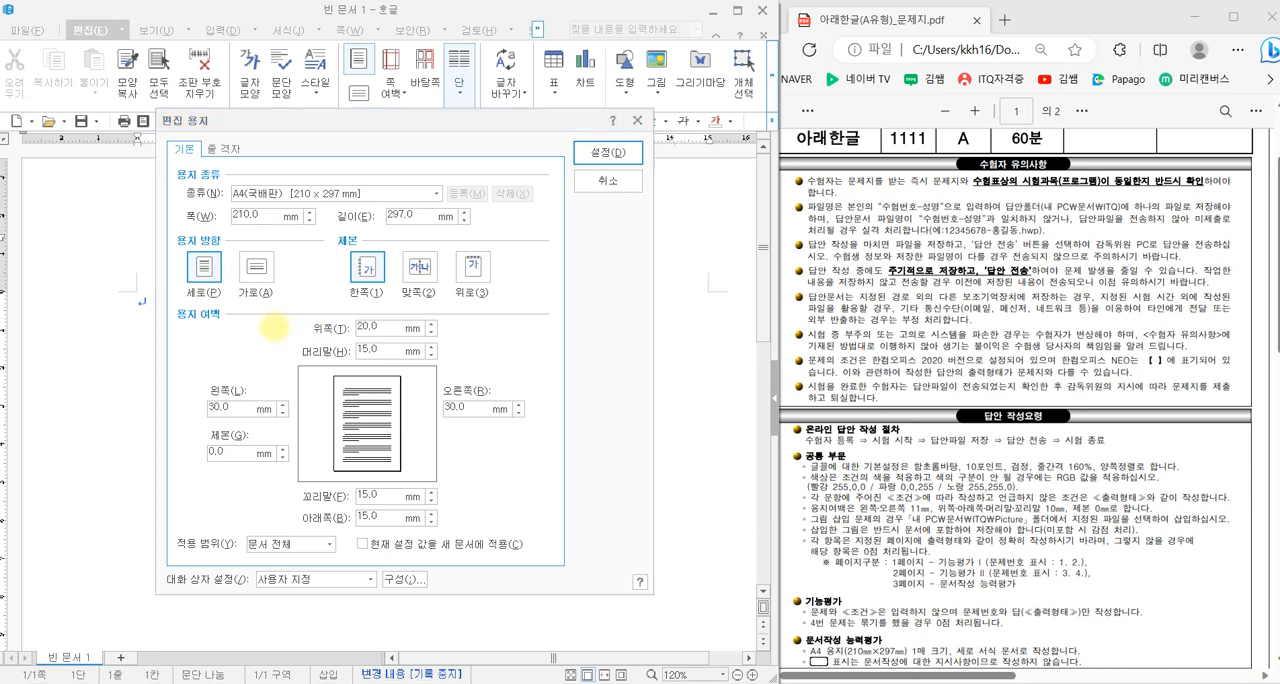
mouse_move(167, 300)
left_mouse_down()
mouse_move(480, 416)
mouse_move(551, 547)
mouse_move(567, 532)
left_mouse_up()
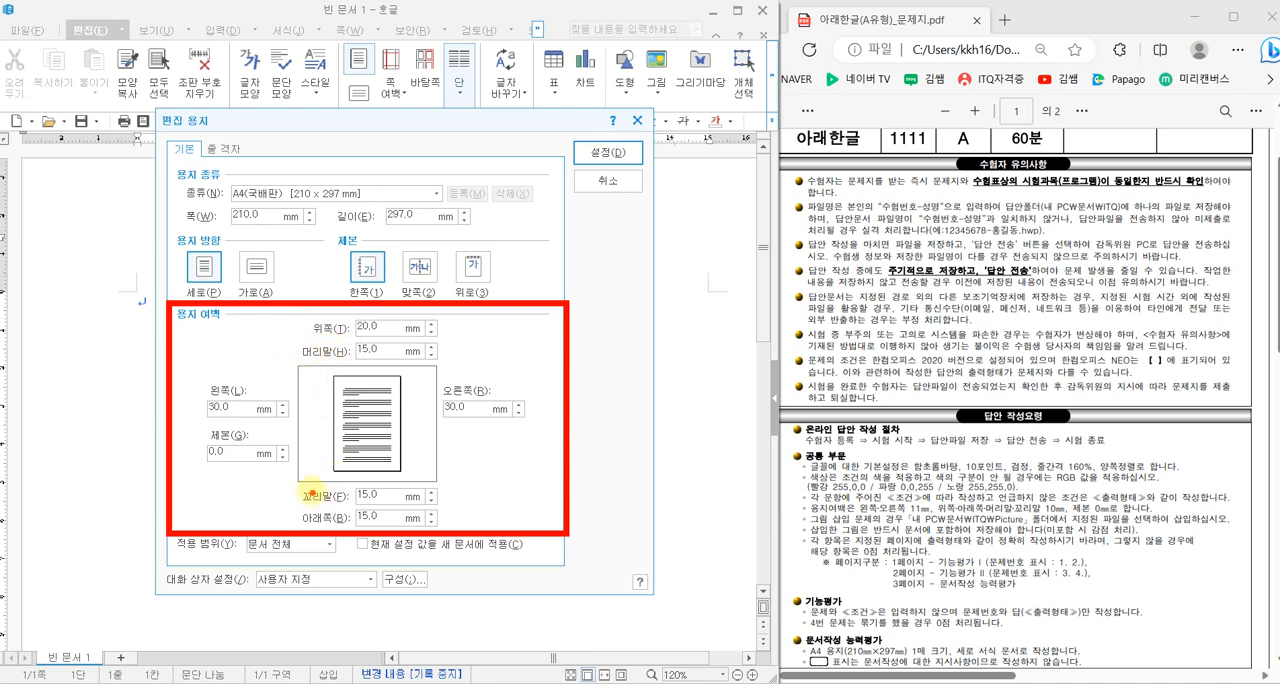
mouse_move(388, 423)
left_mouse_down()
mouse_move(378, 462)
mouse_move(402, 434)
left_mouse_up()
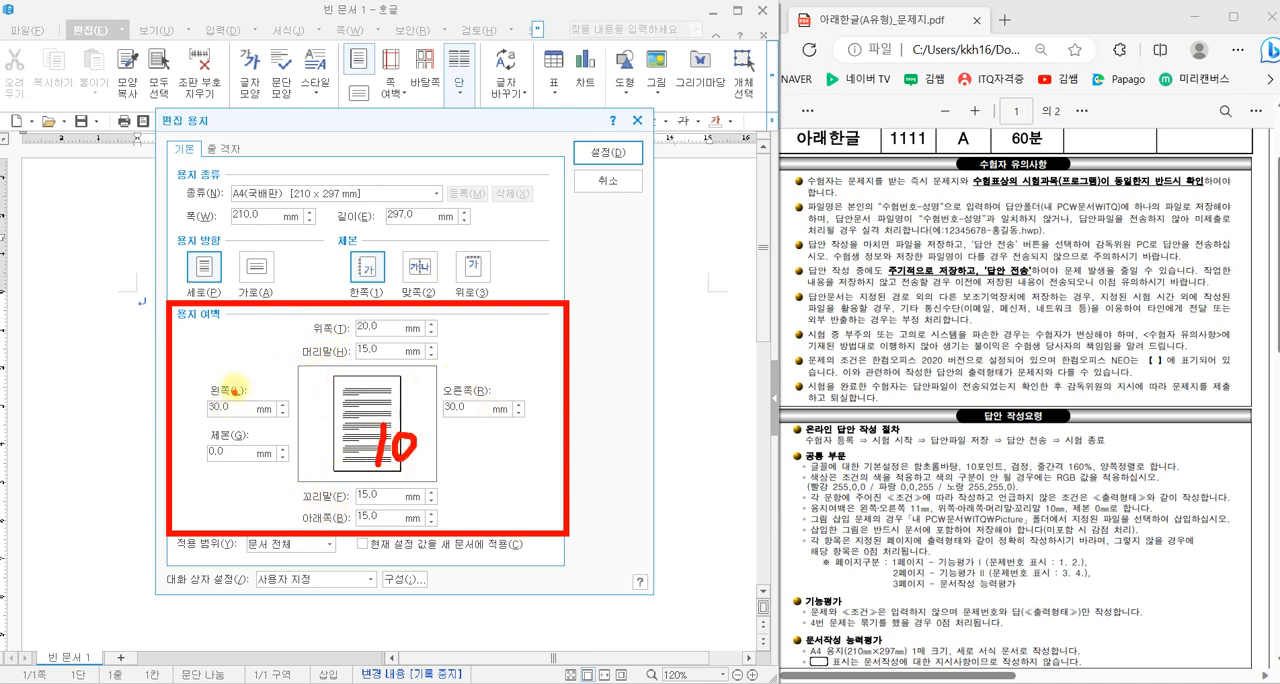
mouse_move(232, 393)
left_mouse_down()
mouse_move(216, 436)
mouse_move(240, 433)
left_mouse_up()
mouse_move(474, 393)
left_mouse_down()
mouse_move(461, 428)
mouse_move(477, 430)
left_mouse_up()
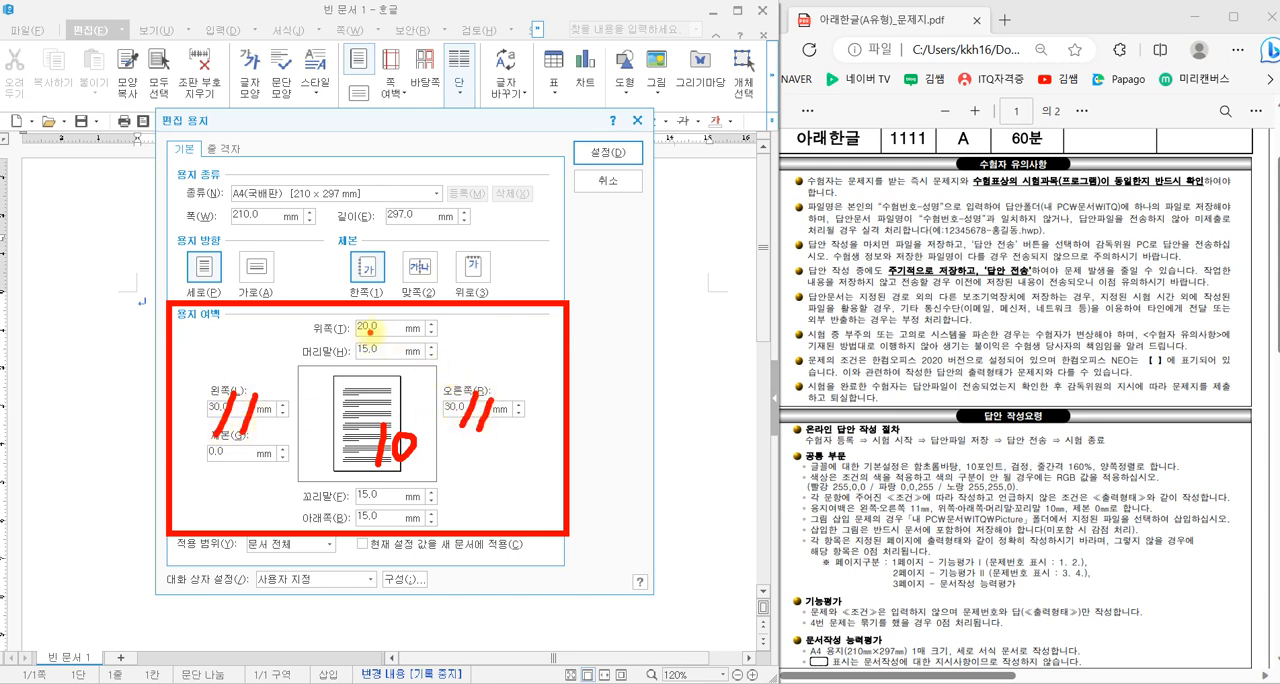
mouse_move(375, 334)
left_mouse_down()
mouse_move(346, 337)
mouse_move(361, 321)
mouse_move(366, 331)
left_mouse_up()
key("Escape")
- Set the top, header, footer and bottom page margins to 10 mm each
left_click(366, 328)
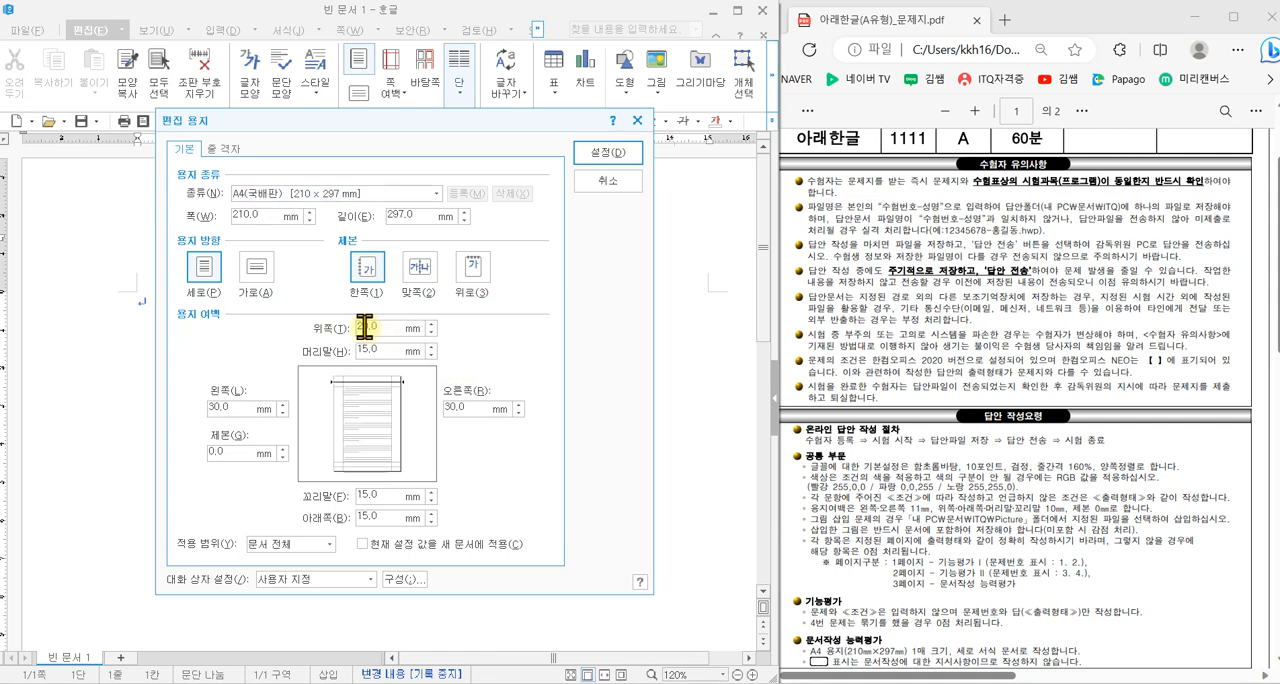
type("10")
key("Tab")
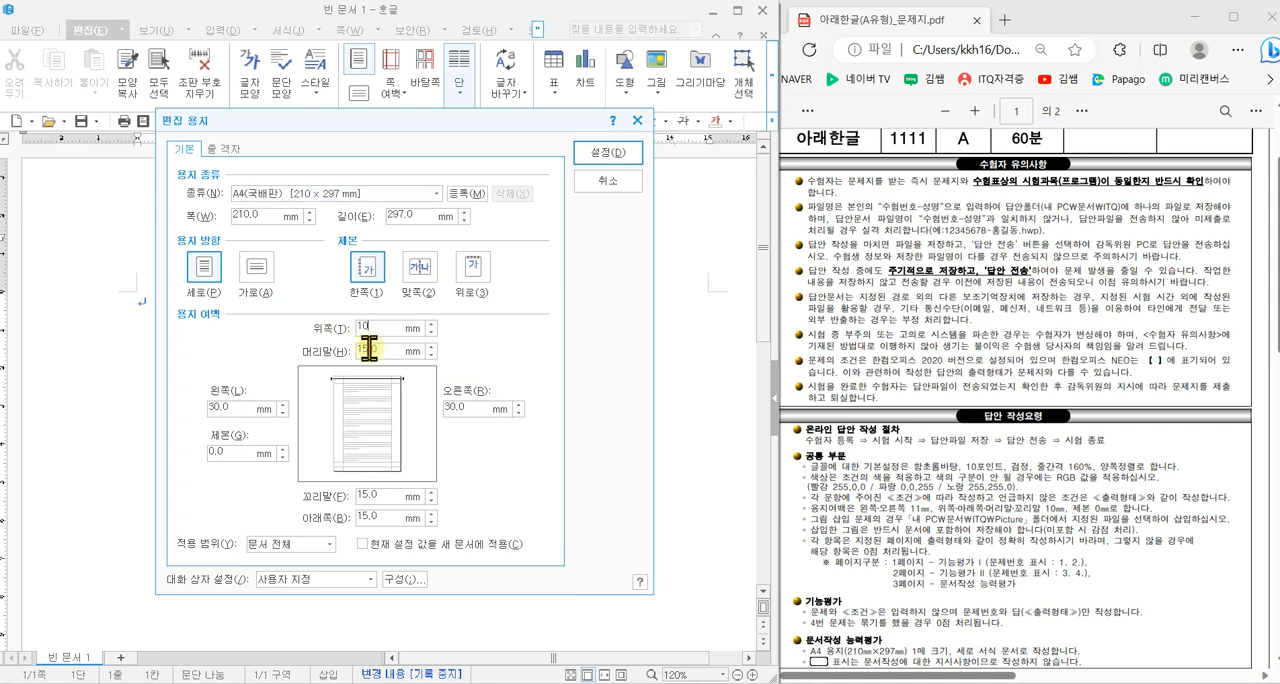
type("10")
left_click(362, 491)
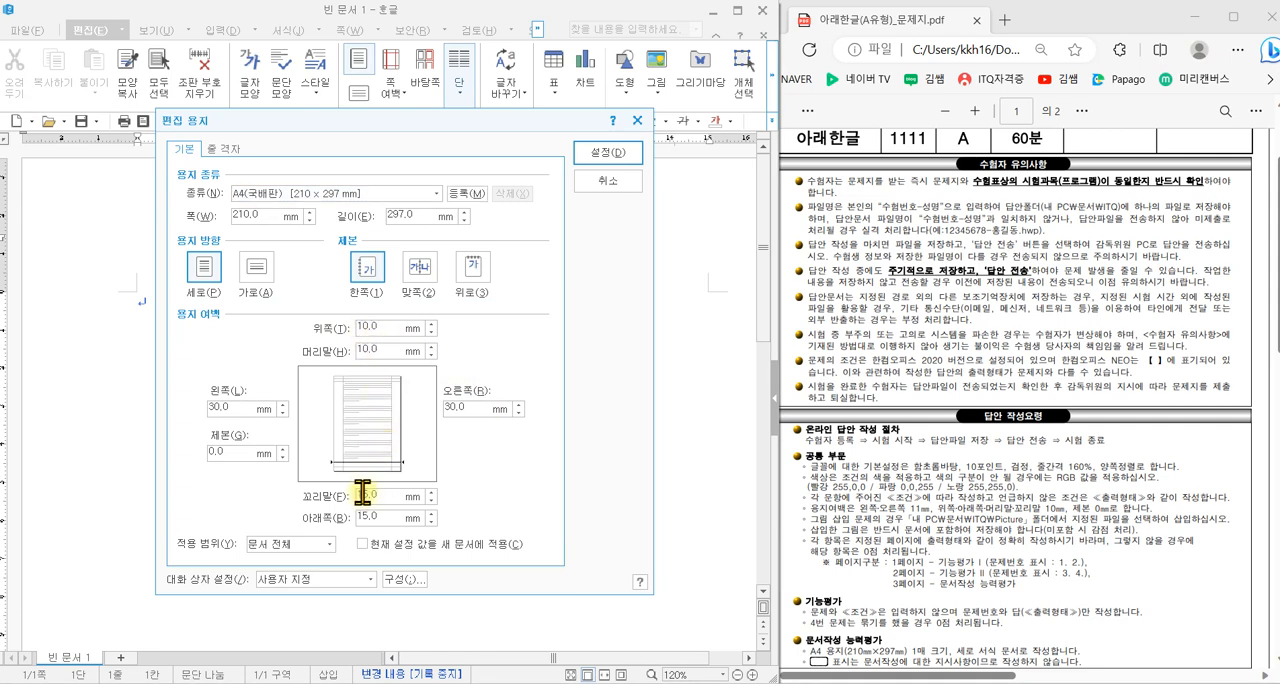
type("10")
left_click(367, 513)
type("10")
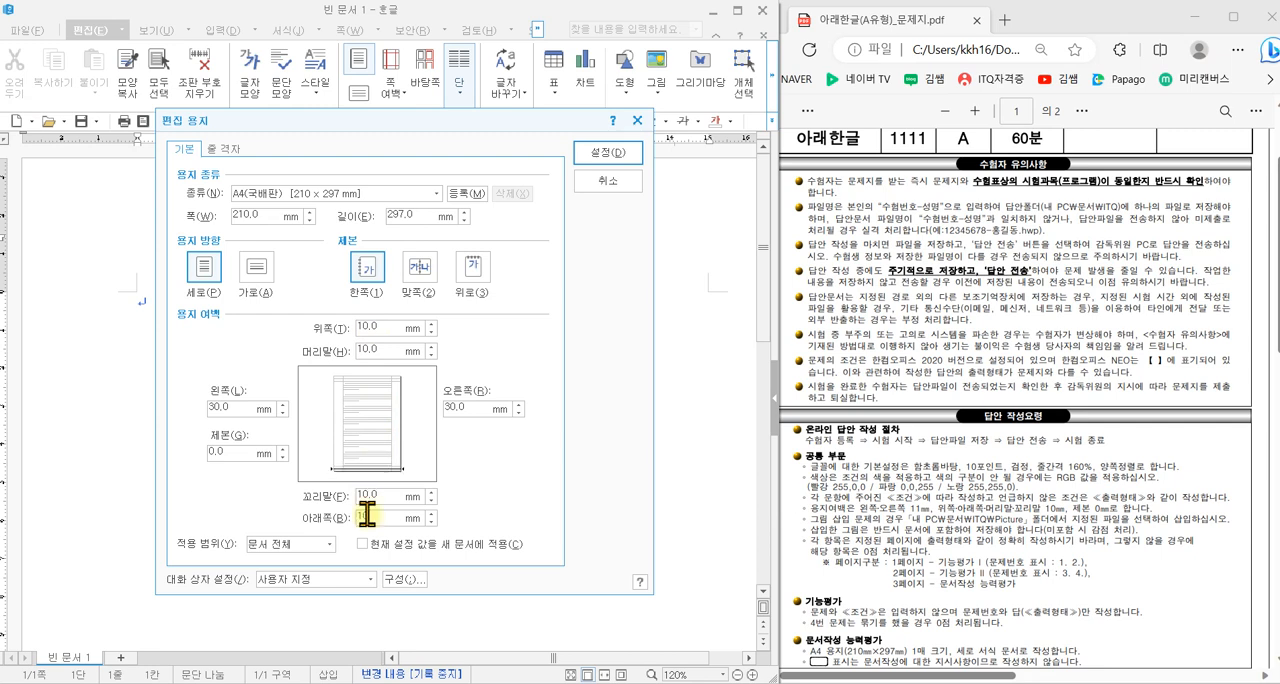
- Set the left and right page margins to 11 mm and apply the page setup
left_click(228, 408)
type("1")
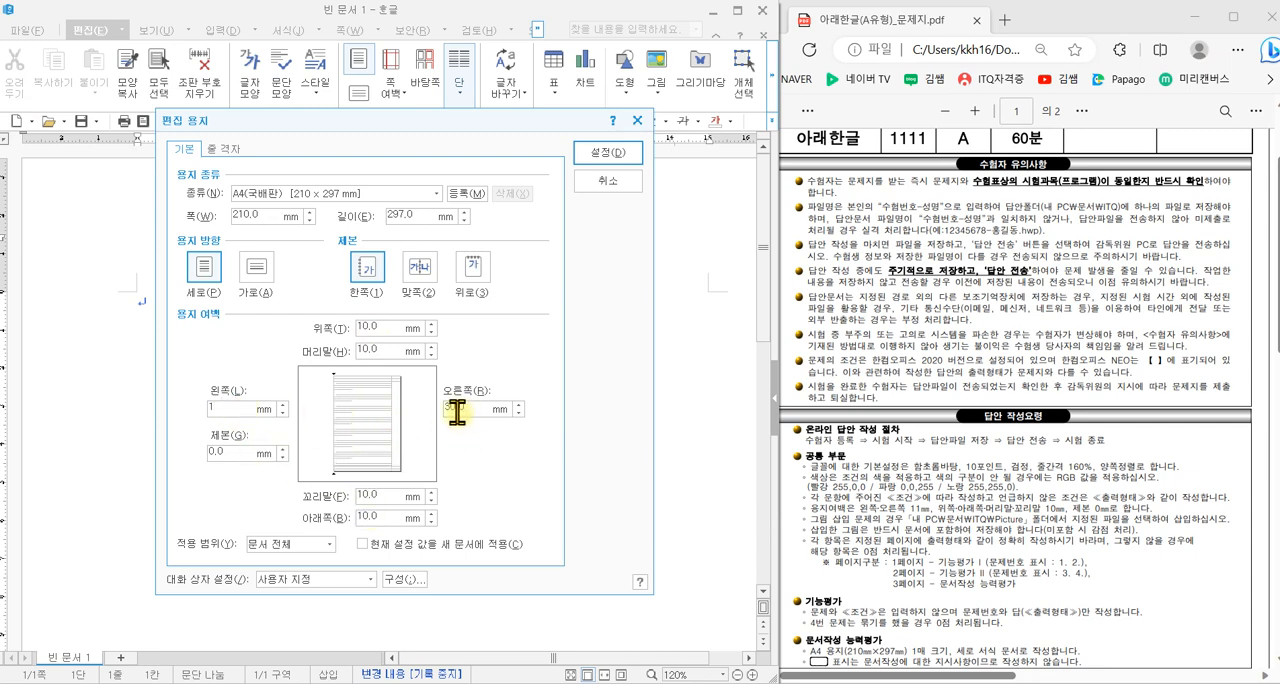
type("1")
left_click(456, 409)
type("11")
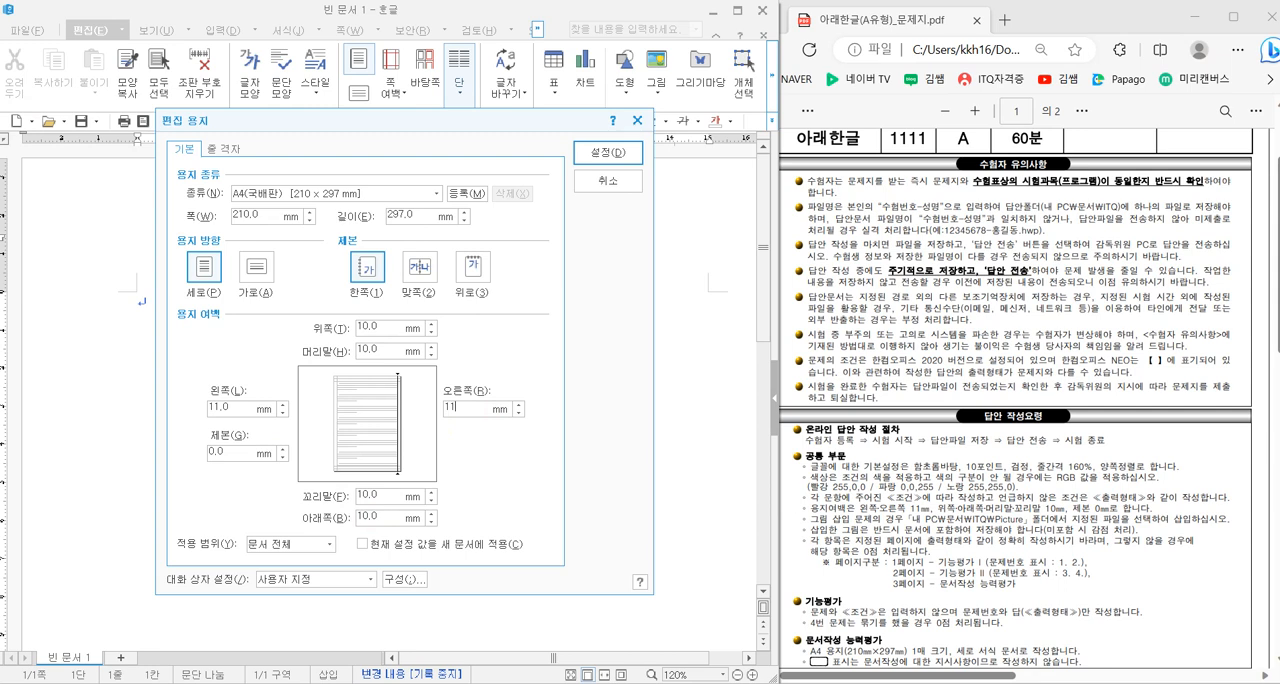
left_click(602, 155)
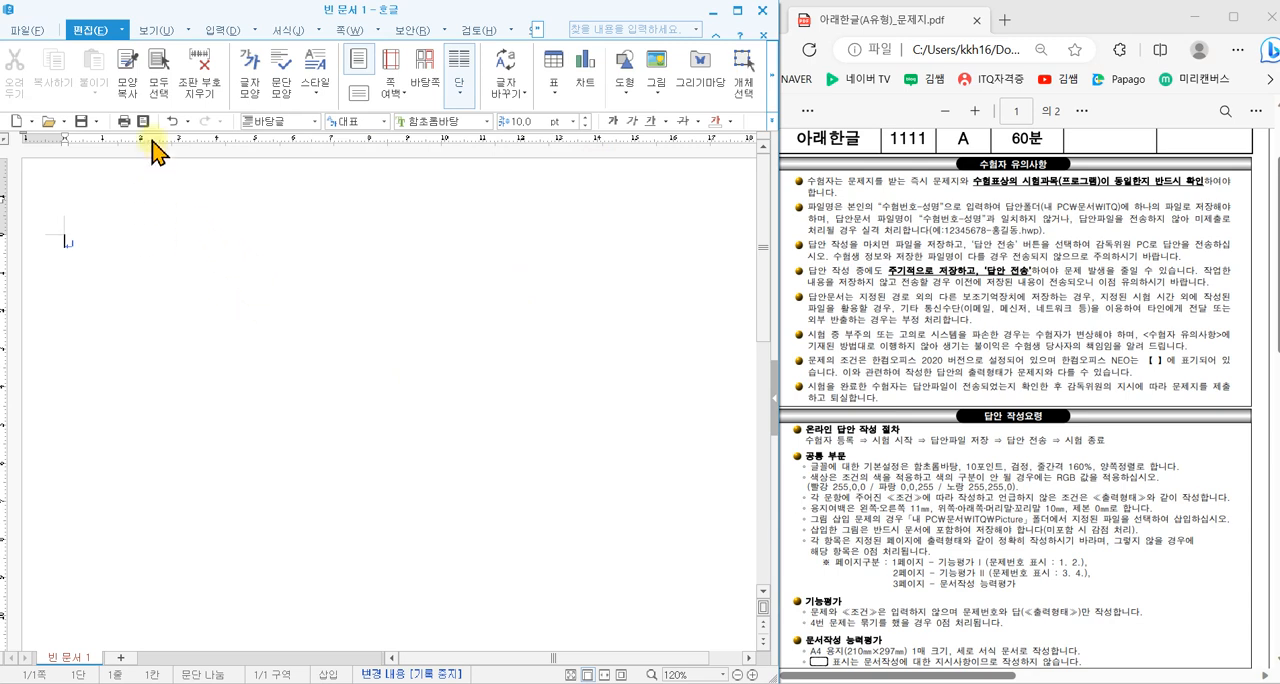
left_click(153, 30)
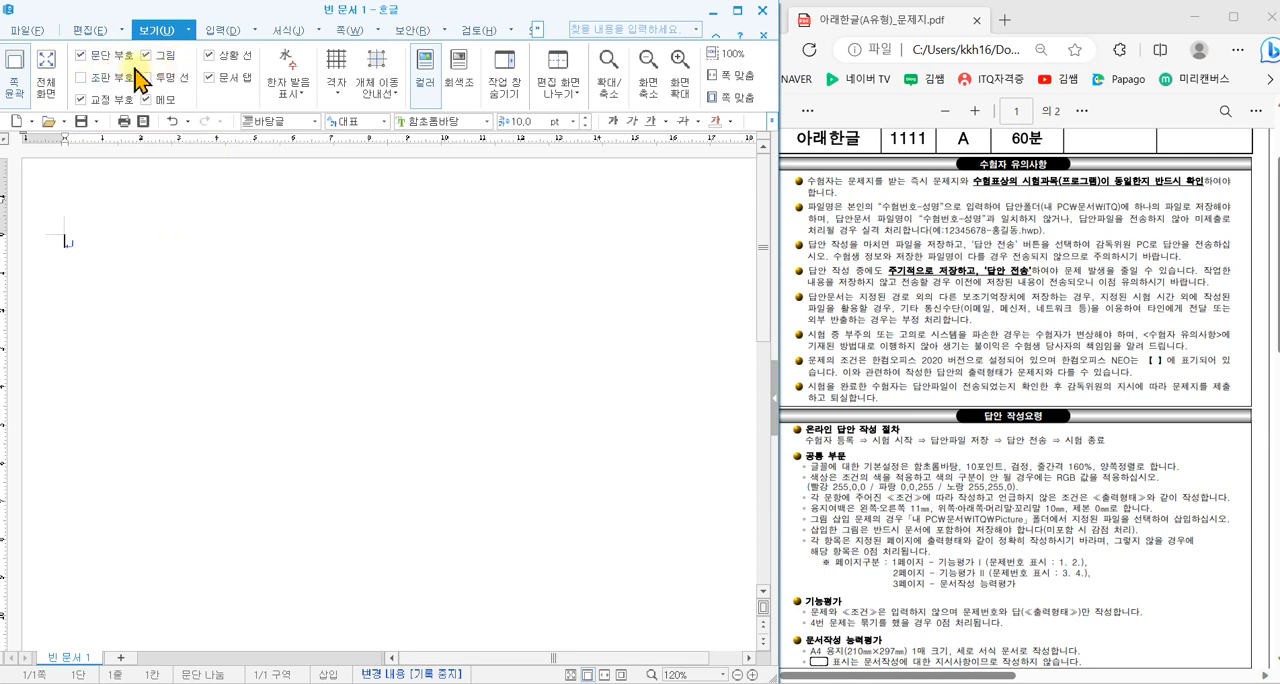
left_click(90, 30)
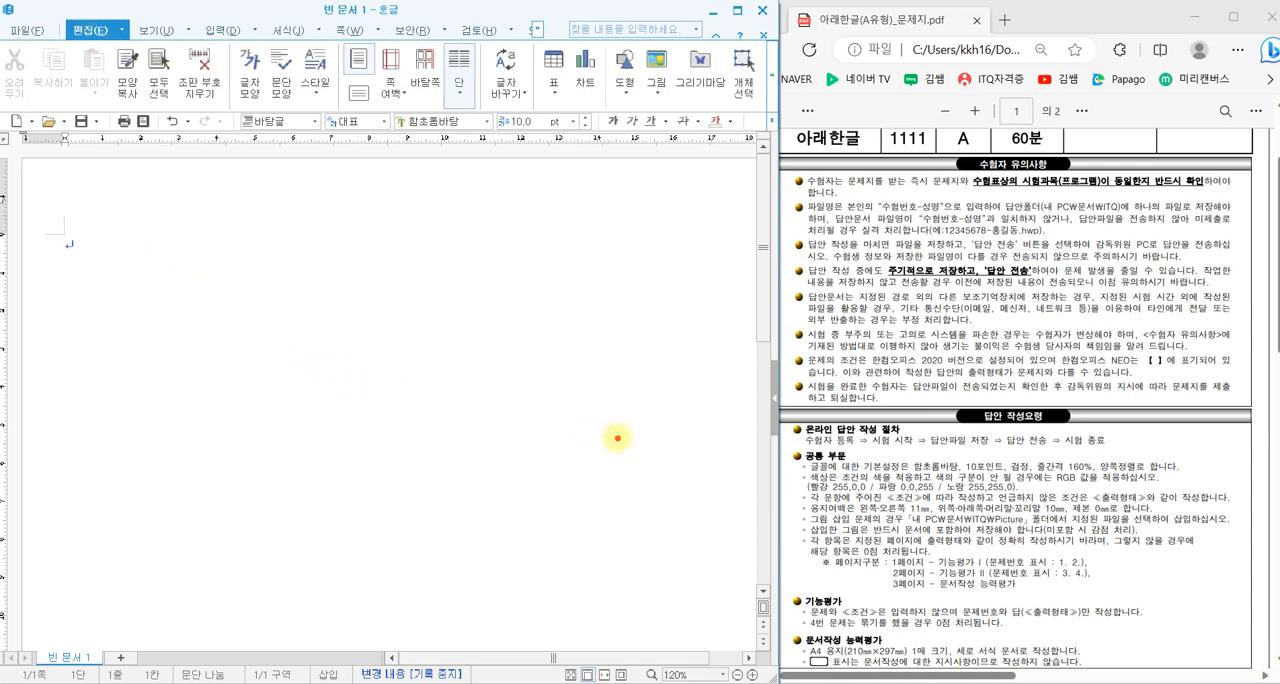
left_click_drag(811, 550, 1108, 593)
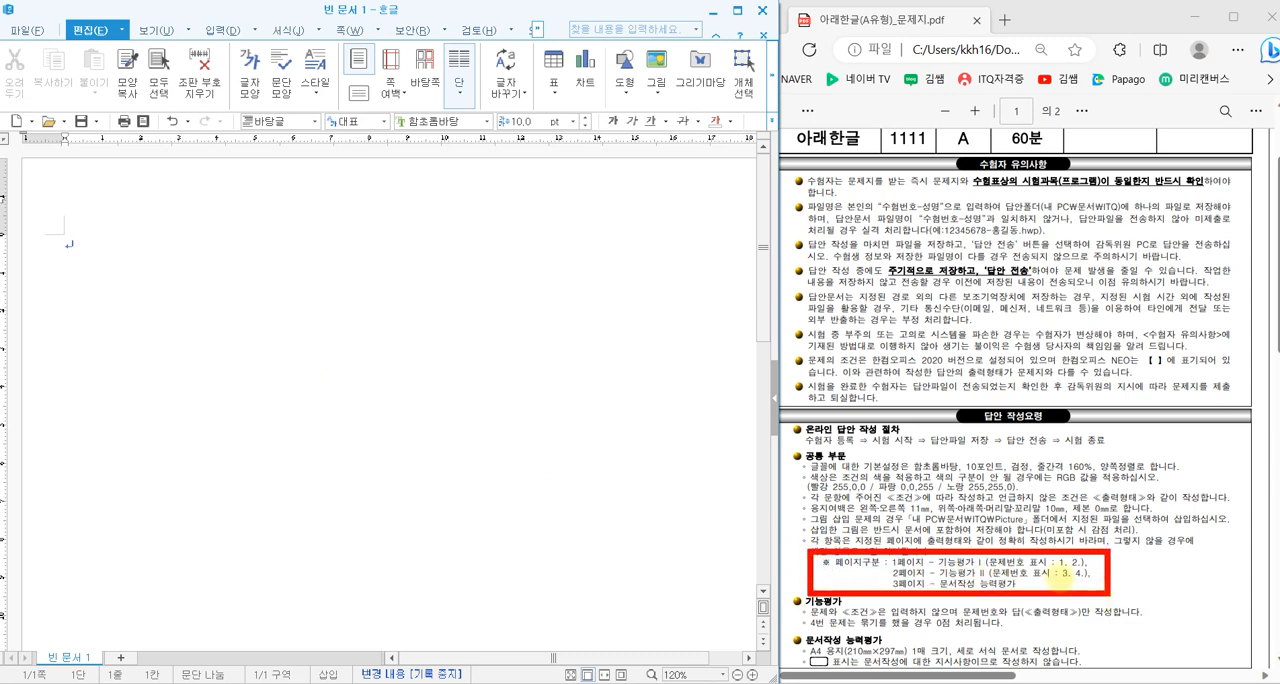
mouse_move(306, 386)
left_mouse_down()
mouse_move(326, 410)
mouse_move(325, 440)
left_mouse_up()
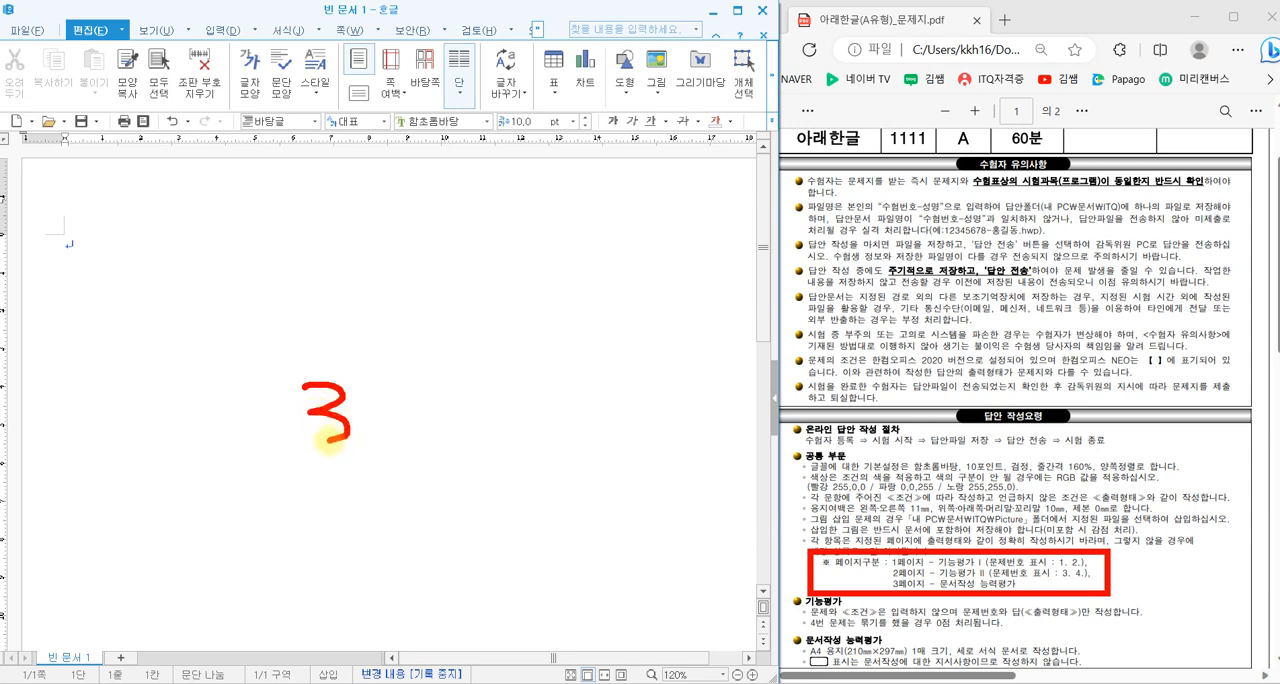
mouse_move(368, 384)
left_mouse_down()
mouse_move(385, 422)
mouse_move(420, 428)
left_mouse_up()
mouse_move(416, 362)
left_mouse_down()
mouse_move(430, 436)
mouse_move(460, 400)
left_mouse_up()
left_click_drag(431, 444, 425, 440)
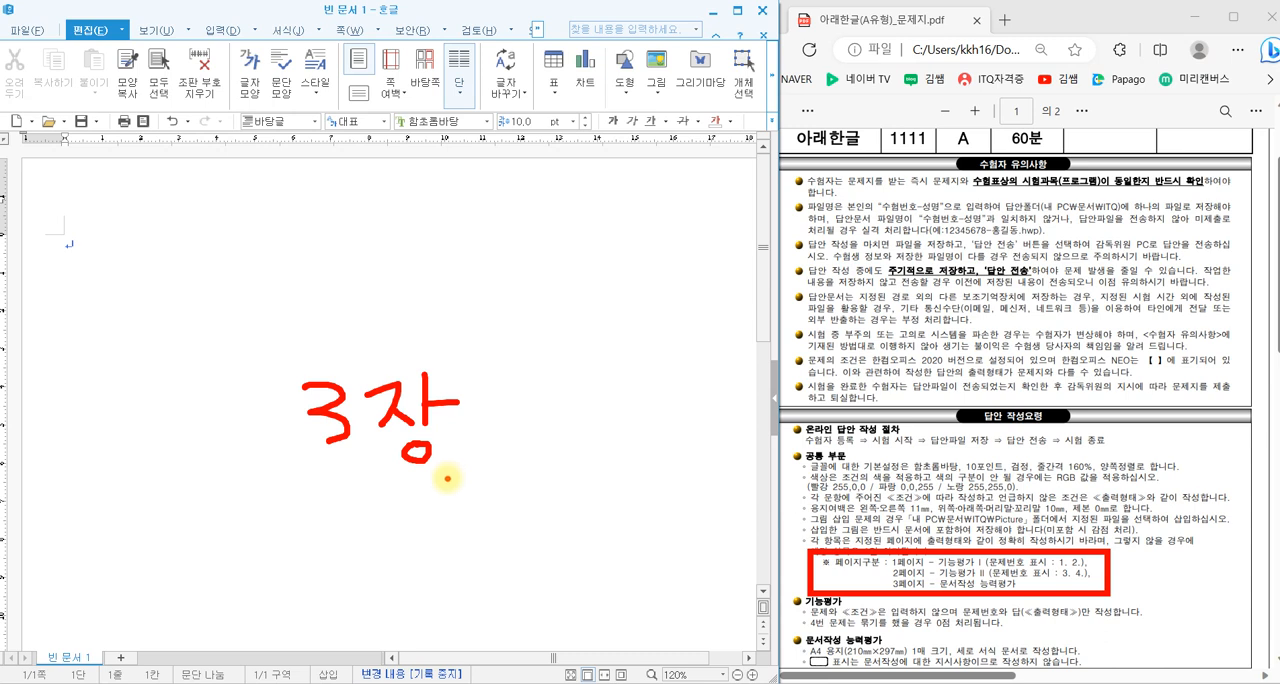
key("Escape")
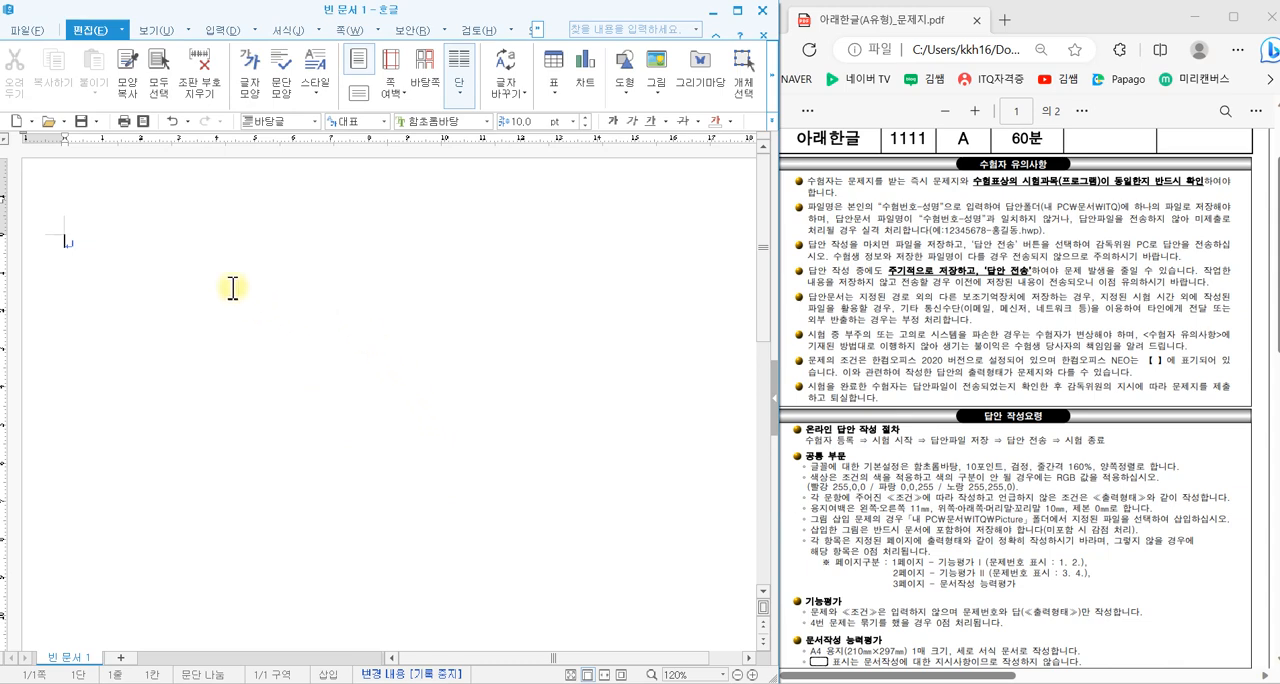
- Save the document as an HWP file in the ITQ folder under Documents, named with the exam number and the examinee's name
left_click(27, 30)
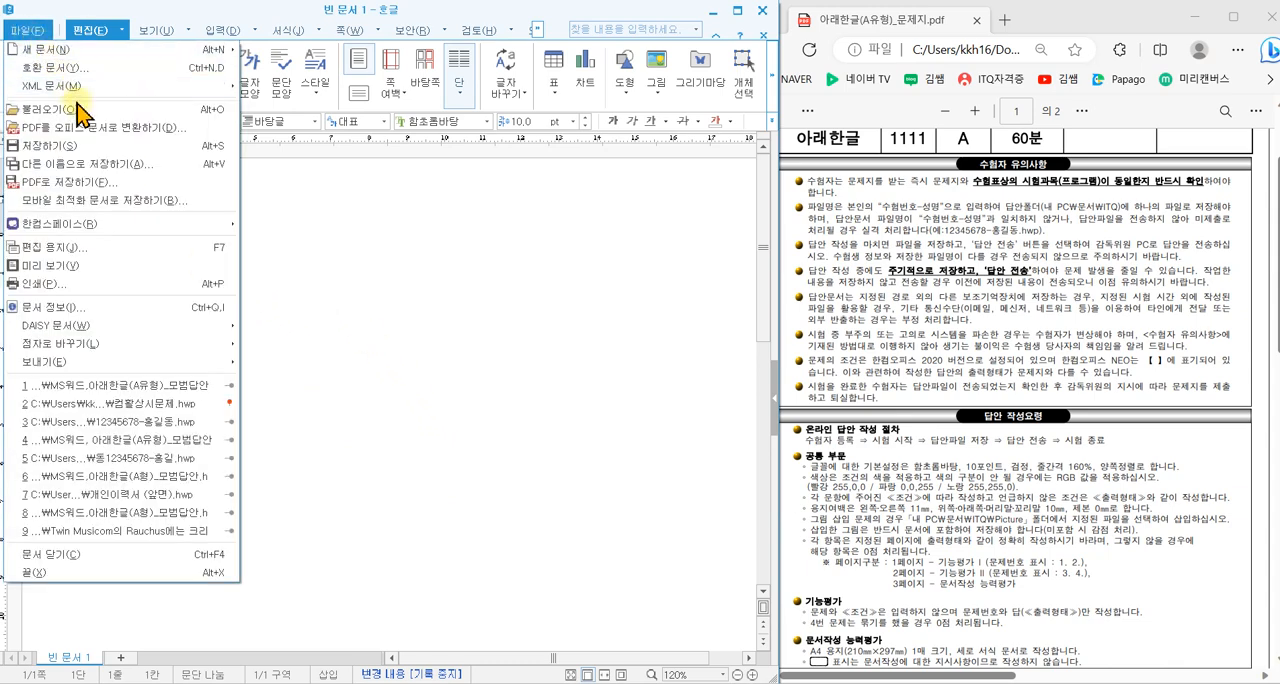
left_click(94, 166)
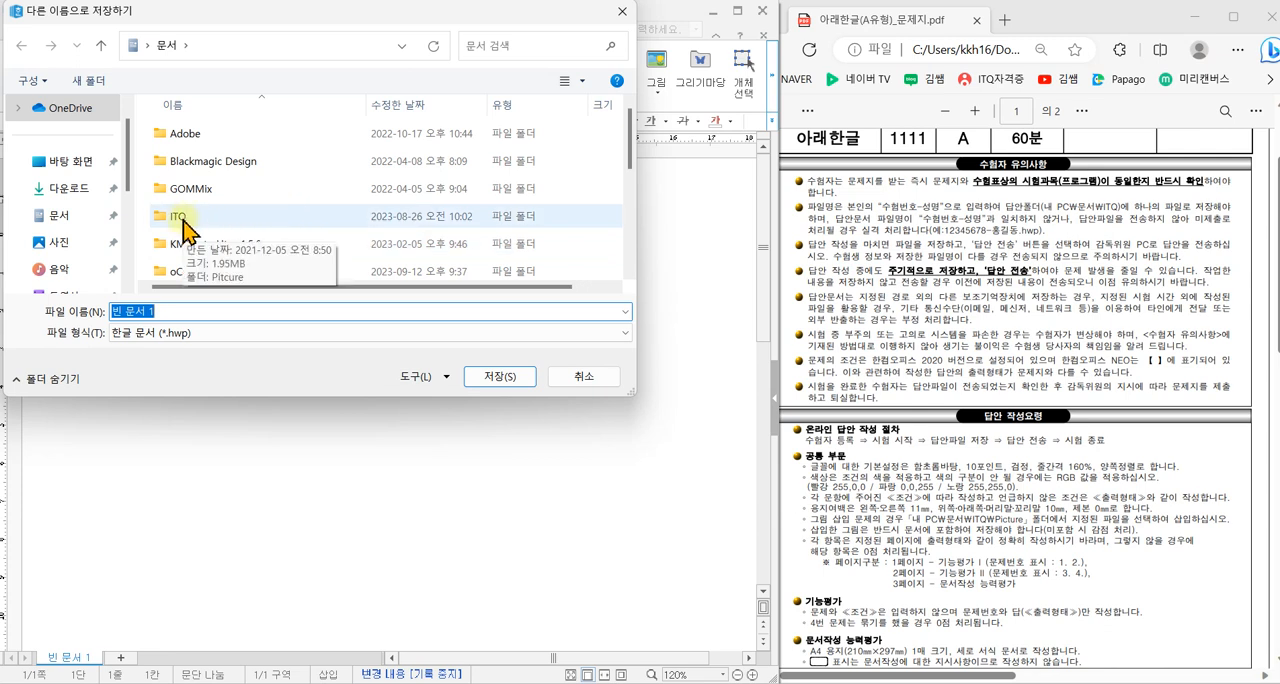
left_click_drag(183, 14, 239, 76)
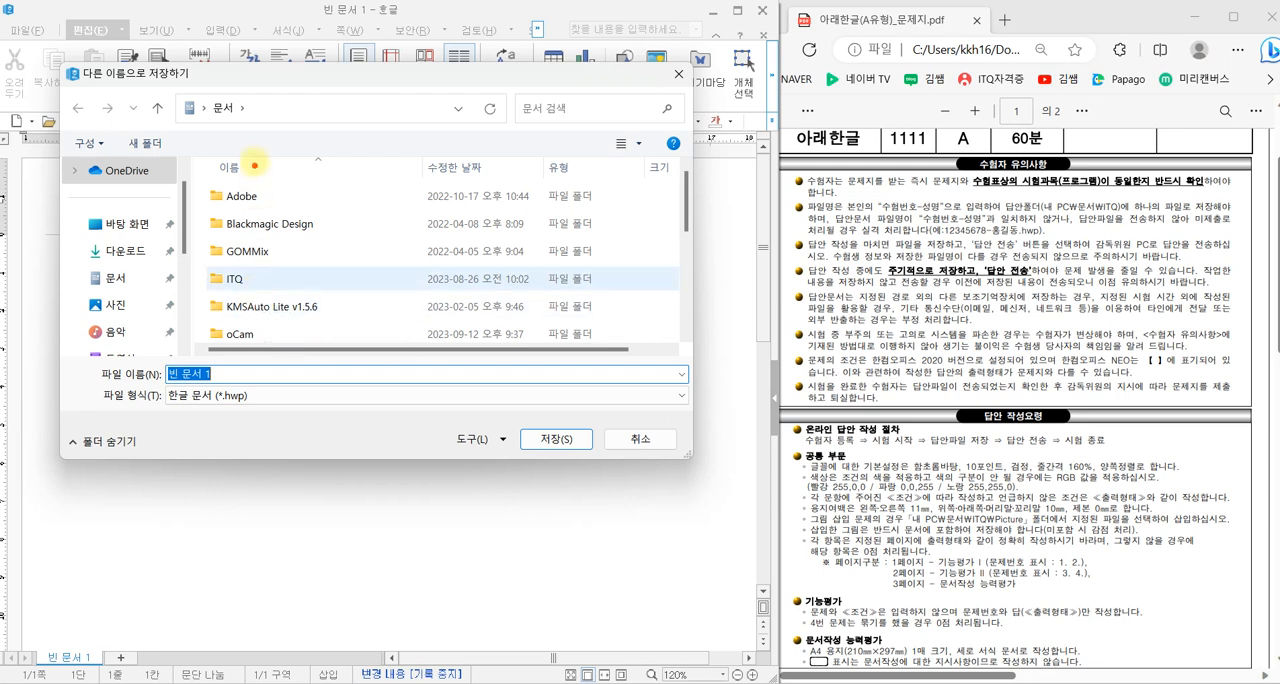
mouse_move(257, 128)
left_mouse_down()
mouse_move(228, 80)
mouse_move(262, 121)
left_mouse_up()
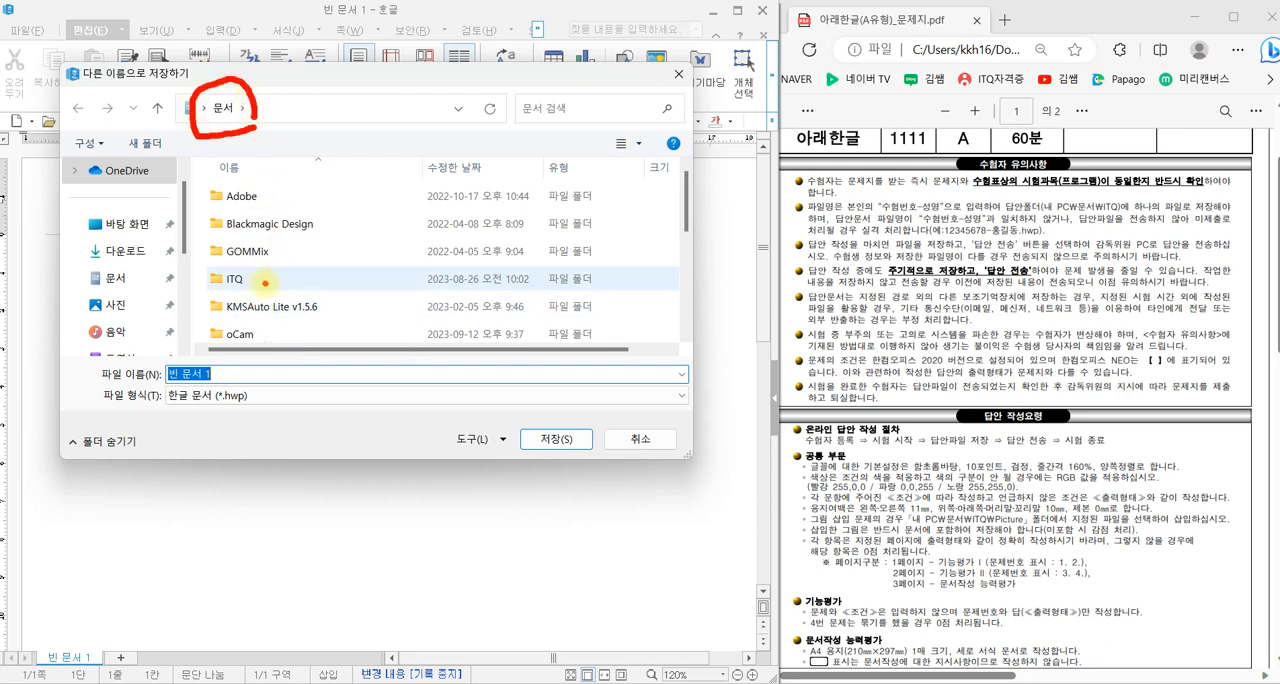
mouse_move(265, 284)
left_mouse_down()
mouse_move(205, 298)
mouse_move(258, 252)
mouse_move(265, 283)
left_mouse_up()
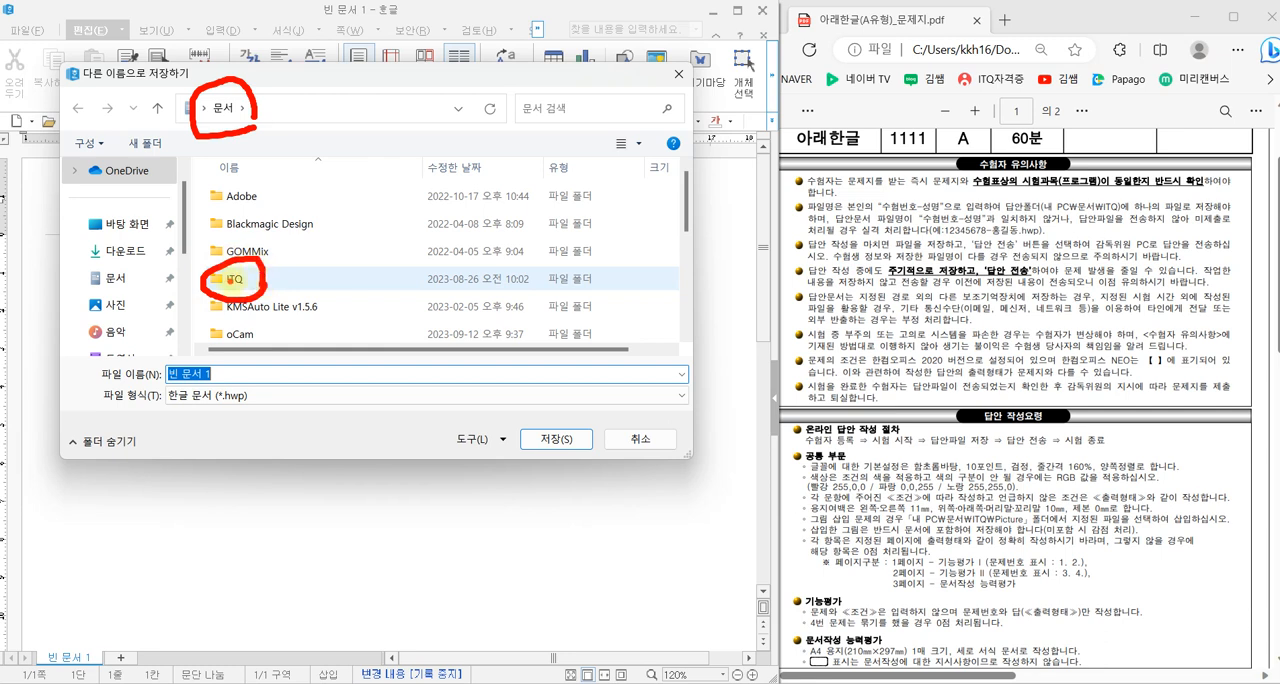
double_click(232, 280)
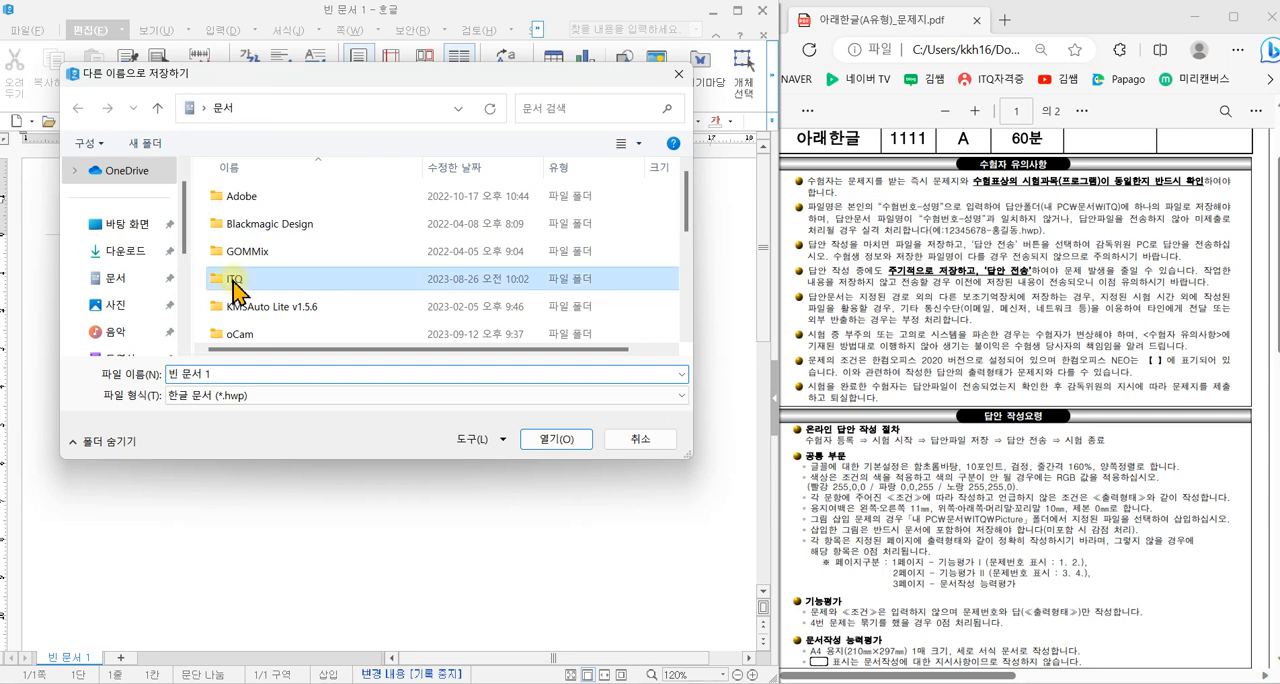
triple_click(236, 375)
type("12345678-홍길동")
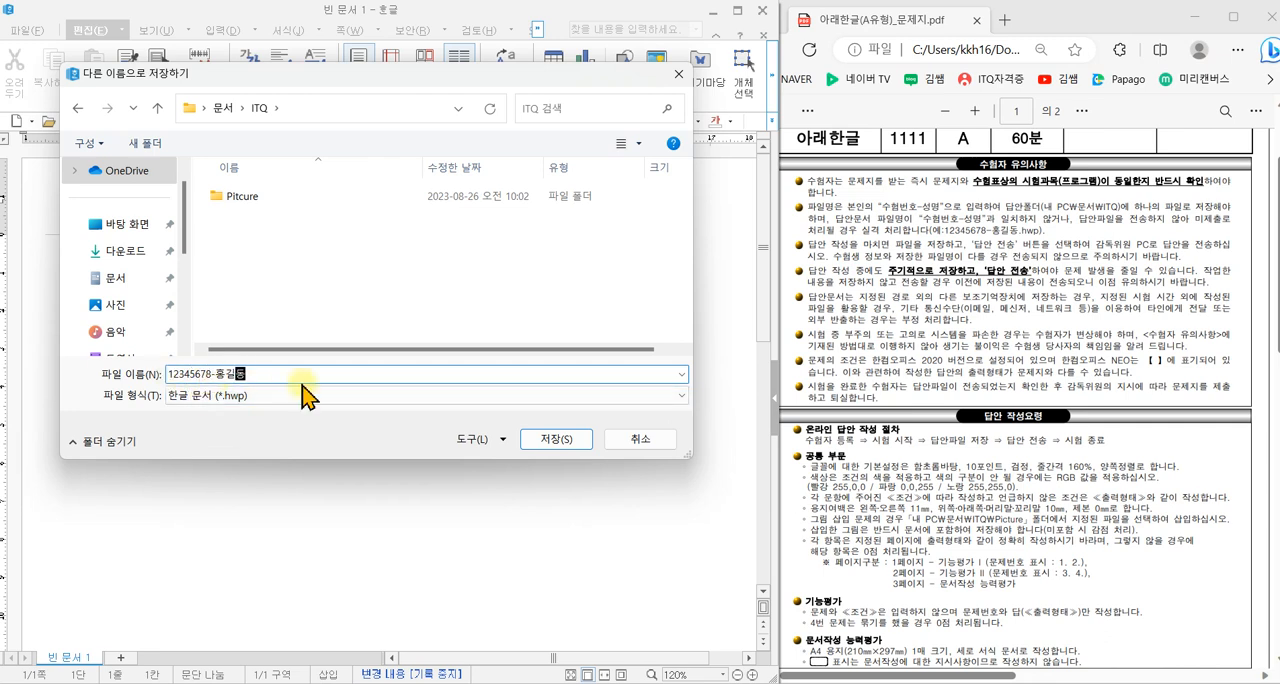
left_click(550, 438)
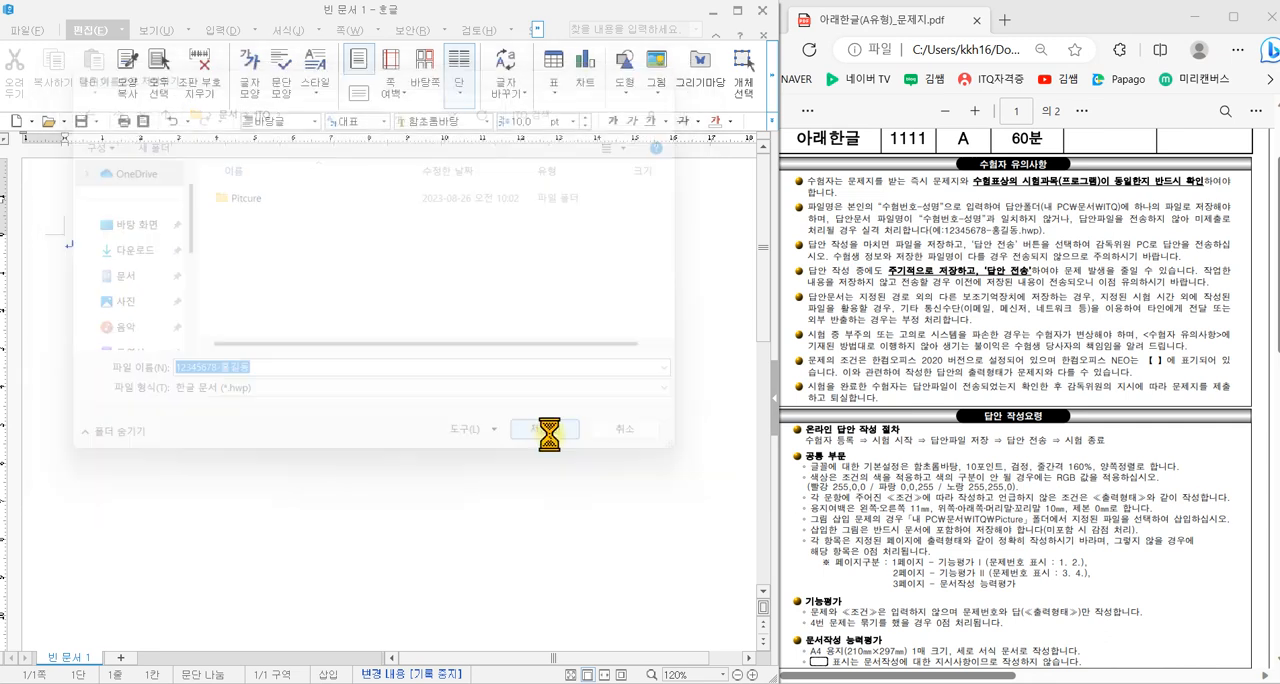
left_click(220, 27)
left_click_drag(190, 23, 281, 17)
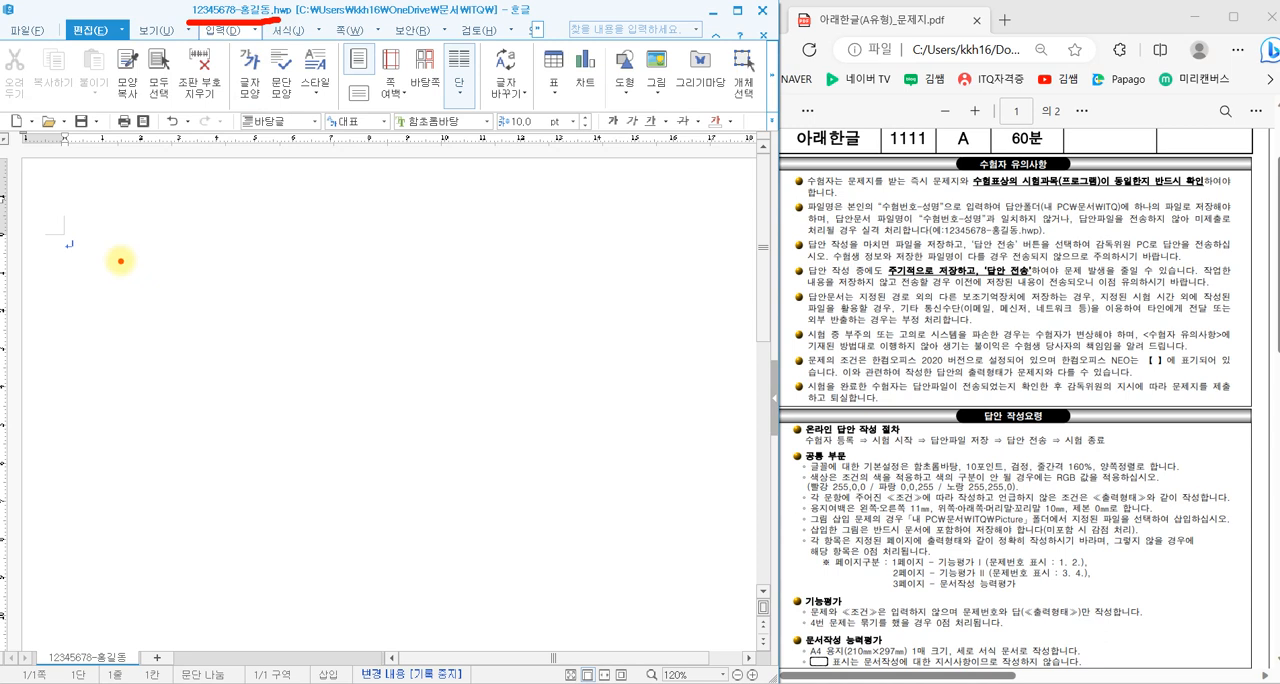
key("Escape")
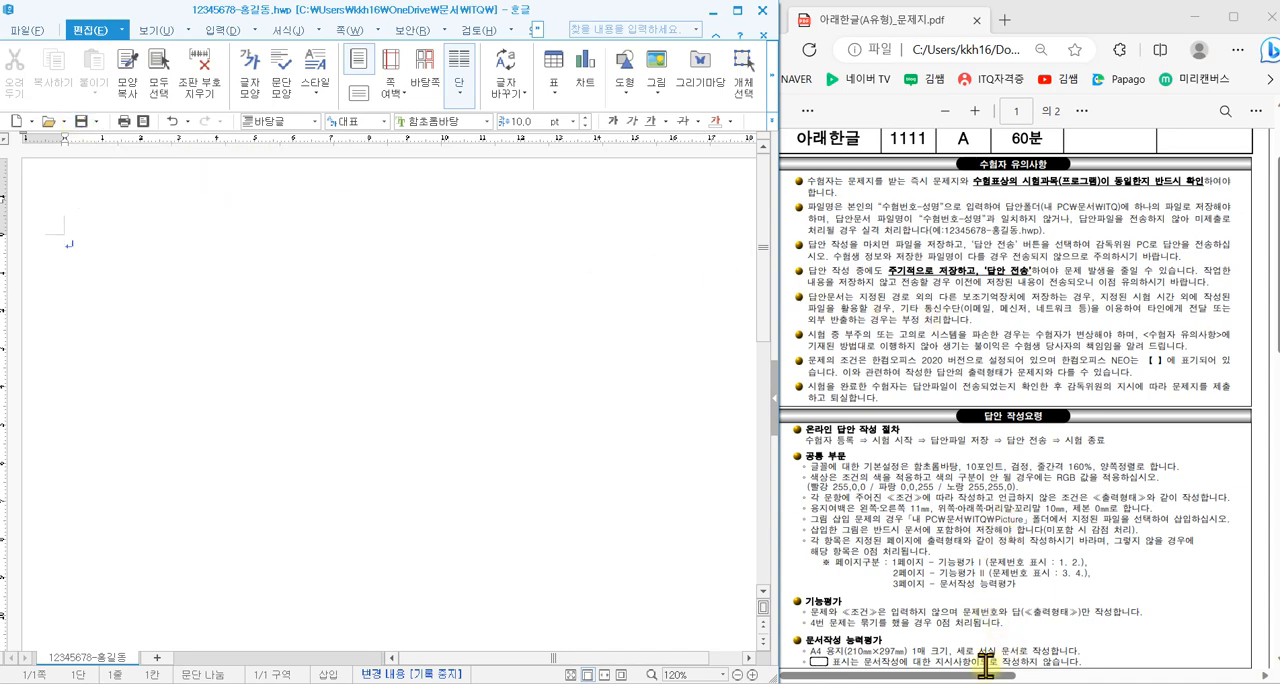
- Show the 기능평가 I page of the exam PDF and enter the question number "1." on the document's first line
left_click_drag(983, 676, 1217, 676)
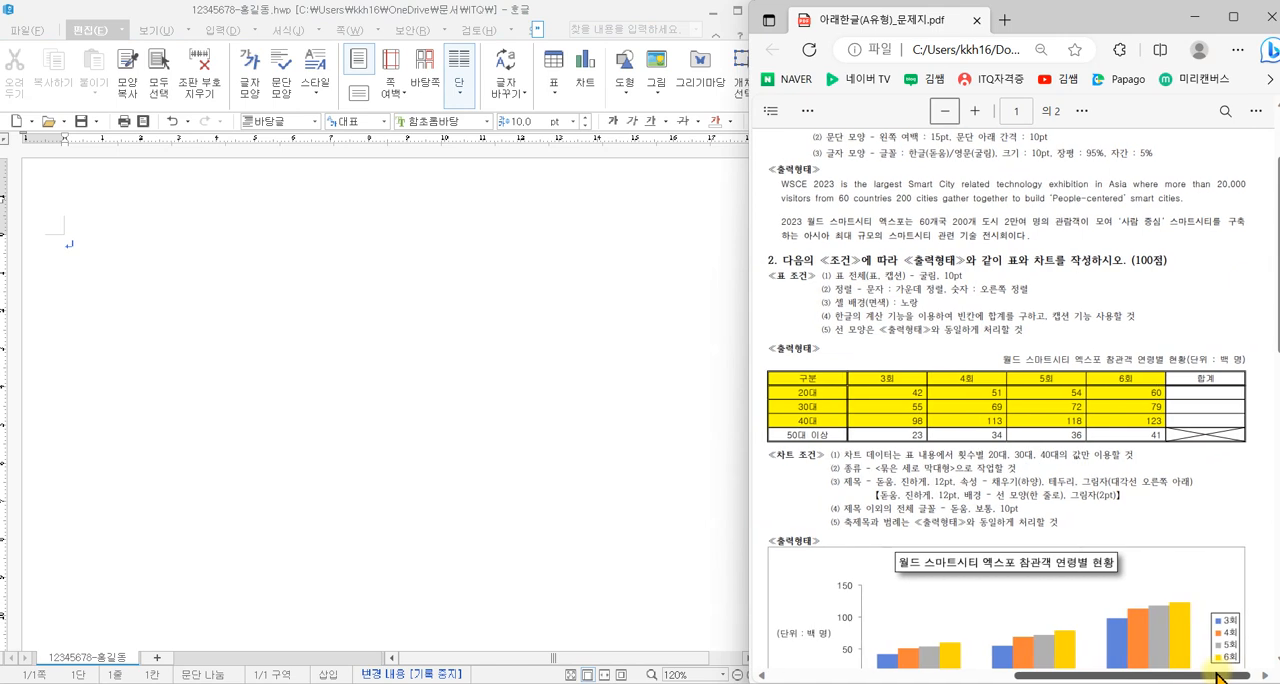
scroll(1100, 583, "up", 2)
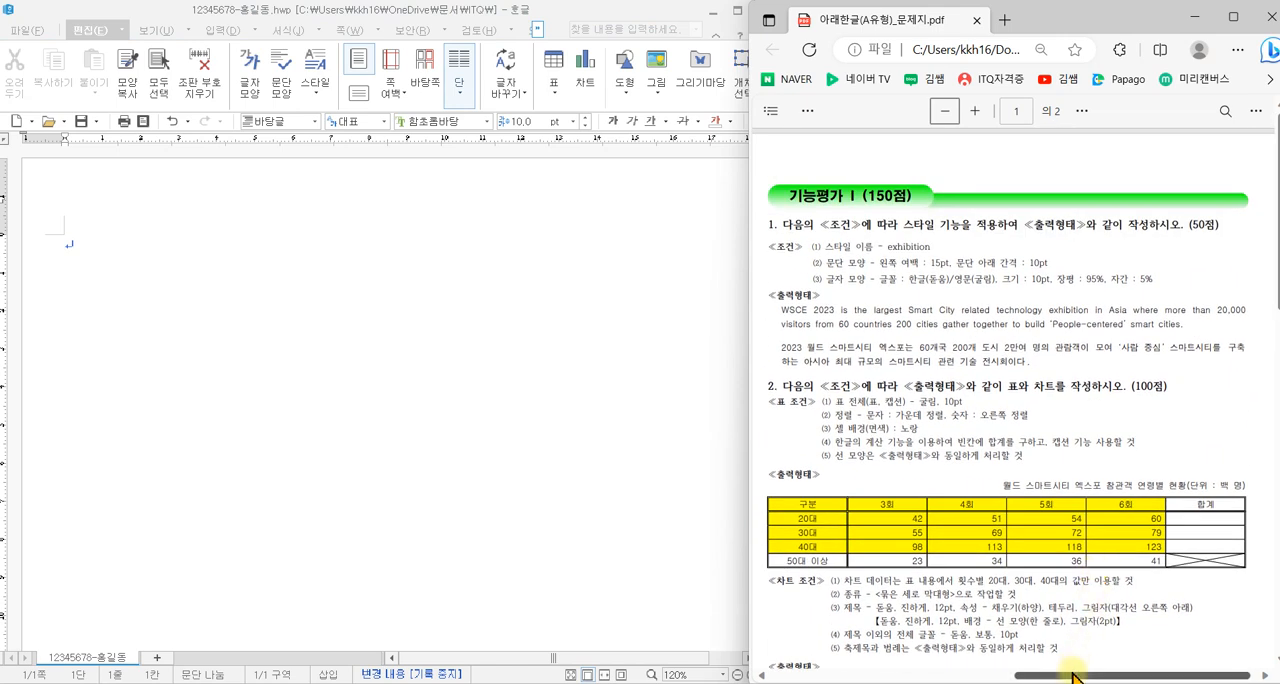
left_click_drag(1072, 676, 1071, 676)
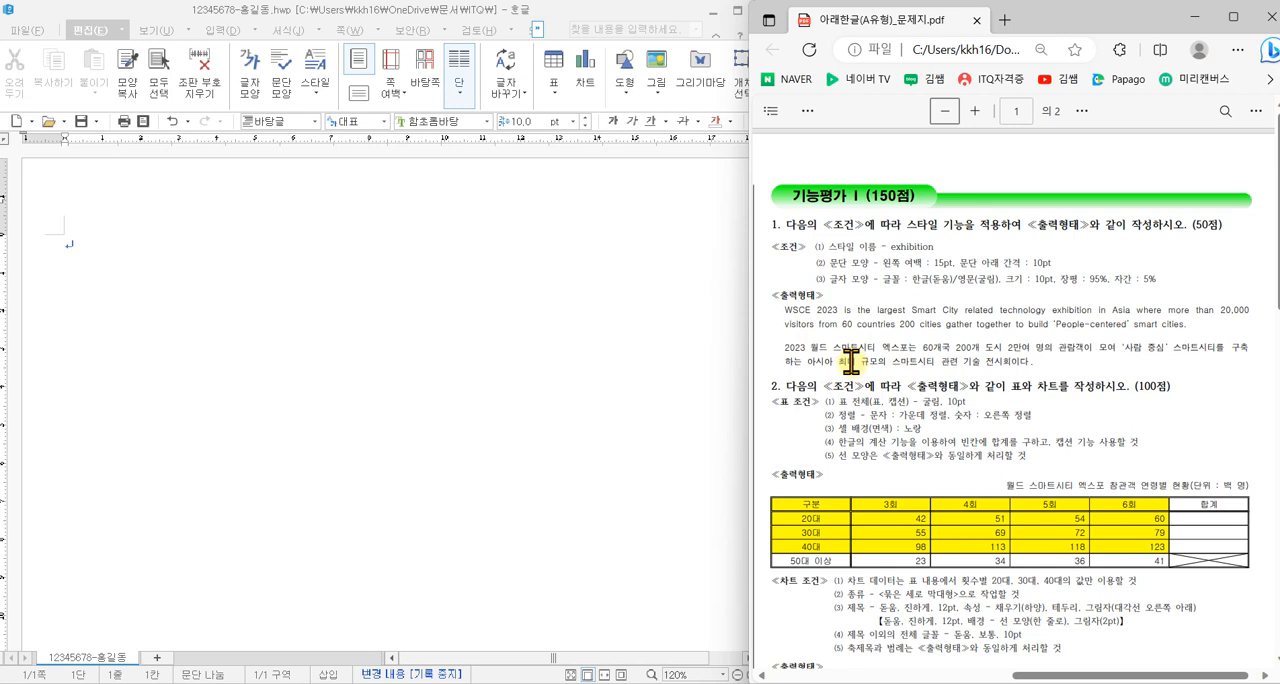
left_click(90, 259)
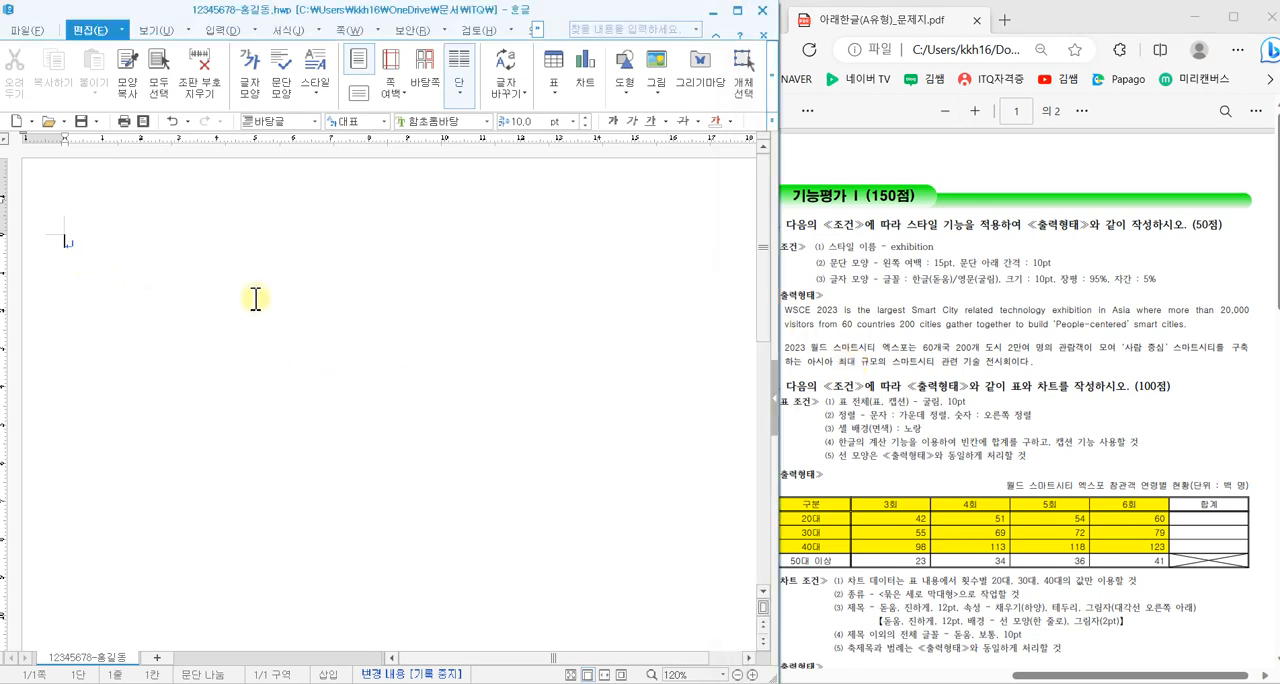
type("1.")
type("2.")
left_click_drag(61, 276, 110, 381)
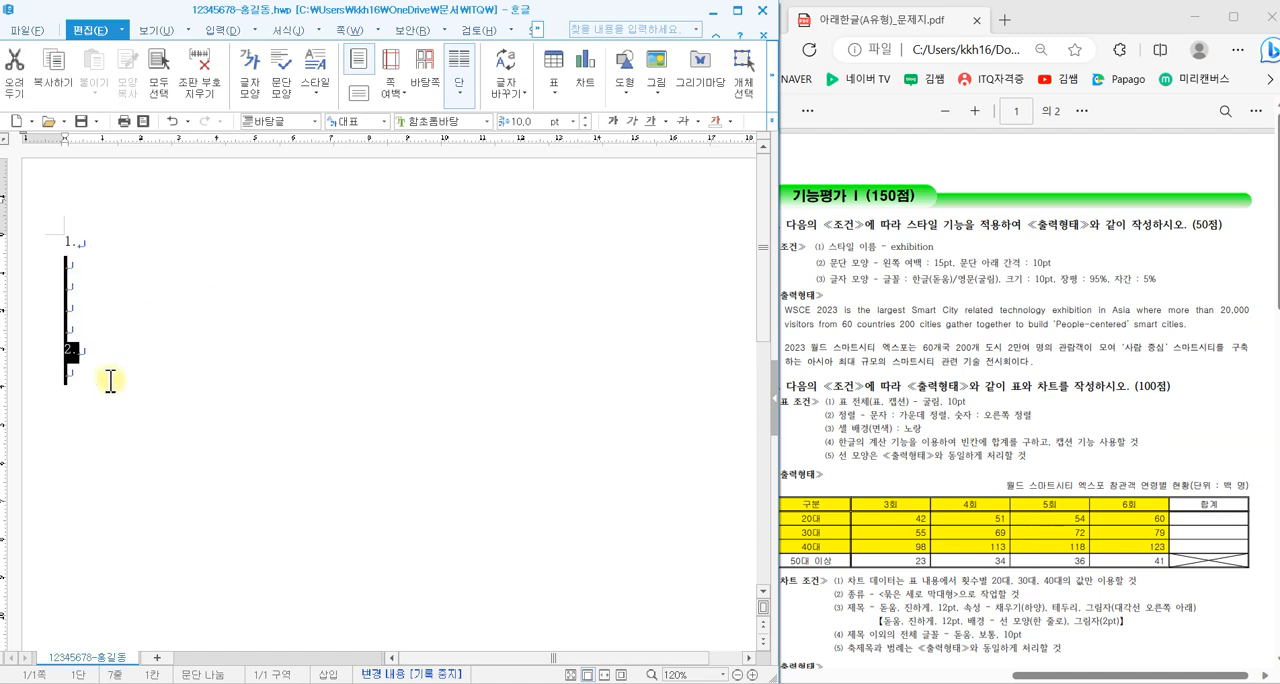
key("Delete")
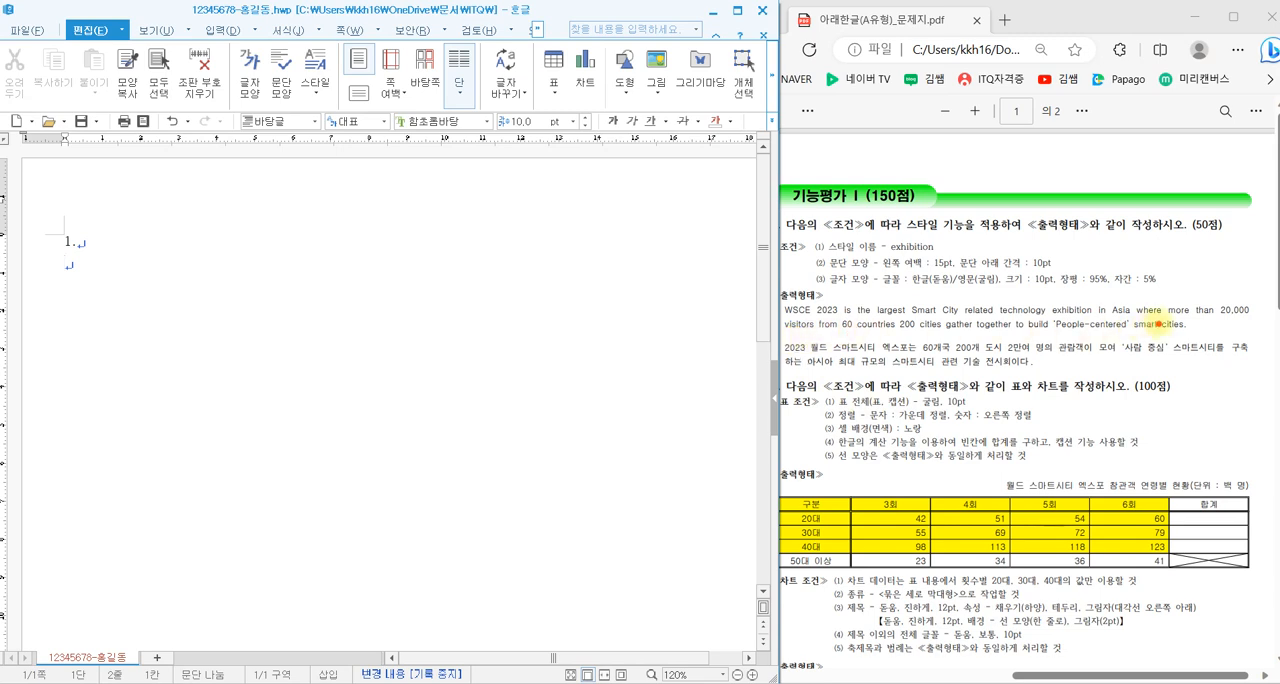
- Enter question 1's English WSCE 2023 paragraph and its Korean paragraph on the lines below "1.", copying the text from the exam PDF
mouse_move(1198, 328)
left_mouse_down()
mouse_move(1162, 342)
mouse_move(1182, 350)
left_mouse_up()
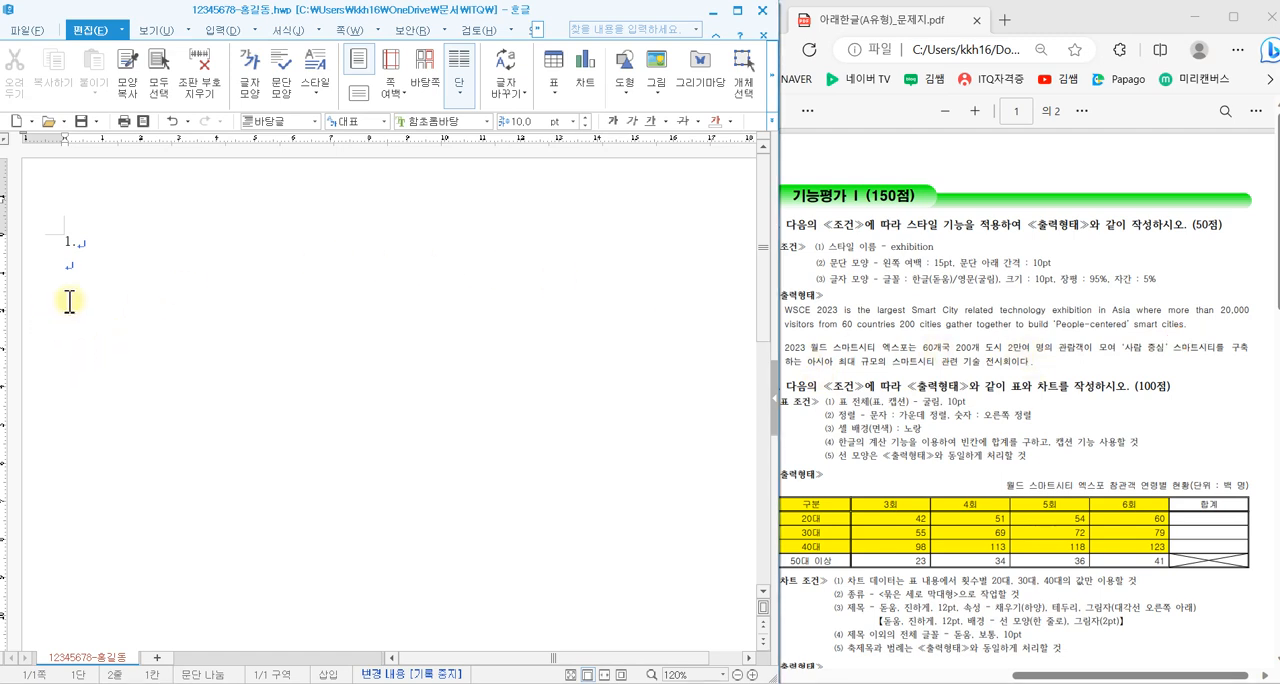
left_click(77, 281)
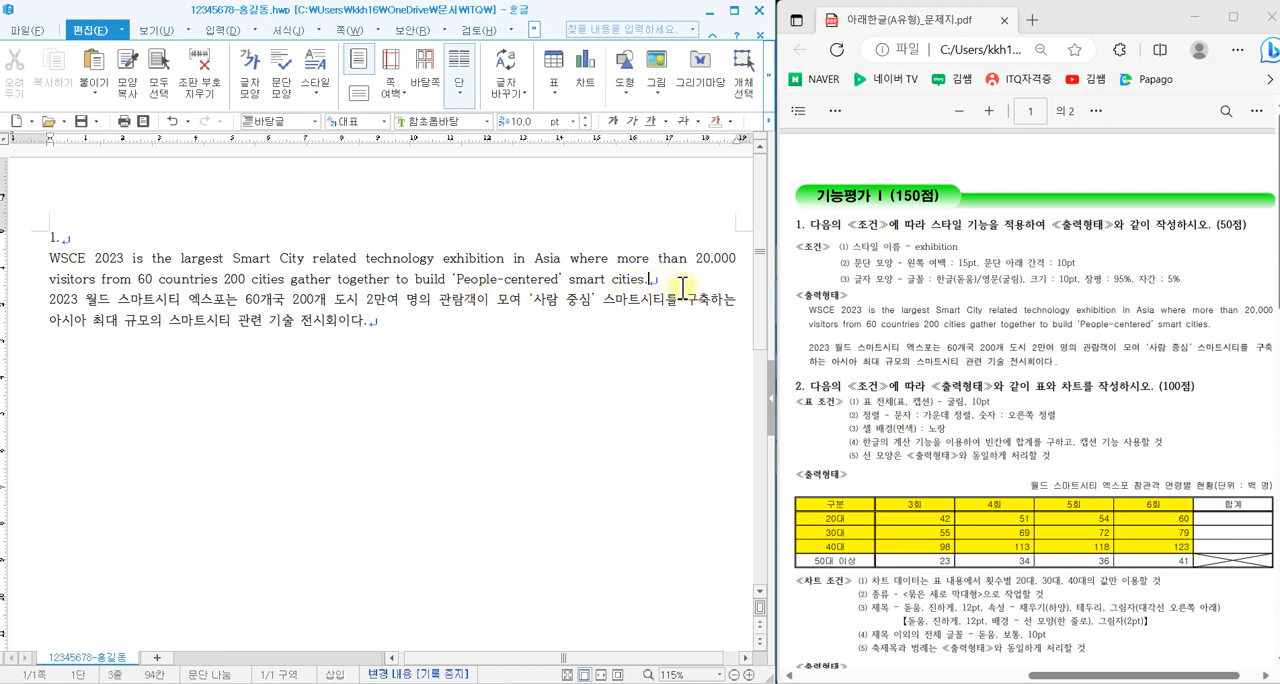
left_click(682, 285)
key("Return")
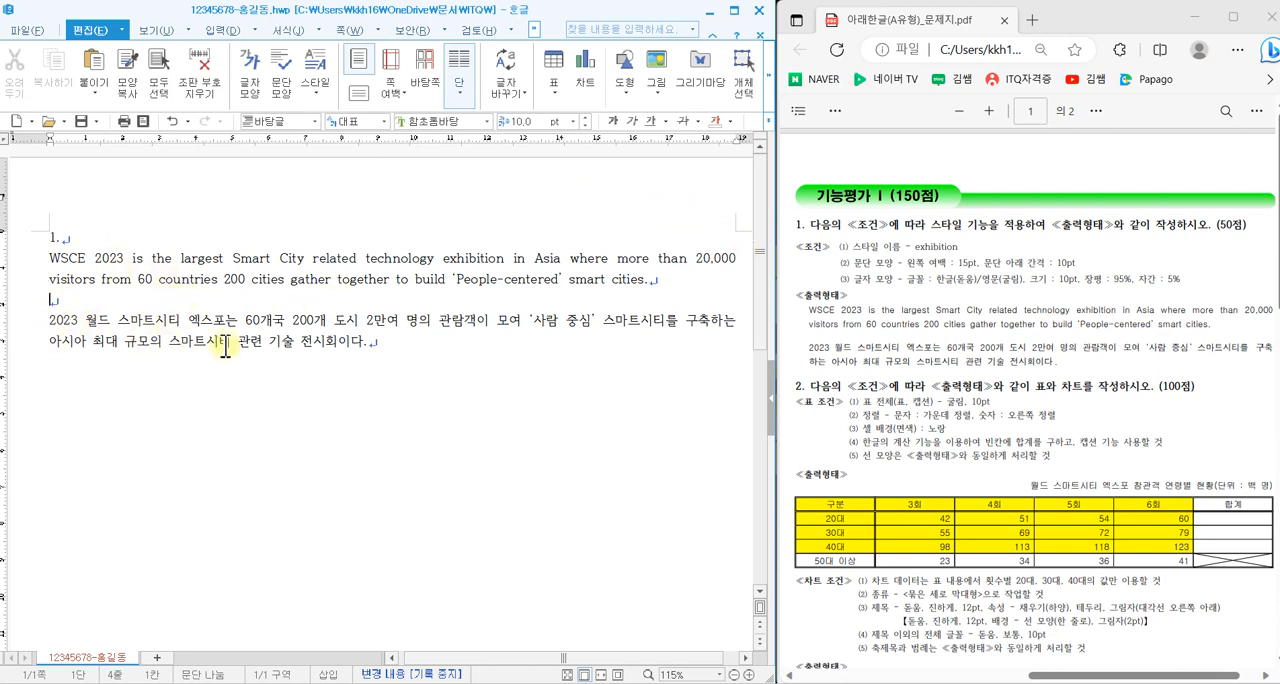
key("BackSpace")
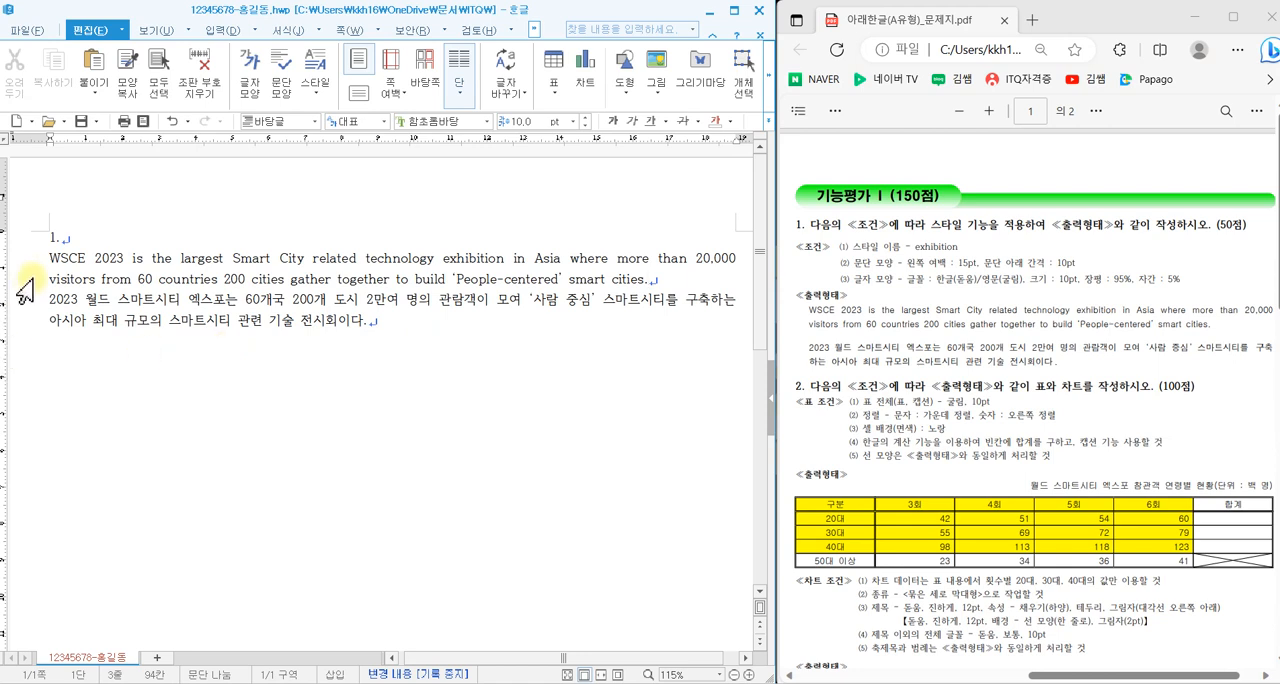
- Select the English and Korean paragraphs below "1." and start a new paragraph style named exhibition
left_click_drag(49, 260, 397, 321)
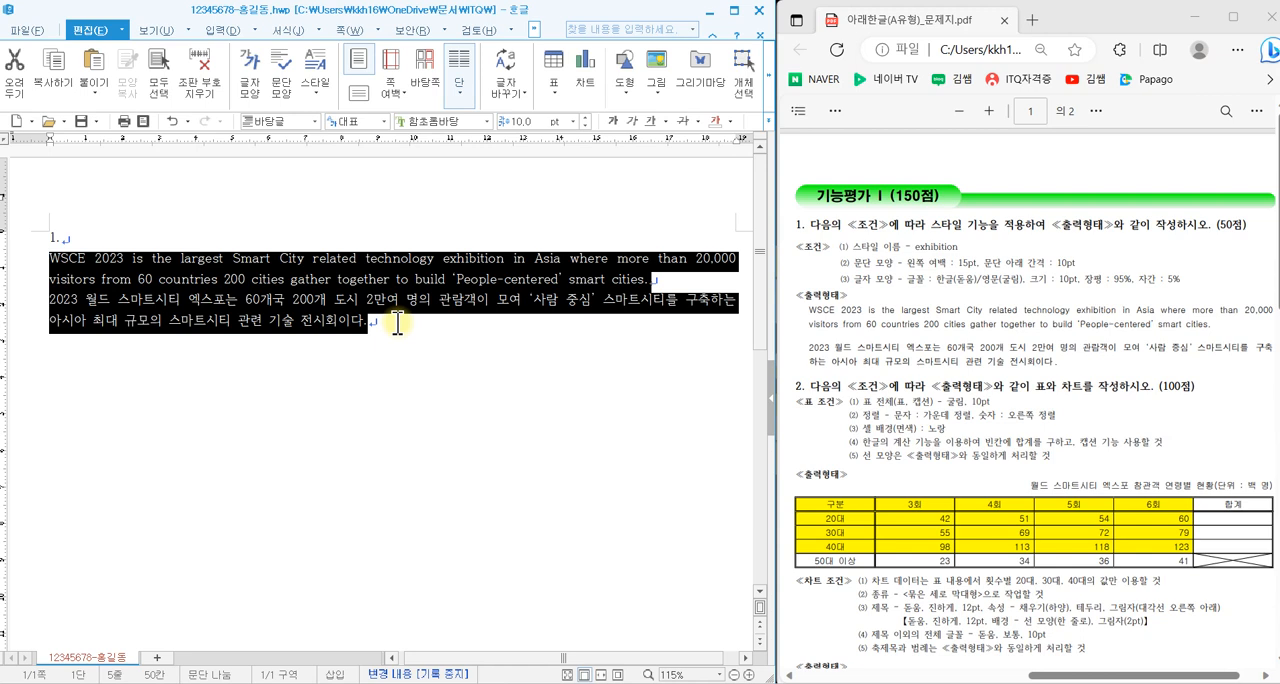
key("F6")
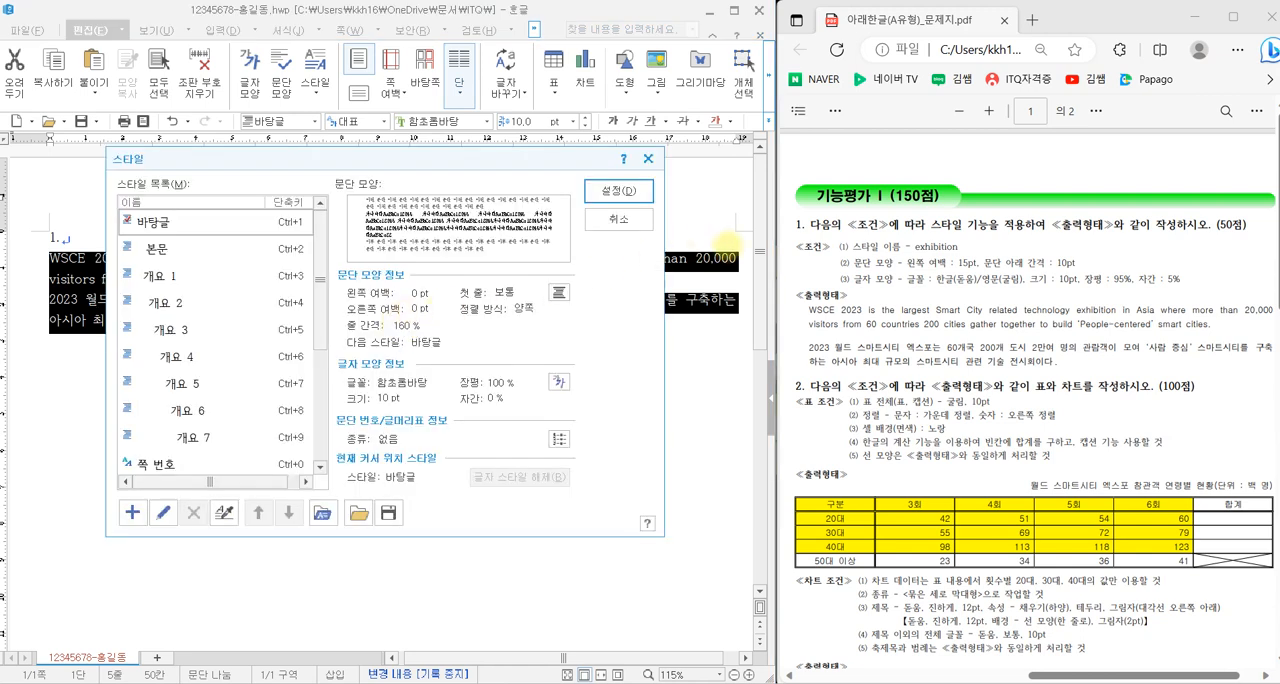
left_click_drag(823, 232, 1218, 291)
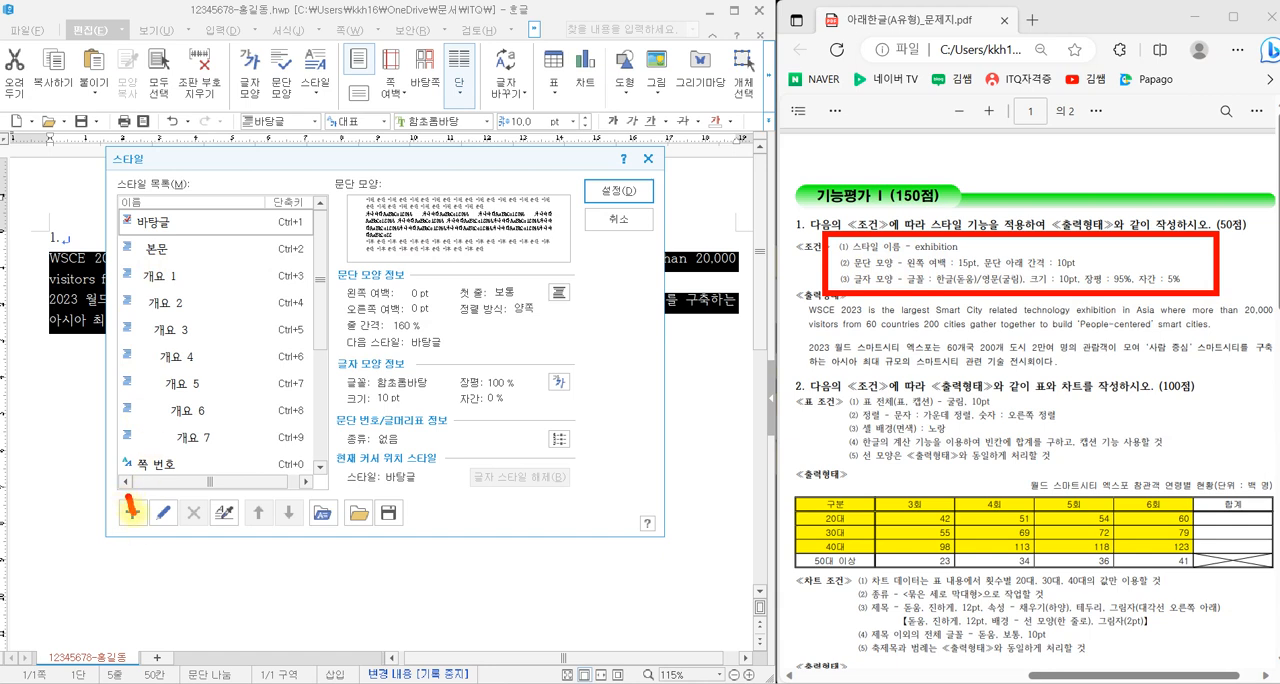
left_click_drag(130, 512, 152, 457)
key("Escape")
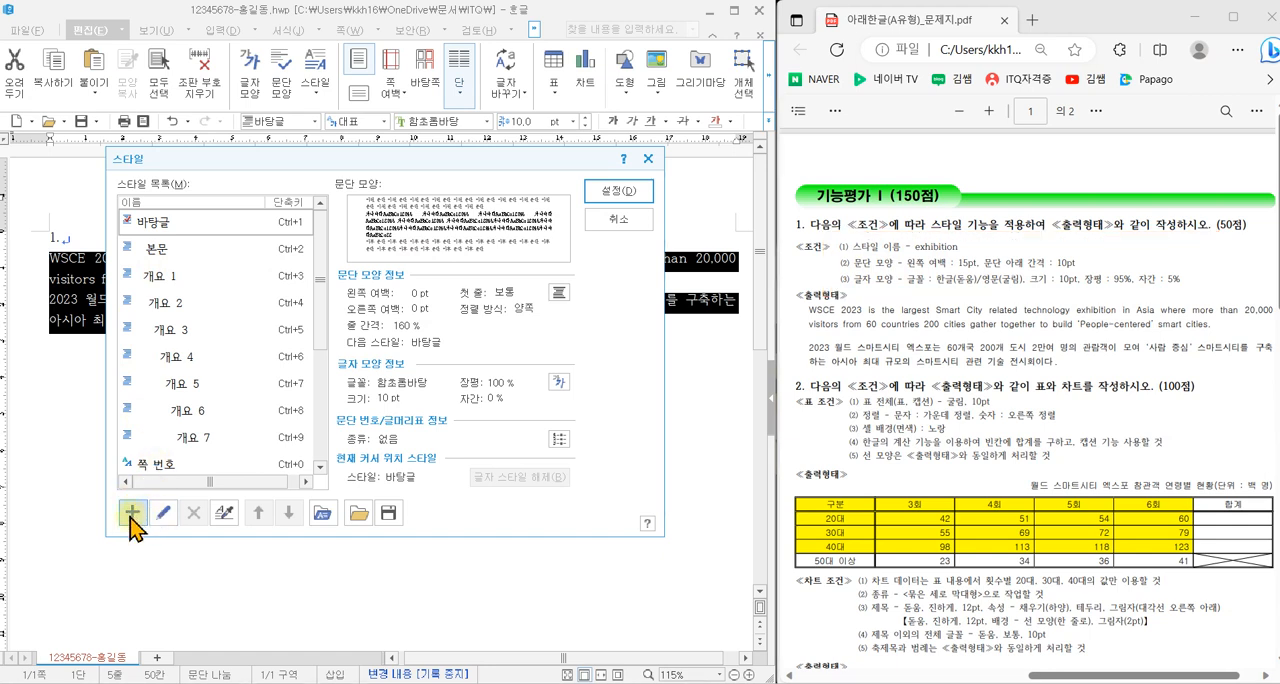
left_click(131, 517)
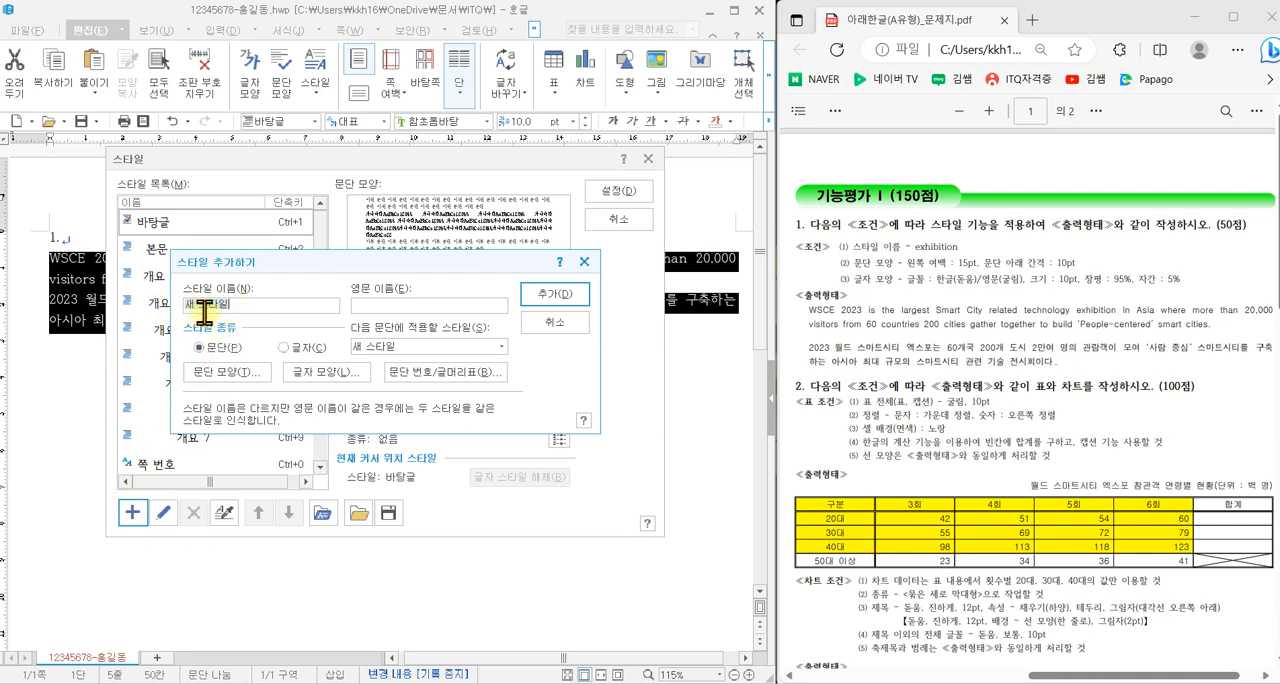
type("exhibition")
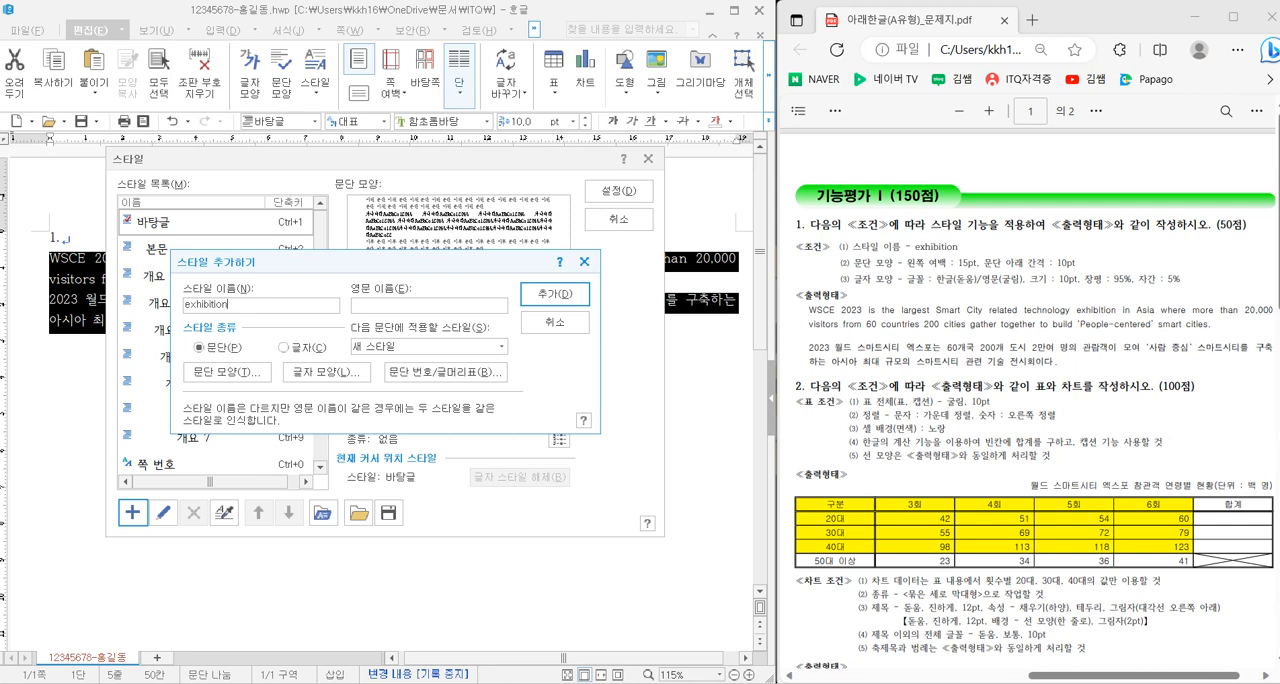
- Set the exhibition style's paragraph shape to a 15 pt left margin and 10 pt spacing below the paragraph
left_click(228, 376)
left_click_drag(266, 149, 276, 157)
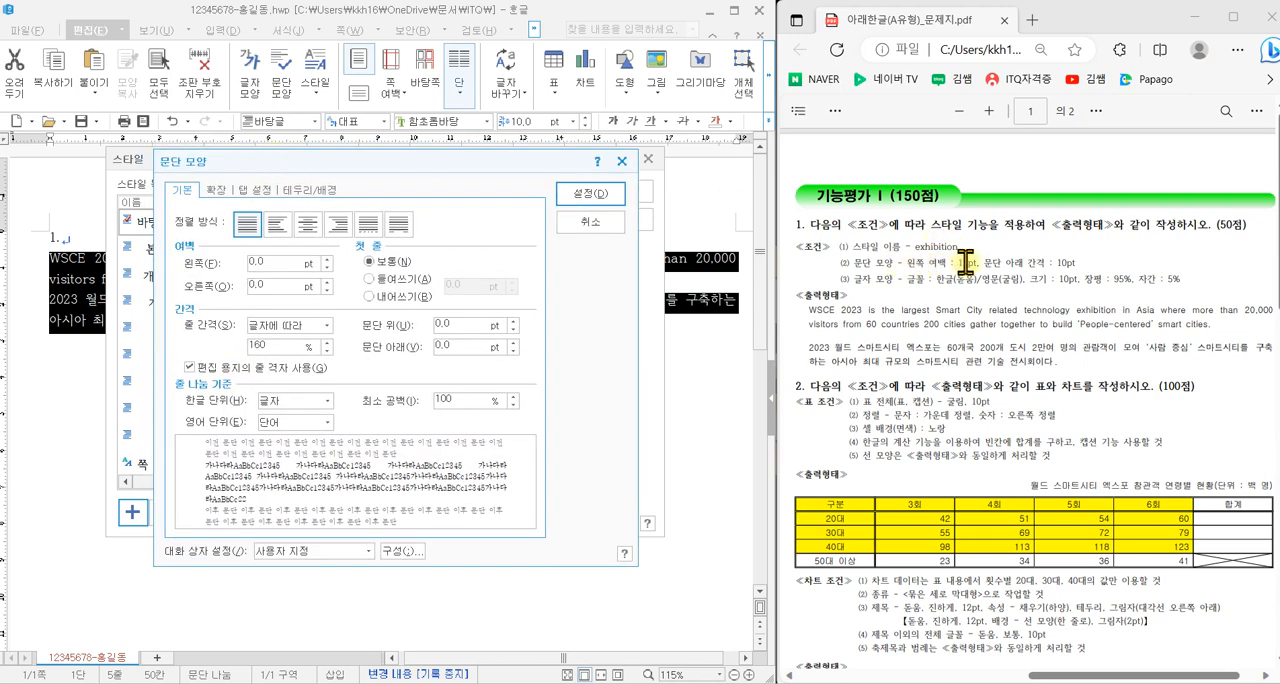
double_click(262, 263)
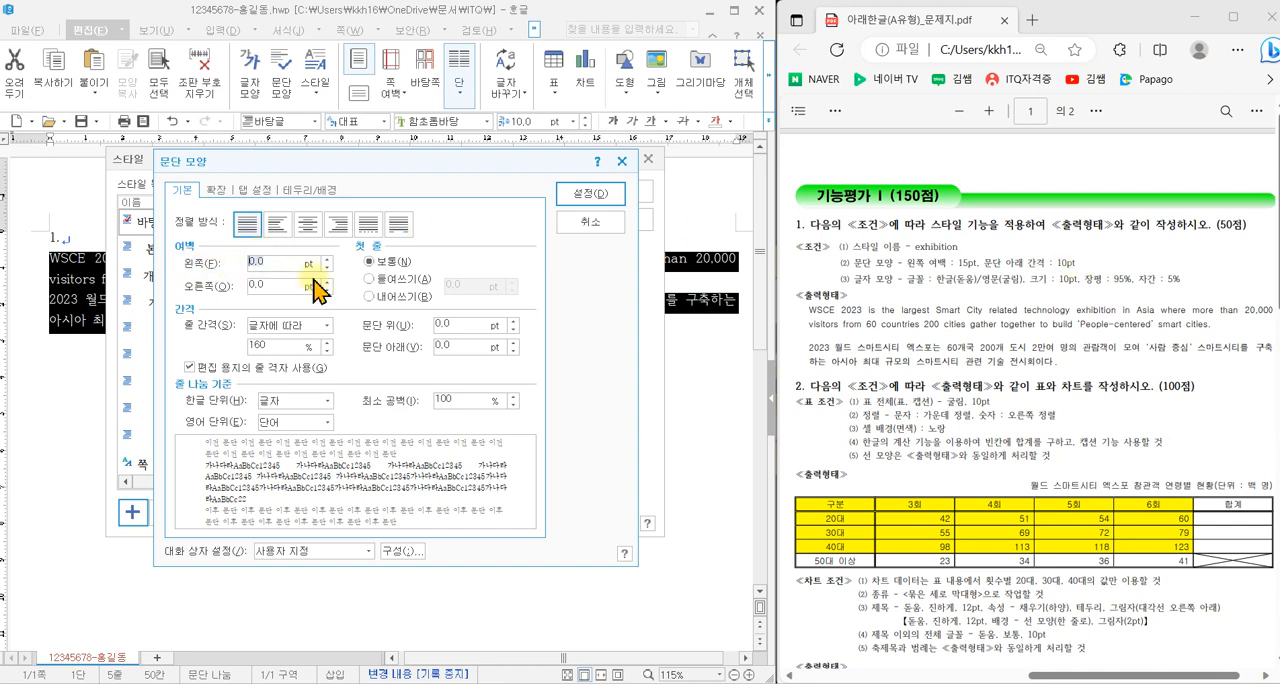
type("15")
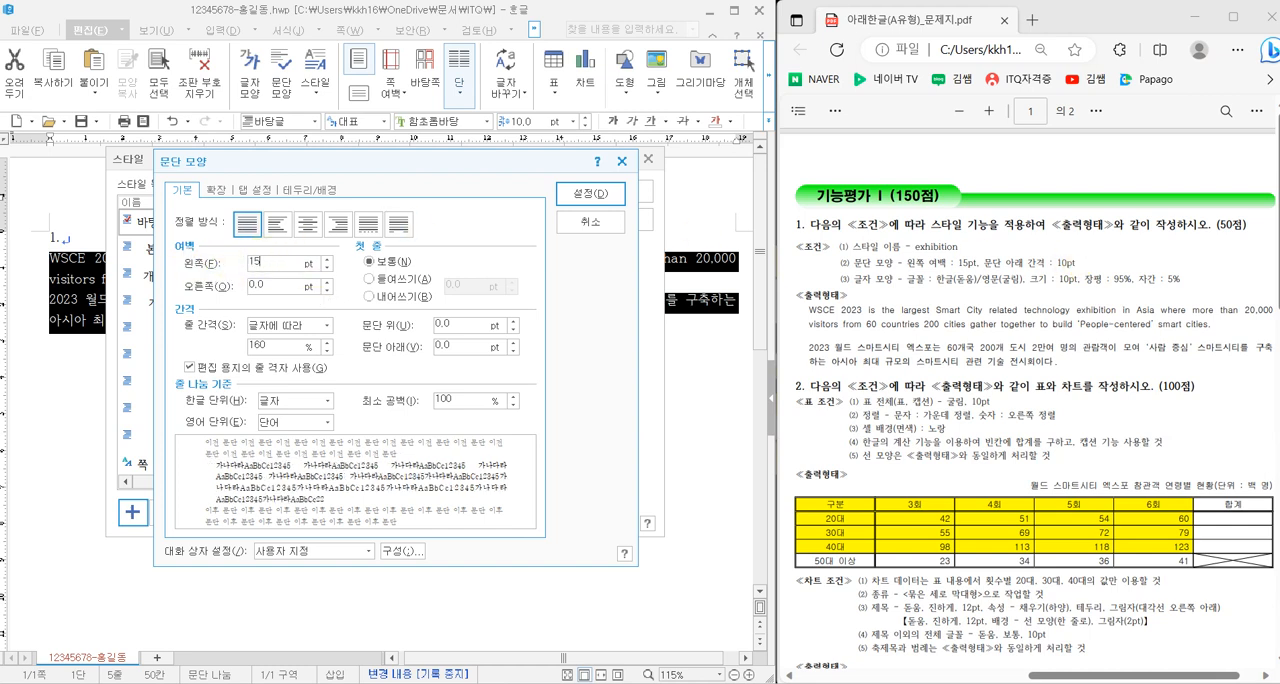
double_click(446, 346)
type("10")
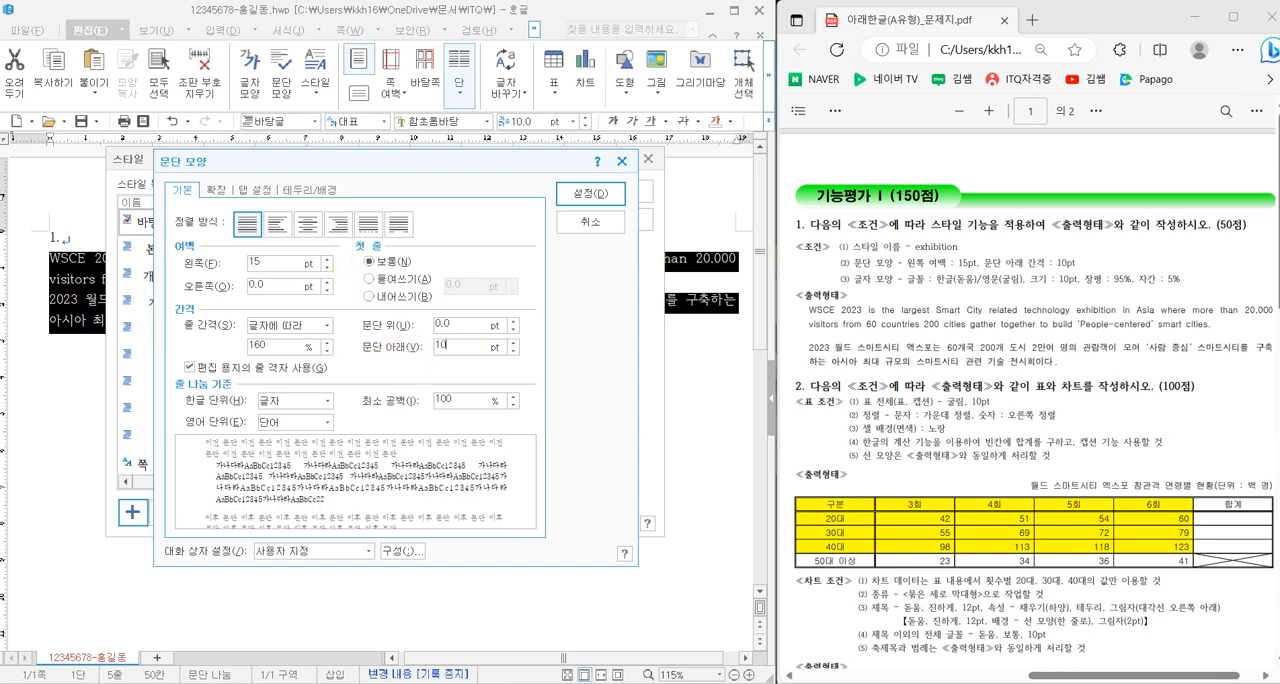
left_click(586, 194)
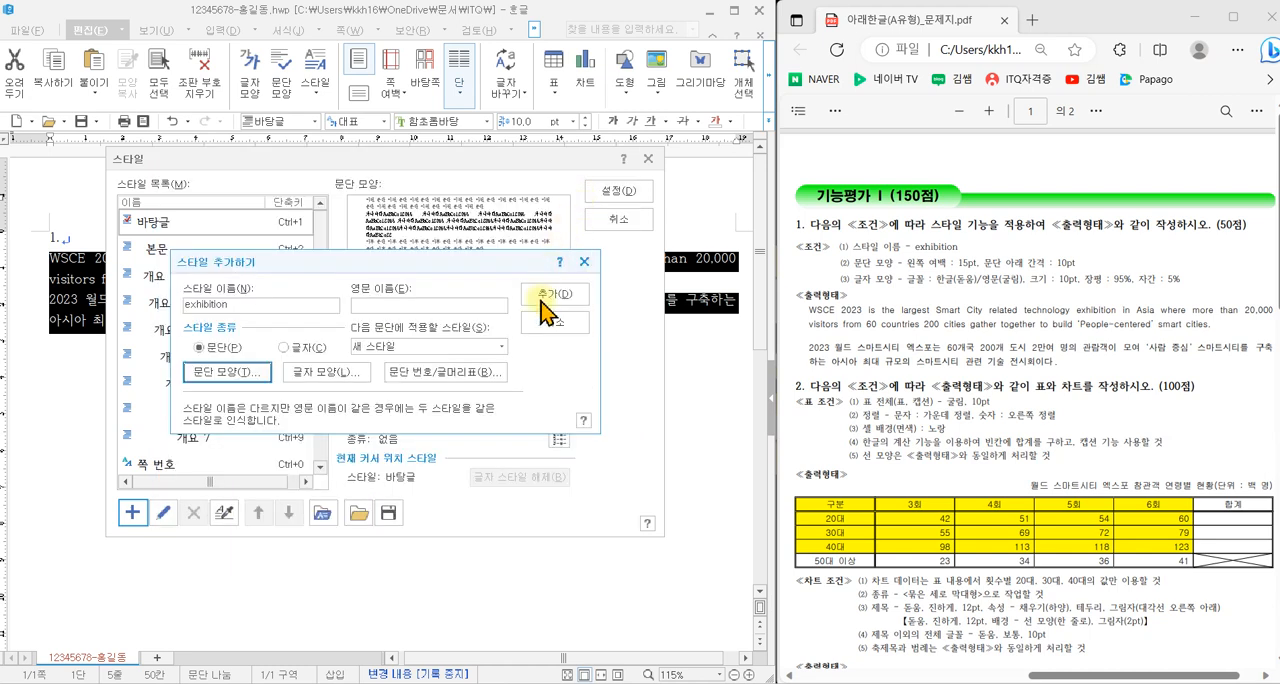
- Set the exhibition style's character width ratio (장평) to 95% and character spacing (자간) to 5%
left_click(334, 385)
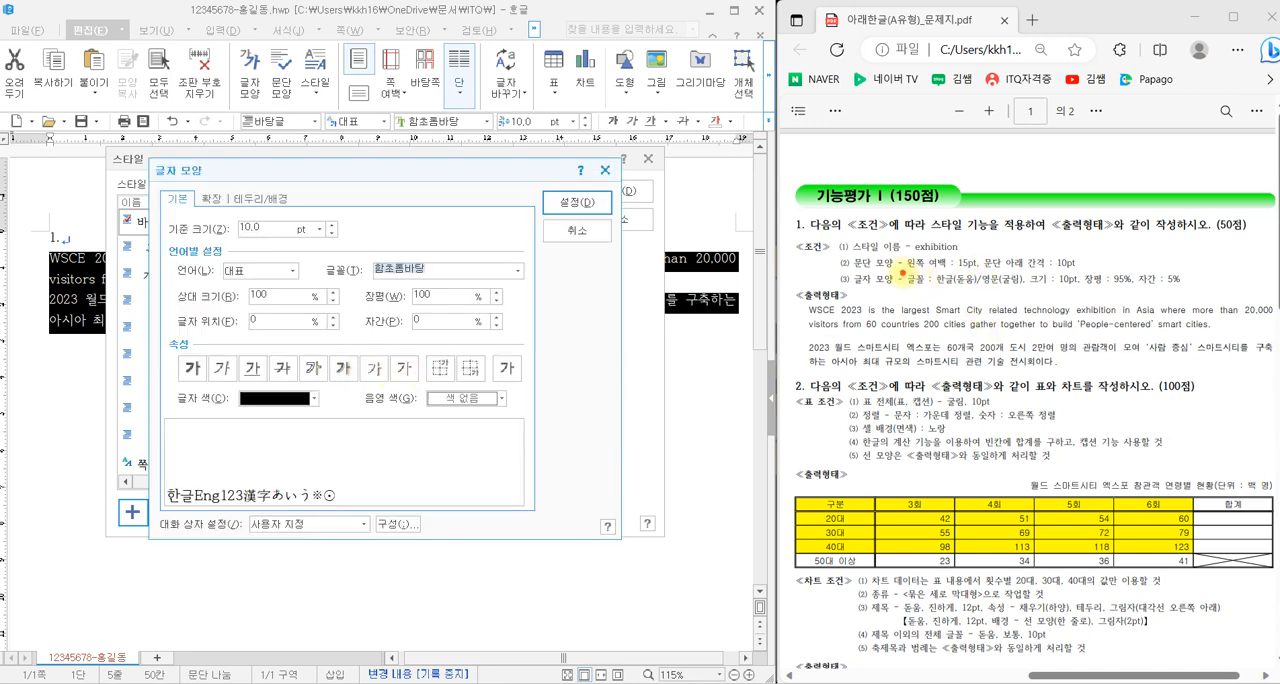
left_click_drag(903, 272, 1027, 291)
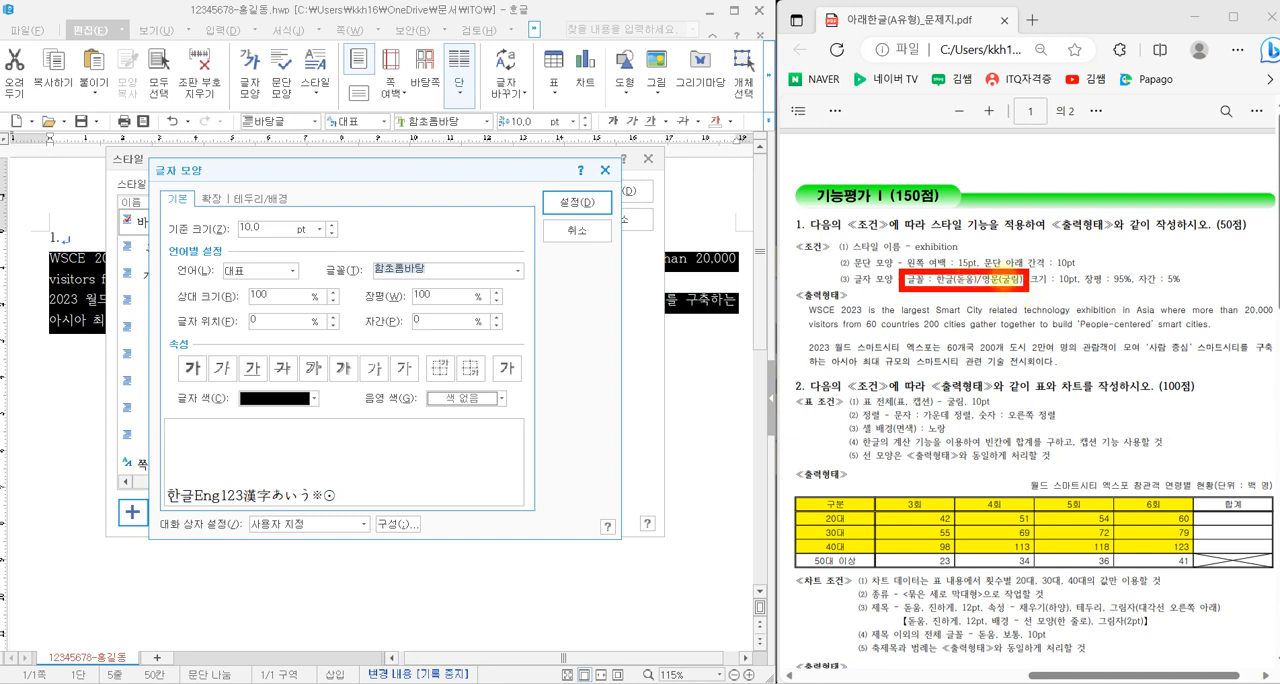
left_click_drag(1070, 288, 1182, 289)
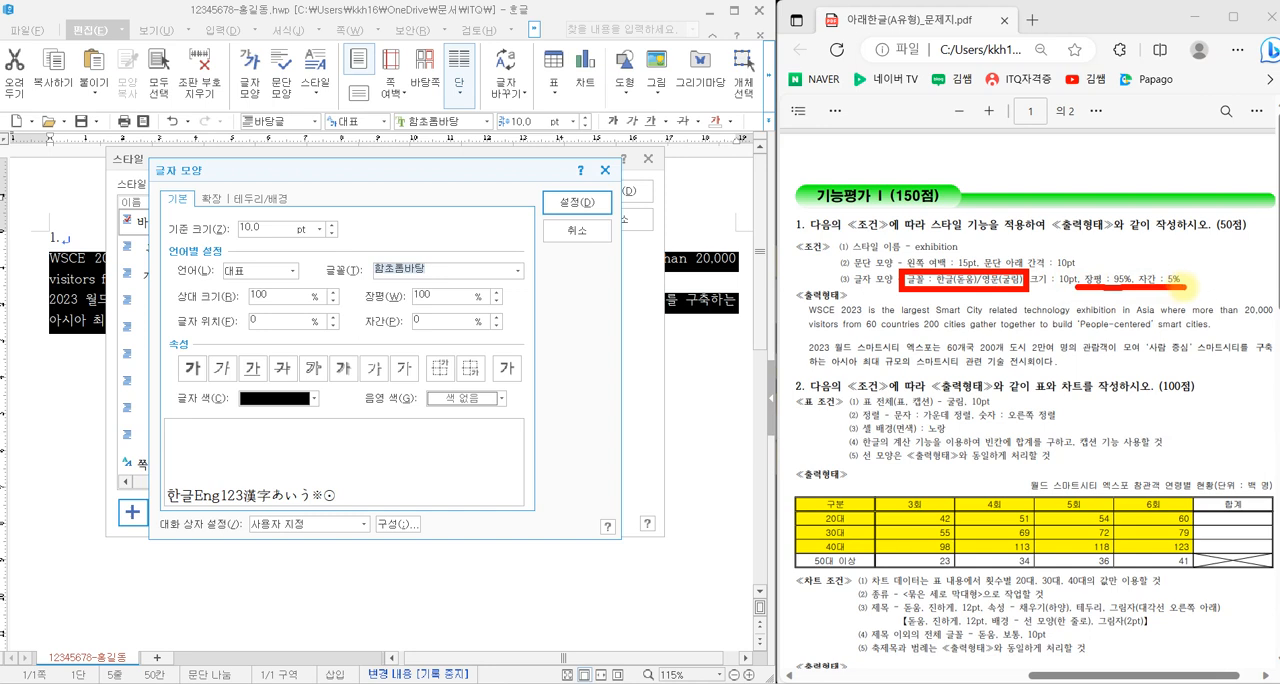
key("Escape")
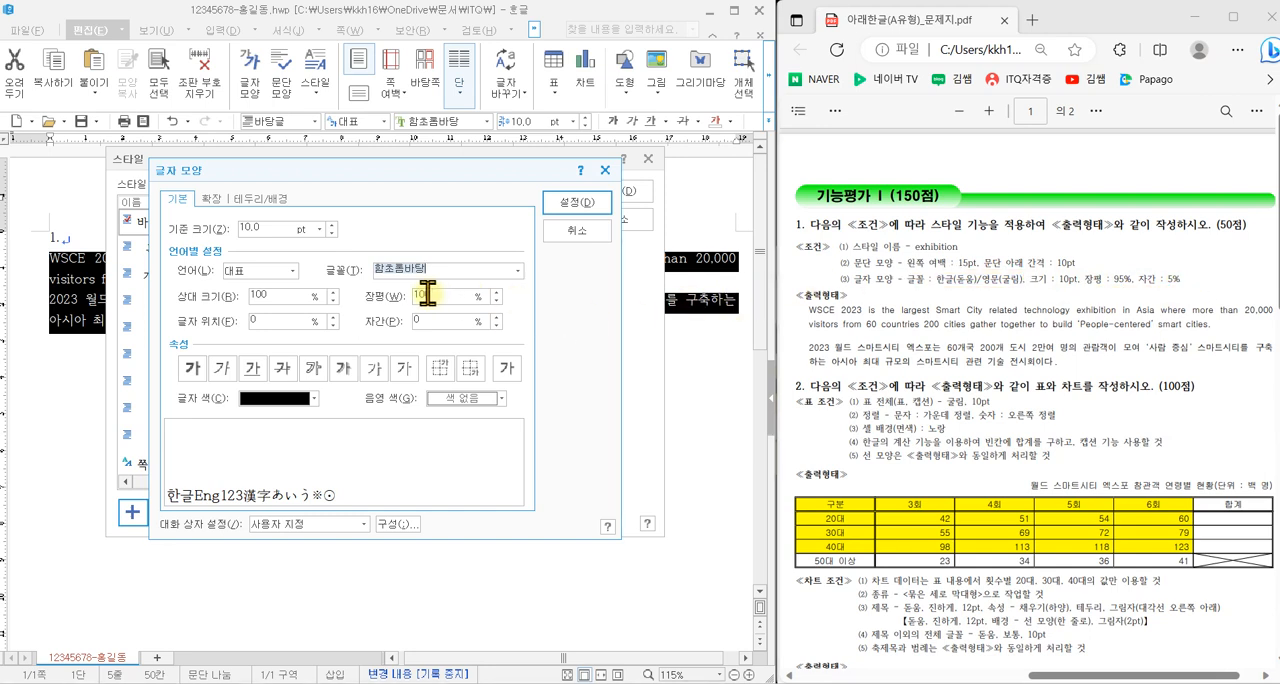
left_click_drag(440, 297, 381, 298)
type("95")
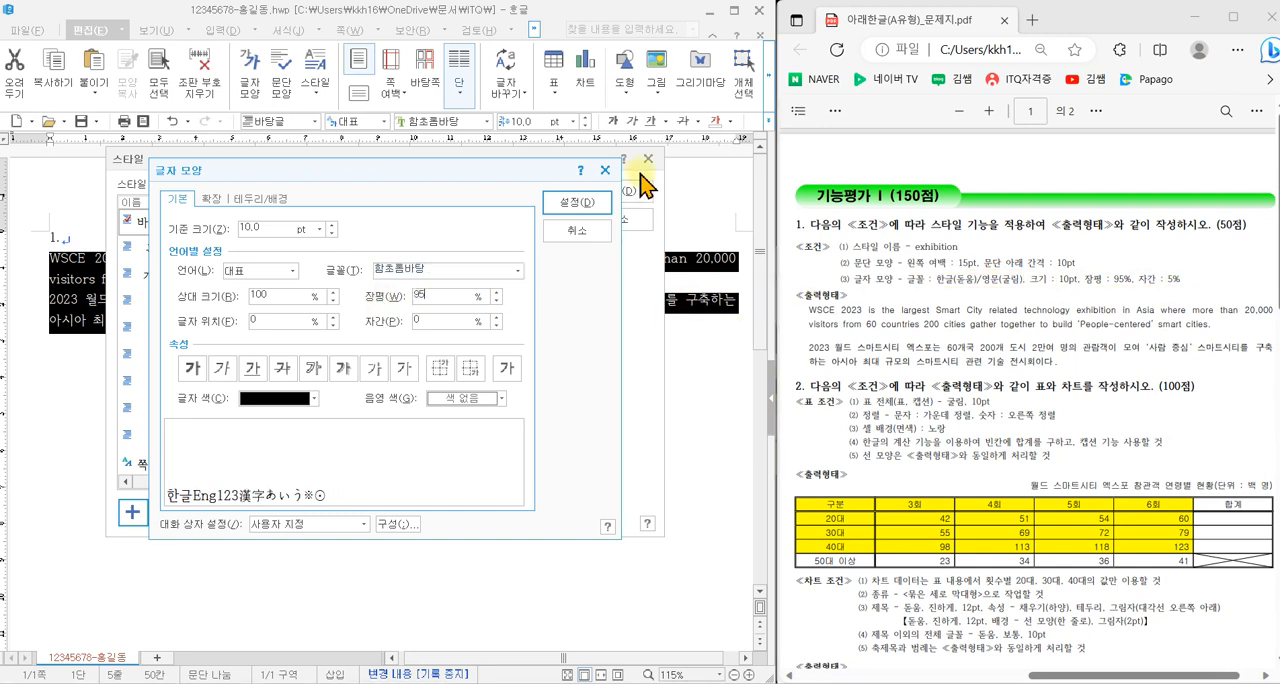
left_click_drag(431, 320, 397, 321)
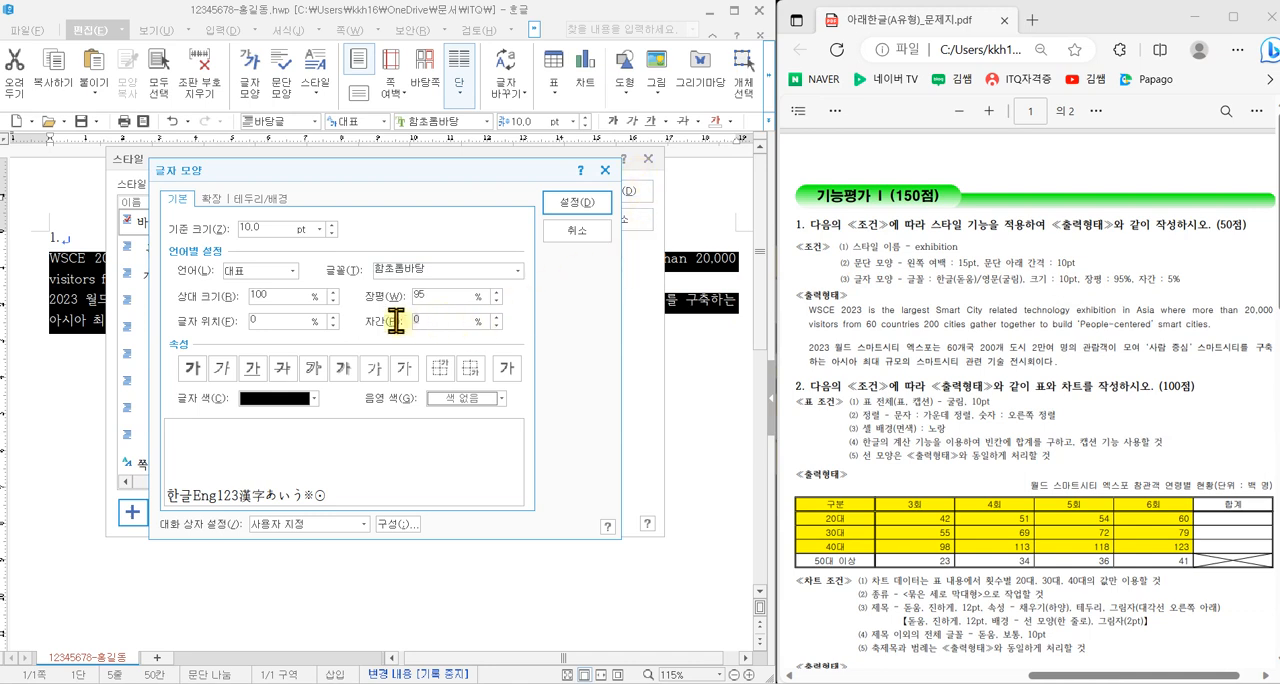
type("5")
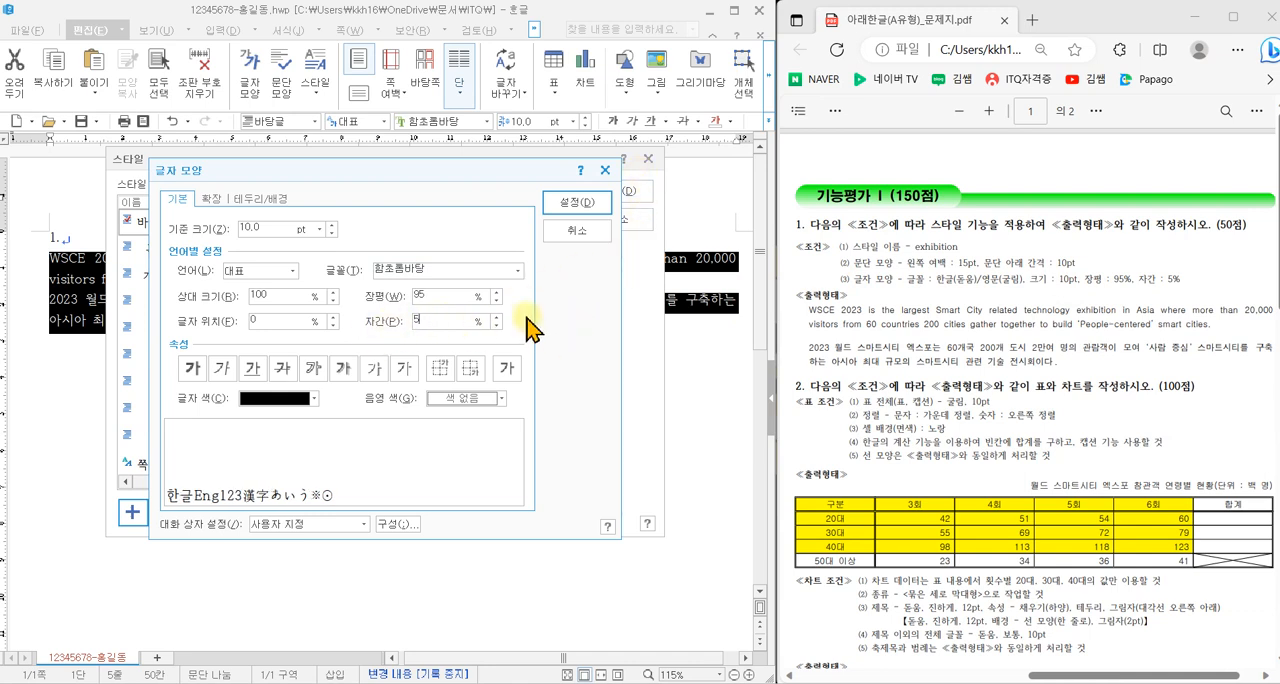
- Set the exhibition style's font for Korean text (한글) to 돋움
left_click(265, 275)
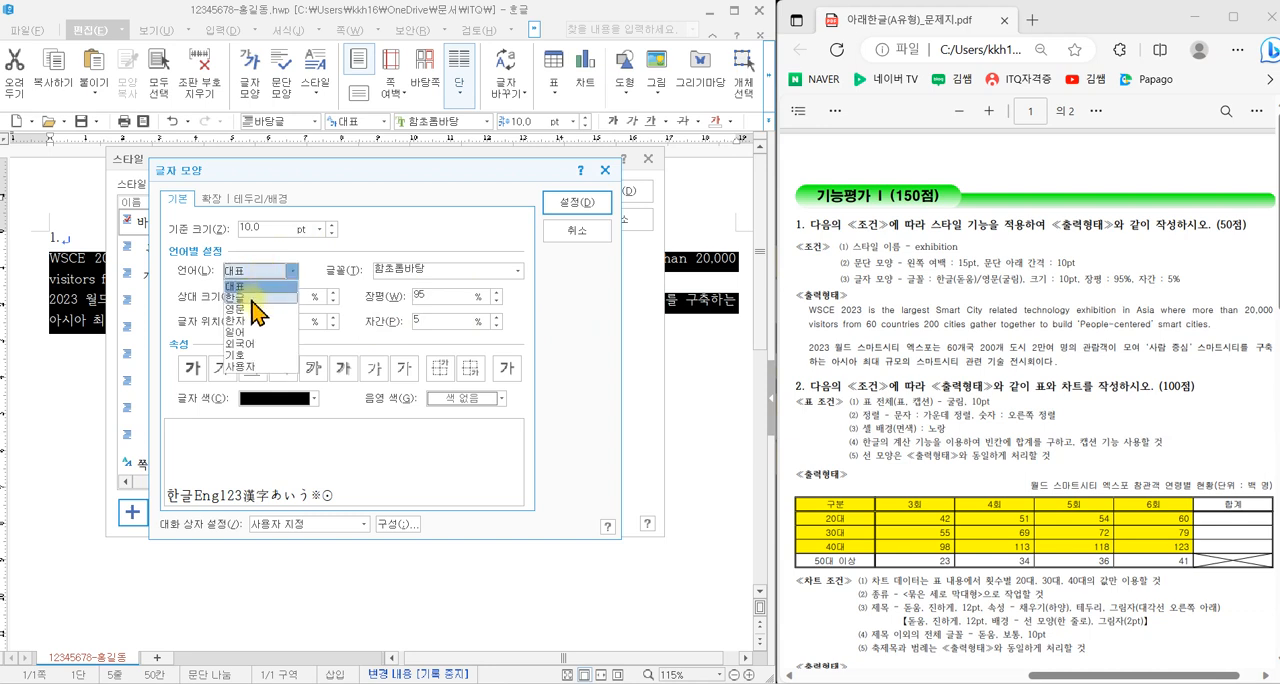
left_click(256, 297)
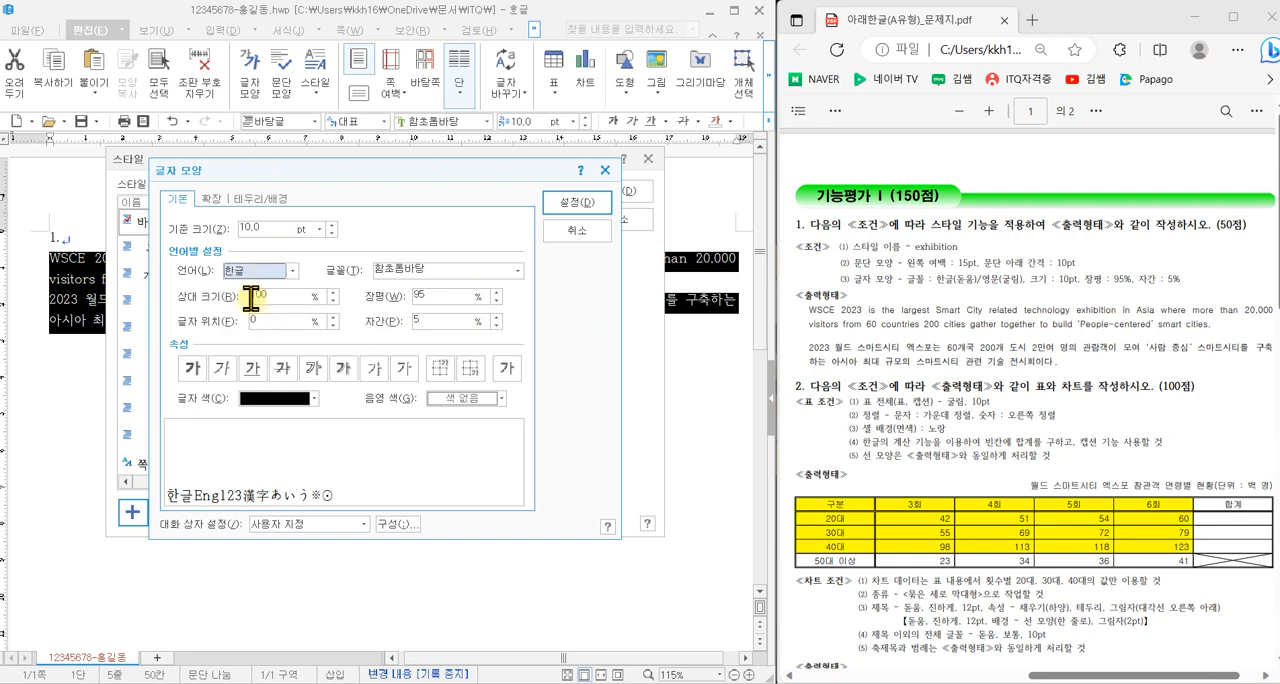
left_click(518, 270)
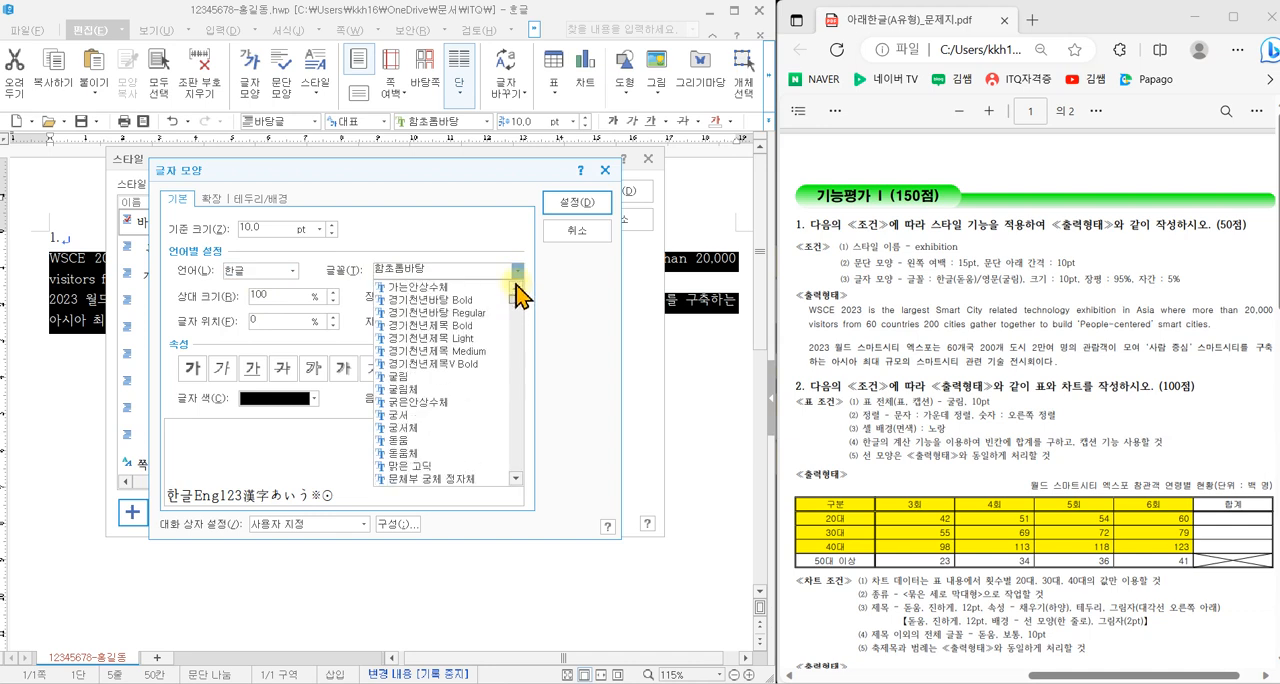
left_click(422, 440)
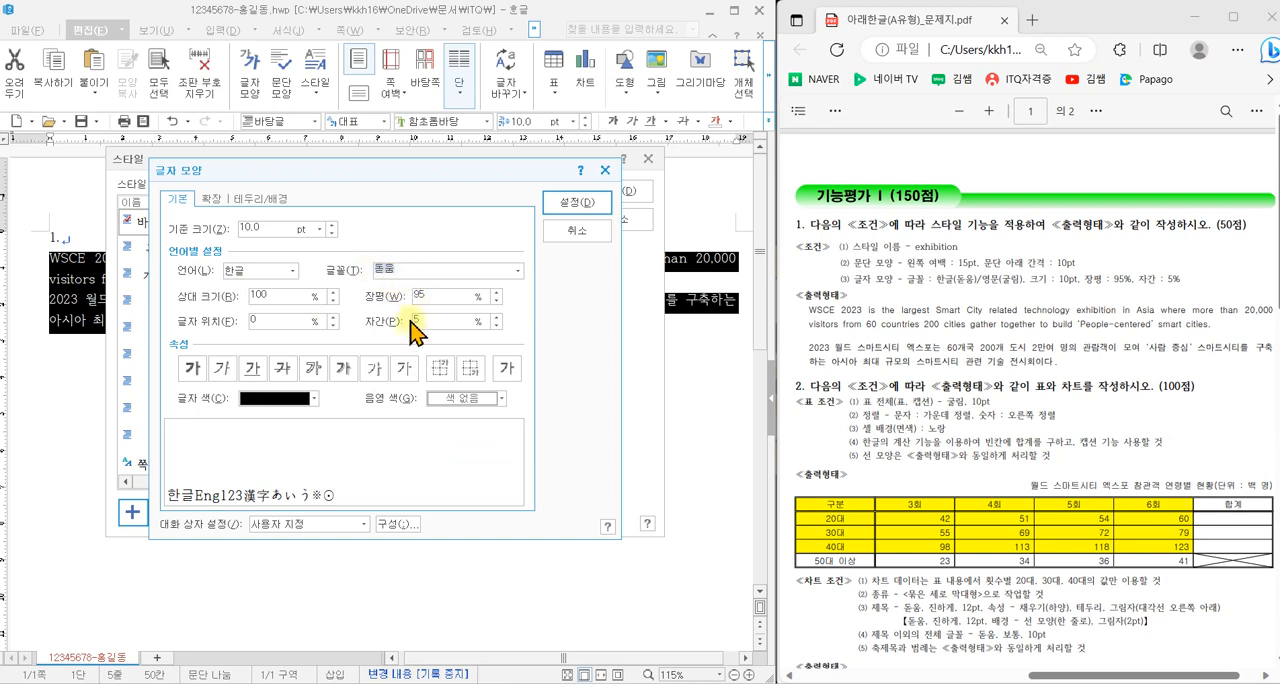
- Set the exhibition style's font for English text (영문) to 굴림 and confirm the character shape settings
left_click(293, 271)
left_click(268, 308)
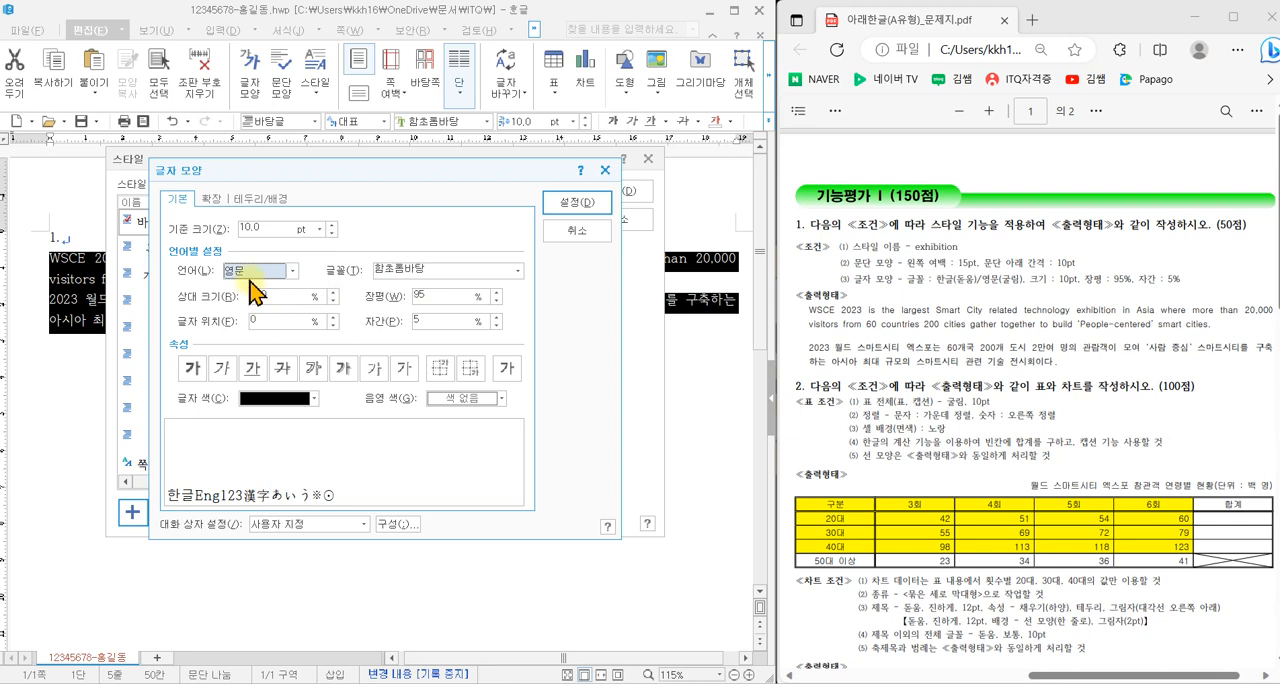
left_click(517, 271)
left_click_drag(516, 313, 516, 283)
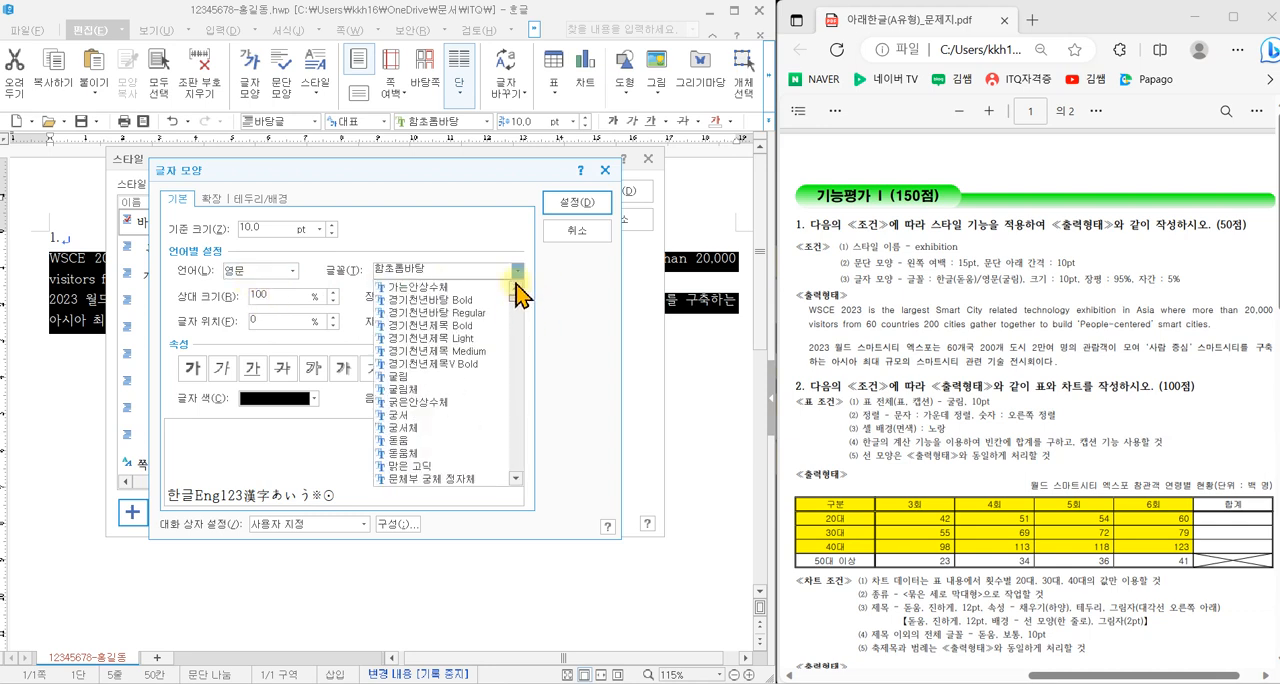
left_click(435, 377)
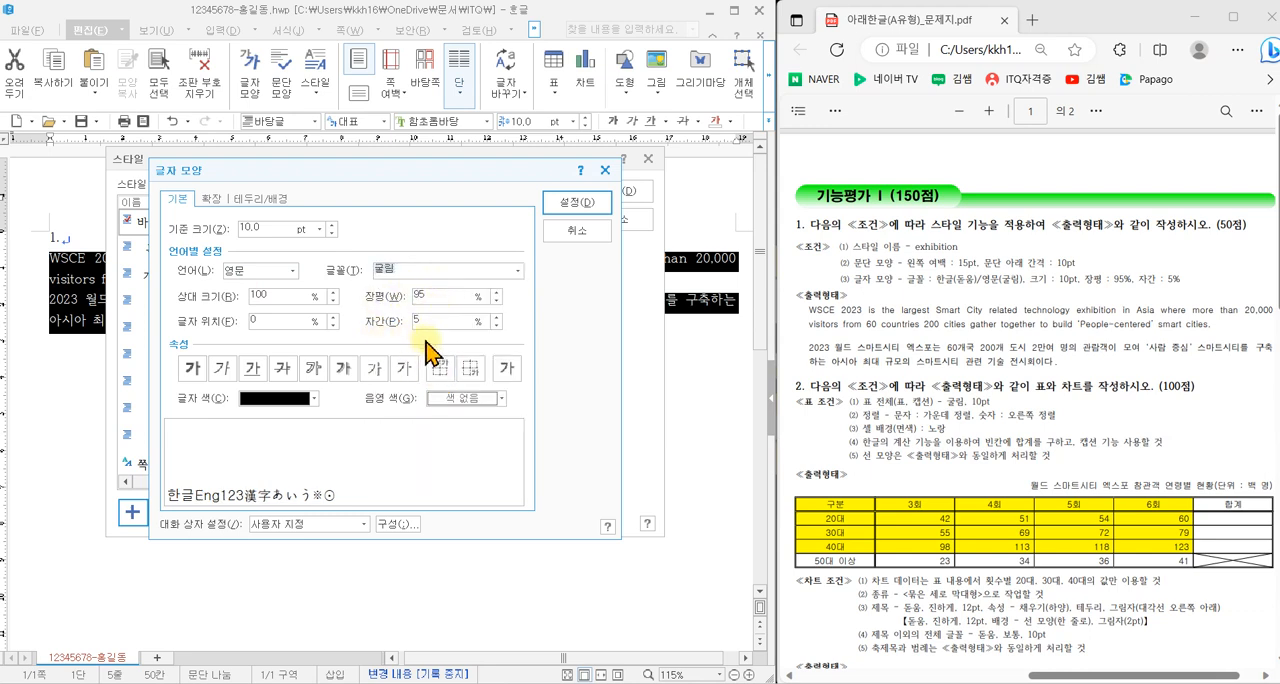
left_click(579, 207)
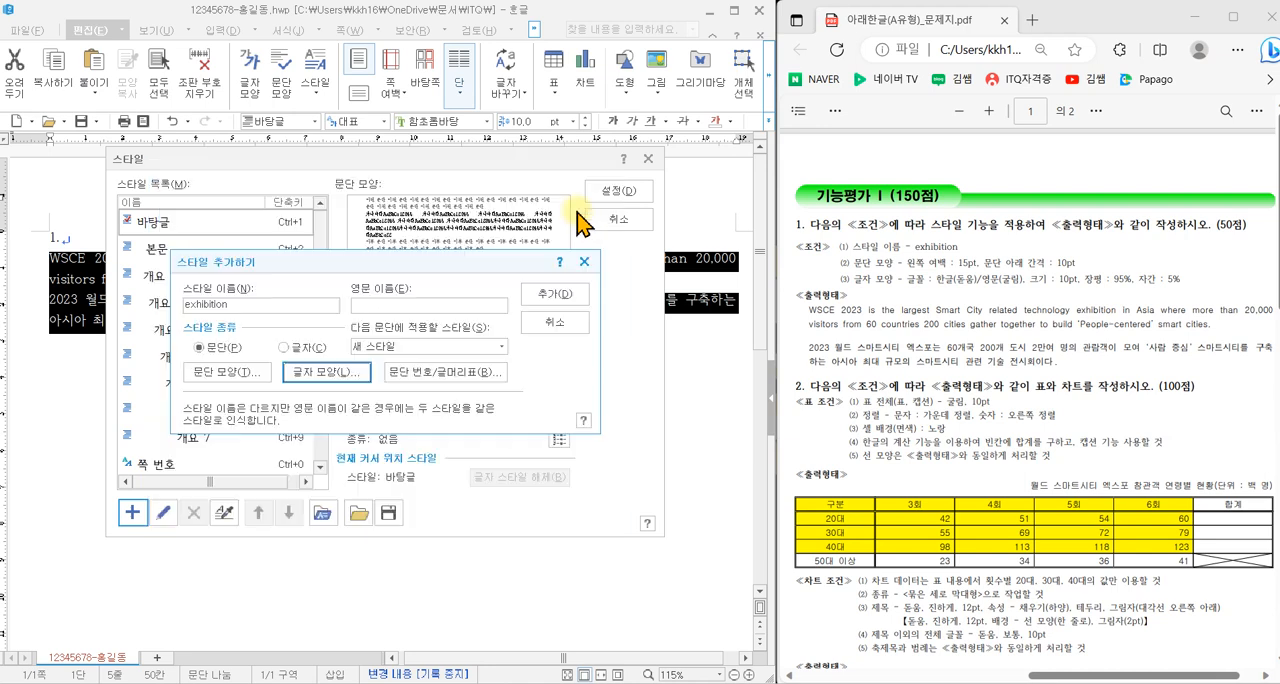
- Add the exhibition style to the style list and apply it to the selected English and Korean paragraphs
left_click(556, 297)
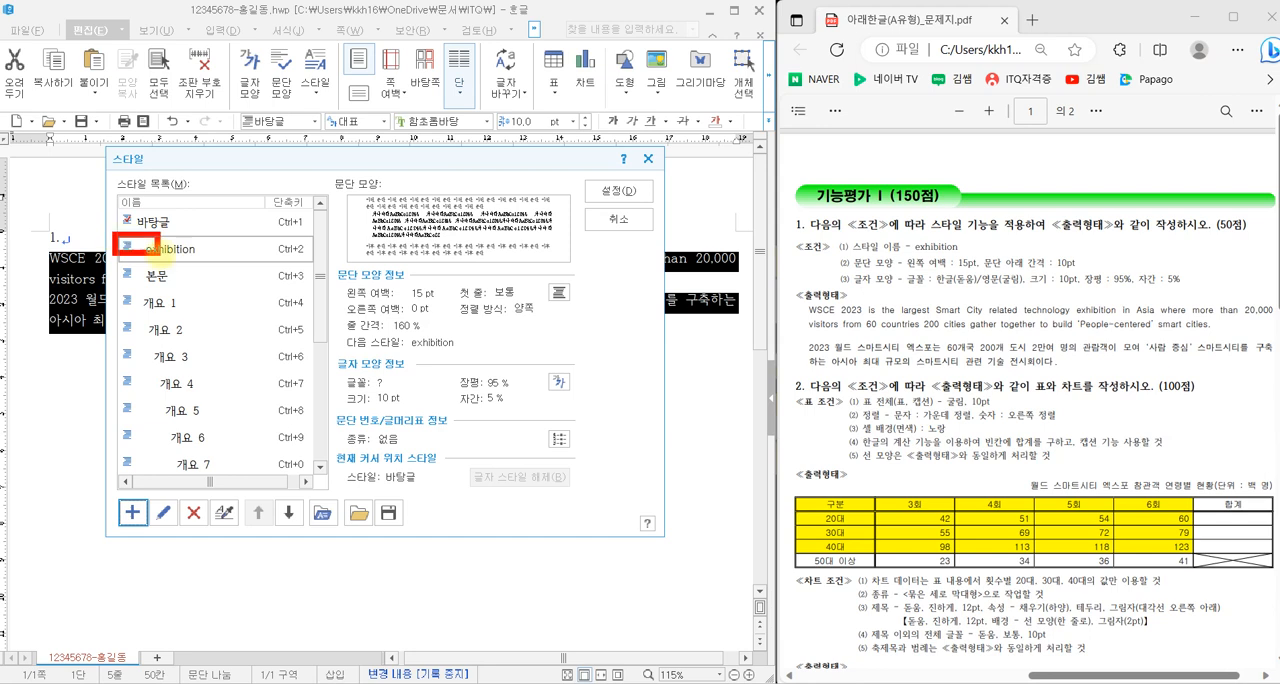
left_click(628, 191)
left_click(562, 331)
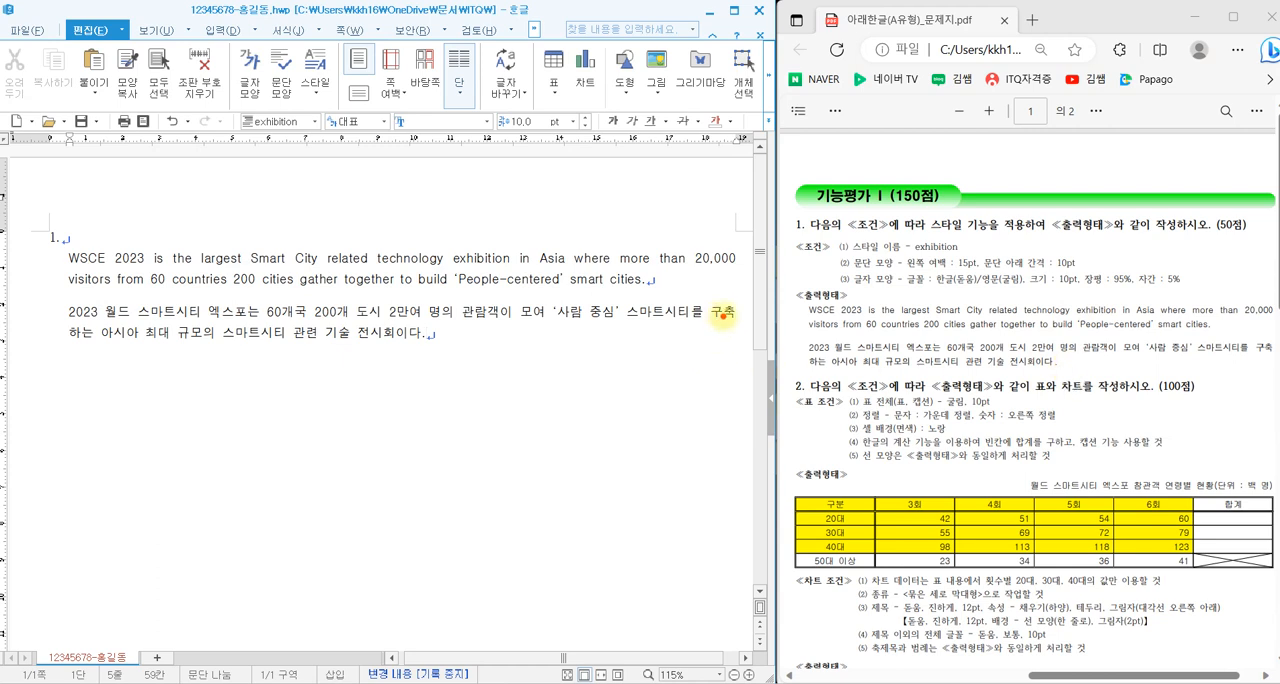
mouse_move(742, 326)
left_mouse_down()
mouse_move(685, 268)
mouse_move(722, 242)
mouse_move(743, 305)
mouse_move(736, 327)
left_mouse_up()
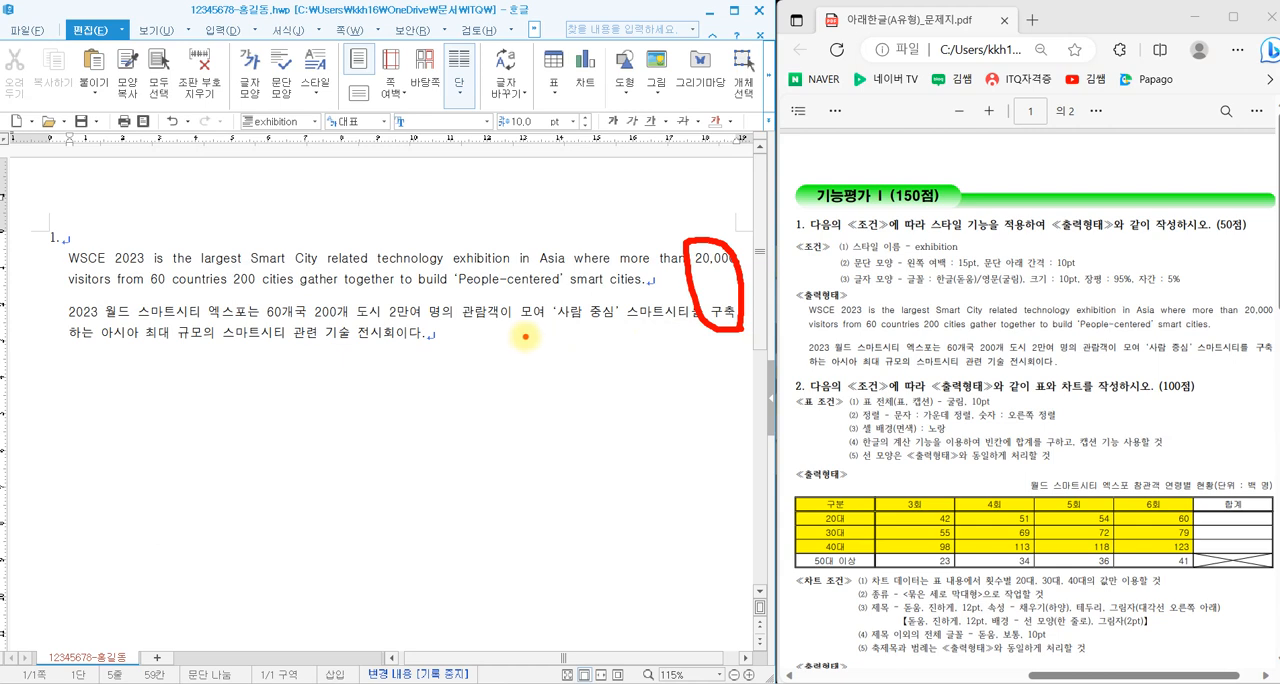
key("Escape")
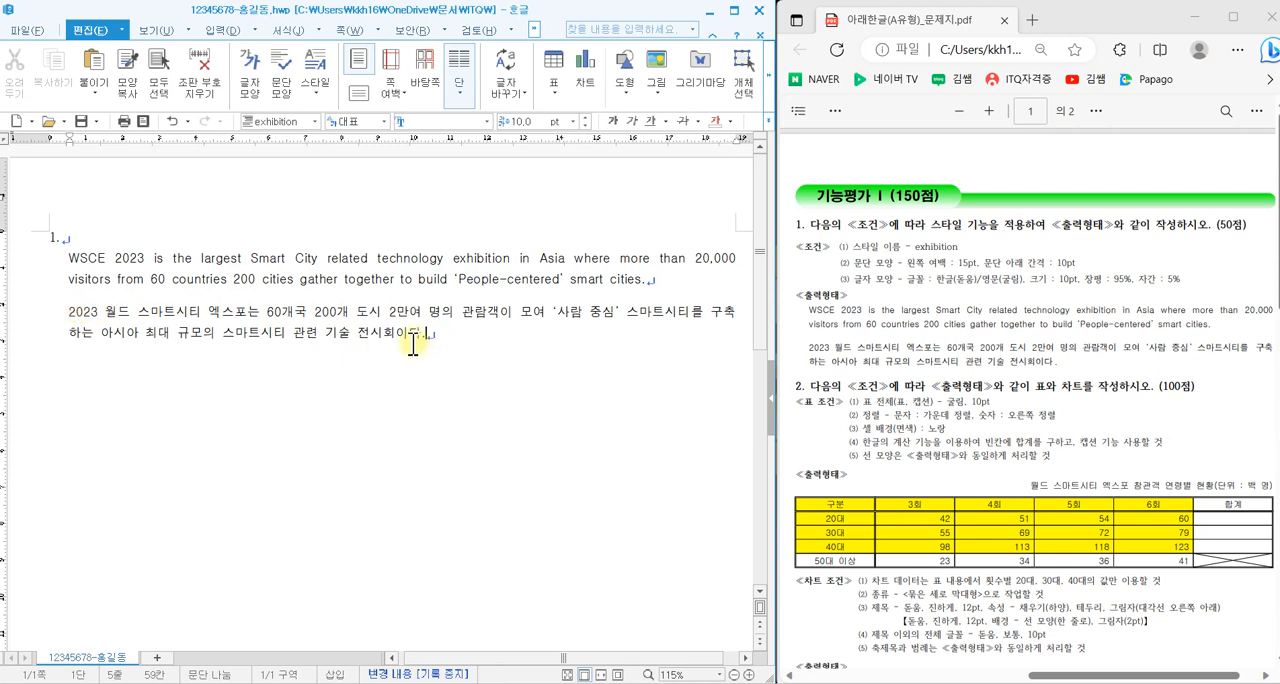
- Save the document and insert five blank lines below the Korean paragraph
left_click(82, 123)
key("Return")
key("Return")
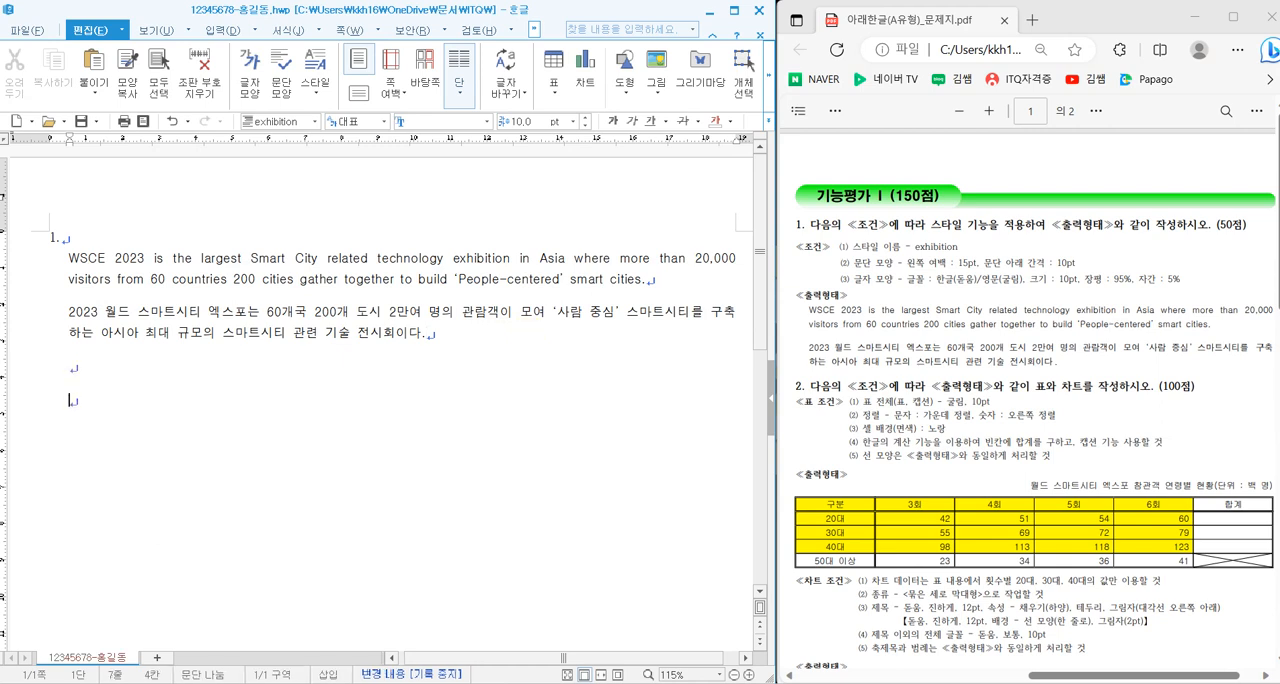
key("Return")
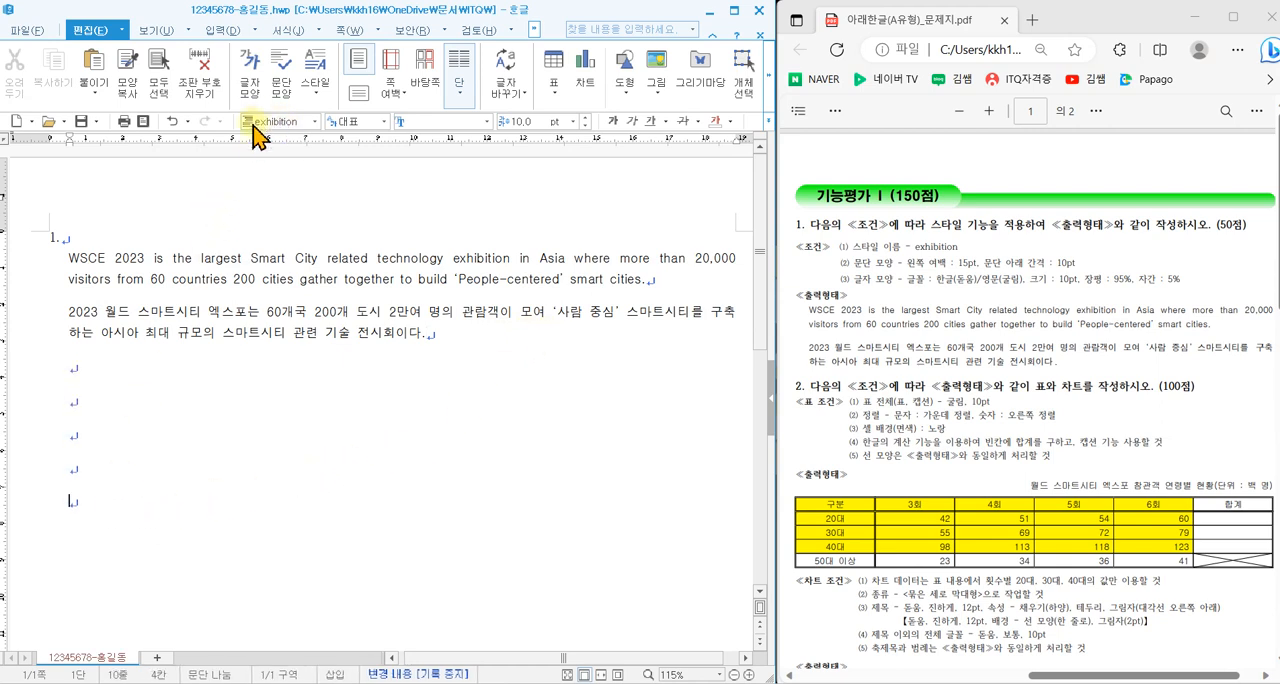
- Reset the last blank line to the 바탕글 style, number it "2." and start a new line below
left_click(283, 122)
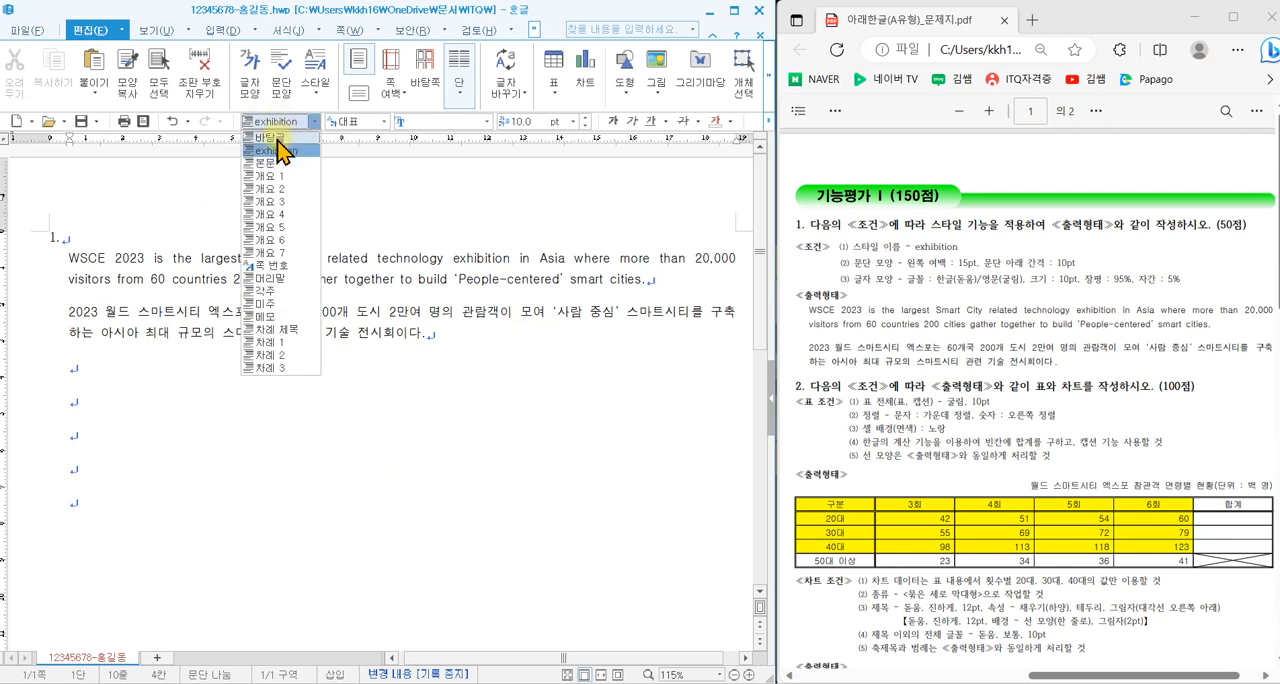
left_click(272, 137)
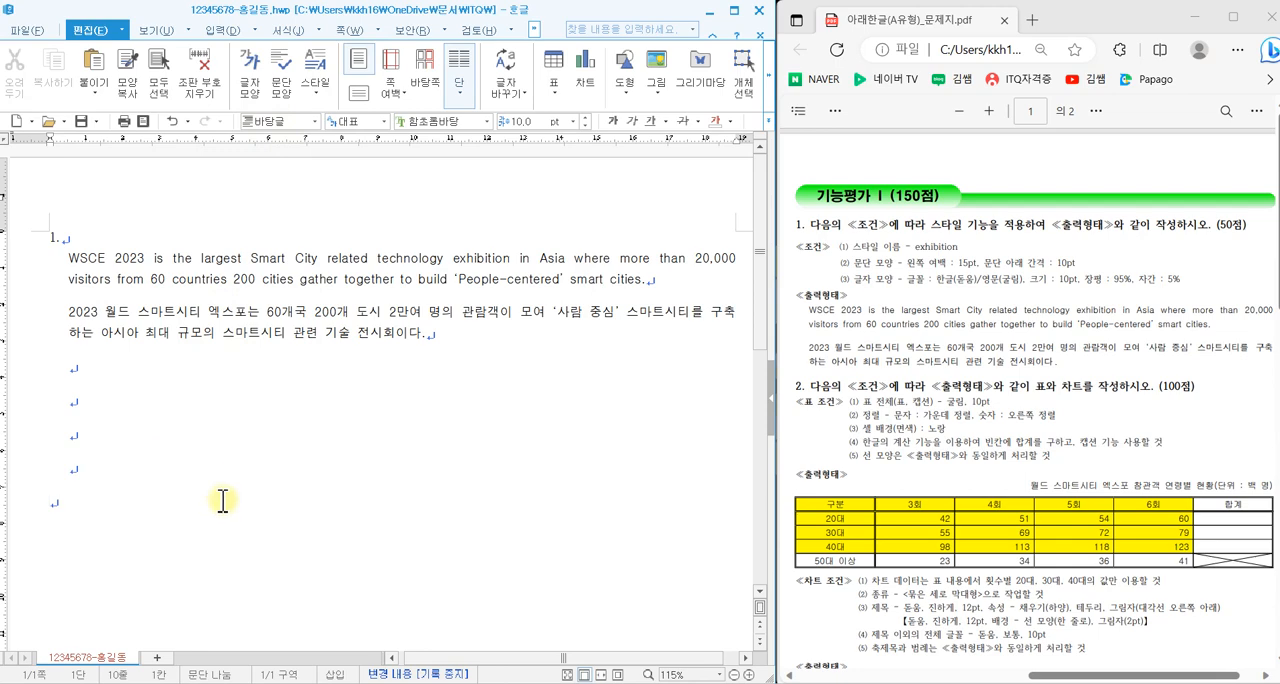
scroll(220, 500, "down", 1)
type("2.")
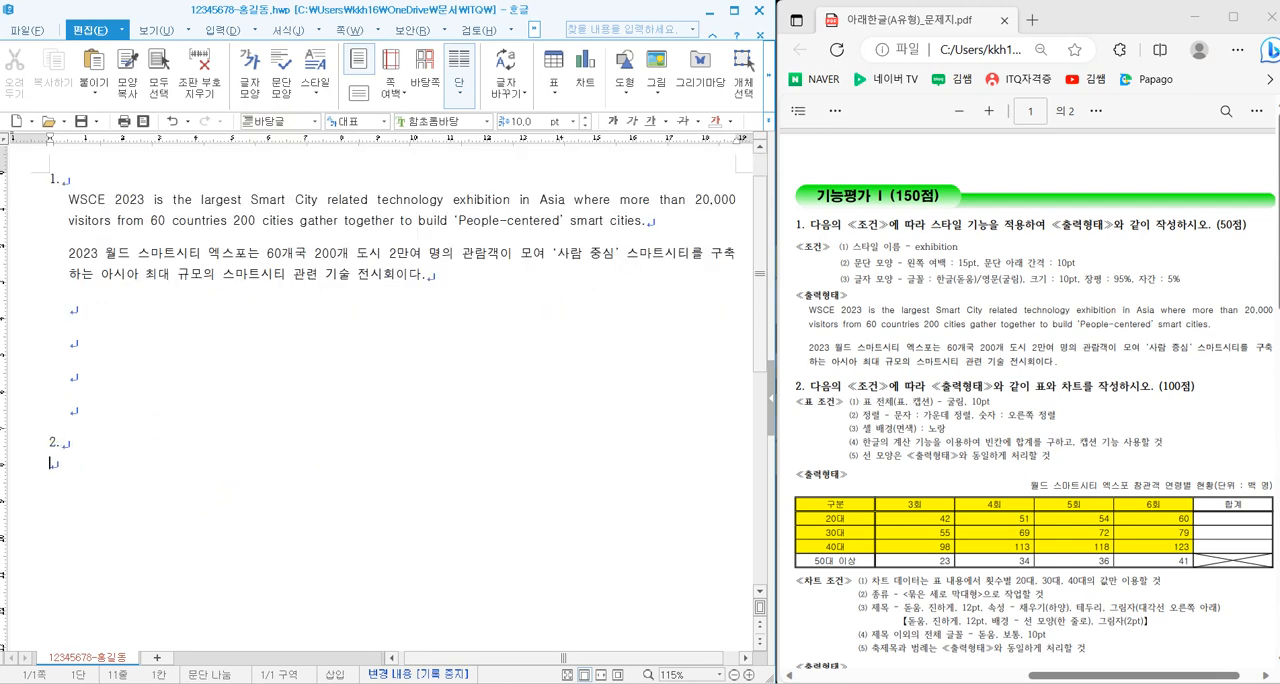
scroll(1025, 442, "down", 3)
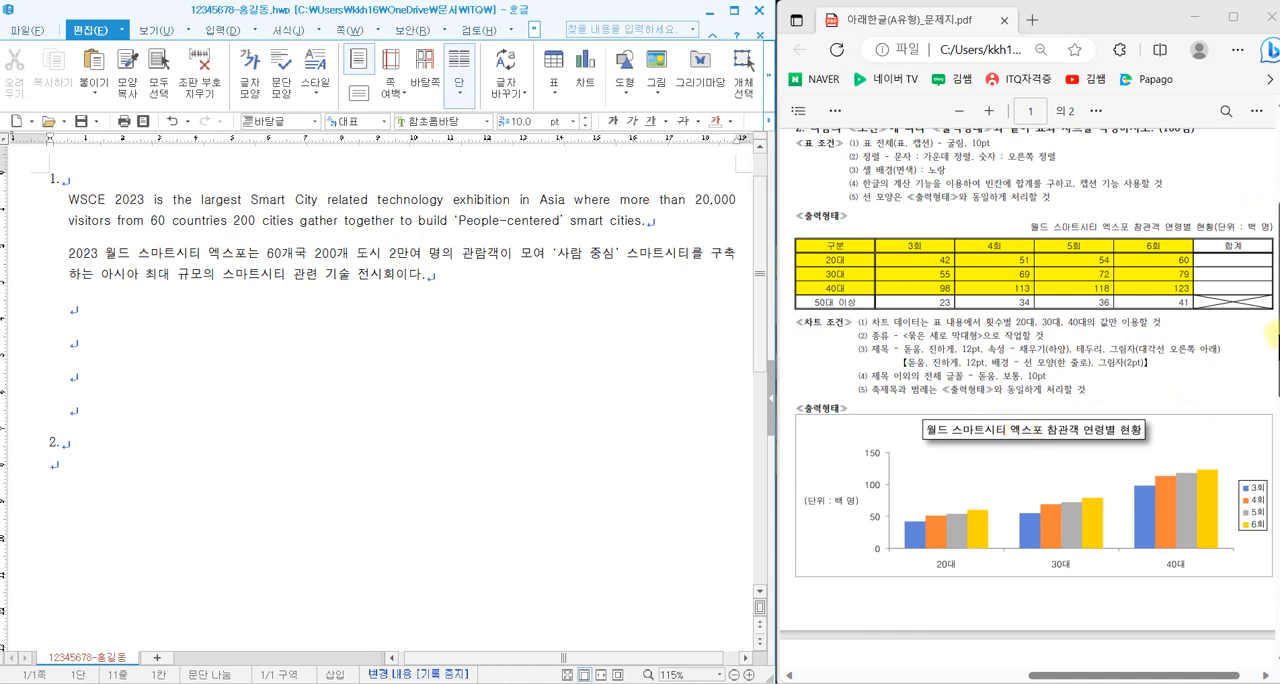
scroll(1270, 335, "up", 1)
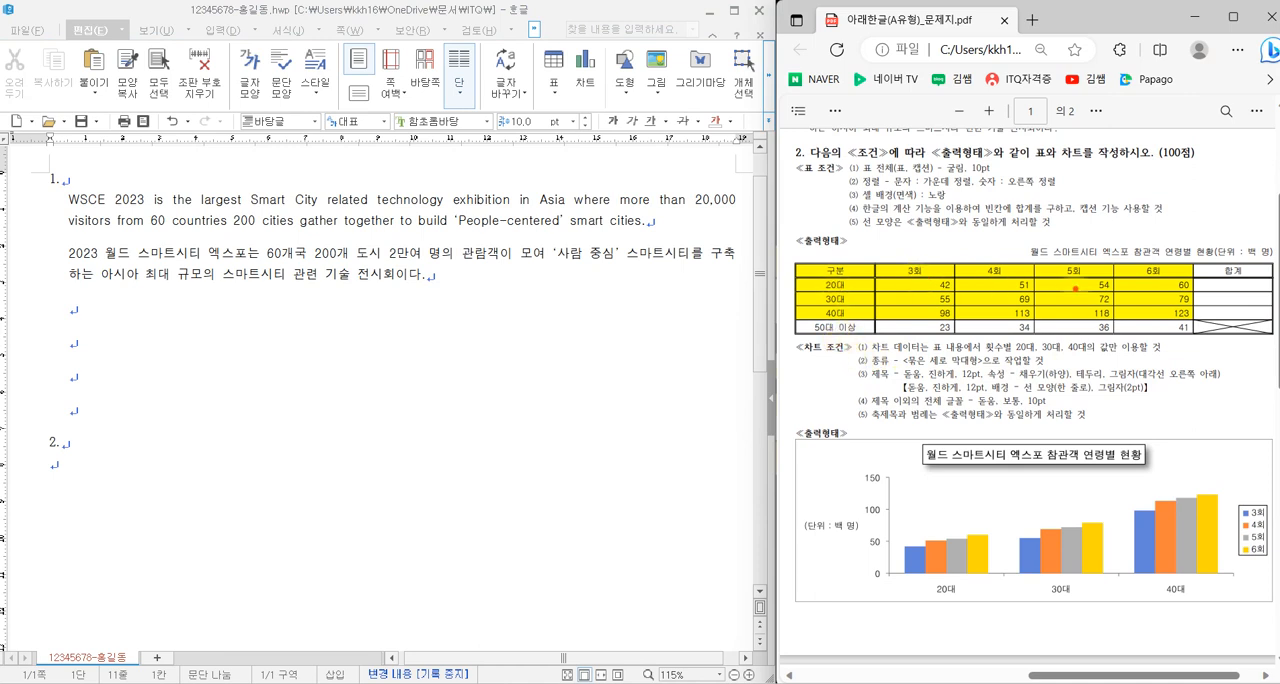
left_click_drag(932, 362, 906, 414)
mouse_move(920, 386)
left_mouse_down()
mouse_move(966, 378)
mouse_move(940, 422)
left_mouse_up()
mouse_move(986, 380)
left_mouse_down()
mouse_move(984, 434)
mouse_move(1012, 412)
mouse_move(1003, 438)
left_mouse_up()
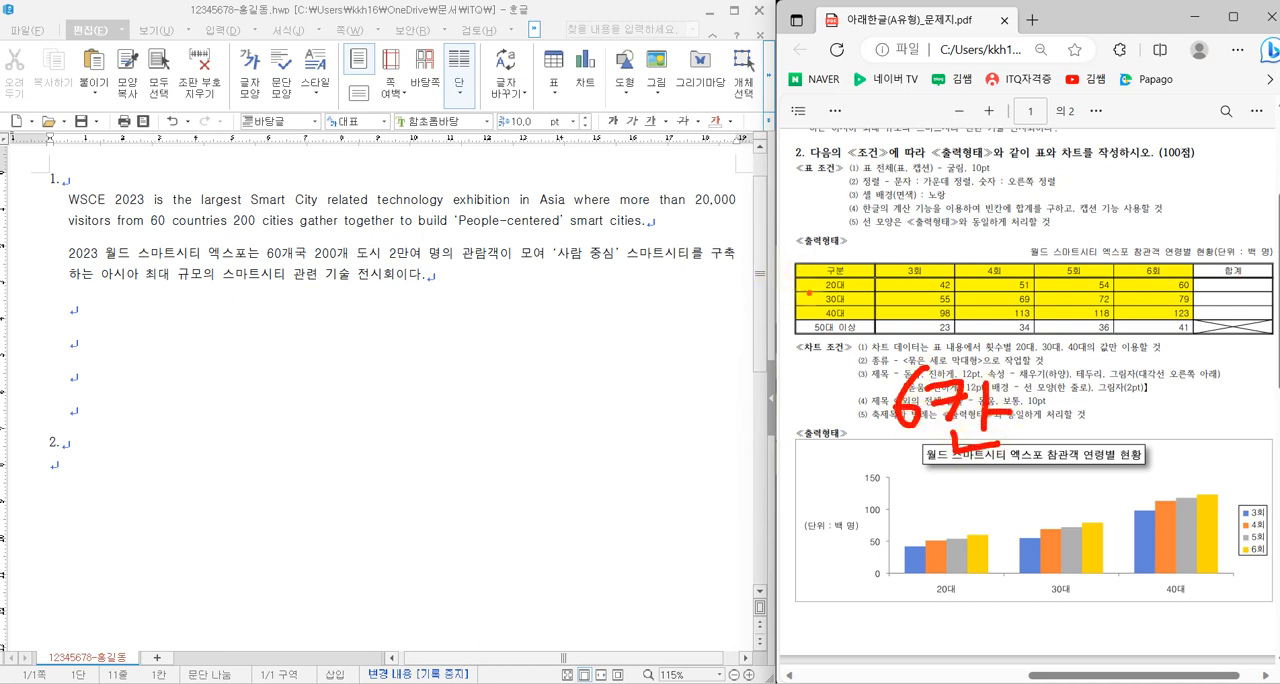
mouse_move(1104, 372)
left_mouse_down()
mouse_move(1026, 378)
mouse_move(1046, 433)
mouse_move(1102, 375)
mouse_move(1090, 420)
left_mouse_up()
mouse_move(1106, 396)
left_mouse_down()
mouse_move(1150, 414)
mouse_move(1126, 429)
left_mouse_up()
mouse_move(1119, 432)
left_mouse_down()
mouse_move(1140, 436)
mouse_move(1152, 477)
left_mouse_up()
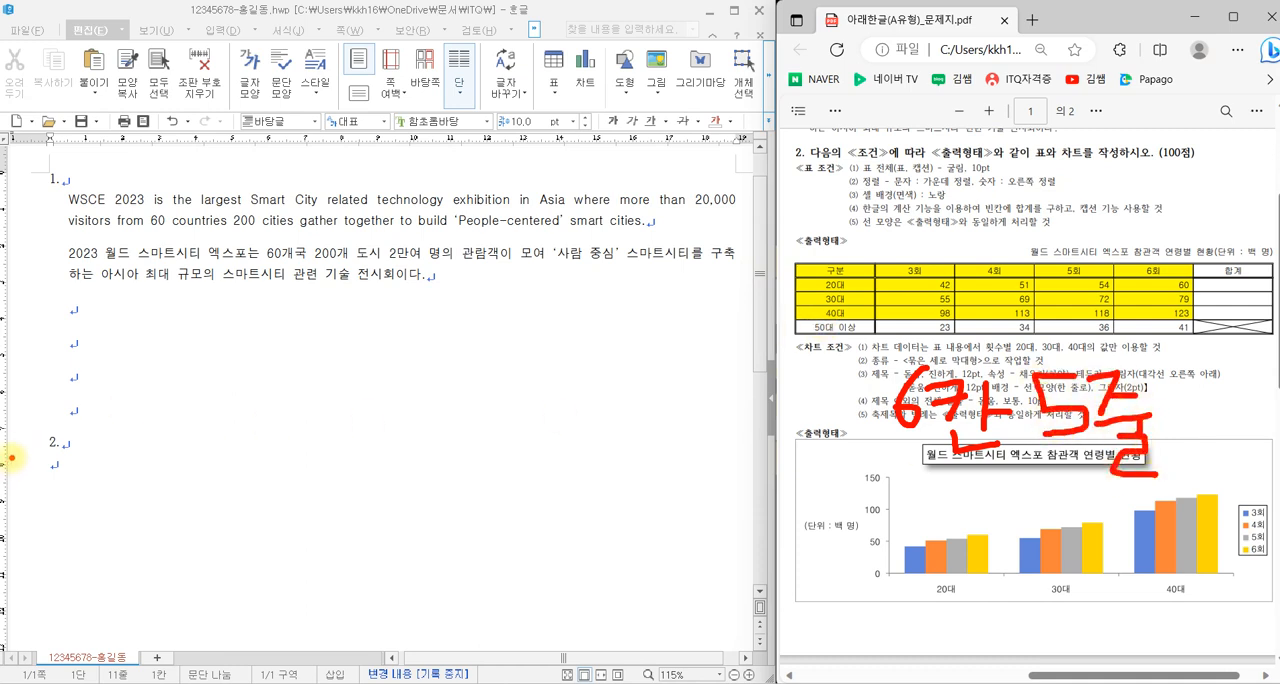
key("Escape")
- Insert a table with 5 rows and 6 columns below "2.", treated as a character (글자처럼 취급)
left_click(50, 466)
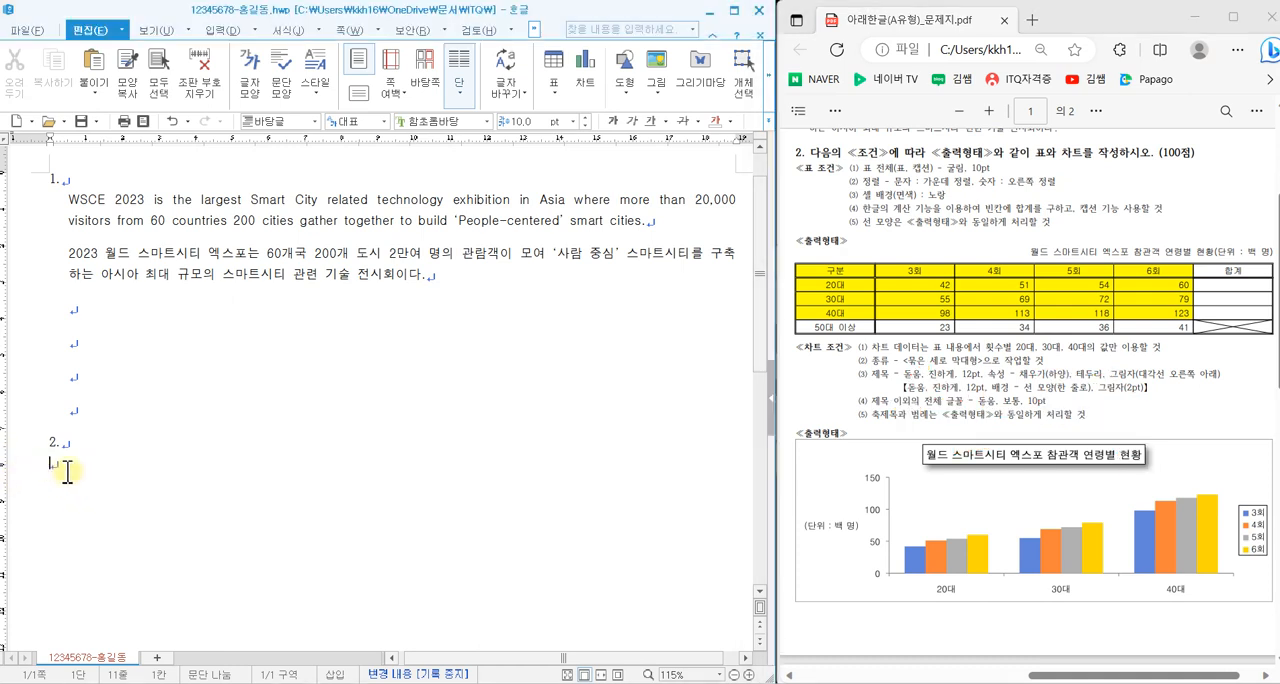
left_click(222, 31)
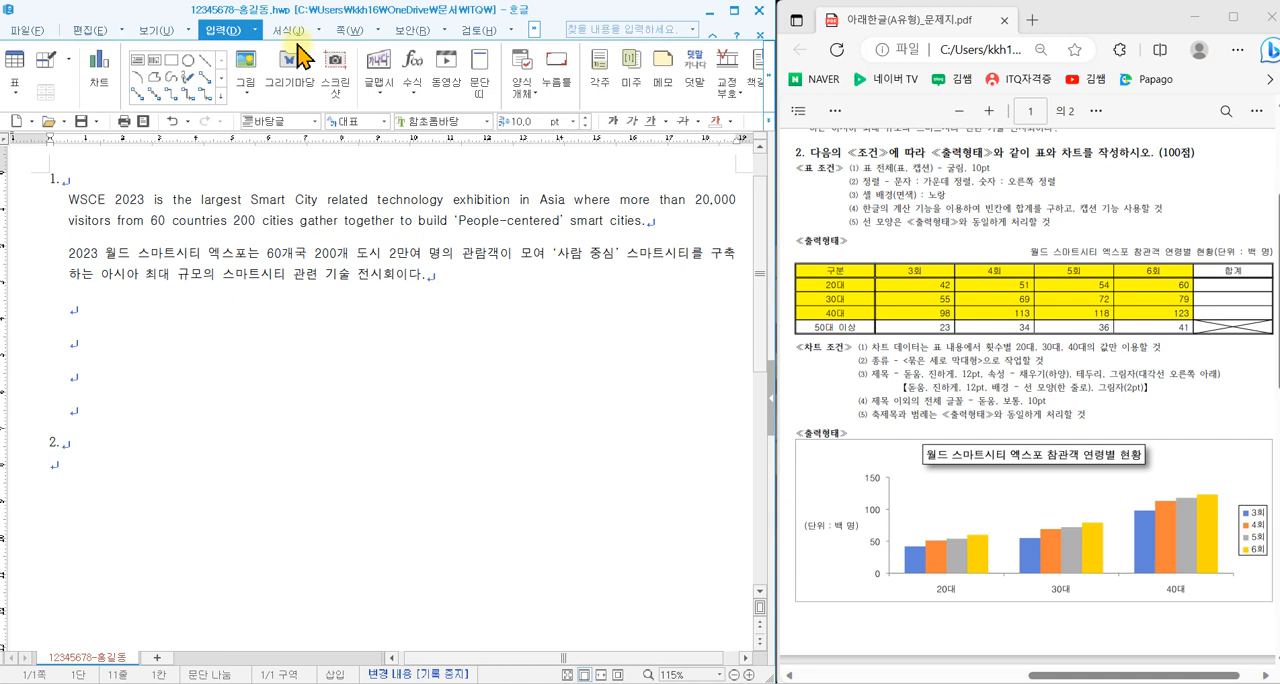
left_click(20, 70)
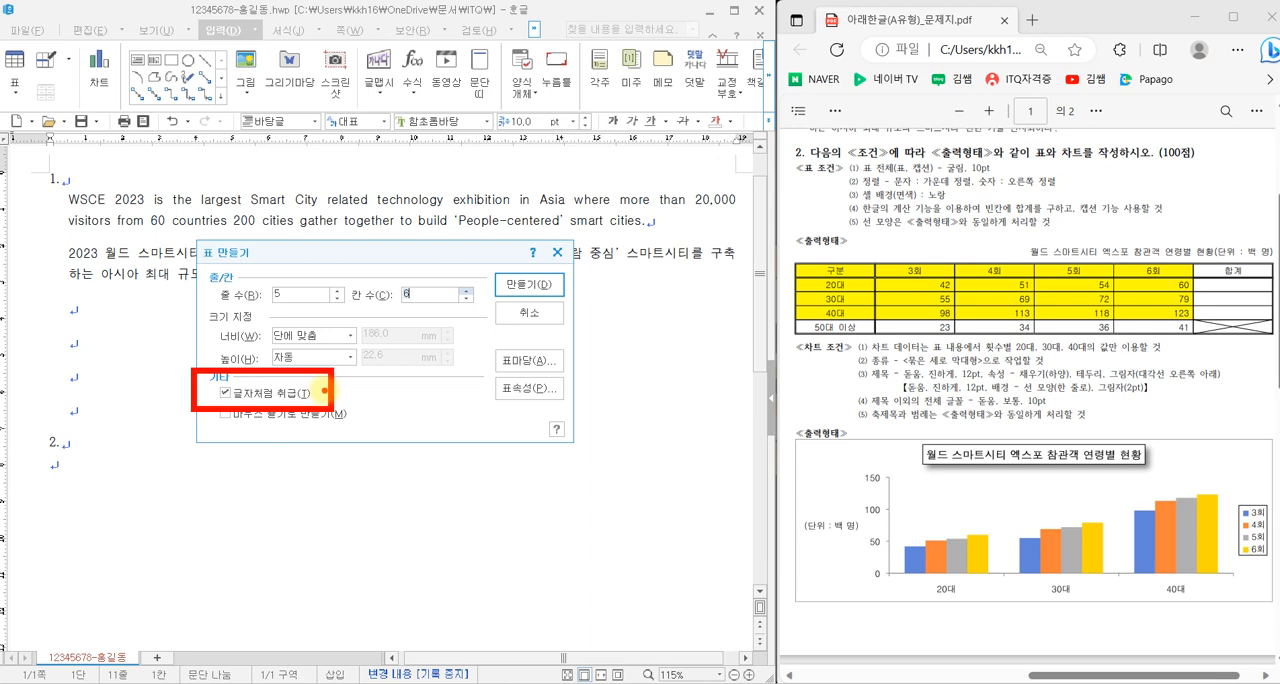
mouse_move(516, 272)
left_mouse_down()
mouse_move(530, 296)
mouse_move(573, 237)
left_mouse_up()
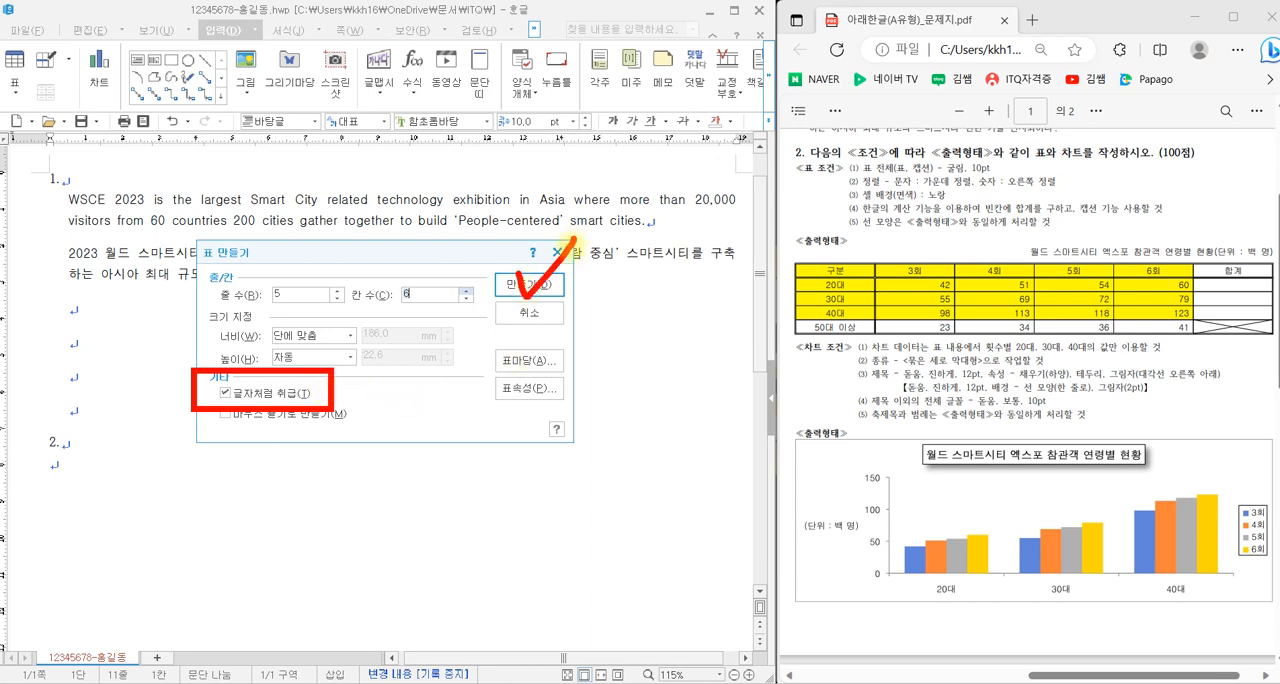
left_click(545, 288)
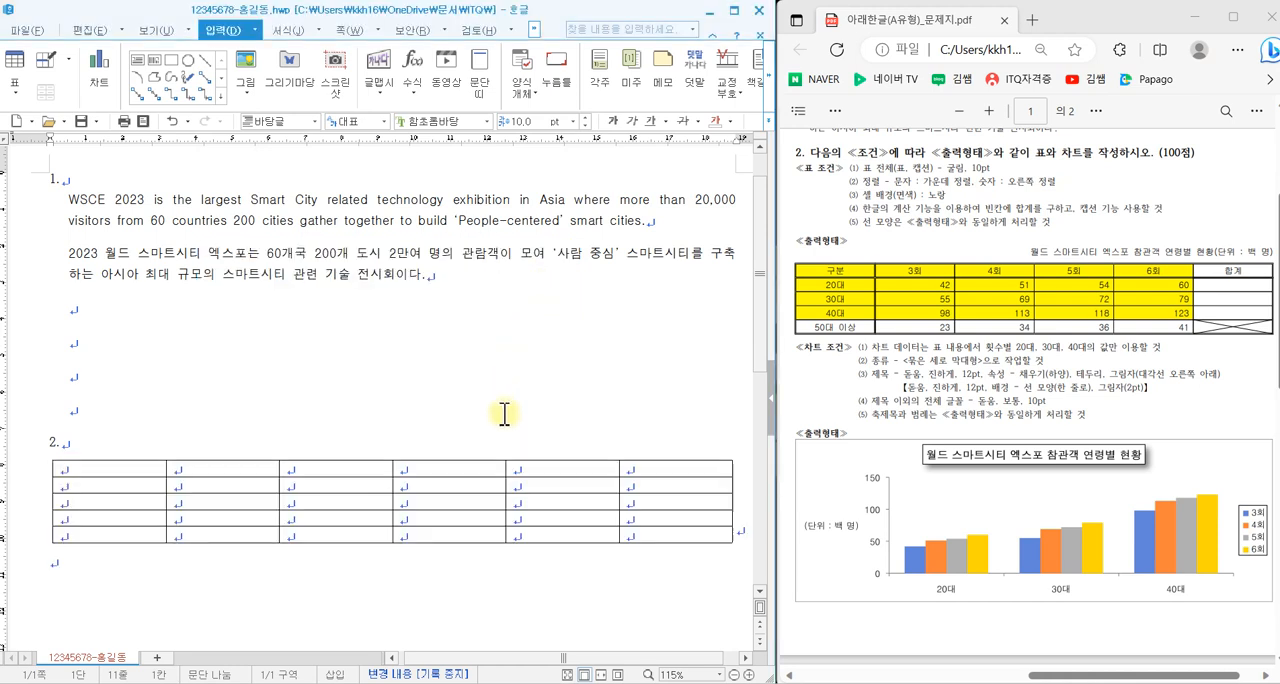
scroll(345, 517, "down", 3)
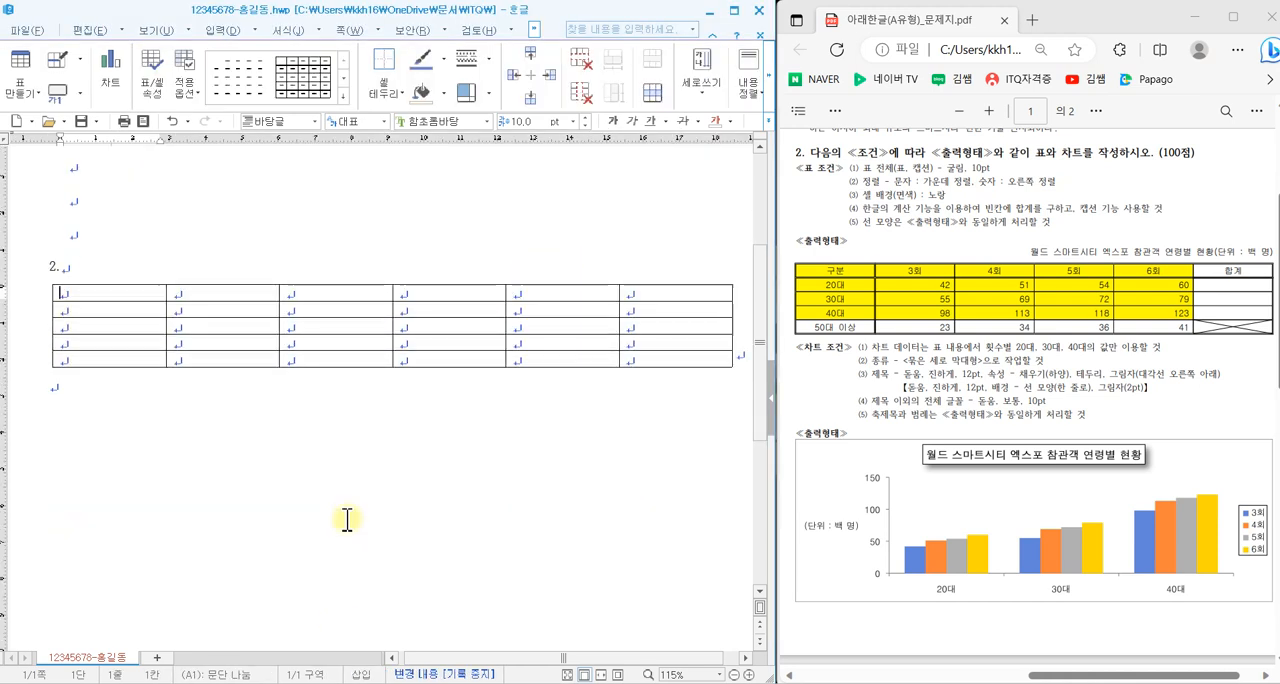
scroll(346, 519, "down", 1)
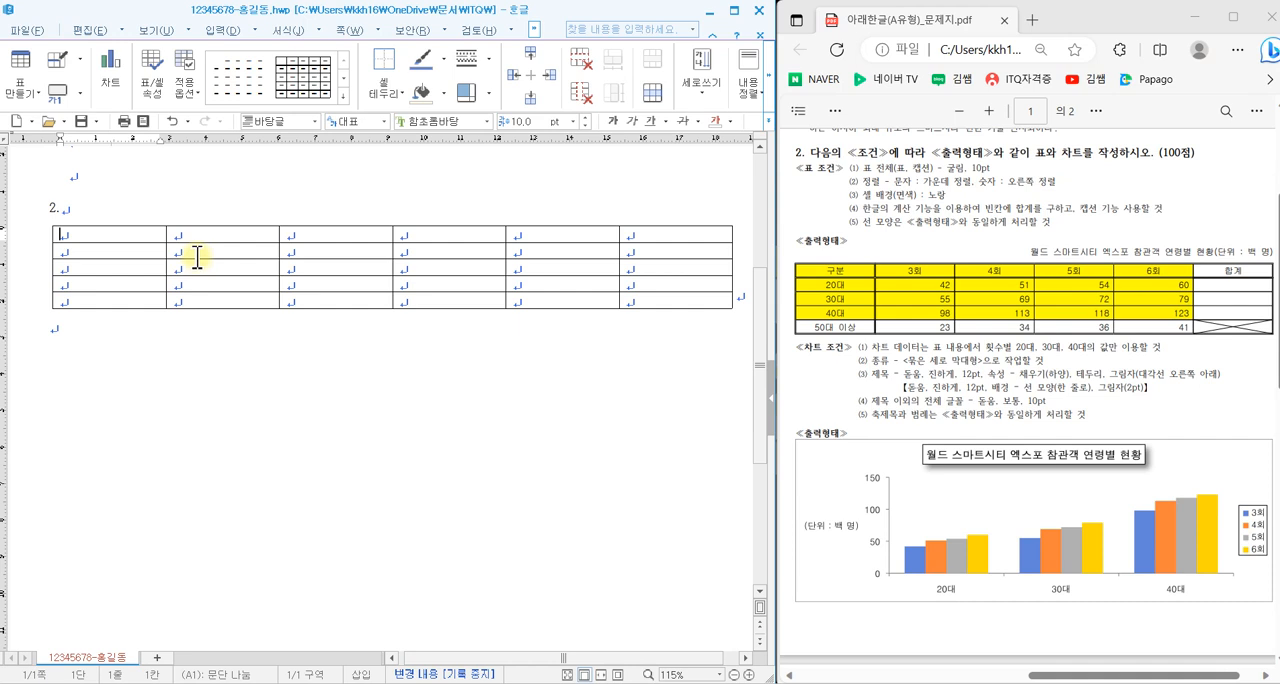
left_click_drag(129, 234, 675, 303)
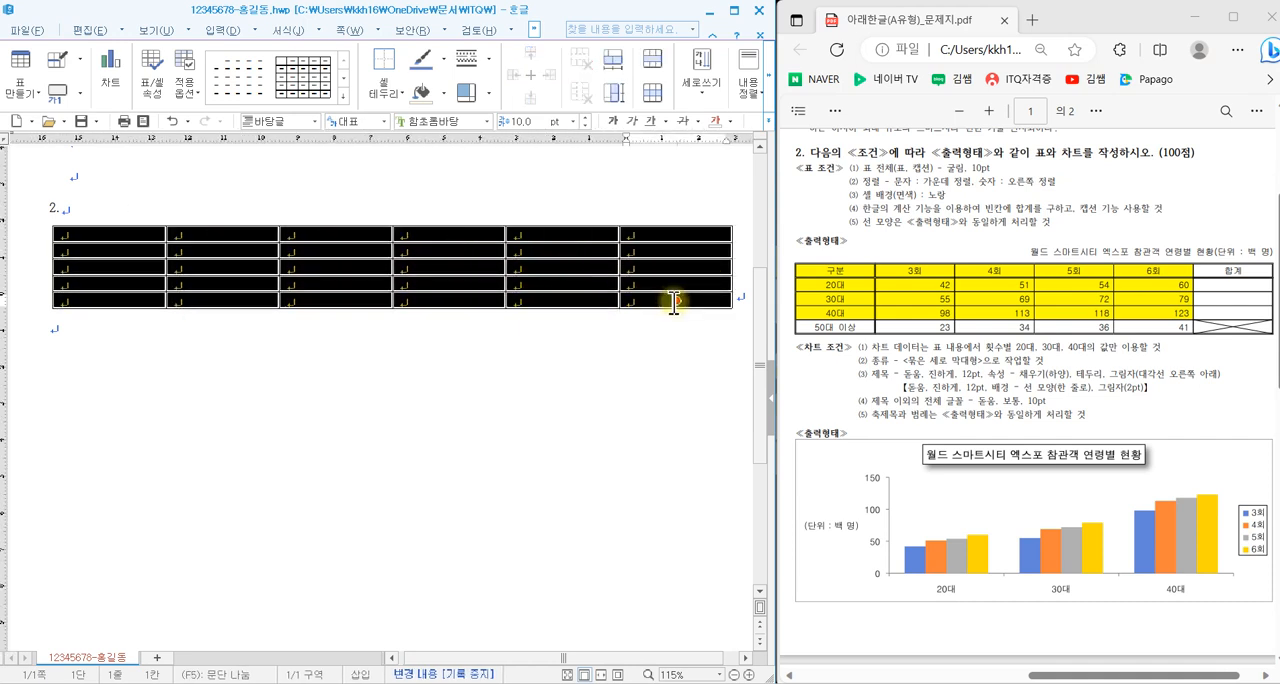
left_click(371, 271)
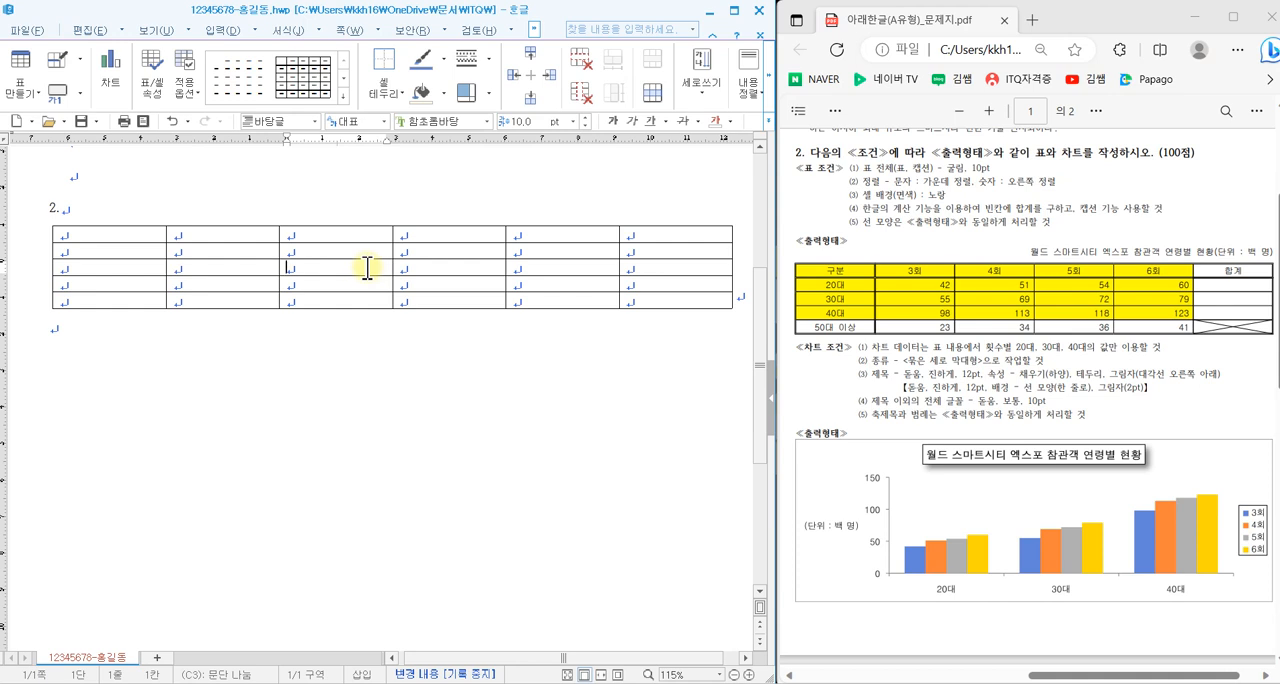
left_click_drag(288, 352, 278, 420)
mouse_move(284, 354)
left_mouse_down()
mouse_move(320, 354)
mouse_move(303, 396)
left_mouse_up()
mouse_move(361, 360)
left_mouse_down()
mouse_move(379, 402)
mouse_move(331, 420)
left_mouse_up()
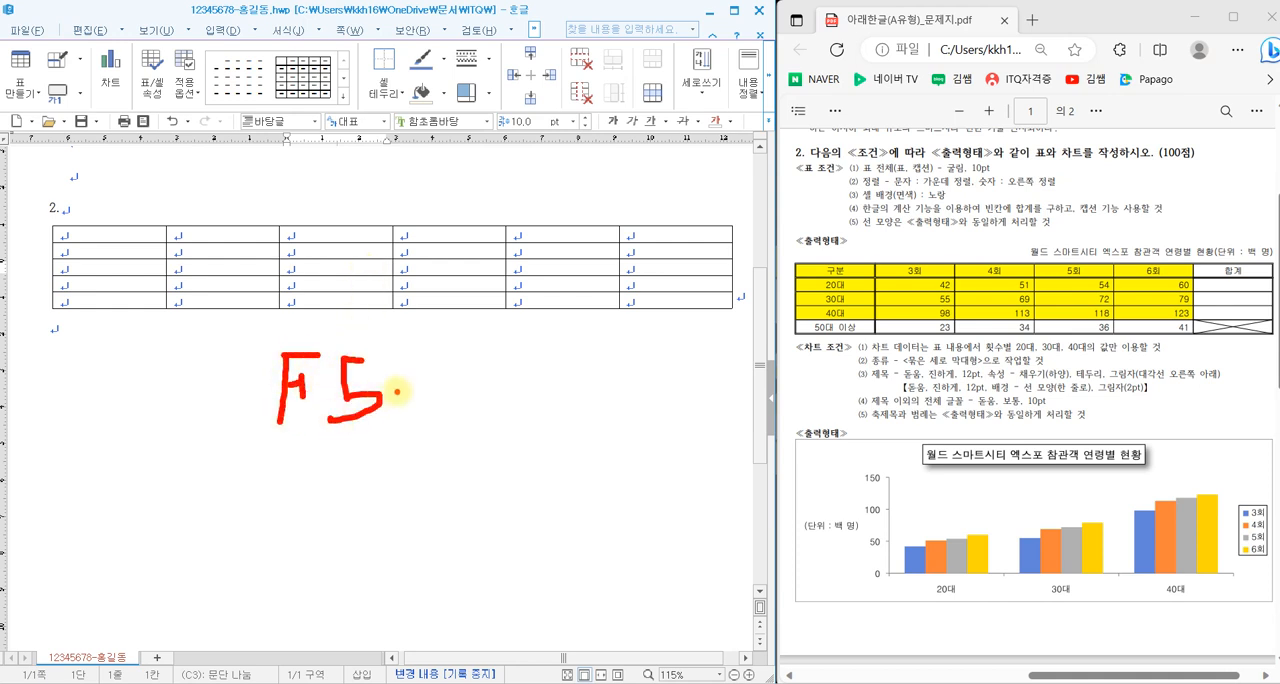
mouse_move(397, 392)
left_mouse_down()
mouse_move(470, 392)
mouse_move(466, 410)
left_mouse_up()
mouse_move(515, 365)
left_mouse_down()
mouse_move(518, 400)
mouse_move(543, 397)
mouse_move(546, 382)
left_mouse_up()
mouse_move(548, 381)
left_mouse_down()
mouse_move(570, 378)
mouse_move(571, 408)
mouse_move(616, 440)
left_mouse_up()
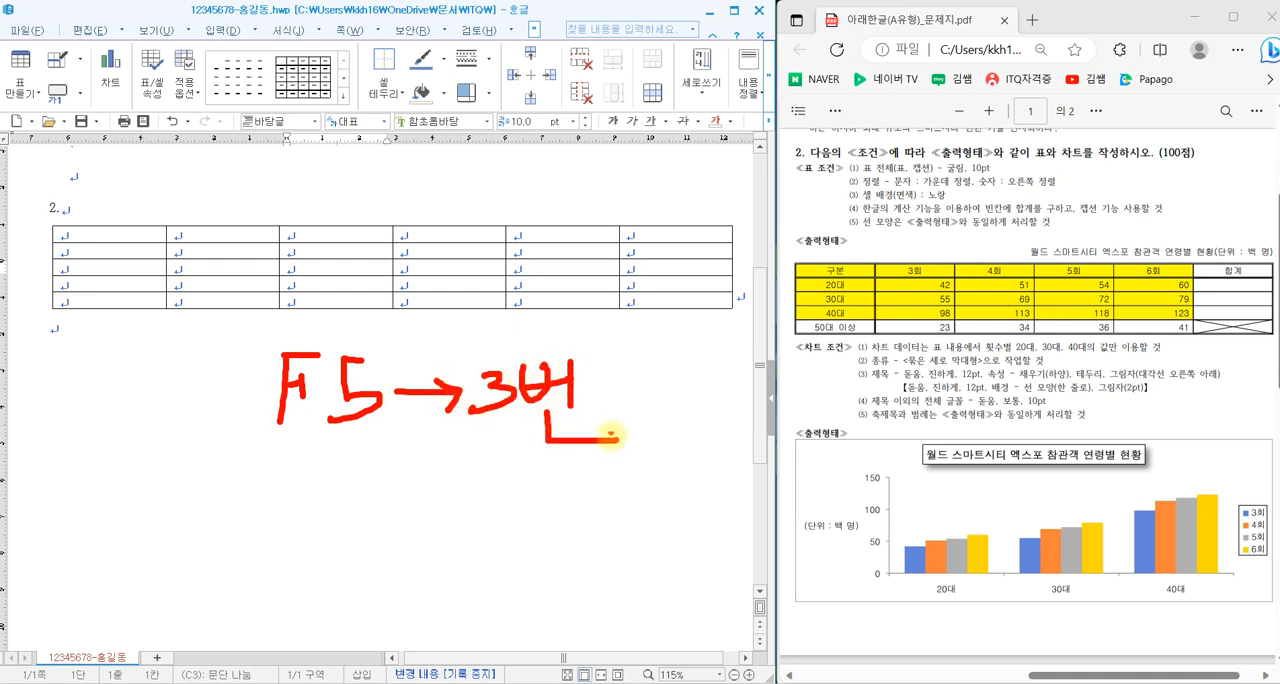
key("Escape")
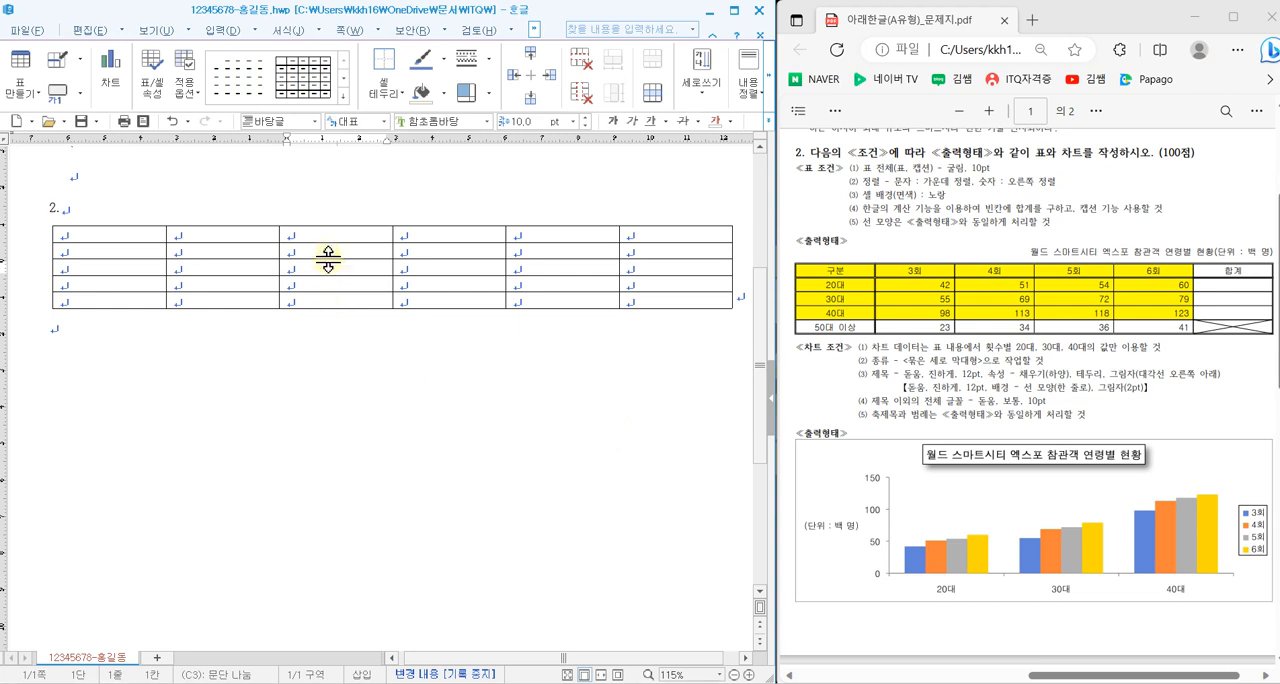
- Select all cells of the table and increase the height of every row by two increments
left_click(321, 253)
key("F5")
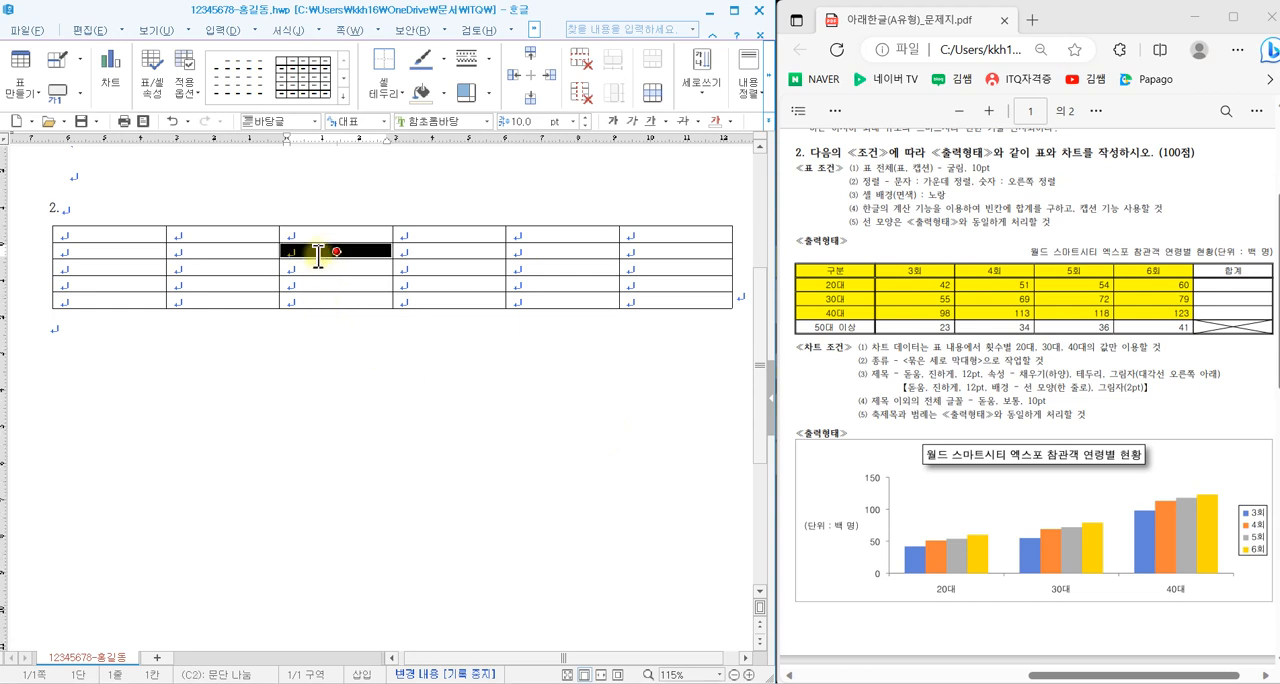
key("F5")
key("F5")
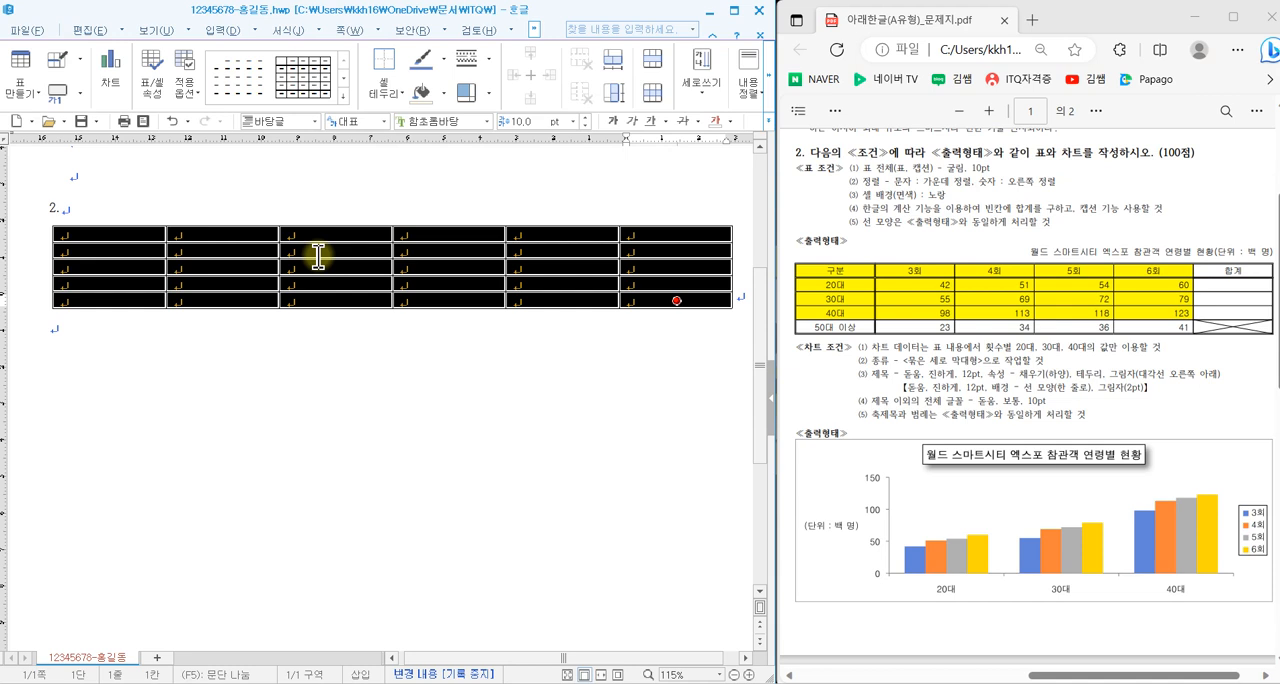
key("ctrl+Down")
key("ctrl+Down")
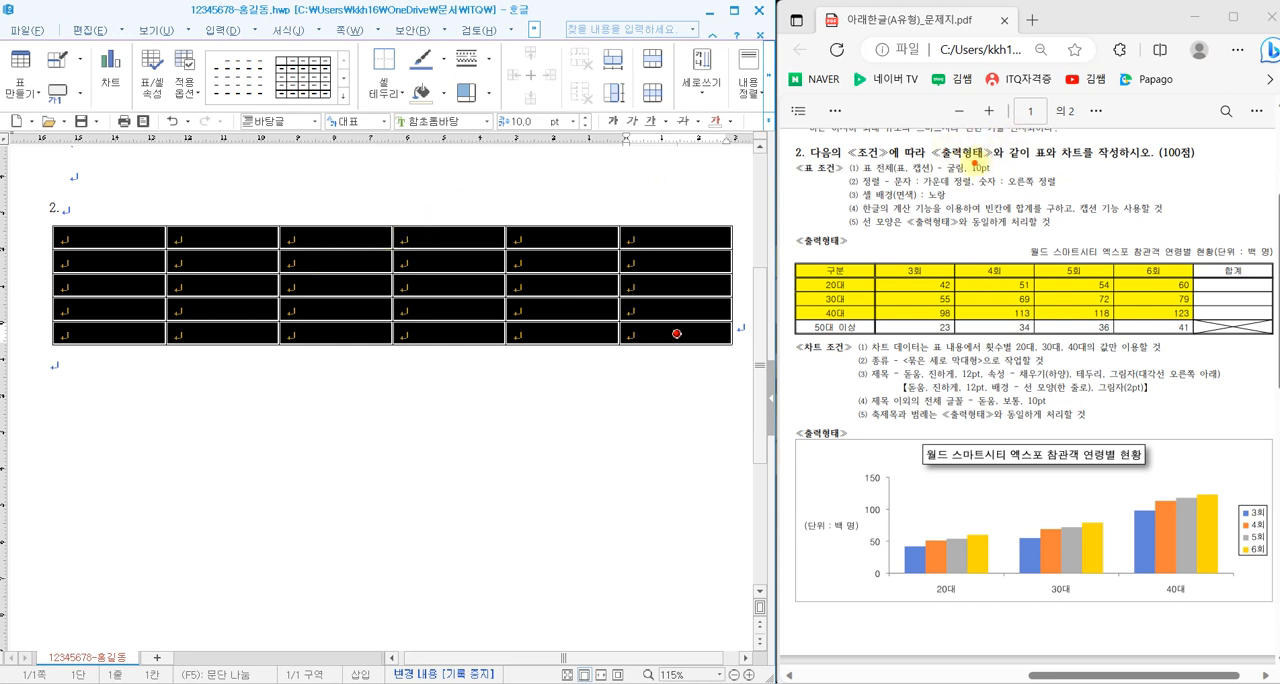
left_click_drag(946, 173, 990, 170)
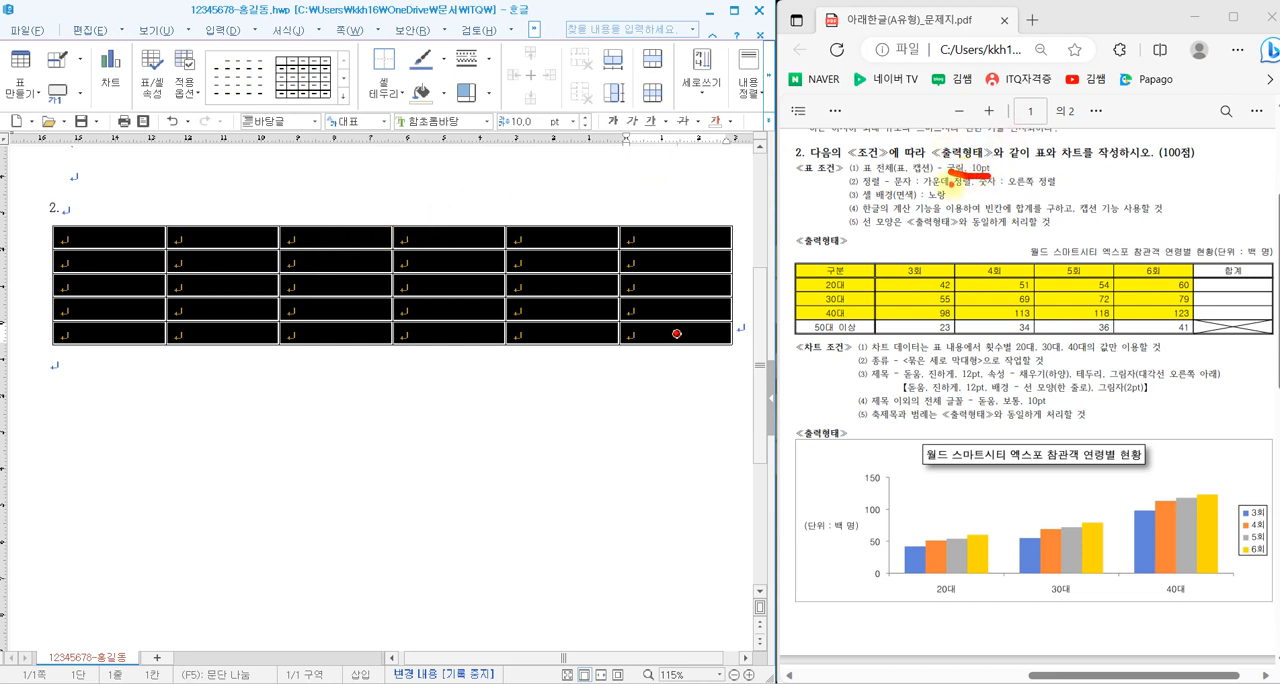
left_click_drag(912, 186, 1034, 185)
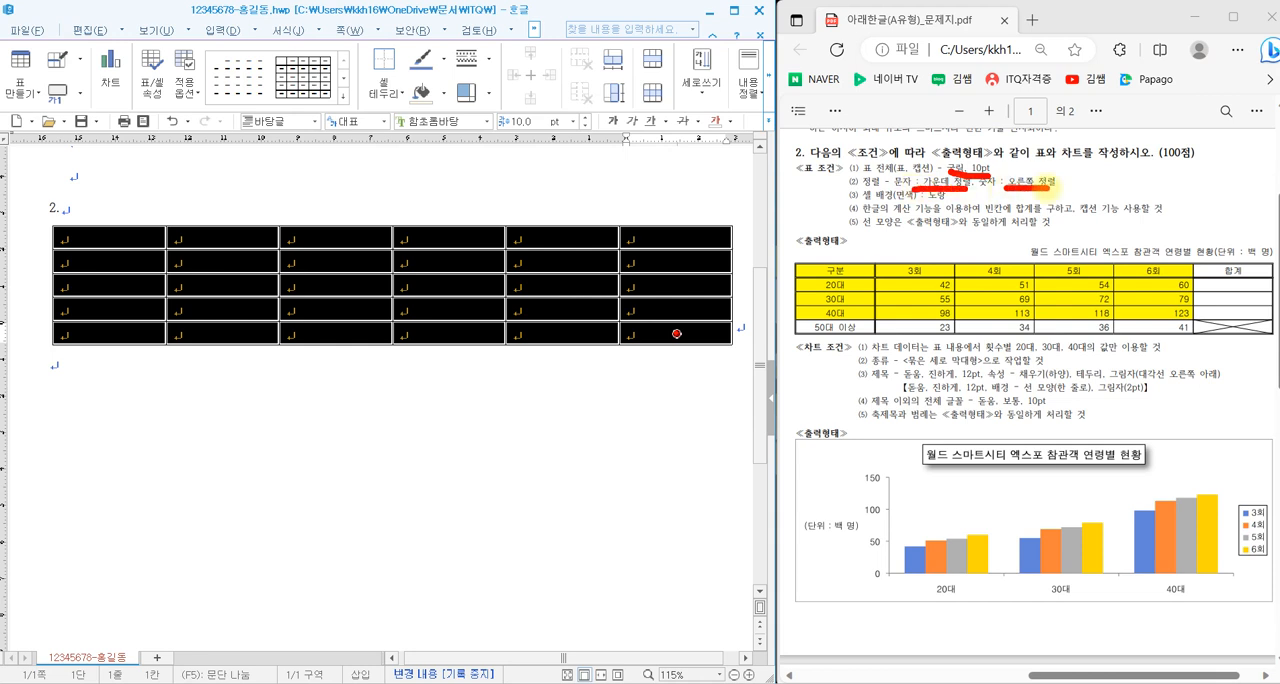
key("Escape")
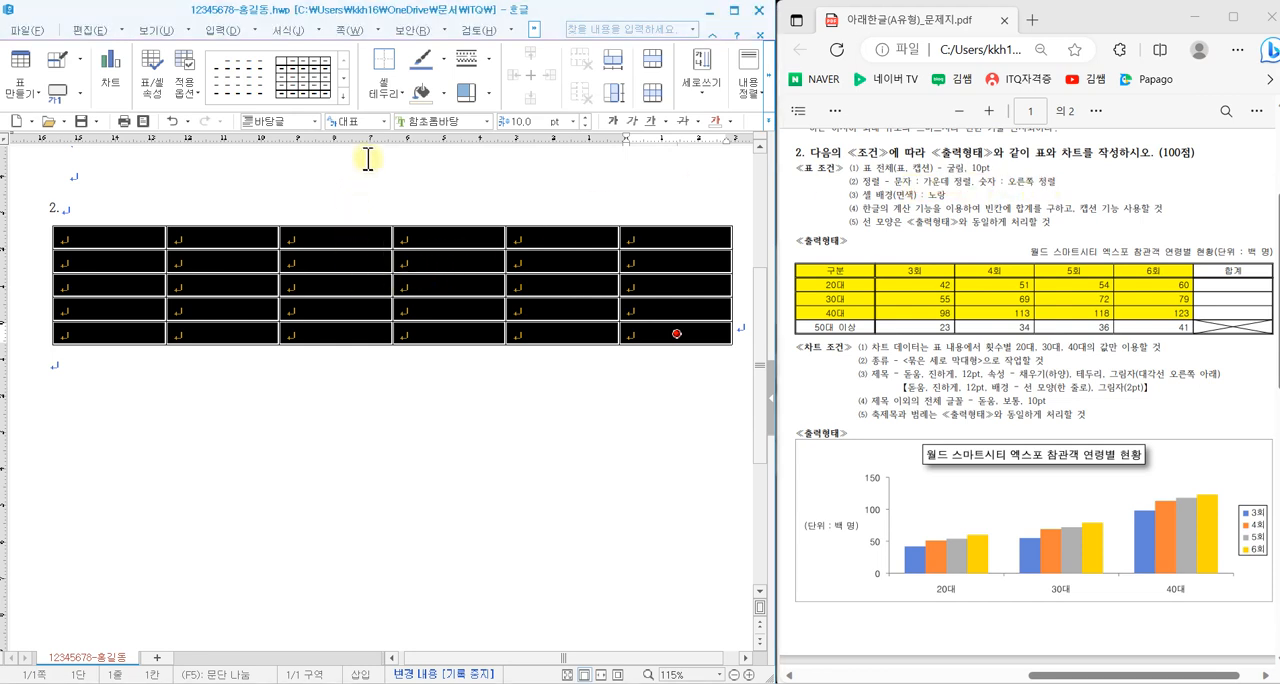
- Set the font of all table cells to 굴림 and center-align them
left_click(489, 122)
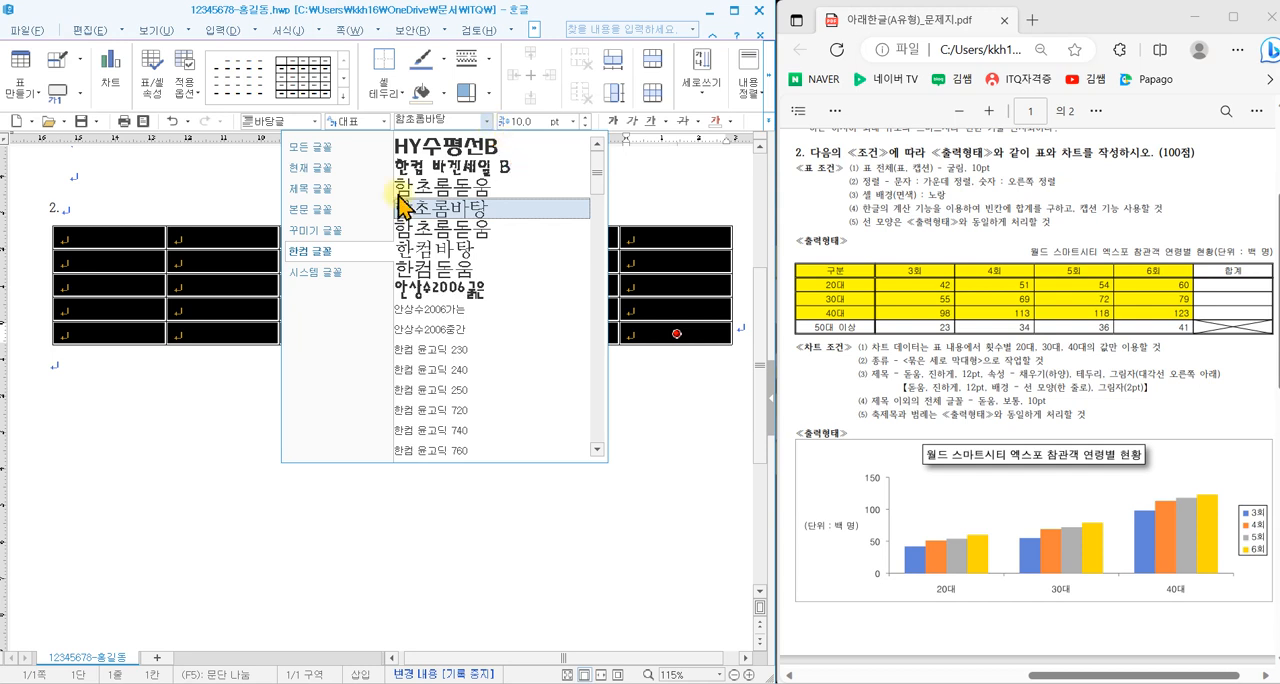
left_click(312, 147)
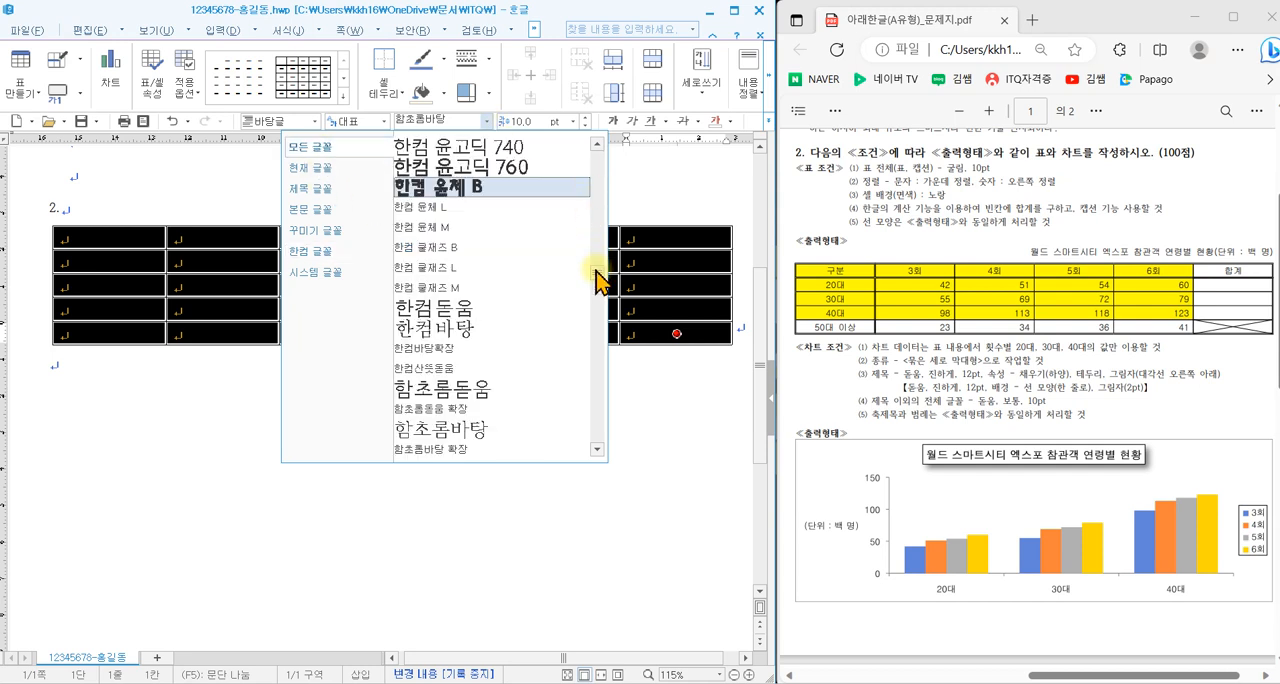
left_click_drag(596, 272, 600, 155)
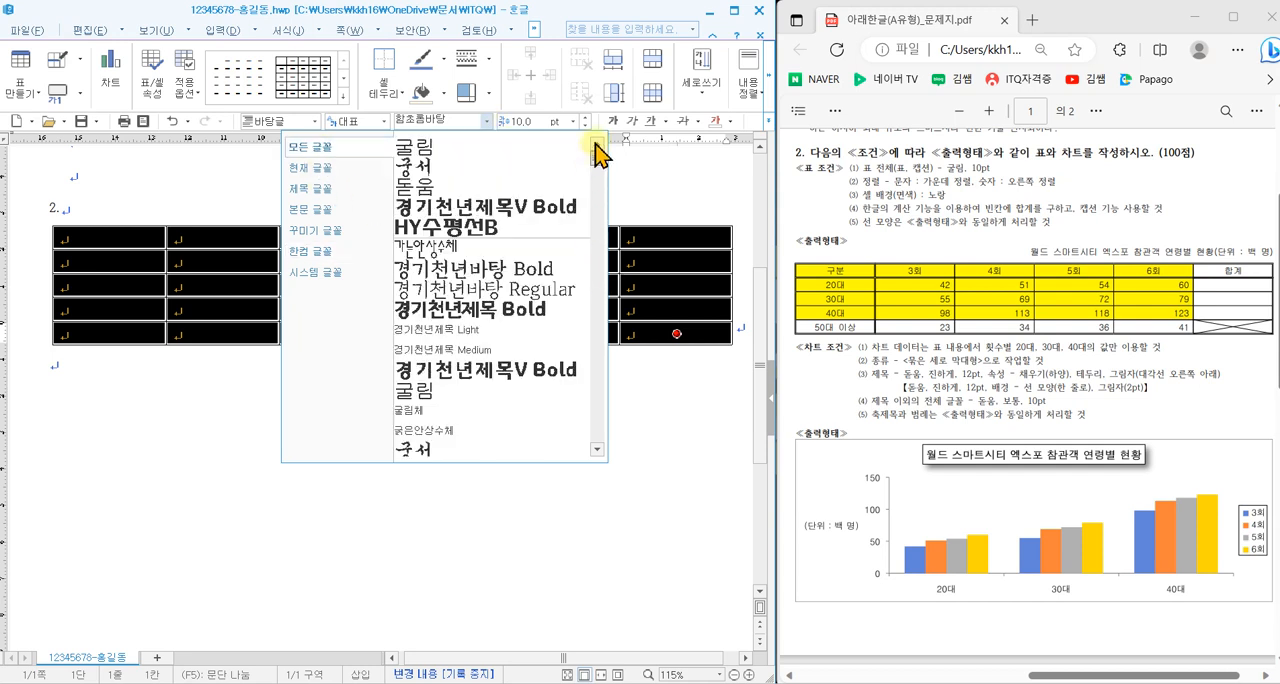
left_click(465, 150)
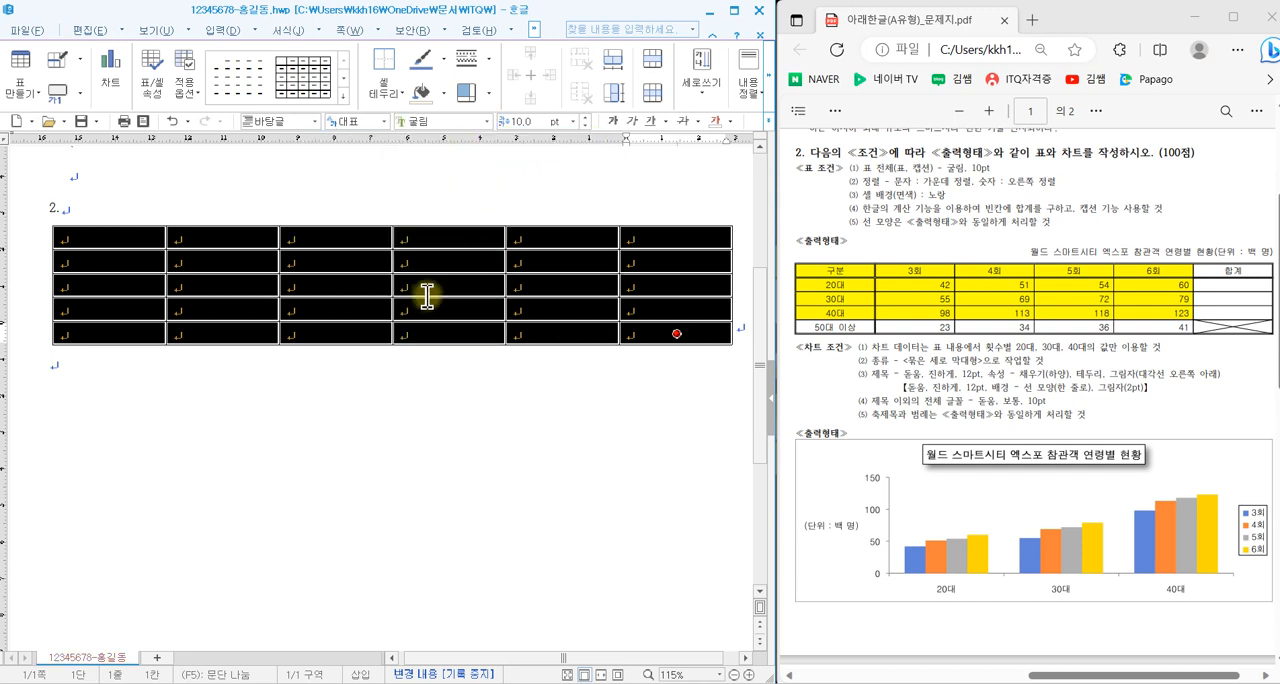
left_click(768, 124)
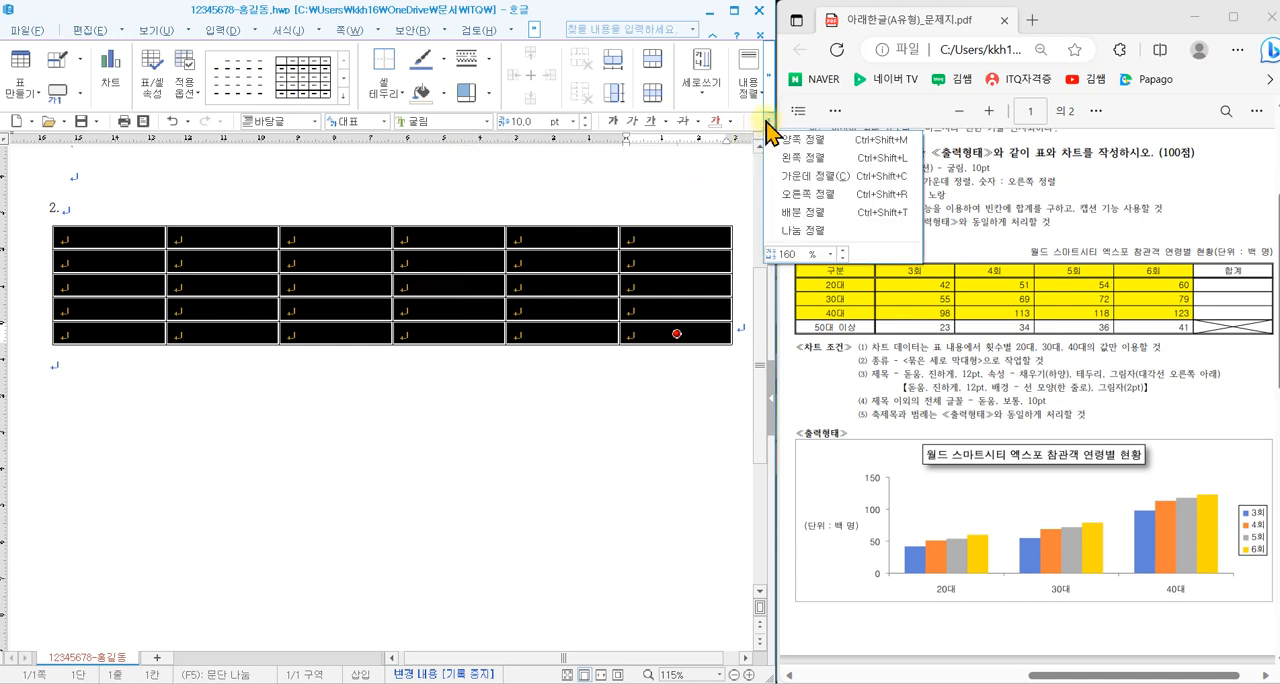
left_click(800, 186)
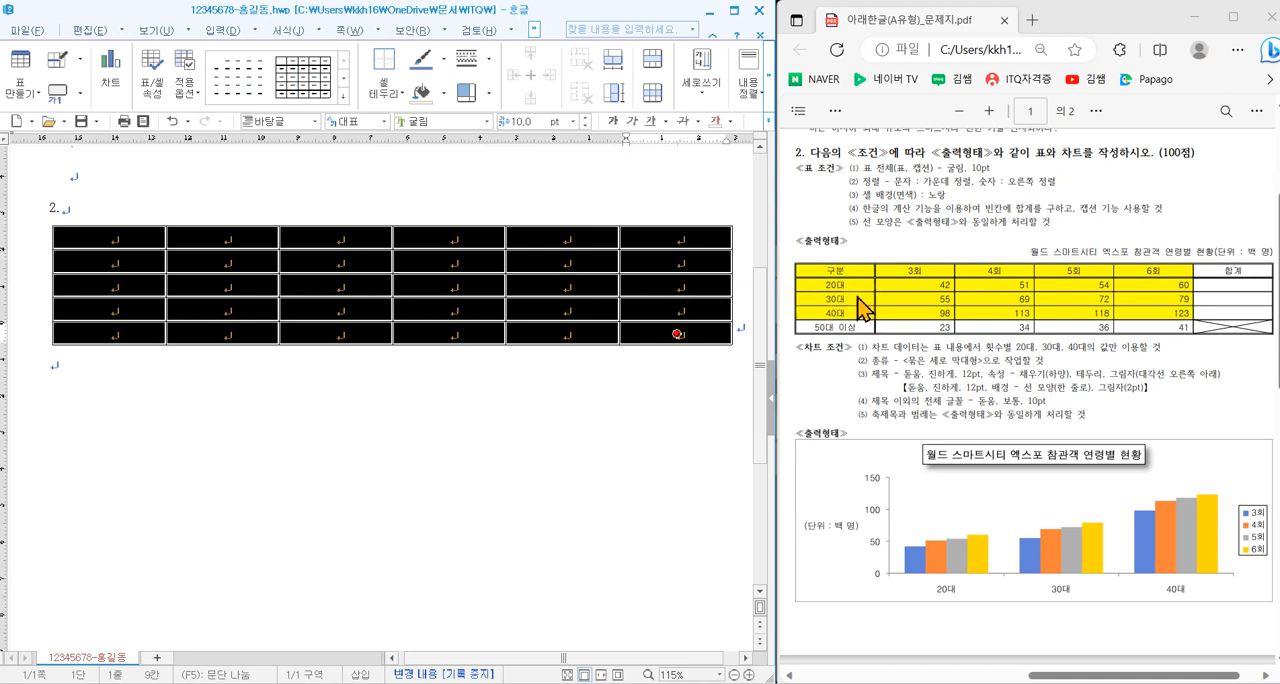
- Right-align the number cells of the table, from the second row and second column to the last cell
left_click_drag(881, 279, 1268, 343)
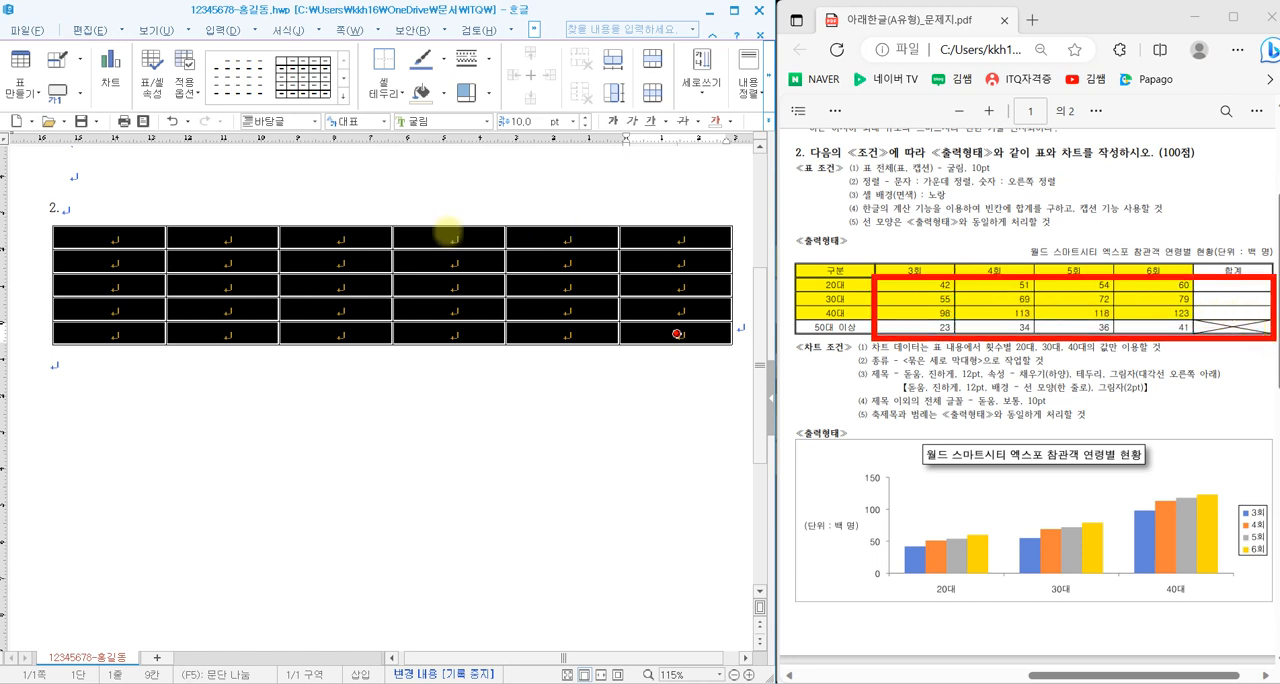
key("Escape")
left_click_drag(244, 260, 697, 340)
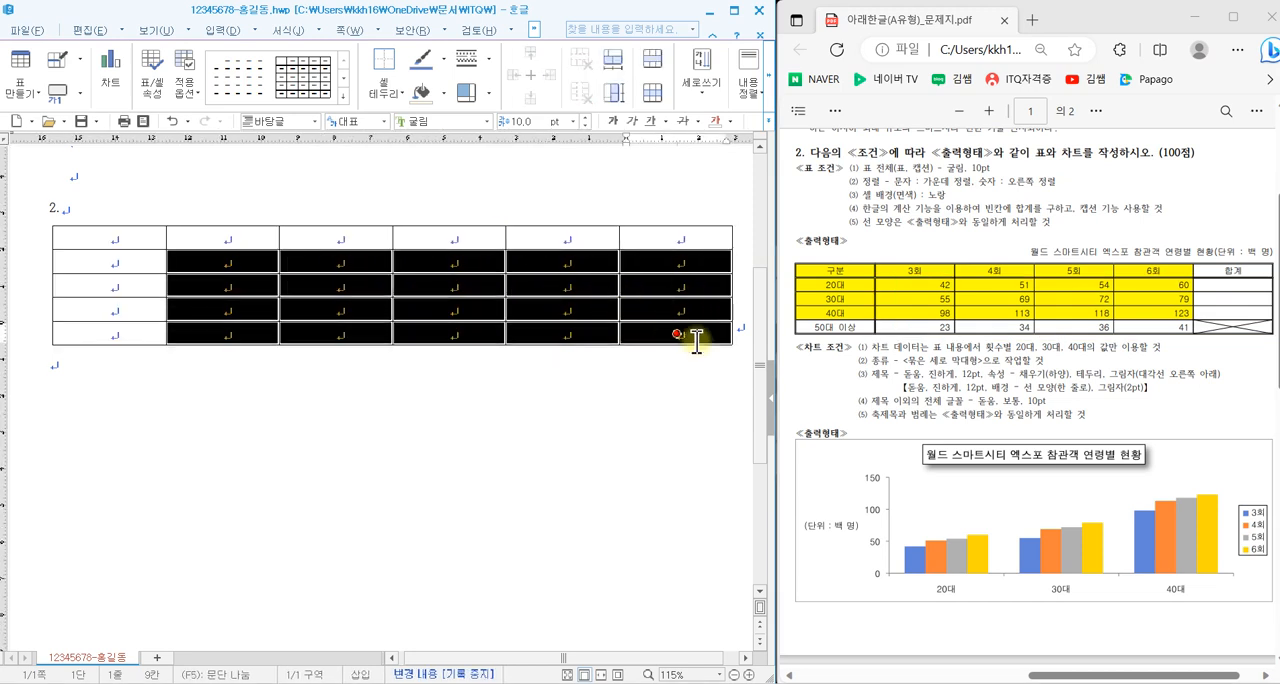
left_click(767, 121)
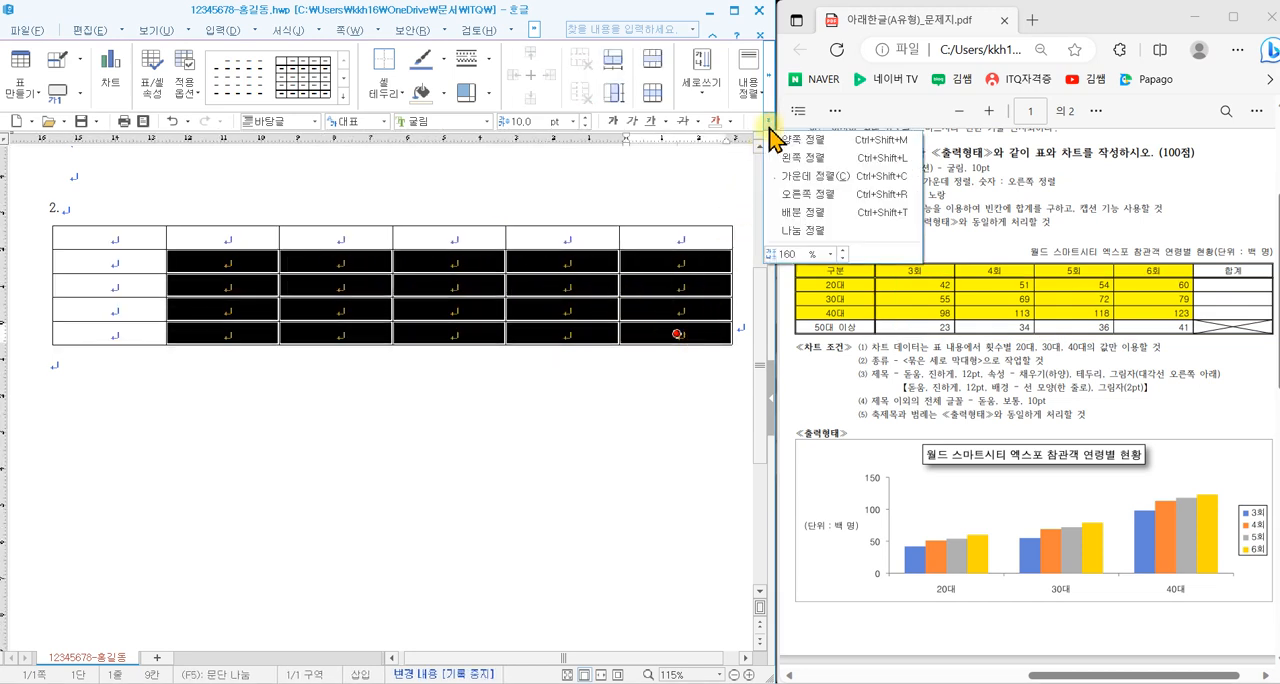
left_click(811, 194)
left_click(468, 263)
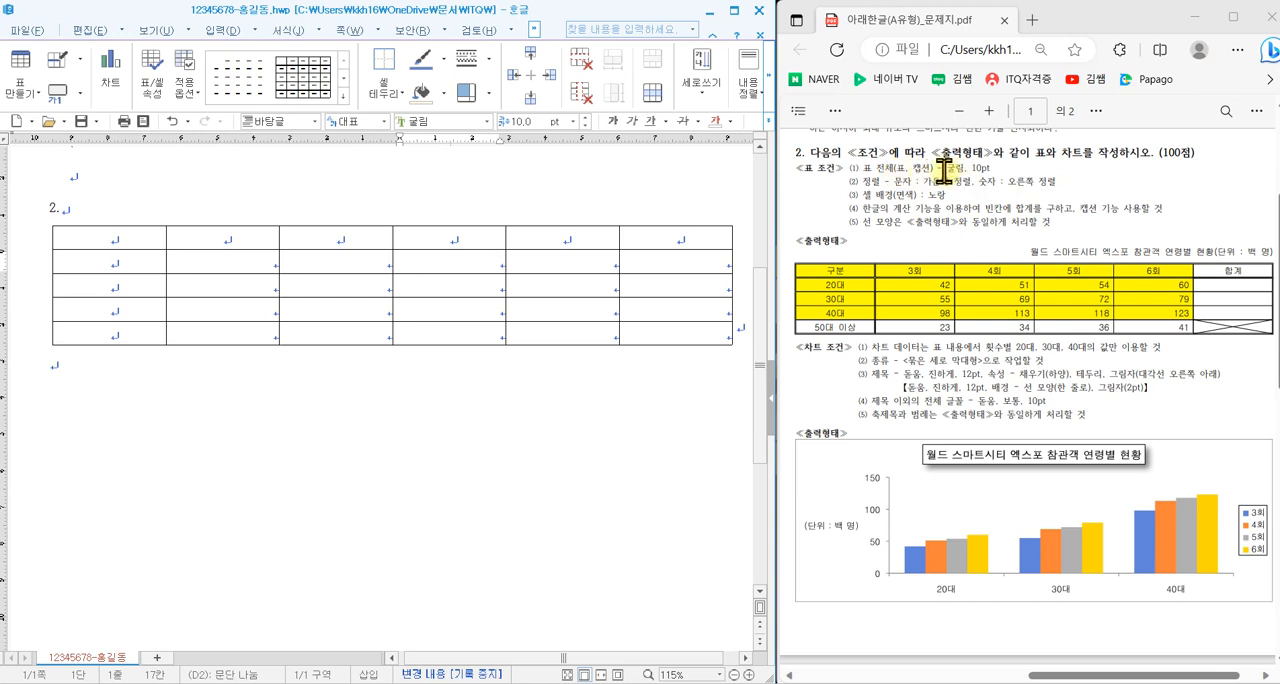
- Add a caption above (위) the table and delete its default caption text
left_click_drag(1108, 244, 1081, 248)
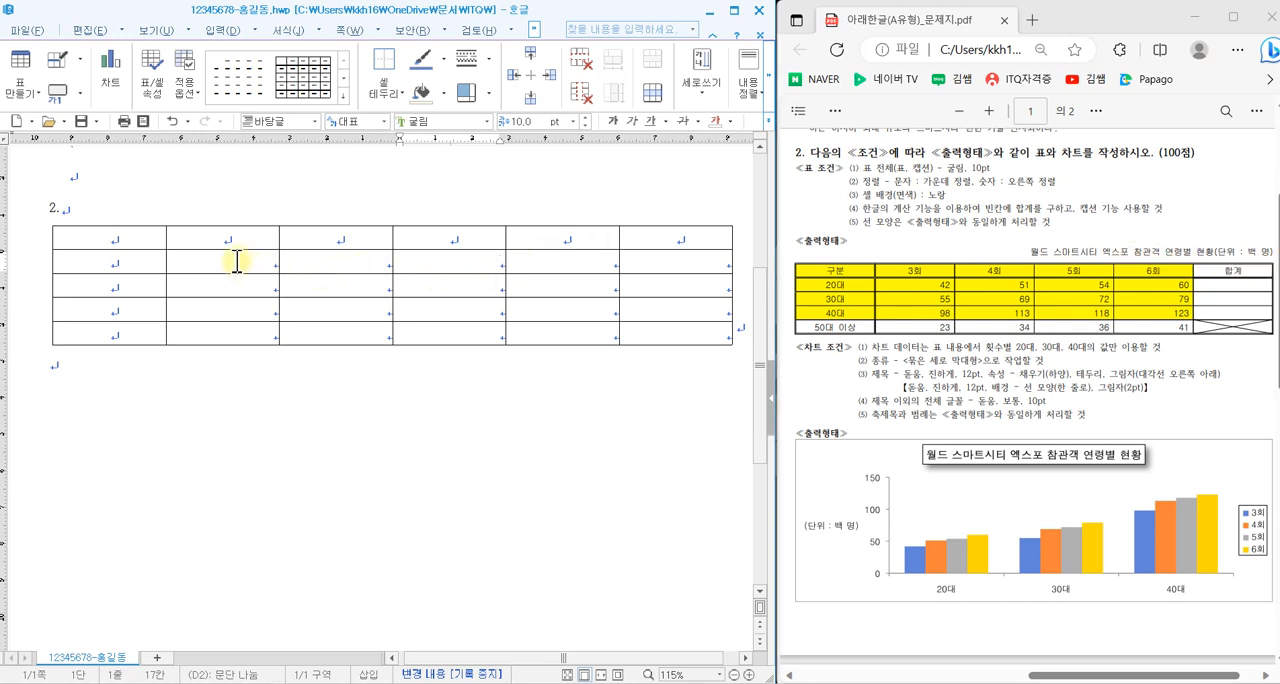
left_click(192, 255)
left_click(210, 286)
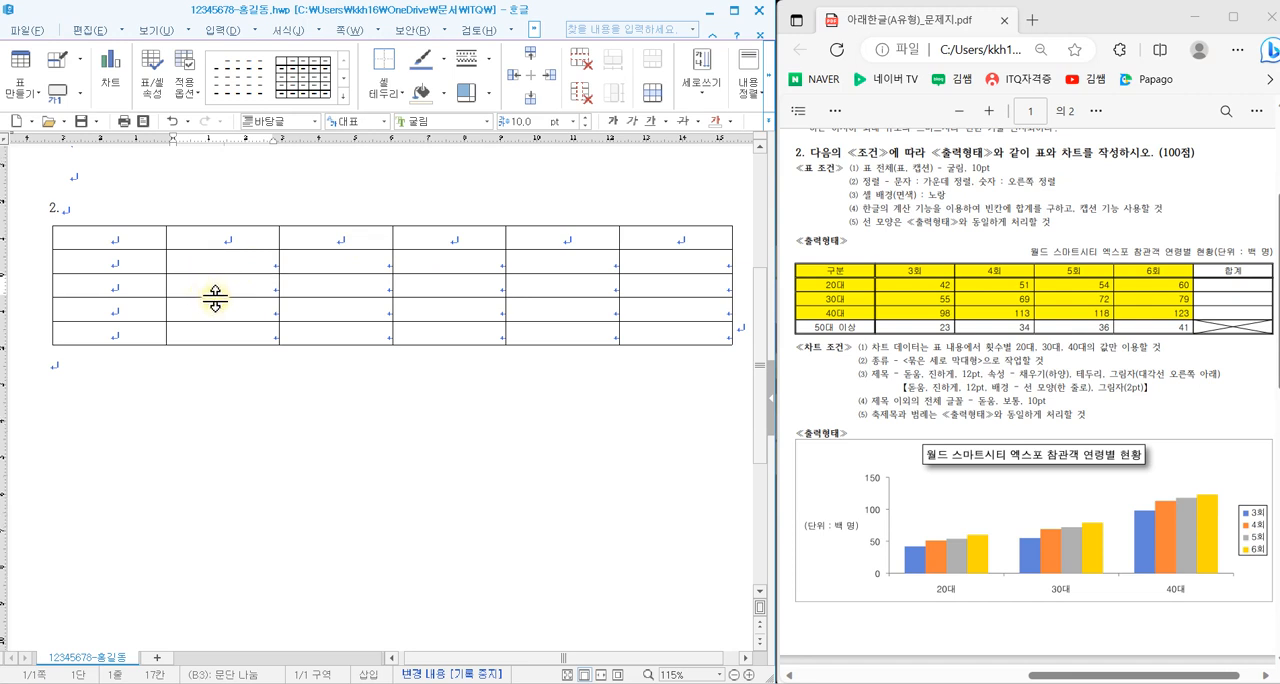
left_click(80, 98)
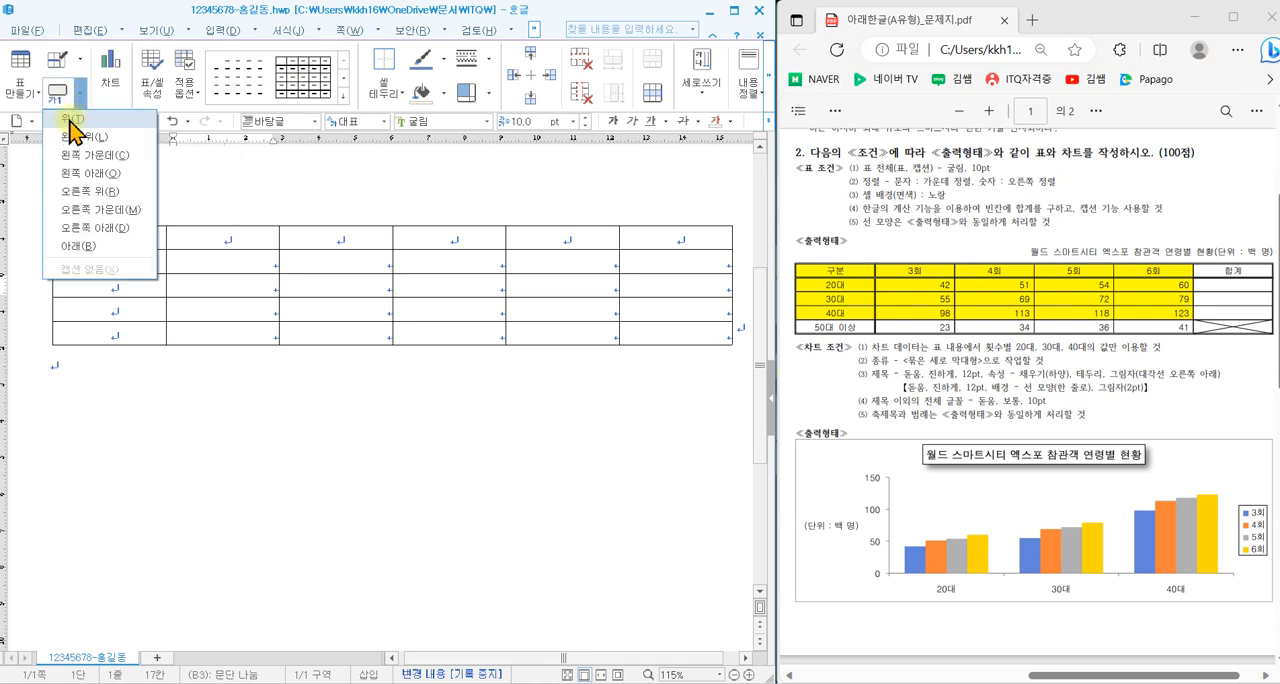
left_click(72, 126)
left_click_drag(92, 230, 47, 237)
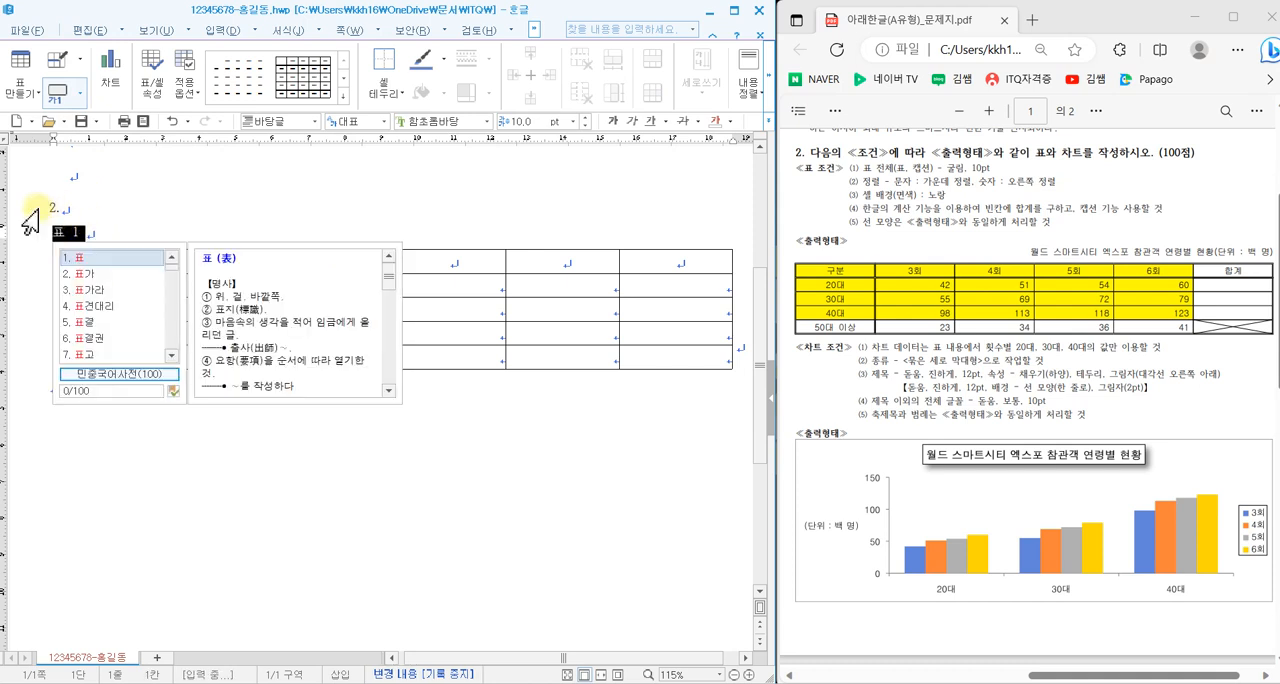
type("d")
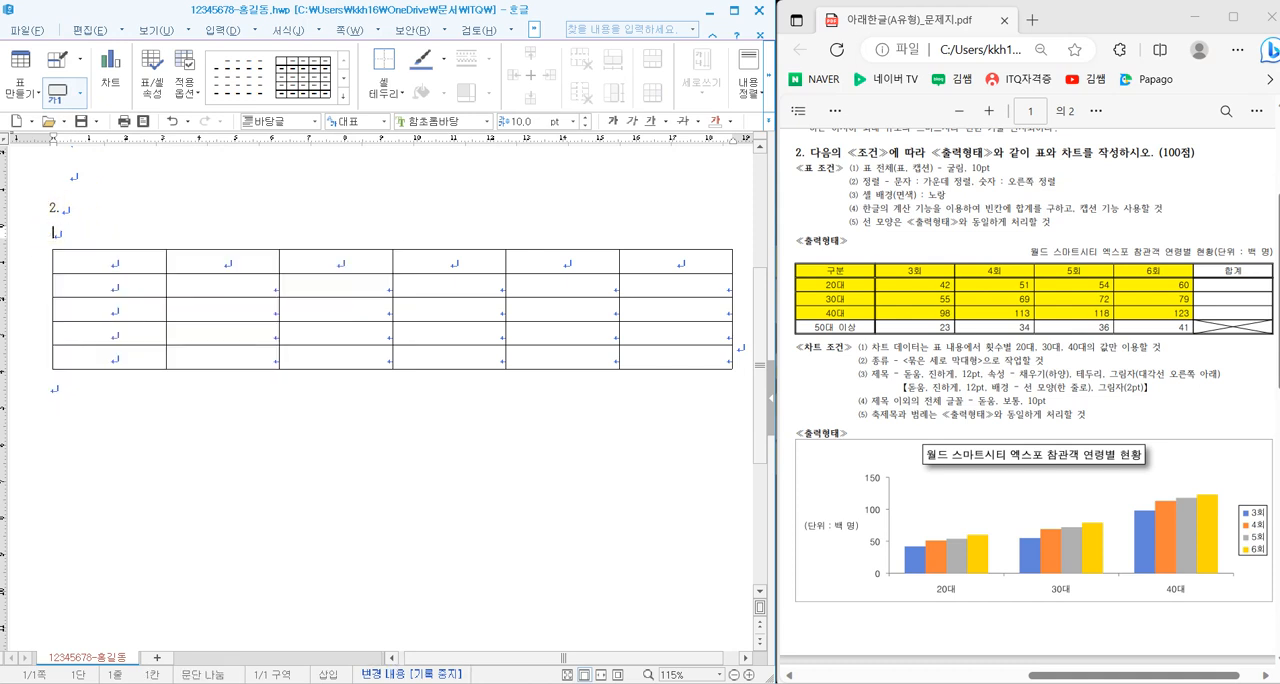
type("위드 ㅅ")
type("마트시티")
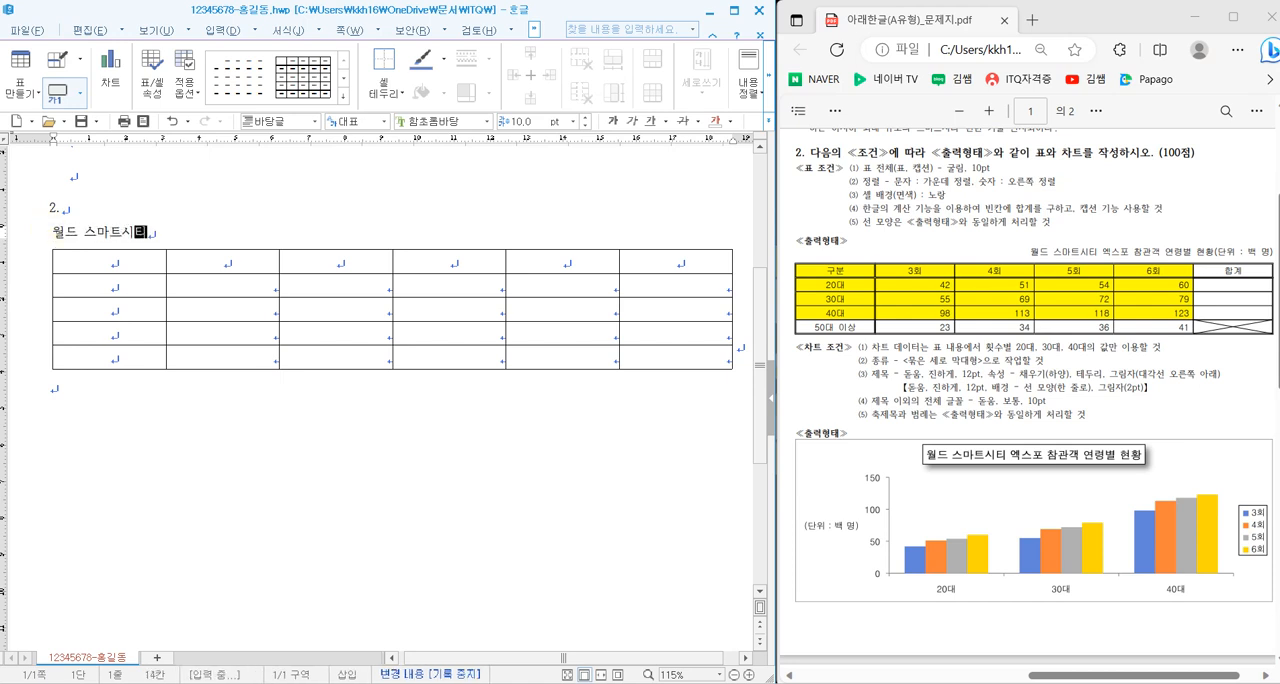
type(" 엑")
type("스포 차")
type("관객 연령별 ")
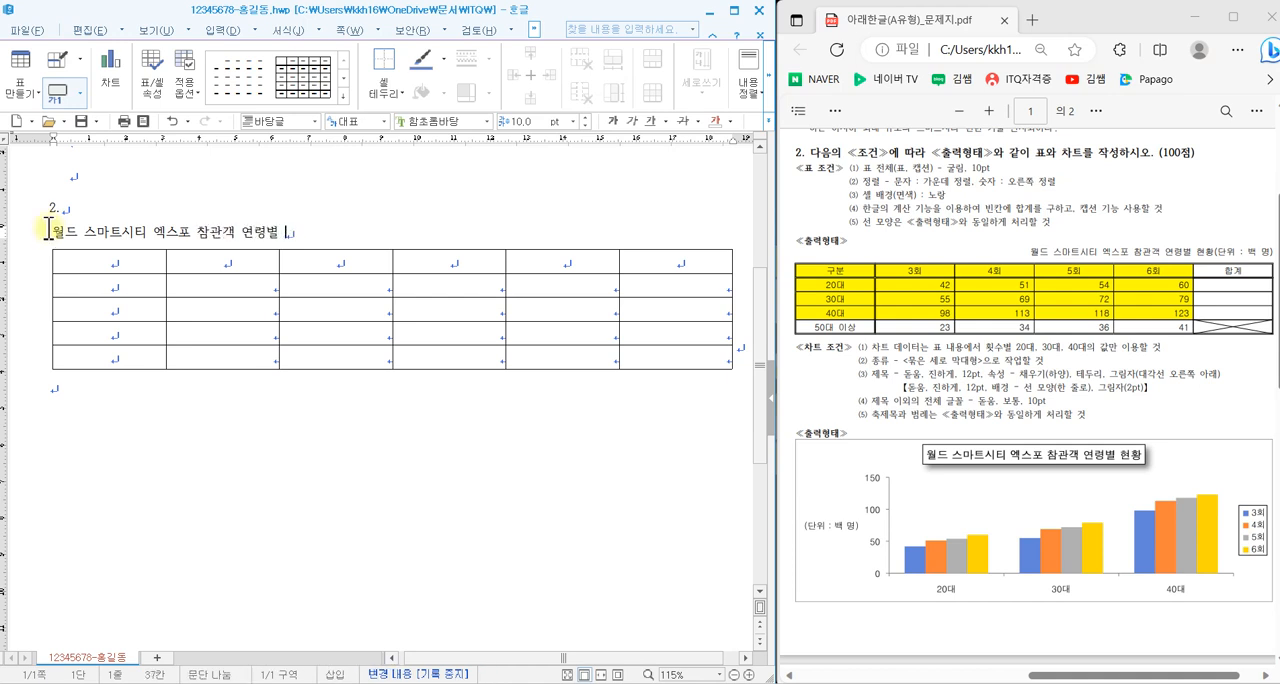
type("현황")
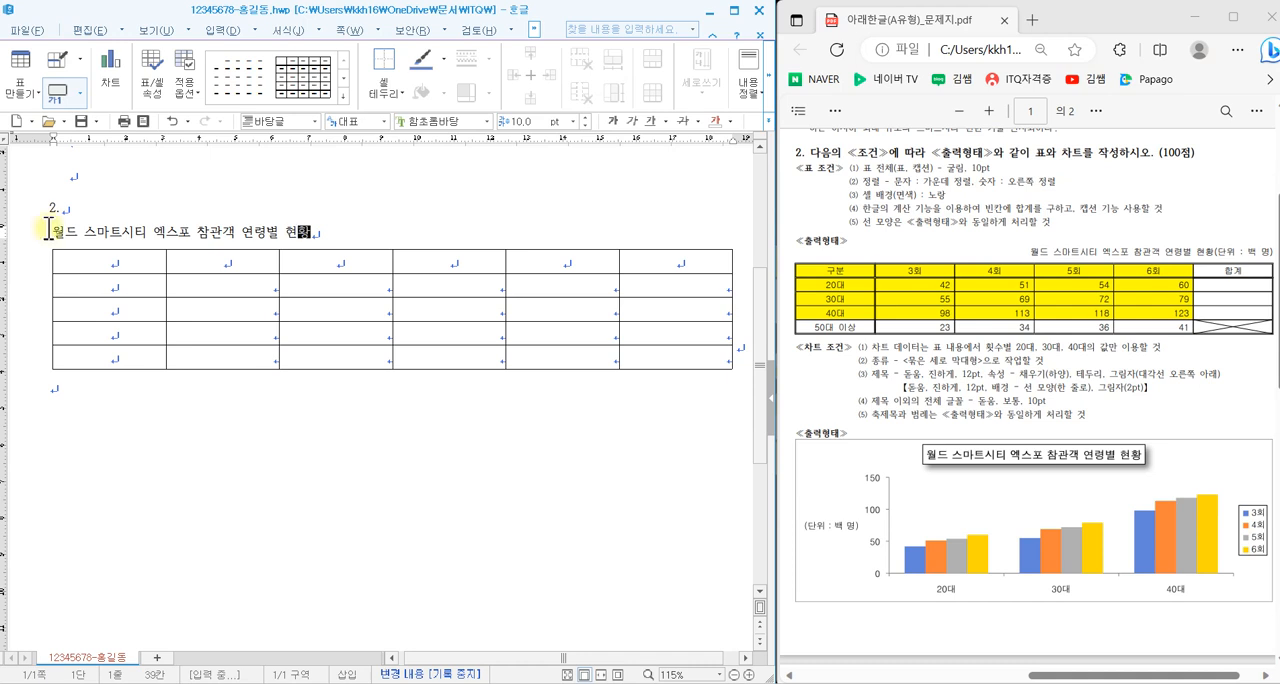
type("(단위 ")
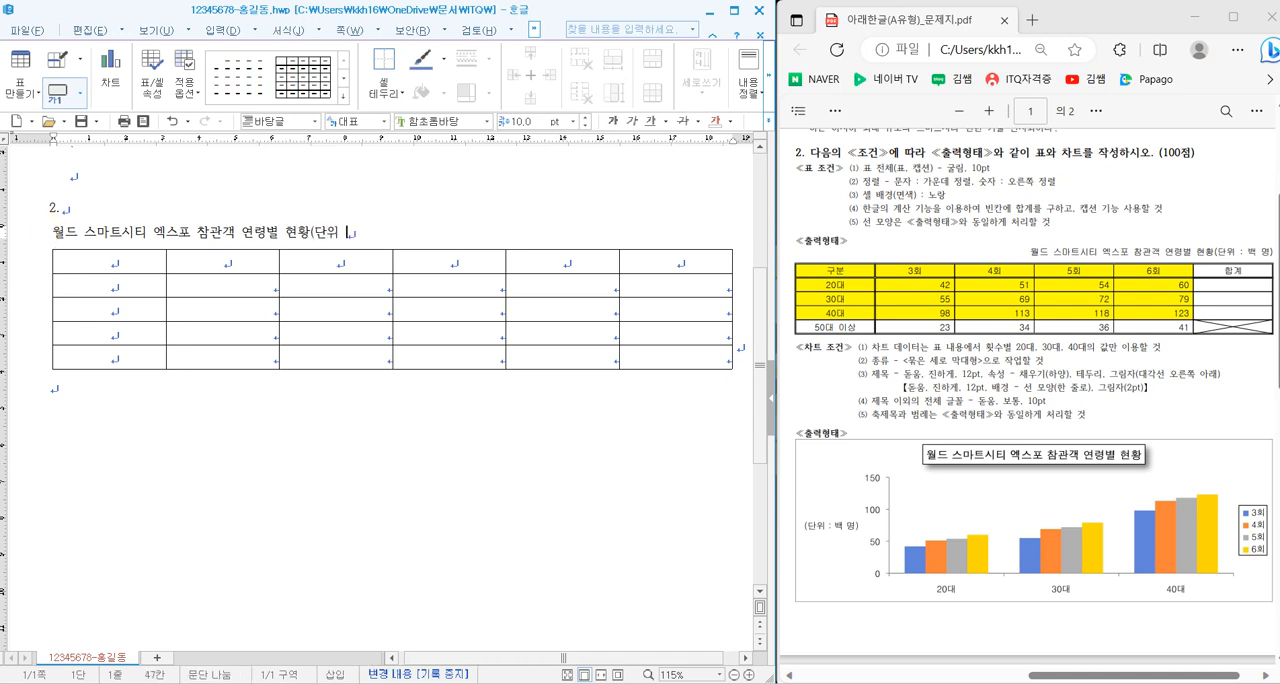
type(": 백 며")
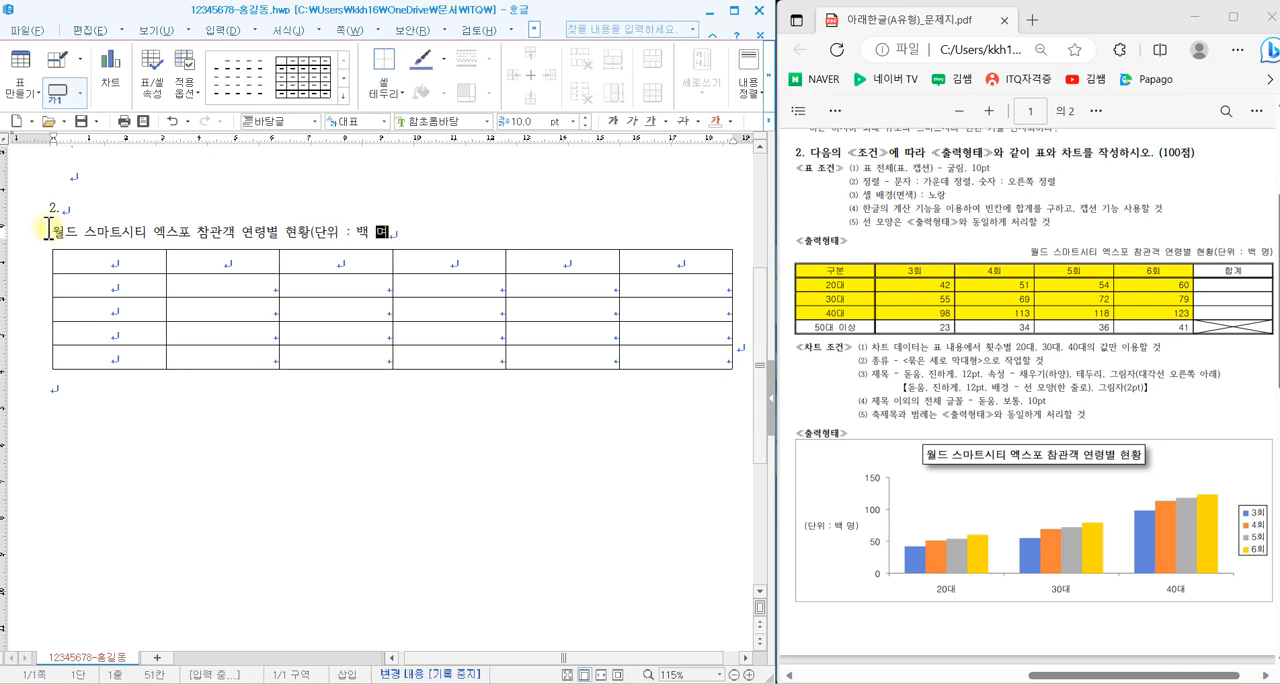
type(")")
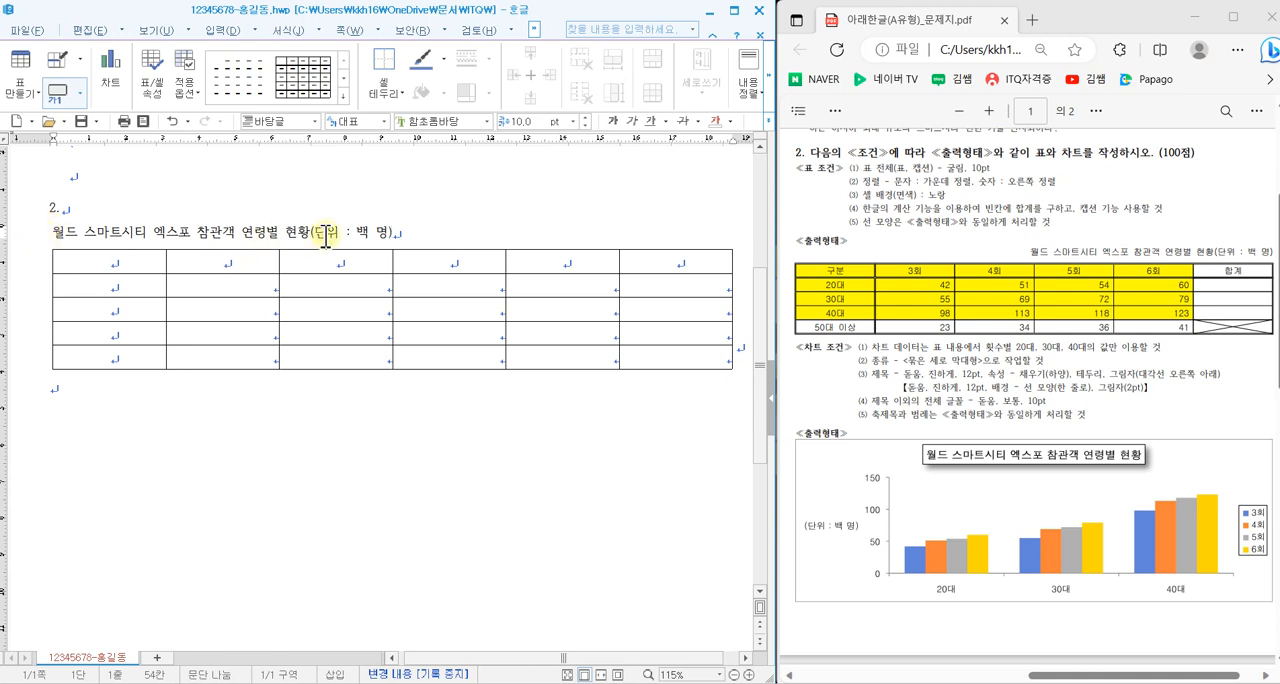
- Set the whole caption text to the 굴림 font and right-align it above the table
left_click_drag(393, 233, 50, 238)
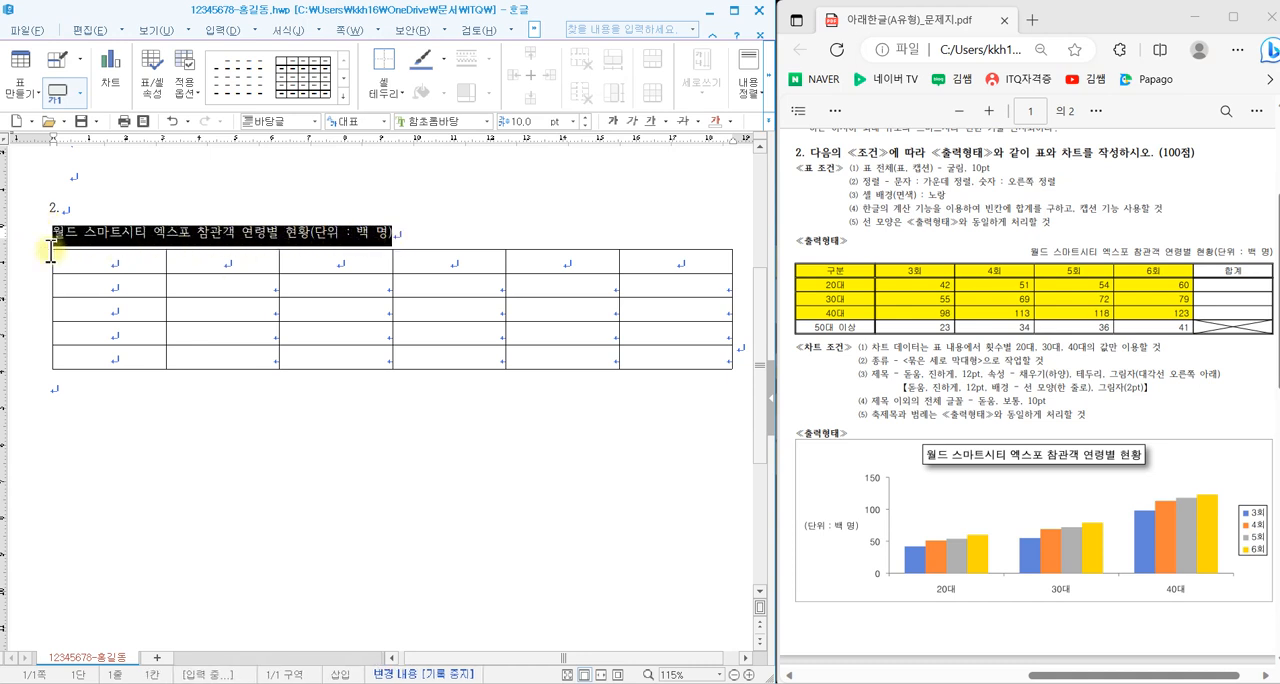
left_click(489, 121)
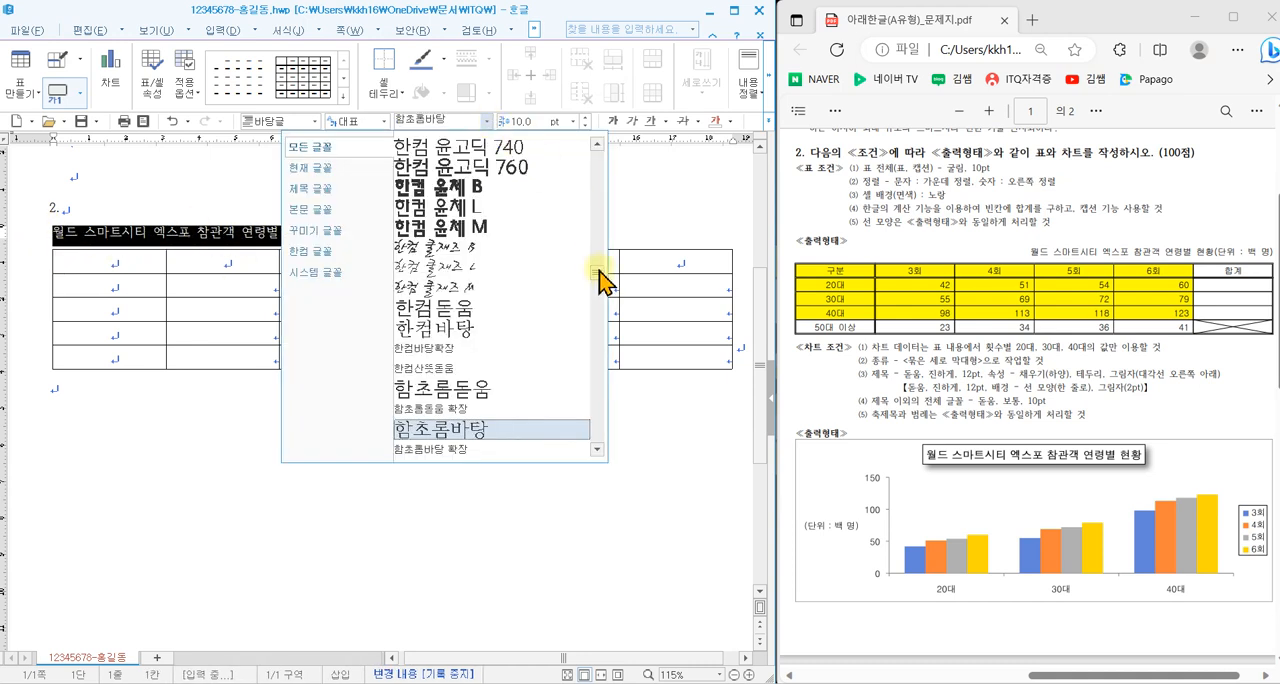
left_click_drag(597, 272, 571, 157)
left_click(450, 152)
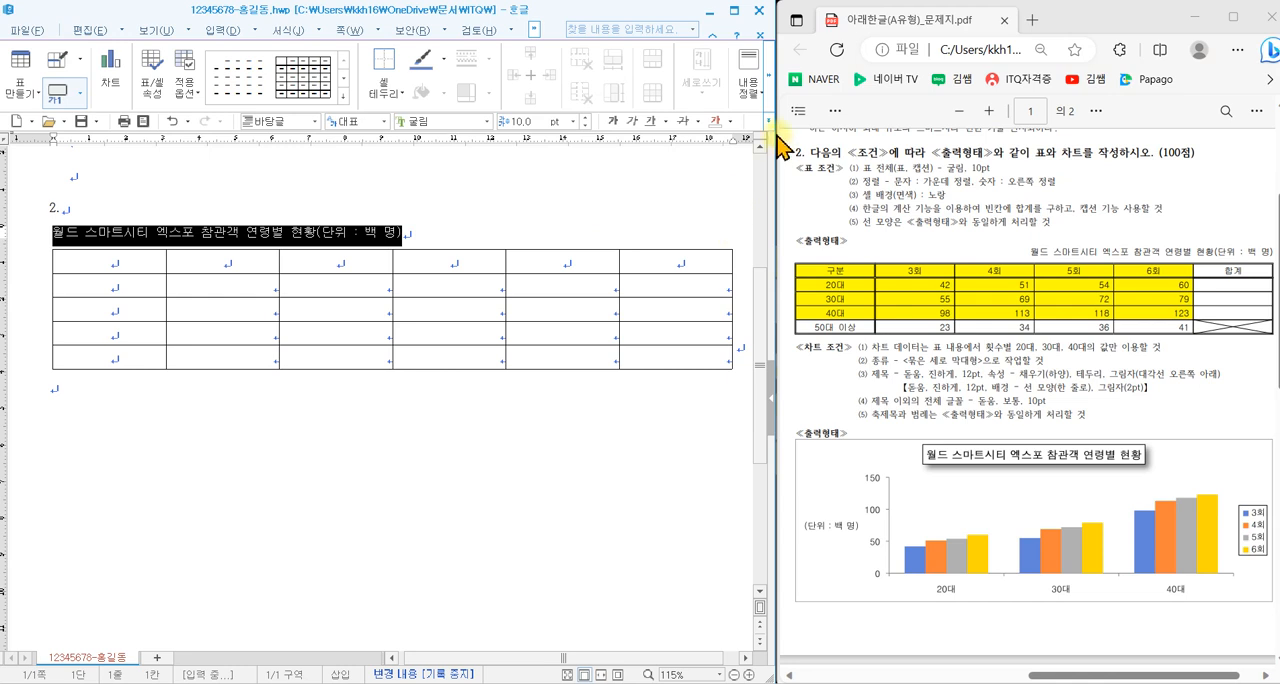
left_click(749, 92)
left_click(826, 194)
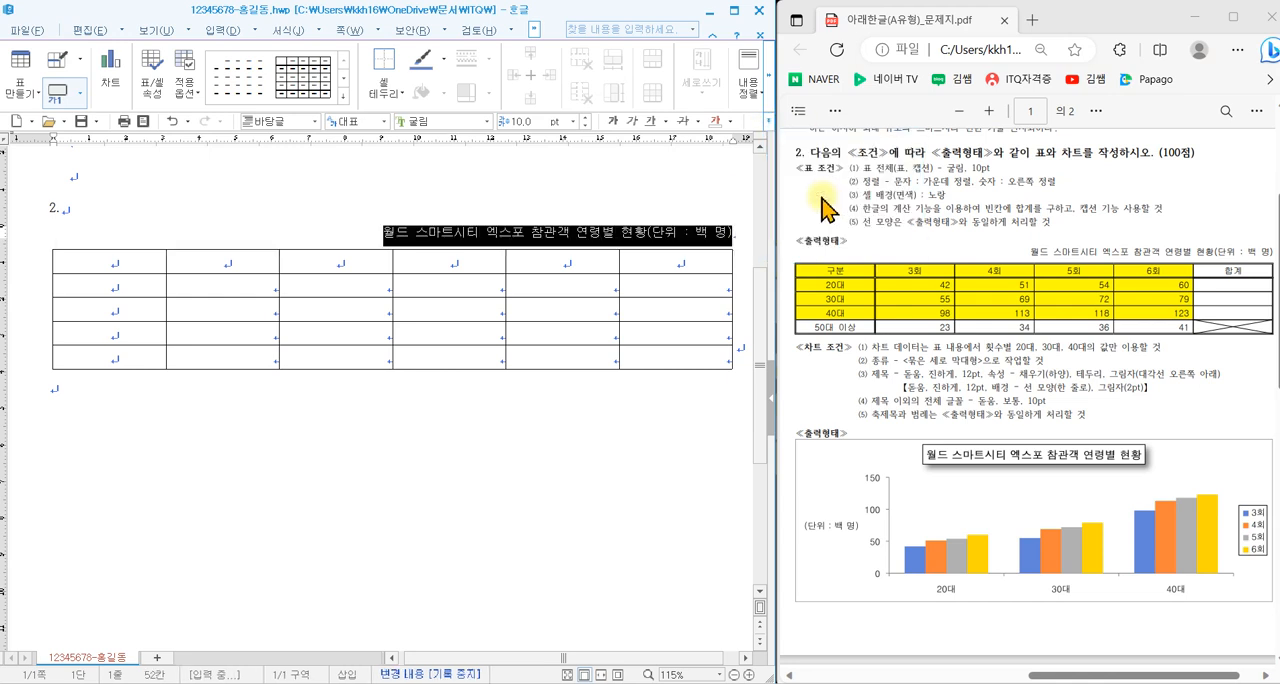
left_click(350, 262)
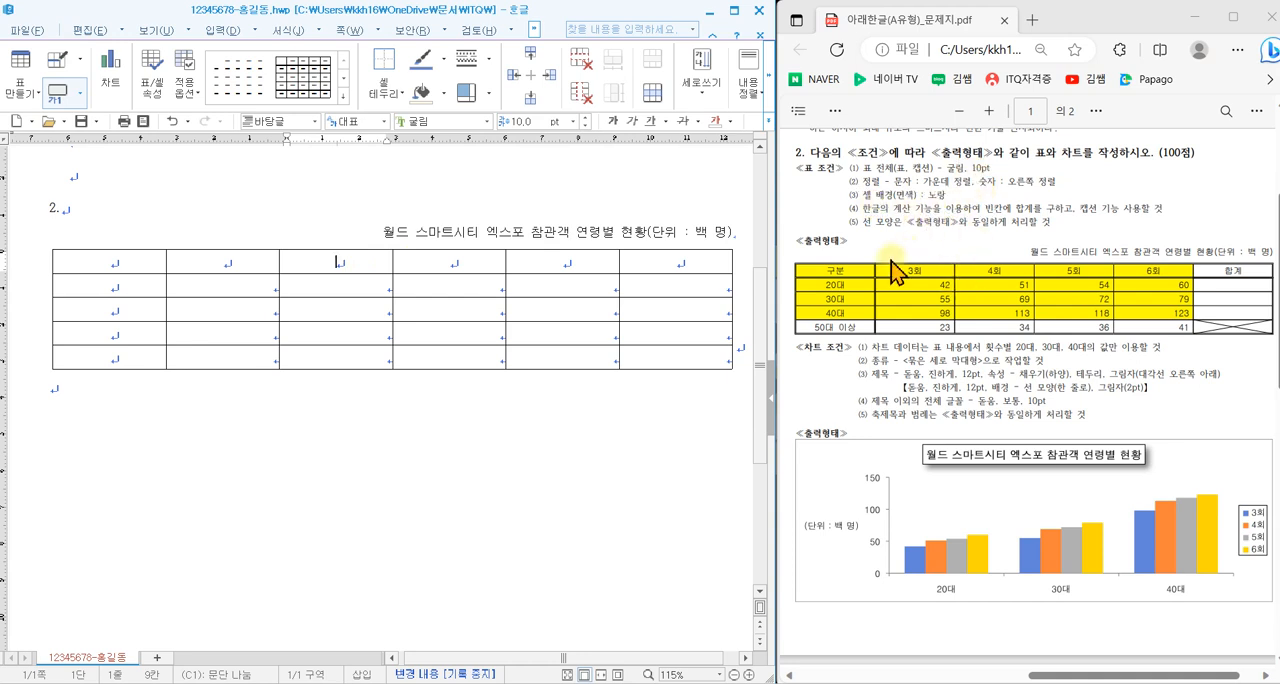
- Select the first four rows of the first five columns and choose 노랑 (RGB 255,255,0) as their cell background face colour
left_click_drag(133, 268, 562, 333)
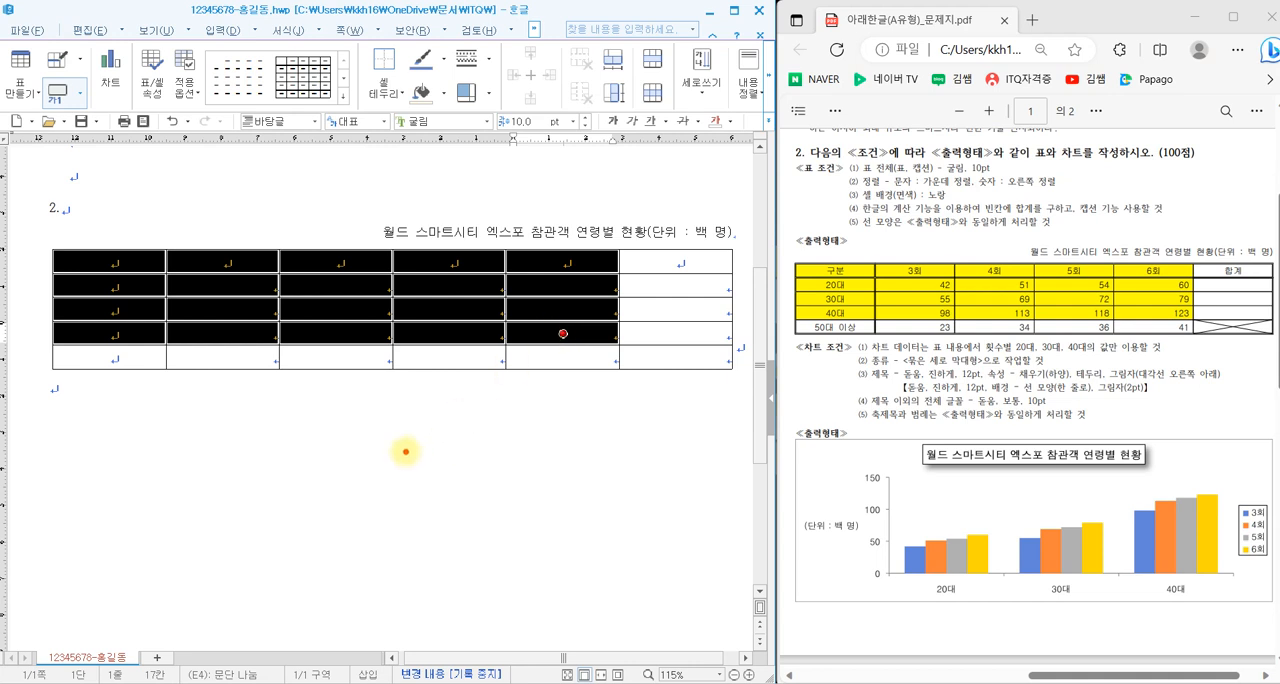
mouse_move(398, 418)
left_mouse_down()
mouse_move(266, 429)
mouse_move(300, 520)
mouse_move(400, 500)
left_mouse_up()
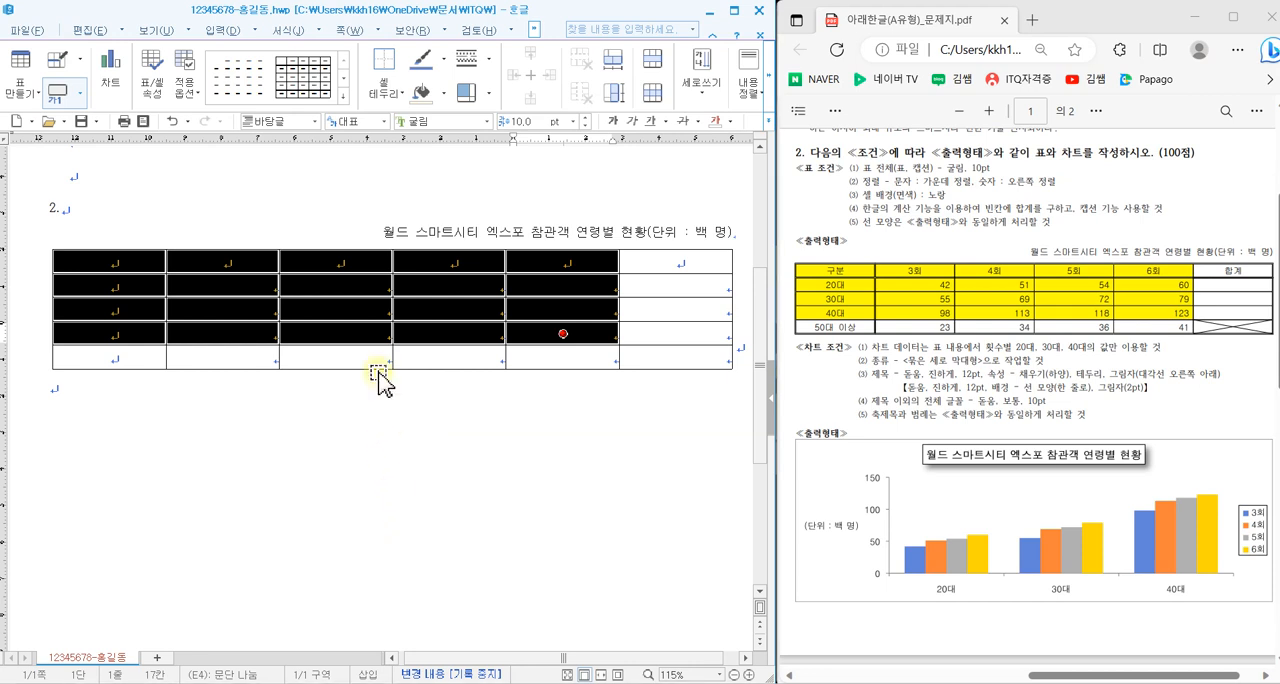
key("c")
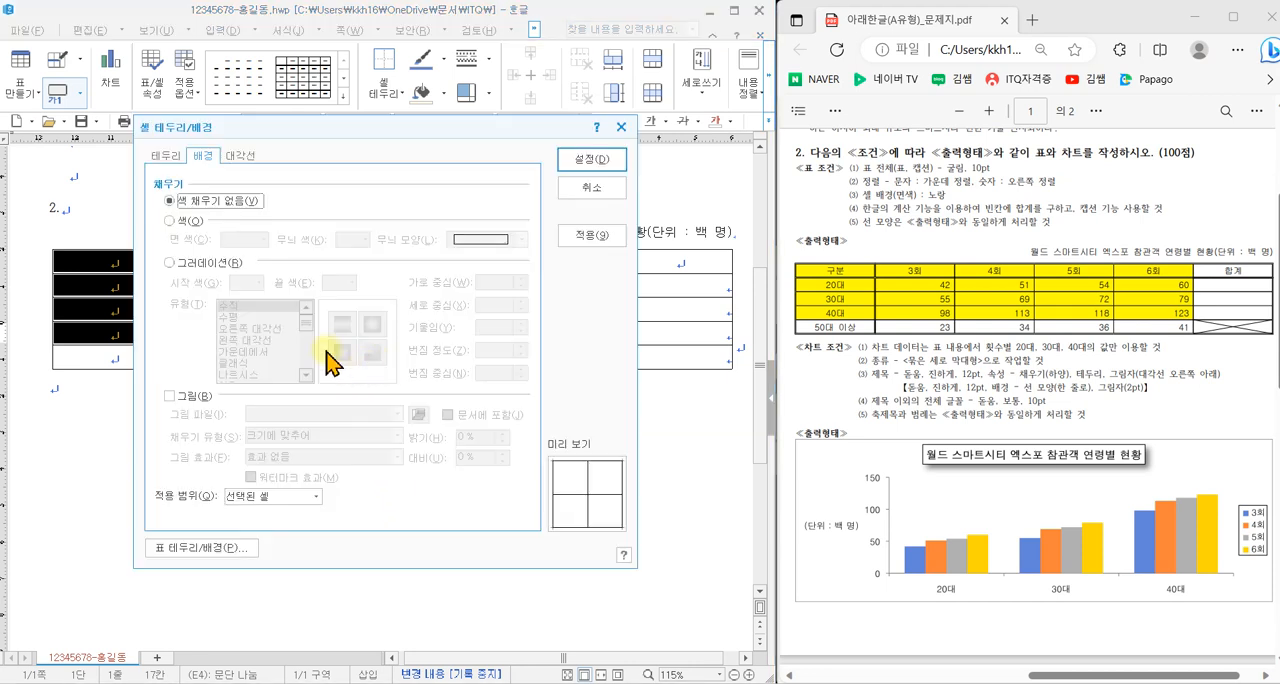
left_click(188, 222)
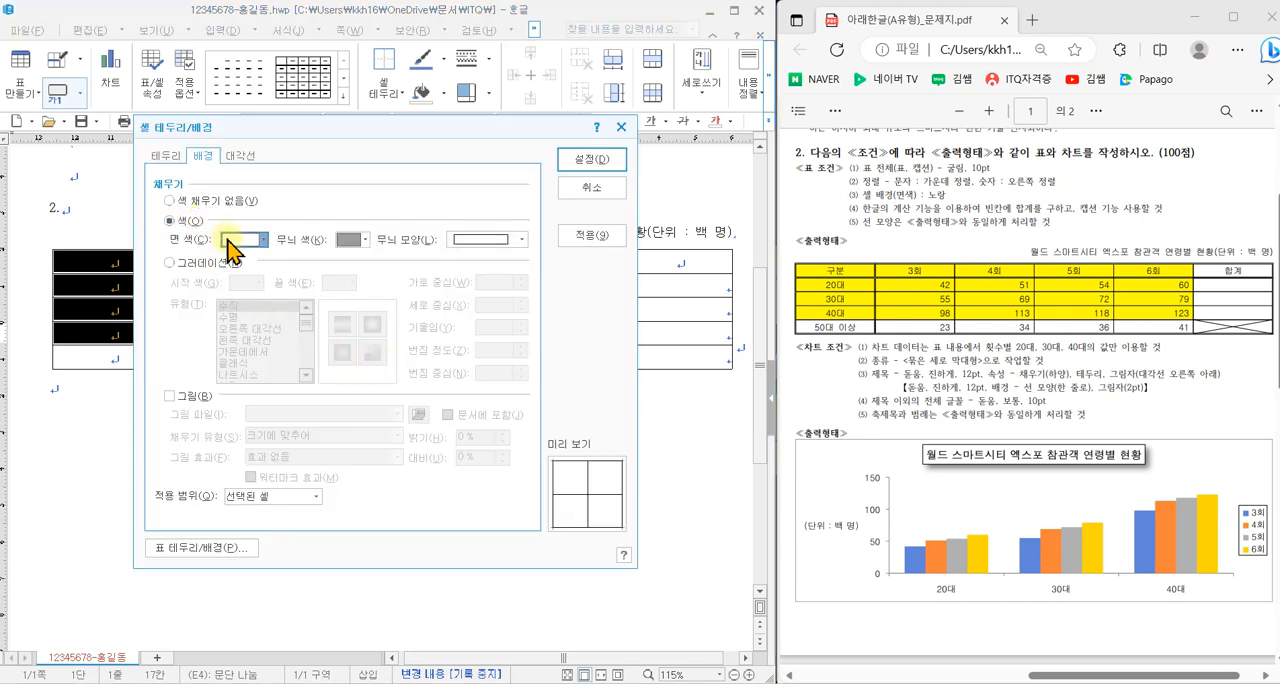
left_click(245, 239)
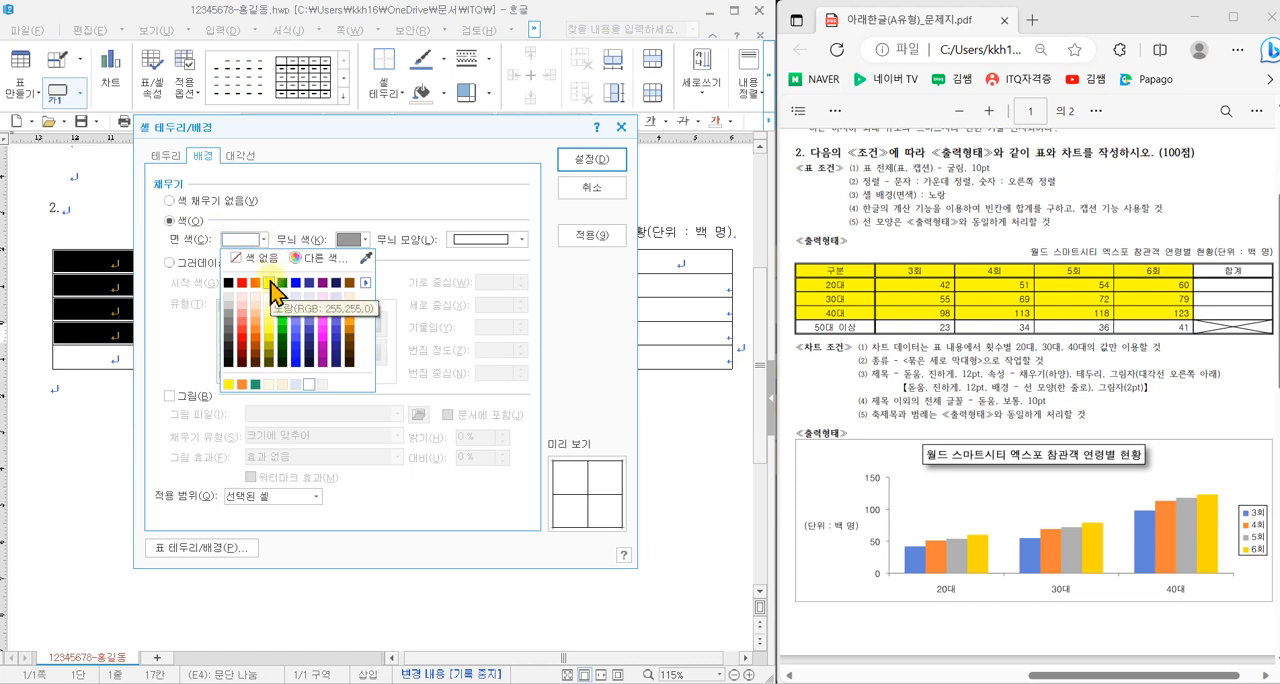
left_click(270, 283)
left_click(264, 240)
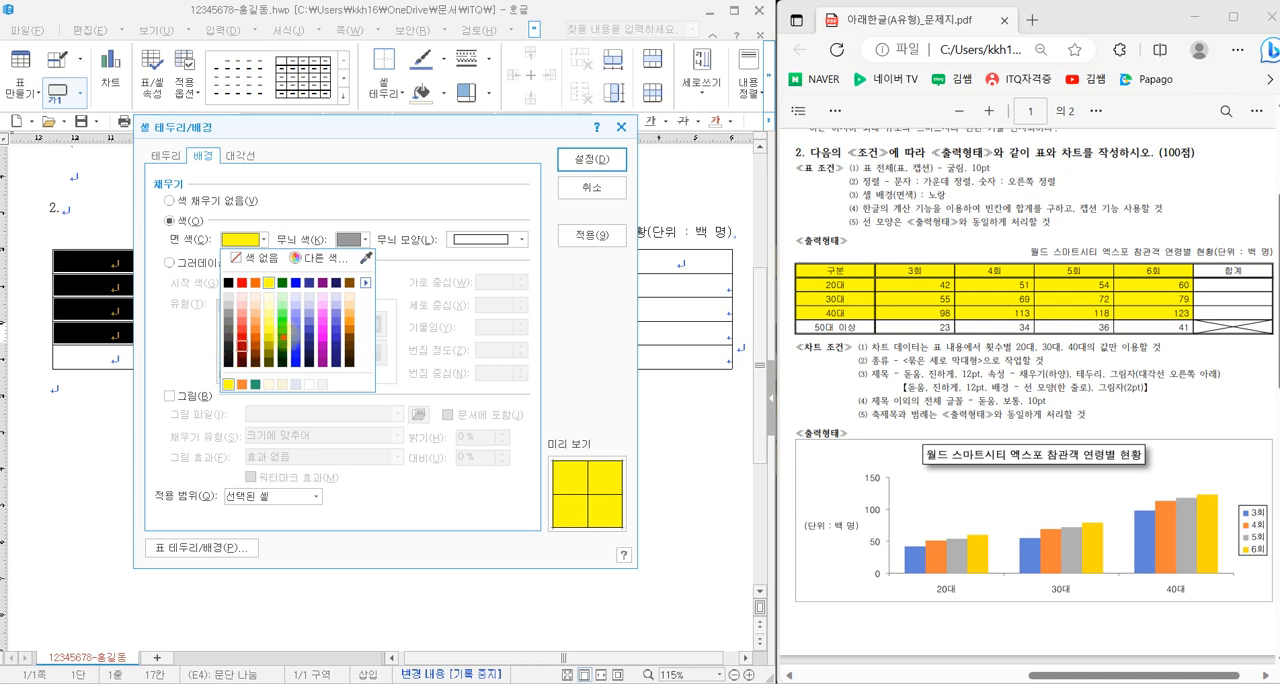
left_click_drag(354, 299, 225, 364)
left_click_drag(222, 294, 384, 369)
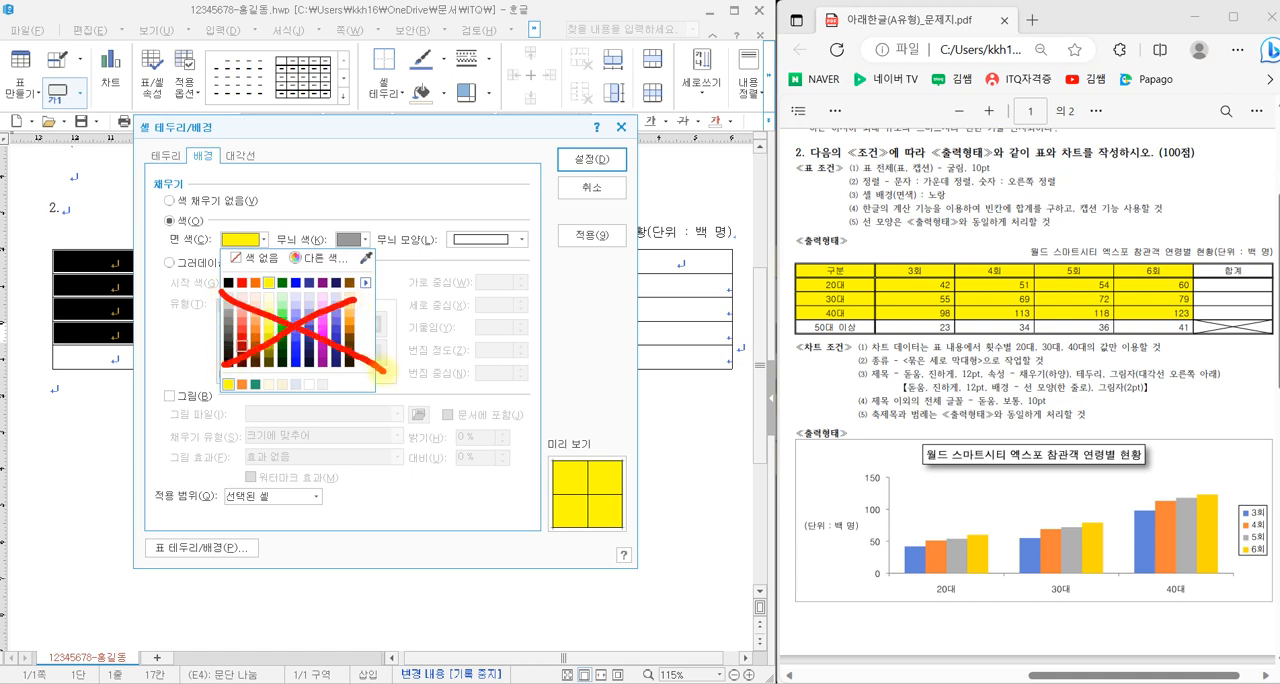
mouse_move(211, 282)
left_mouse_down()
mouse_move(300, 270)
mouse_move(355, 285)
left_mouse_up()
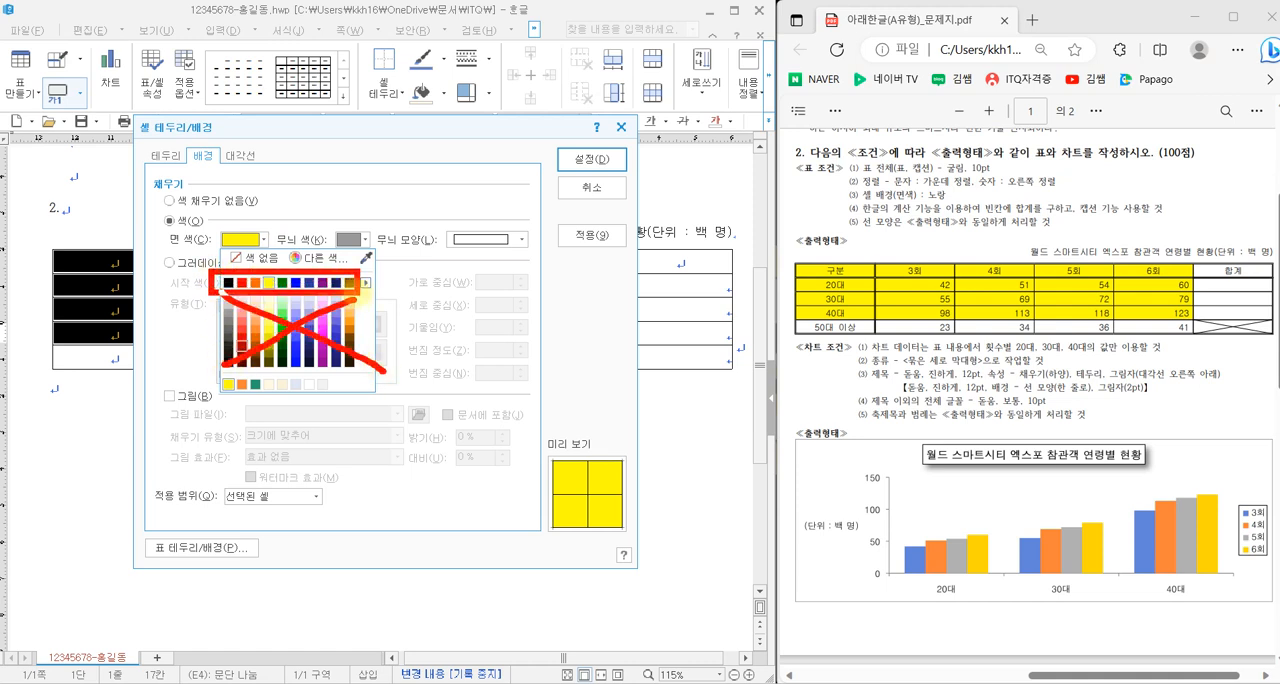
key("Escape")
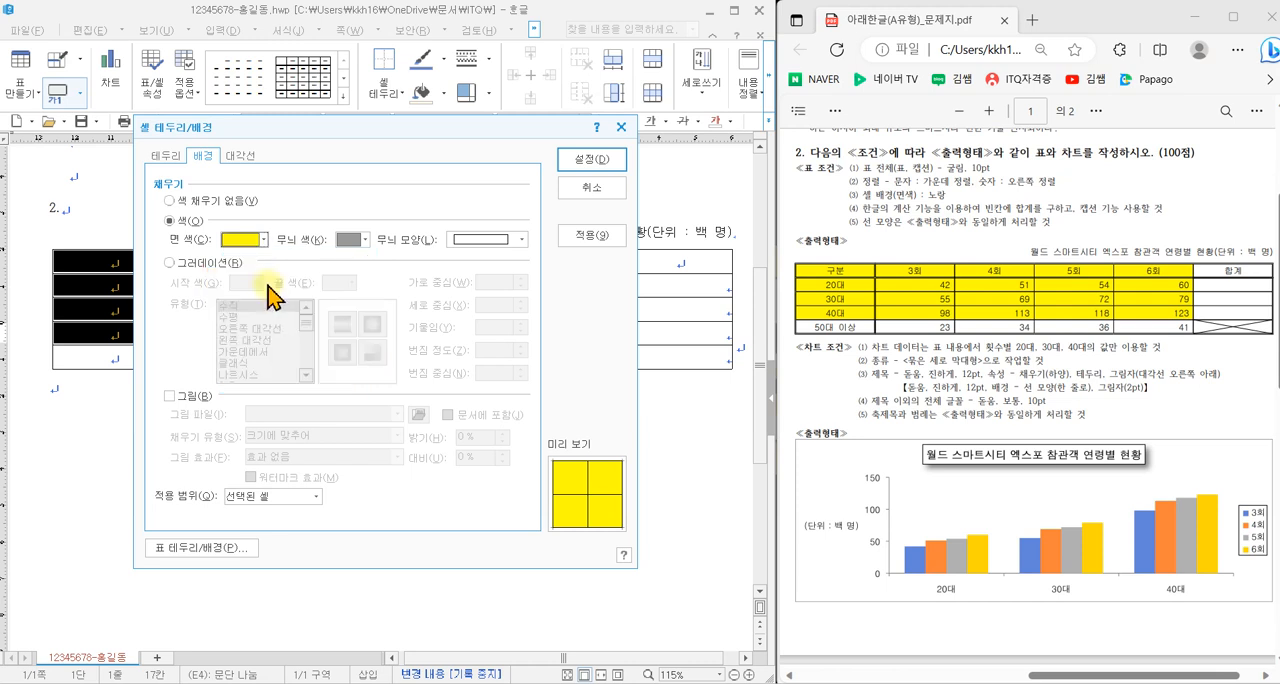
left_click(251, 238)
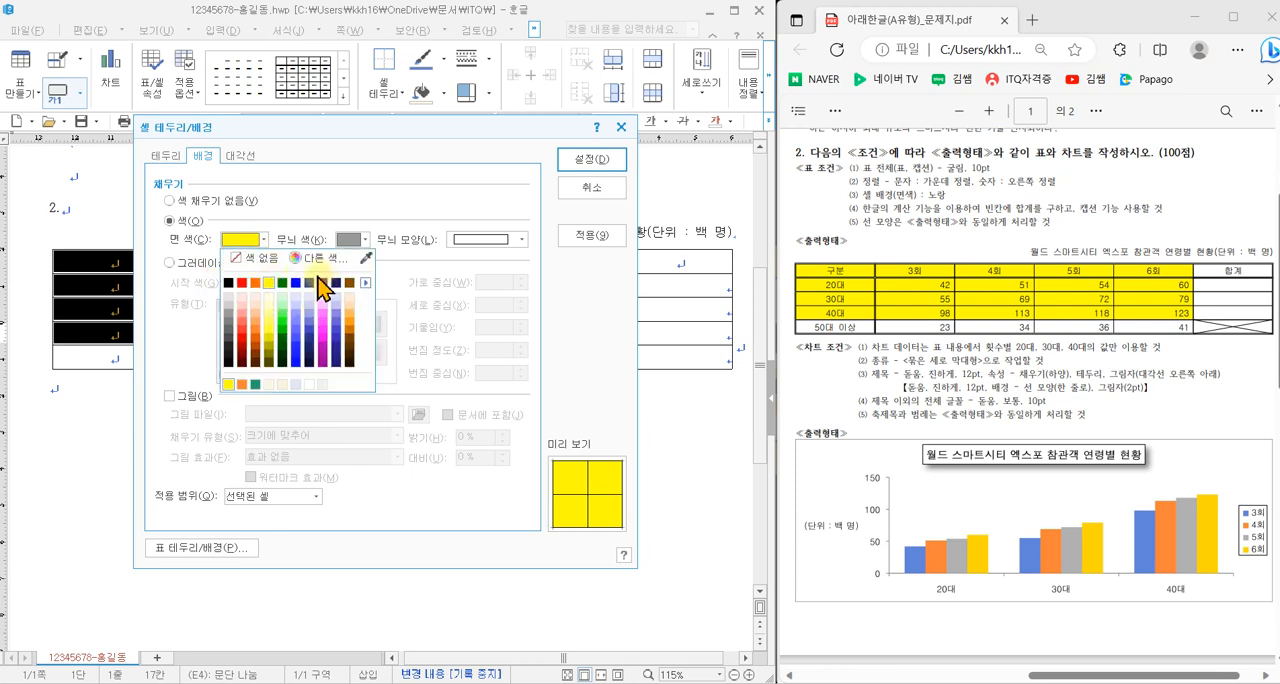
mouse_move(375, 288)
left_mouse_down()
mouse_move(345, 296)
mouse_move(384, 281)
left_mouse_up()
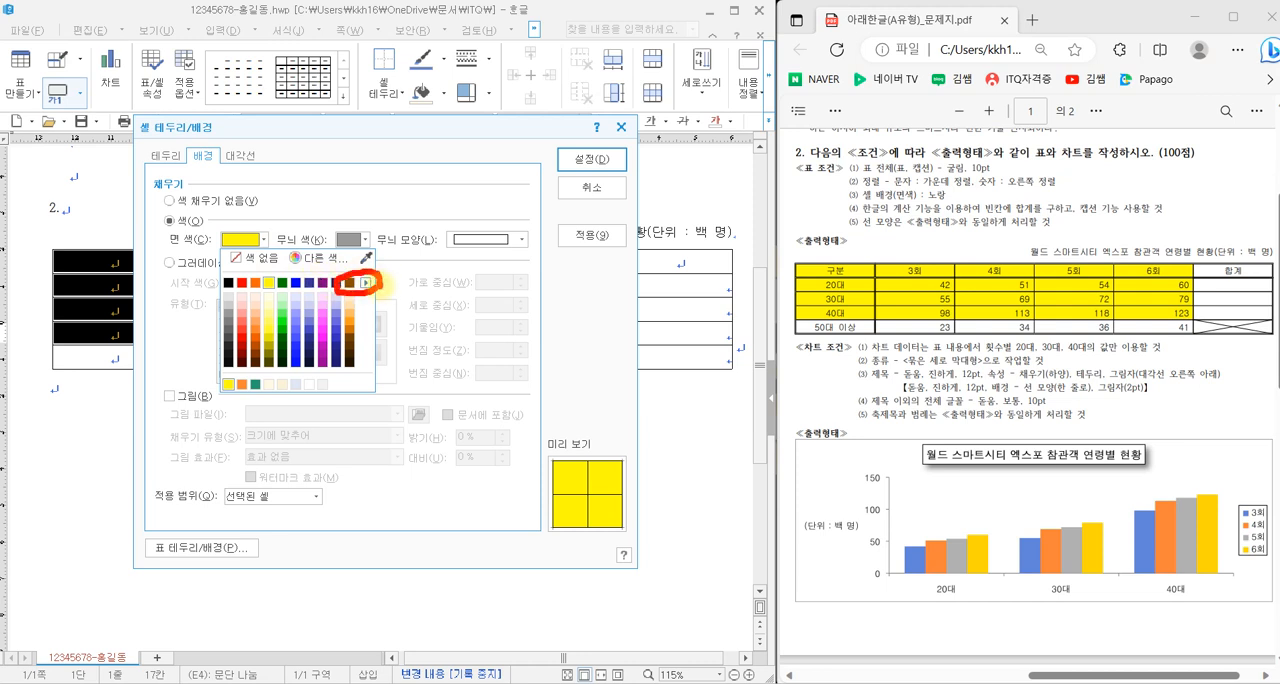
key("Escape")
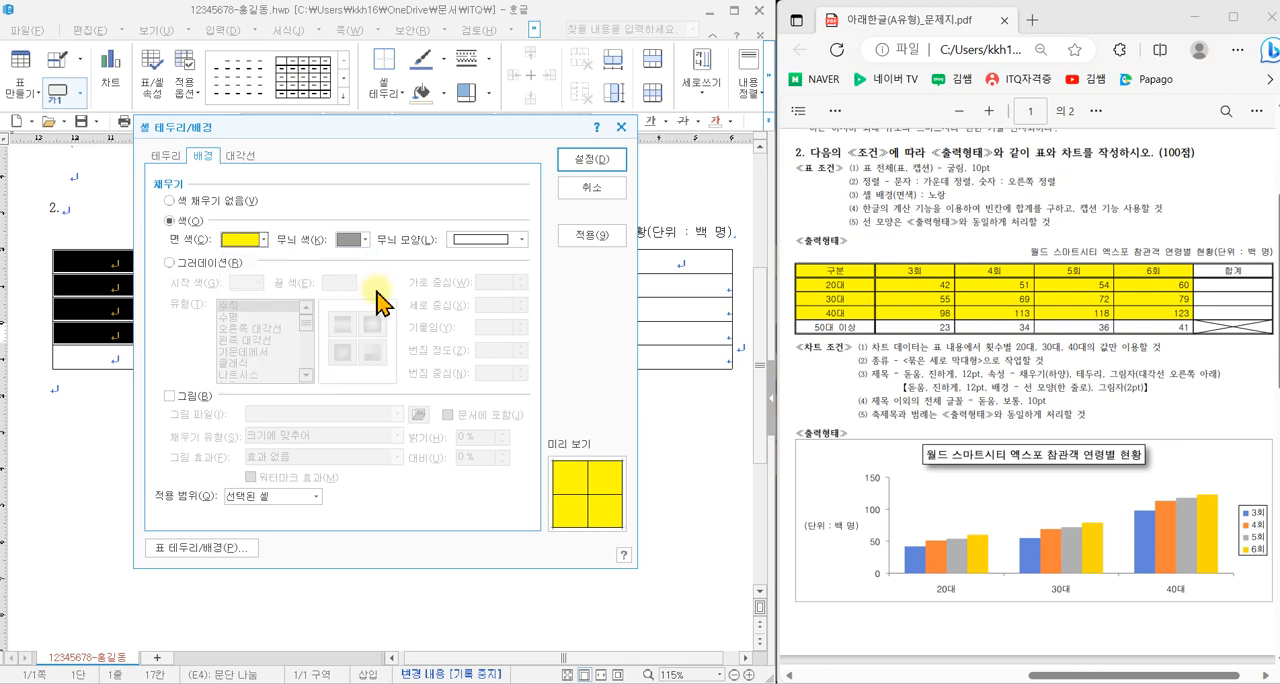
- Switch the face colour palette to the 기본 colour theme
left_click(264, 240)
left_click(367, 287)
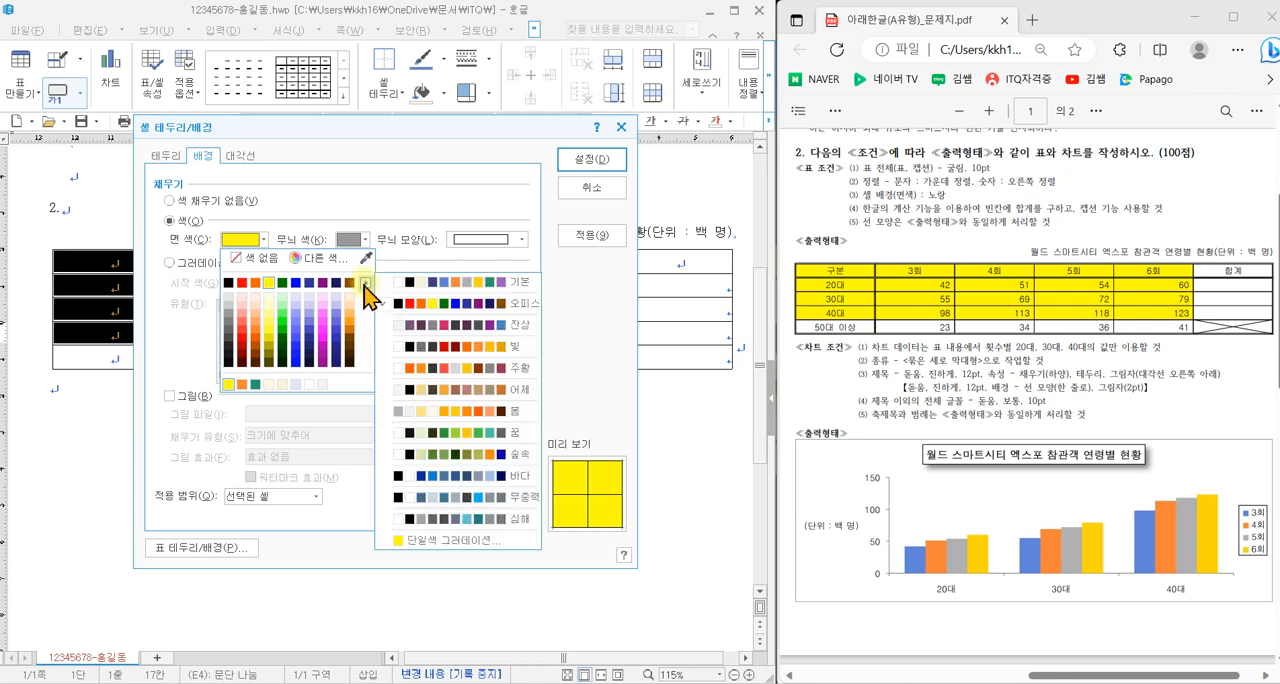
left_click(498, 282)
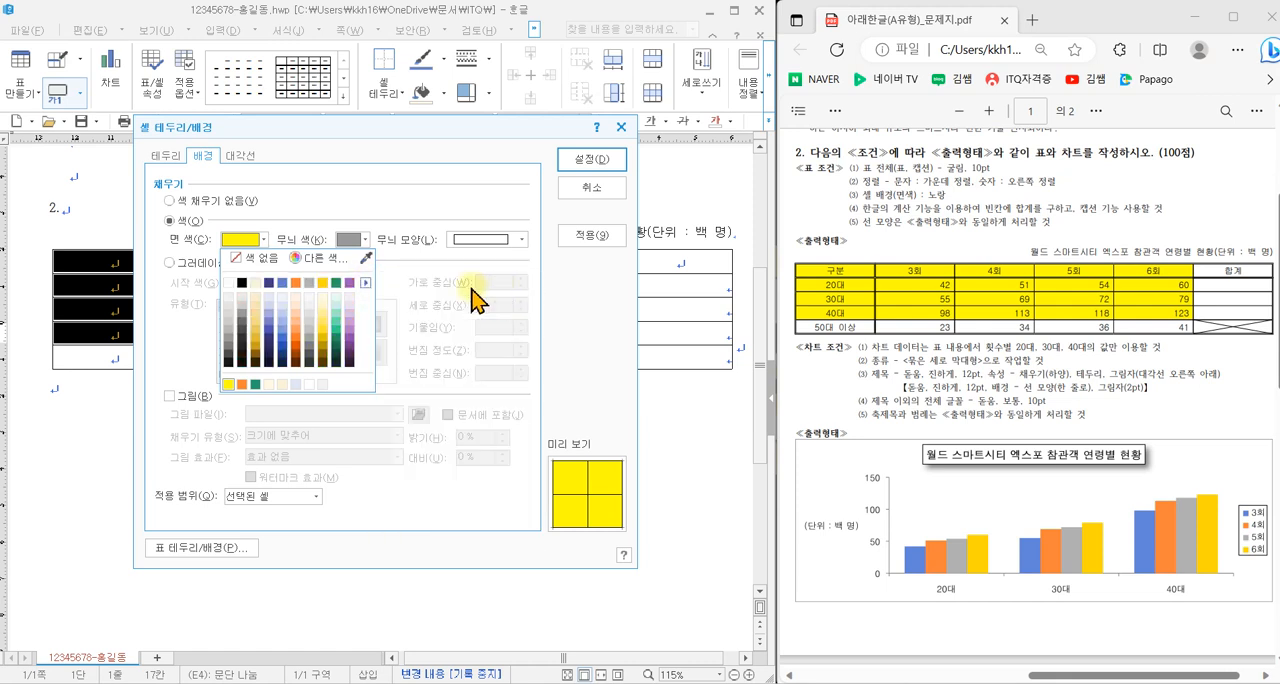
- Return the face colour palette to the 오피스 theme and apply the 노랑 (RGB 255,255,0) fill to the selected cells
left_click(366, 283)
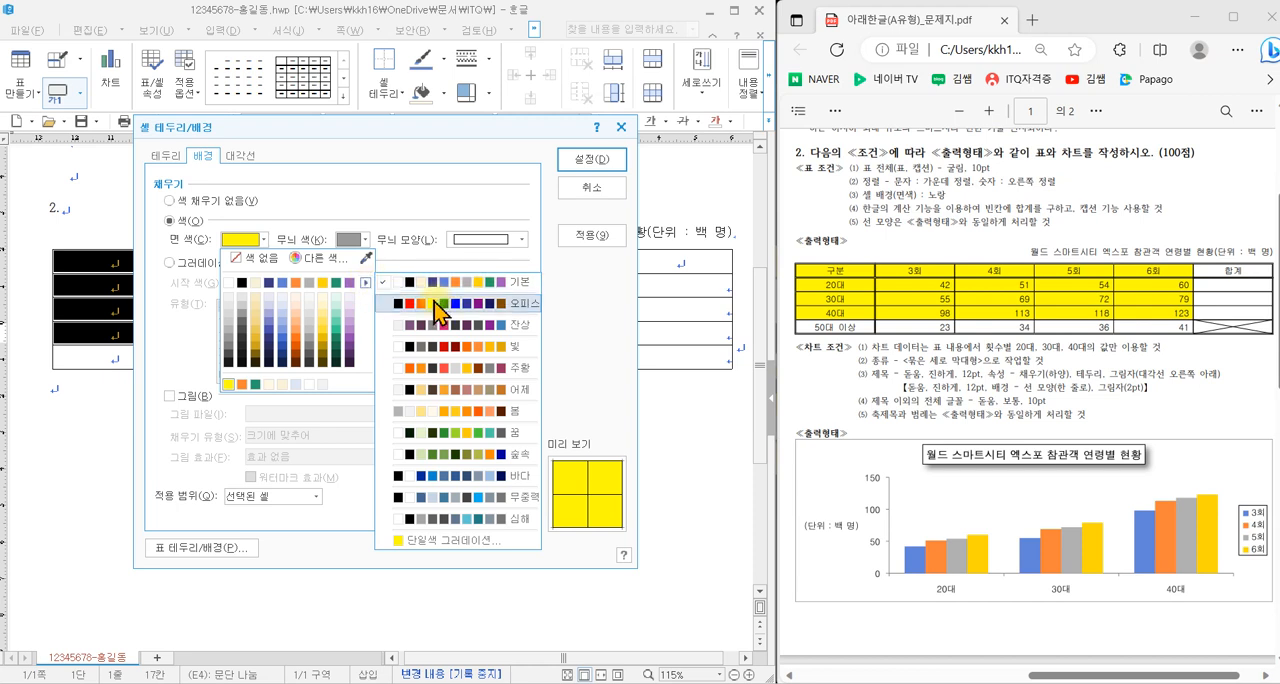
left_click(434, 302)
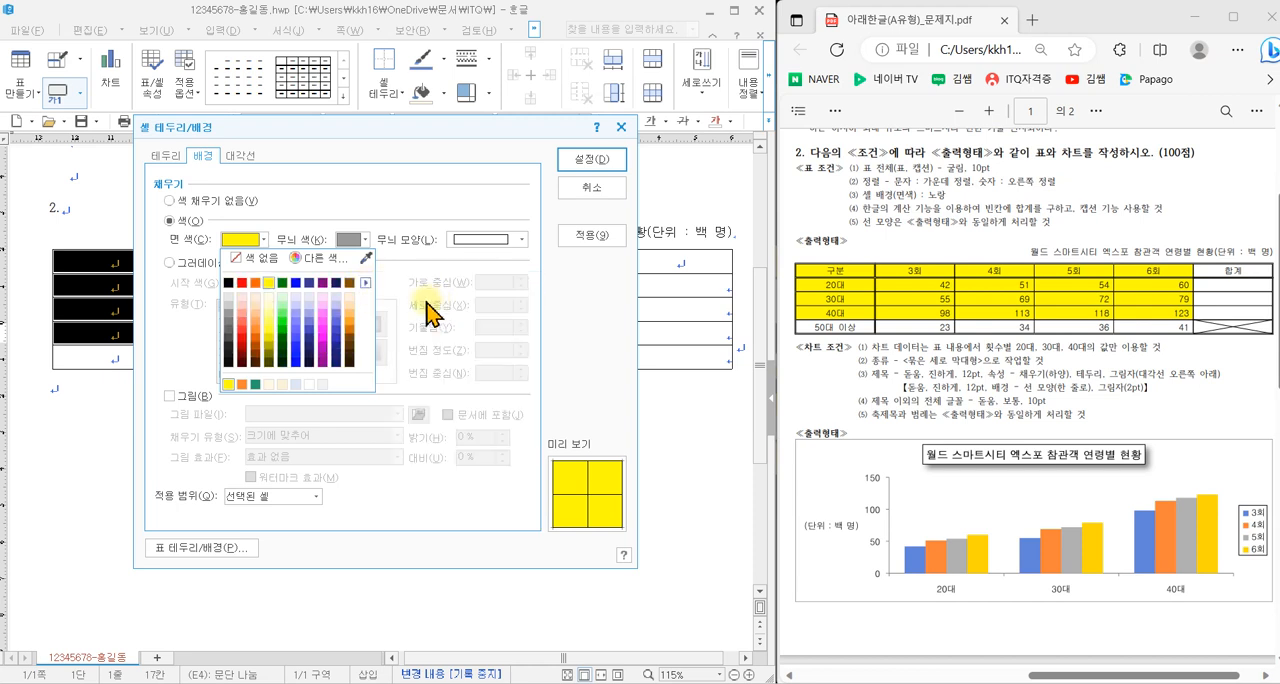
left_click(270, 290)
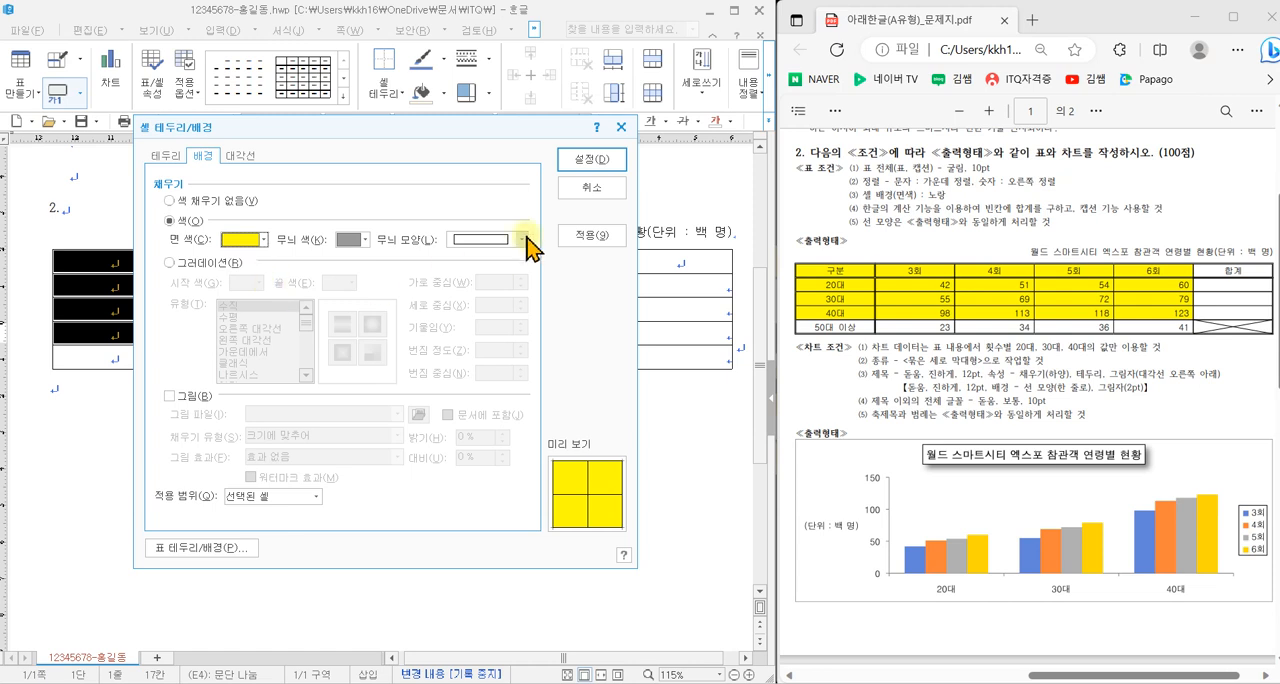
left_click(590, 160)
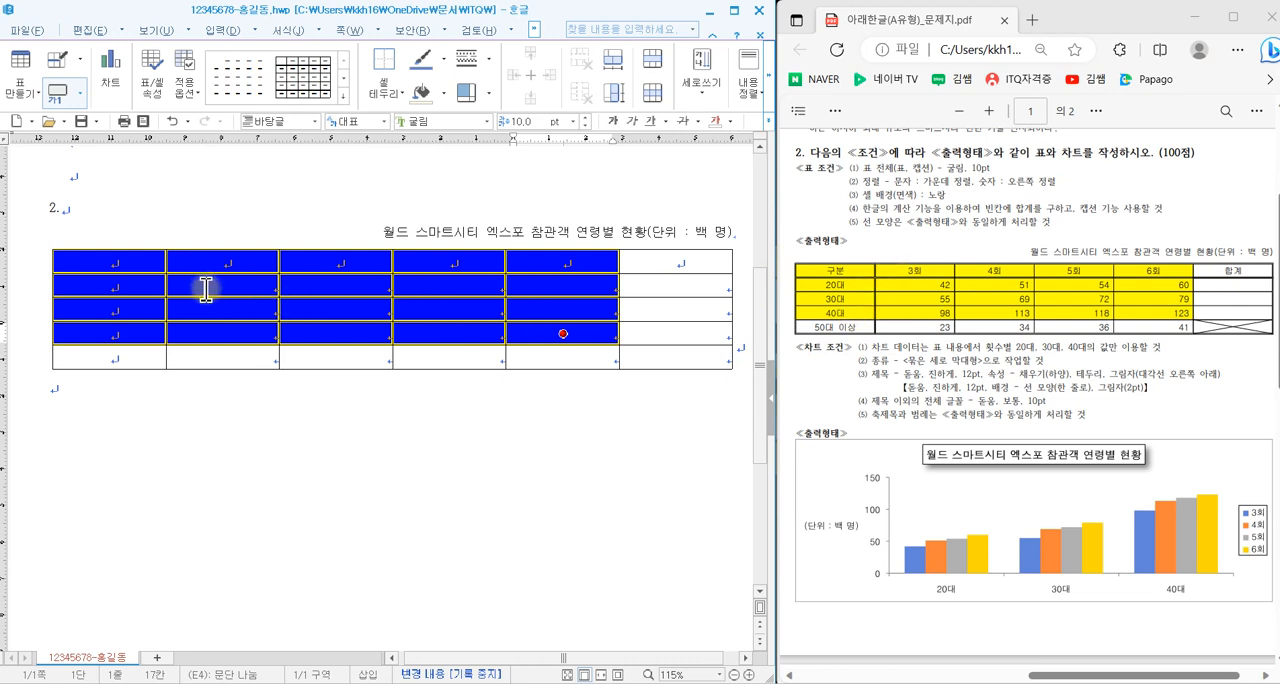
- Select the entire table and apply a 0.5 mm double line to its outer border
left_click_drag(563, 333, 677, 357)
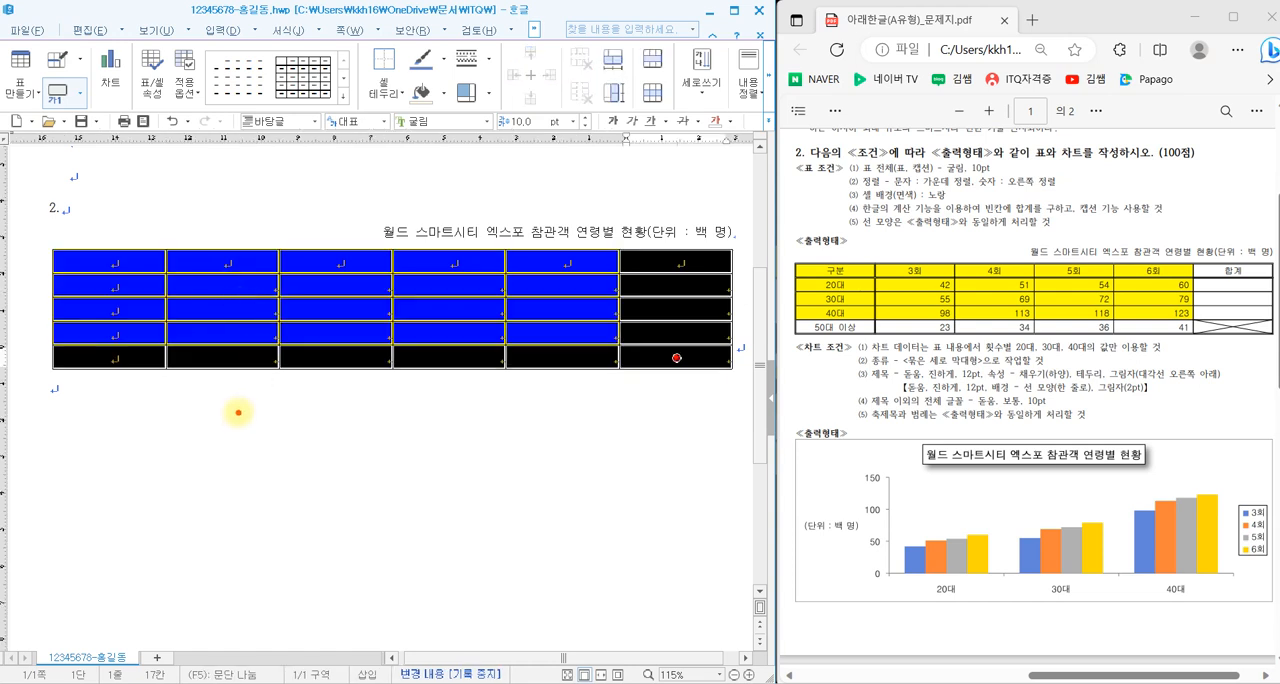
mouse_move(238, 412)
left_mouse_down()
mouse_move(241, 508)
mouse_move(343, 516)
left_mouse_up()
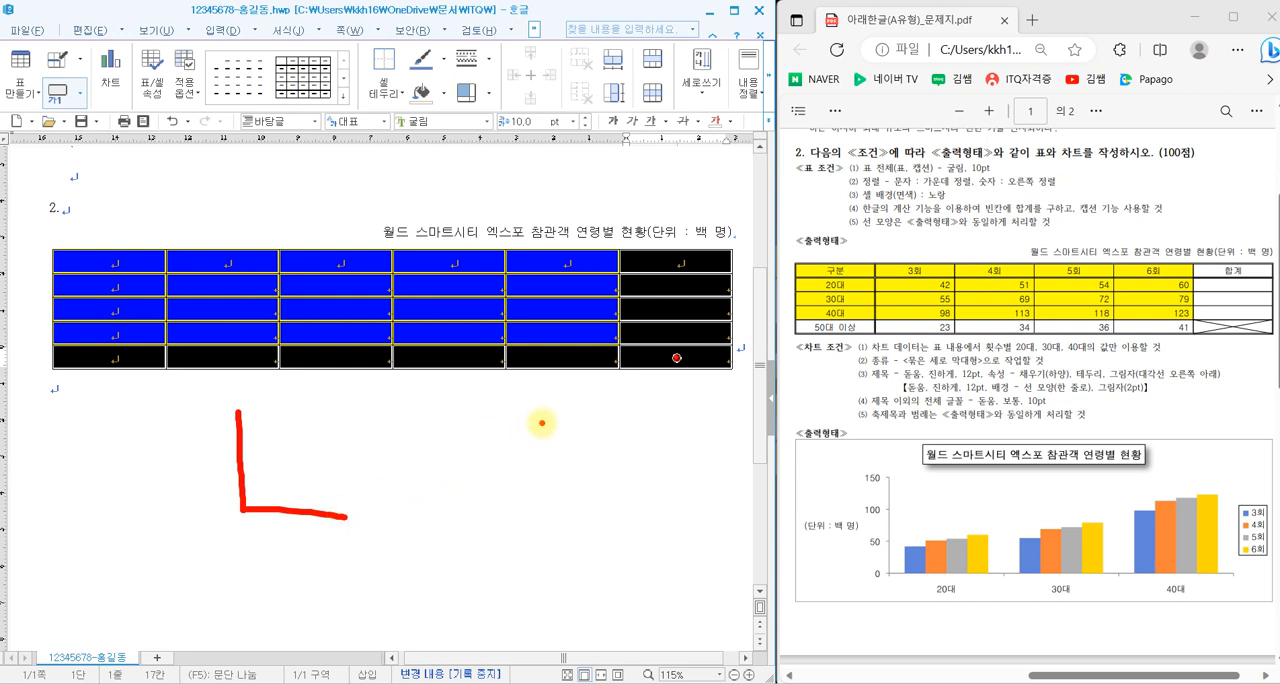
mouse_move(541, 422)
left_mouse_down()
mouse_move(455, 460)
mouse_move(546, 492)
left_mouse_up()
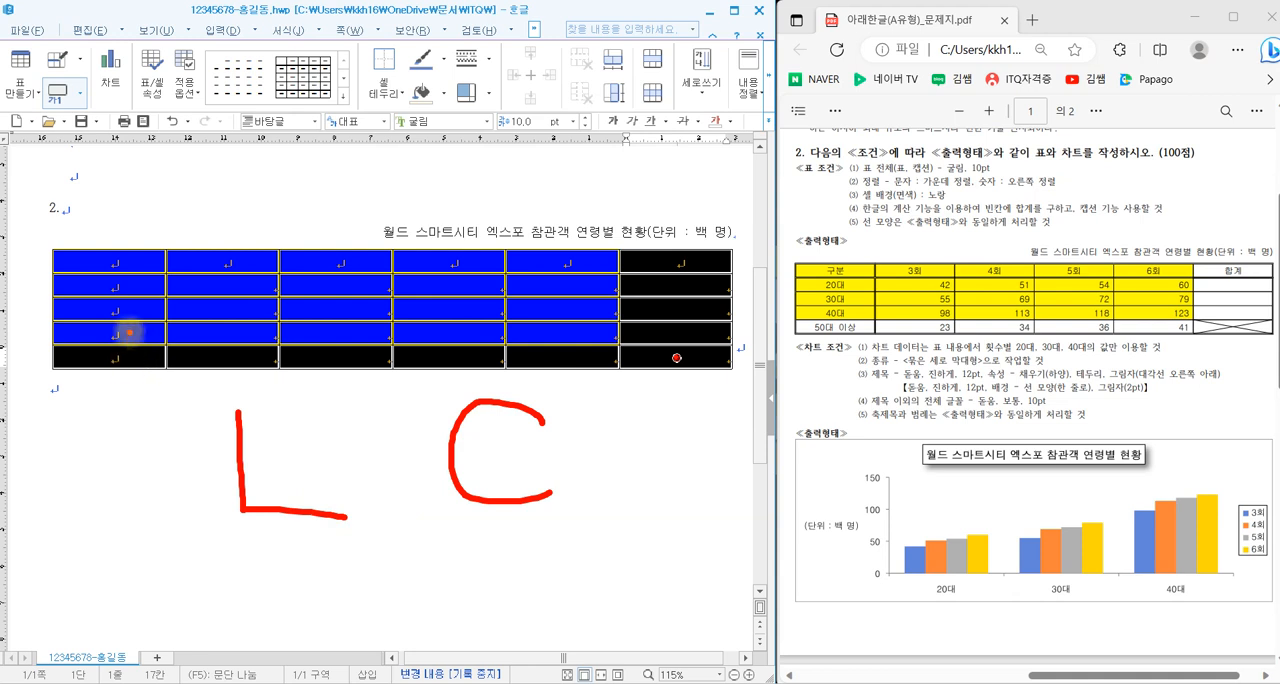
mouse_move(87, 428)
left_mouse_down()
mouse_move(64, 517)
mouse_move(100, 452)
mouse_move(137, 434)
mouse_move(128, 540)
left_mouse_up()
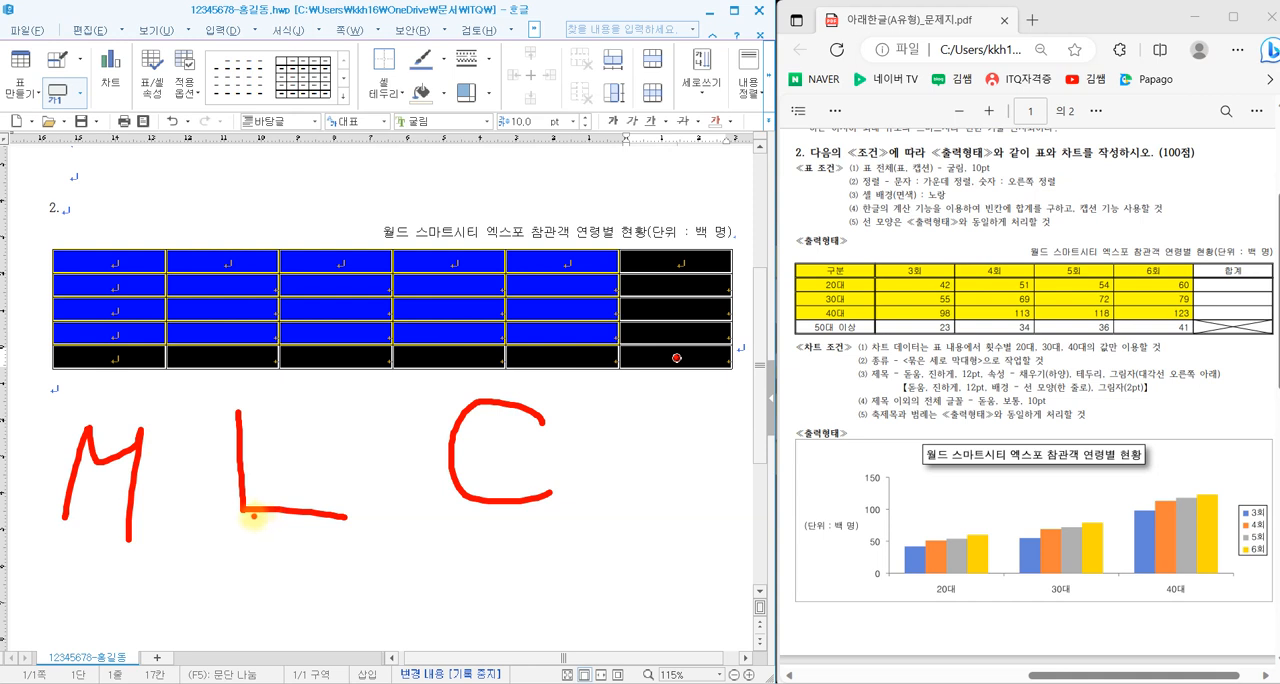
key("Escape")
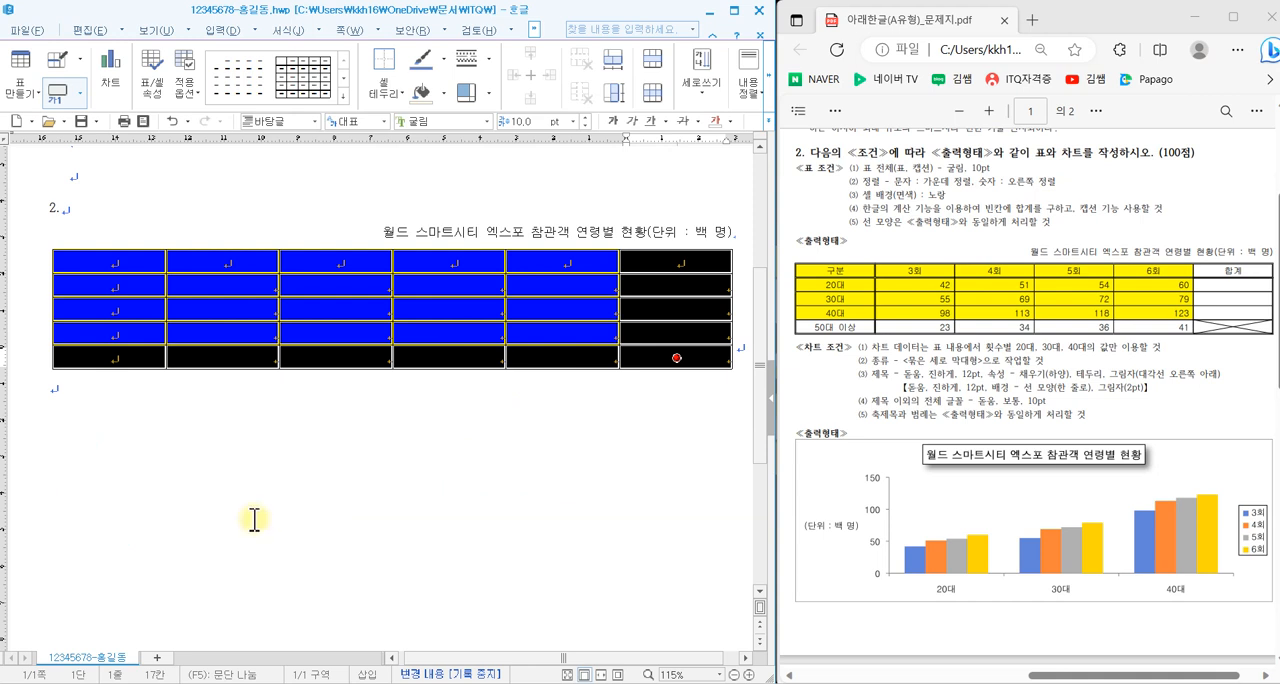
key("l")
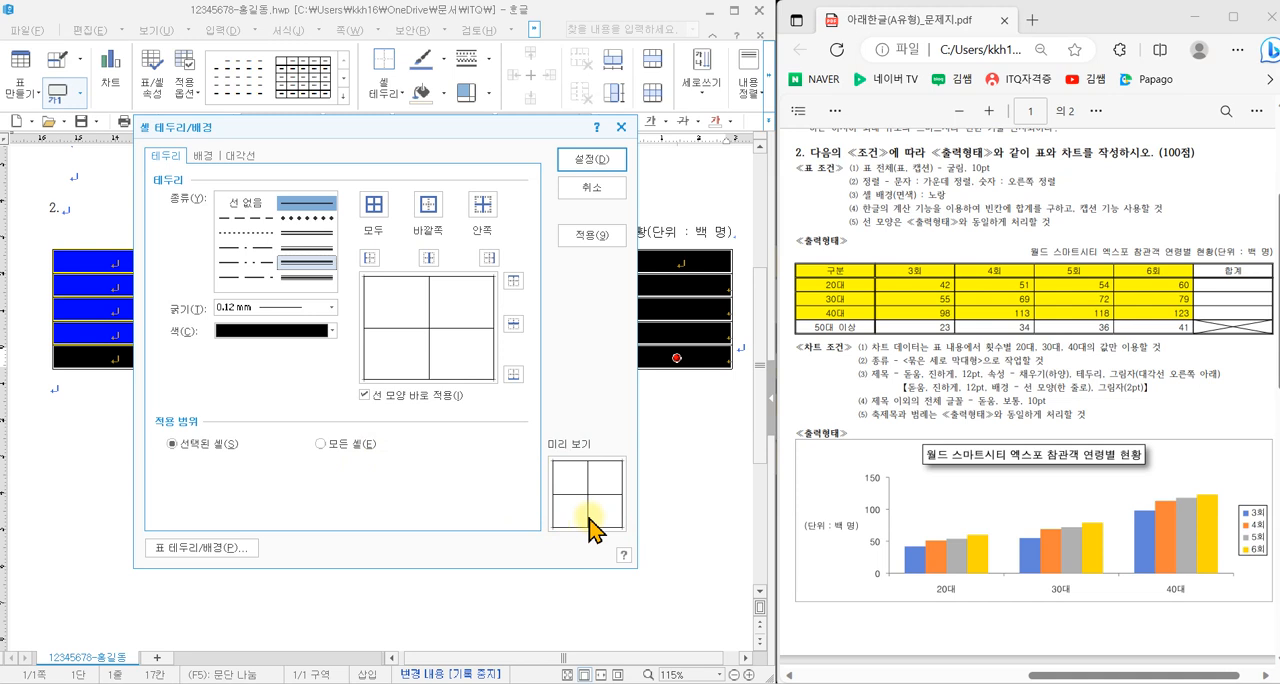
left_click(306, 234)
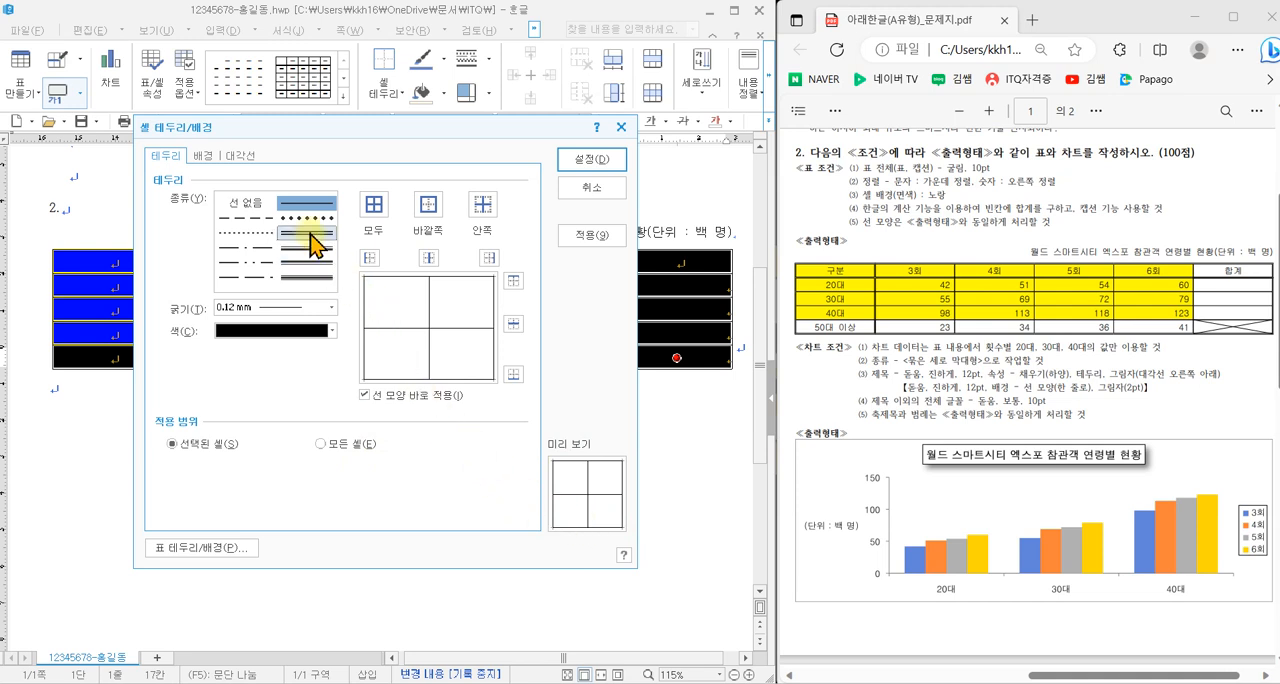
left_click(431, 211)
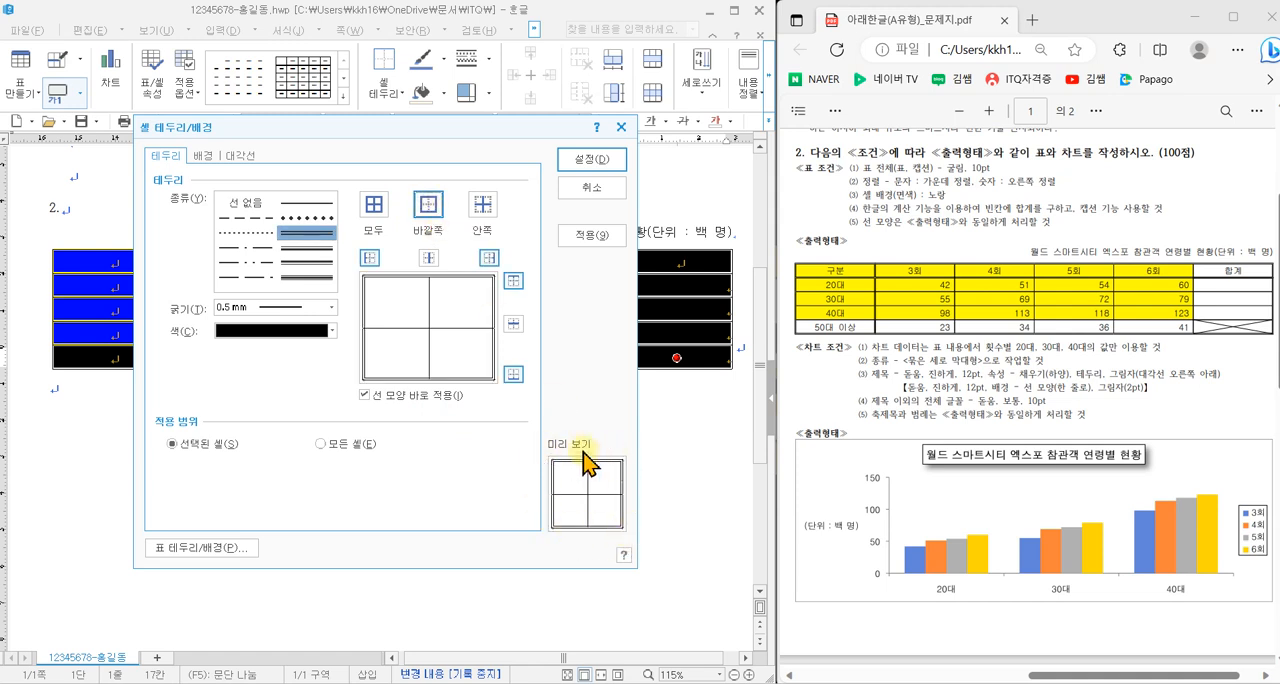
left_click(593, 161)
left_click(428, 451)
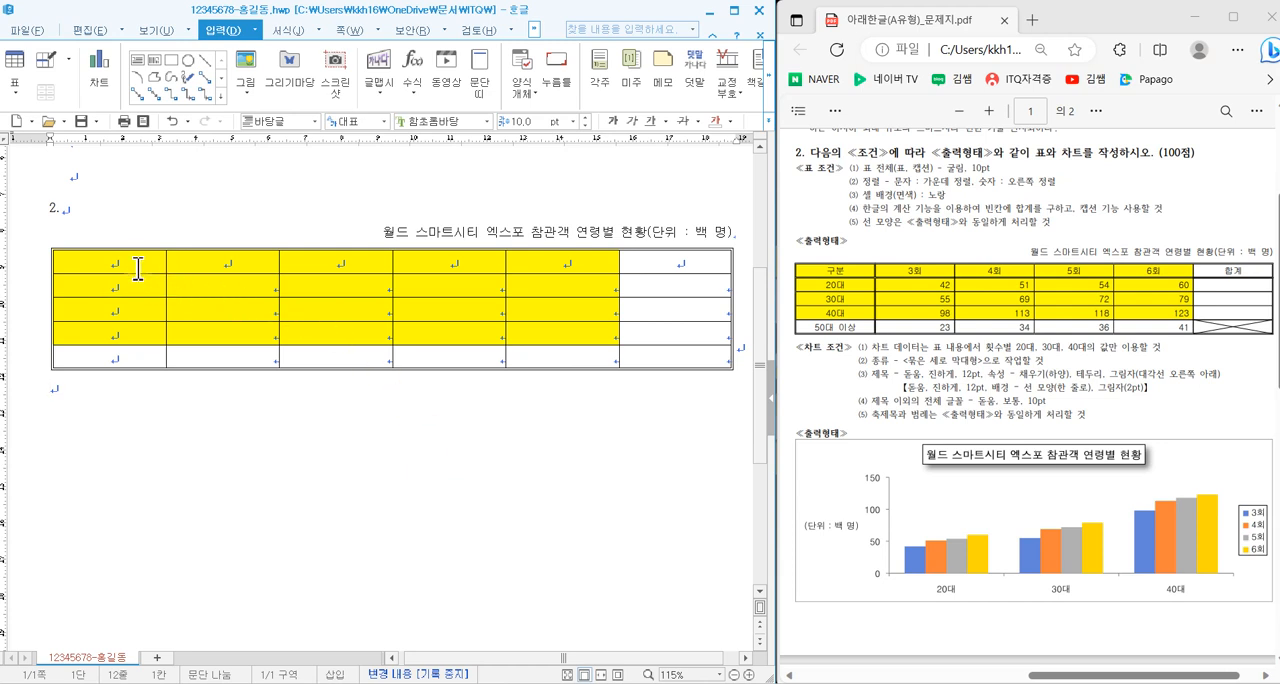
- Apply a 0.5 mm double line to the bottom border of the table's first row
left_click_drag(138, 268, 658, 256)
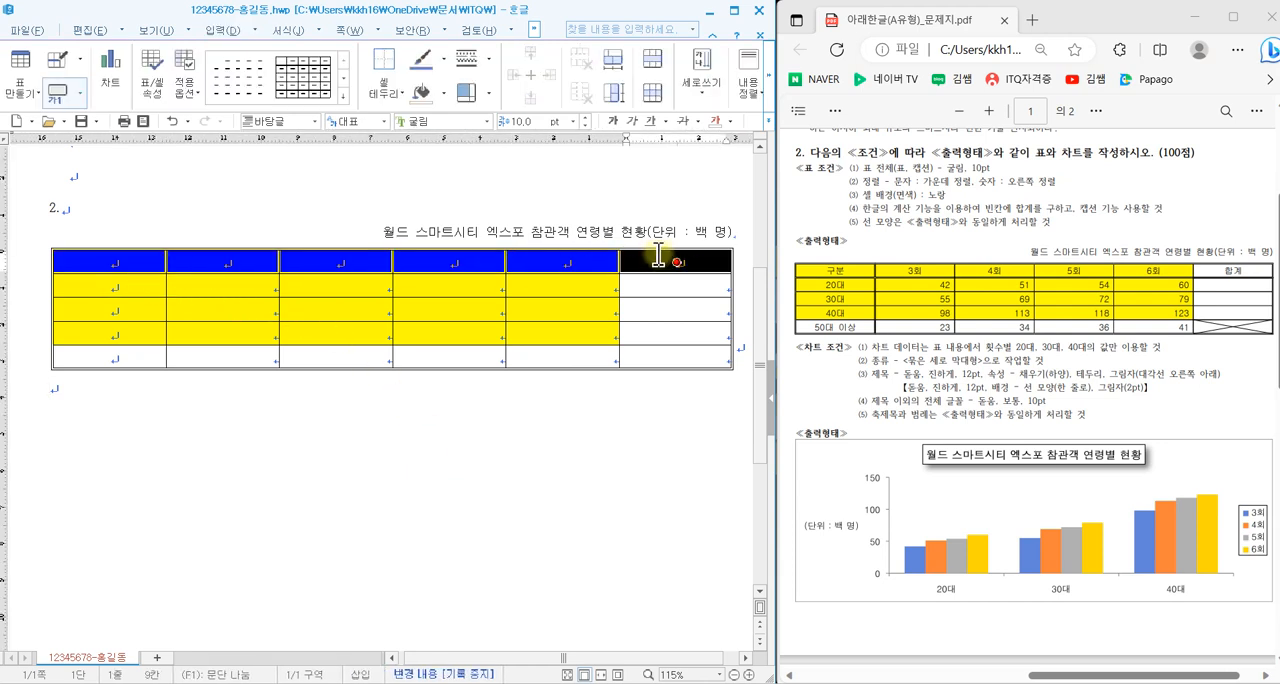
key("l")
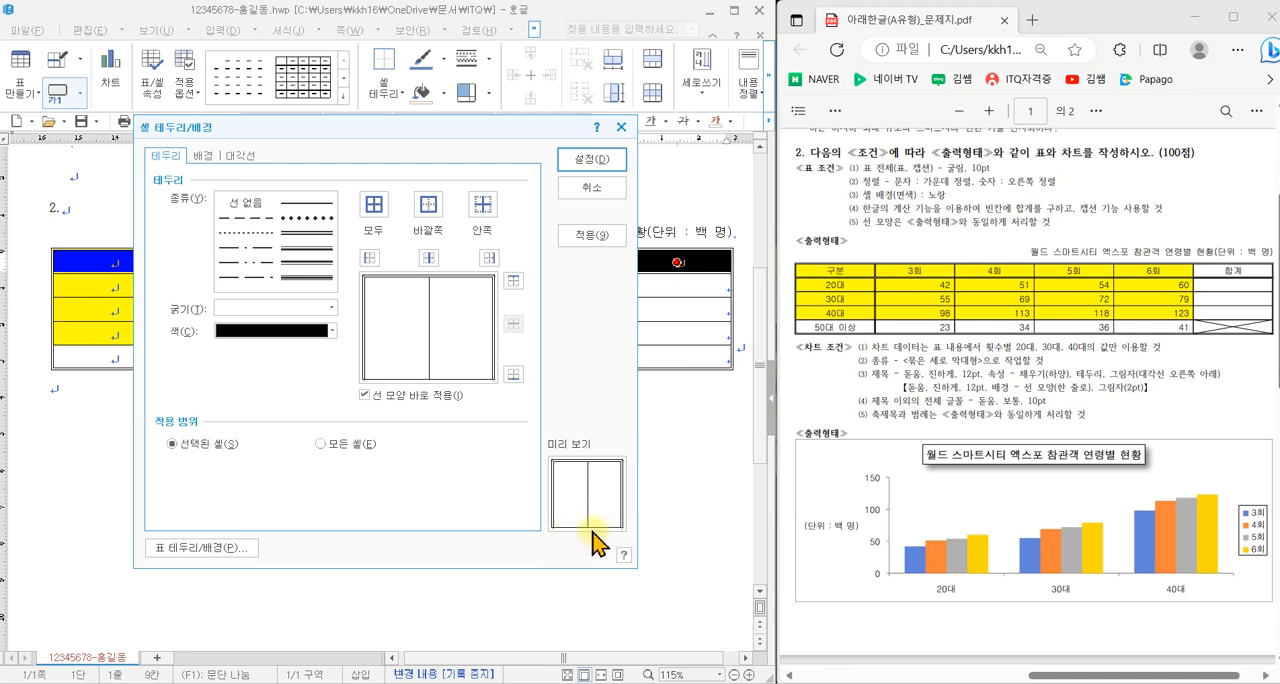
left_click(312, 236)
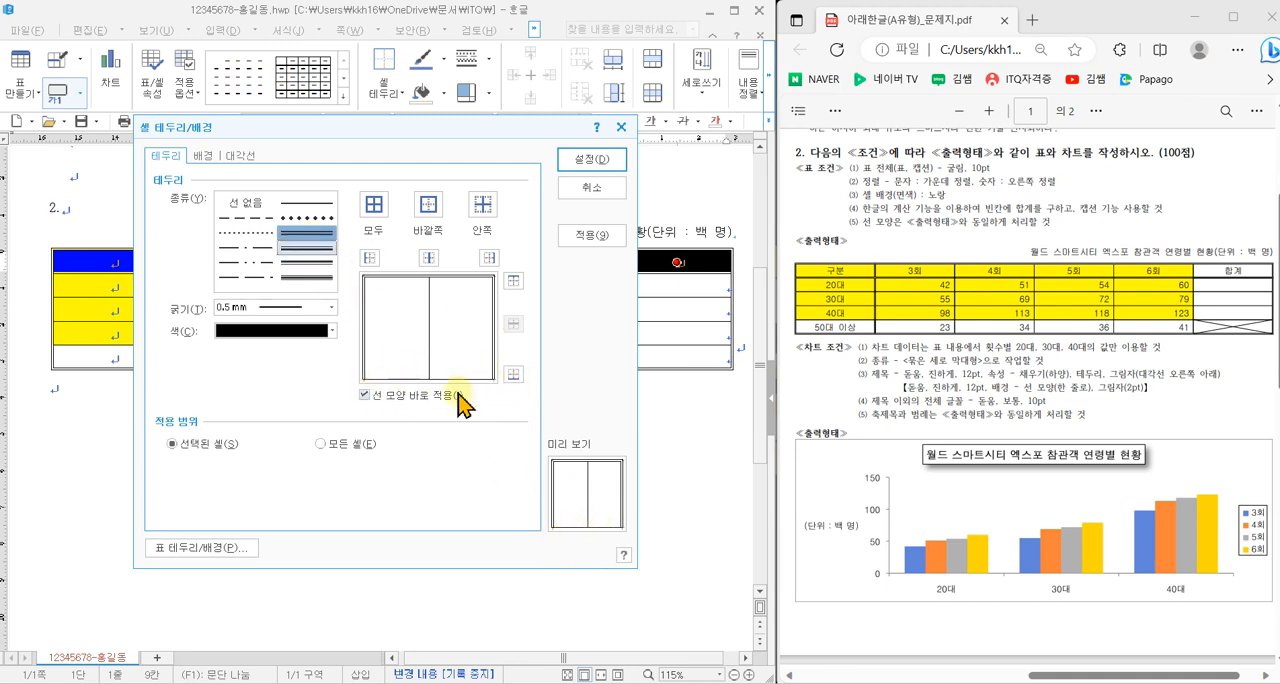
left_click(513, 374)
left_click(575, 170)
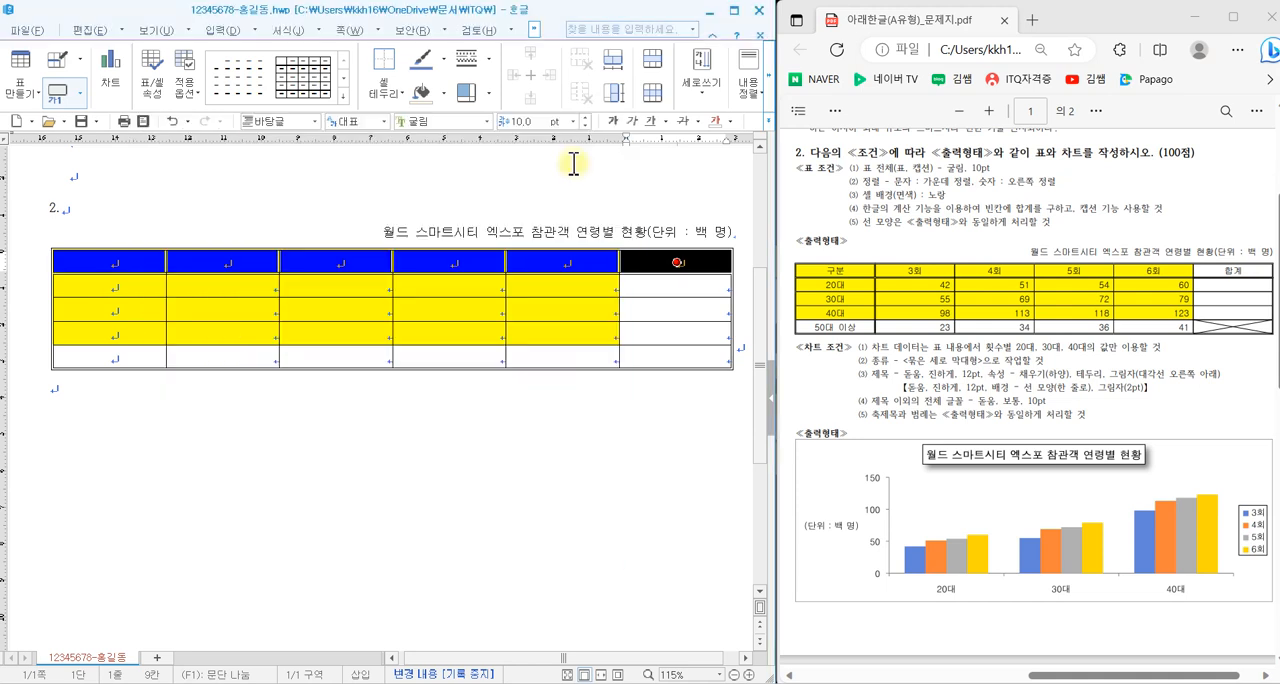
left_click(340, 478)
- Apply a 0.5 mm double line to the right border of the table's first column
left_click_drag(152, 263, 163, 330)
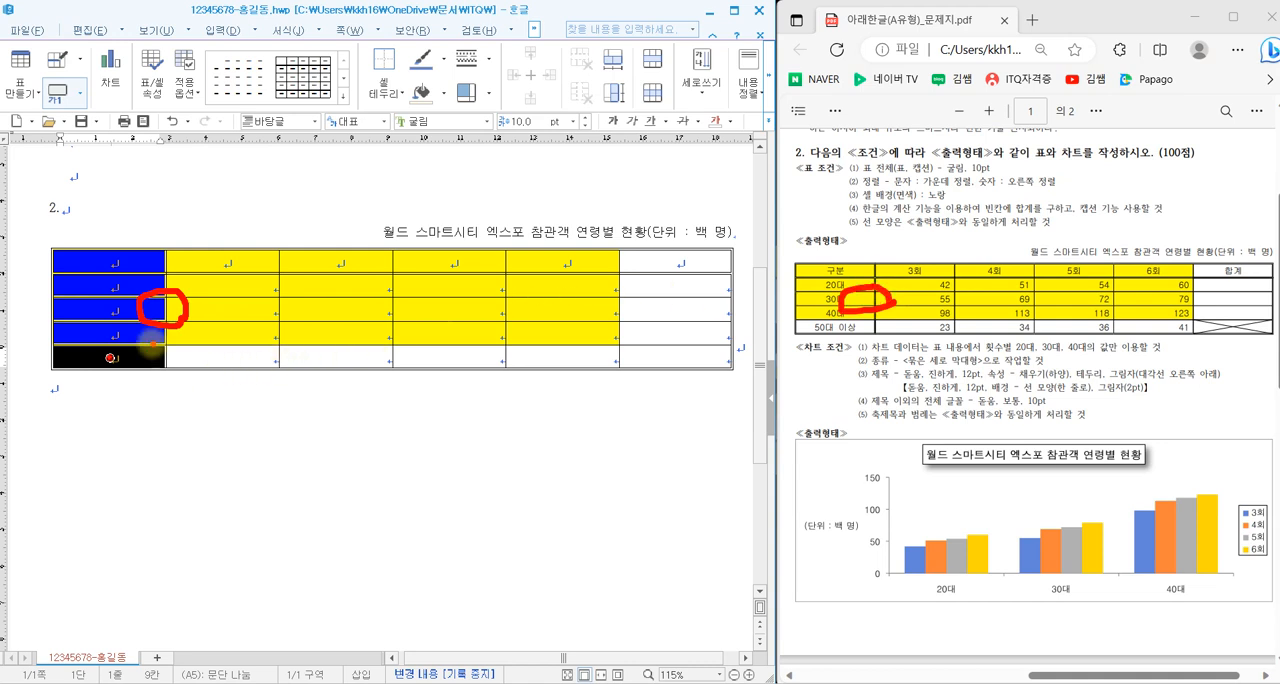
key("l")
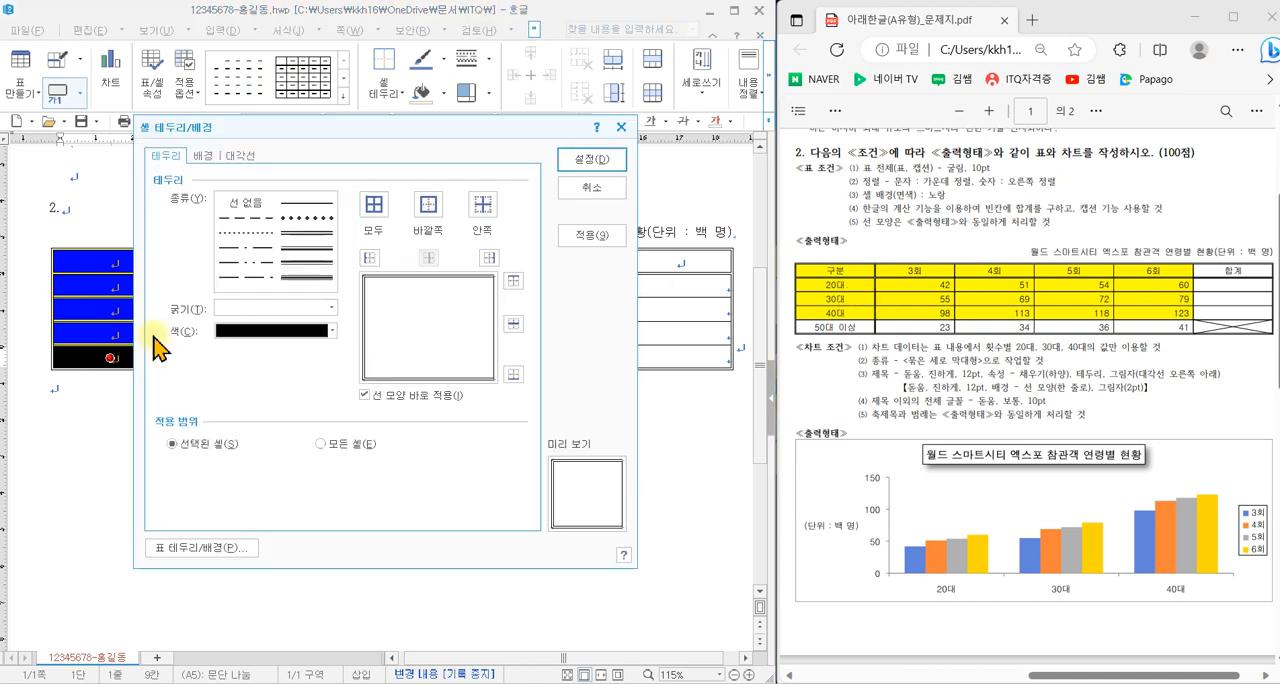
left_click(296, 238)
left_click(296, 238)
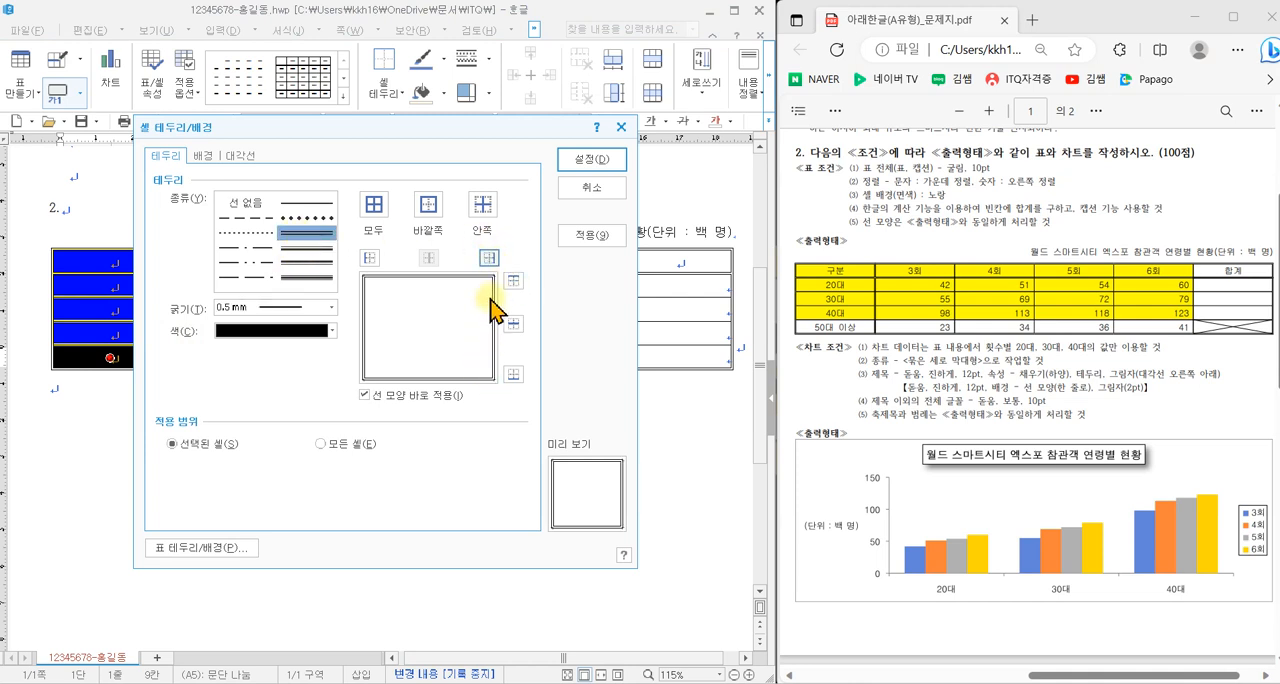
left_click(585, 159)
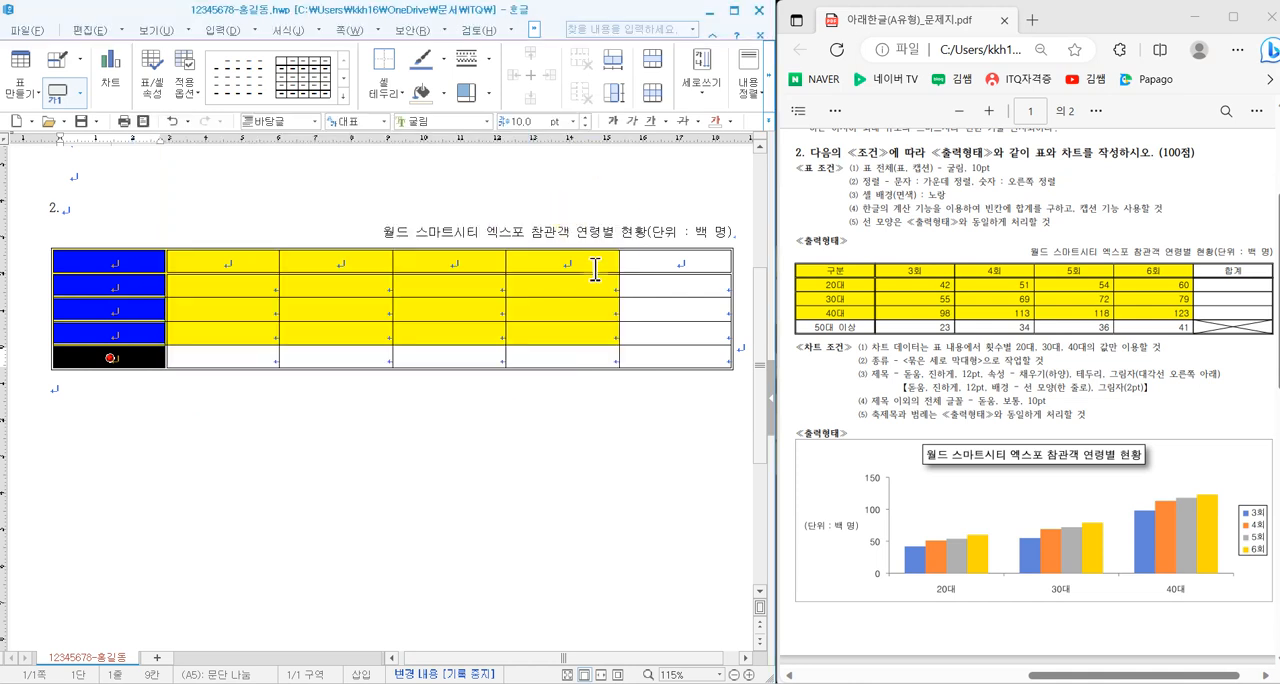
- Add both the \ and / diagonal lines to the last cell of the table's bottom row to form an X
left_click(650, 353)
key("F5")
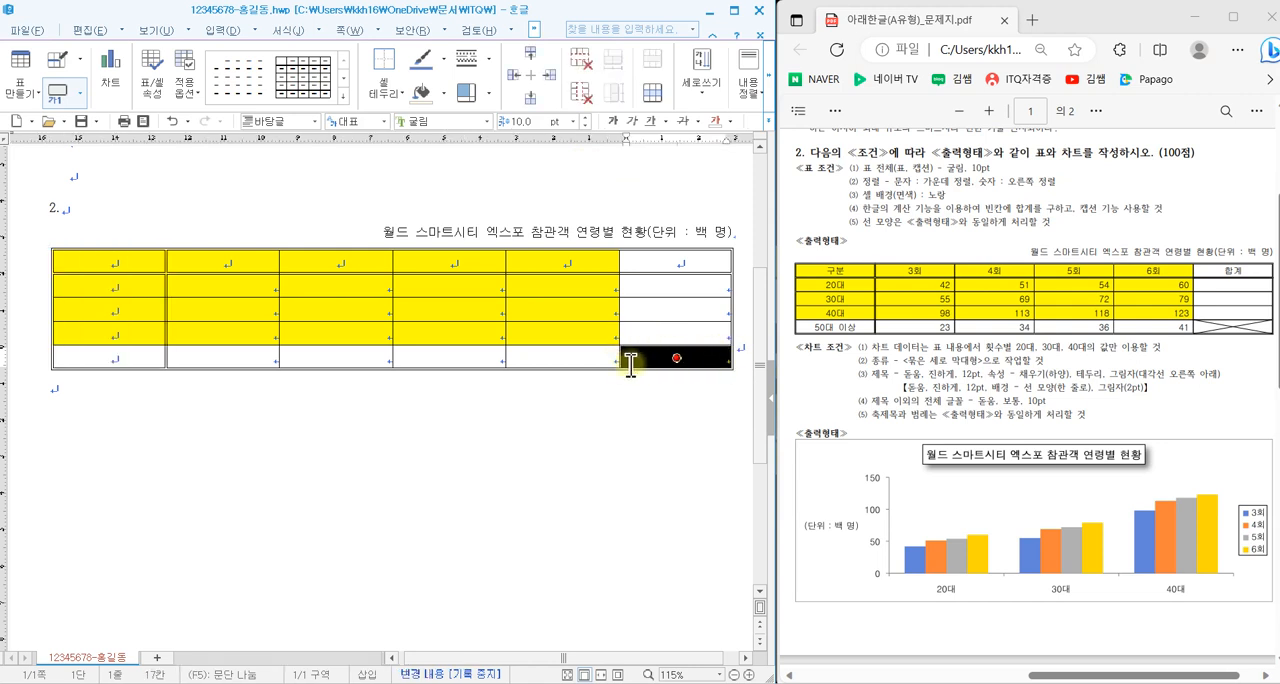
key("l")
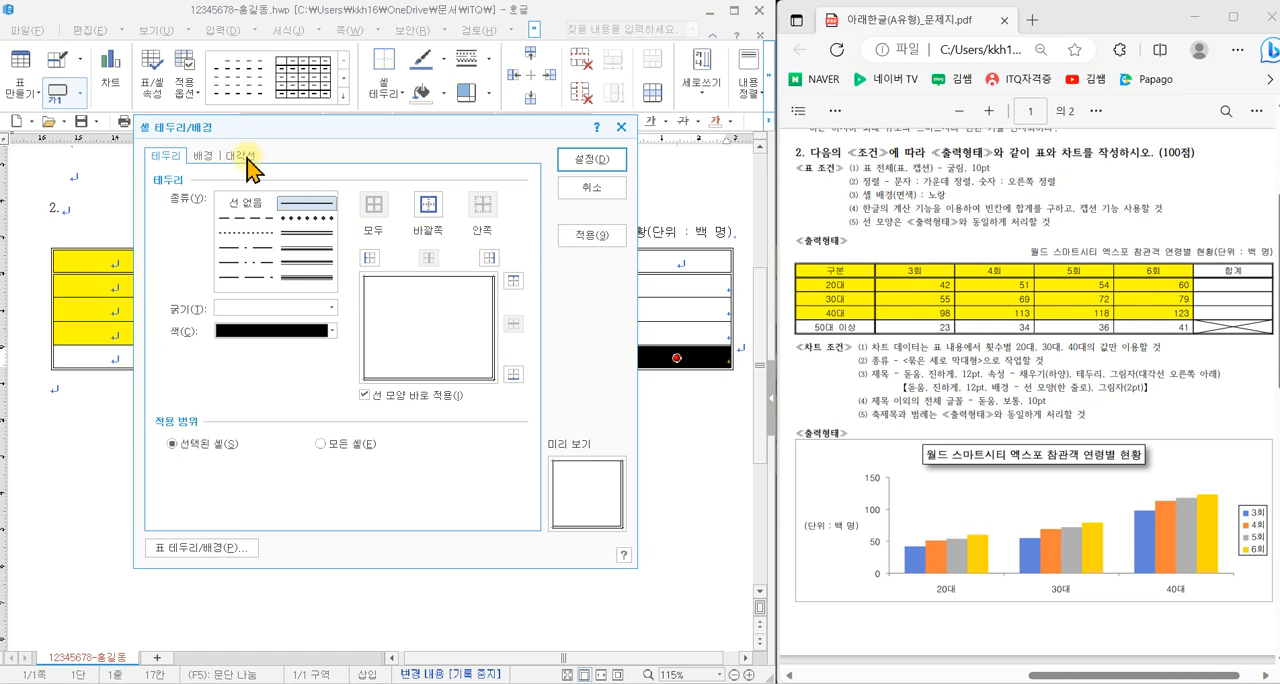
left_click(245, 157)
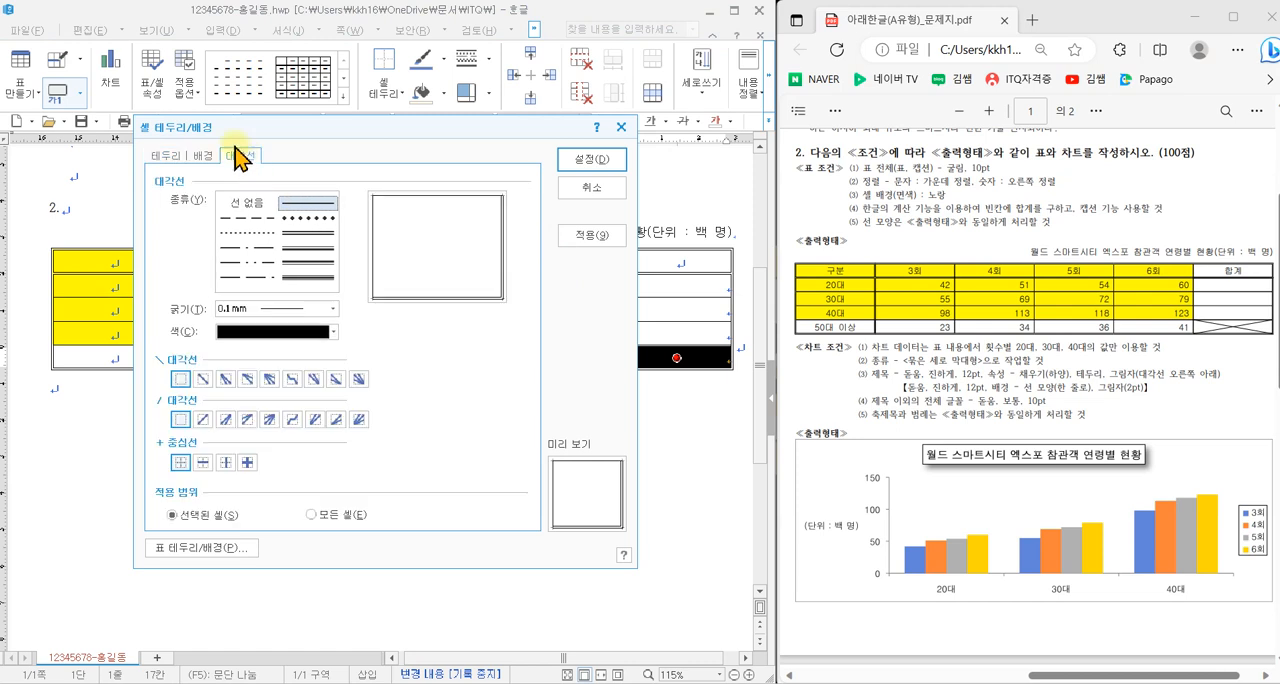
left_click(204, 379)
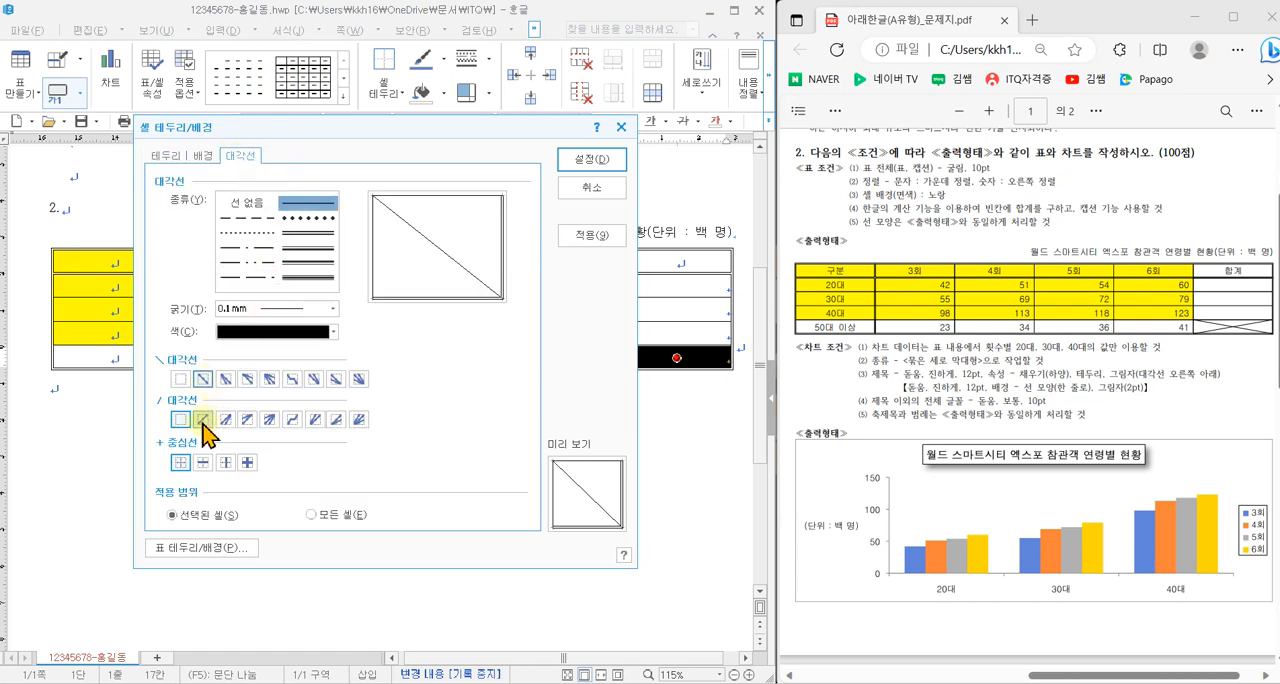
left_click(204, 419)
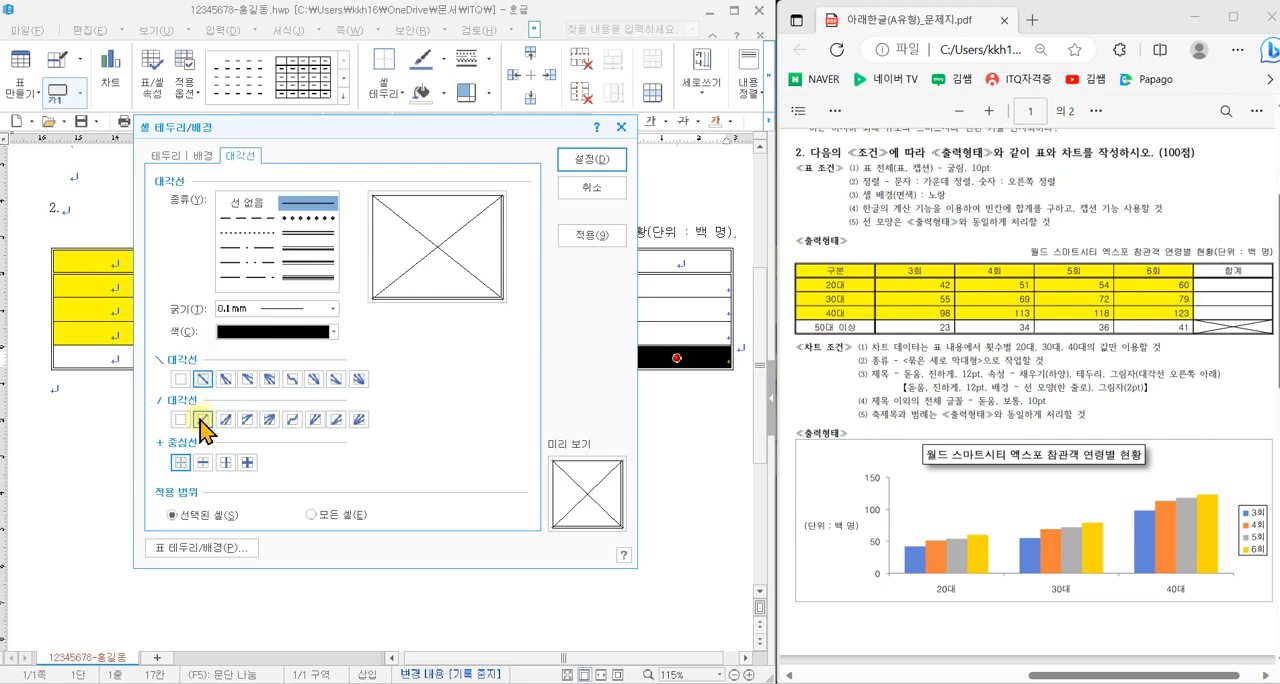
left_click(597, 160)
left_click(479, 432)
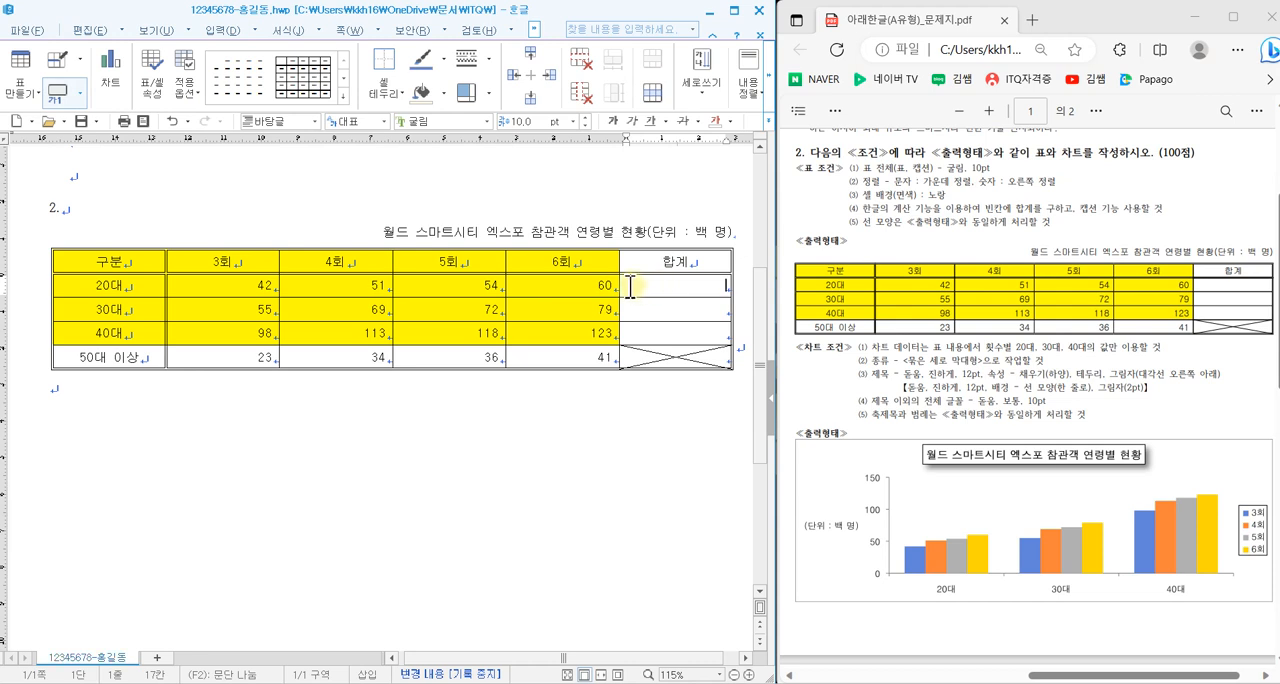
- Change the 20대 row's 3회 value to 4,200 with a thousands comma
left_click(270, 287)
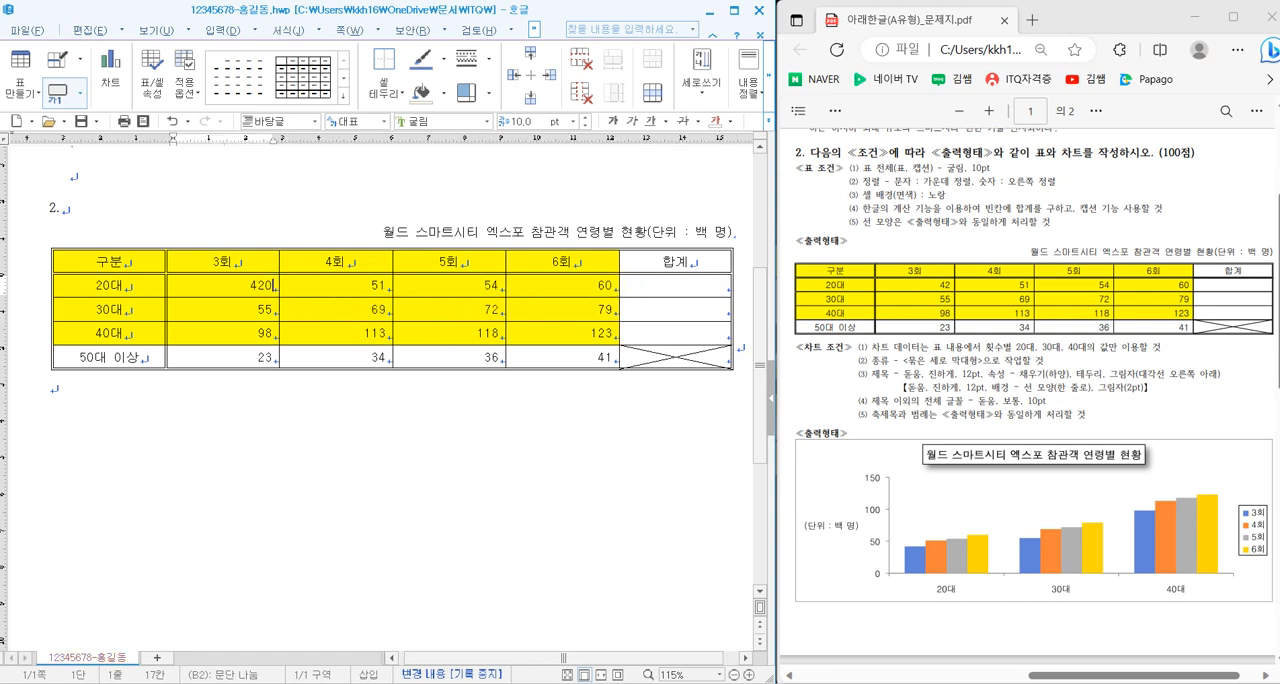
key("Left")
key("Left")
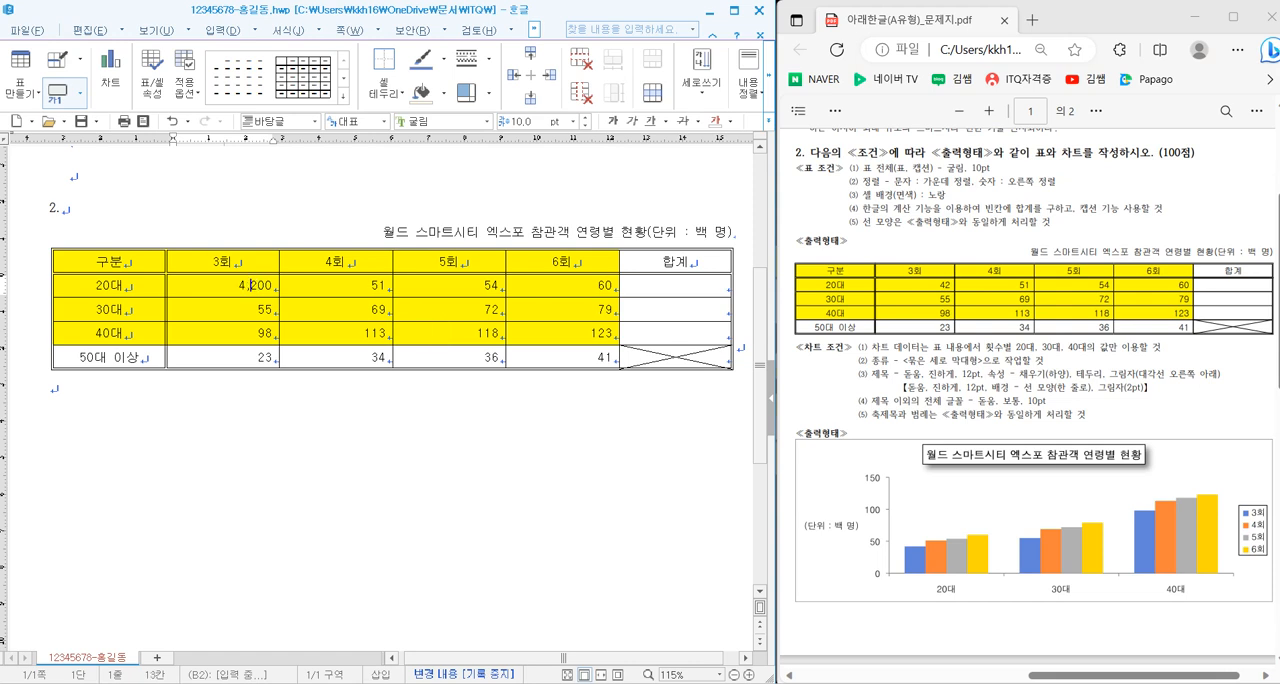
- Add 1,000-unit separators (자릿점 넣기) to all number cells from the 3회 to the 6회 column
left_click_drag(255, 287, 579, 357)
right_click(447, 309)
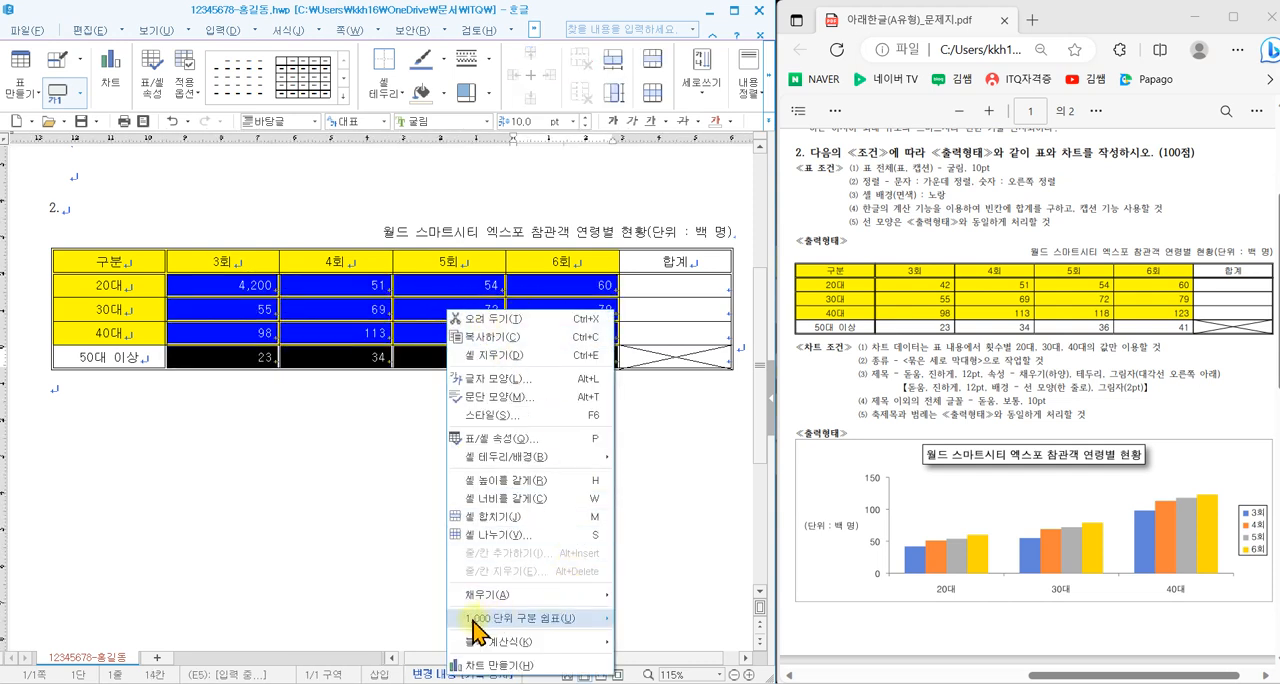
mouse_move(519, 628)
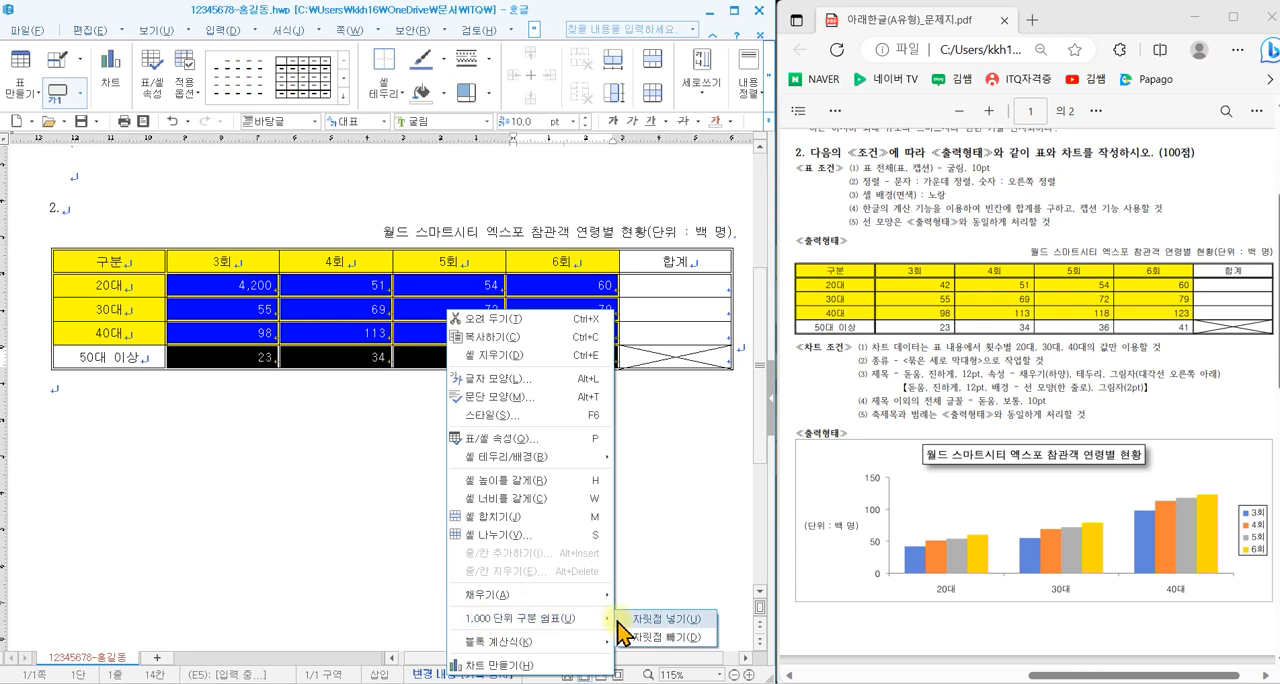
left_click(663, 621)
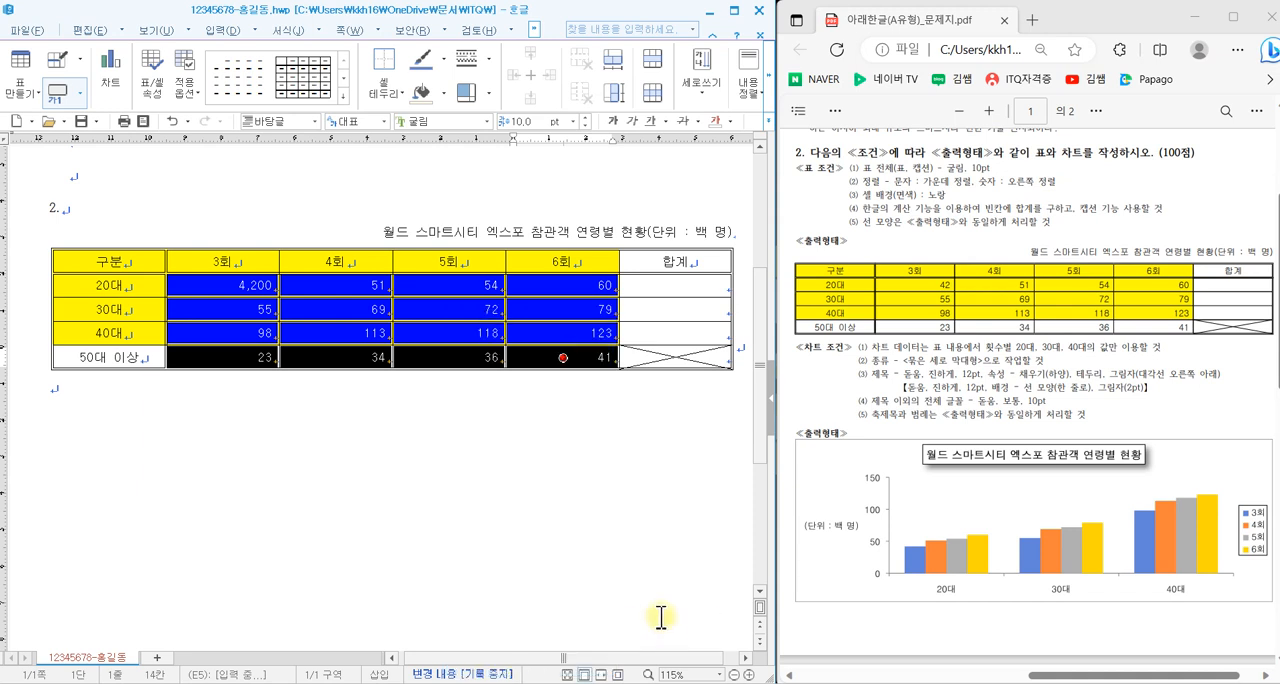
- Remove the 1,000-unit separators (자릿점 빼기) from the number cells and restore the 20대 row's 3회 value to 42
right_click(561, 309)
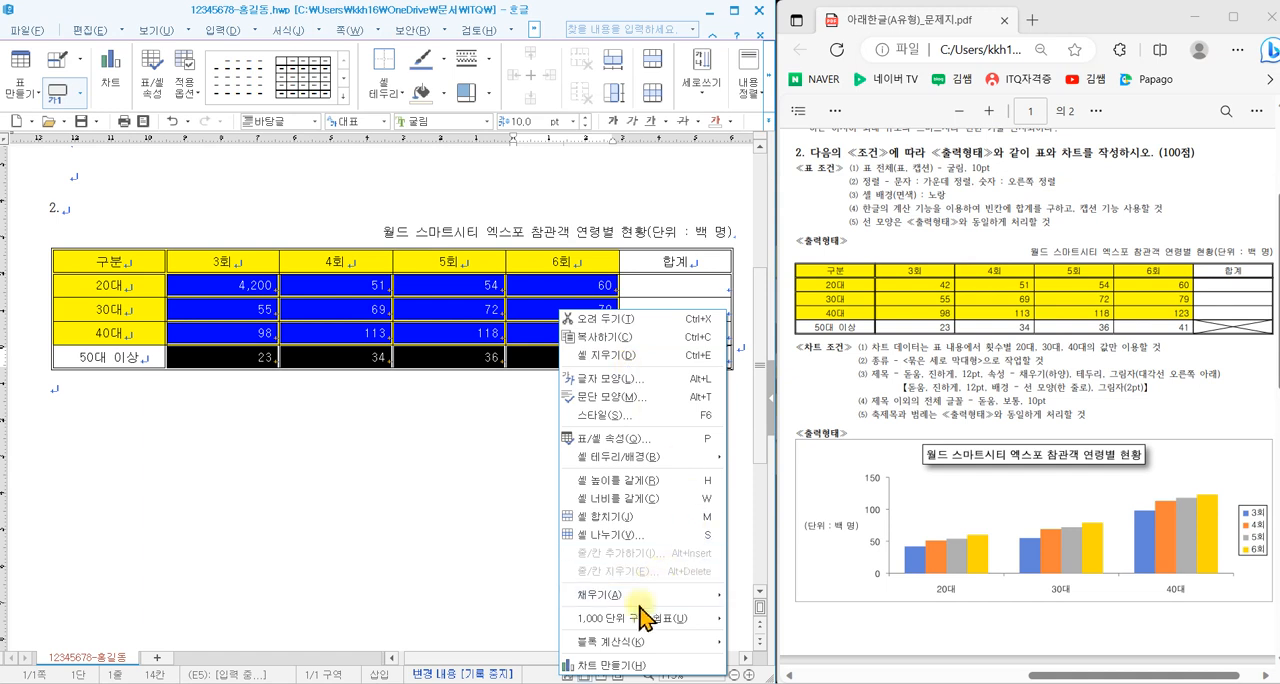
mouse_move(640, 618)
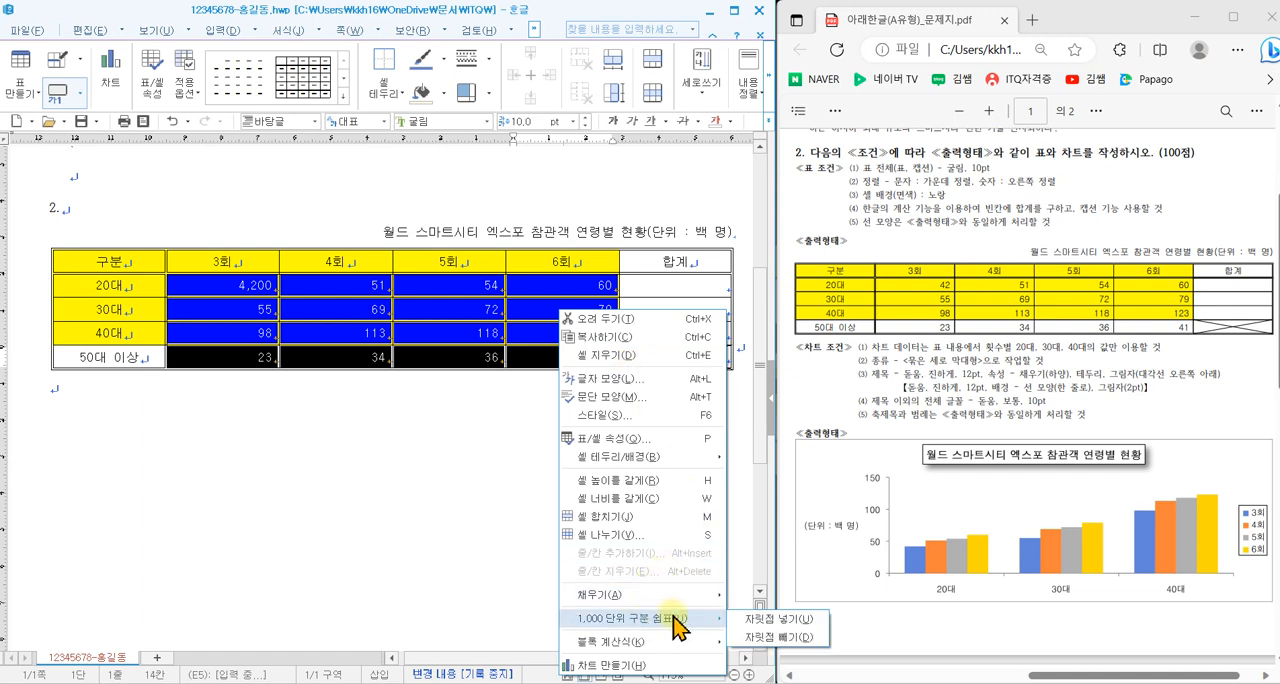
left_click(766, 637)
left_click(263, 286)
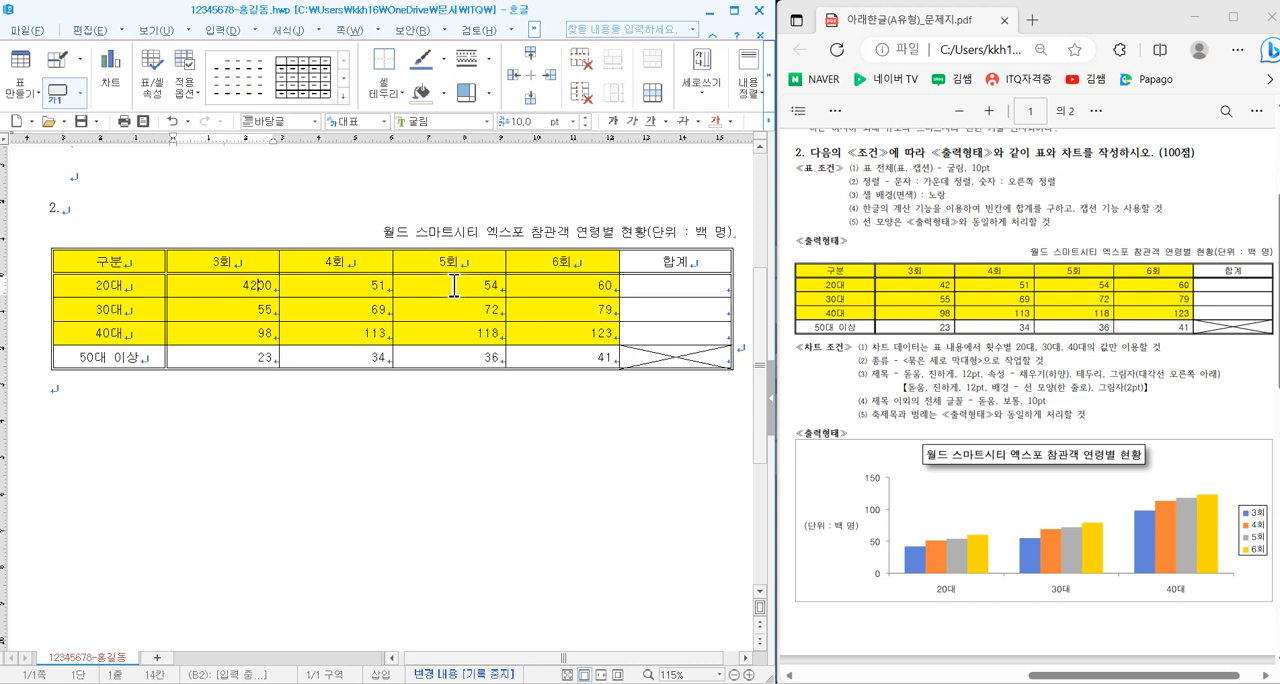
key("BackSpace")
key("BackSpace")
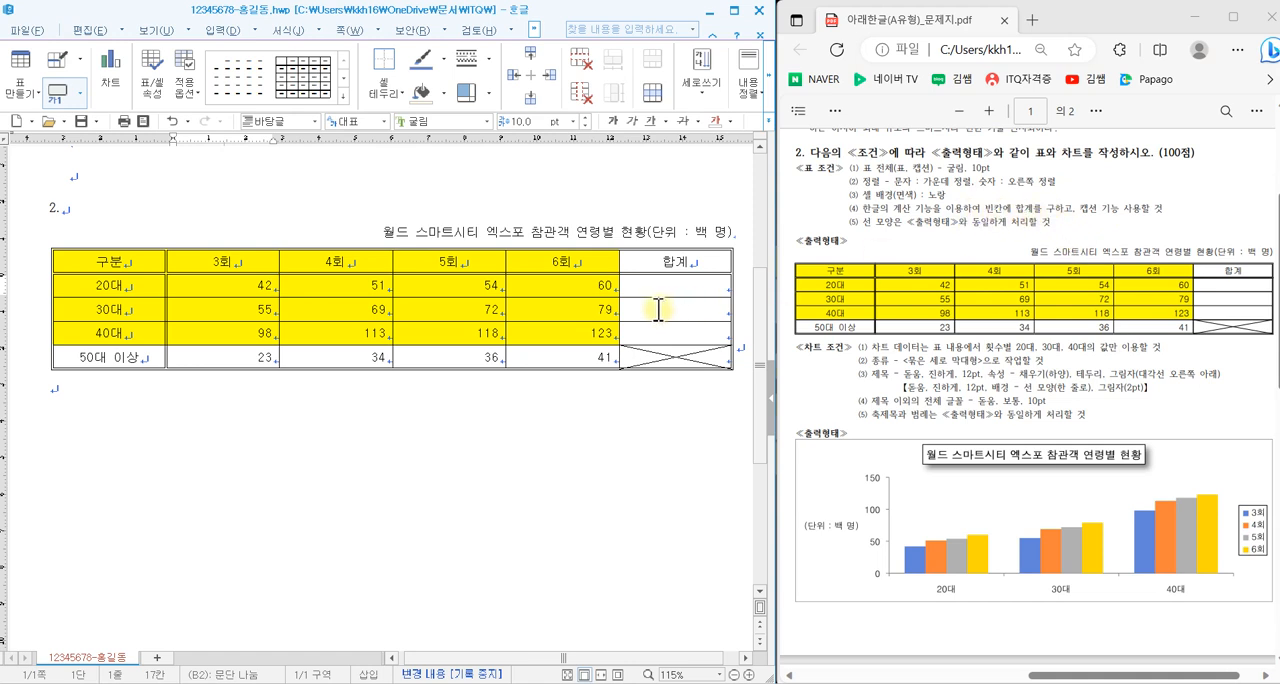
- Fill the 합계 cells of the 20대, 30대 and 40대 rows using 블록 합계 and save the document
left_click_drag(214, 278, 728, 345)
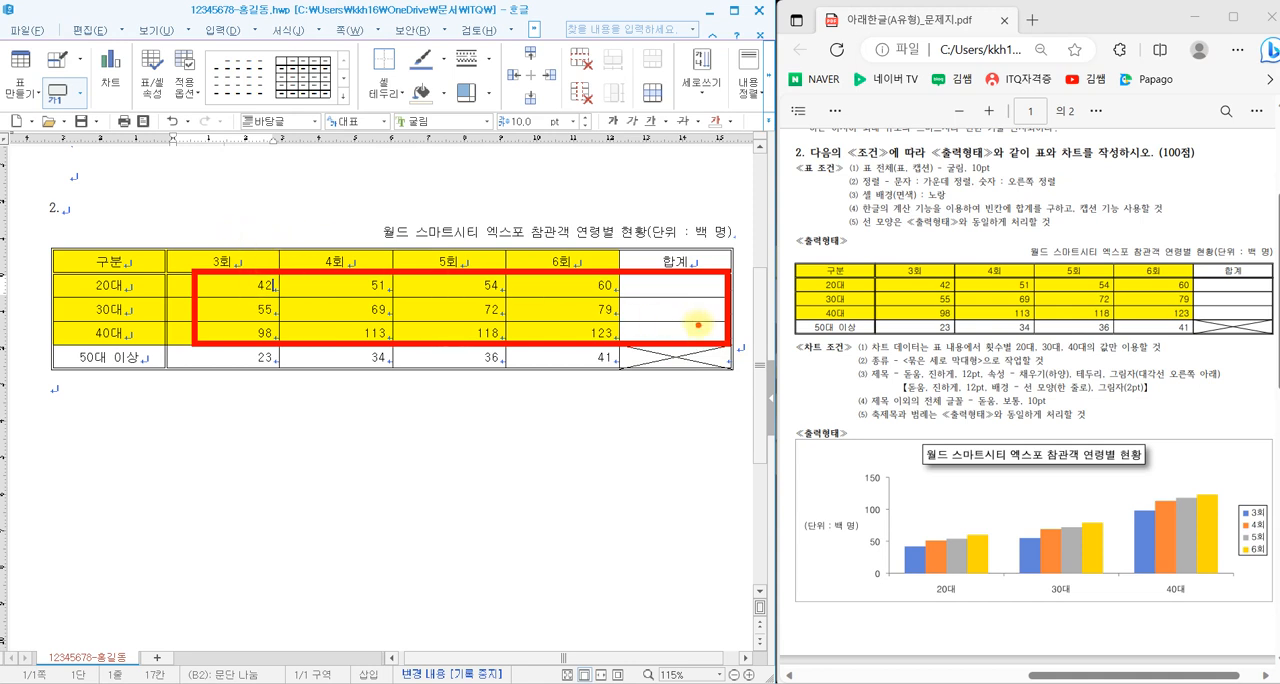
left_click(203, 252)
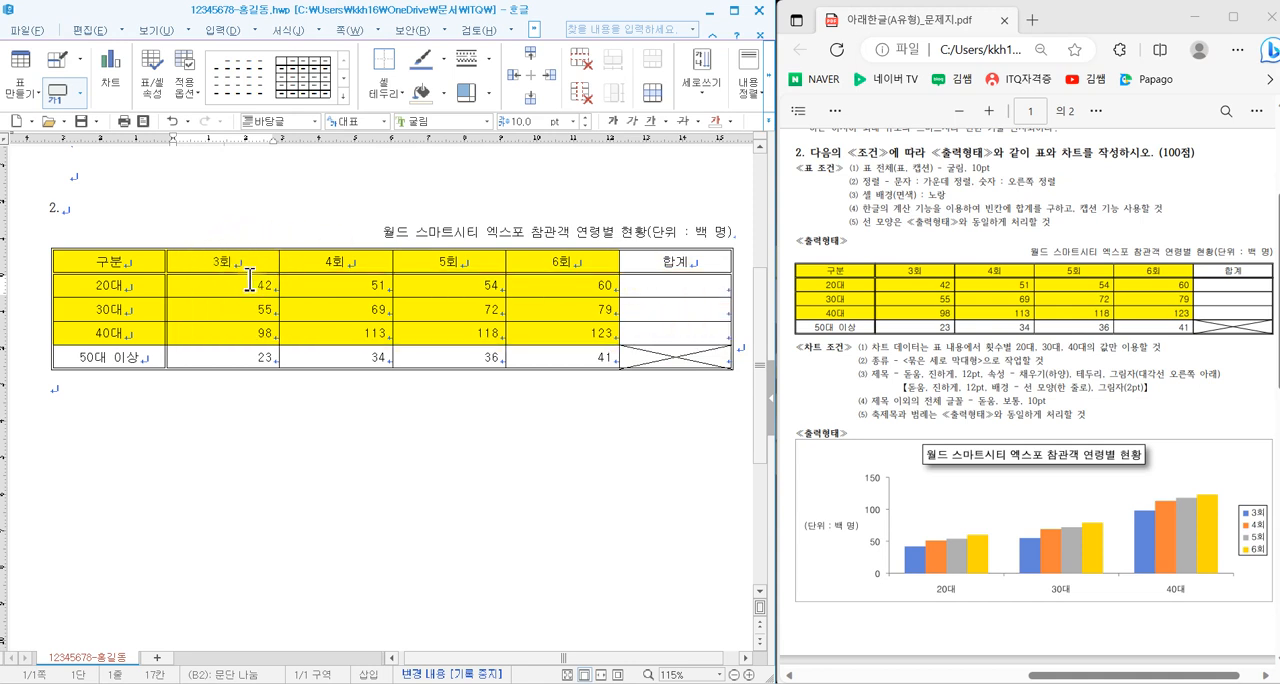
left_click_drag(245, 282, 686, 337)
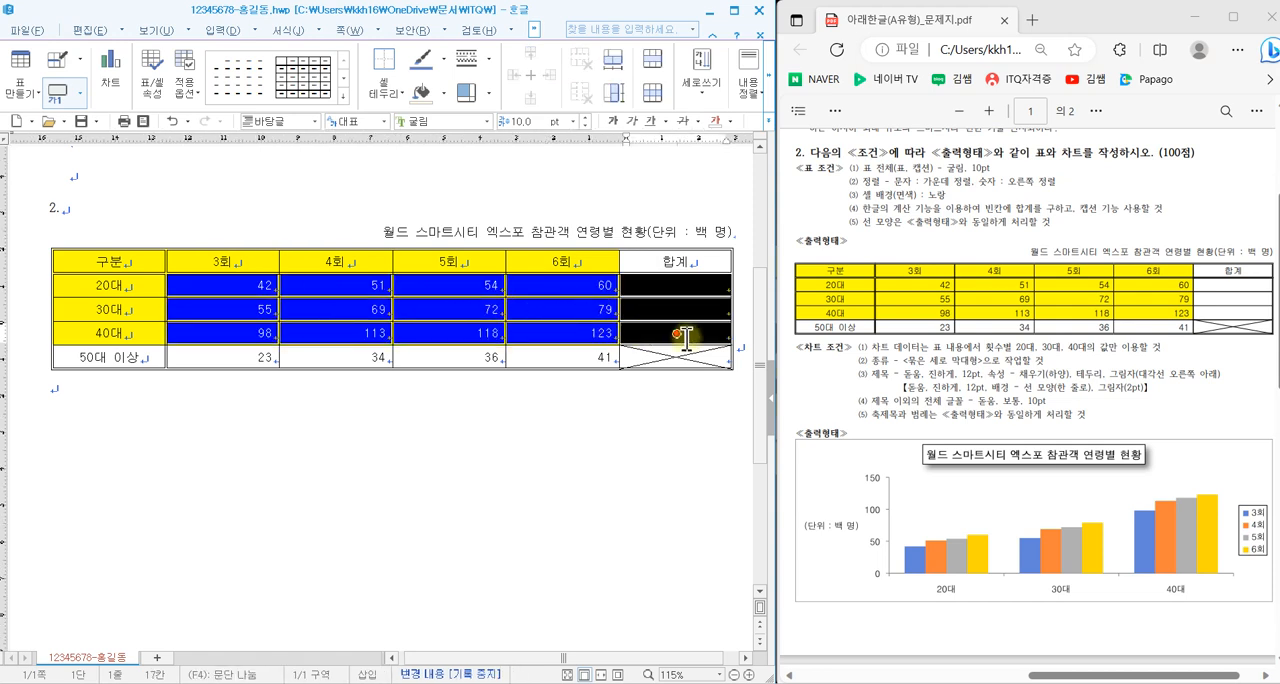
right_click(454, 304)
mouse_move(560, 643)
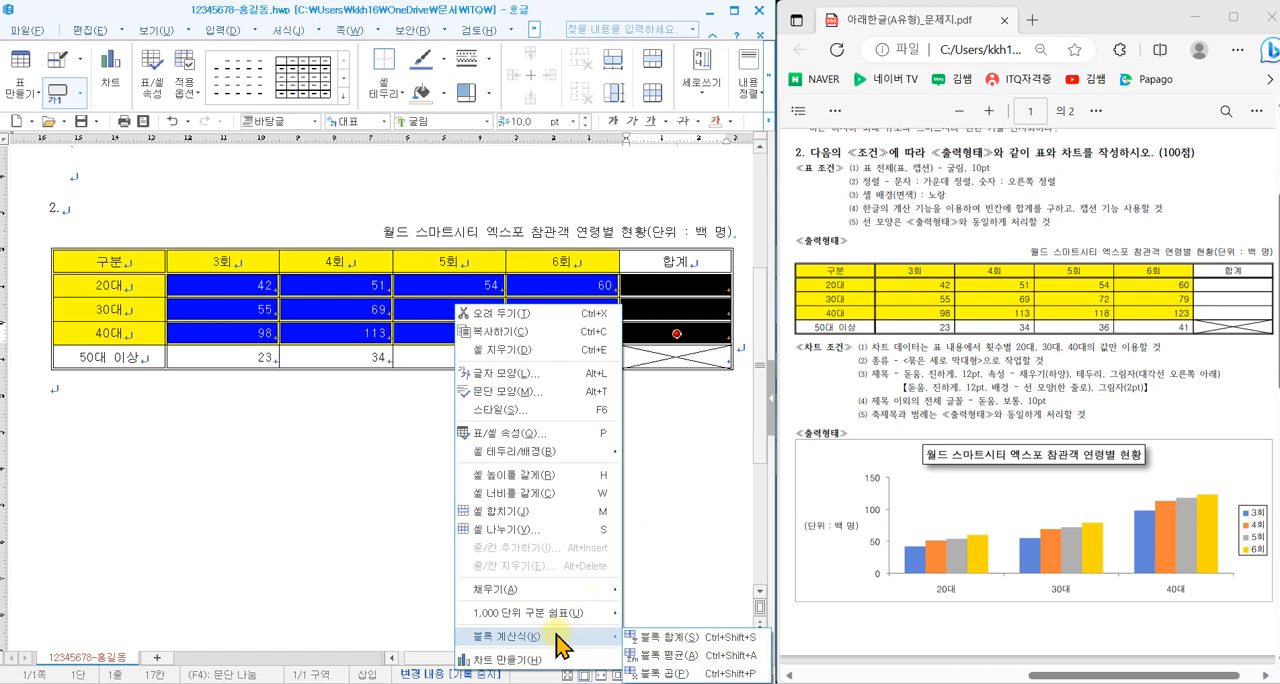
left_click(672, 638)
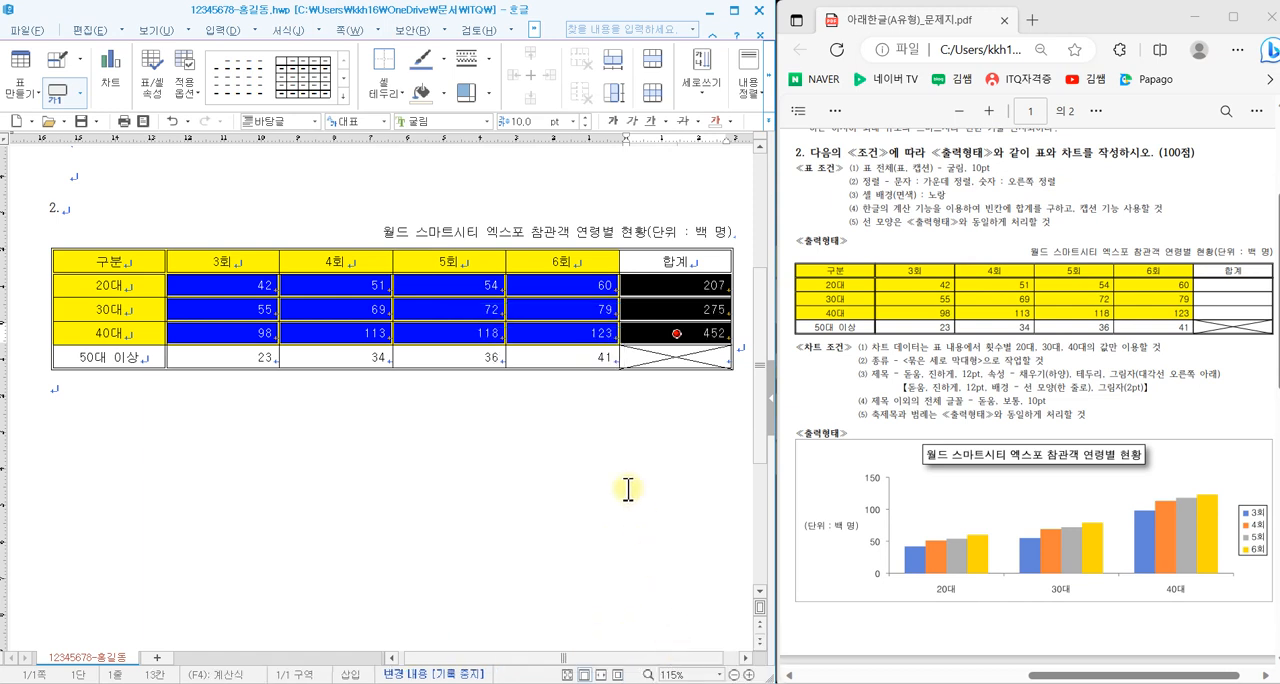
left_click(608, 450)
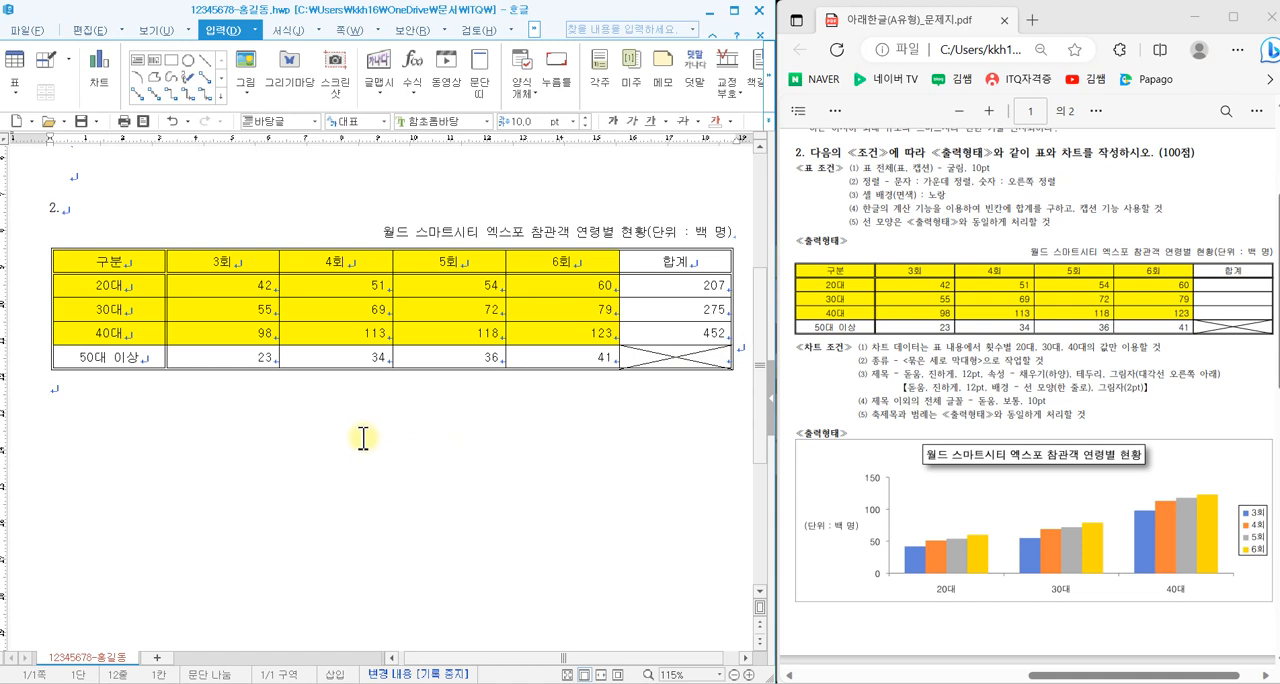
left_click(82, 122)
- Insert a chart from the table's 구분 to 6회 columns, covering the header and the 20대, 30대 and 40대 rows
left_click(127, 262)
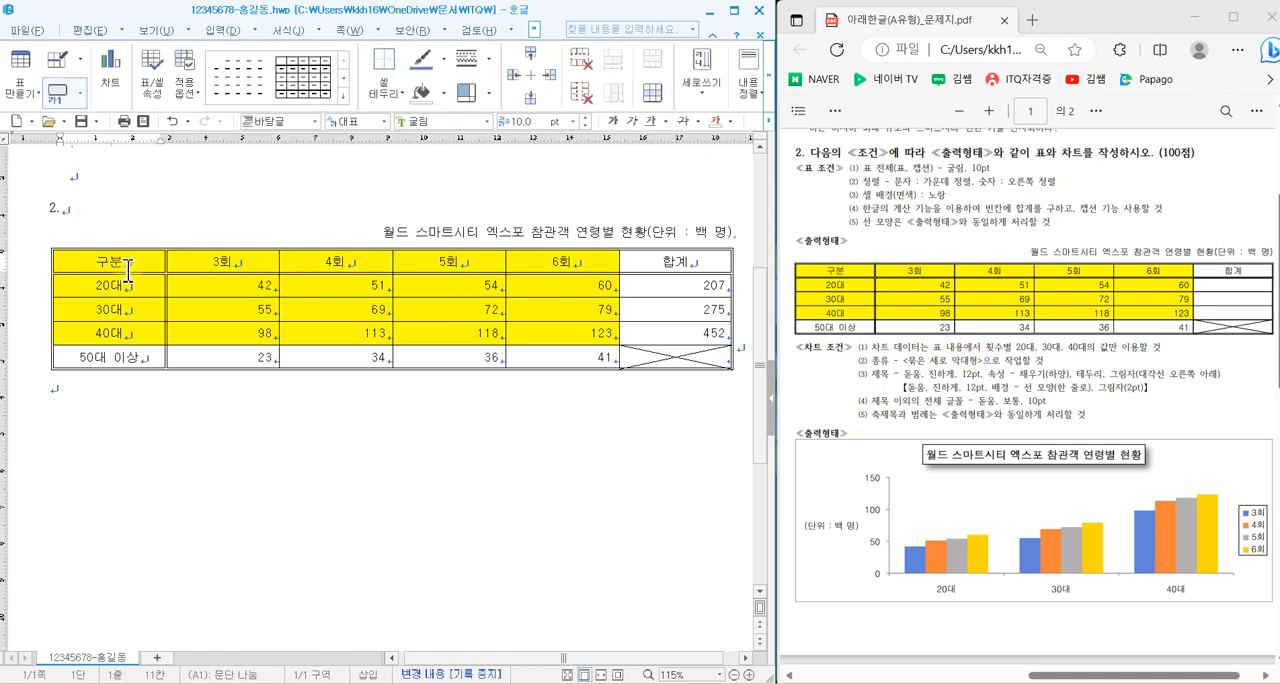
left_click_drag(127, 270, 556, 331)
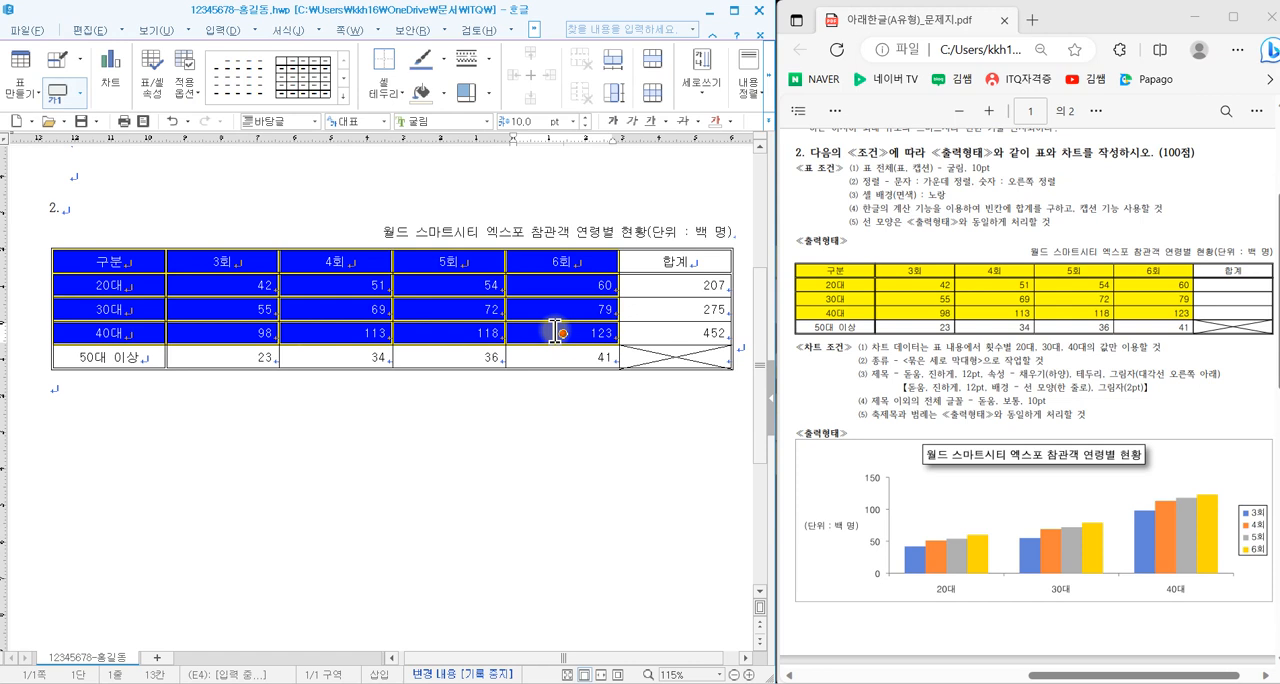
left_click(223, 31)
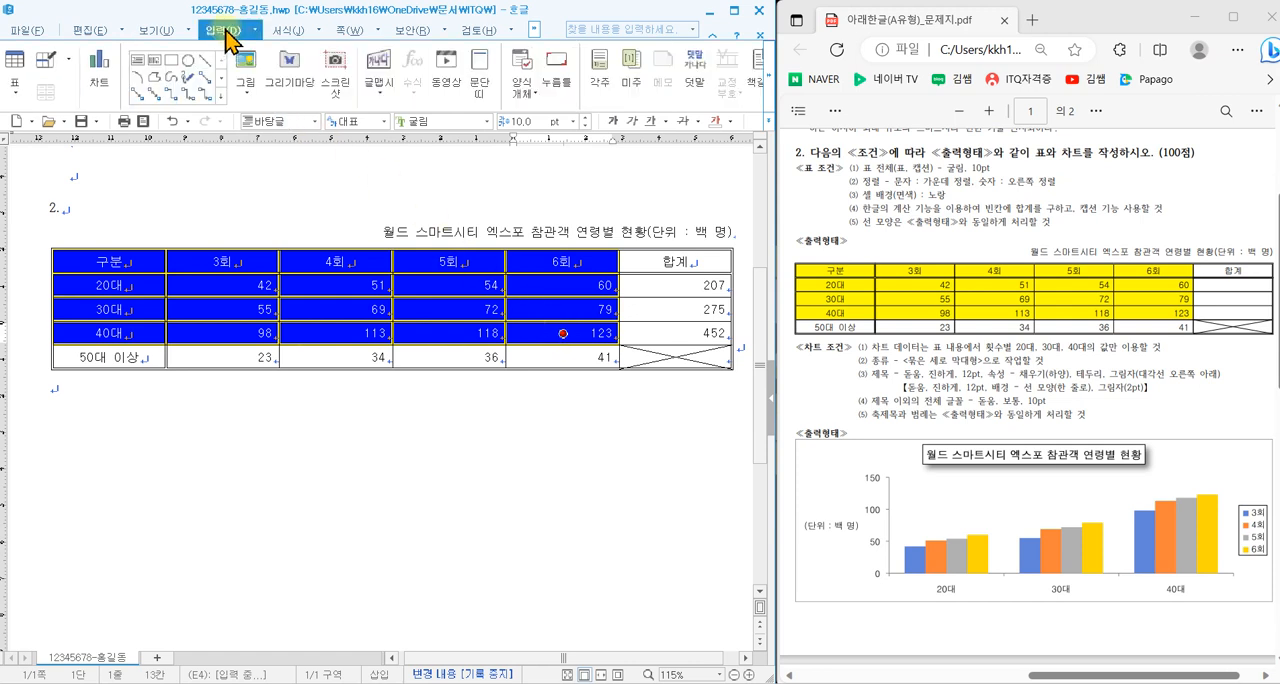
left_click(103, 70)
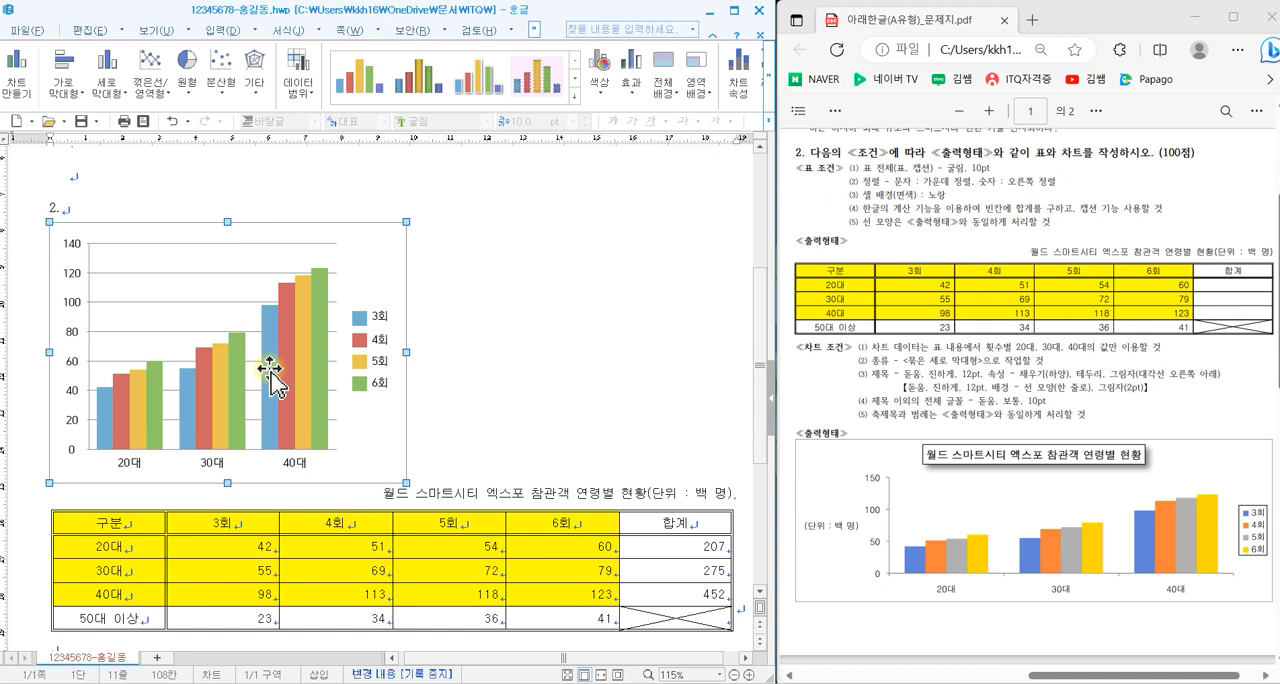
- Place the chart below the table with 글자처럼 취급 and widen it to the table's width, about 187 mm
left_click(770, 104)
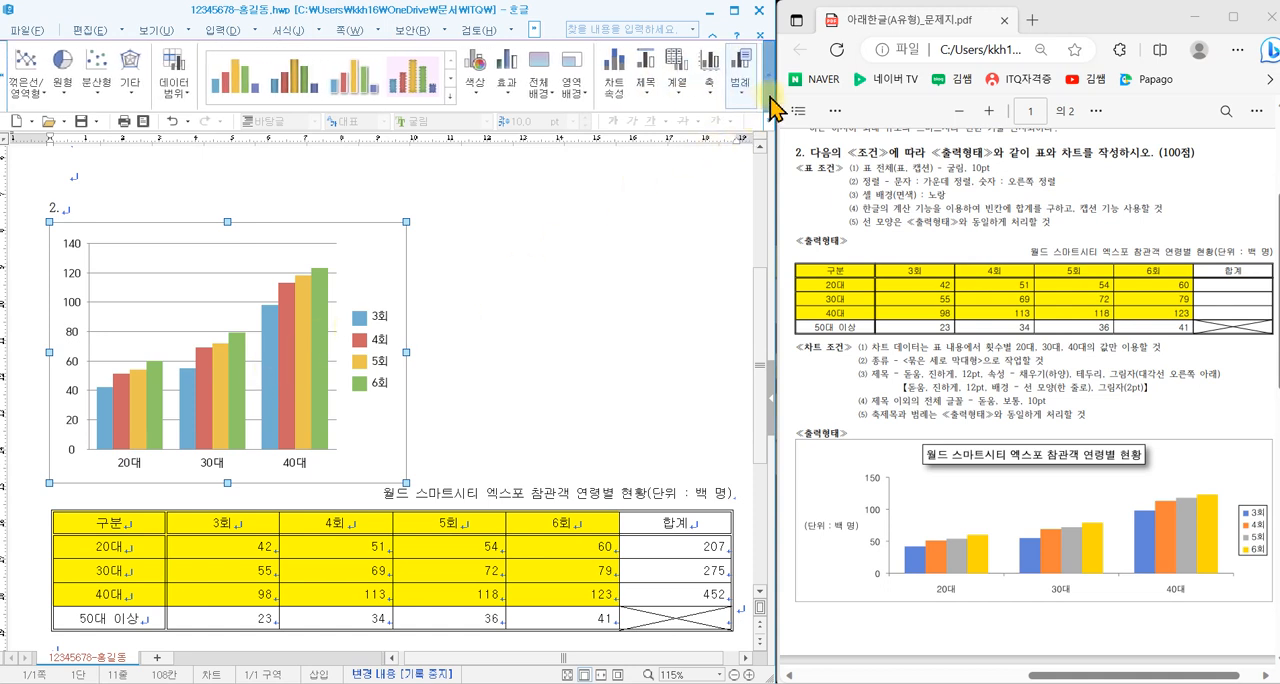
left_click(770, 104)
left_click(770, 104)
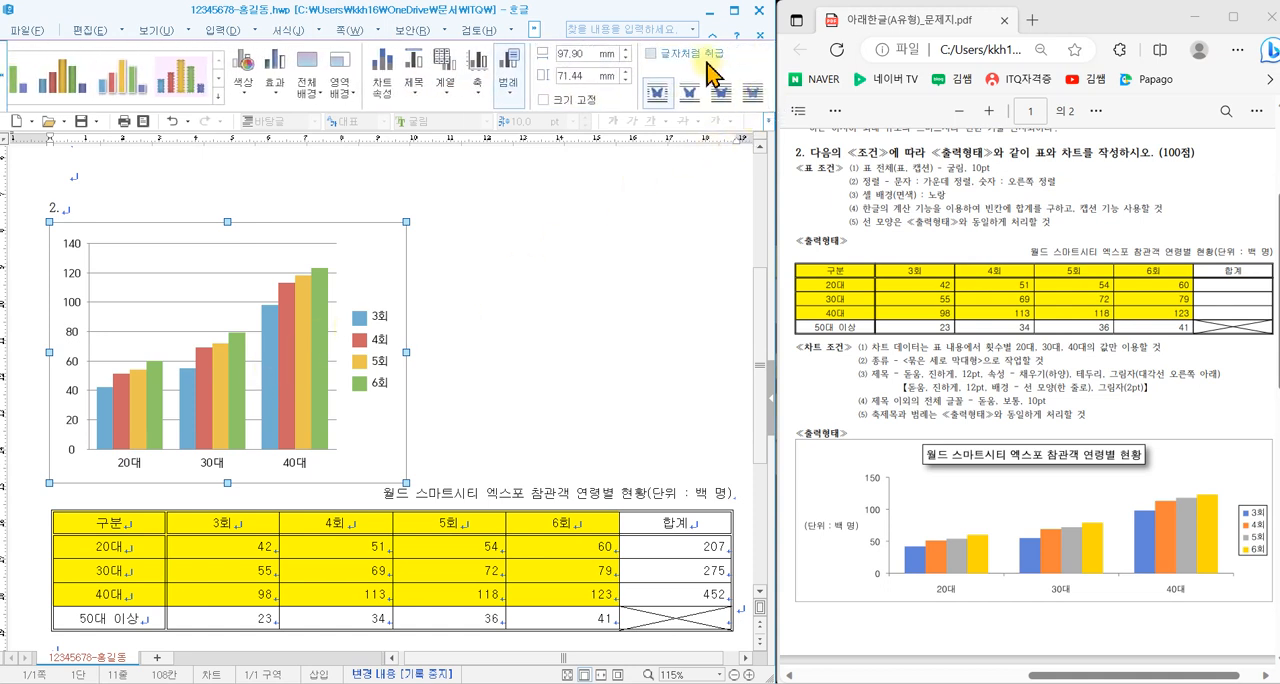
left_click(651, 54)
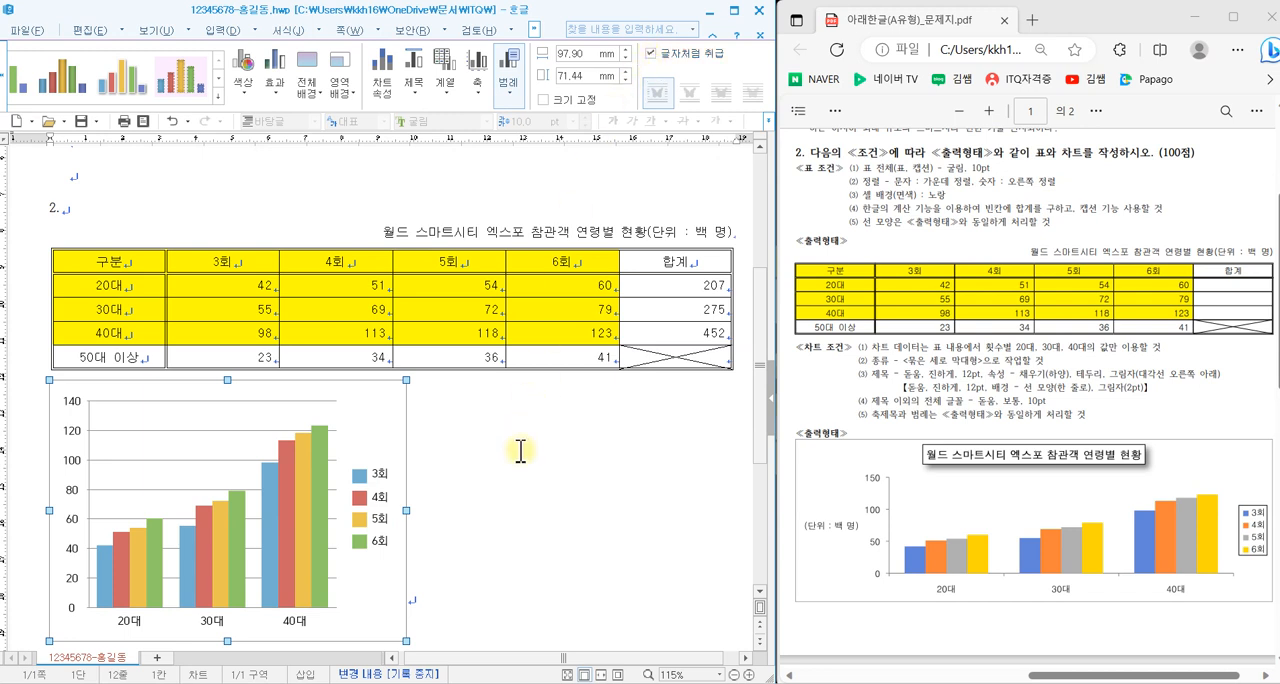
scroll(526, 473, "down", 1)
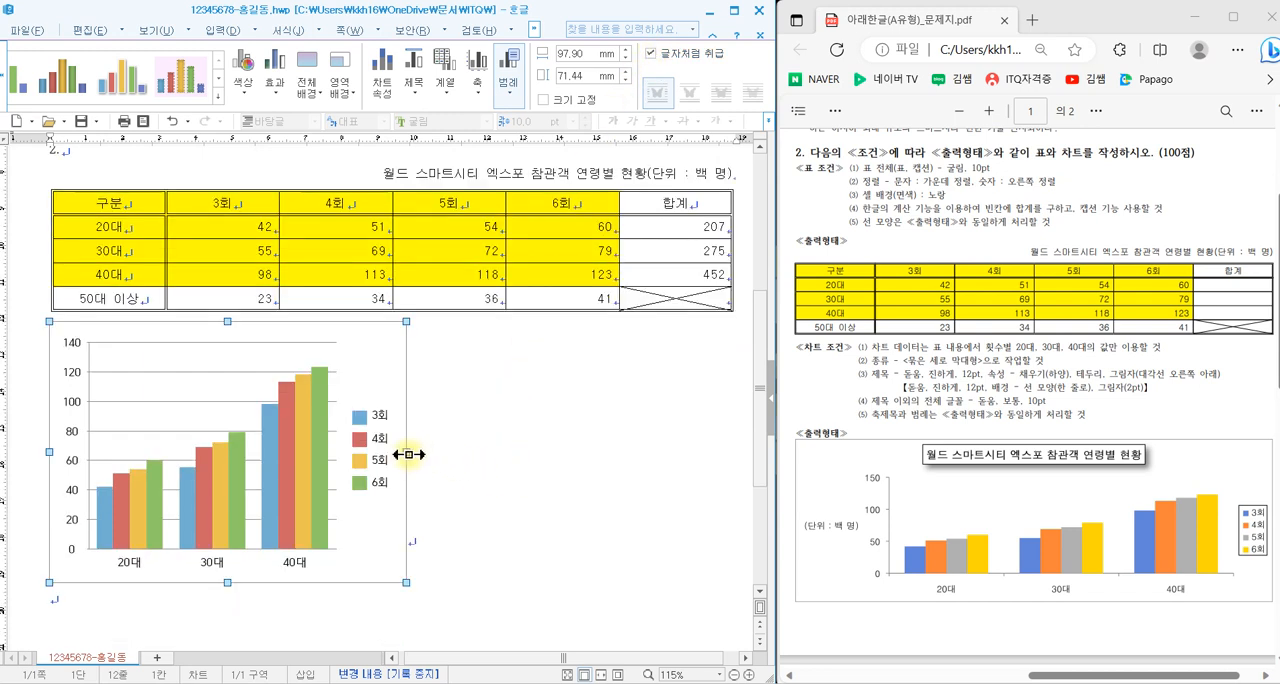
left_click_drag(406, 454, 732, 459)
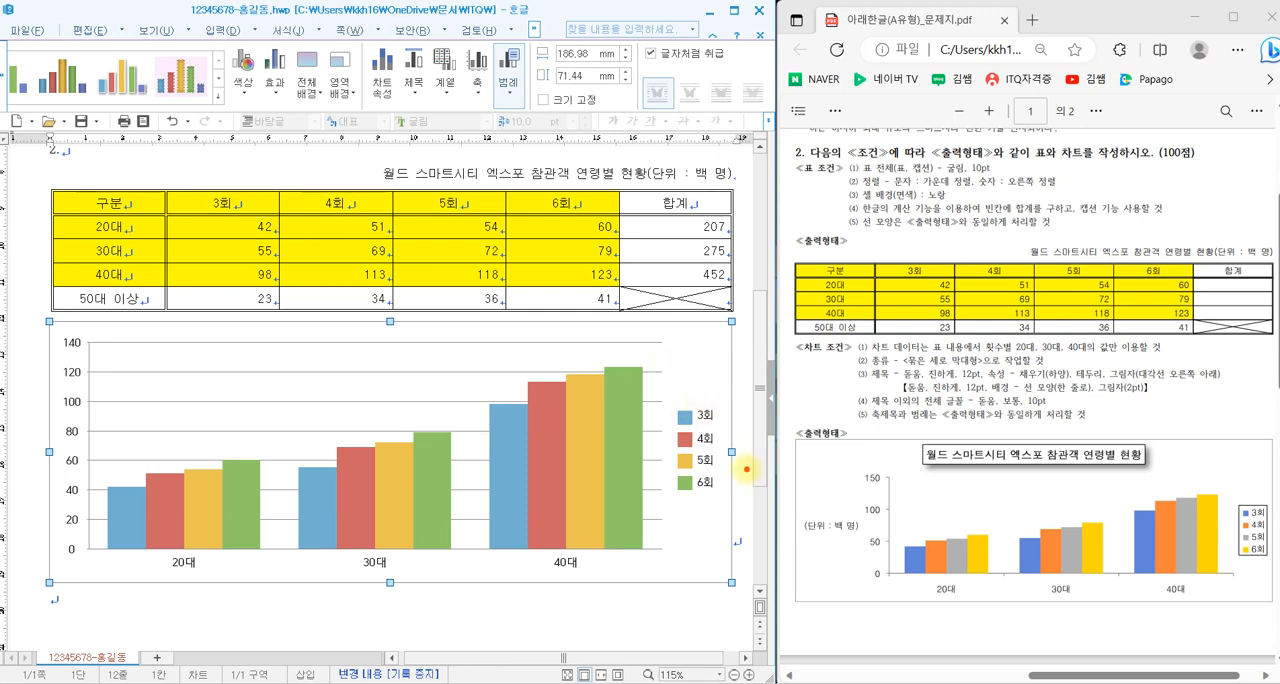
mouse_move(742, 468)
left_mouse_down()
mouse_move(717, 447)
mouse_move(735, 448)
left_mouse_up()
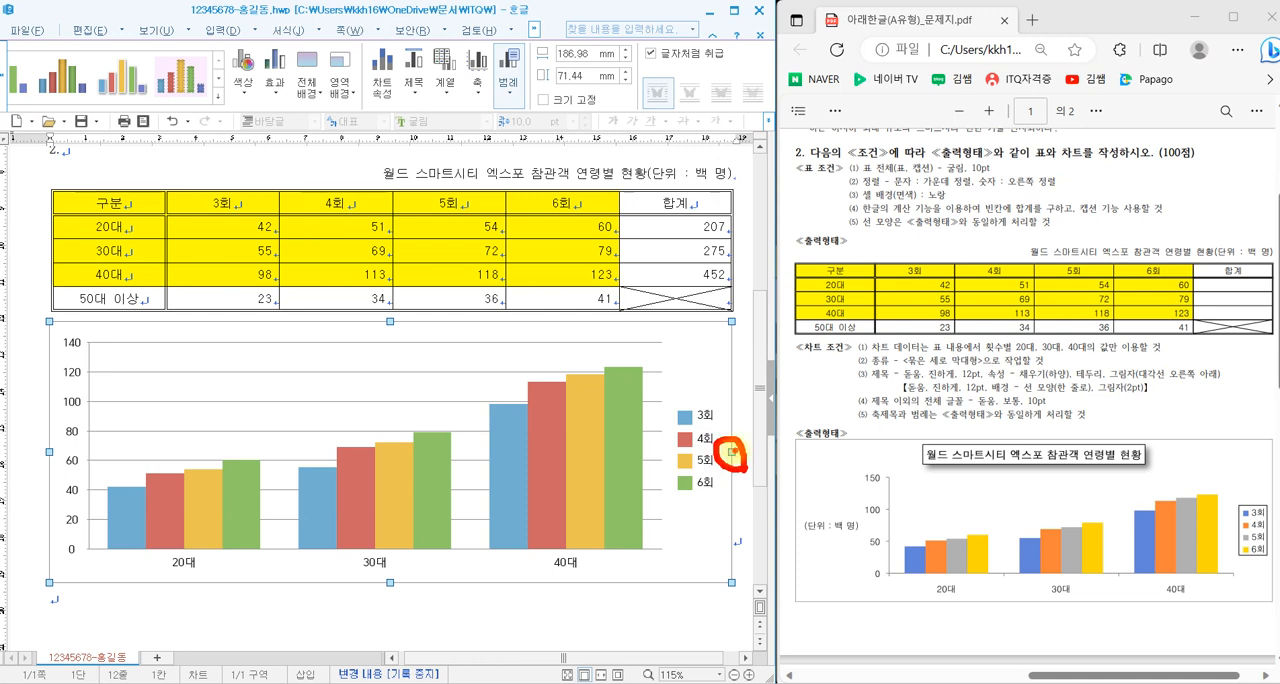
- Enter chart editing and go through the chart wizard to its last stage with 묶은 세로 막대형 and the 열 direction
right_click(688, 352)
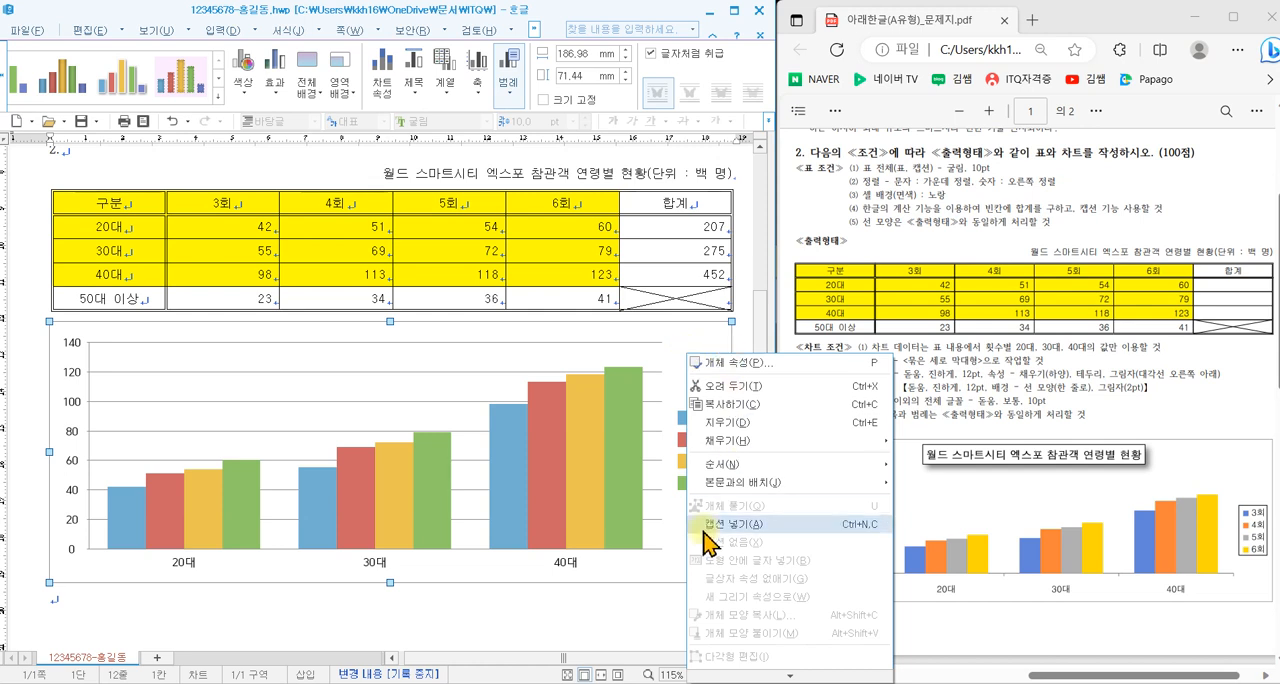
left_click(706, 342)
left_click(705, 346)
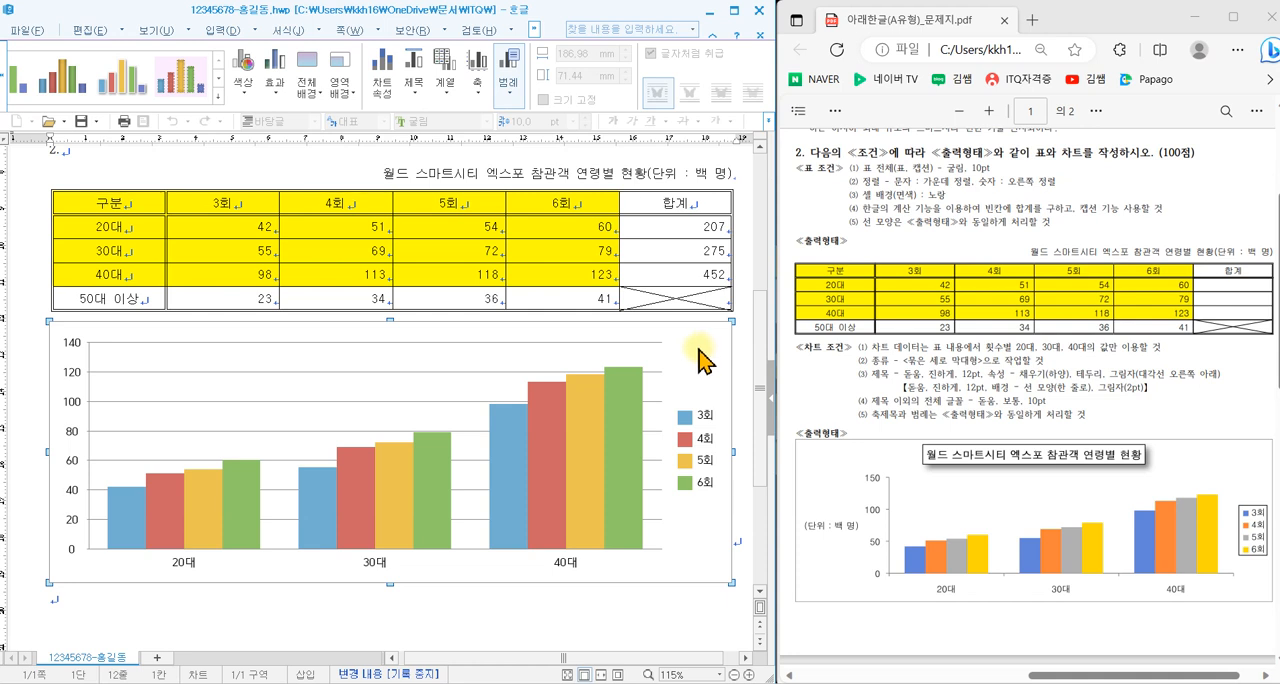
left_click_drag(720, 447, 740, 465)
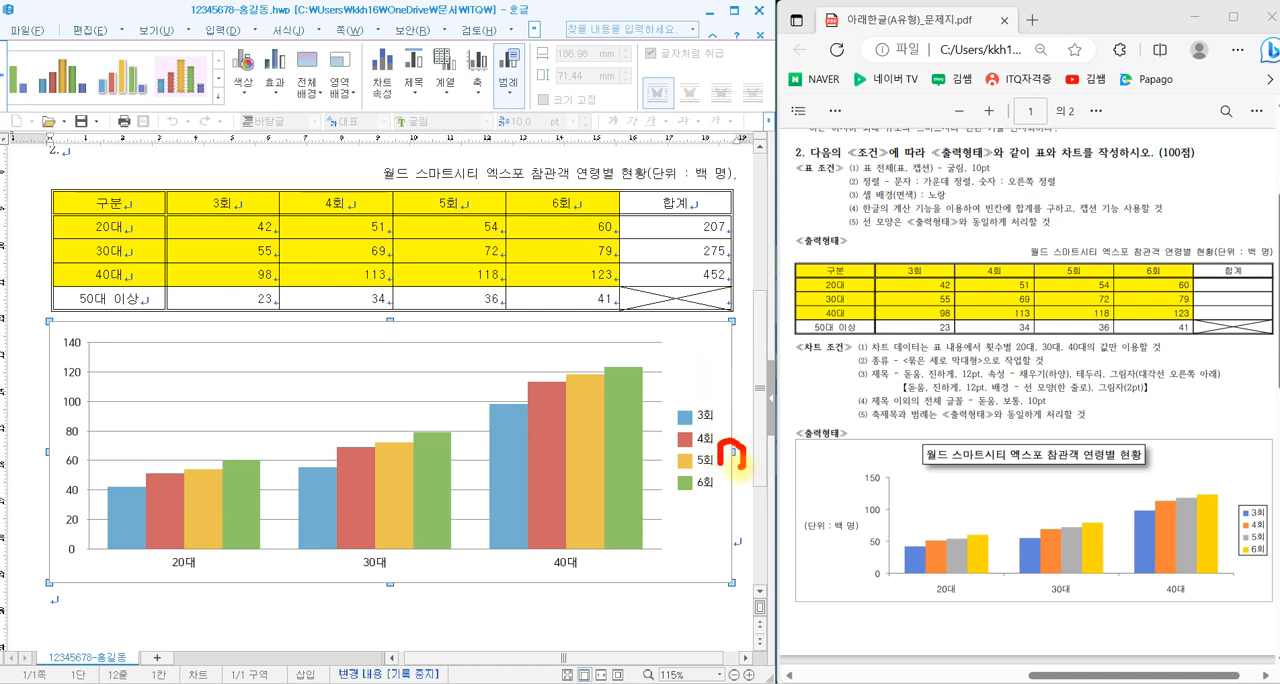
right_click(696, 357)
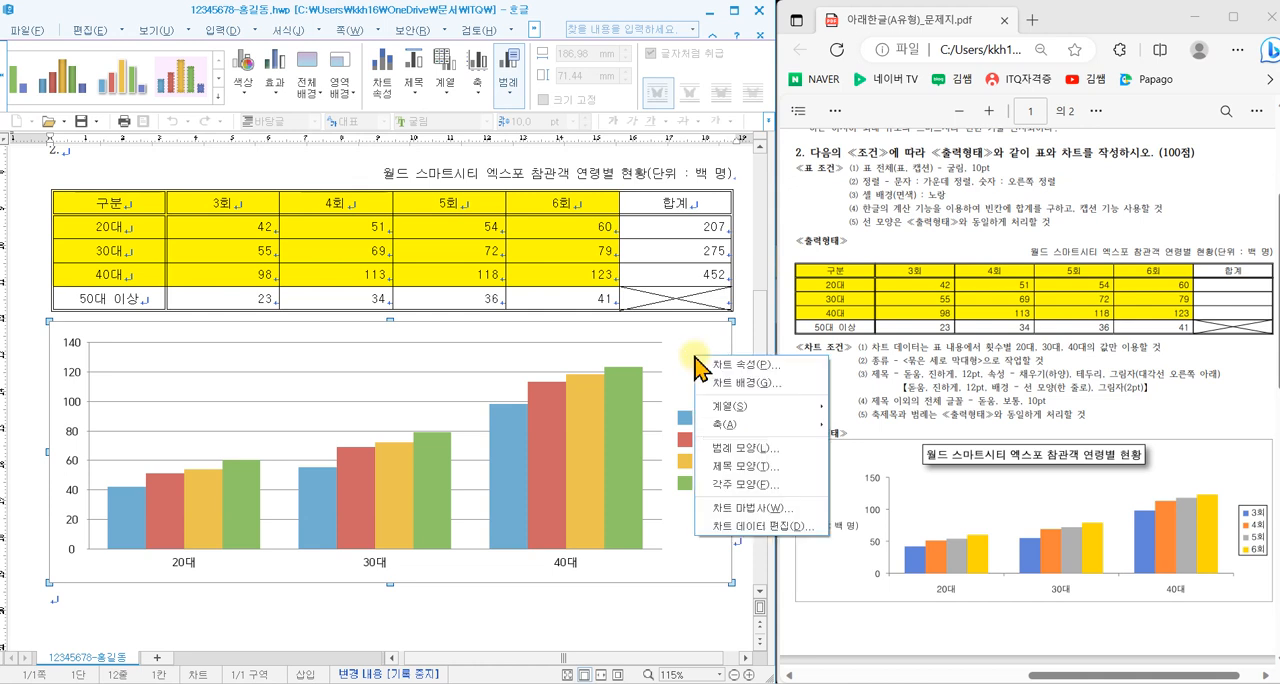
left_click(742, 518)
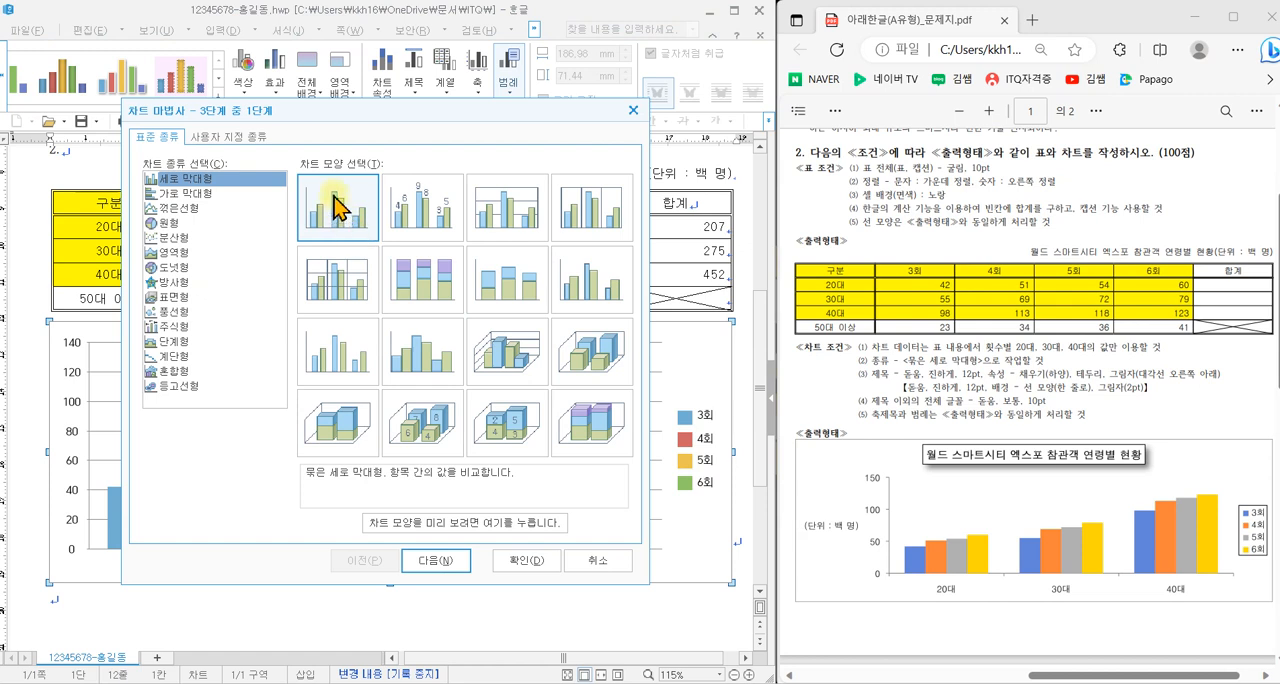
left_click(446, 562)
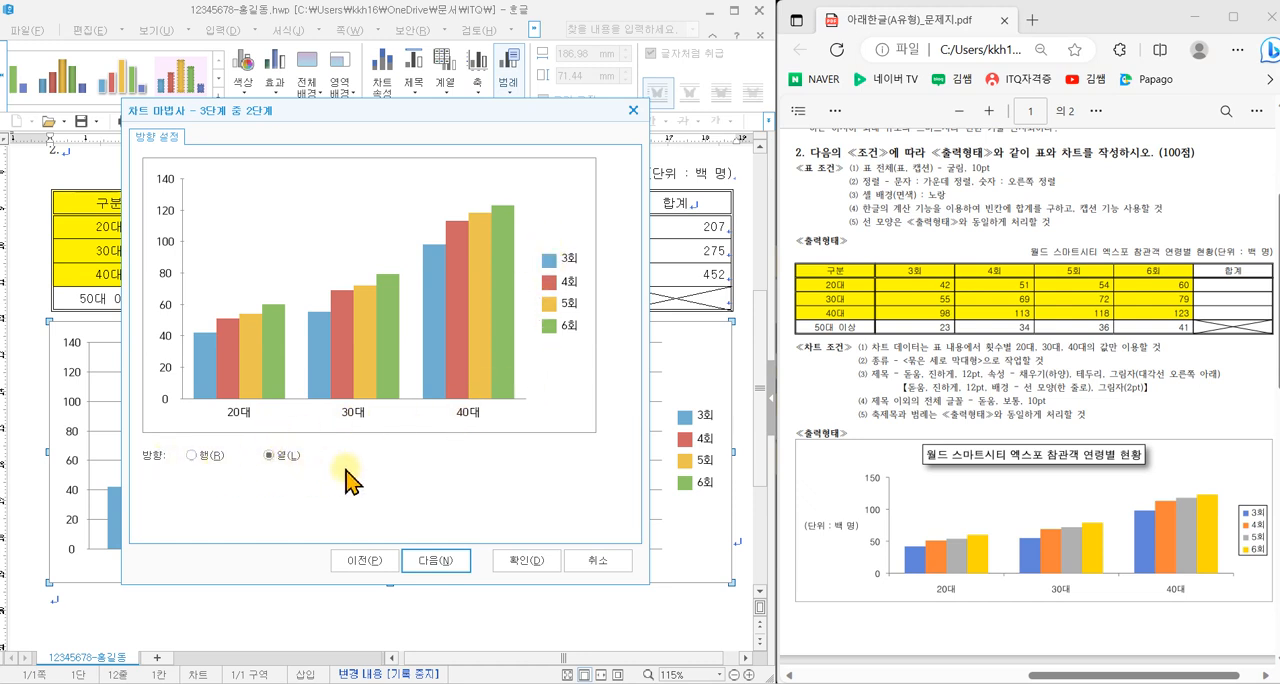
left_click(444, 564)
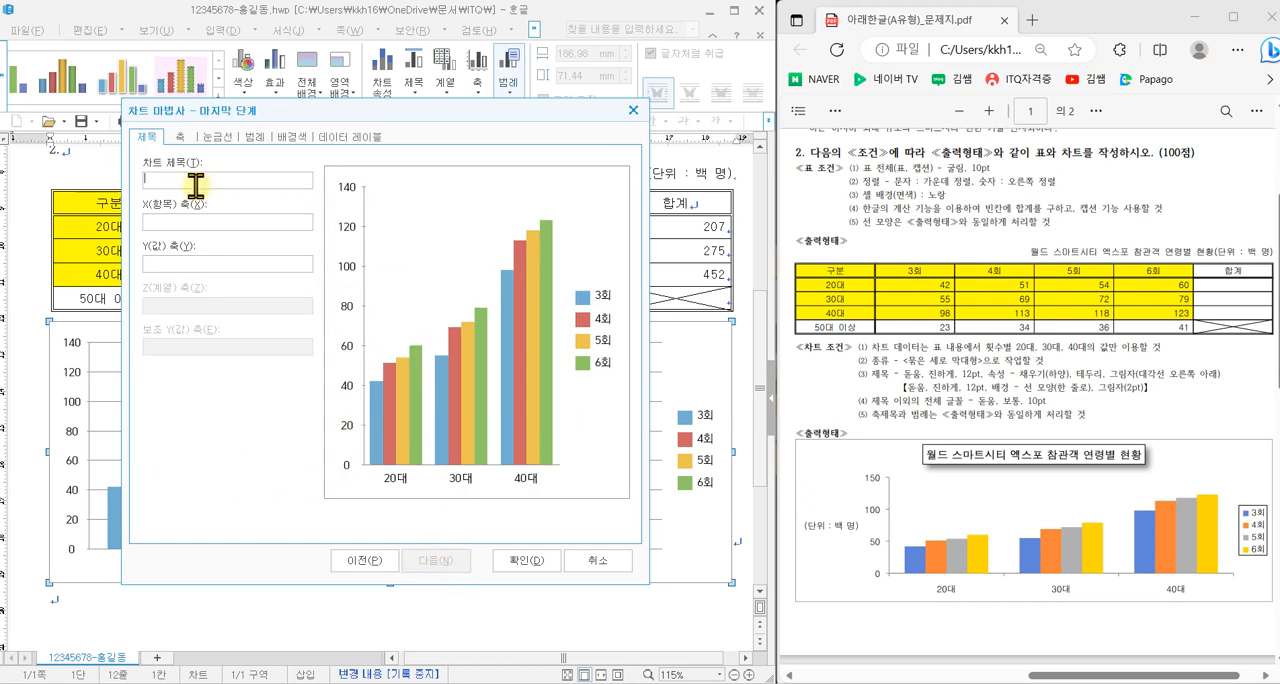
- Enter the chart title 월드 스마트시티 엑스포 참관객 연령별 현황 and the Y axis title (단위 : 백 명)
left_click(263, 186)
type("ㅇ")
type("령별 현황")
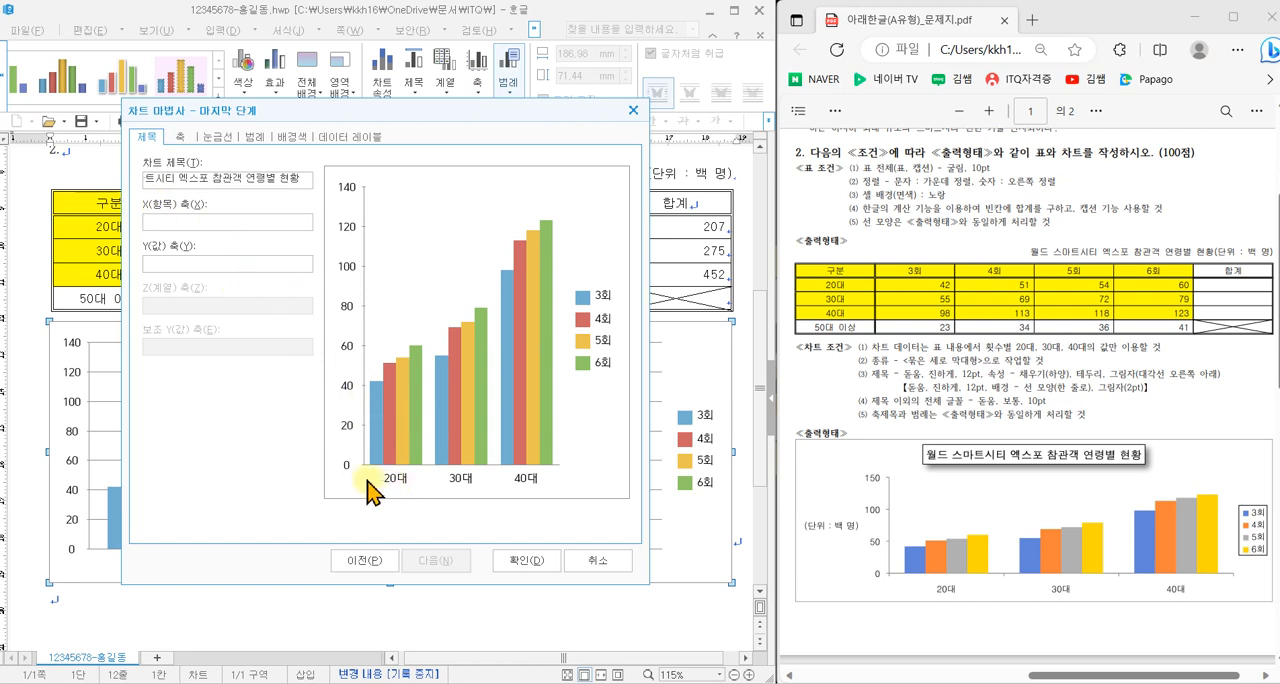
mouse_move(370, 486)
left_mouse_down()
mouse_move(408, 493)
mouse_move(442, 445)
mouse_move(340, 498)
left_mouse_up()
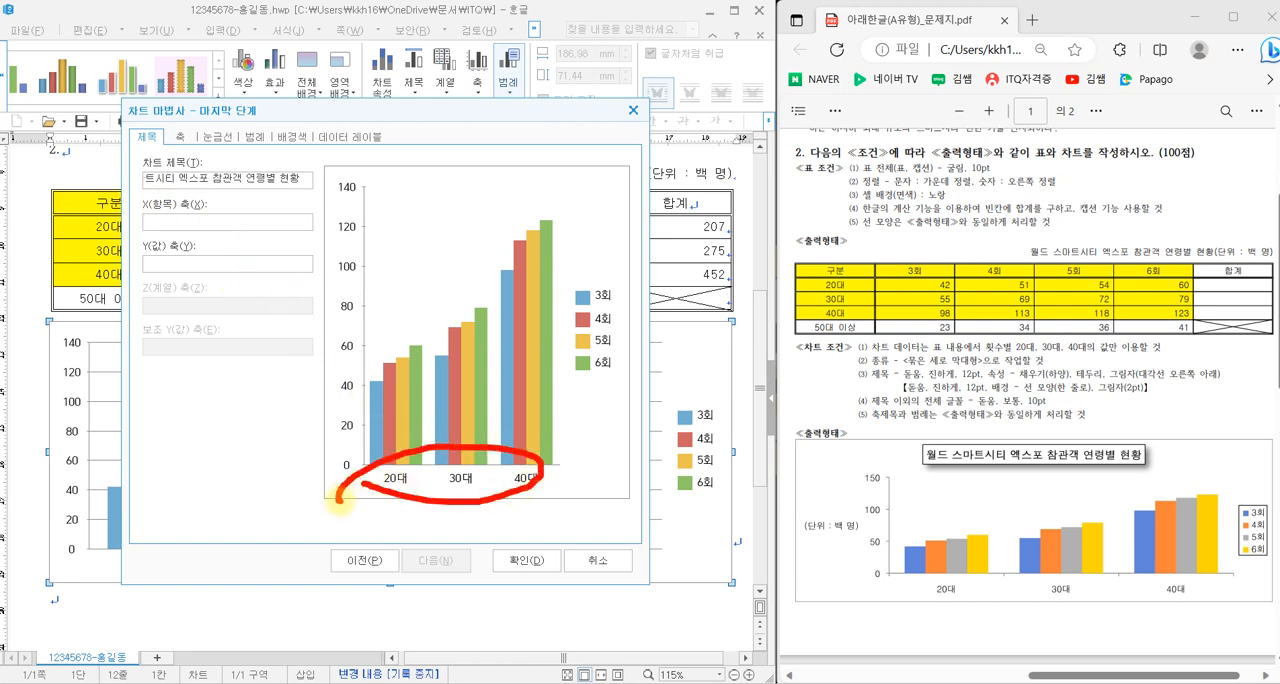
left_click_drag(142, 255, 204, 256)
mouse_move(328, 177)
left_mouse_down()
mouse_move(302, 272)
mouse_move(383, 264)
mouse_move(346, 182)
left_mouse_up()
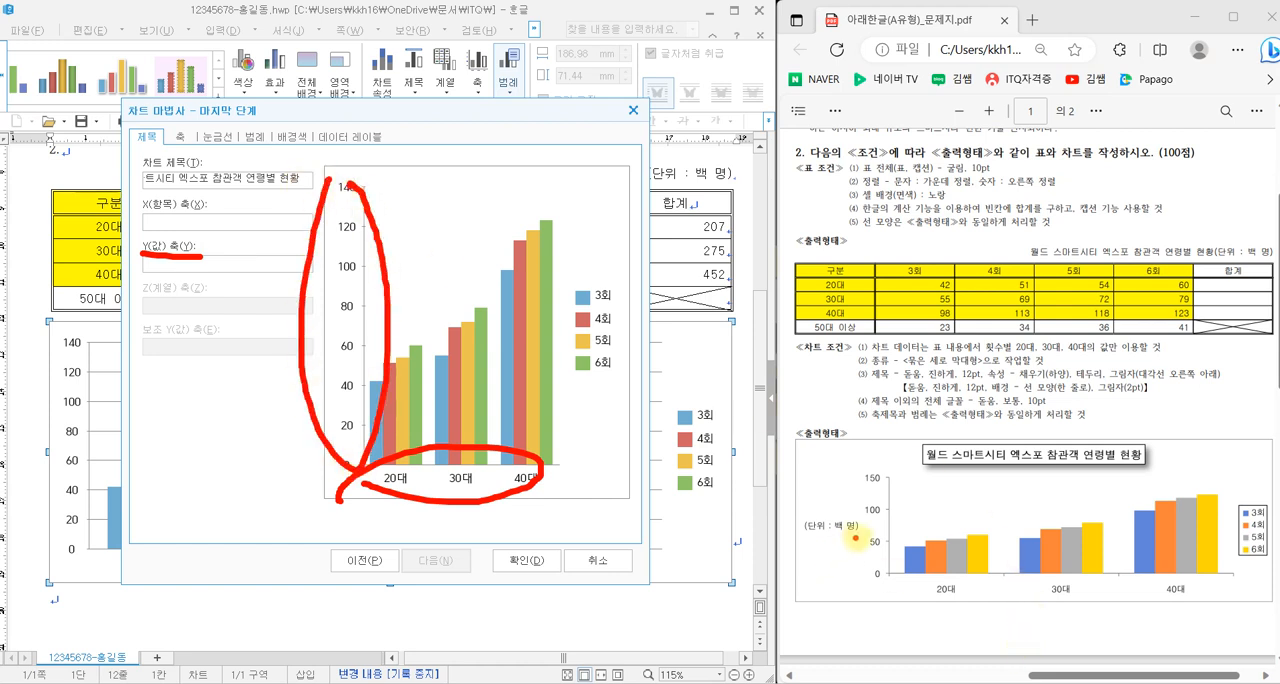
mouse_move(855, 537)
left_mouse_down()
mouse_move(836, 505)
mouse_move(862, 540)
left_mouse_up()
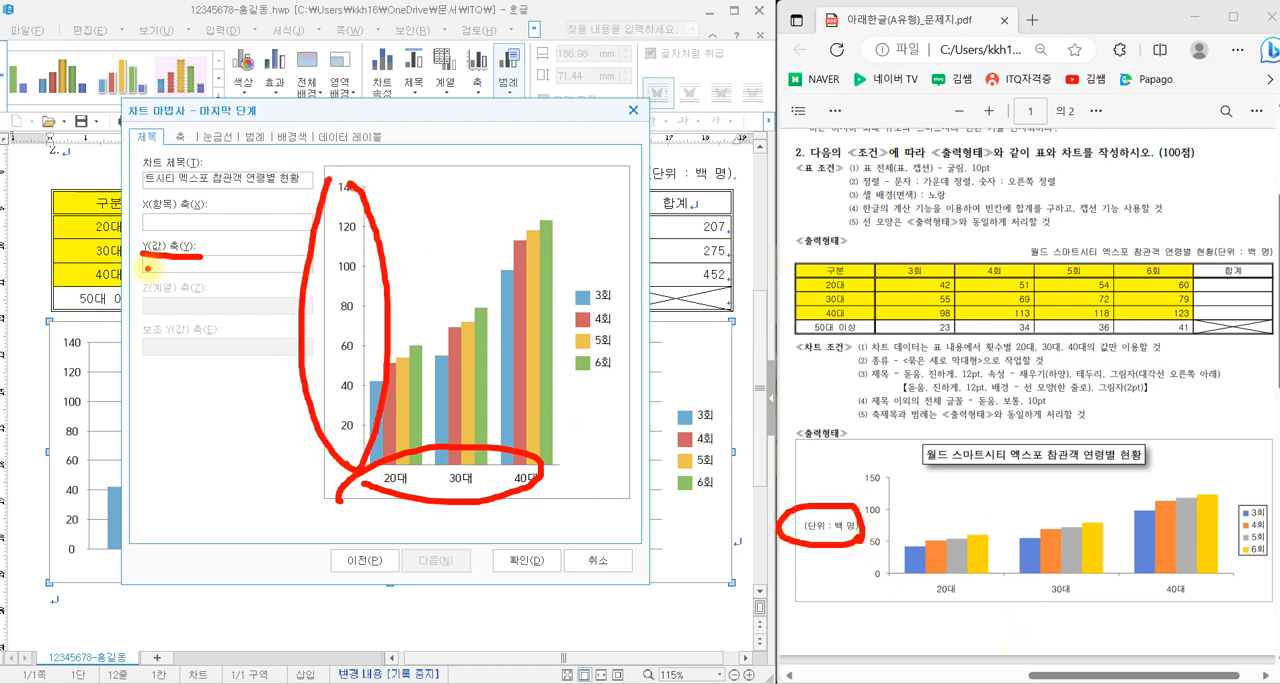
left_click_drag(148, 268, 182, 267)
key("Escape")
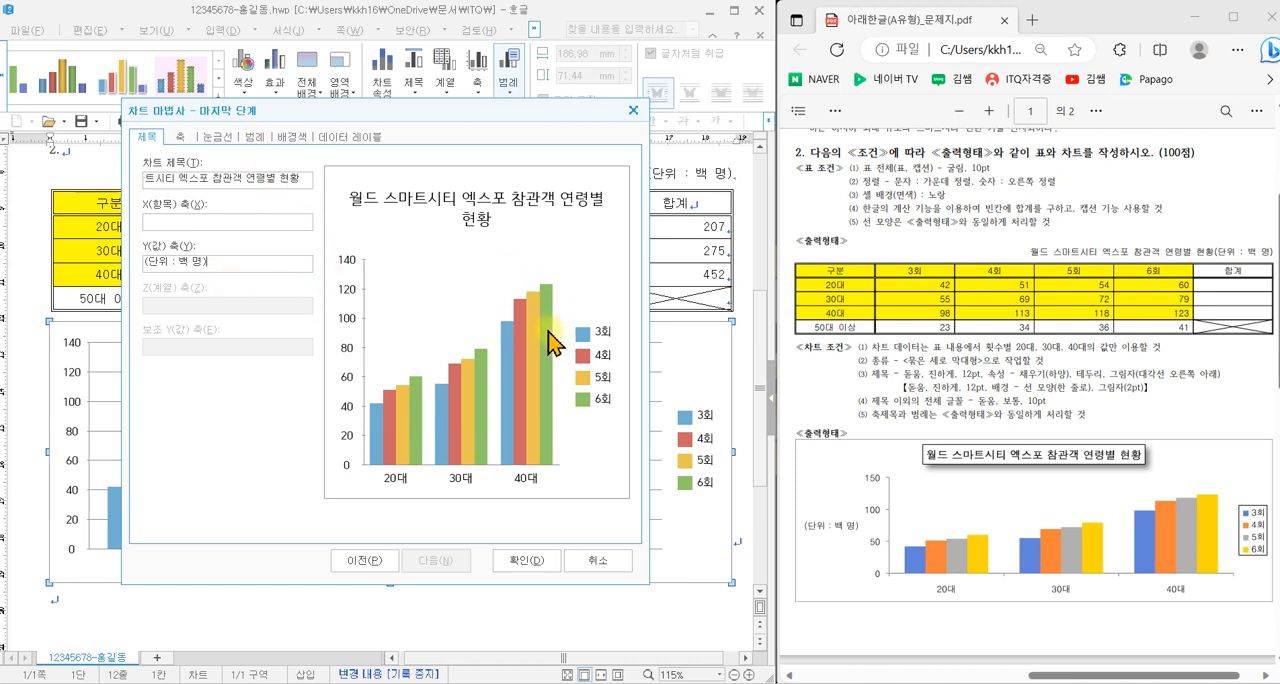
- Keep the chart legend displayed with 오른쪽 placement and finish the chart wizard
mouse_move(598, 378)
left_mouse_down()
mouse_move(608, 392)
mouse_move(580, 395)
mouse_move(620, 422)
left_mouse_up()
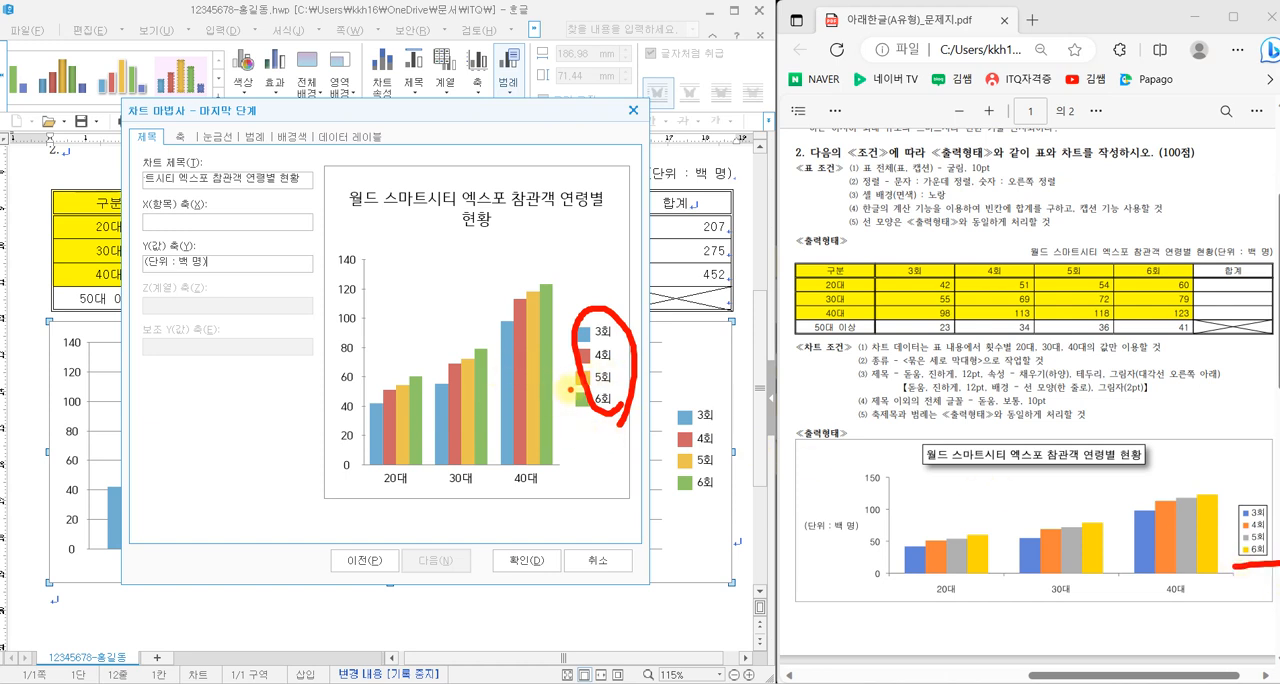
mouse_move(524, 247)
left_mouse_down()
mouse_move(500, 266)
mouse_move(515, 258)
left_mouse_up()
mouse_move(461, 494)
left_mouse_down()
mouse_move(470, 515)
mouse_move(520, 500)
left_mouse_up()
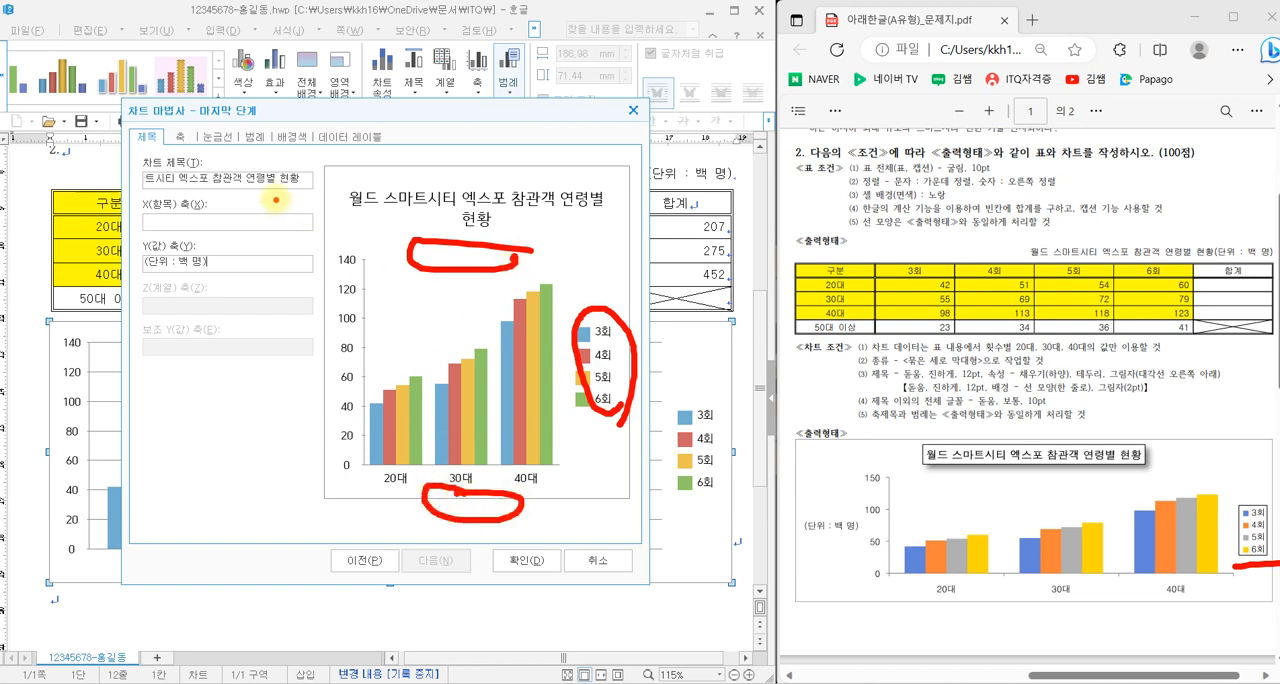
left_click_drag(249, 145, 257, 110)
key("Escape")
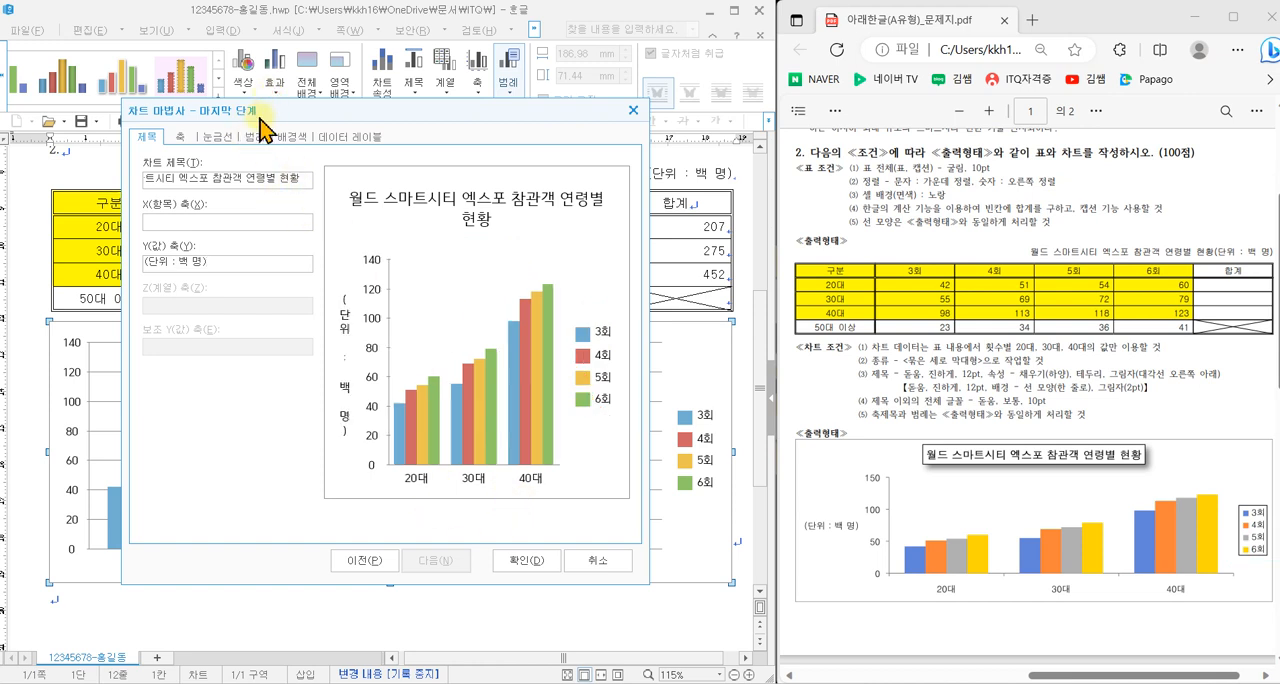
left_click(255, 137)
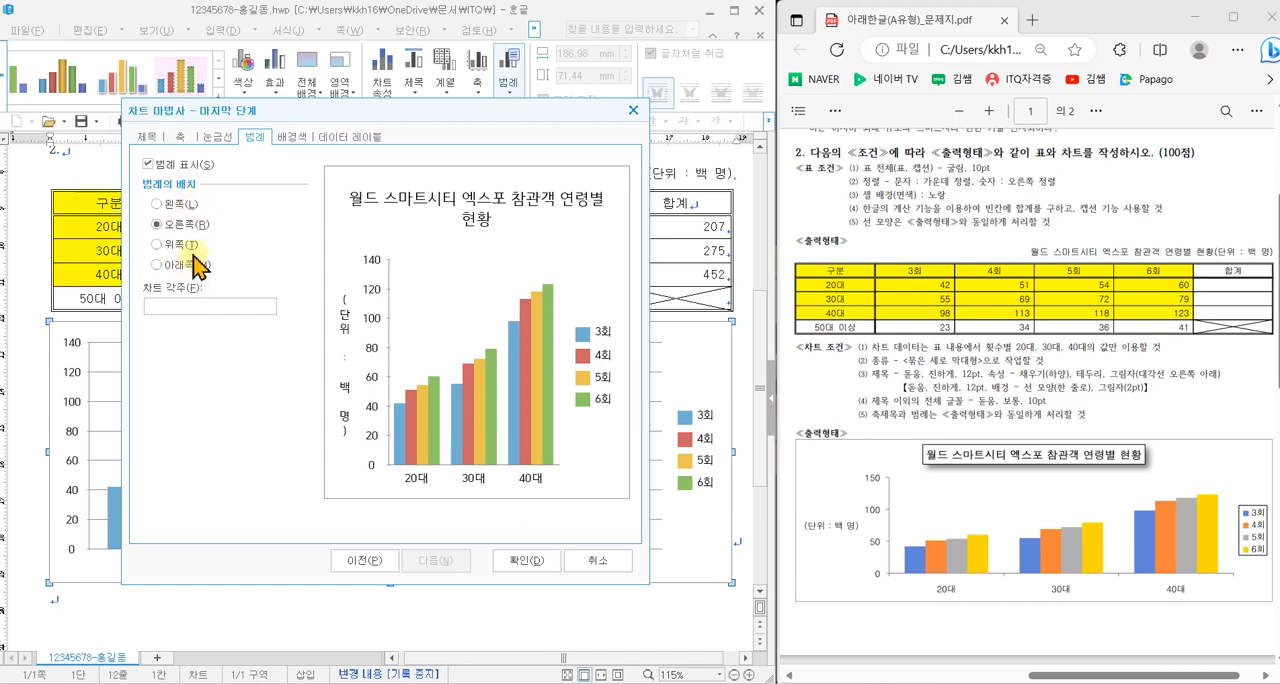
left_click(517, 562)
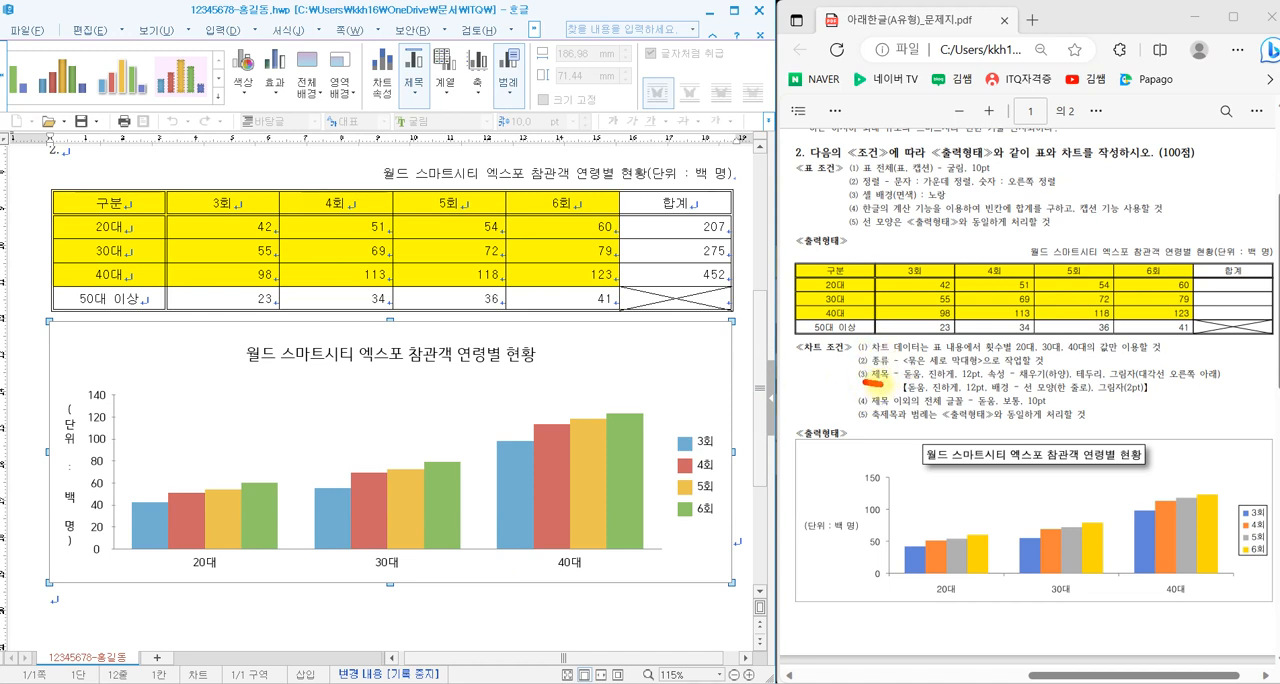
left_click_drag(897, 381, 1160, 393)
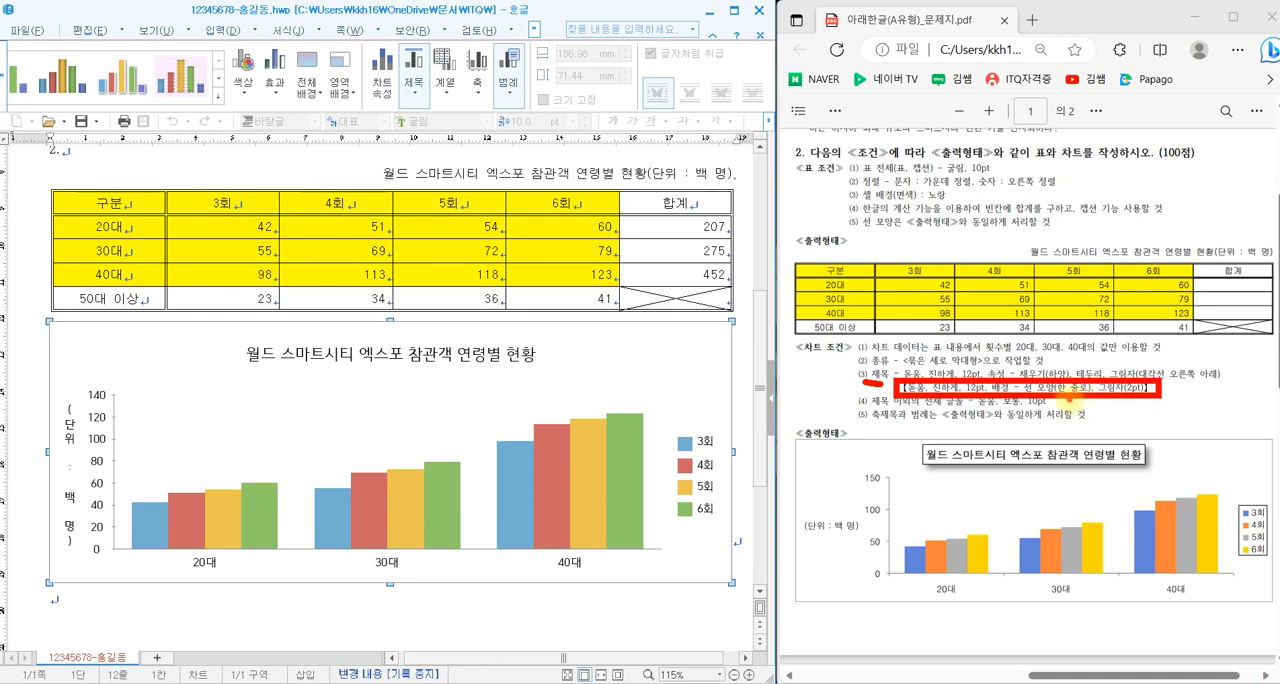
- Give the chart title a 한 줄로 border and a shadow positioned at 2 pt
left_click(486, 357)
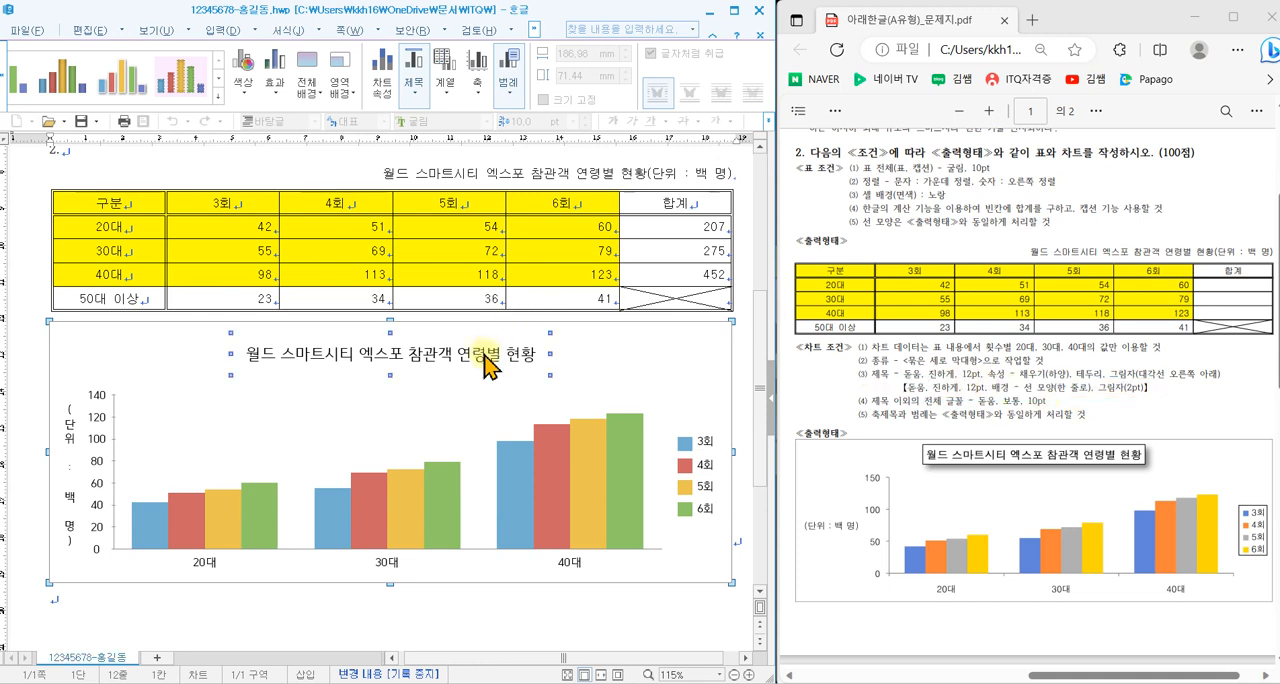
double_click(485, 358)
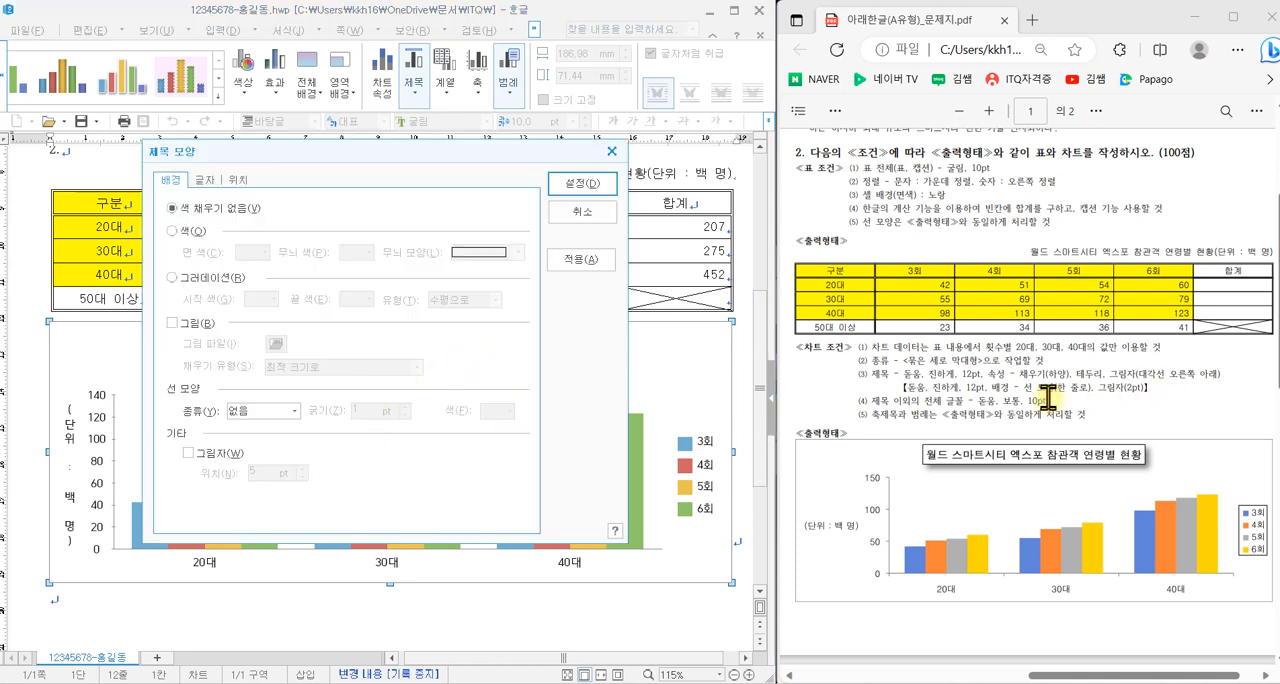
left_click(268, 410)
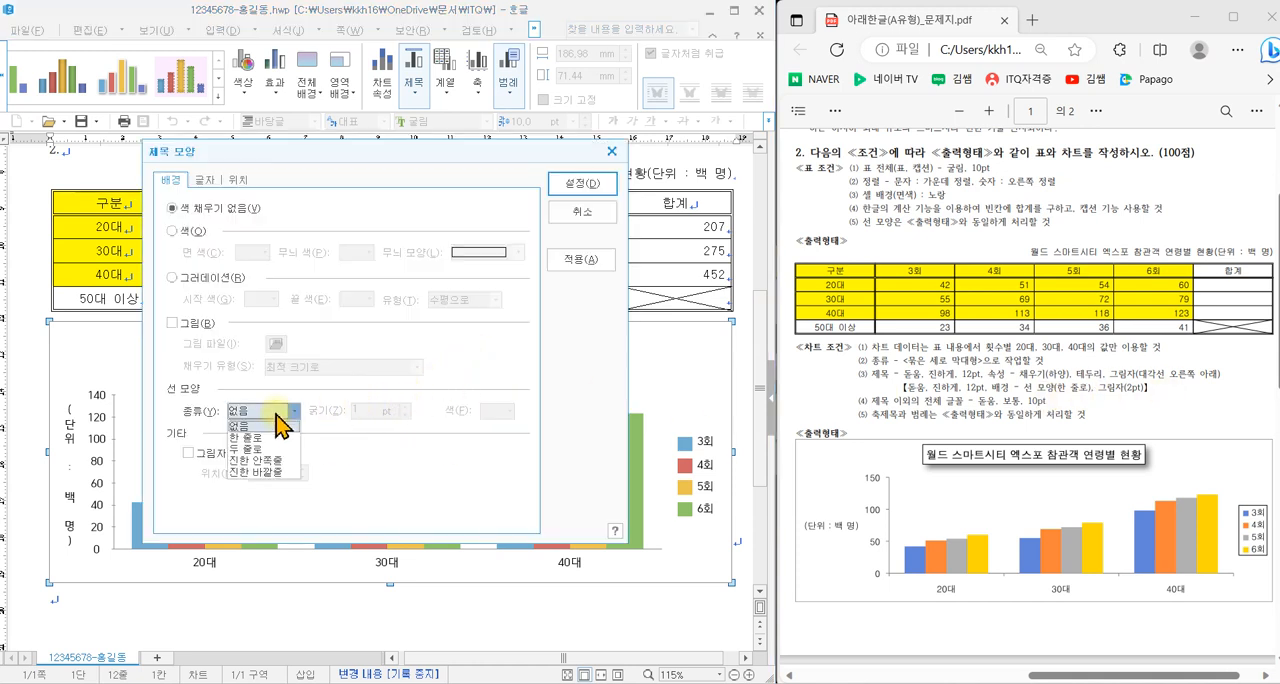
left_click(258, 434)
left_click(212, 452)
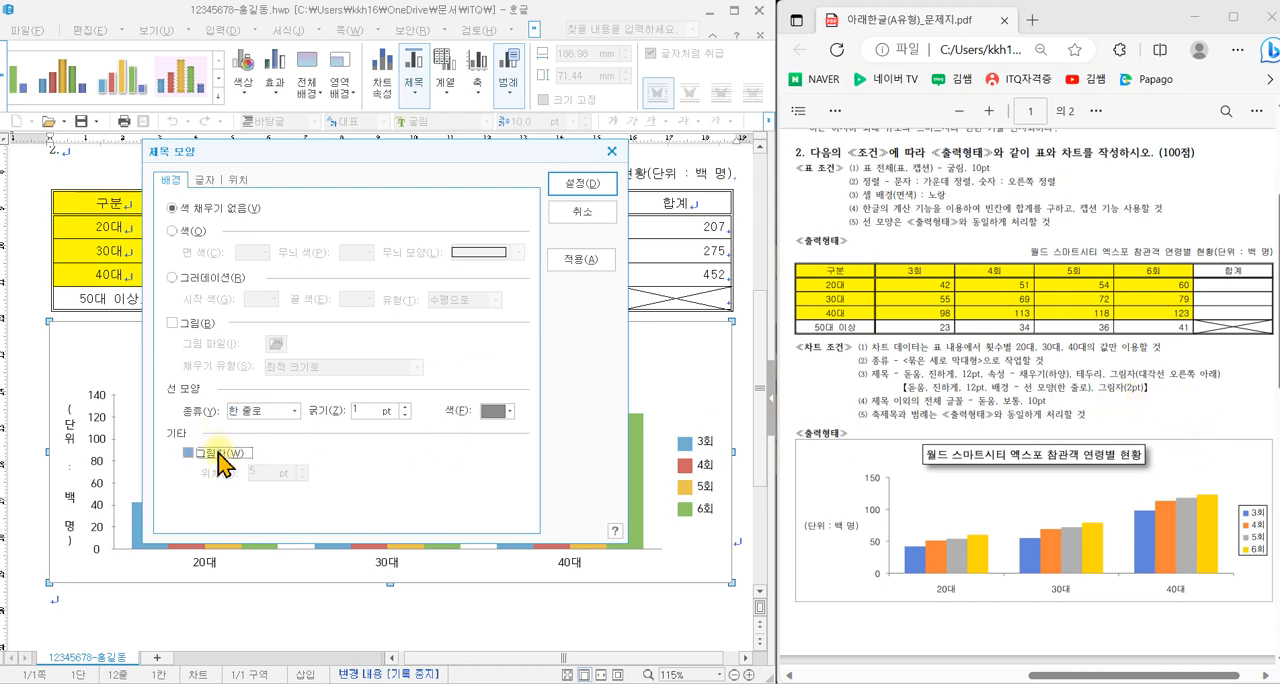
left_click(303, 478)
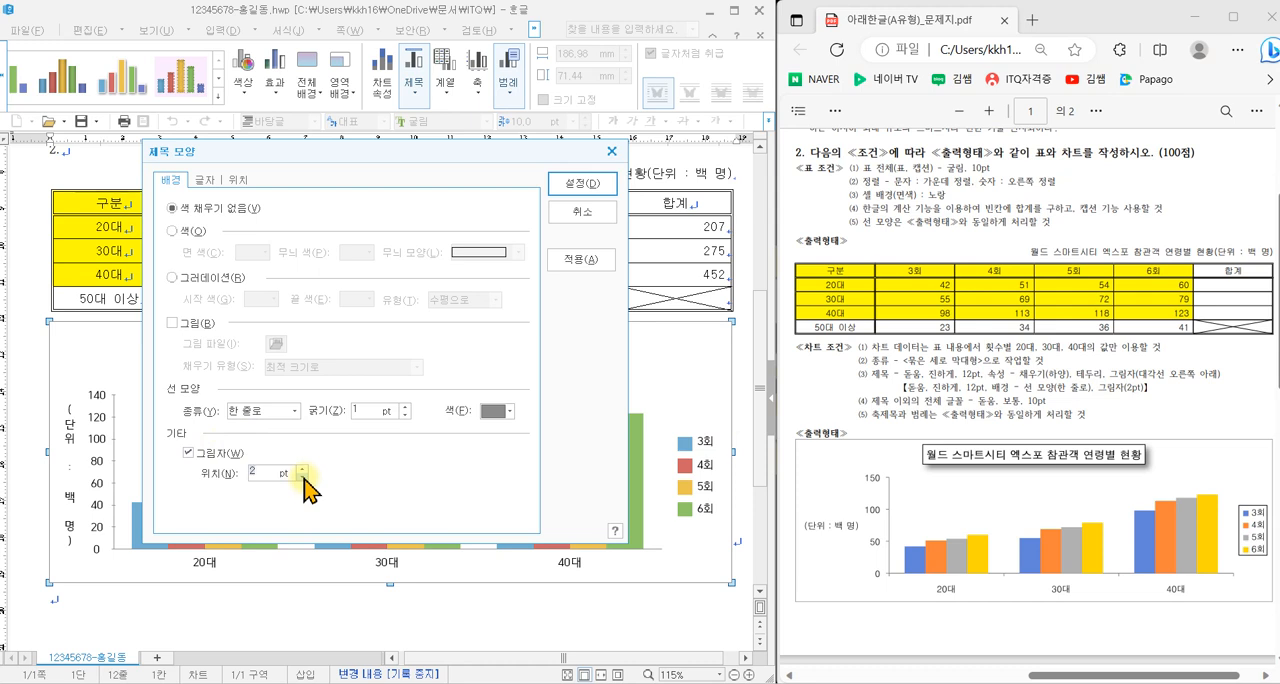
- Set the chart title's font to 돋움 in bold and apply the title formatting
left_click(205, 180)
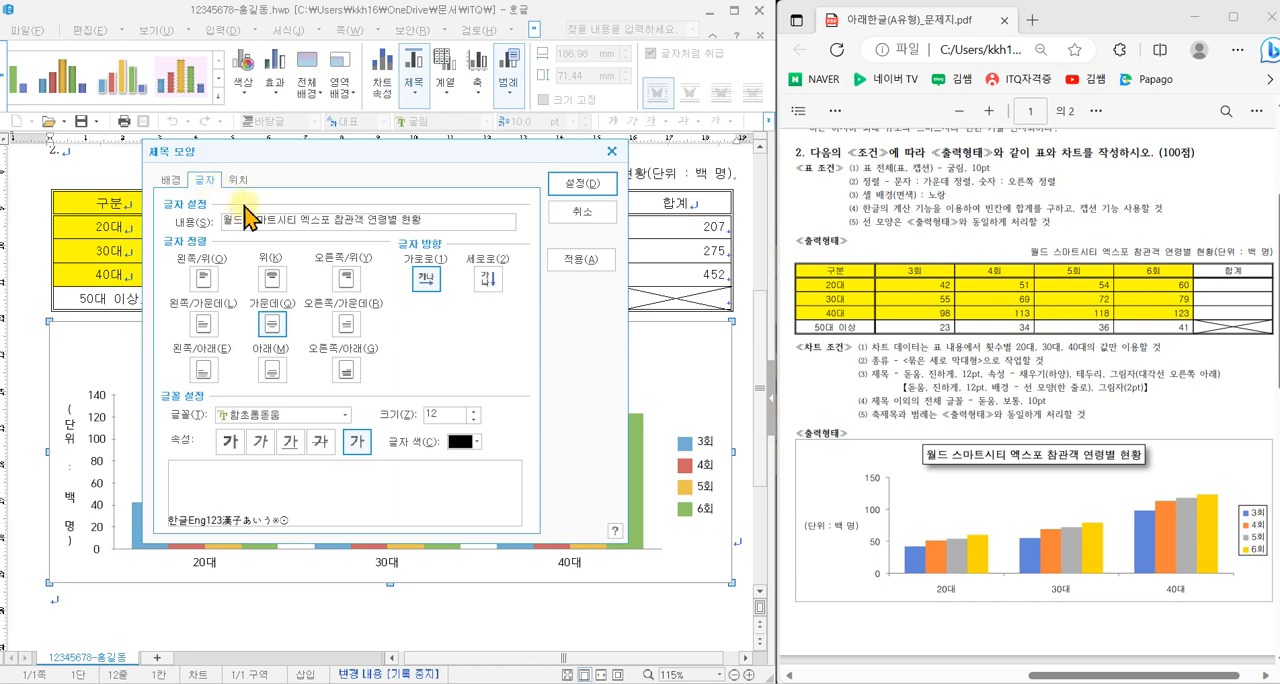
left_click(321, 415)
type("돋움")
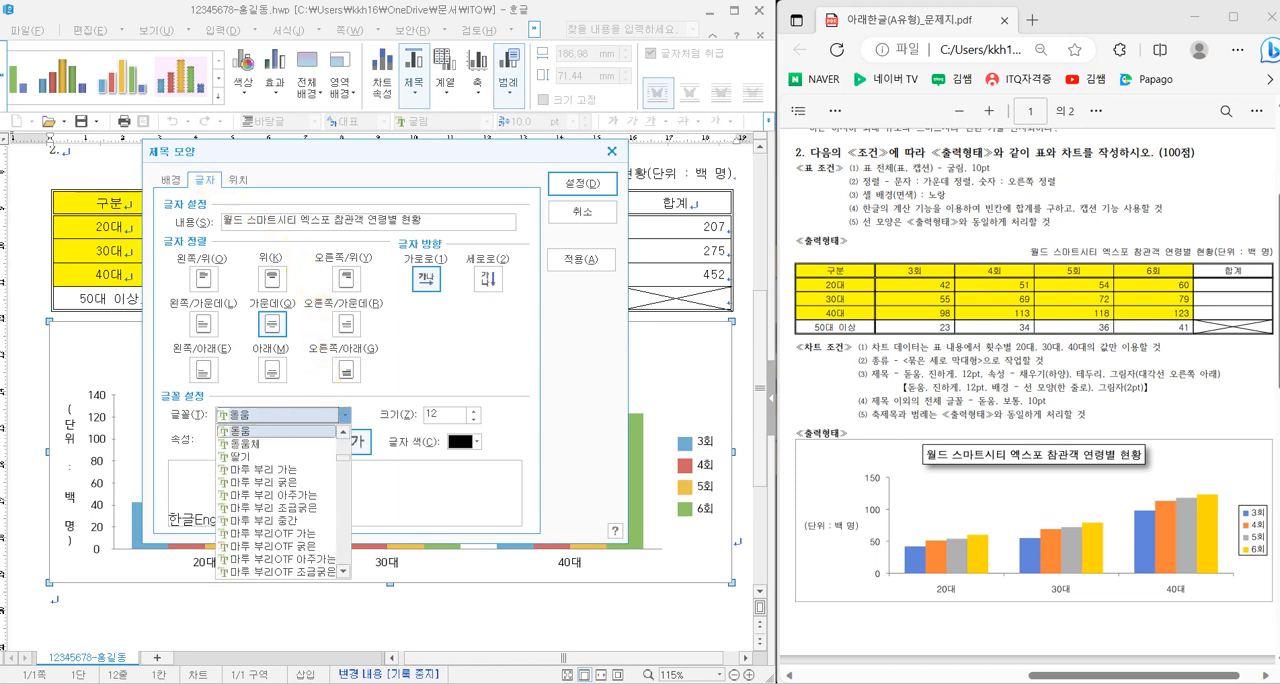
left_click(252, 431)
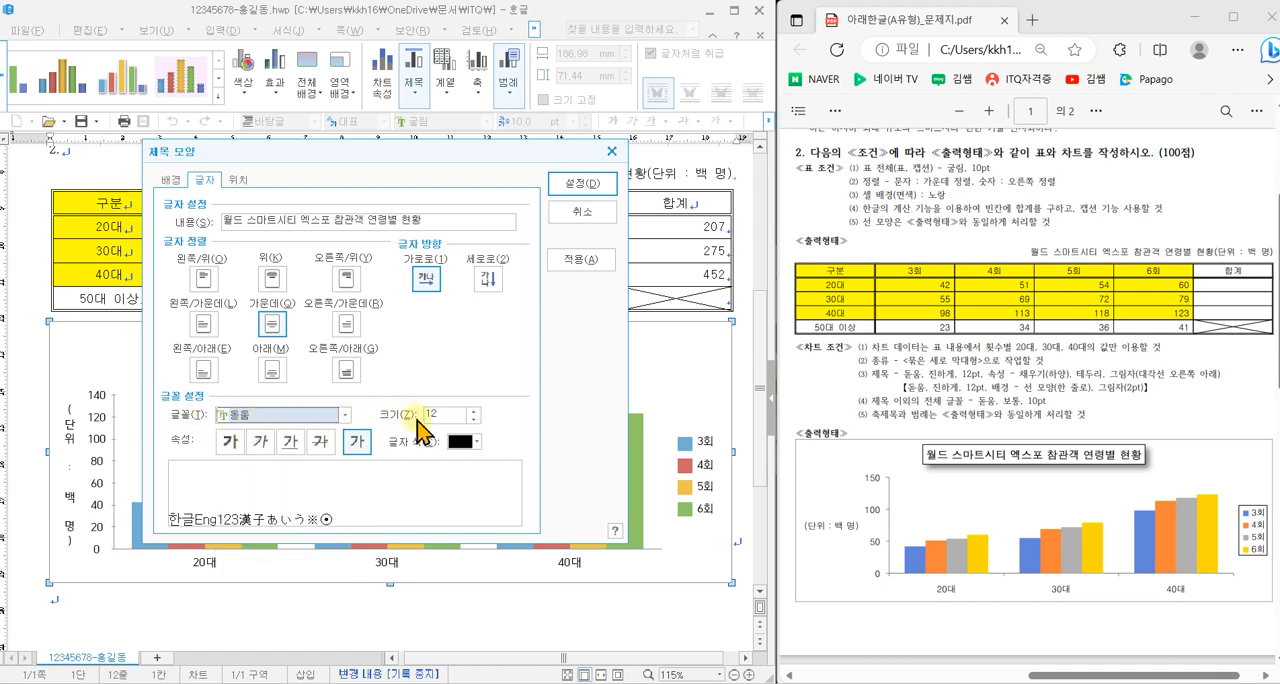
left_click(235, 443)
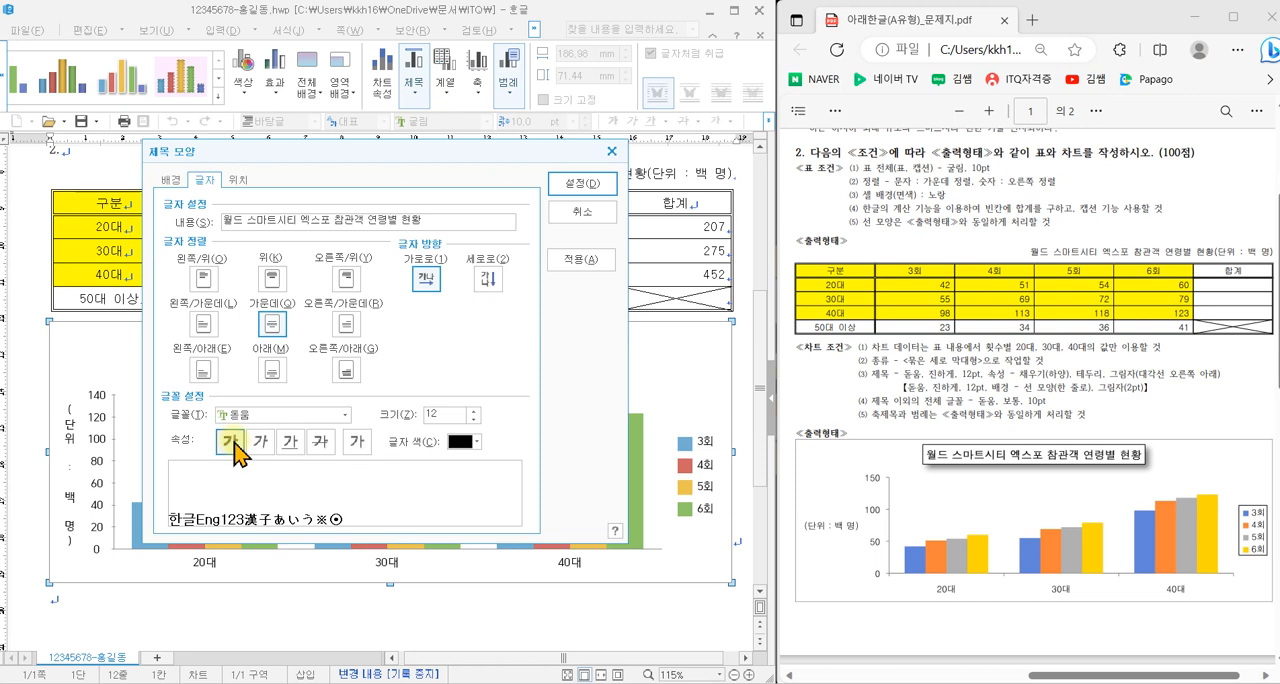
left_click(582, 186)
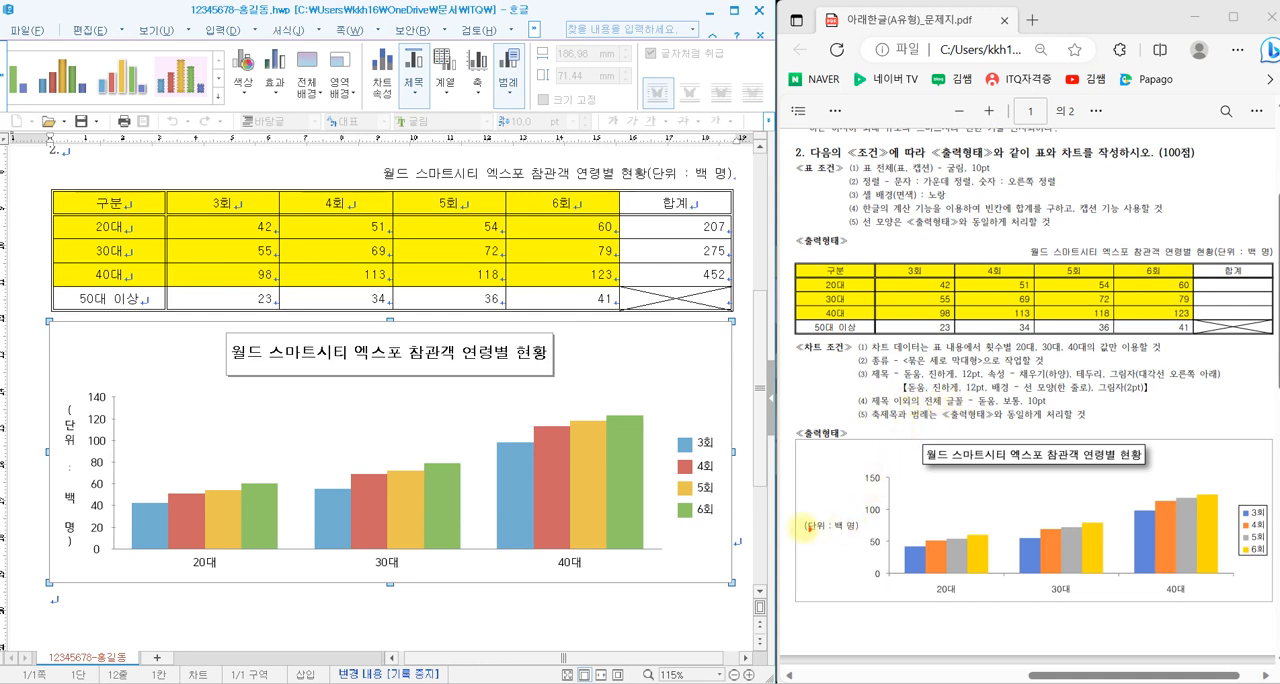
mouse_move(53, 488)
left_mouse_down()
mouse_move(62, 505)
mouse_move(73, 486)
left_mouse_up()
left_click_drag(89, 457, 132, 460)
left_click_drag(198, 557, 239, 535)
mouse_move(682, 488)
left_mouse_down()
mouse_move(698, 524)
mouse_move(722, 458)
left_mouse_up()
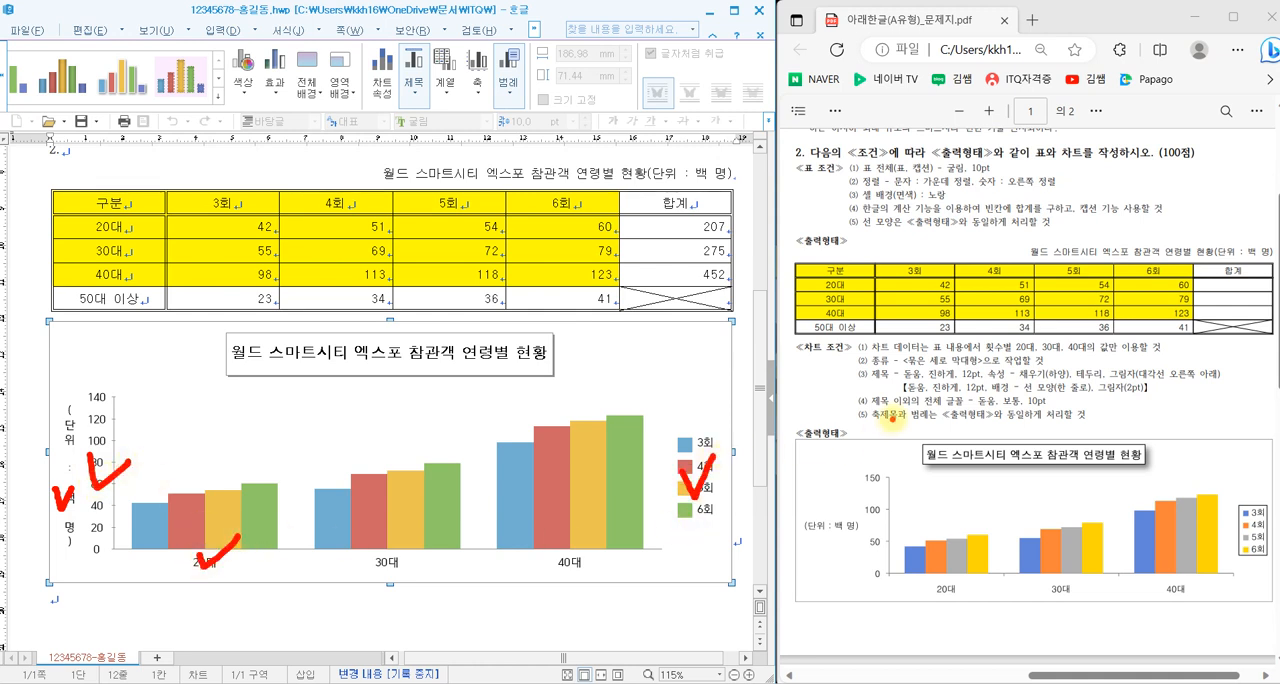
left_click_drag(855, 403, 839, 405)
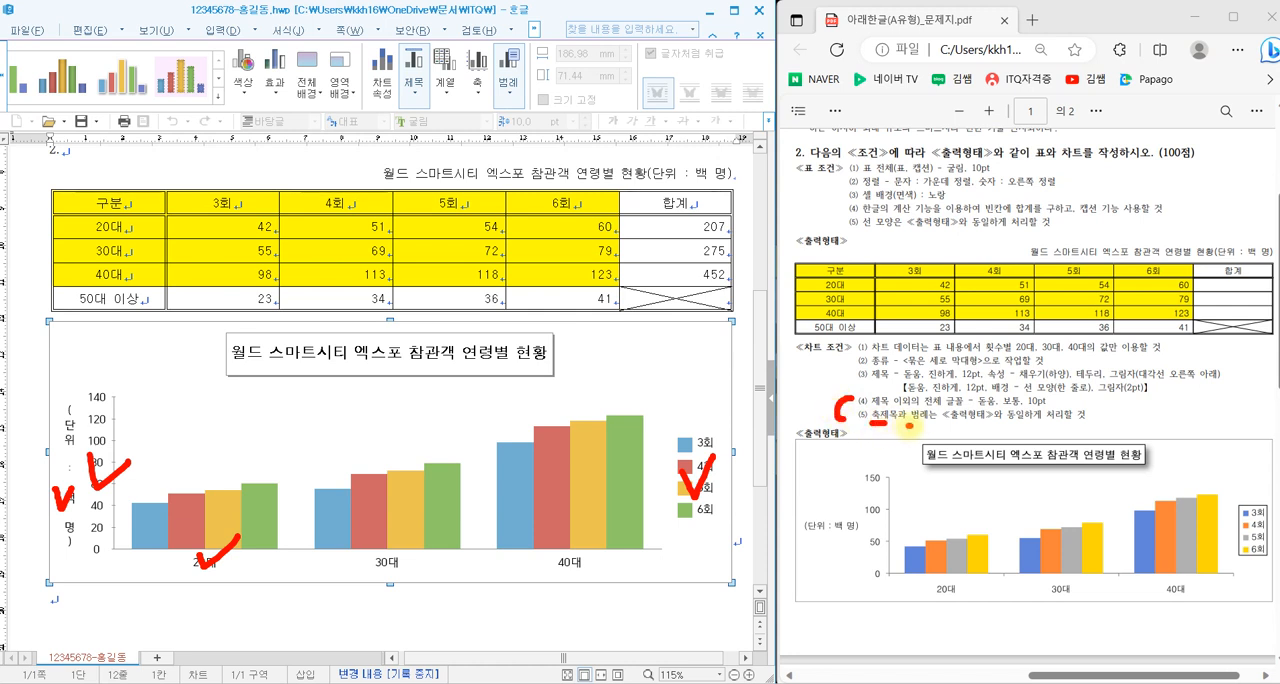
left_click_drag(907, 424, 924, 425)
mouse_move(866, 540)
left_mouse_down()
mouse_move(778, 518)
mouse_move(876, 500)
mouse_move(866, 540)
left_mouse_up()
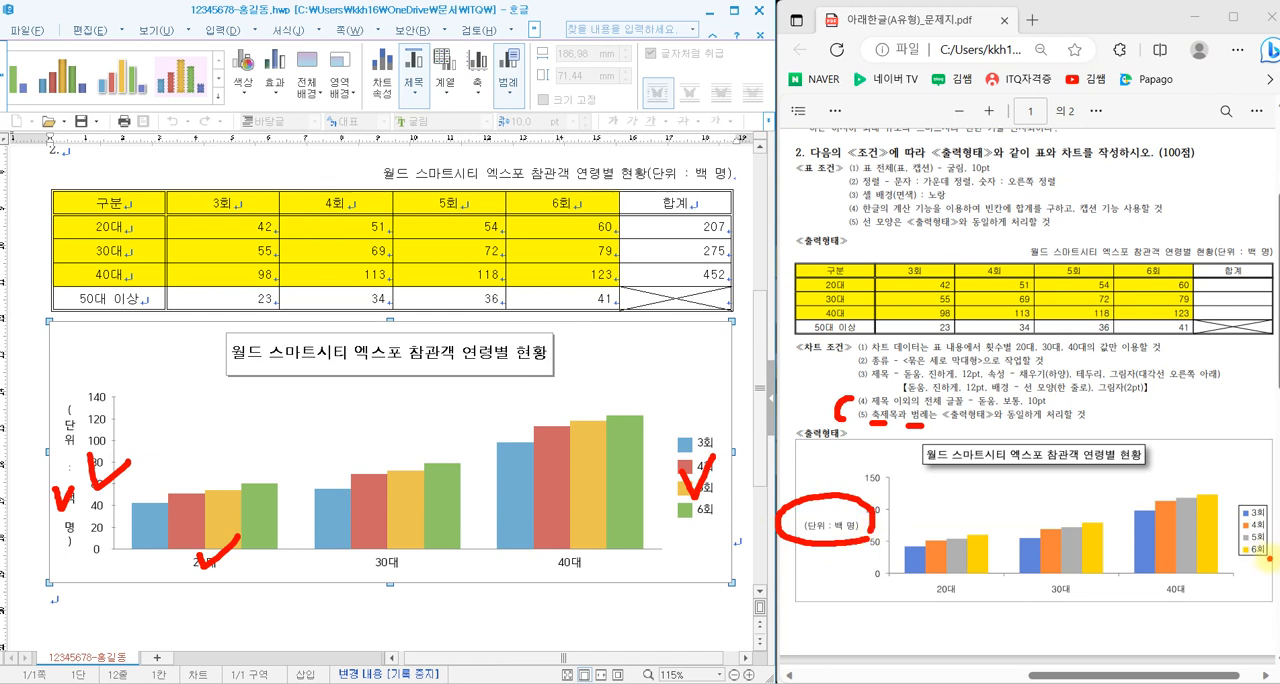
mouse_move(1270, 558)
left_mouse_down()
mouse_move(1220, 540)
mouse_move(1248, 480)
mouse_move(1268, 520)
mouse_move(1256, 560)
left_mouse_up()
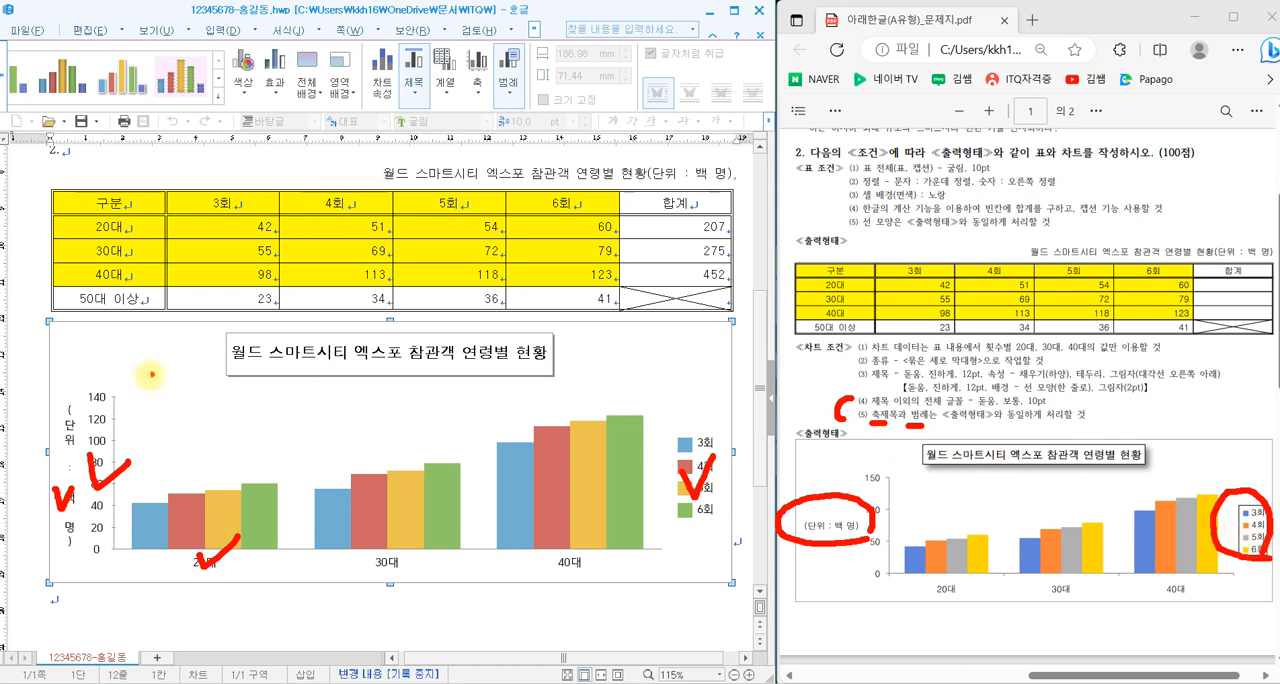
key("Escape")
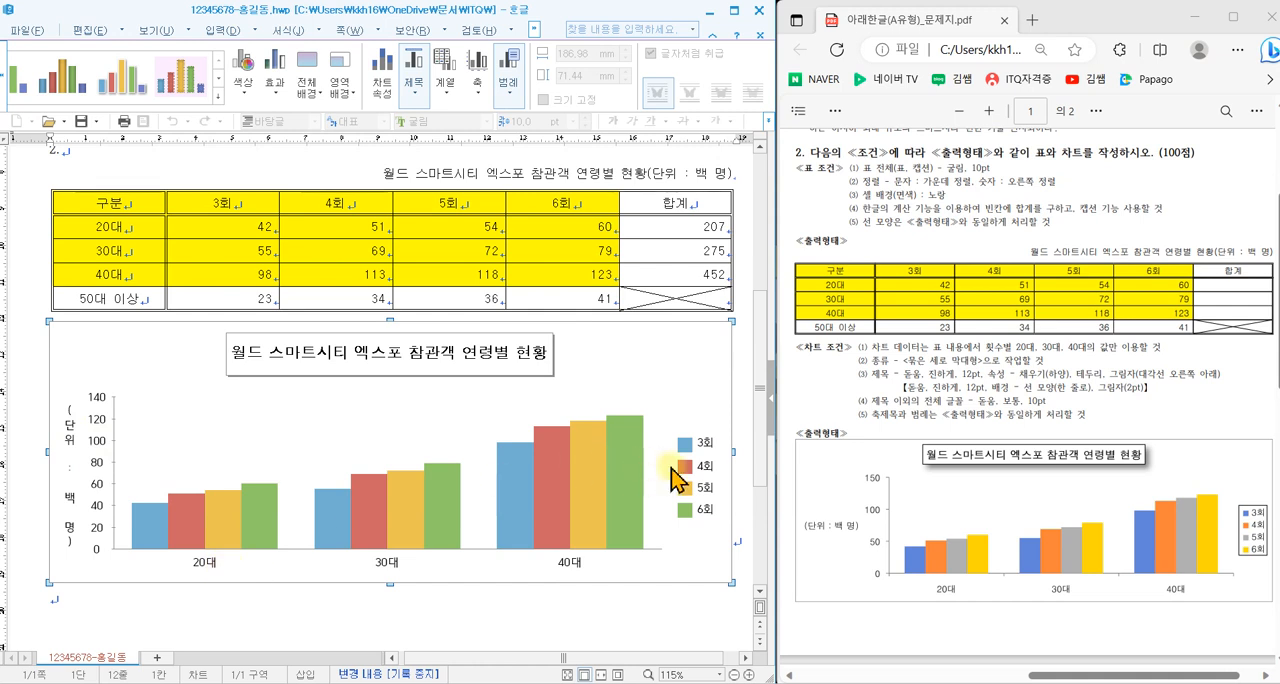
- Change the Y axis title's text direction to 가로로 and its font to 돋움, 10 pt
double_click(72, 450)
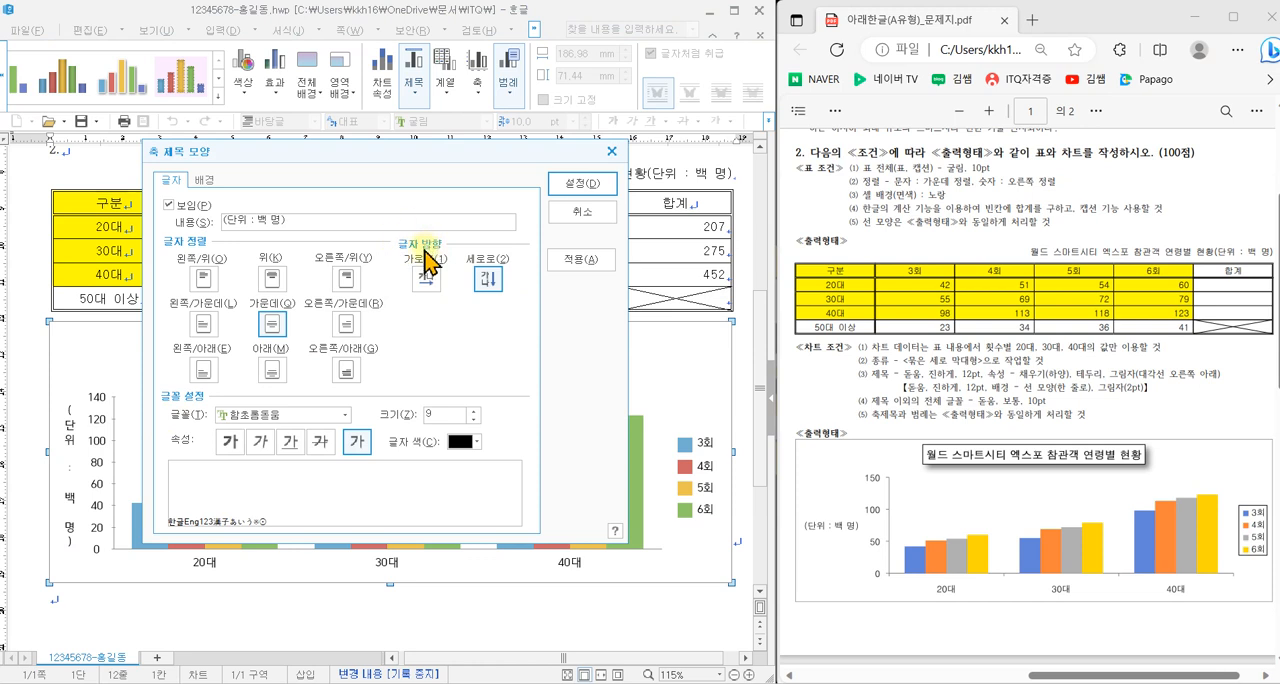
key("ctrl+2")
mouse_move(379, 229)
left_mouse_down()
mouse_move(490, 273)
mouse_move(532, 312)
left_mouse_up()
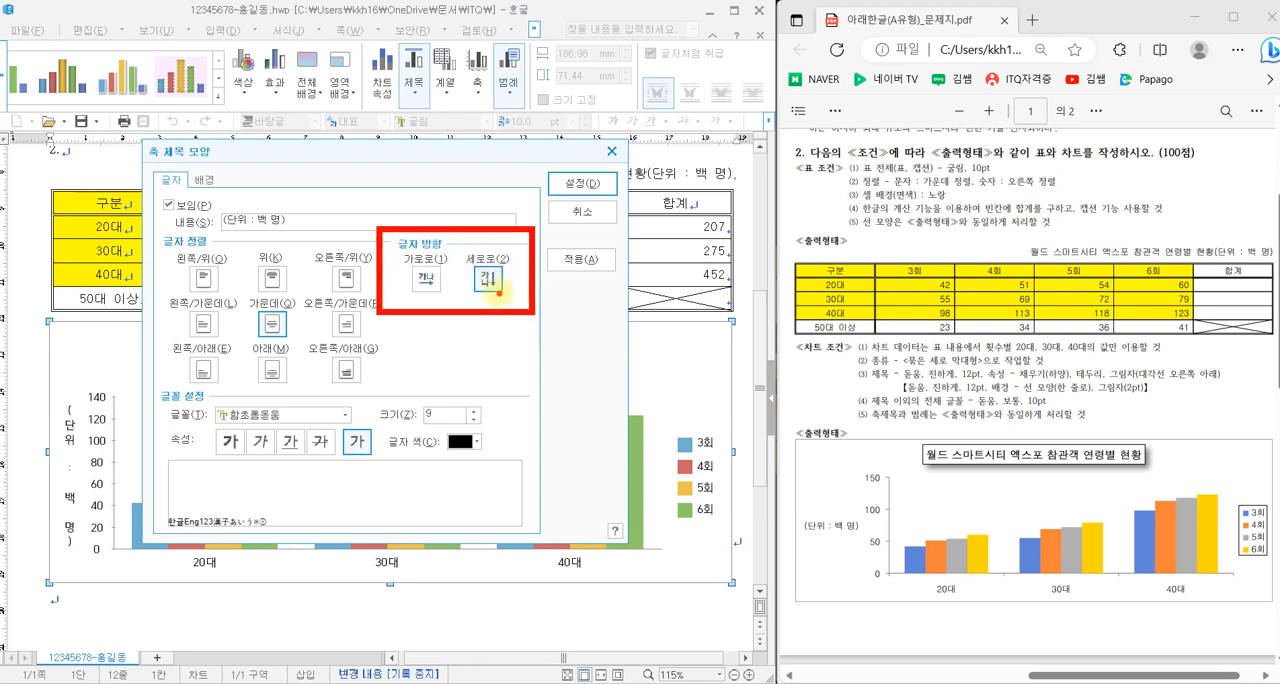
key("Escape")
left_click(427, 280)
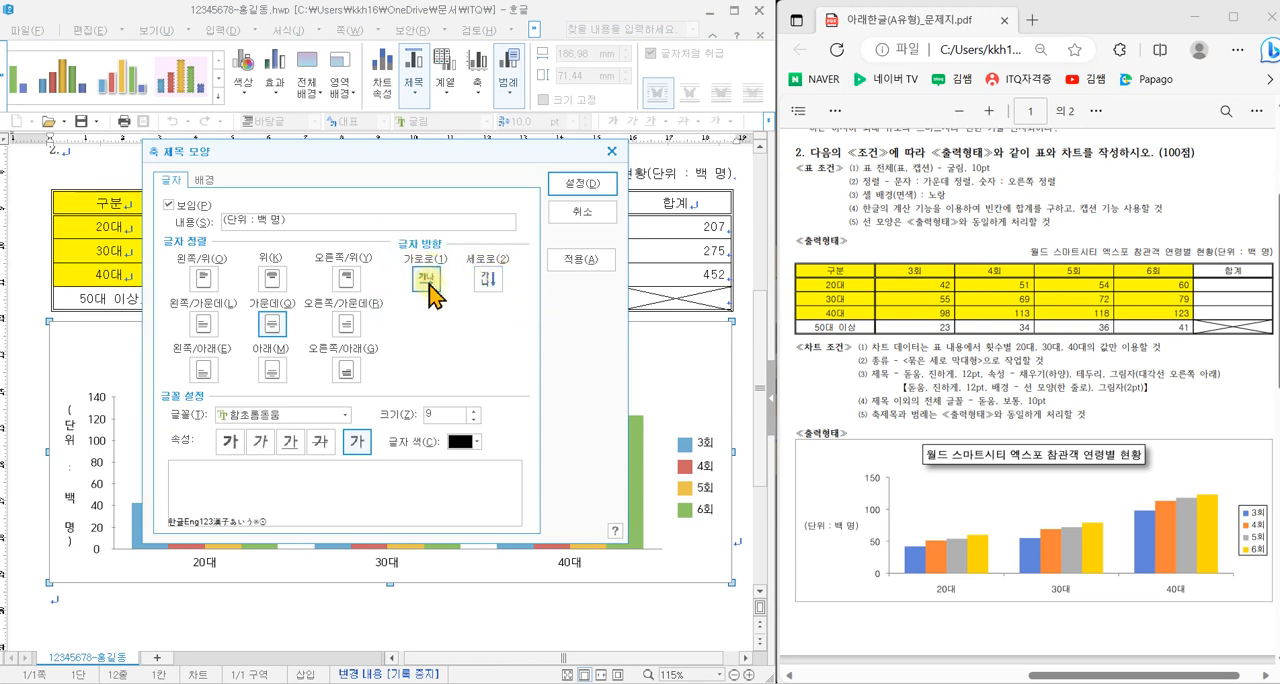
left_click(319, 415)
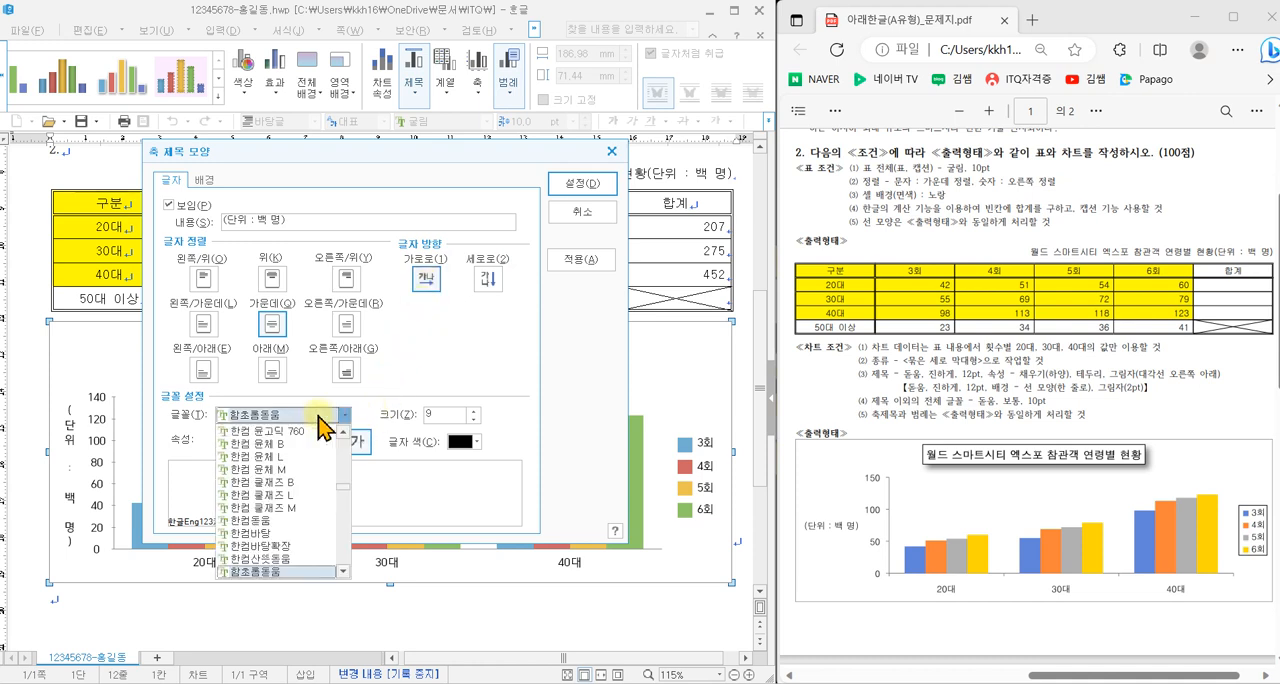
key("e")
left_click(268, 430)
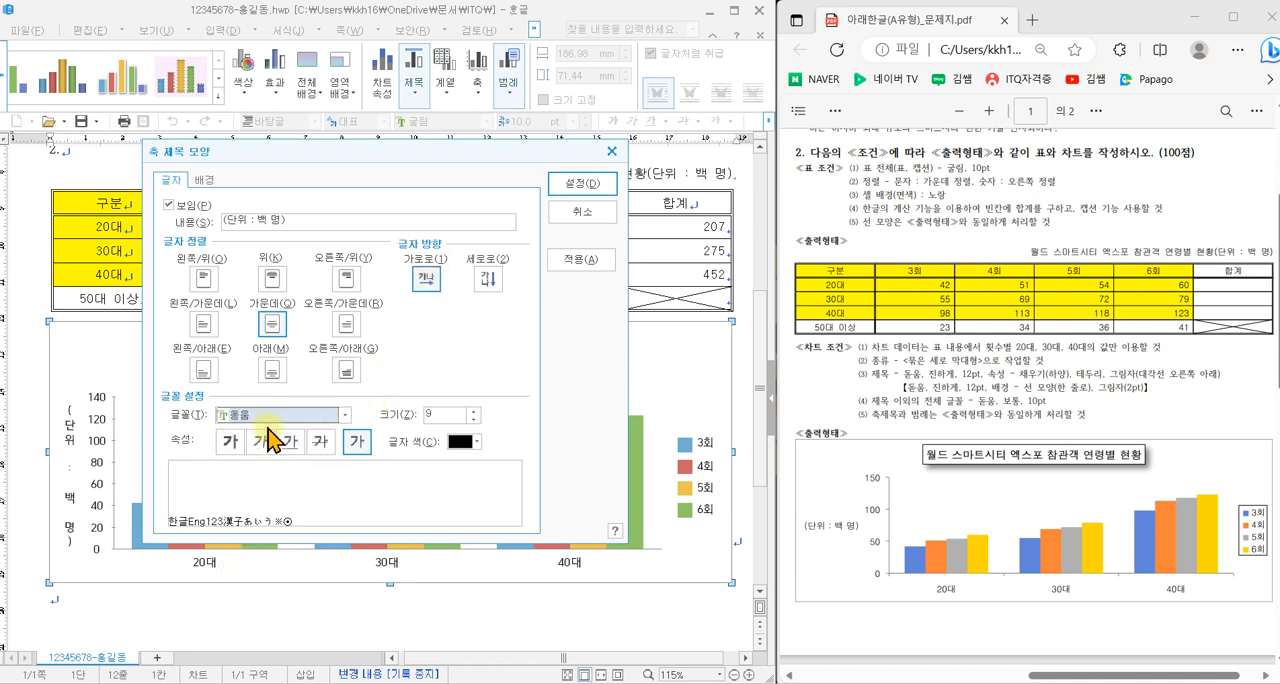
left_click(354, 451)
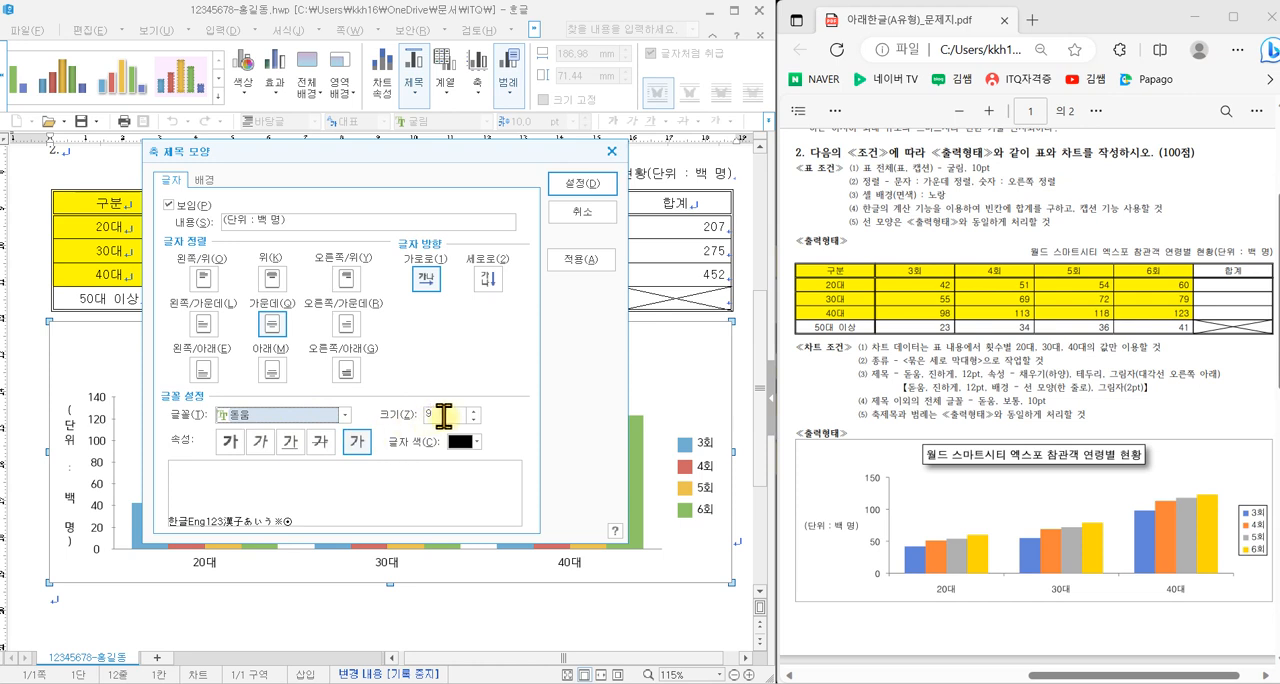
left_click(582, 184)
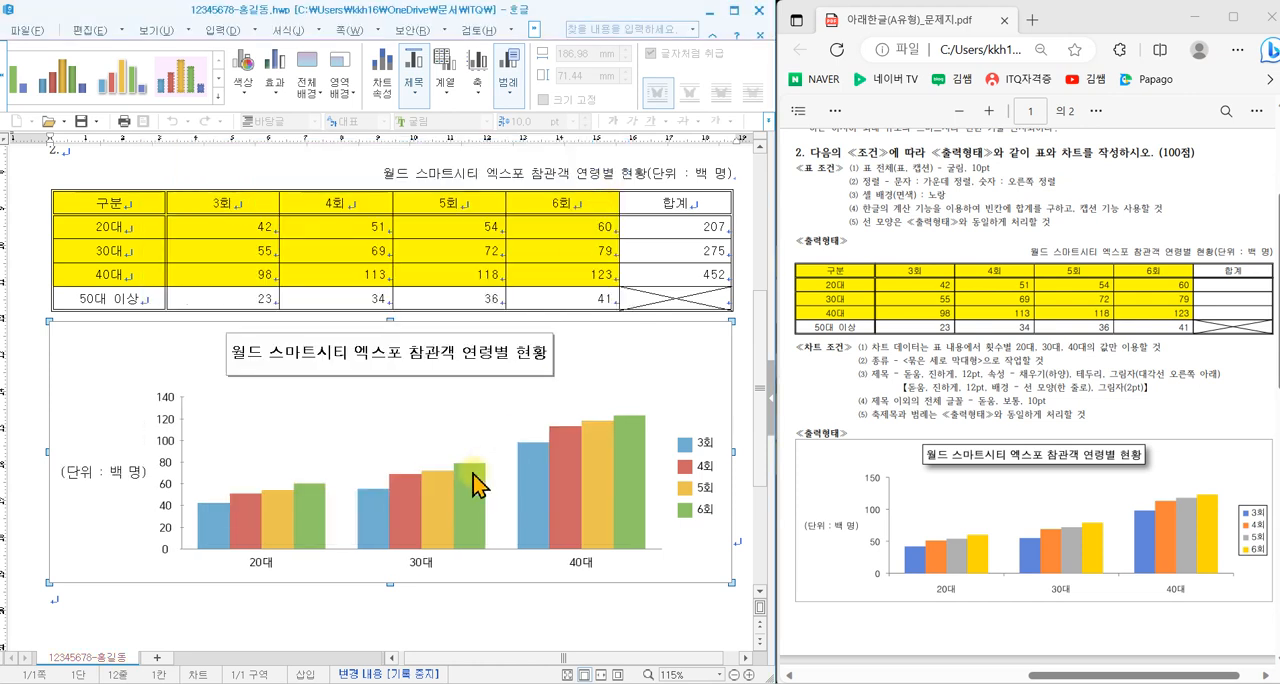
- Set the value axis labels' font to 돋움, 10 pt
double_click(170, 450)
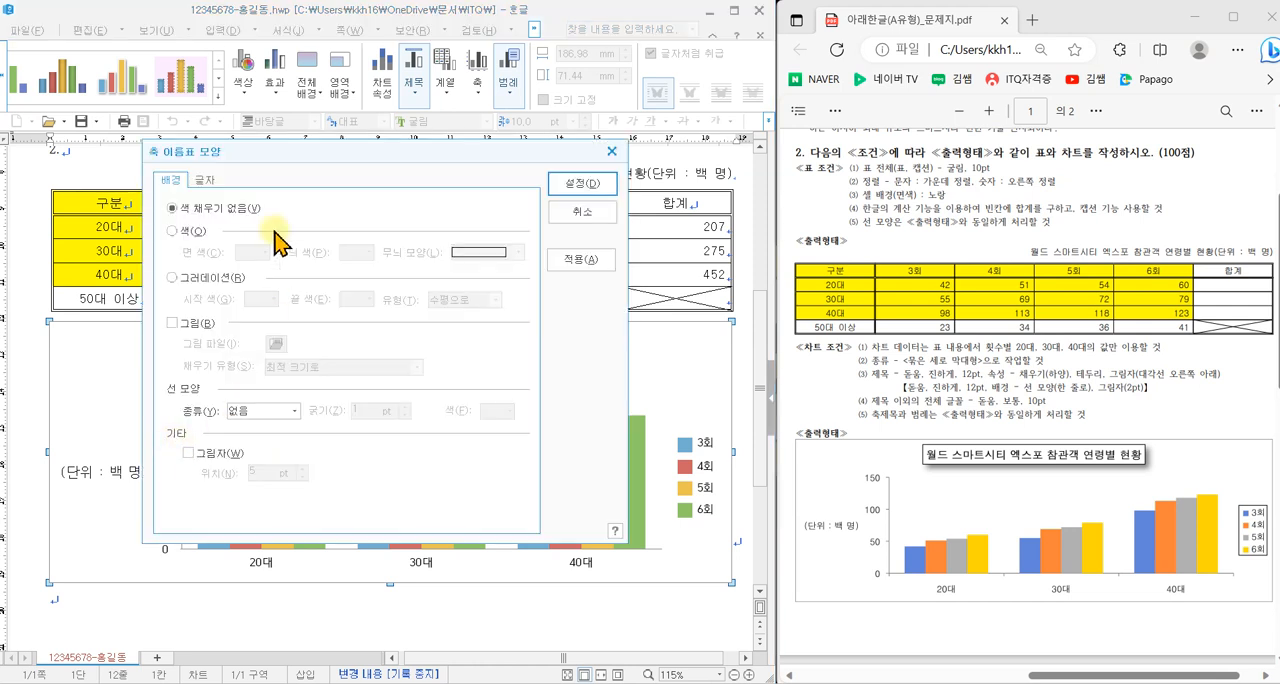
left_click(168, 208)
left_click(293, 412)
type("ㄷ")
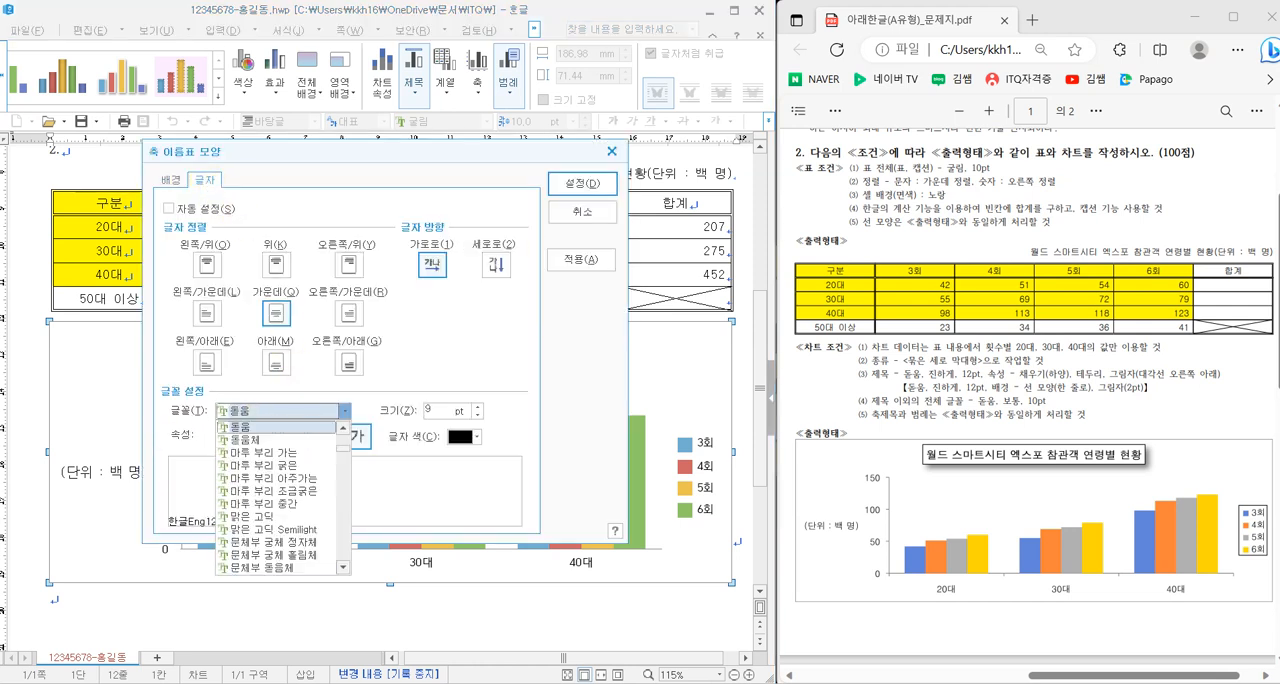
left_click(262, 432)
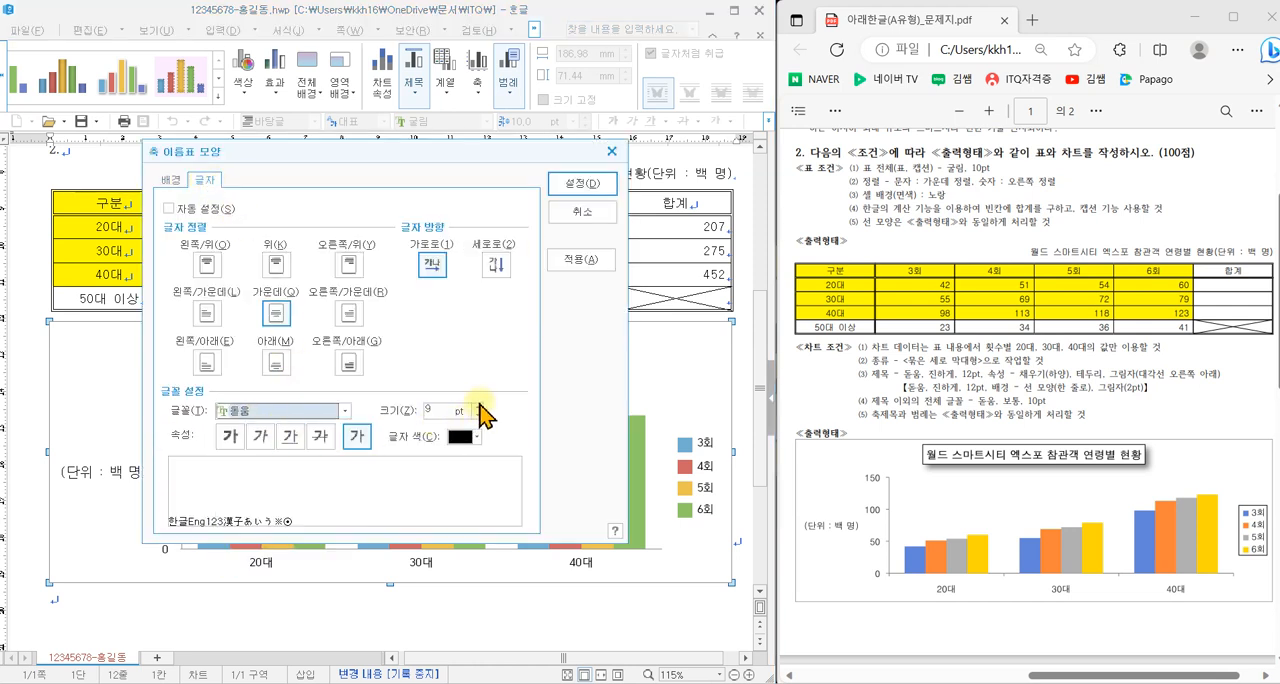
left_click(577, 185)
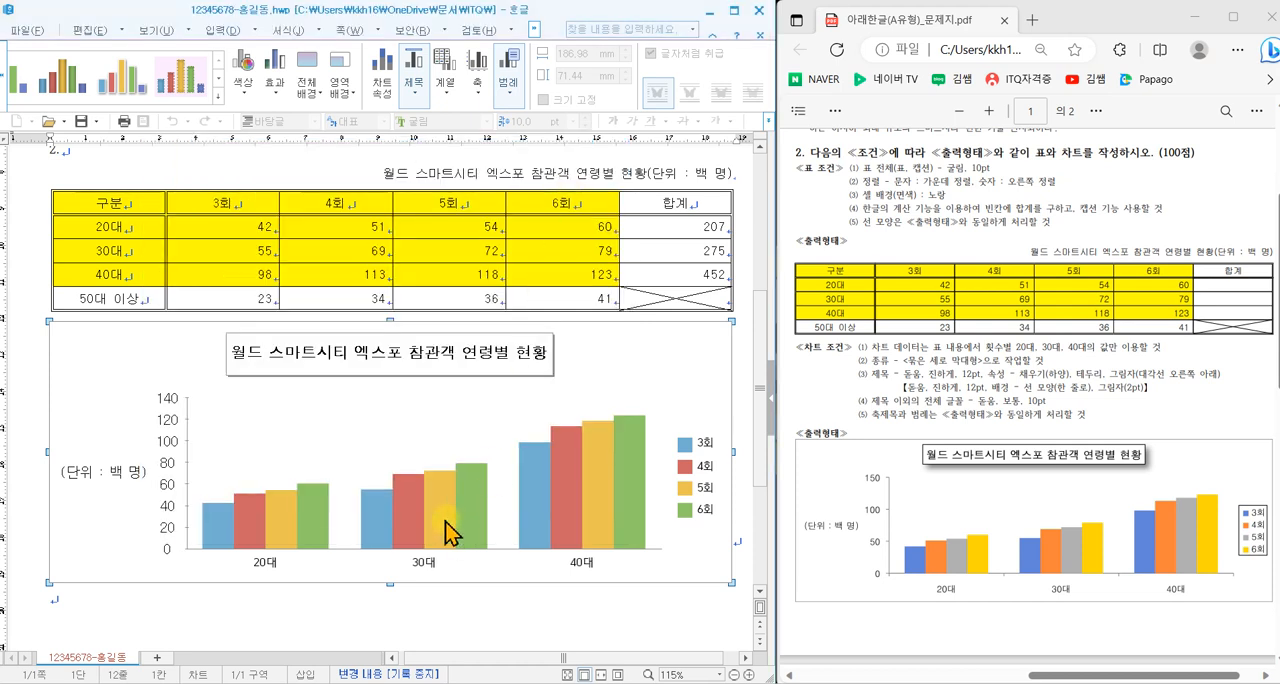
- Set the 20대, 30대, 40대 category axis labels' font to 돋움, 10 pt
double_click(273, 563)
left_click(206, 180)
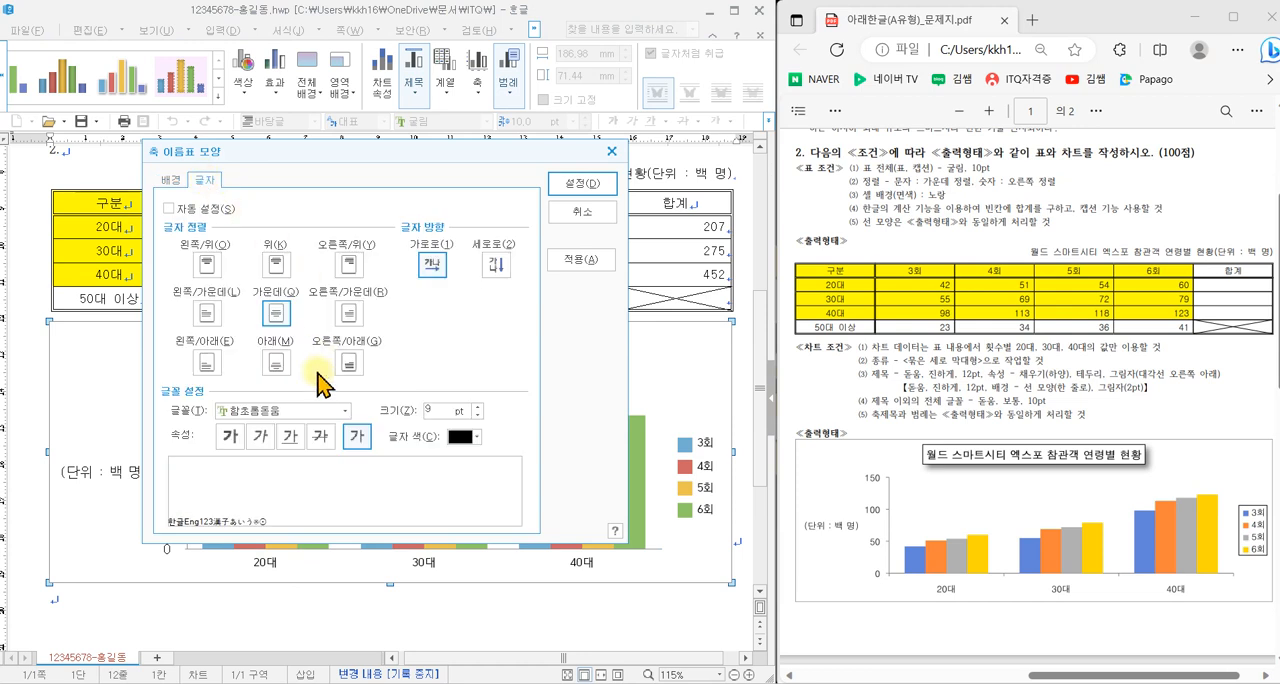
left_click(290, 411)
left_click(262, 432)
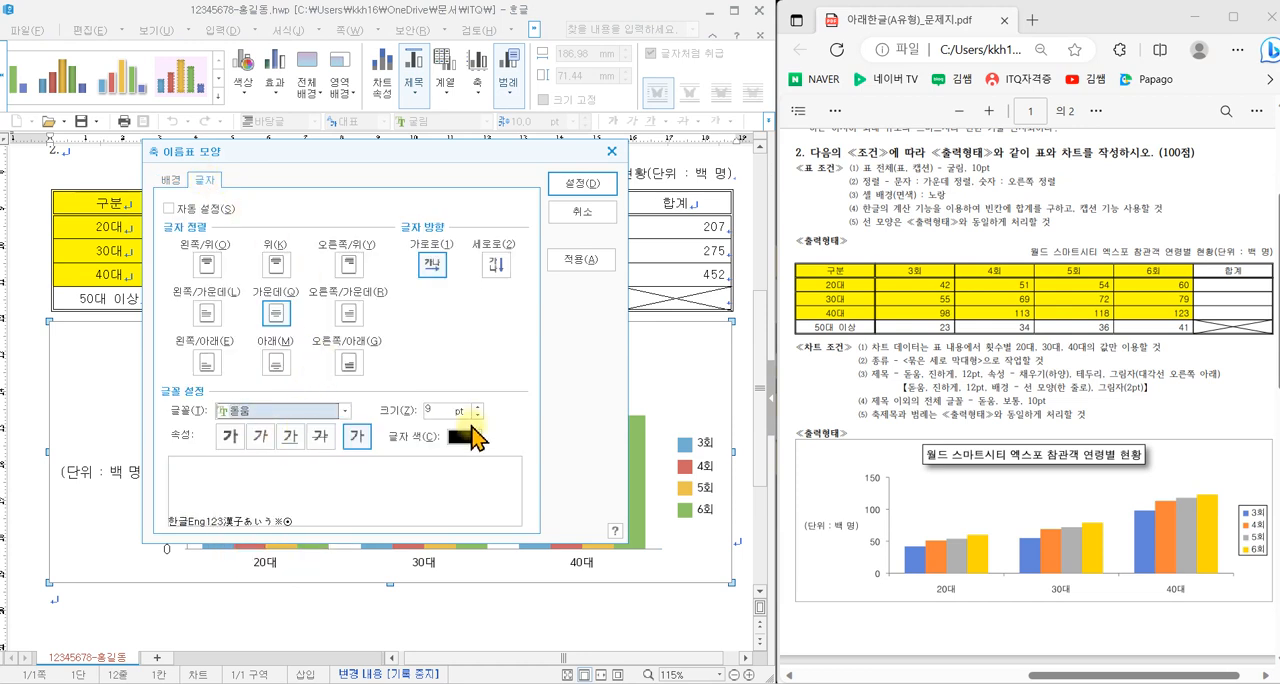
left_click(478, 406)
left_click(580, 186)
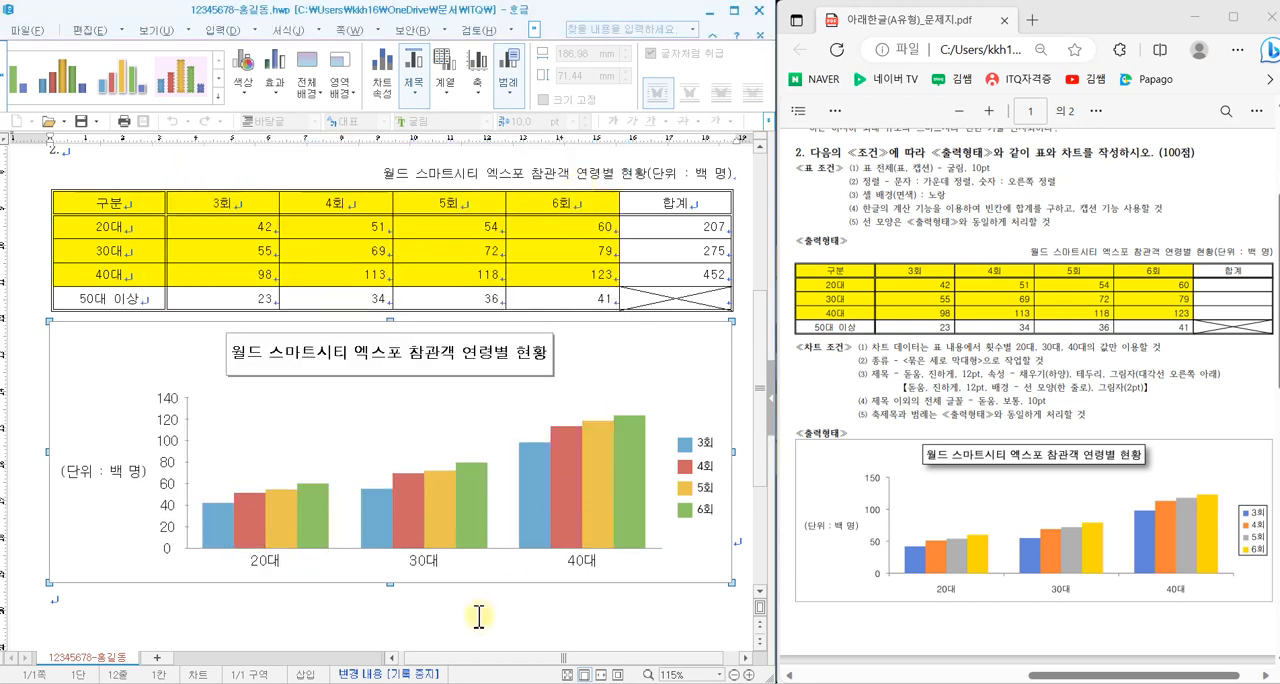
- Give the chart legend a 한 줄로 border and set its font to 돋움, 10 pt
double_click(709, 500)
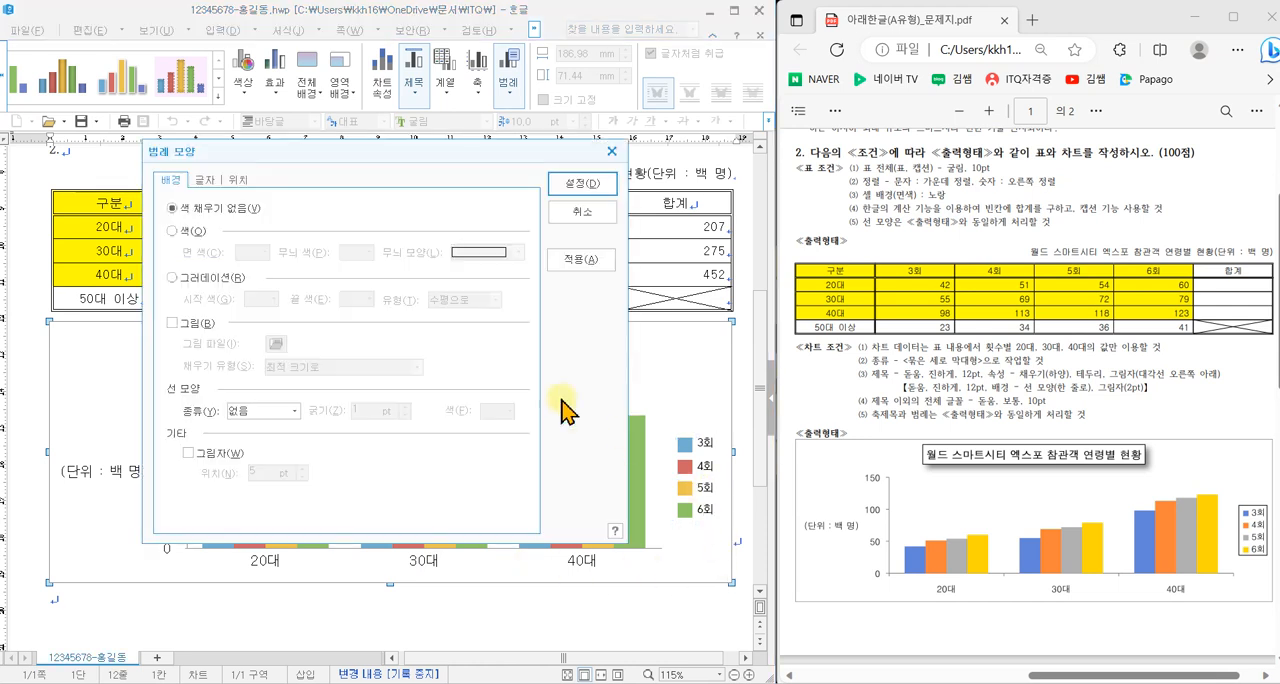
left_click(268, 411)
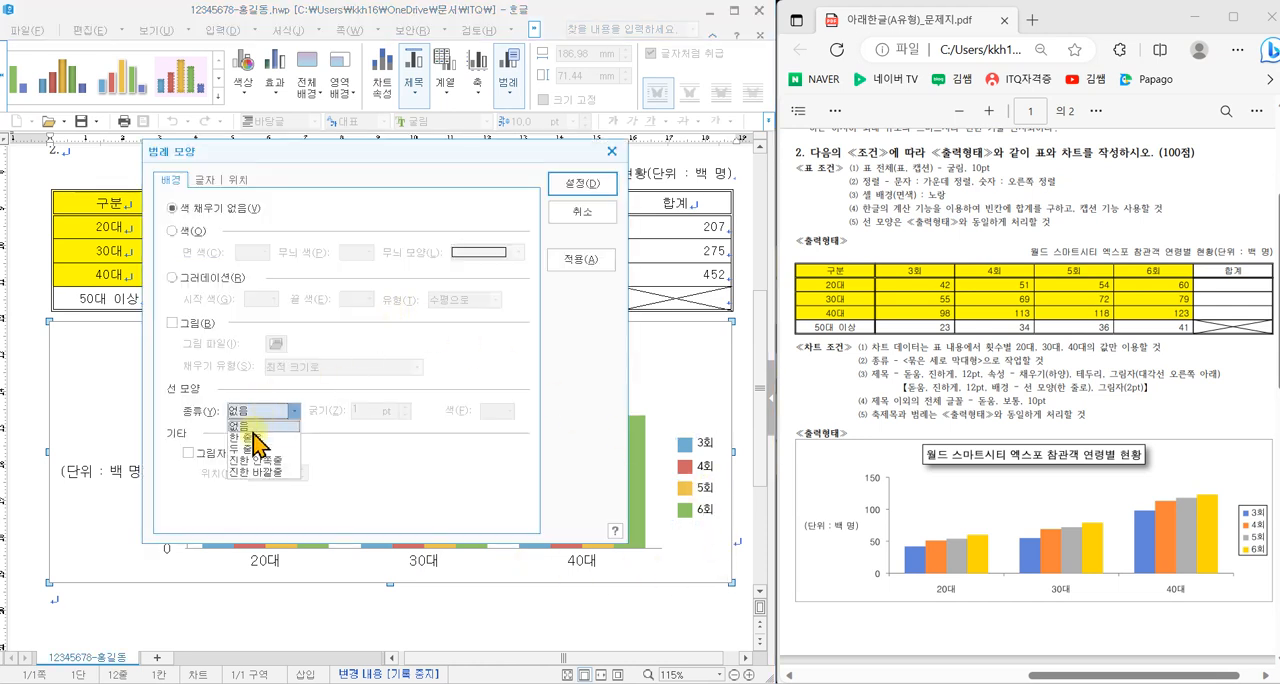
left_click(254, 436)
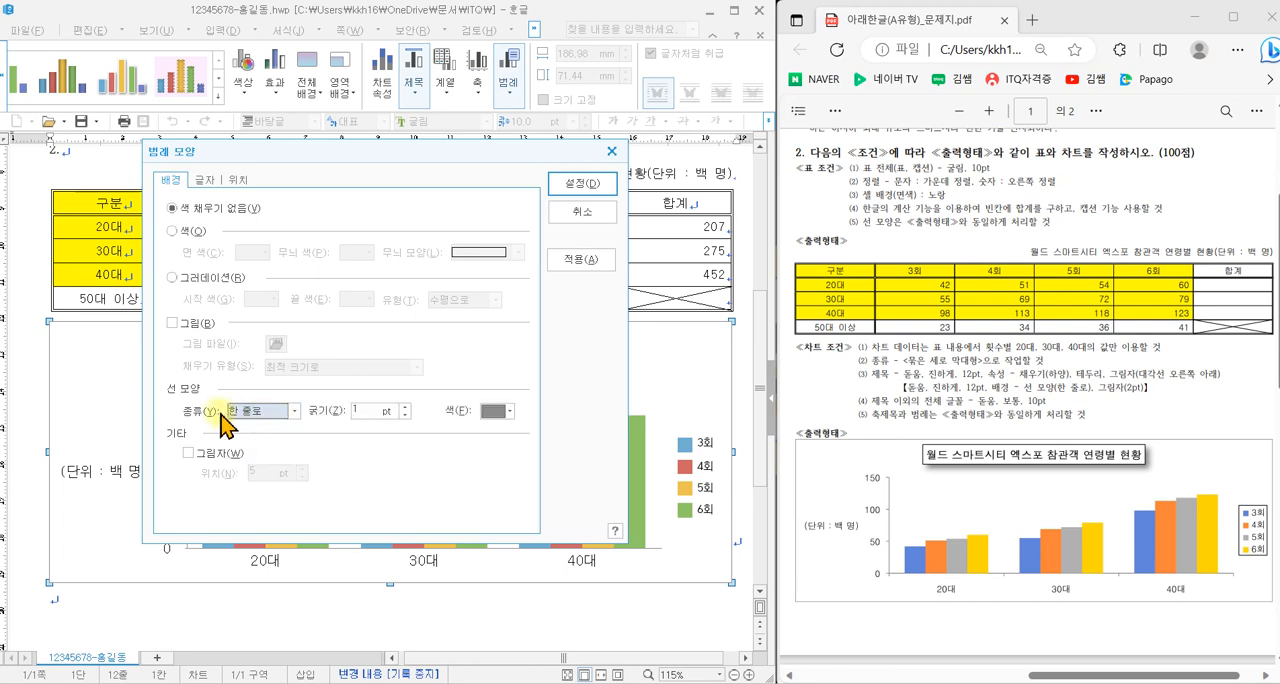
left_click(206, 180)
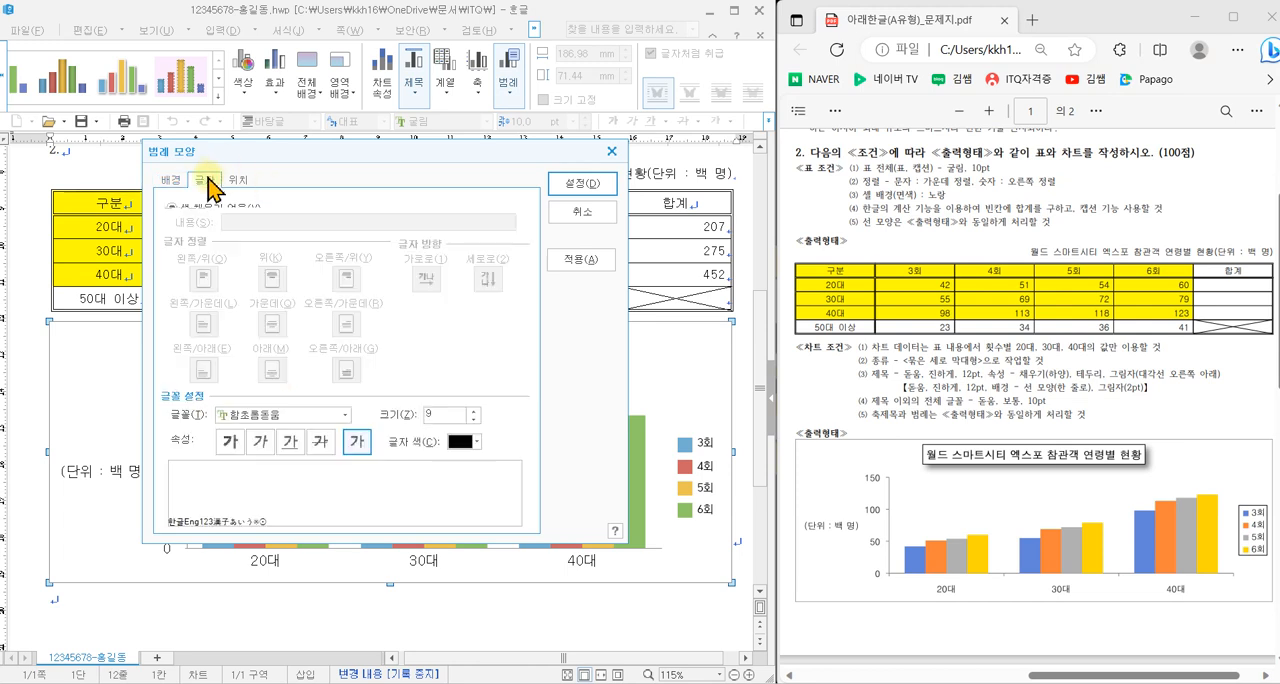
left_click(296, 418)
left_click(252, 430)
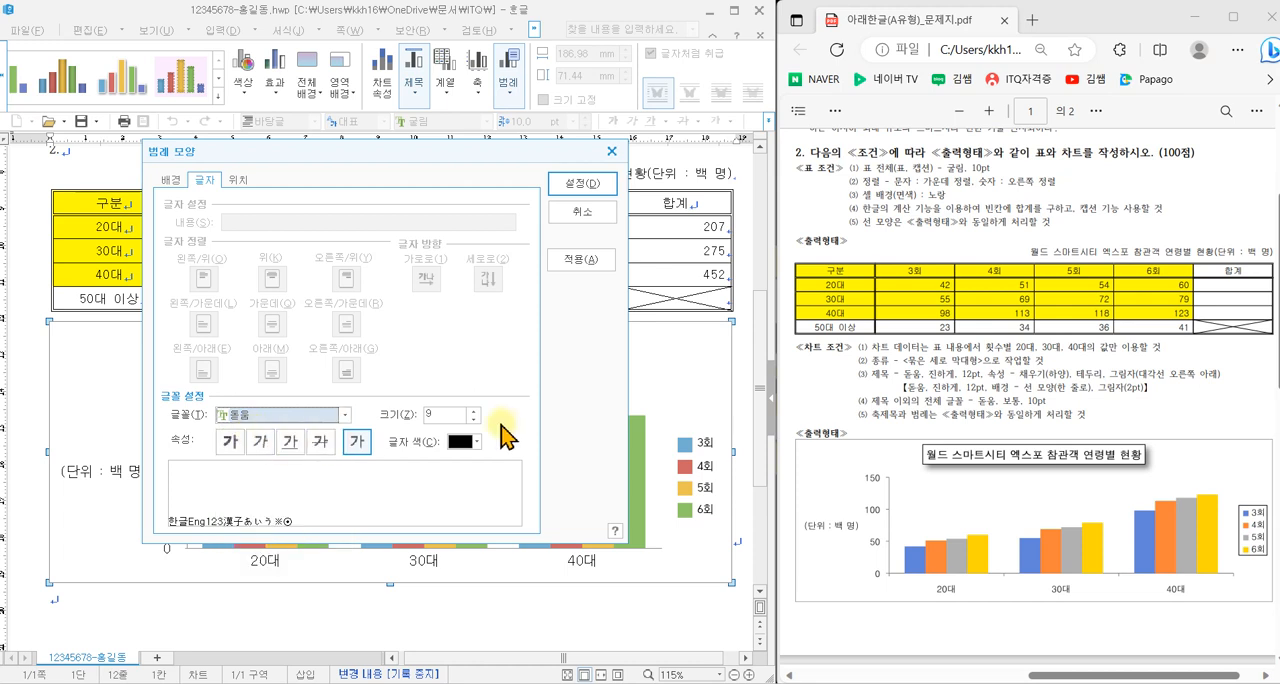
left_click(473, 410)
left_click(582, 184)
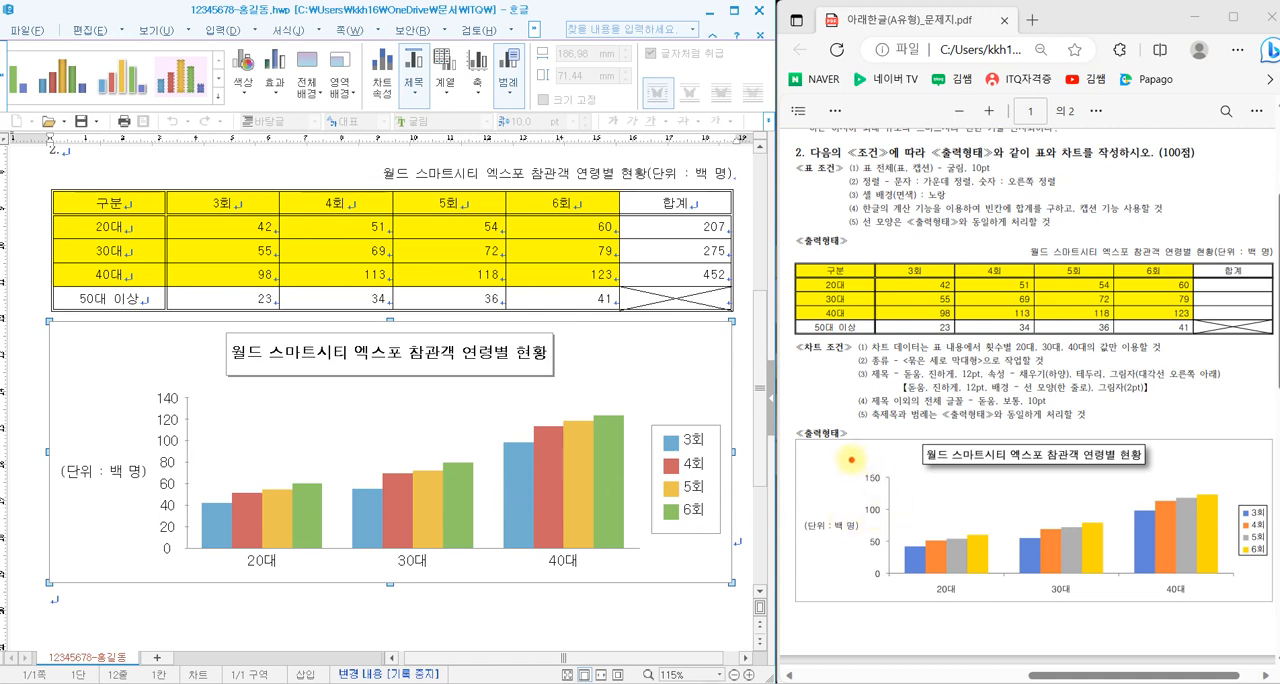
left_click_drag(850, 457, 900, 593)
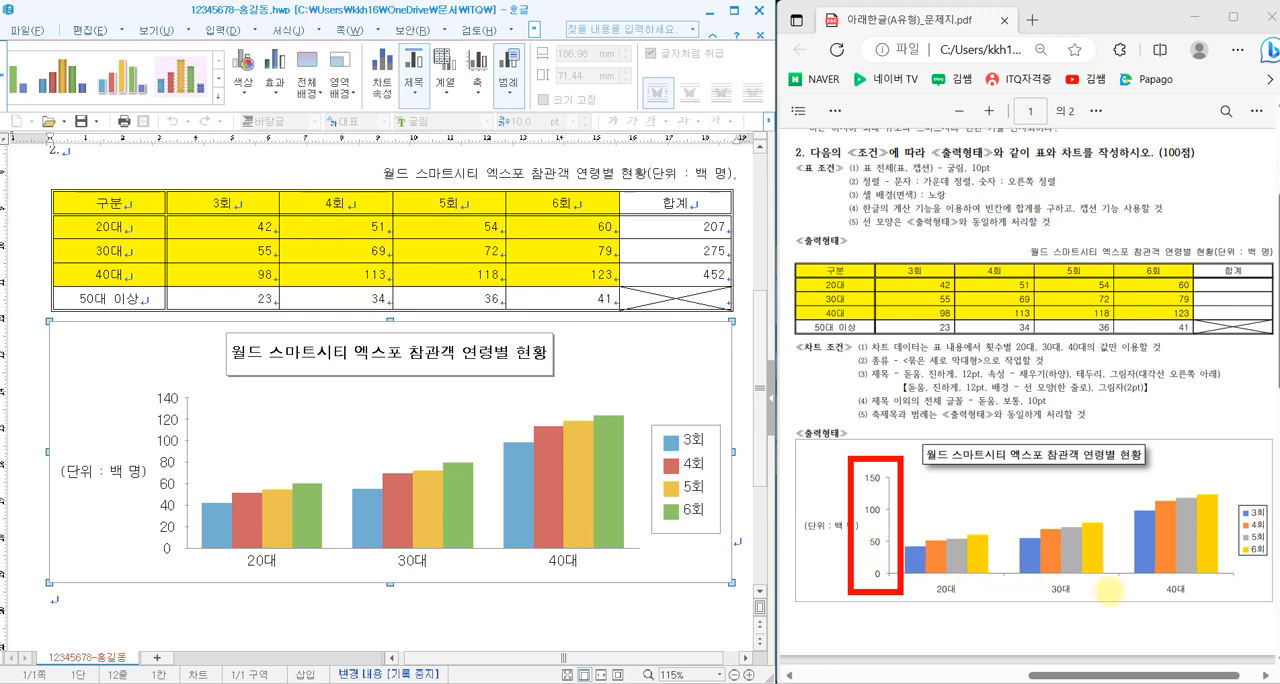
mouse_move(1118, 584)
left_mouse_down()
mouse_move(990, 553)
mouse_move(1166, 568)
mouse_move(1143, 587)
left_mouse_up()
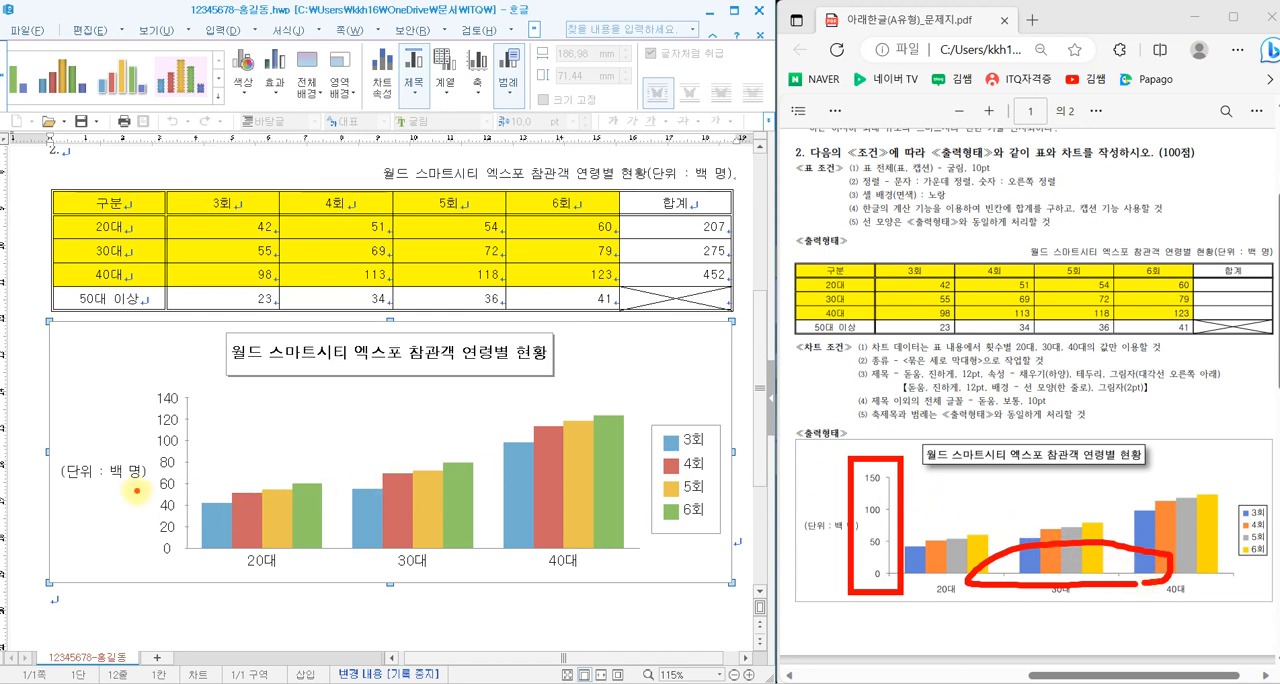
- Turn off 자동으로 꾸밈 for the chart's value axis and set its 최댓값 to 150 and 큰 눈금선 to 3
double_click(191, 462)
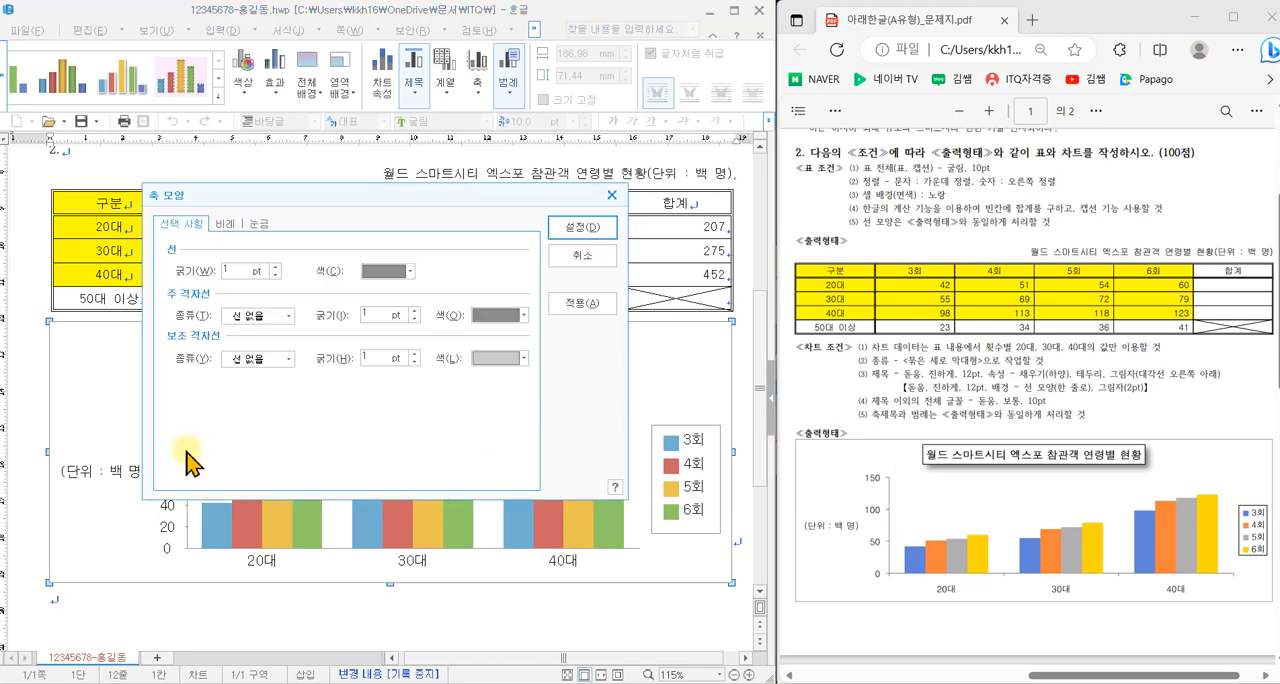
left_click(229, 228)
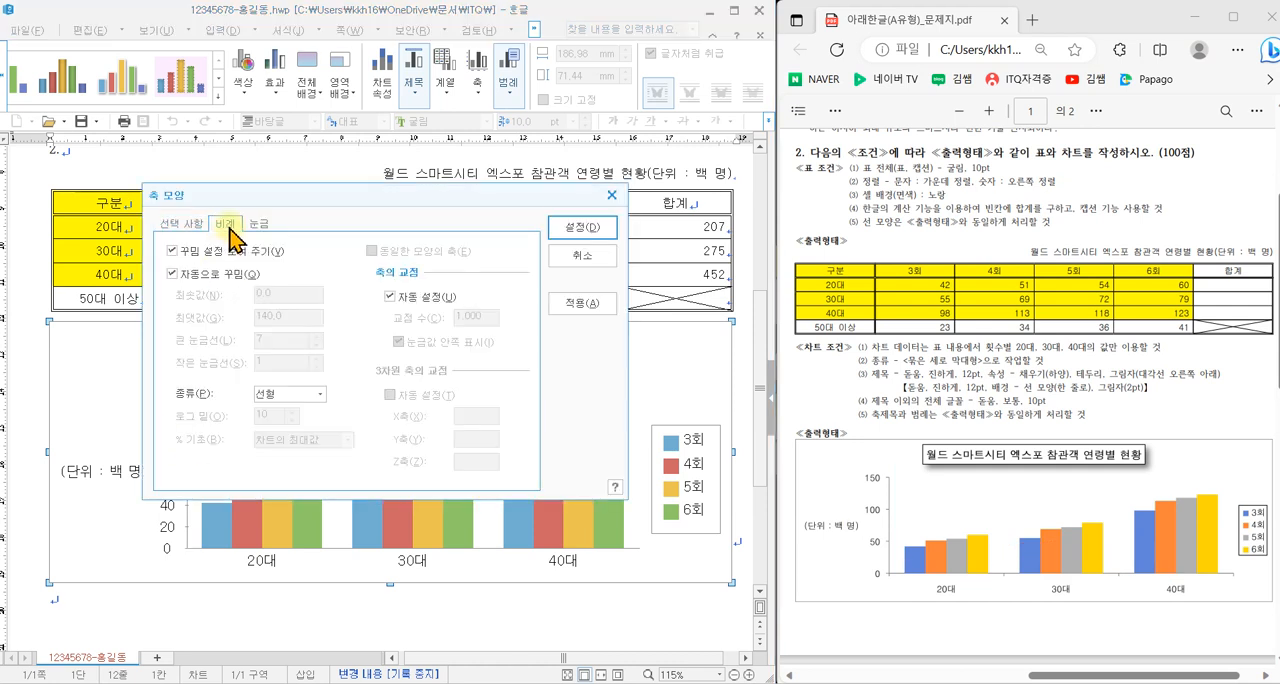
left_click(219, 277)
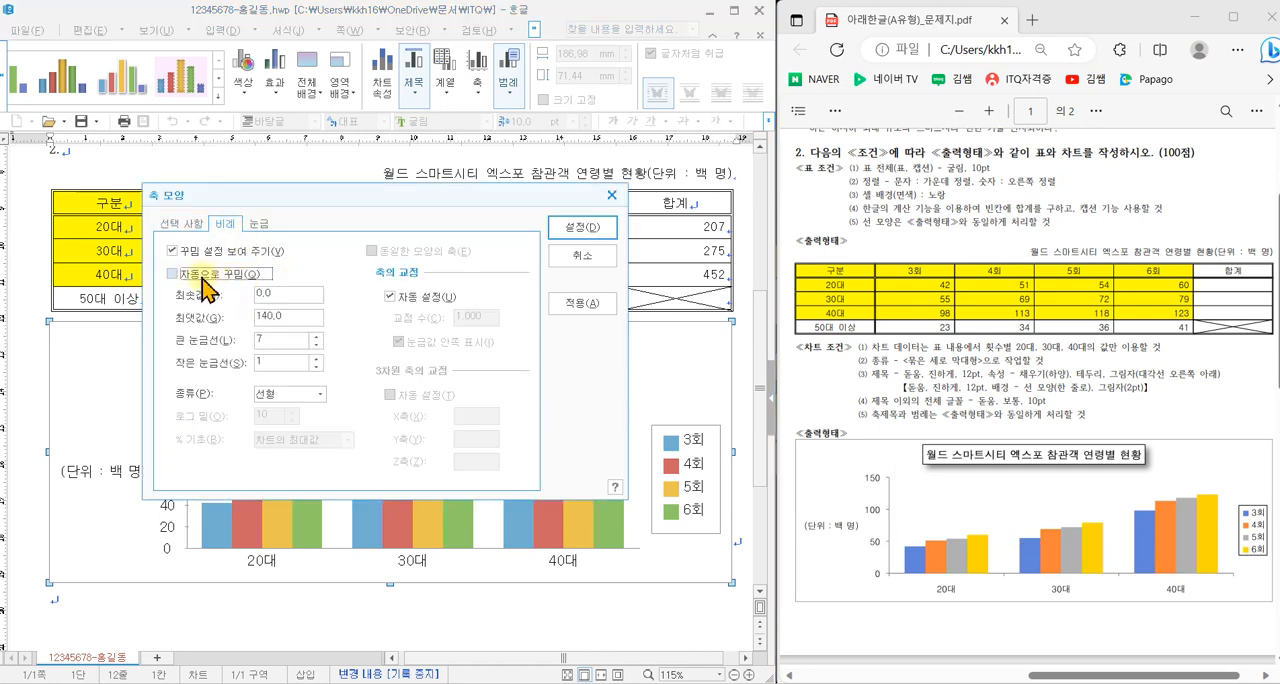
left_click(174, 273)
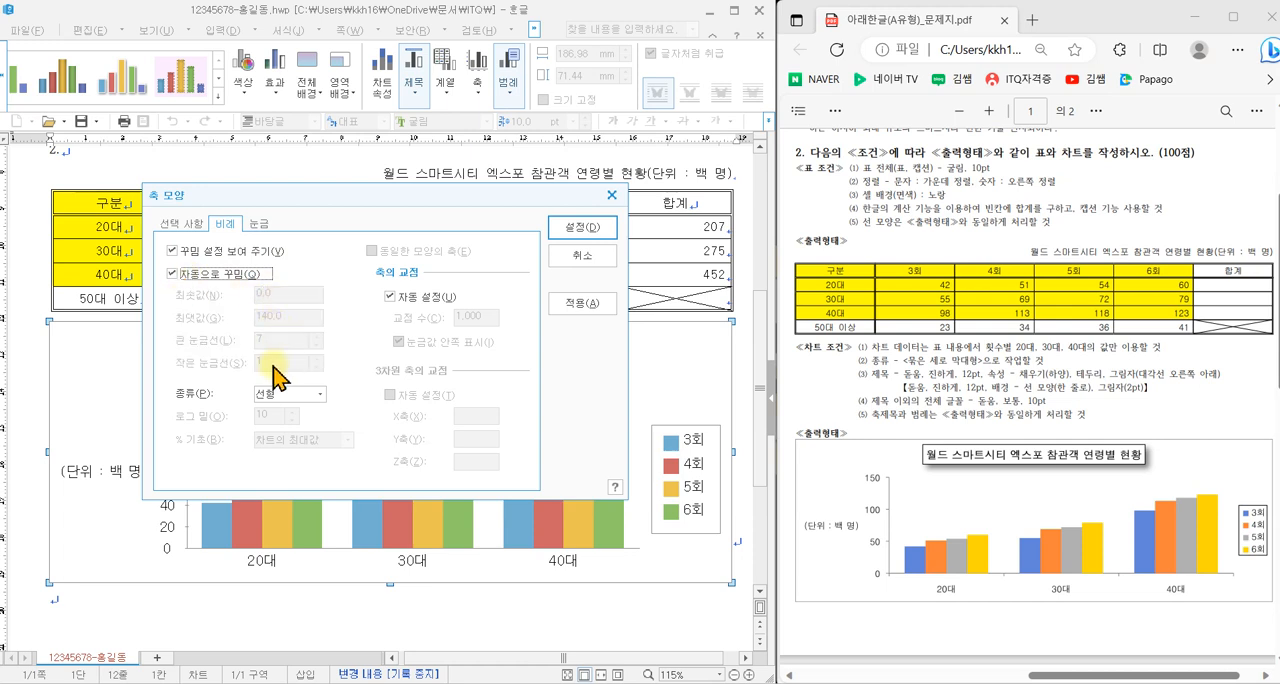
left_click(200, 278)
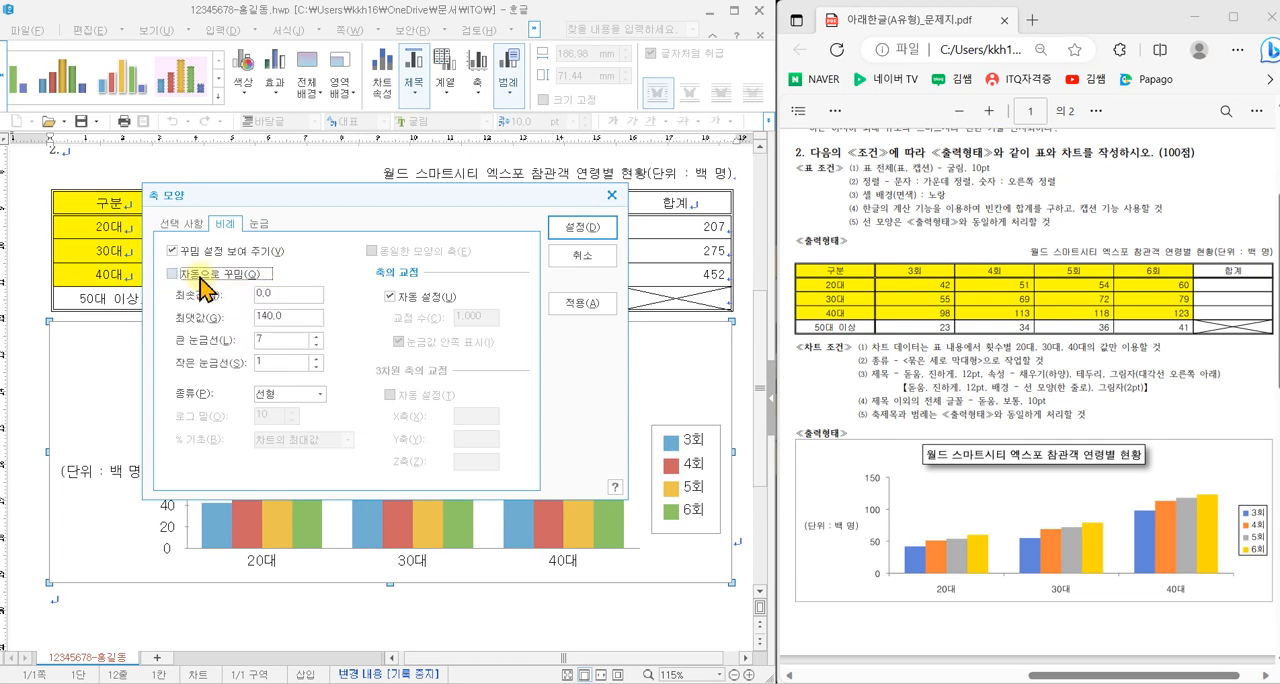
double_click(271, 318)
type("150")
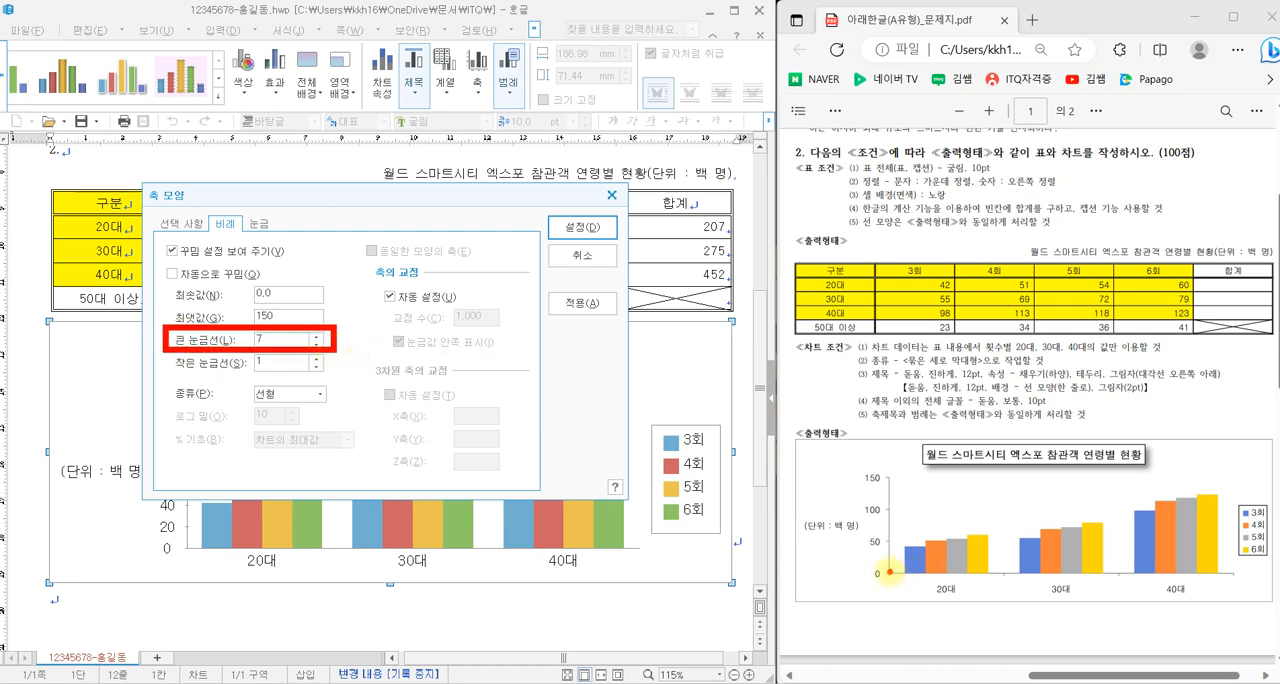
mouse_move(890, 571)
left_mouse_down()
mouse_move(906, 558)
mouse_move(893, 540)
mouse_move(906, 522)
mouse_move(885, 510)
mouse_move(908, 498)
mouse_move(882, 482)
left_mouse_up()
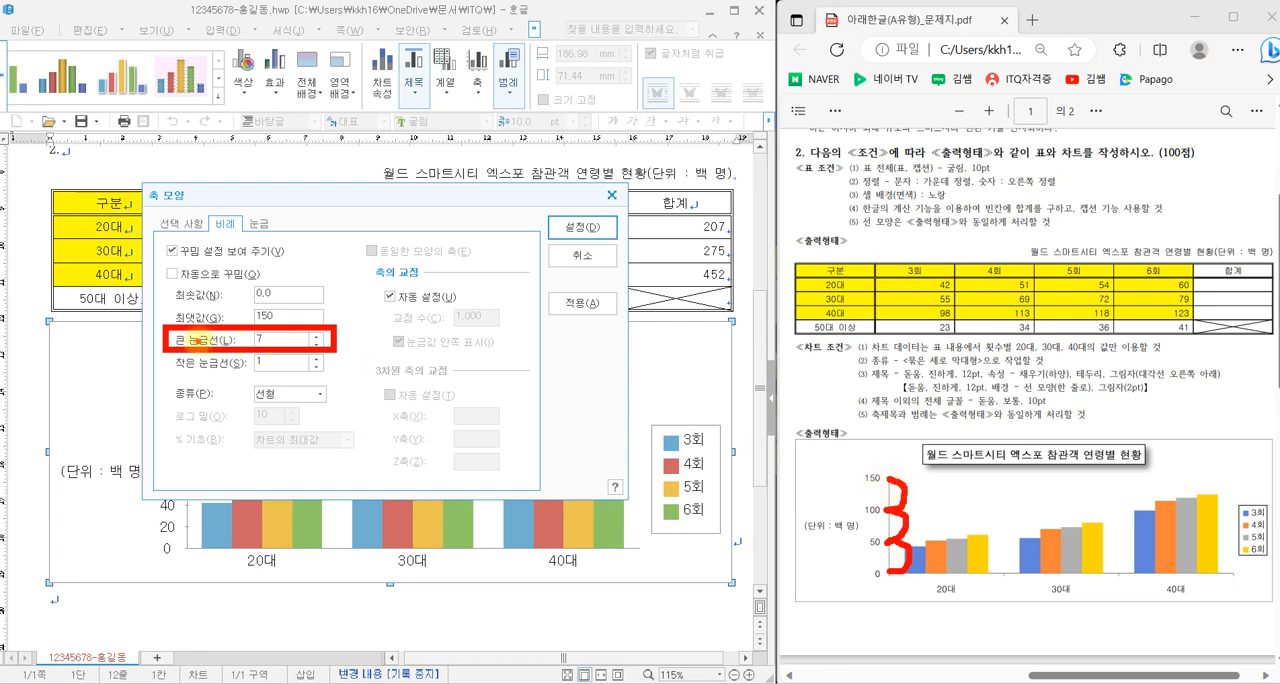
left_click(316, 344)
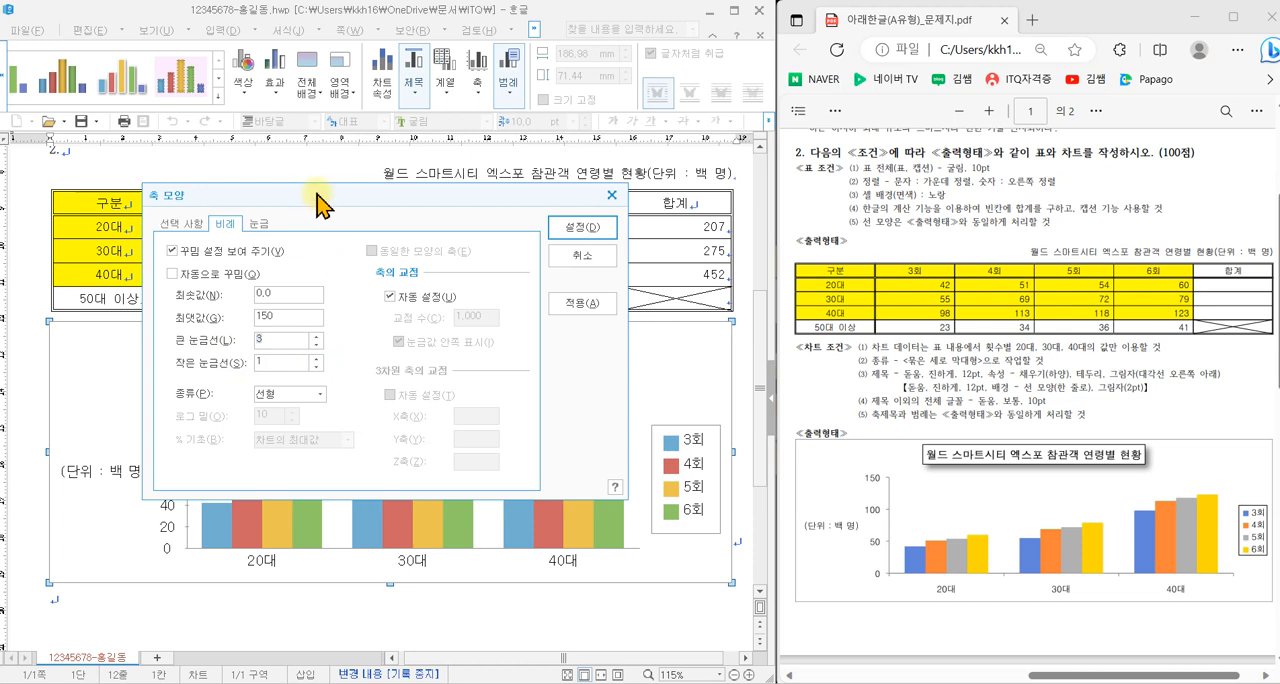
- Set the value axis tick mark position to 바깥쪽 and apply the axis settings
left_click_drag(320, 200, 378, 222)
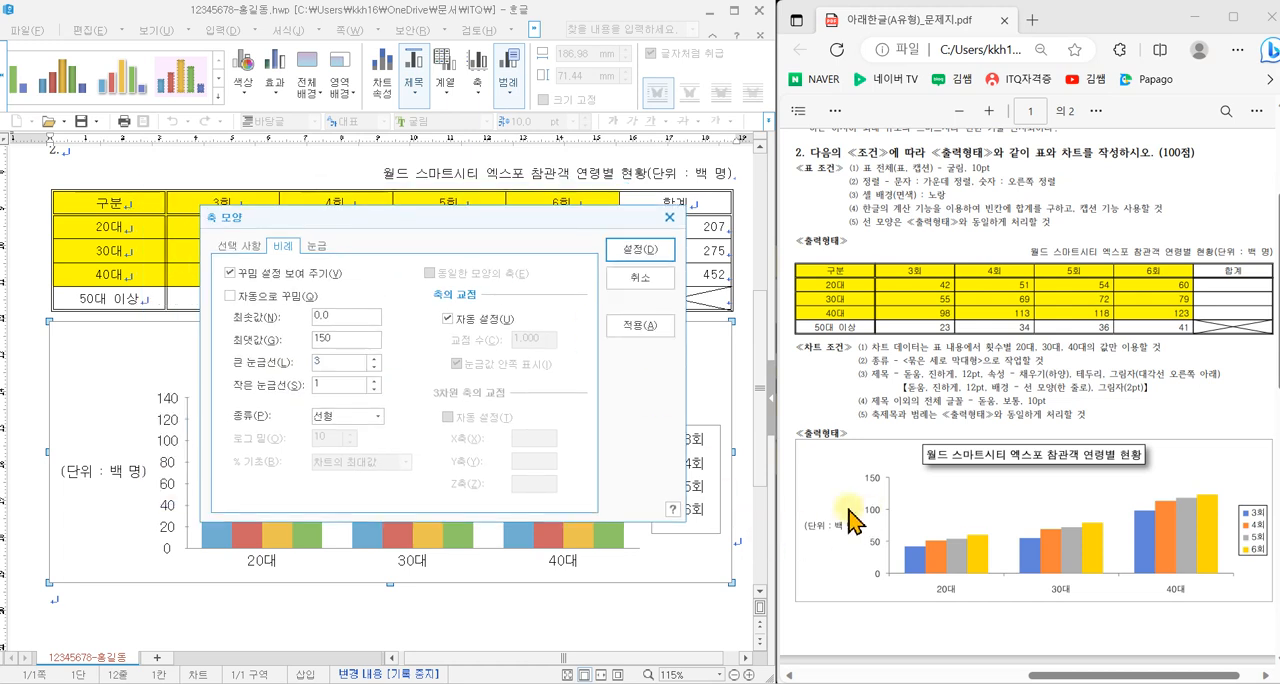
left_click(316, 246)
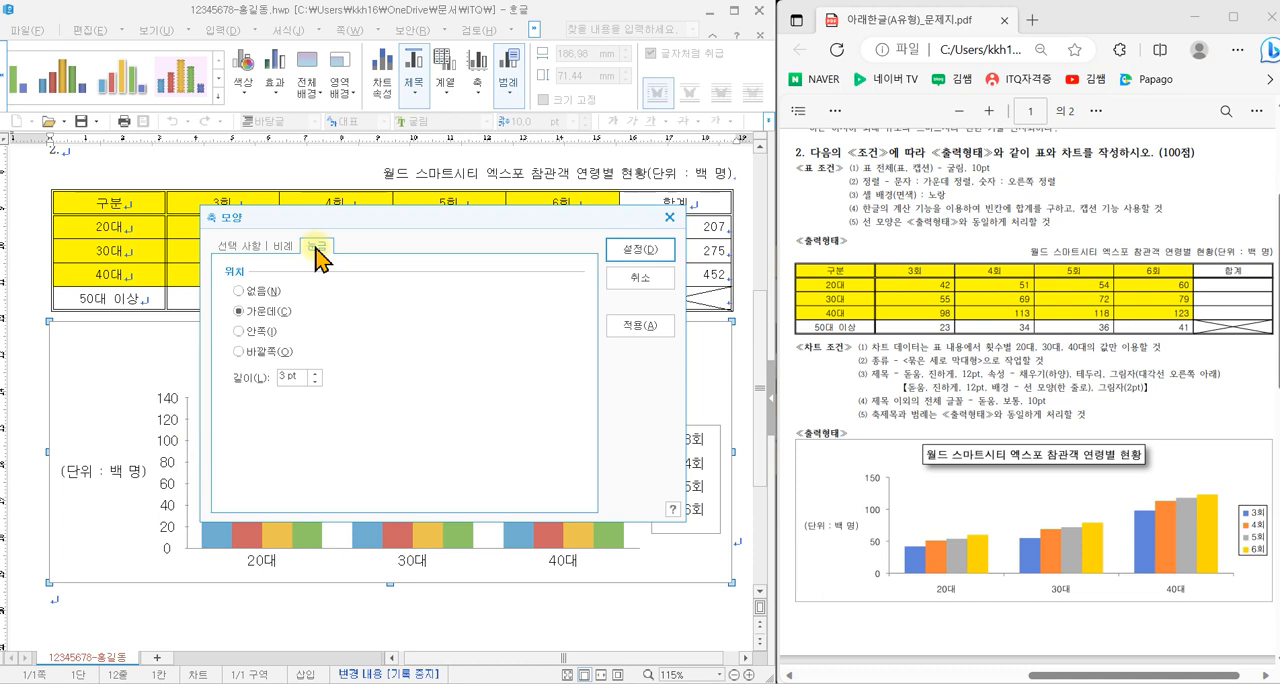
left_click(260, 352)
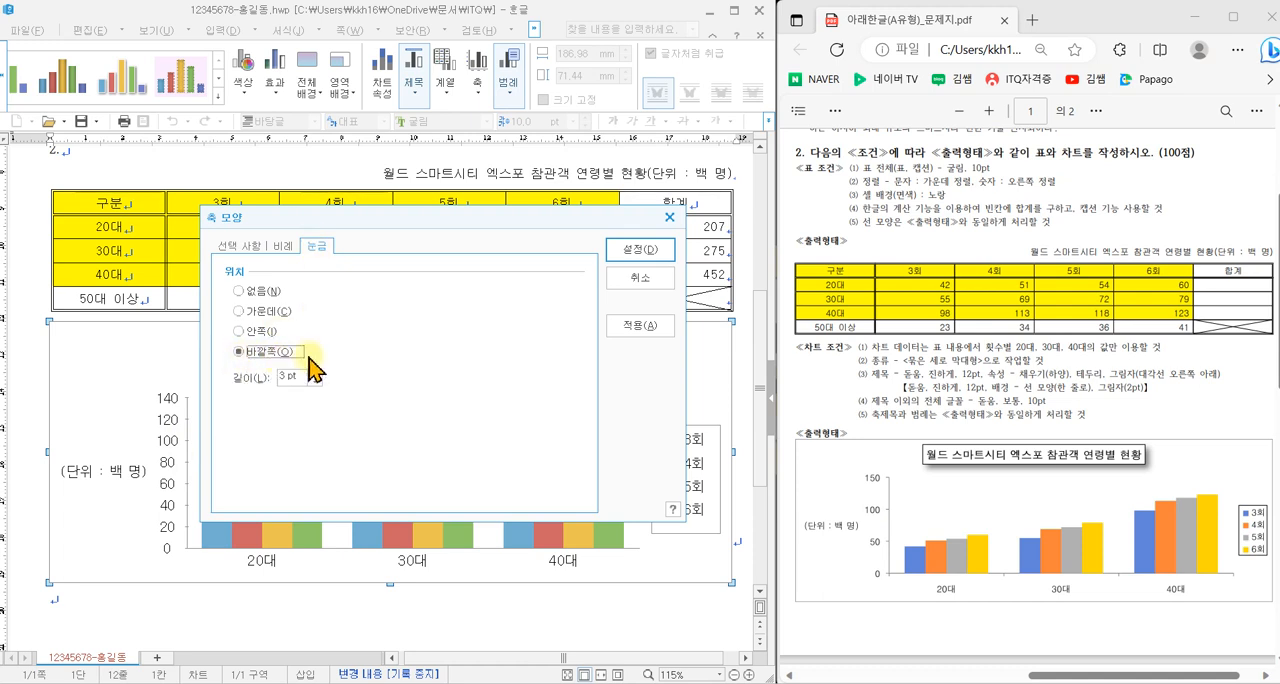
left_click(638, 250)
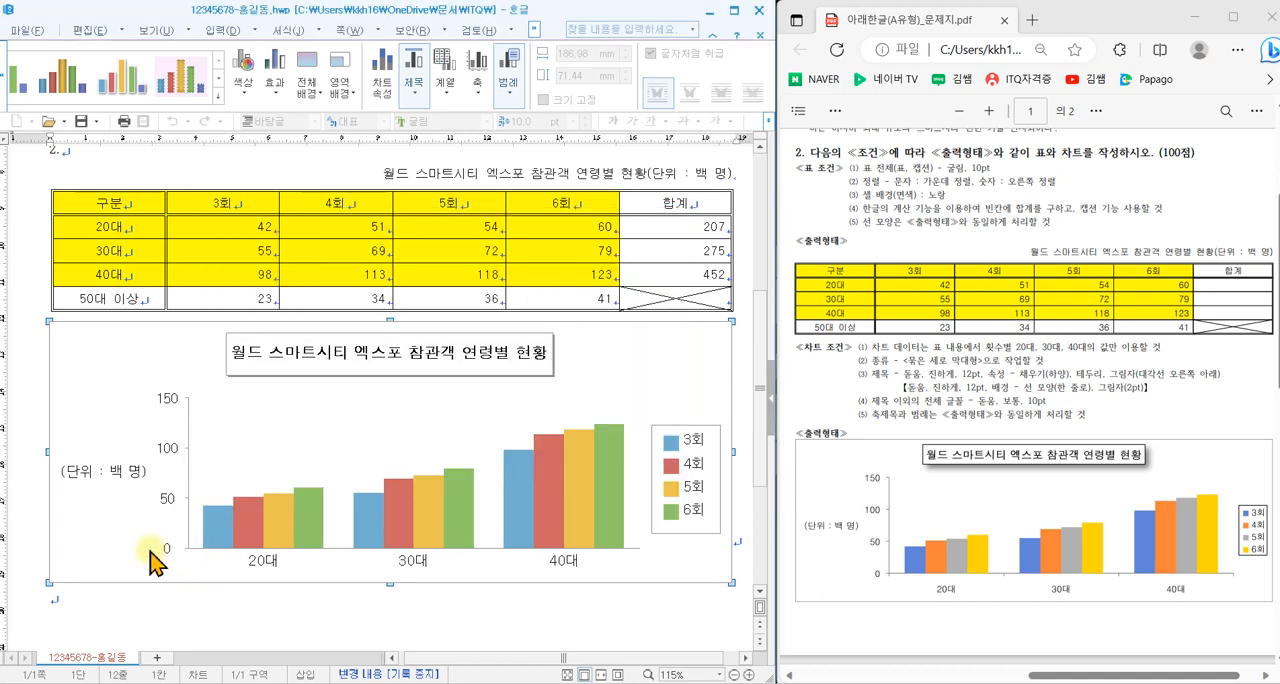
- Set the category axis tick mark position to 바깥쪽
double_click(338, 549)
left_click(258, 223)
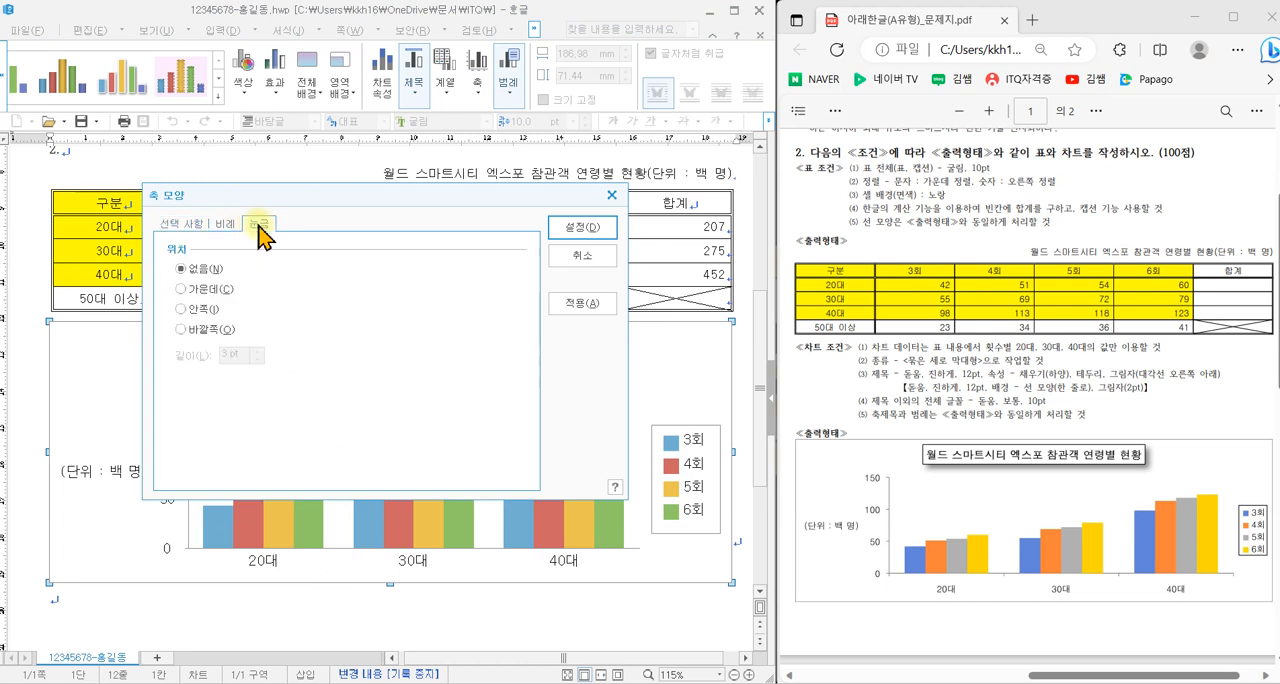
left_click(234, 328)
left_click(570, 228)
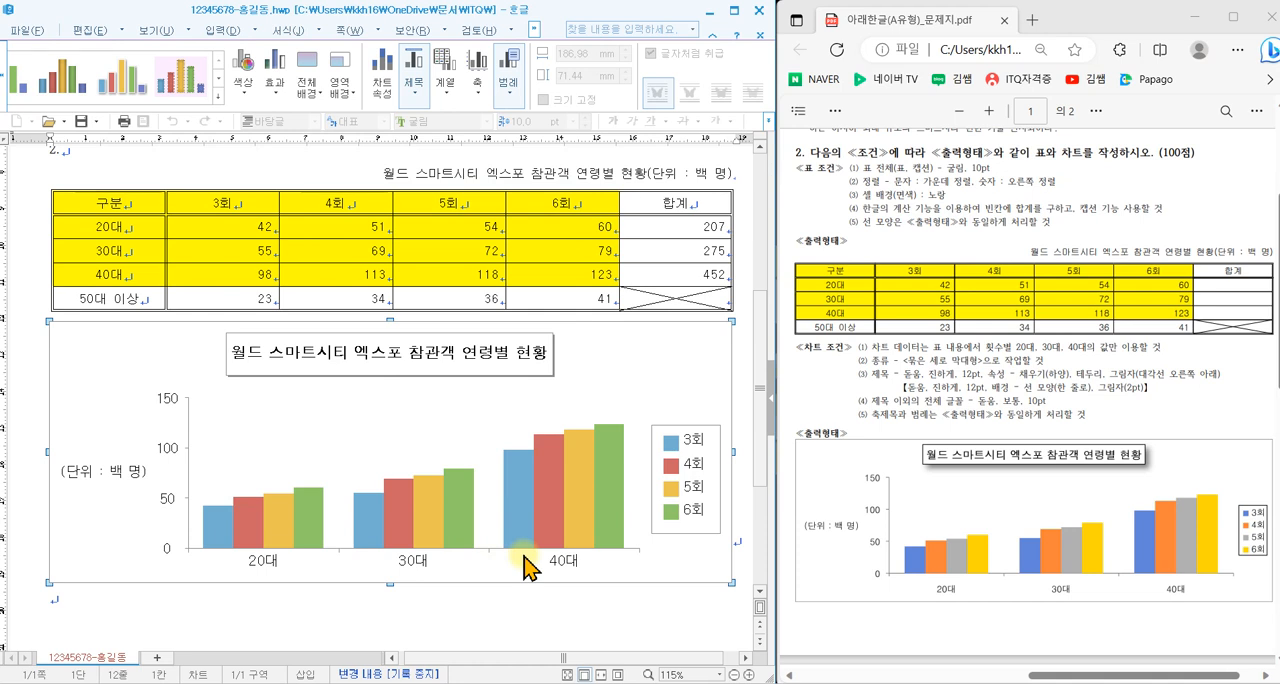
- Insert a page break on the empty line below the chart to start page 2
left_click(199, 618)
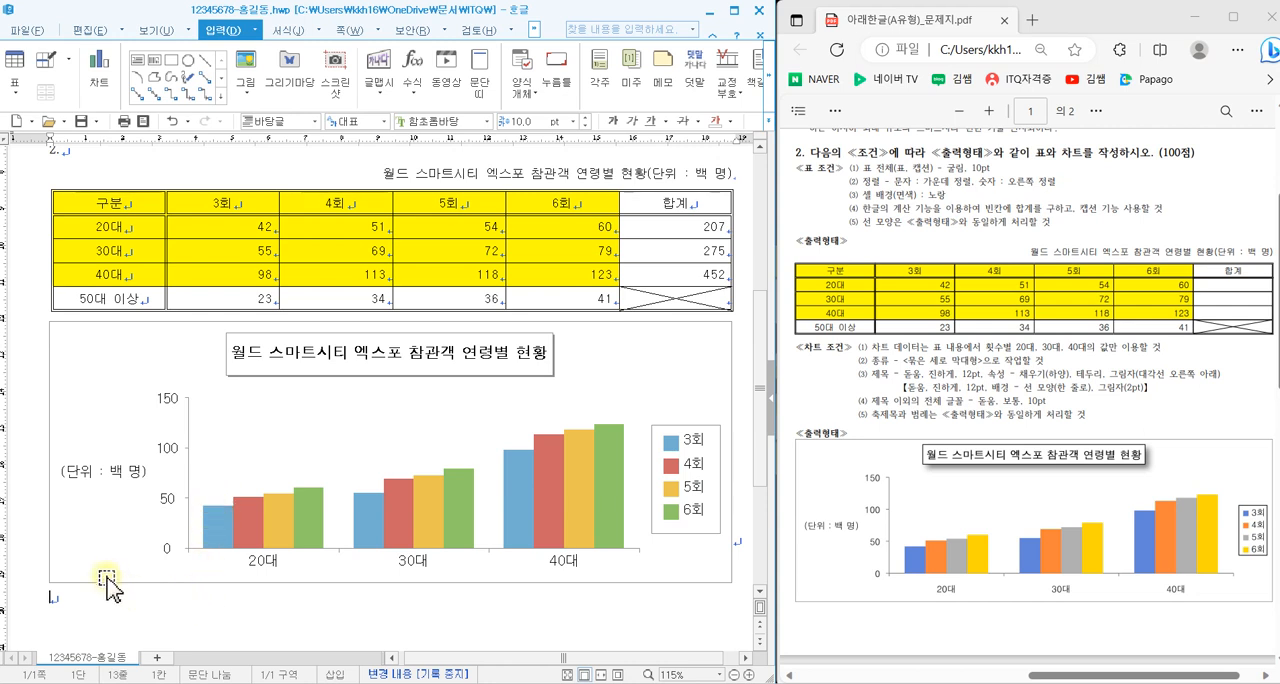
scroll(107, 591, "down", 1)
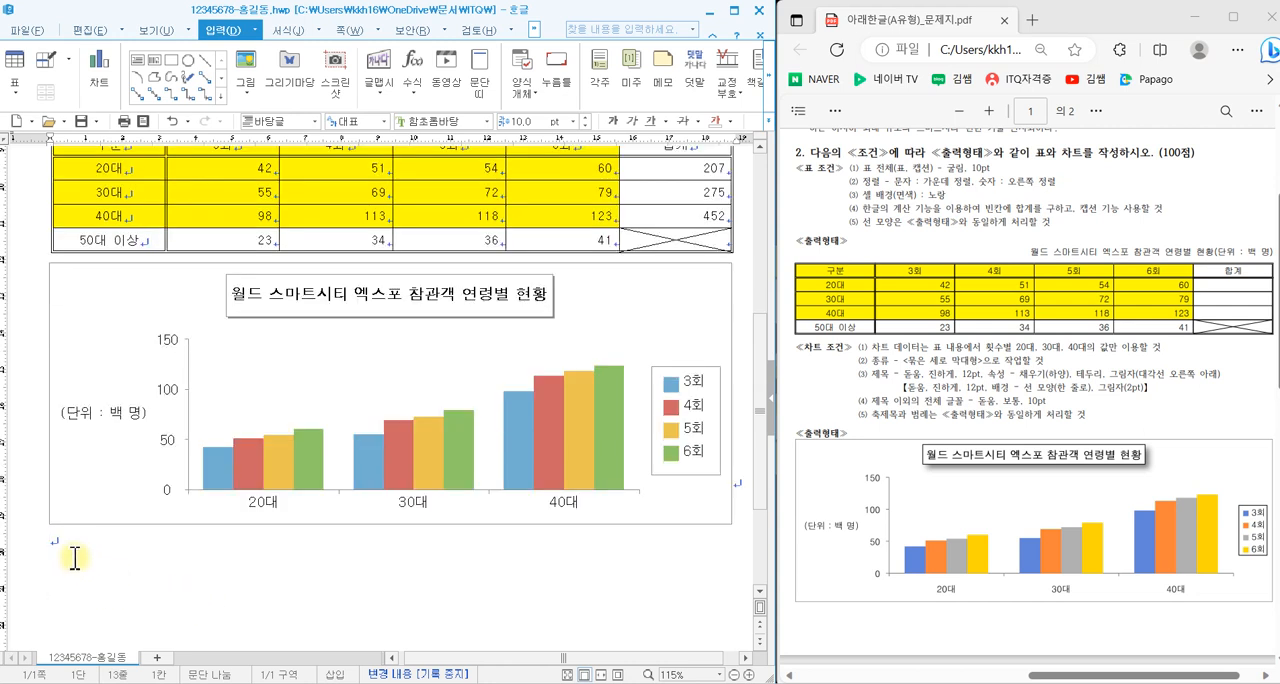
key("ctrl+Return")
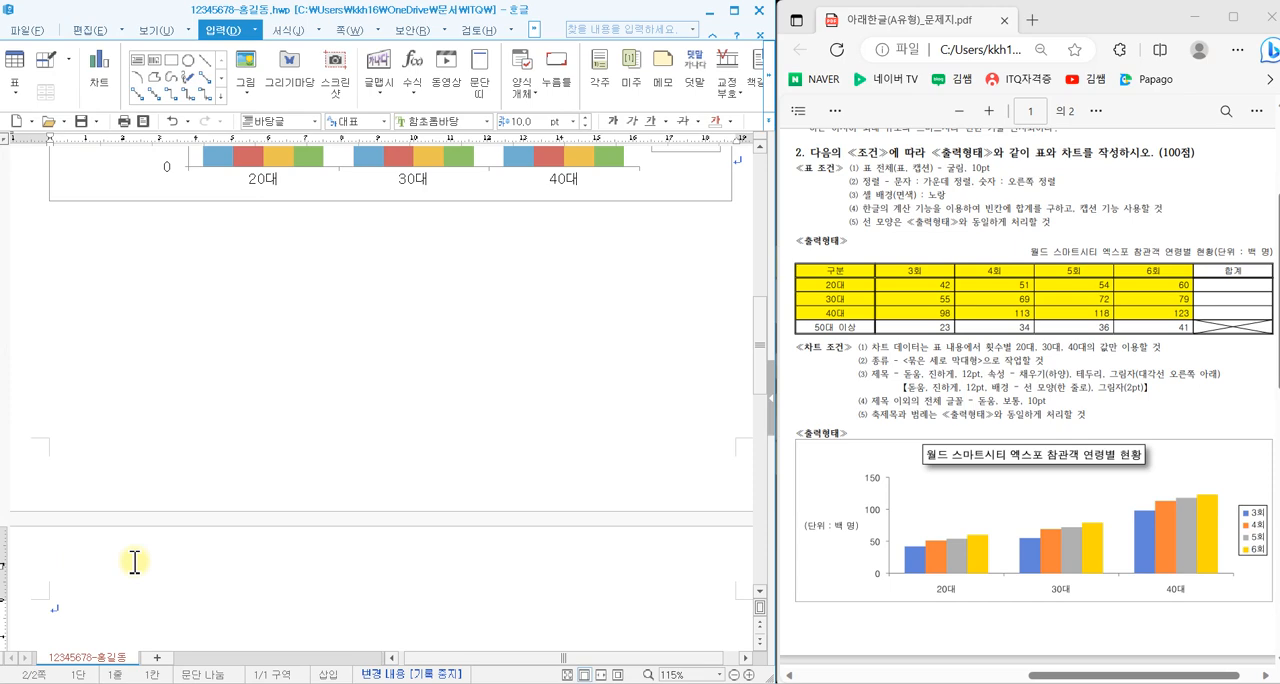
scroll(140, 559, "down", 4)
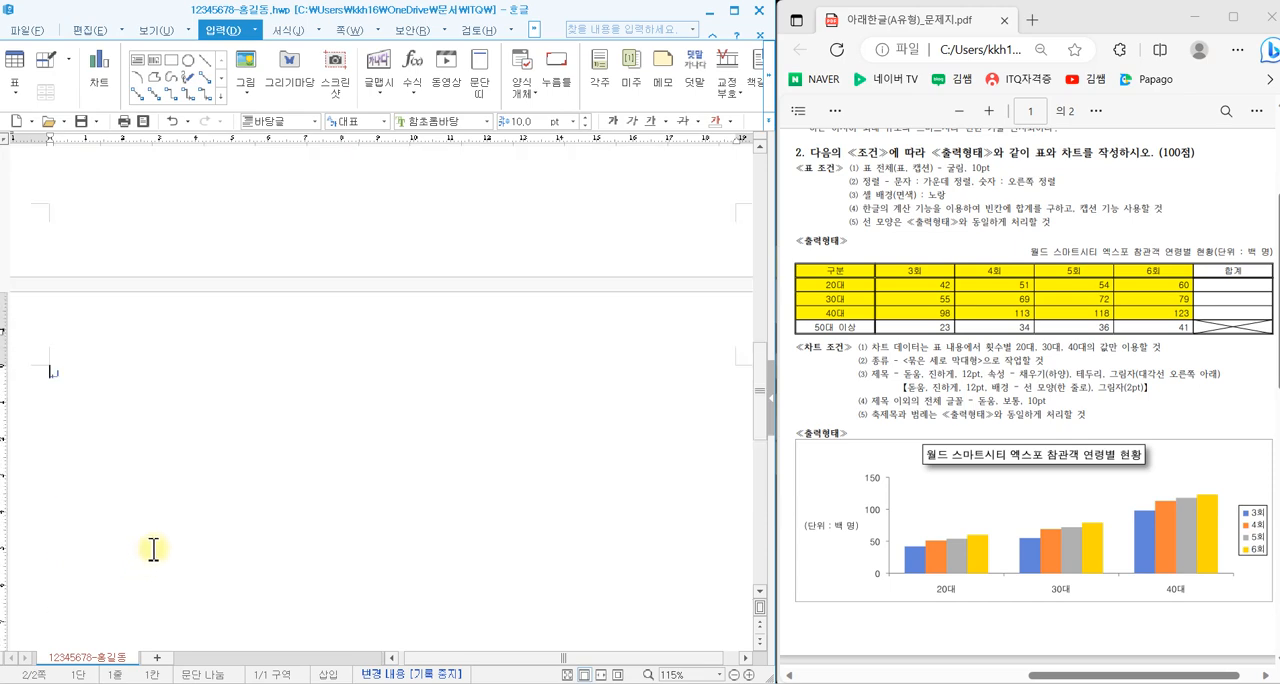
scroll(153, 548, "down", 2)
- Consult question 3 in the exam PDF and enter the number "3." with "(1)" on the line below it on page 2
scroll(990, 470, "down", 1)
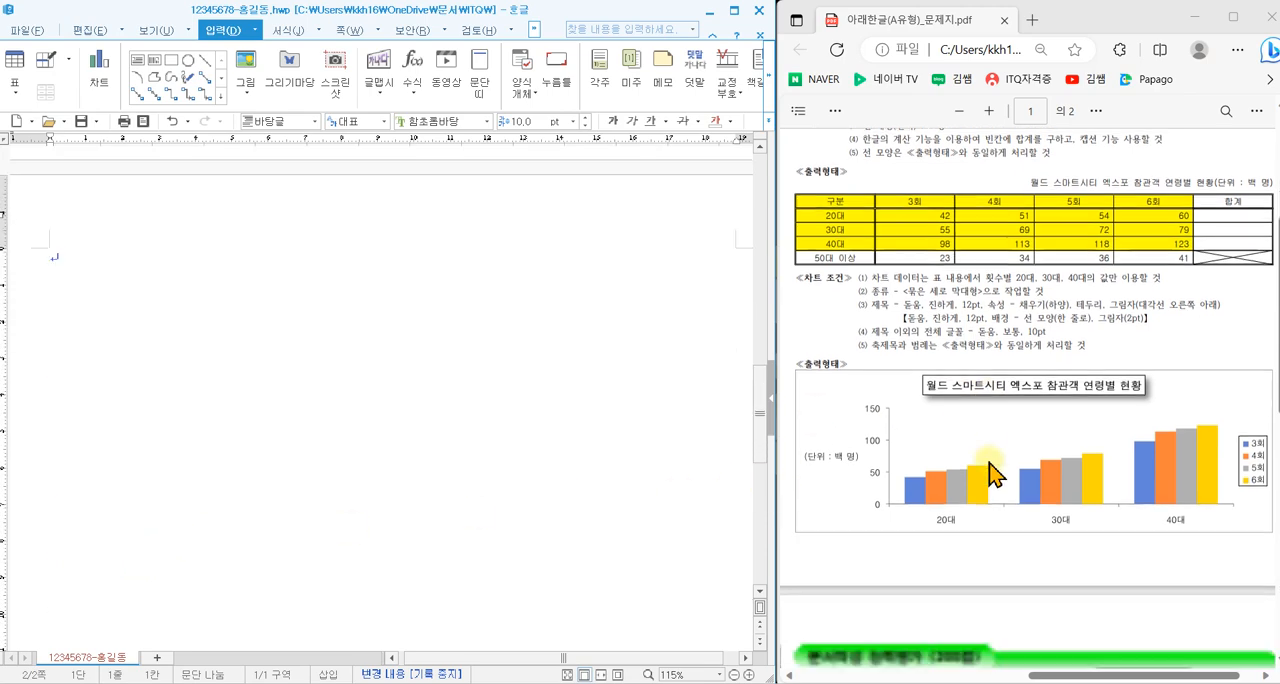
scroll(990, 470, "down", 8)
left_click_drag(1070, 677, 840, 678)
scroll(940, 615, "up", 3)
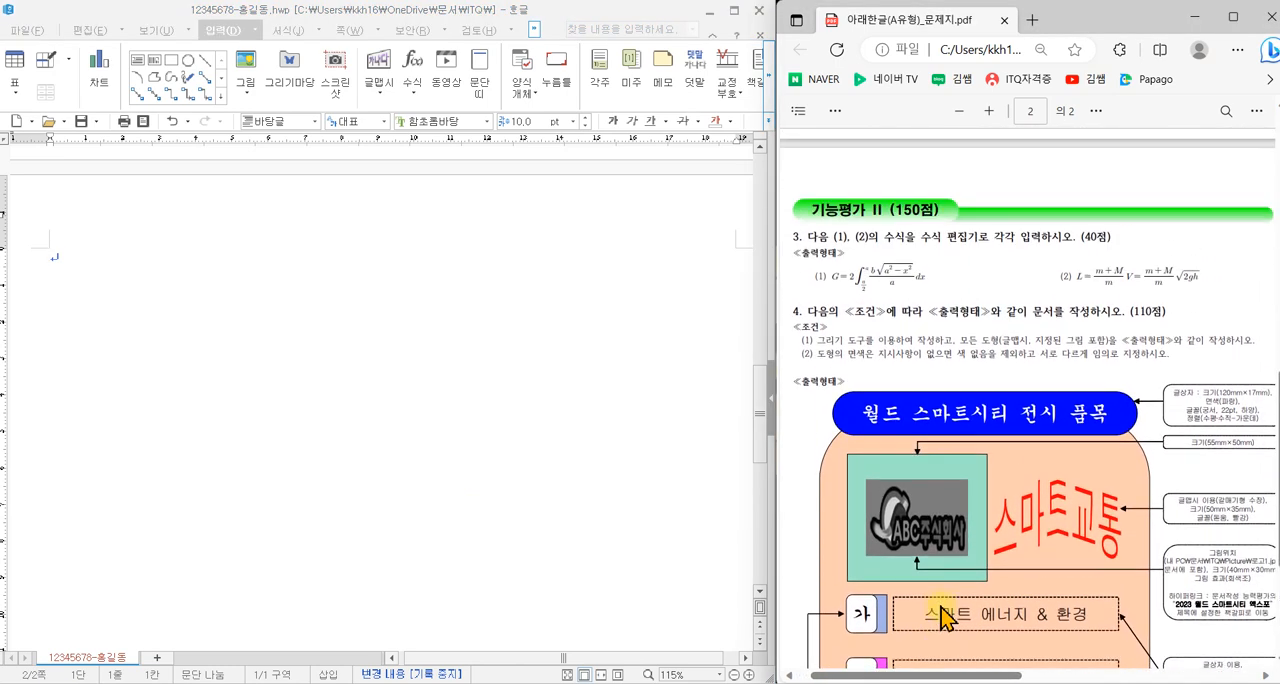
scroll(940, 615, "down", 2)
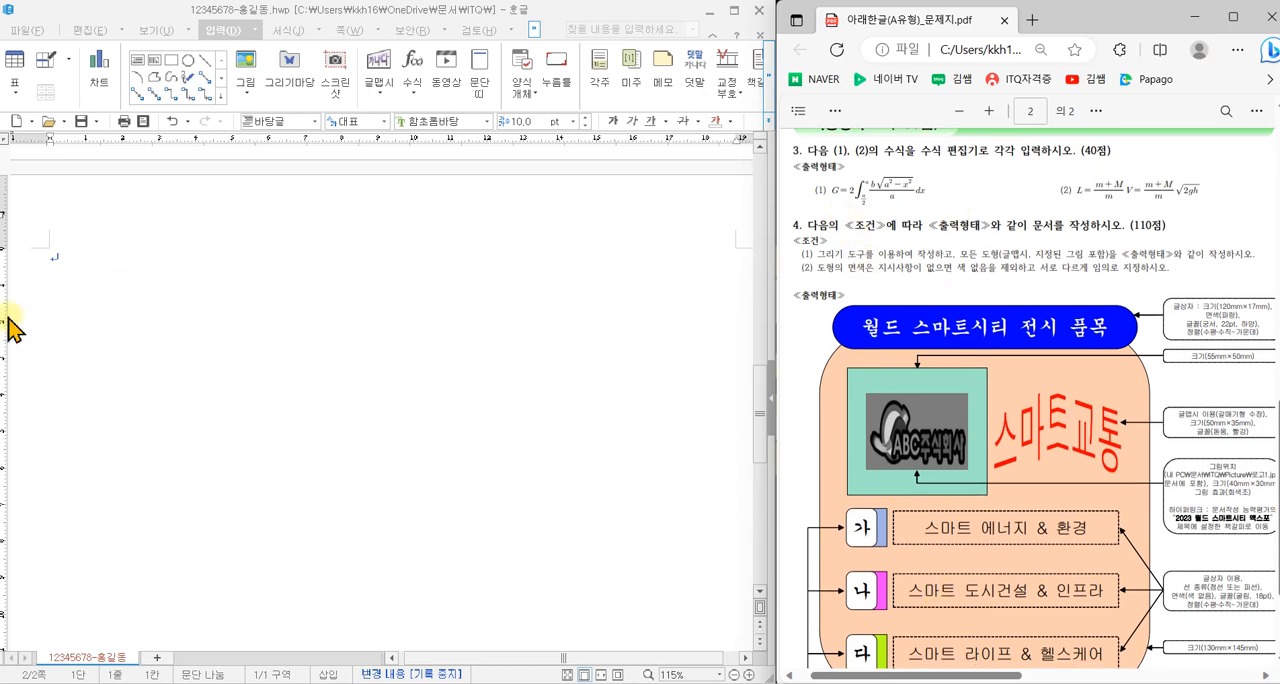
left_click(57, 262)
type("3. ")
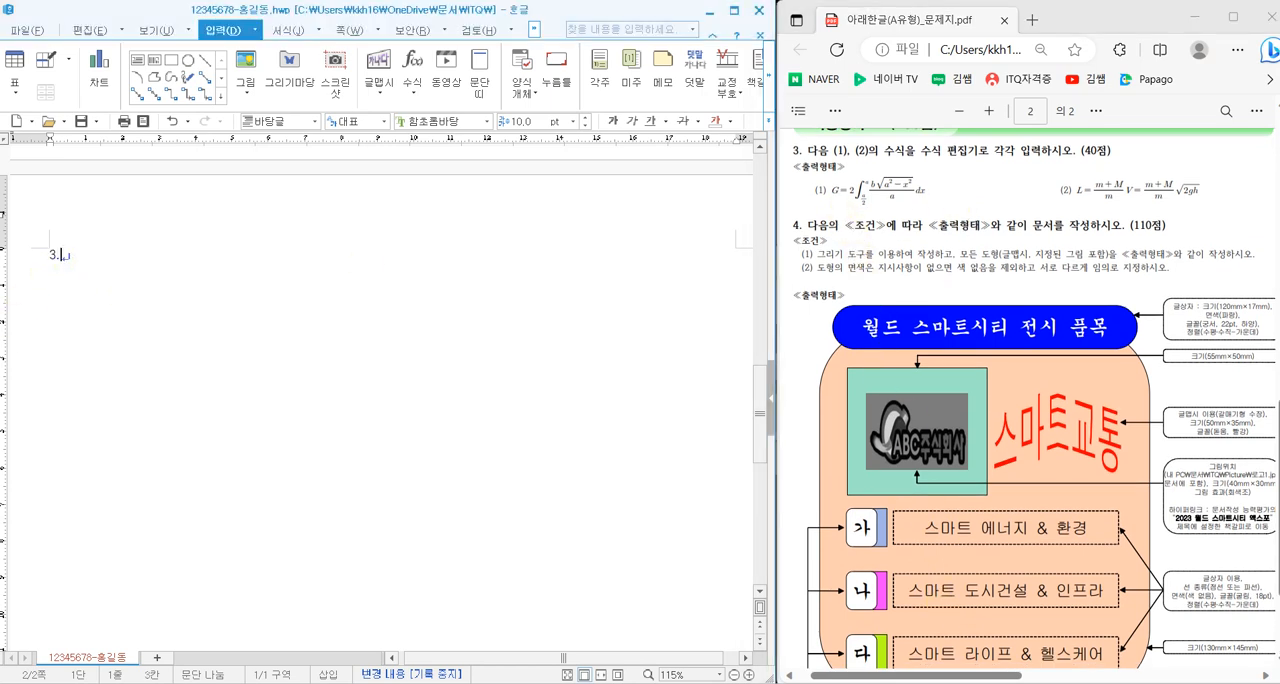
type("(1)")
- Start an equation after (1) with G=2 followed by an integral with upper and lower limits, enlarging the PDF to read the formula
left_click(413, 62)
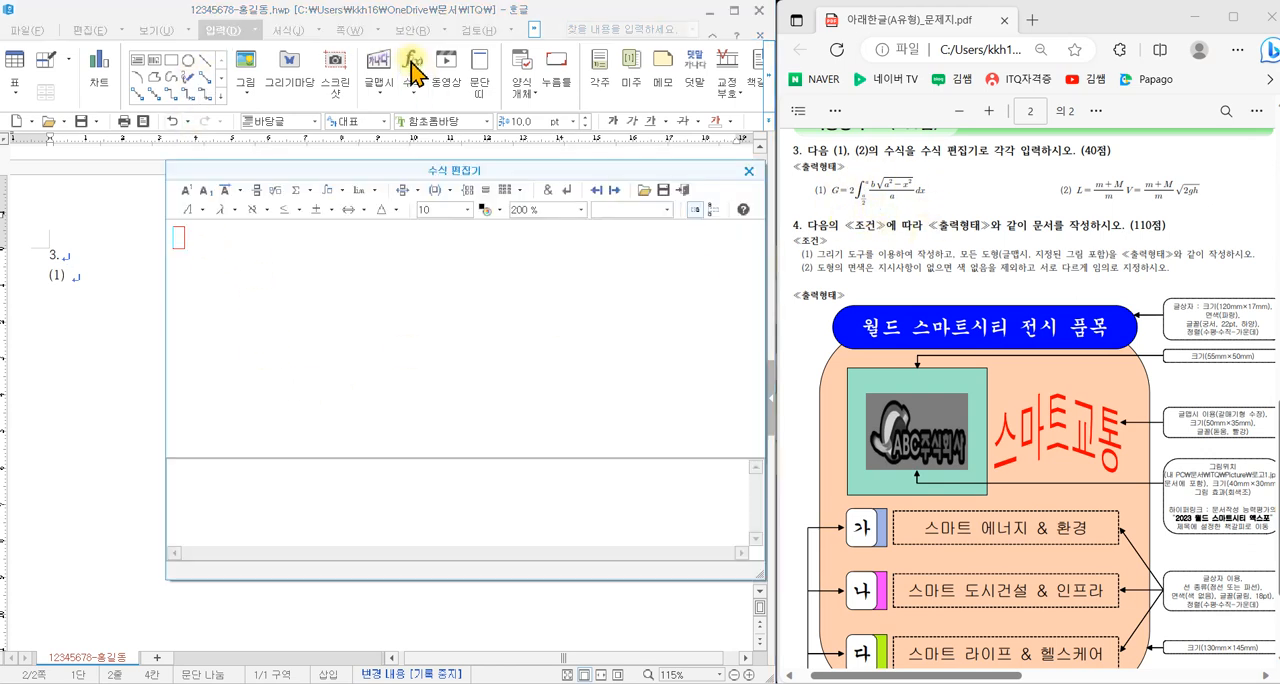
left_click_drag(446, 171, 405, 200)
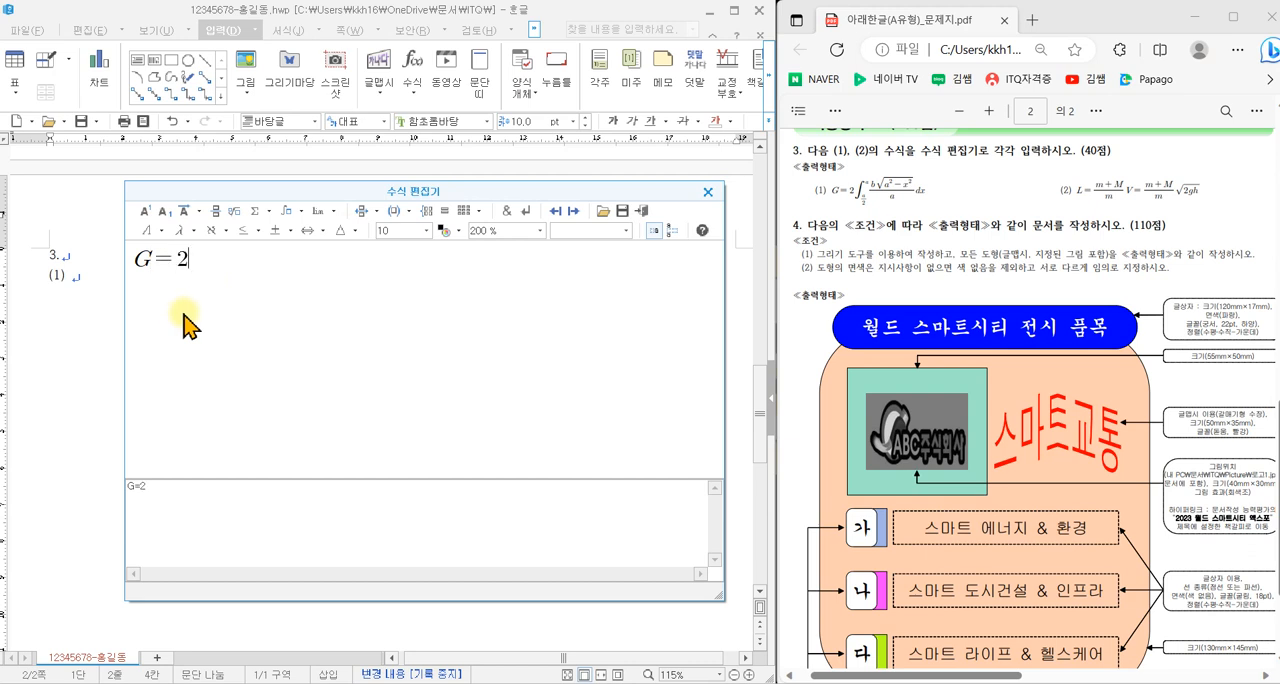
left_click(286, 213)
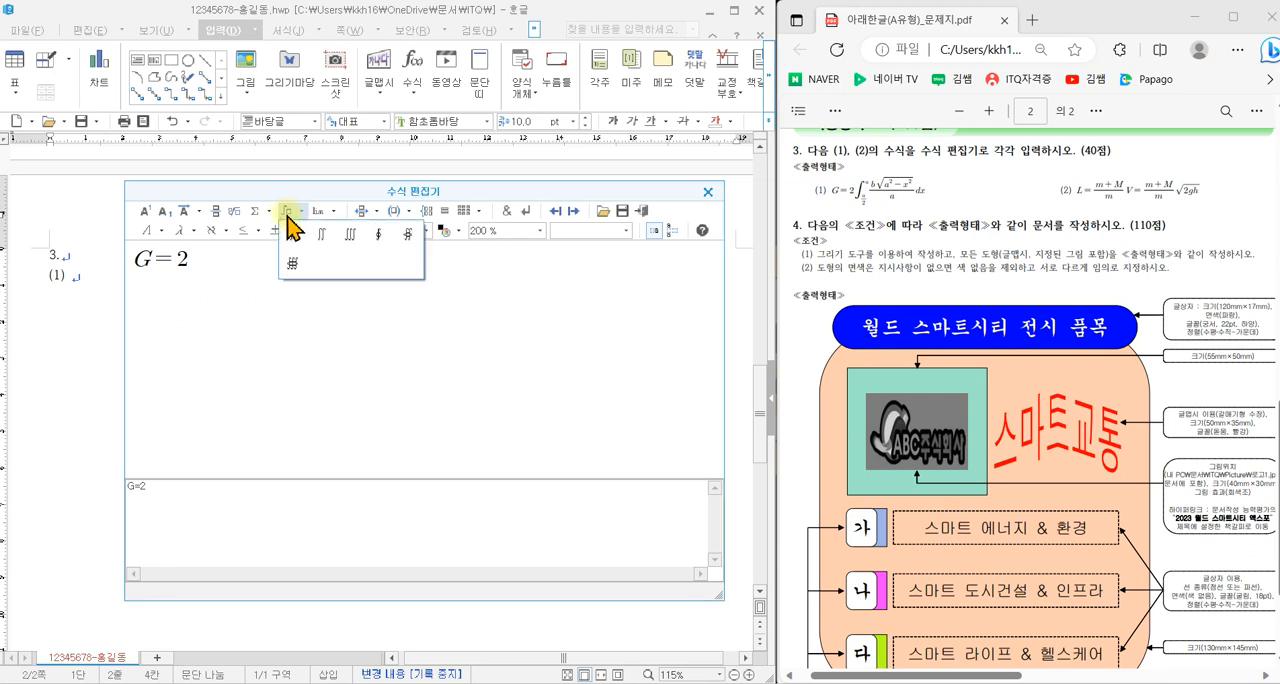
left_click(295, 243)
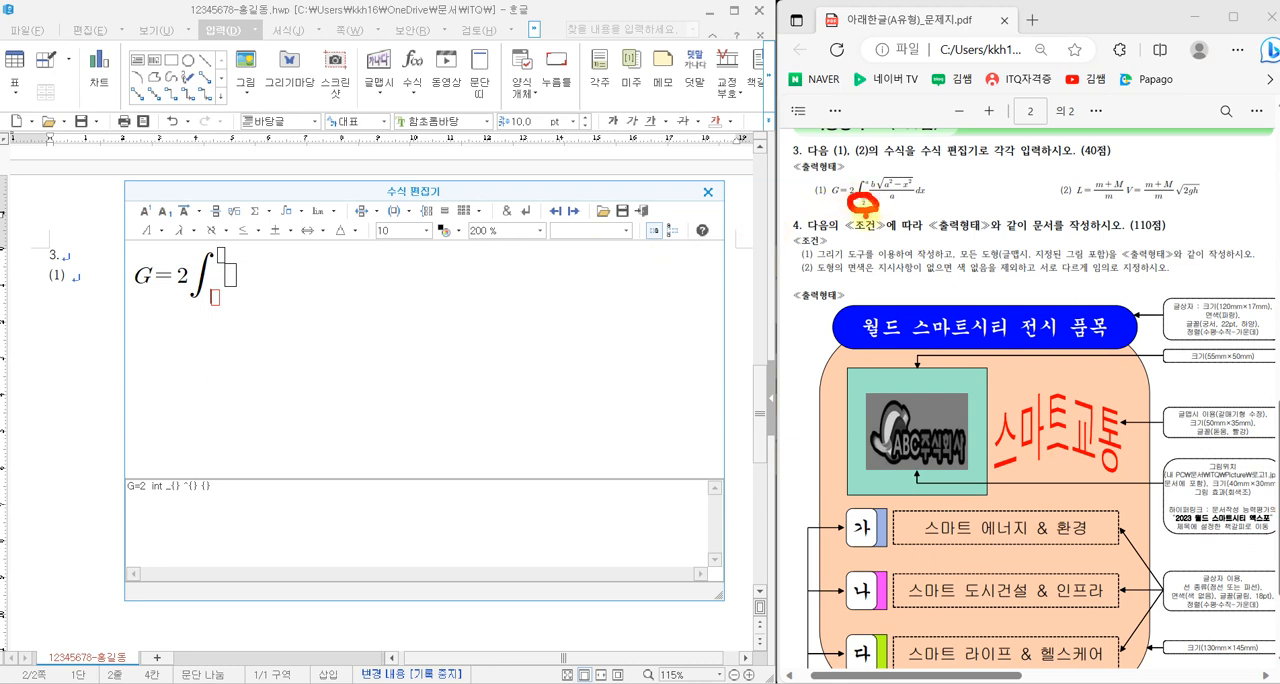
left_click(989, 111)
left_click(989, 111)
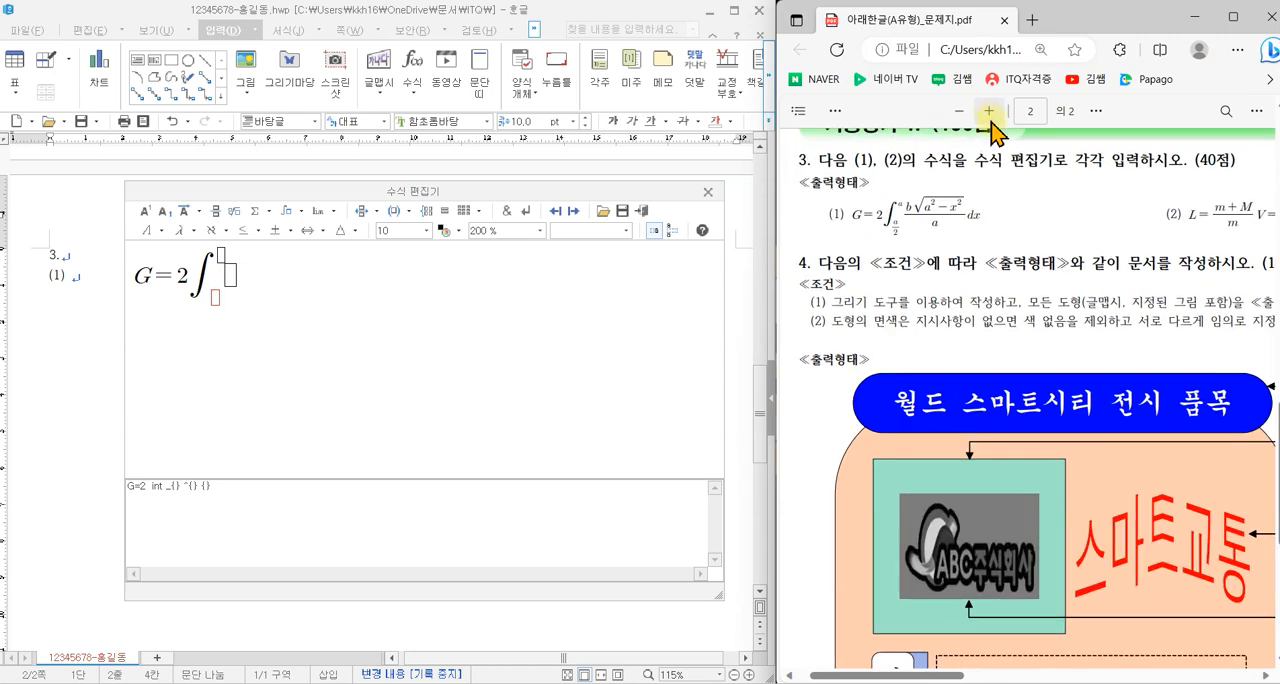
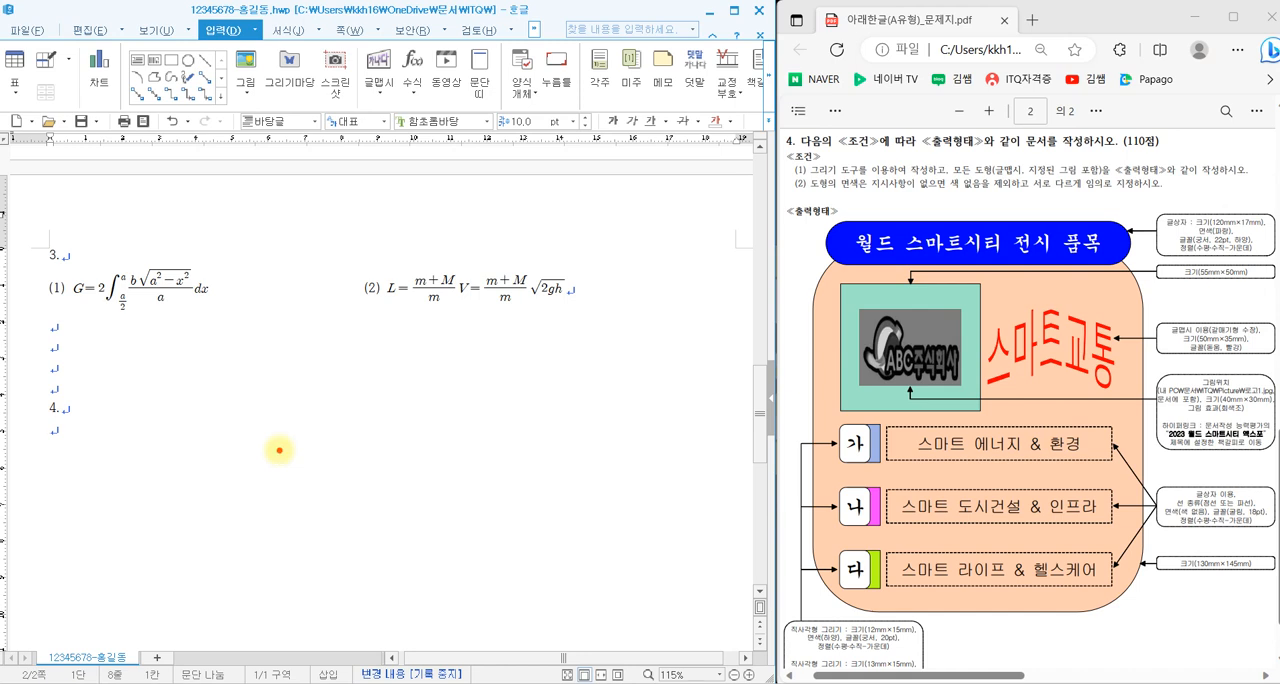
mouse_move(843, 257)
left_mouse_down()
mouse_move(805, 257)
mouse_move(842, 230)
mouse_move(843, 245)
left_mouse_up()
mouse_move(822, 312)
left_mouse_down()
mouse_move(807, 286)
mouse_move(814, 312)
left_mouse_up()
left_click_drag(829, 433, 836, 440)
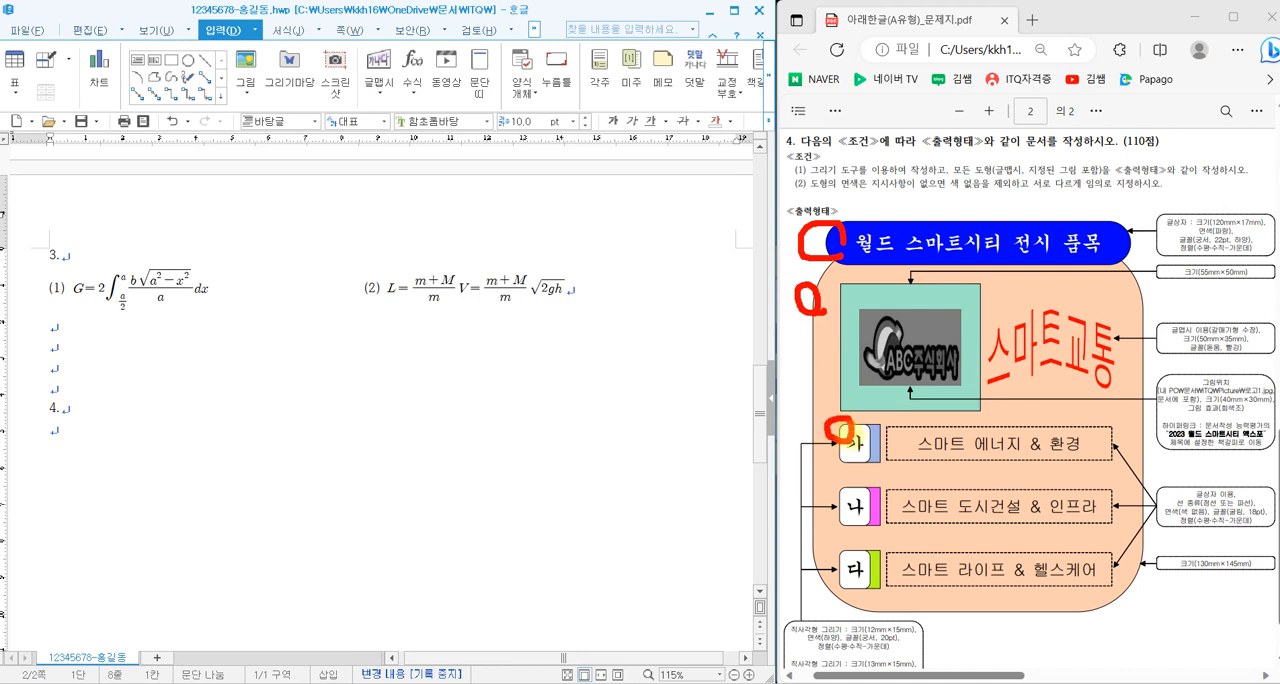
mouse_move(1260, 424)
left_mouse_down()
mouse_move(1202, 427)
mouse_move(1270, 452)
mouse_move(1238, 420)
left_mouse_up()
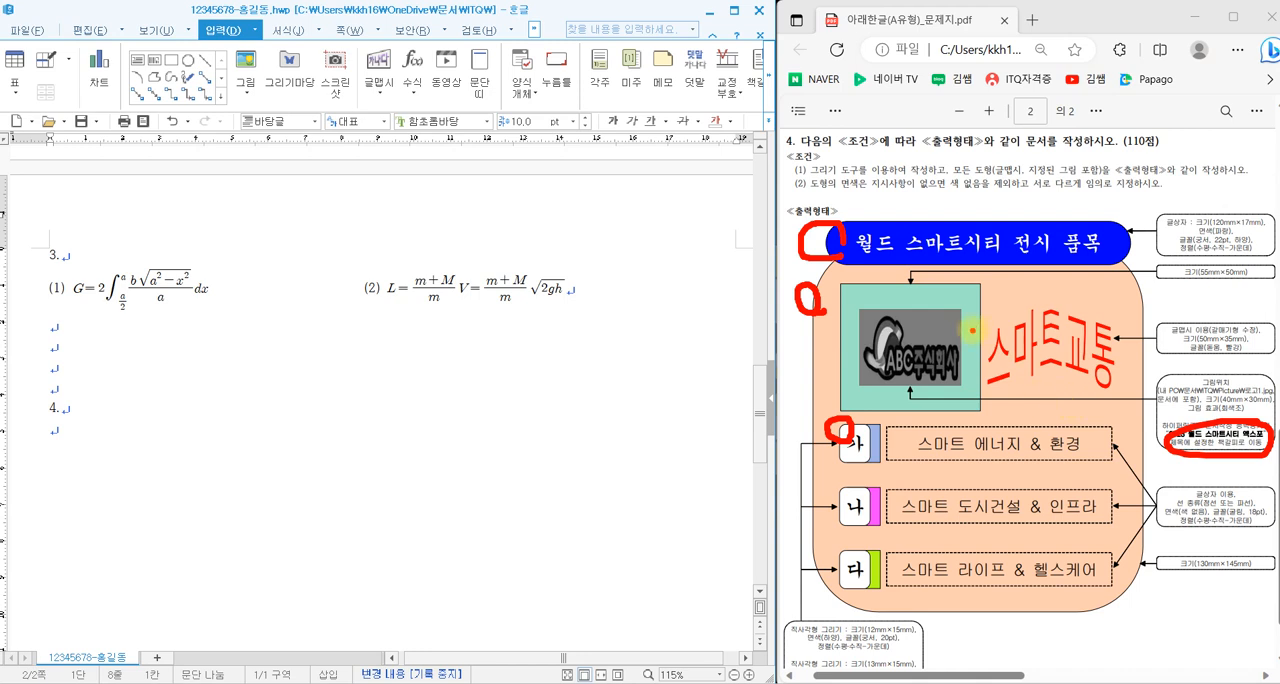
key("Escape")
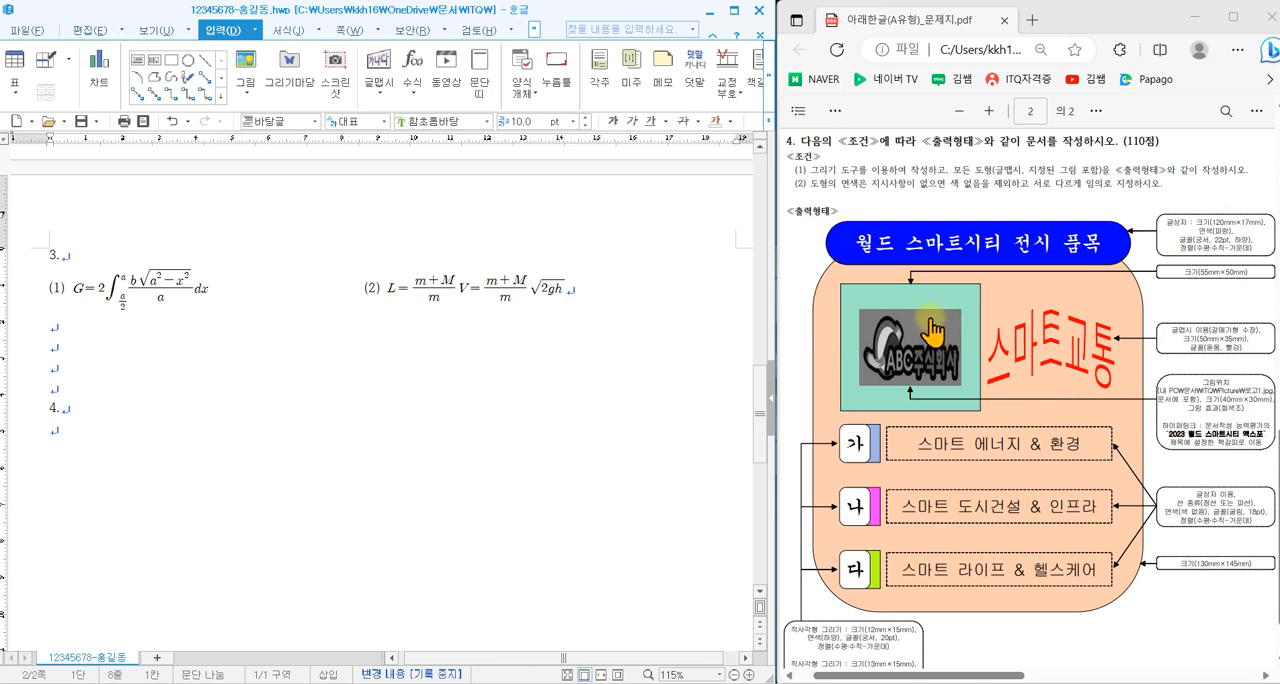
mouse_move(811, 176)
left_mouse_down()
mouse_move(934, 199)
mouse_move(1170, 190)
left_mouse_up()
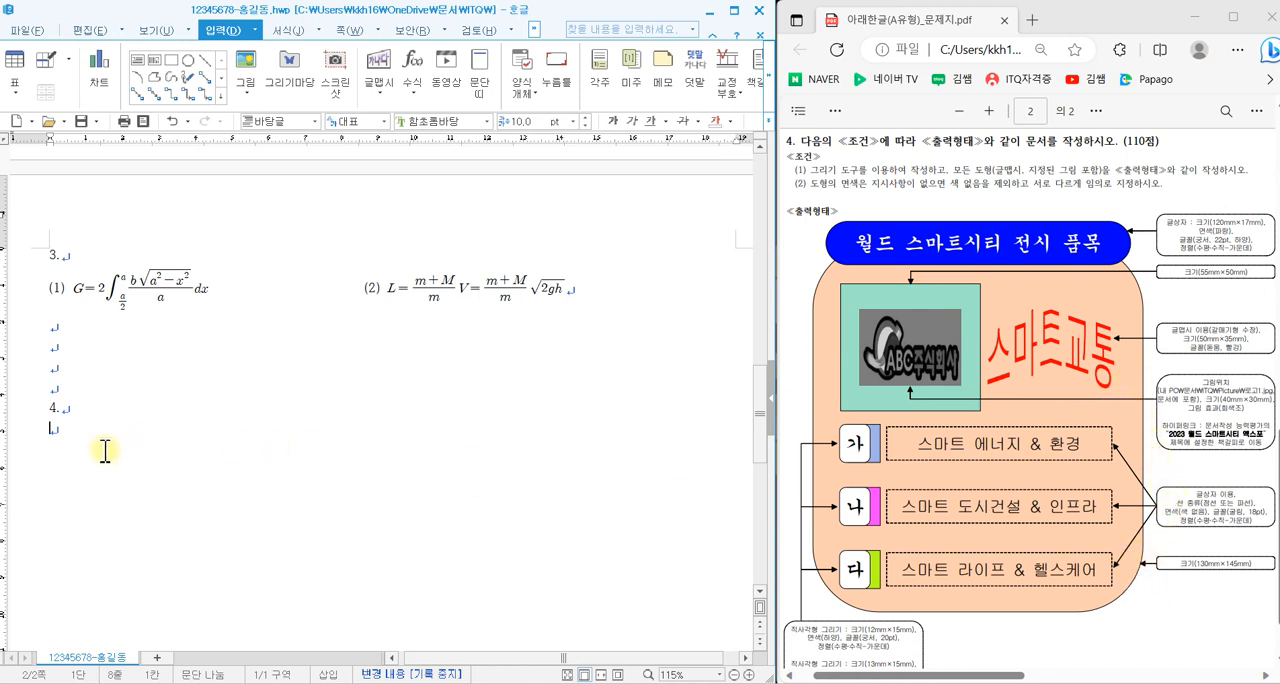
- Draw a rectangle about 73 mm wide and 58 mm high below the "4." line on page 2
scroll(107, 449, "down", 3)
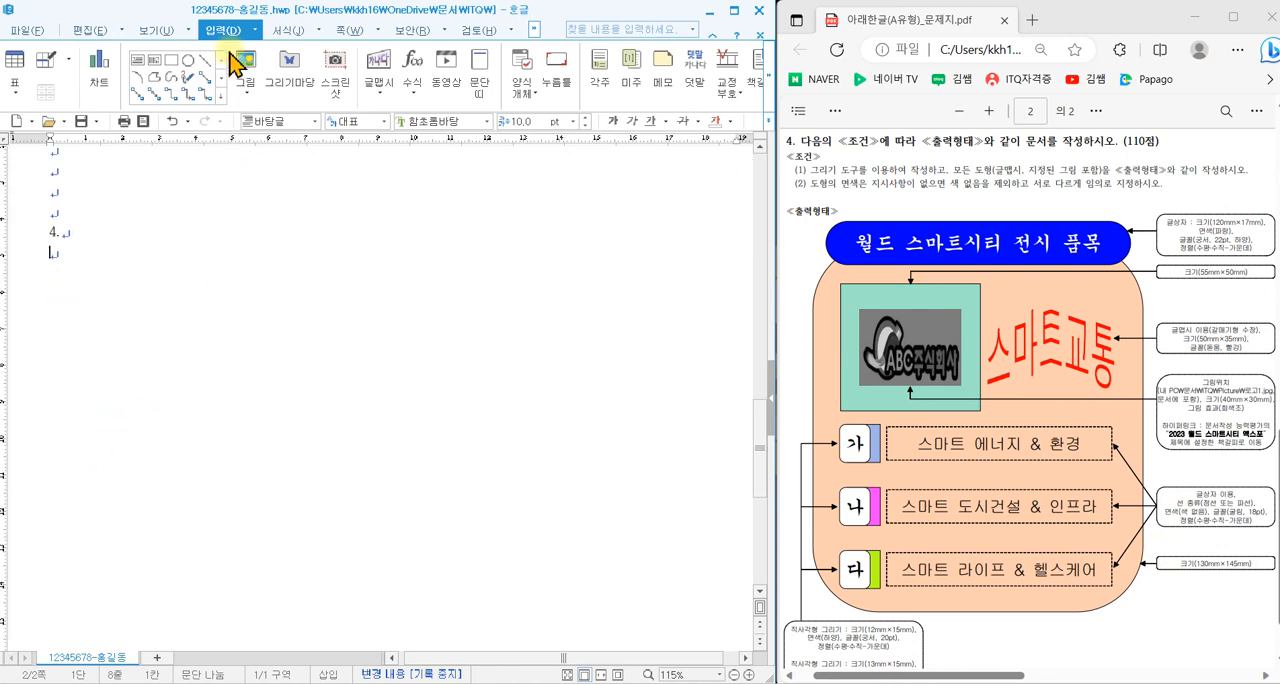
left_click(172, 60)
left_click_drag(143, 283, 407, 493)
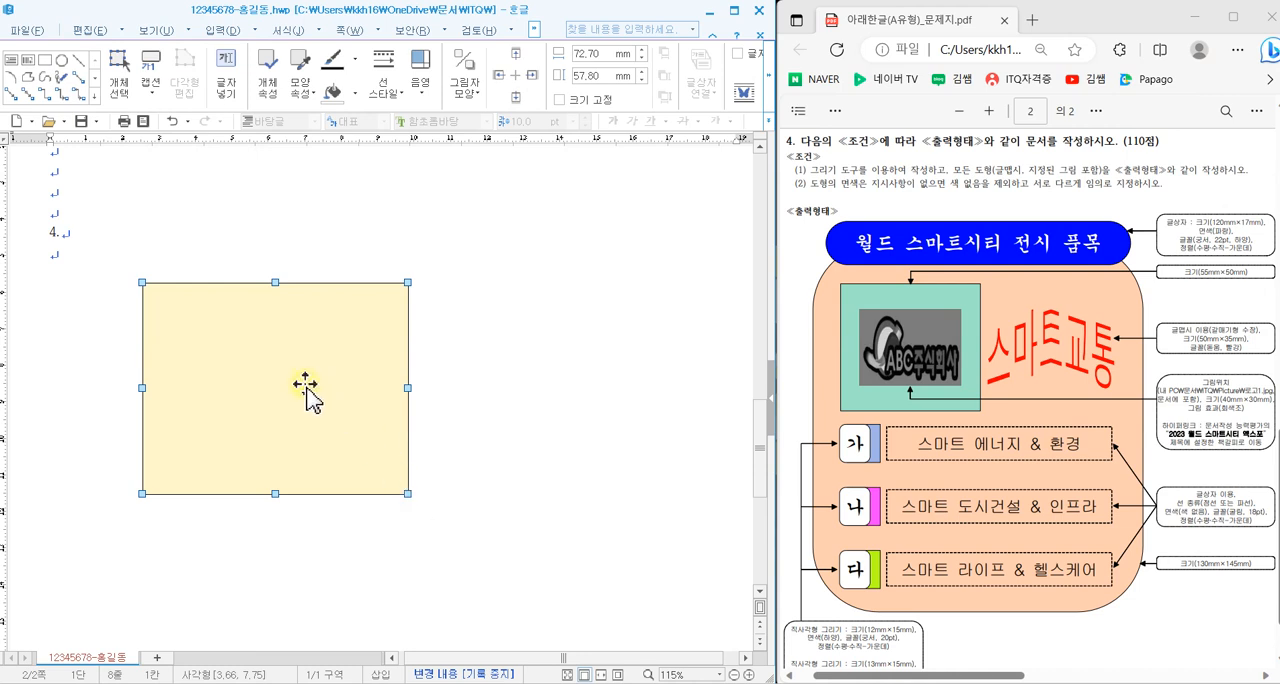
- Set the rectangle's width to 130 mm and height to 145 mm, and enable 크기 고정 to lock its size
double_click(307, 389)
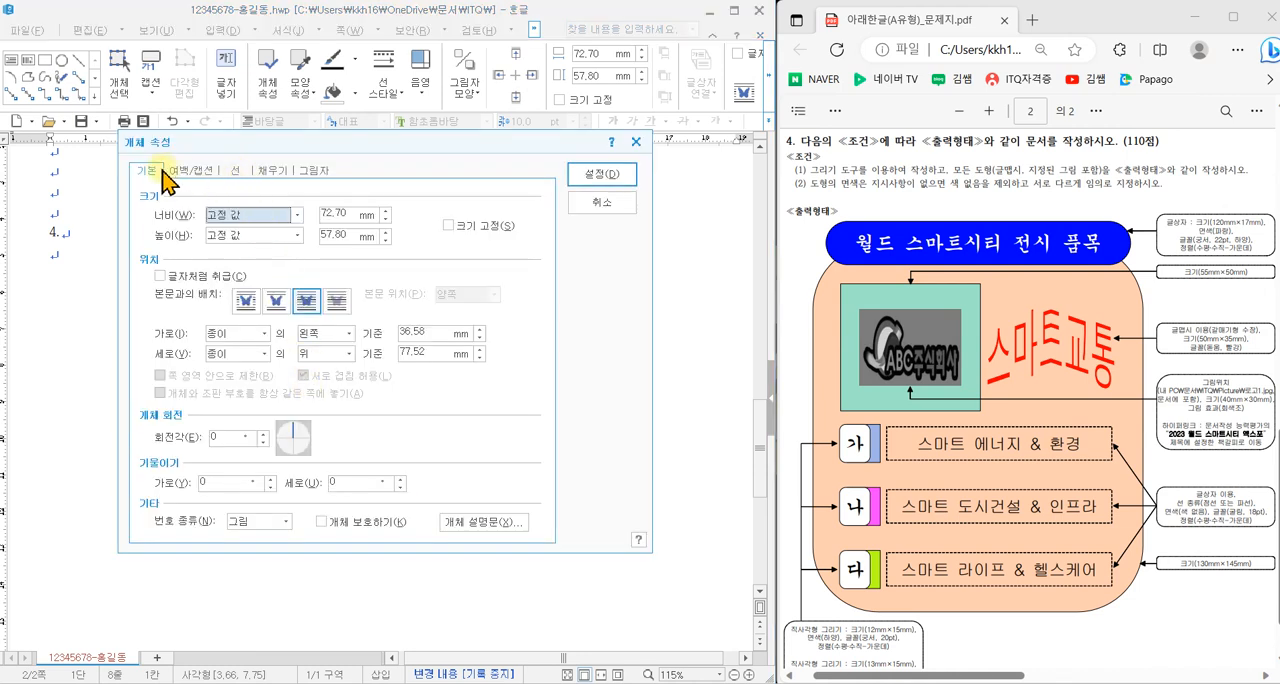
left_click(343, 212)
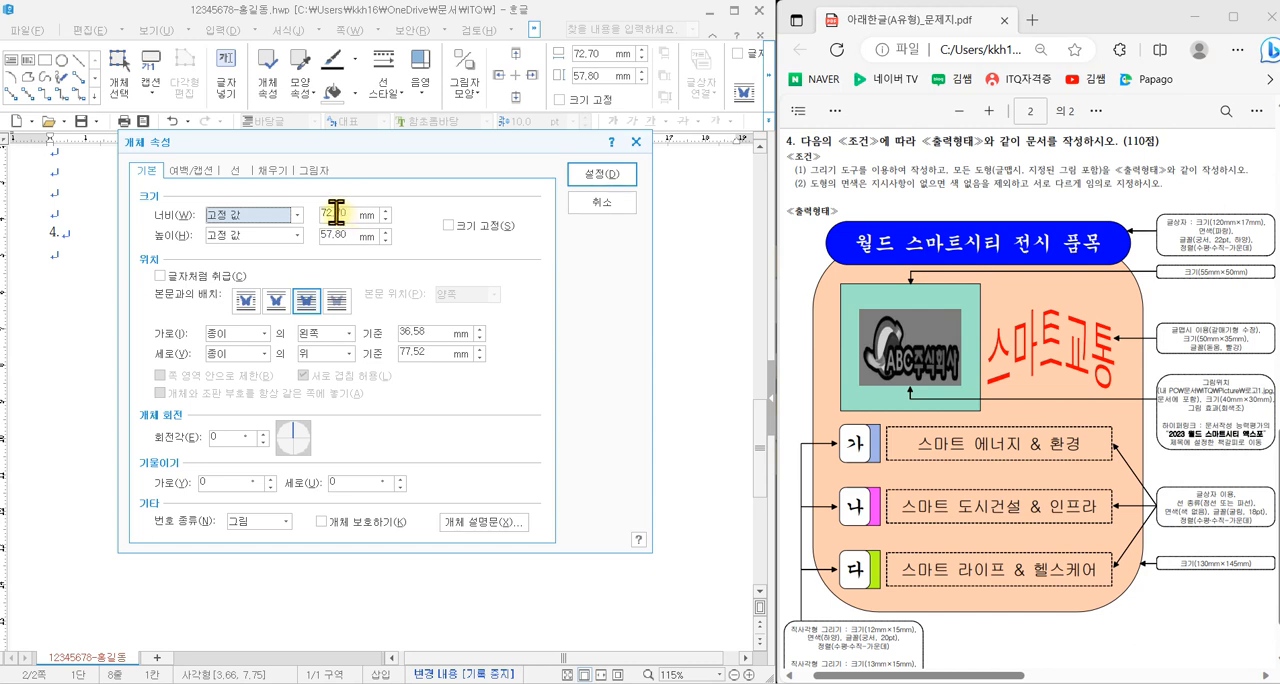
double_click(342, 213)
type("130")
left_click(343, 236)
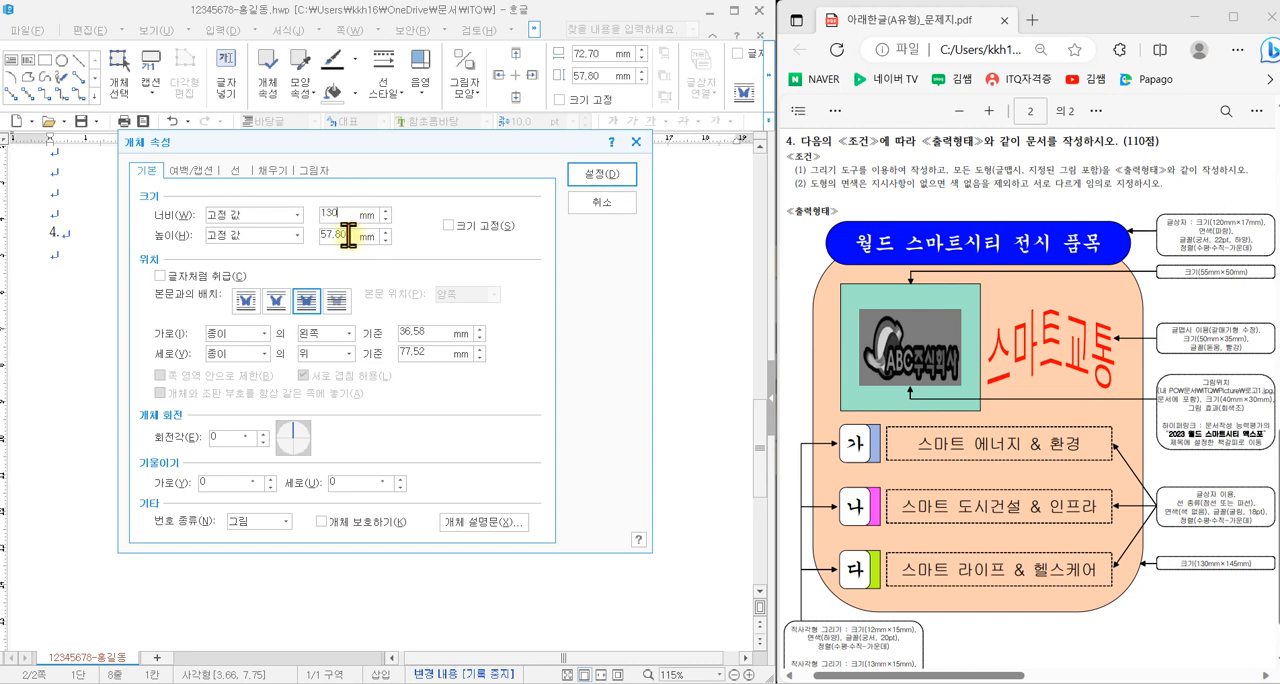
type("145")
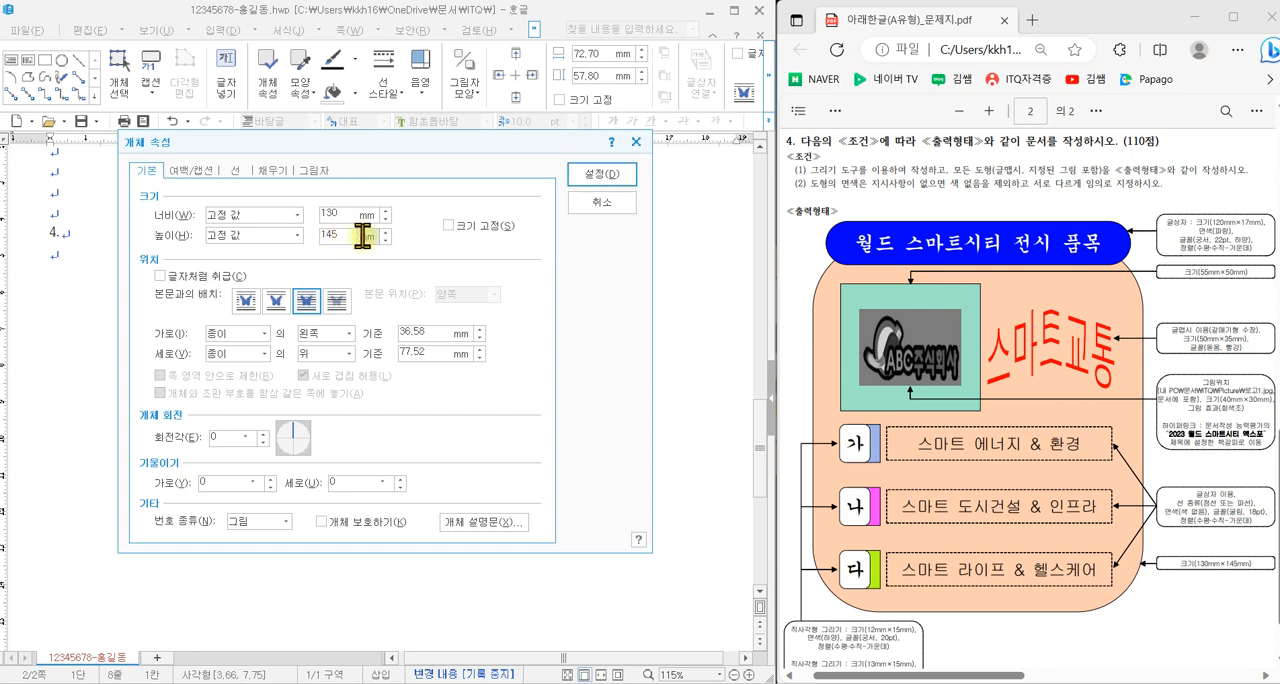
left_click(452, 226)
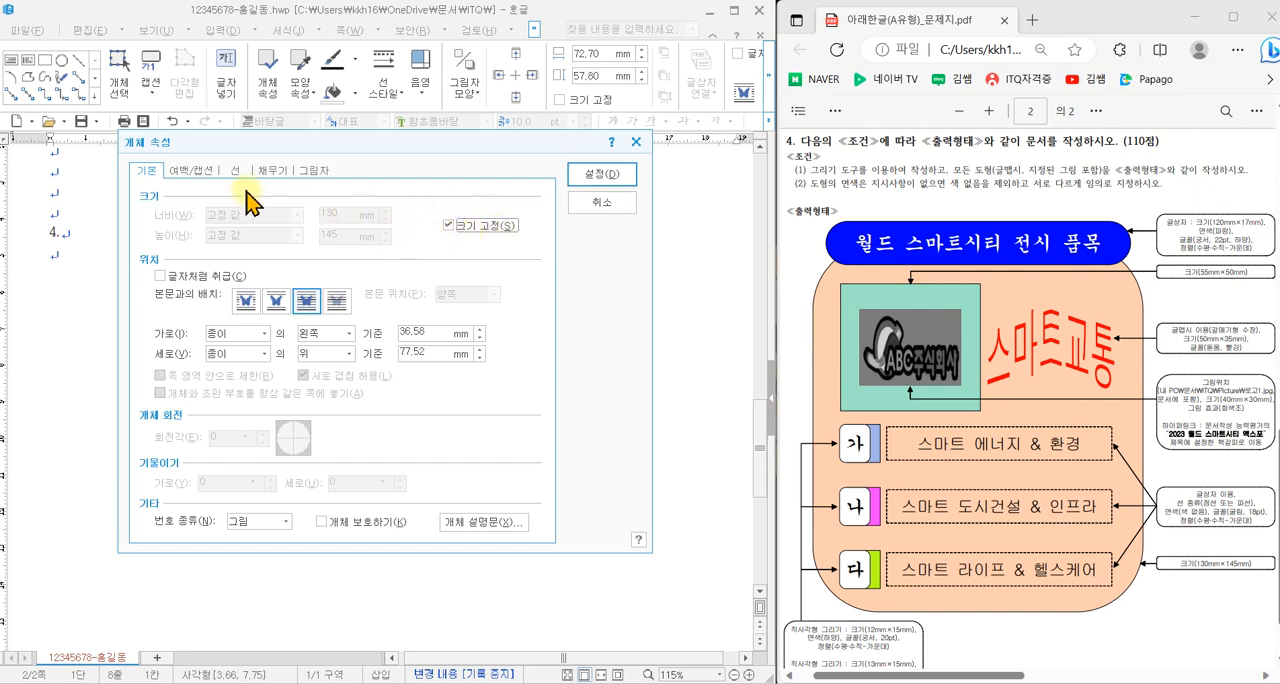
left_click(158, 179)
mouse_move(150, 180)
left_mouse_down()
mouse_move(122, 175)
mouse_move(158, 162)
left_mouse_up()
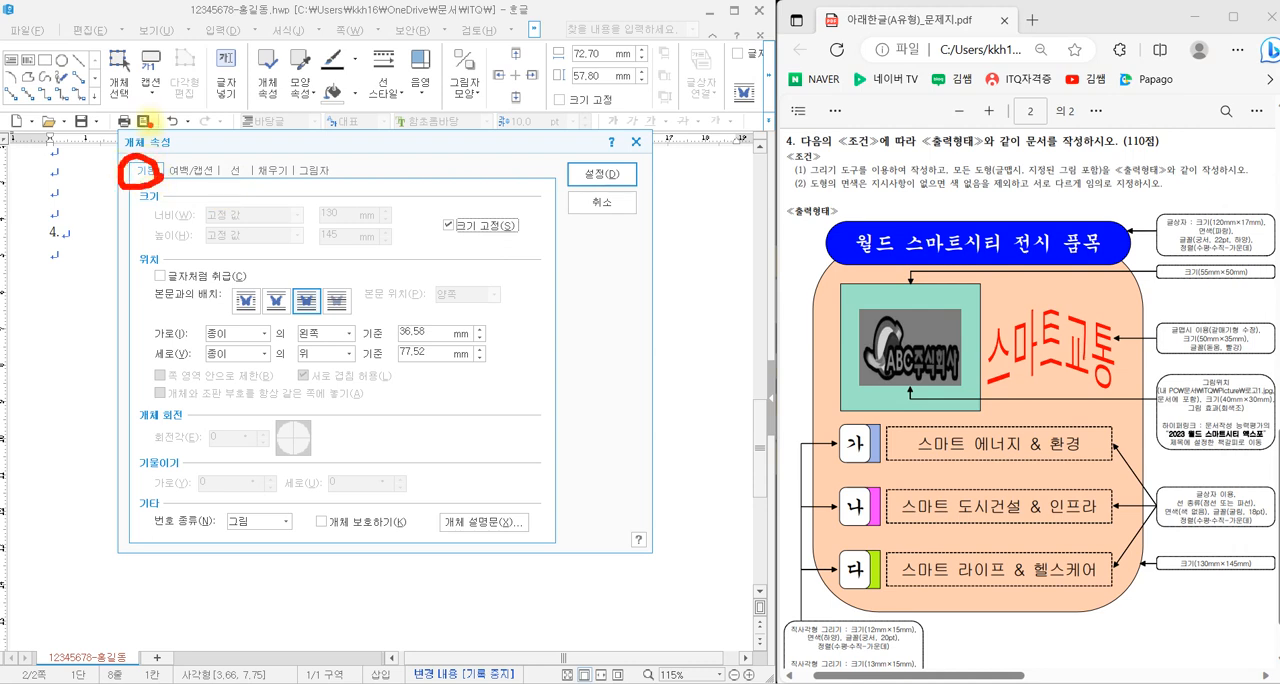
mouse_move(244, 186)
left_mouse_down()
mouse_move(252, 168)
mouse_move(234, 160)
mouse_move(260, 190)
mouse_move(303, 155)
left_mouse_up()
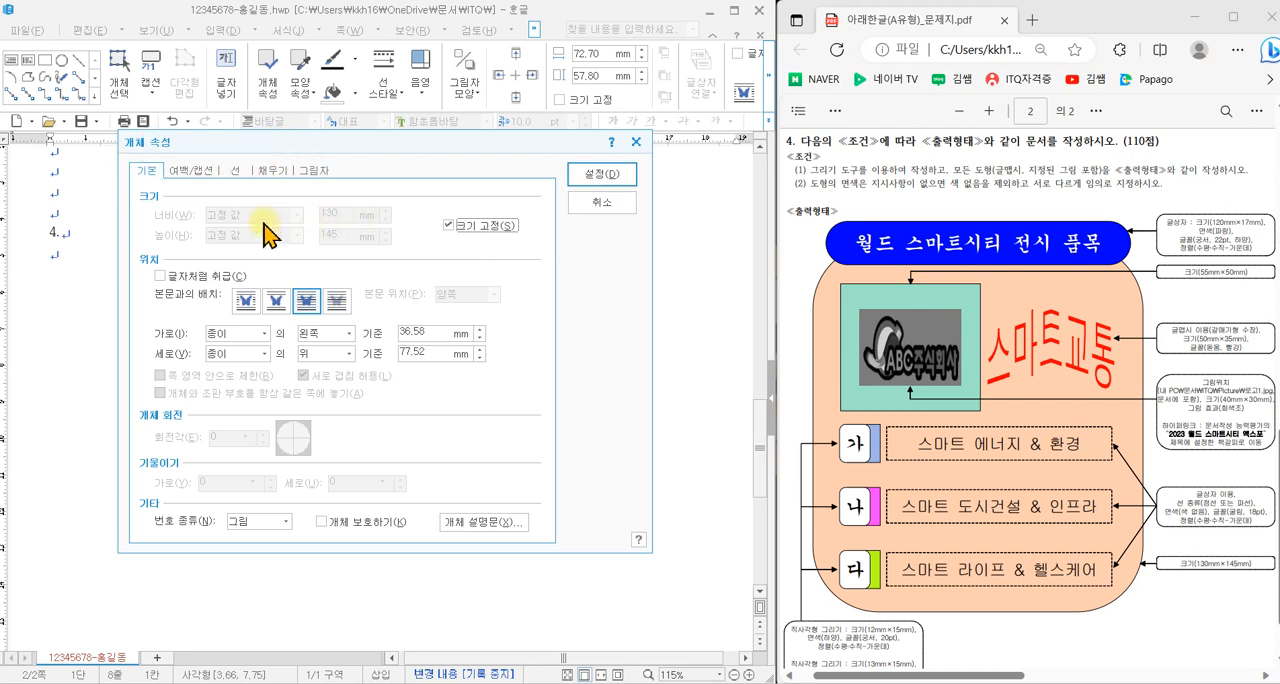
- Set the rectangle's corner curvature to 반원, choose a light teal face colour, and apply the properties
left_click(235, 173)
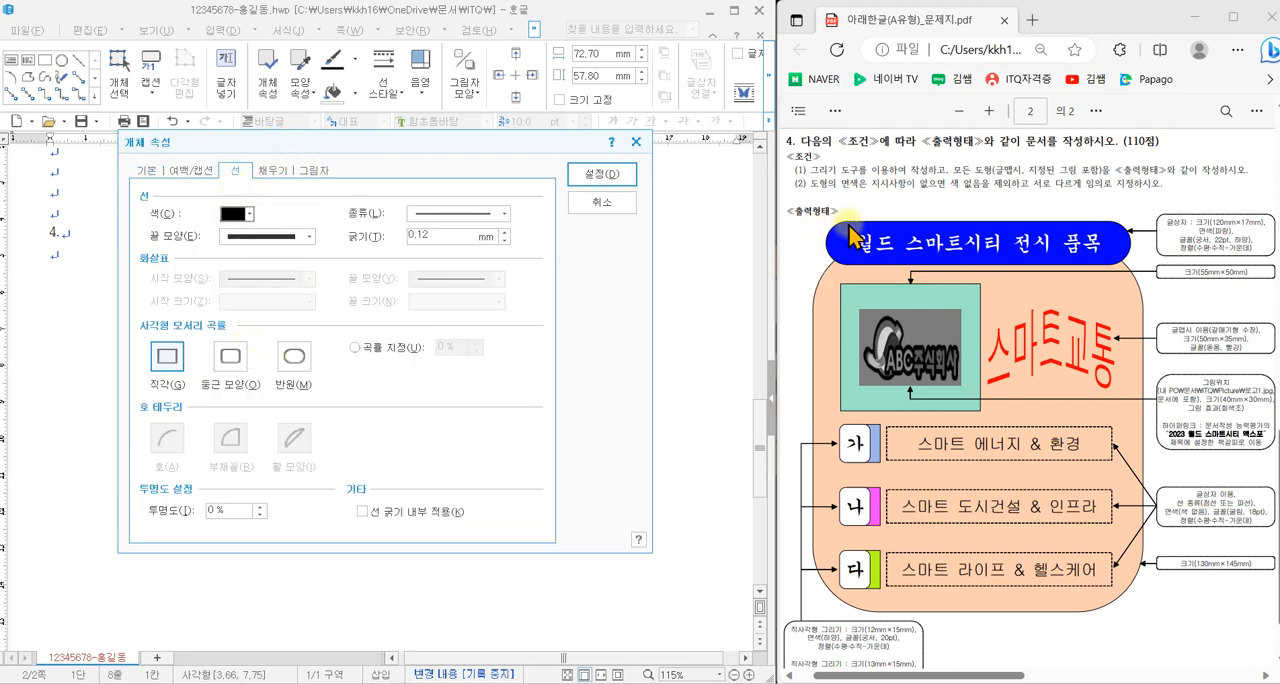
left_click(292, 357)
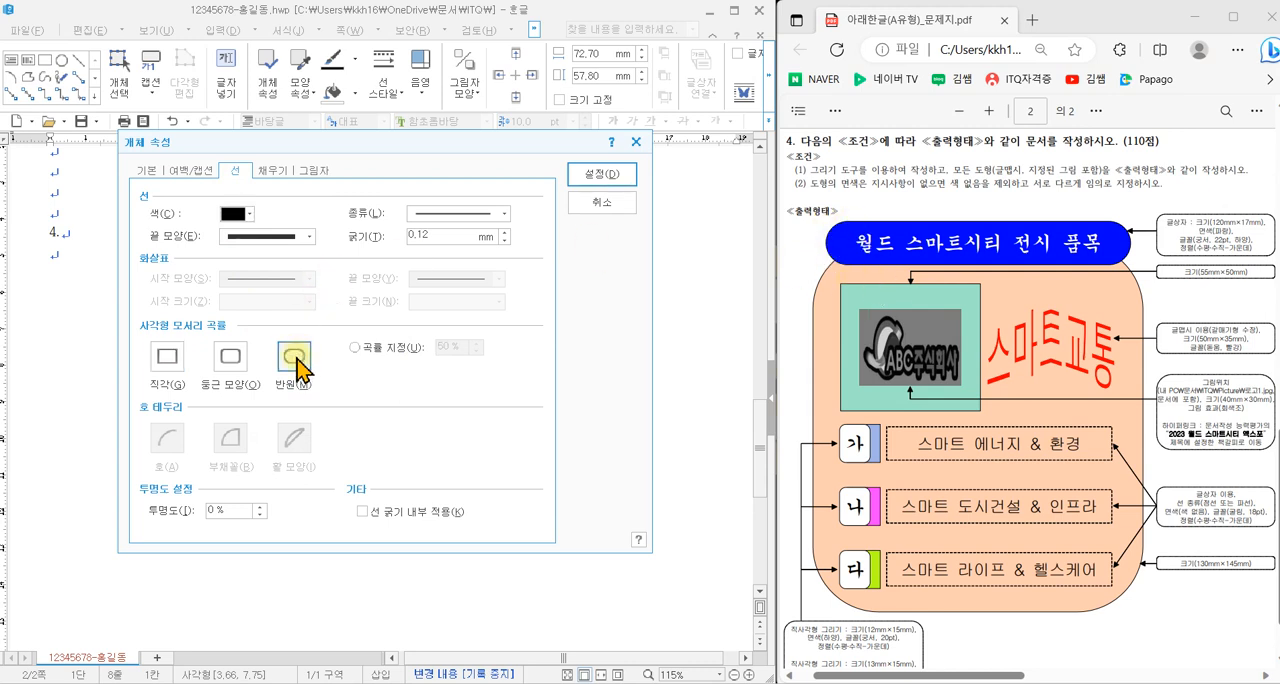
left_click(276, 172)
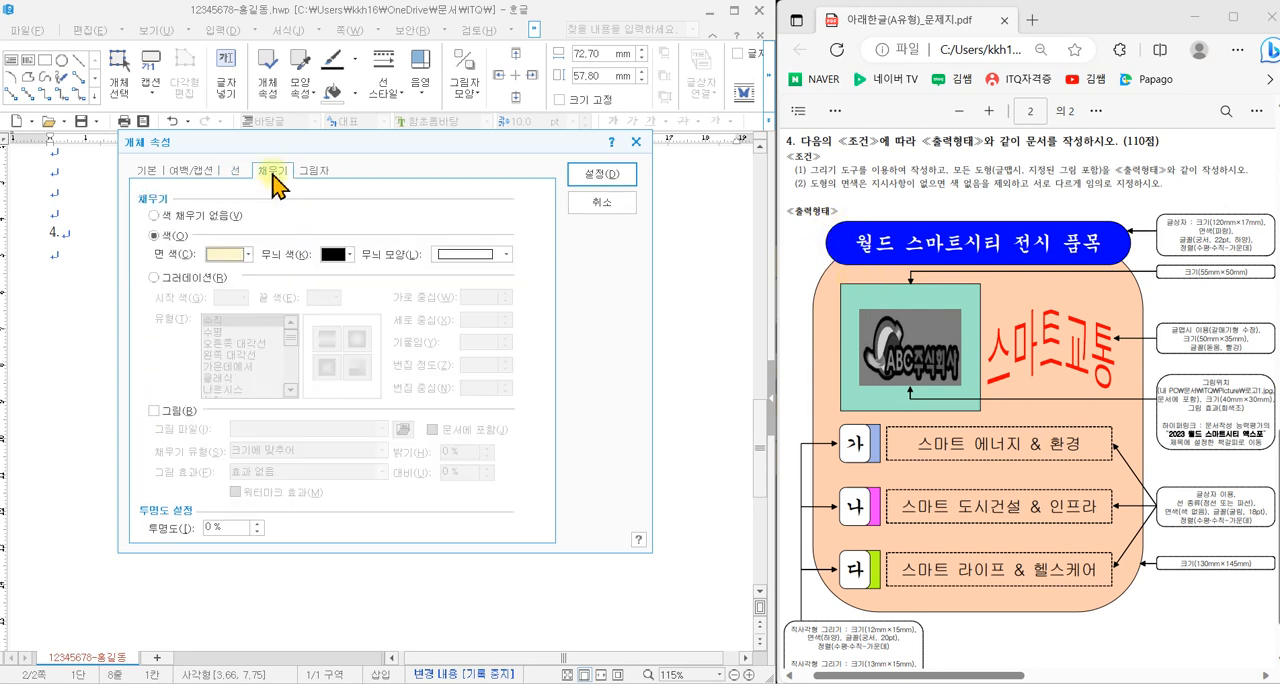
left_click_drag(272, 141, 458, 173)
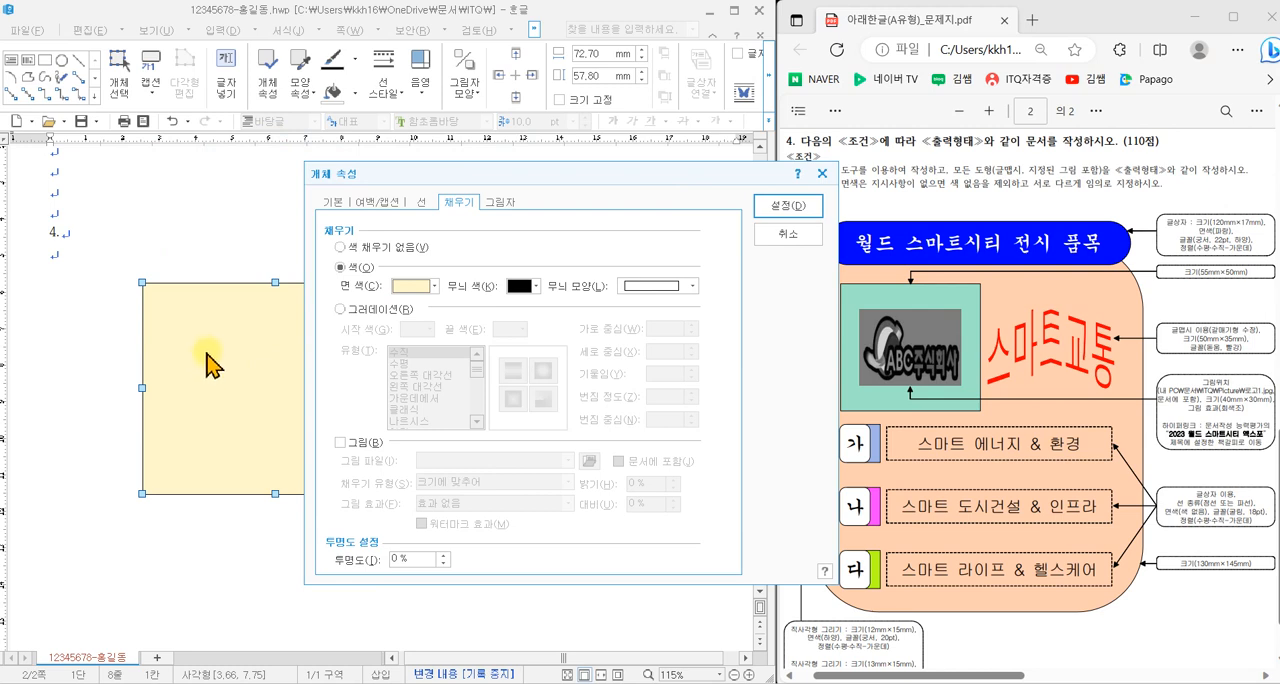
left_click(425, 288)
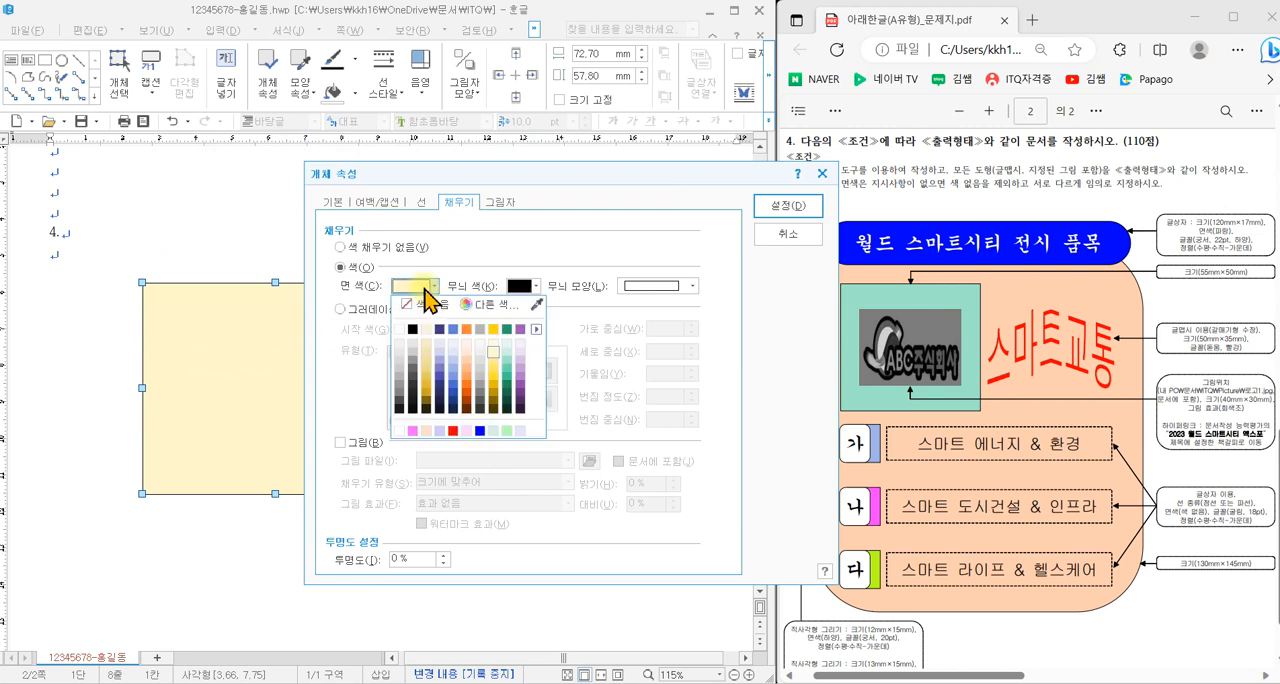
left_click(506, 352)
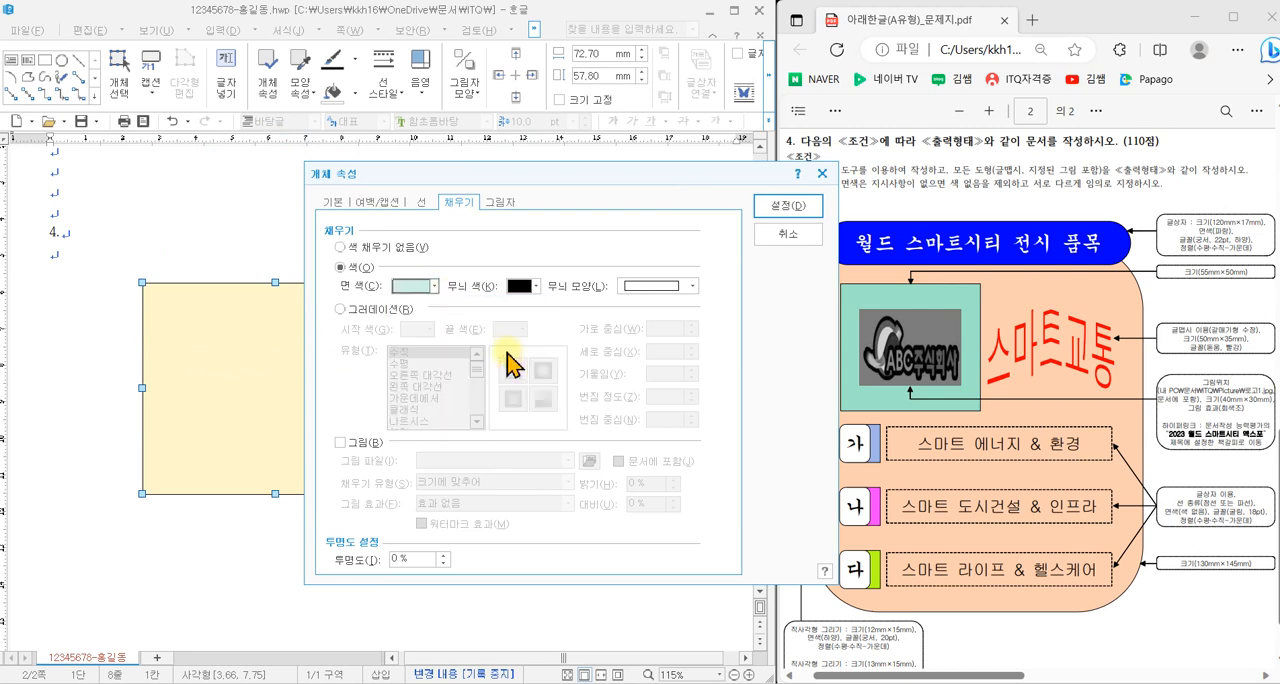
left_click(788, 206)
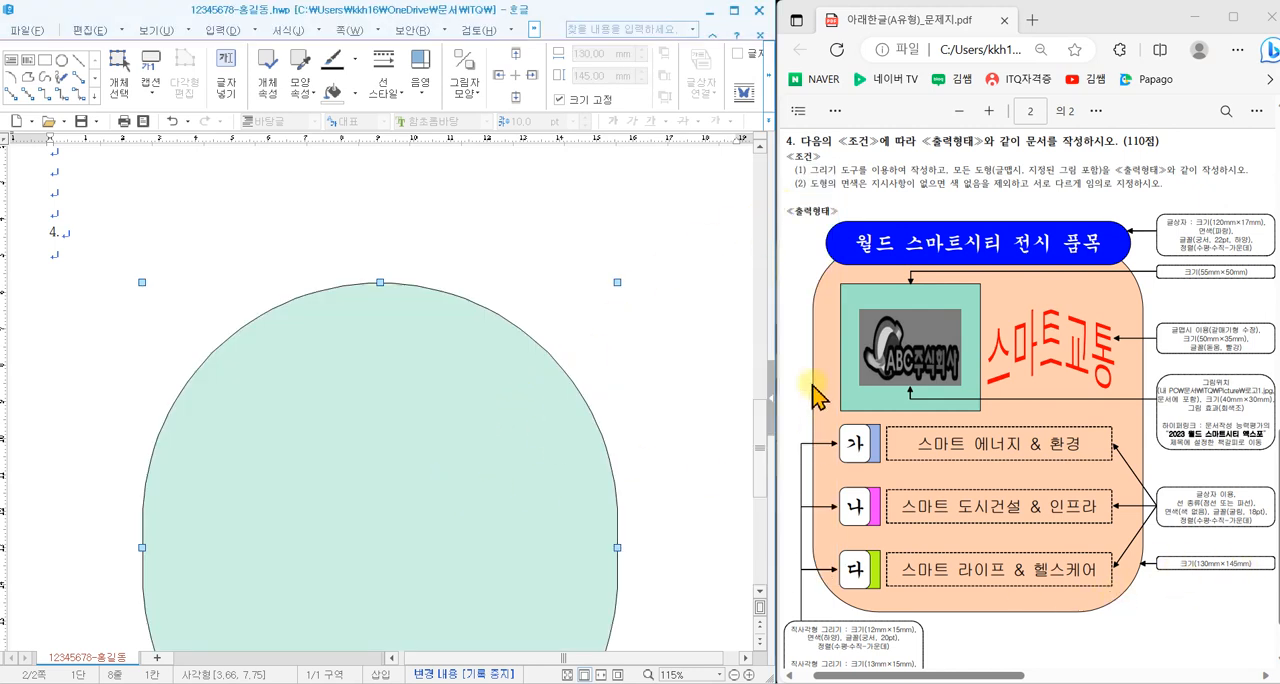
- Change the large teal shape's corner curvature to 둥근 모양 and apply it
double_click(409, 437)
left_click(238, 172)
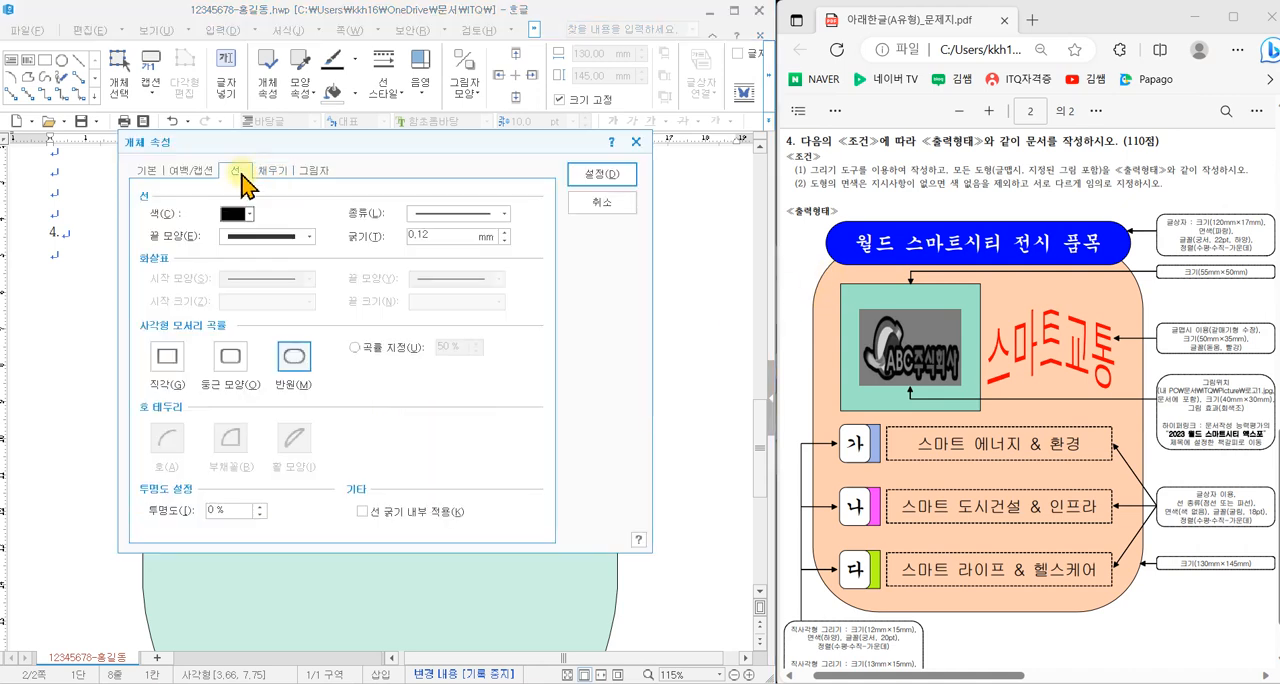
left_click(230, 356)
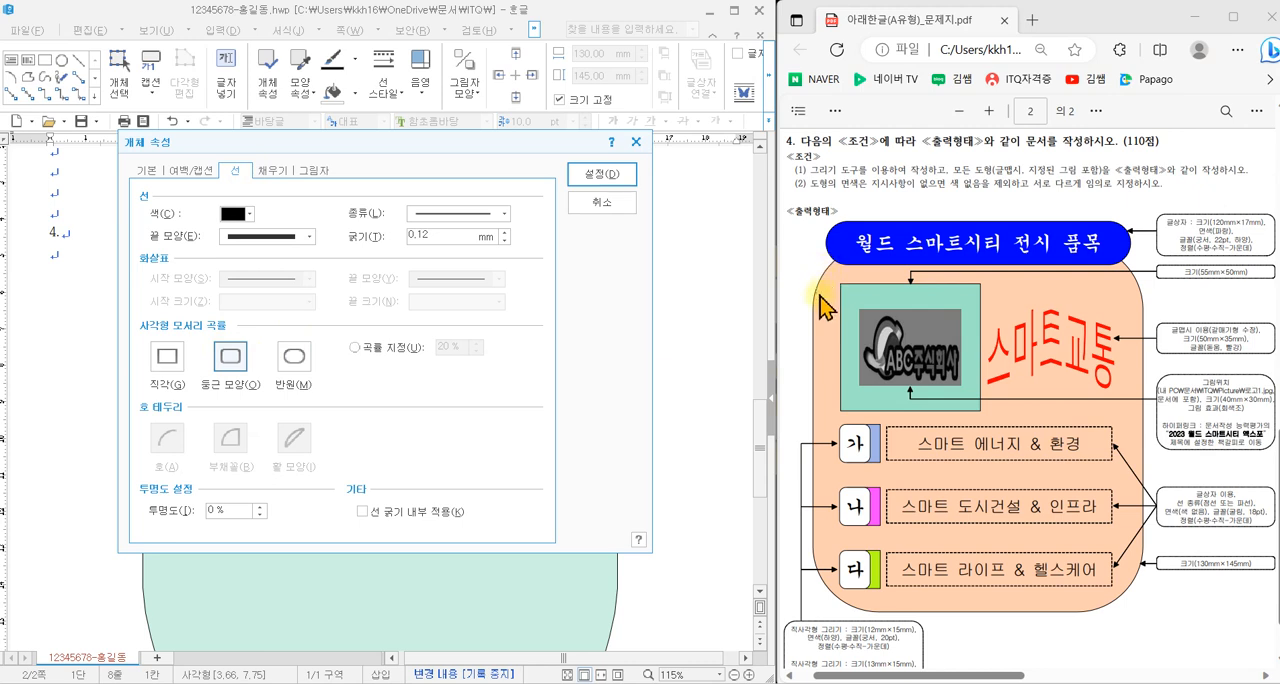
mouse_move(848, 222)
left_mouse_down()
mouse_move(820, 240)
mouse_move(857, 267)
mouse_move(836, 210)
left_mouse_up()
left_click_drag(1142, 556, 1090, 607)
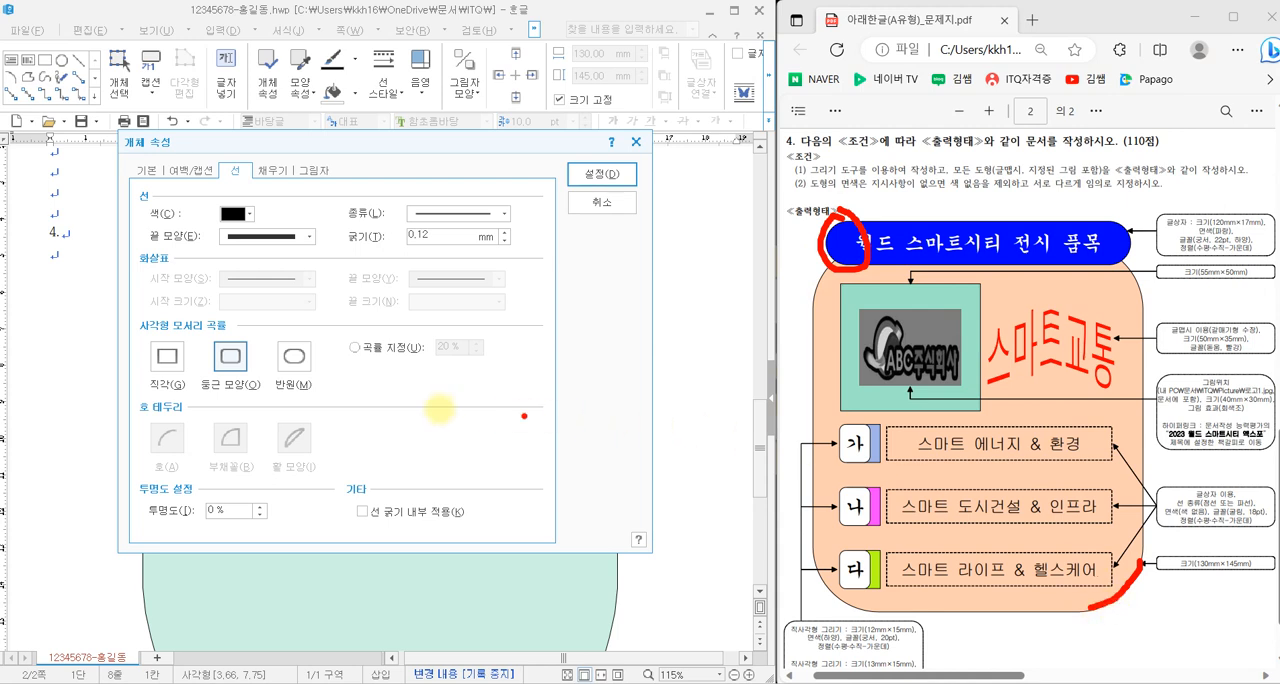
key("Escape")
left_click(600, 190)
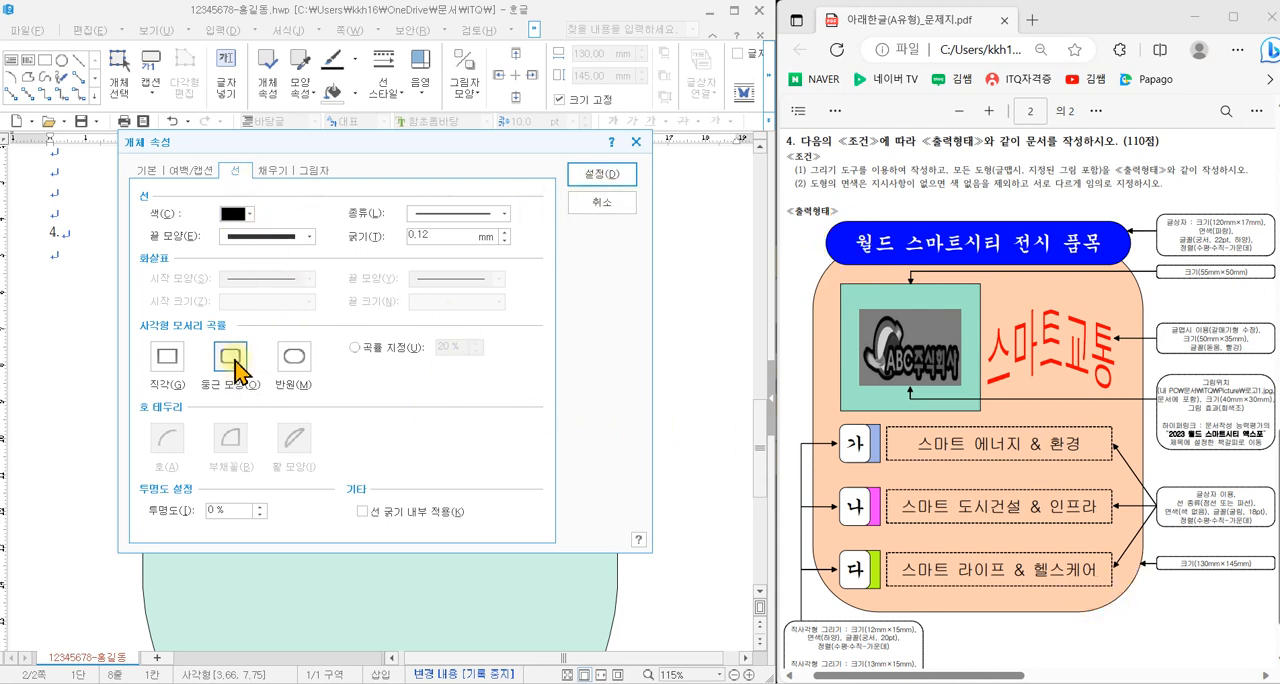
left_click(602, 175)
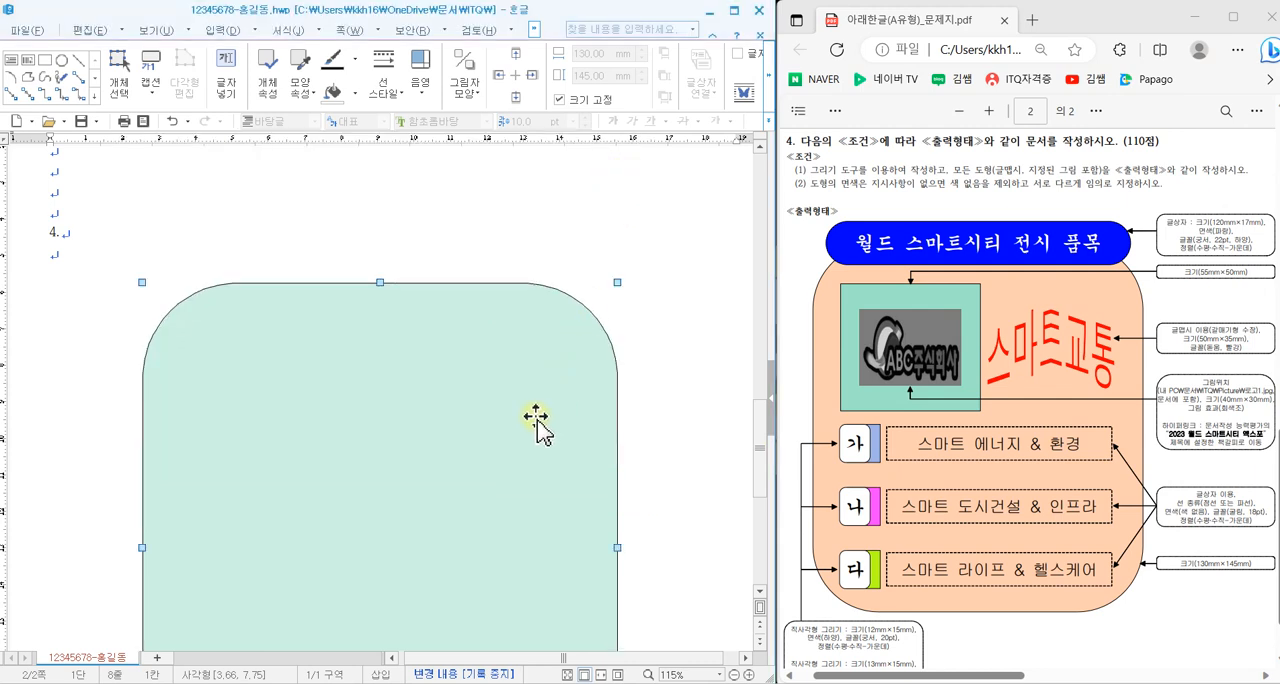
- Move the rounded rectangle slightly left and down below the "4." line, then deselect it
scroll(383, 412, "down", 1)
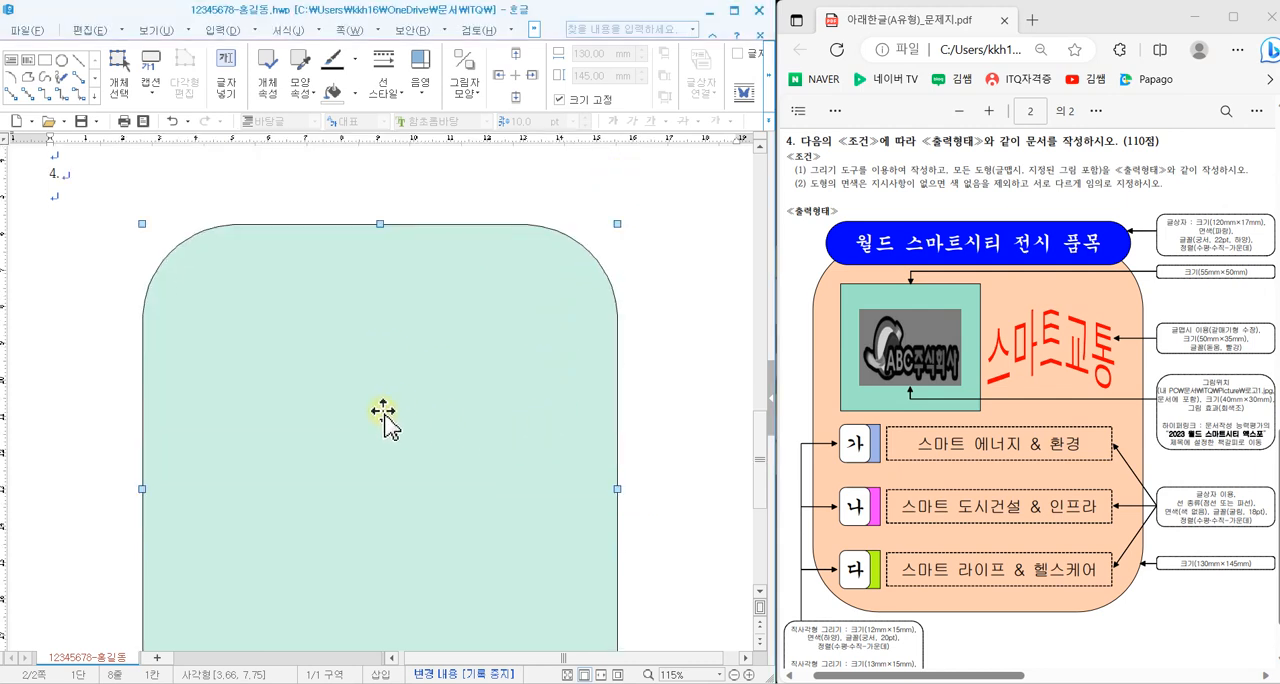
left_click_drag(270, 330, 233, 330)
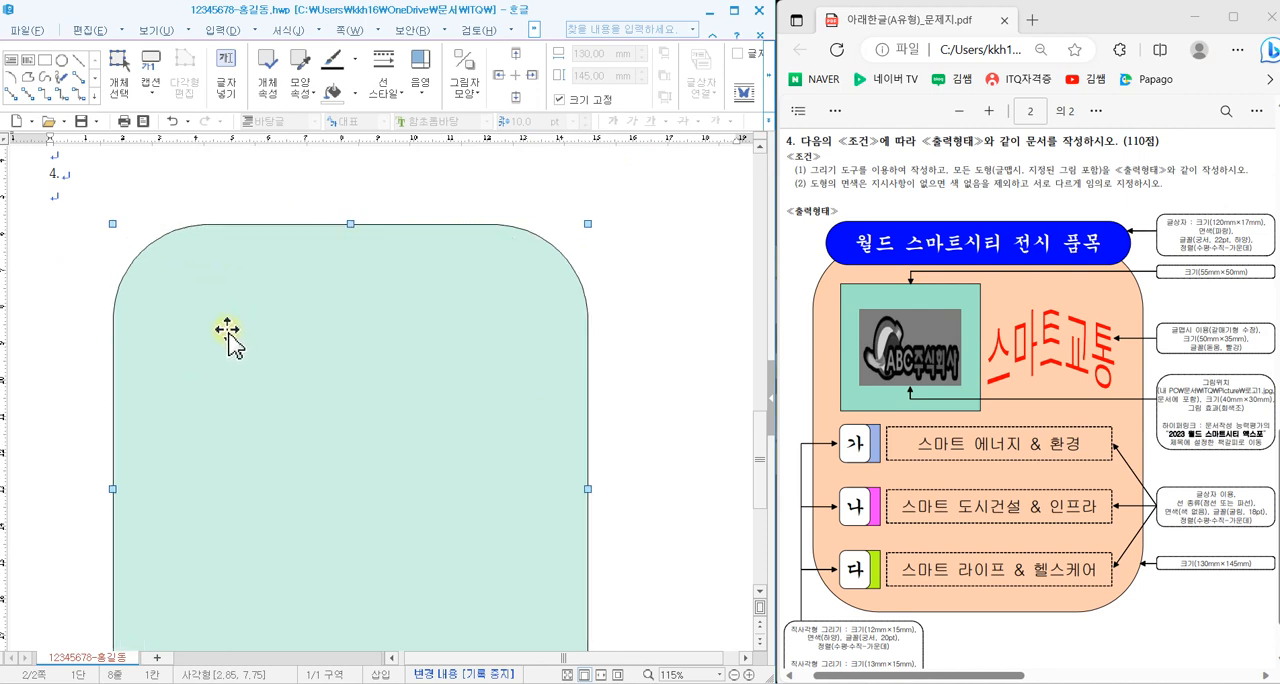
left_click_drag(179, 254, 176, 263)
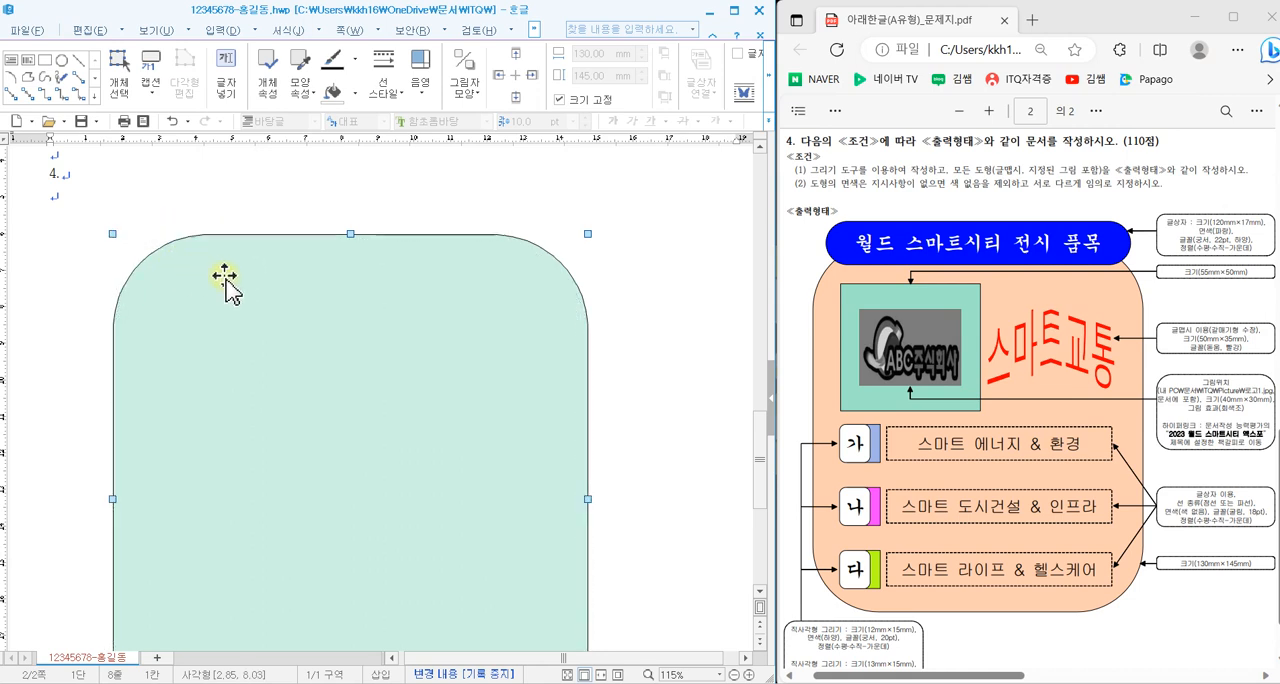
left_click(648, 503)
scroll(648, 503, "down", 3)
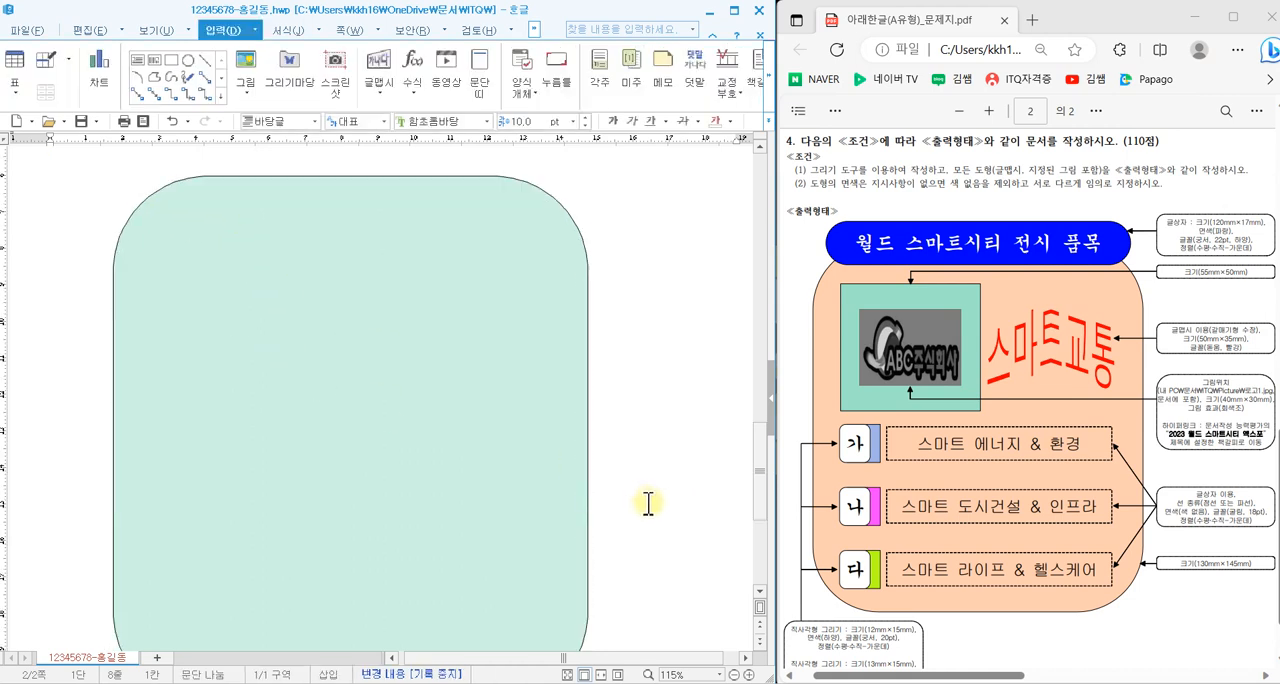
- Draw a horizontal text box about 115 mm wide and 23 mm high across the rounded rectangle's top edge
scroll(648, 503, "up", 4)
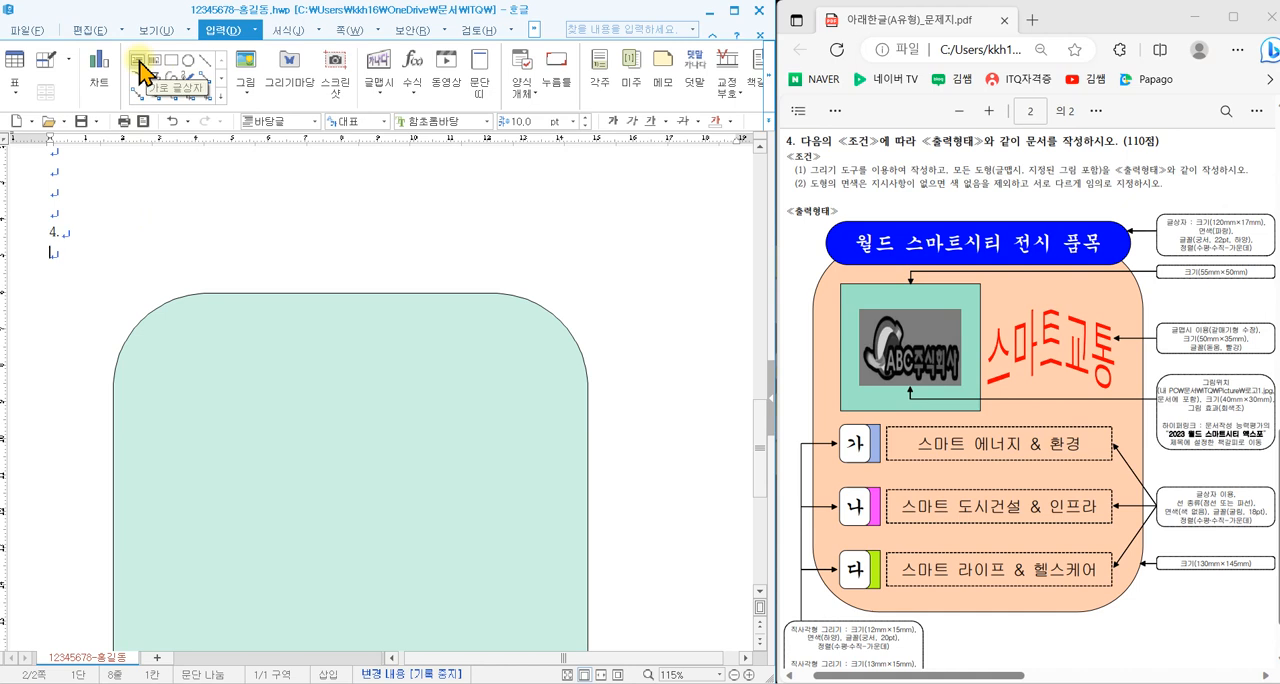
left_click(141, 72)
left_click_drag(217, 239, 636, 324)
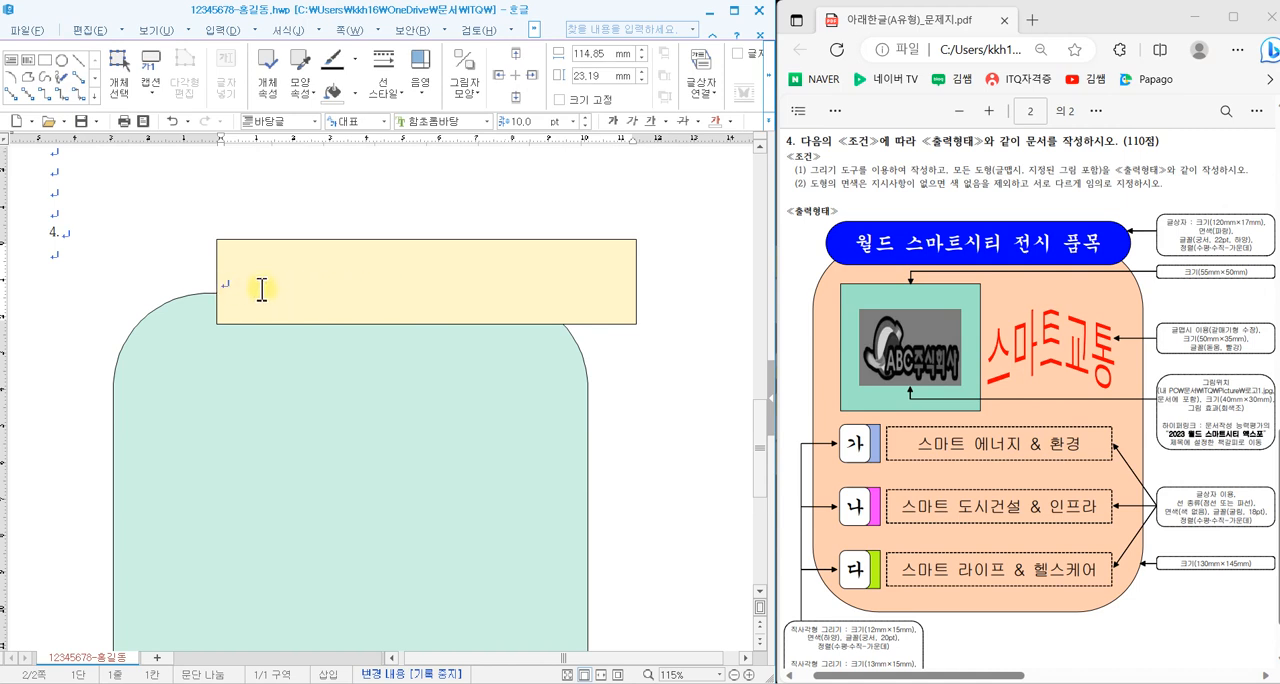
- Set the cream text box's size to 120 mm wide and 17 mm high and lock that size
left_click(227, 240)
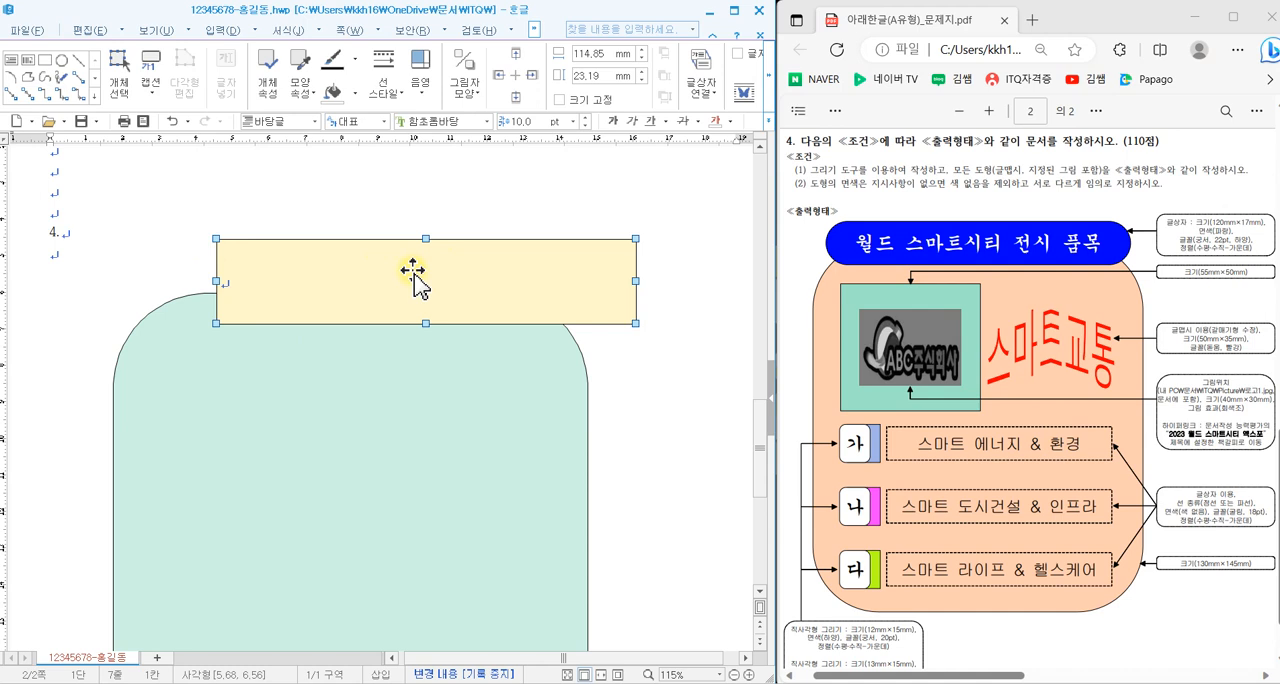
double_click(414, 283)
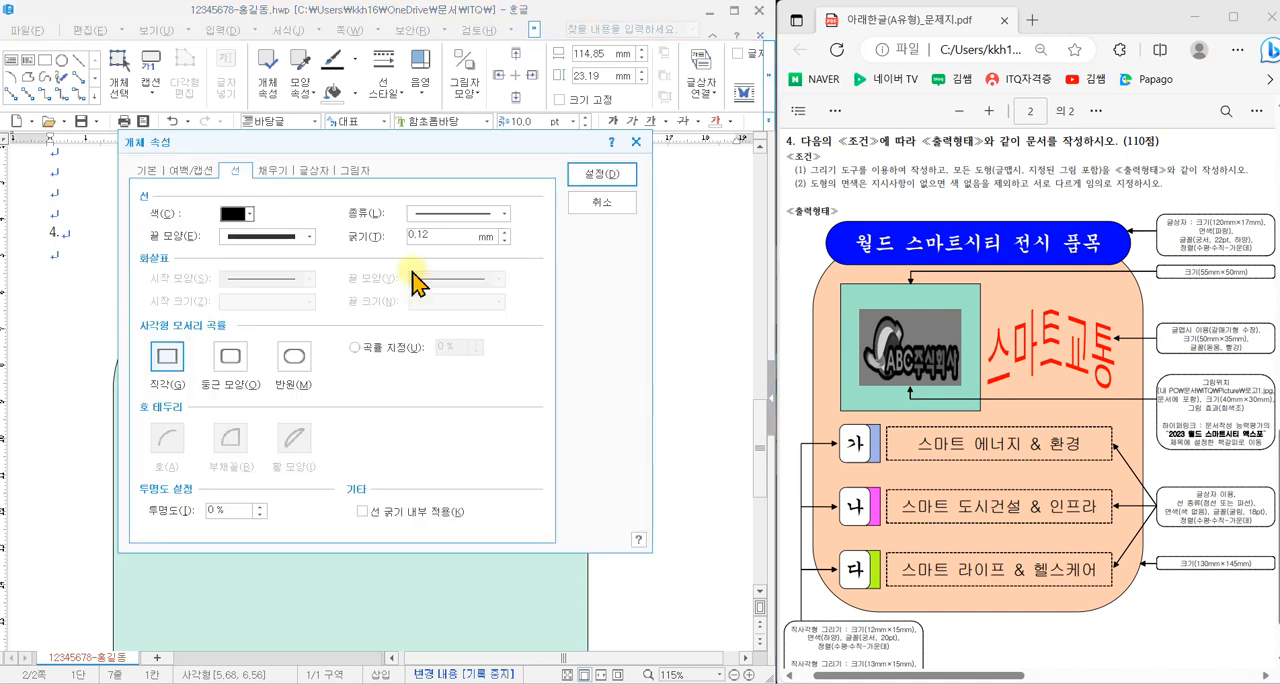
left_click(146, 172)
mouse_move(139, 157)
left_mouse_down()
mouse_move(173, 138)
mouse_move(287, 147)
left_mouse_up()
key("Escape")
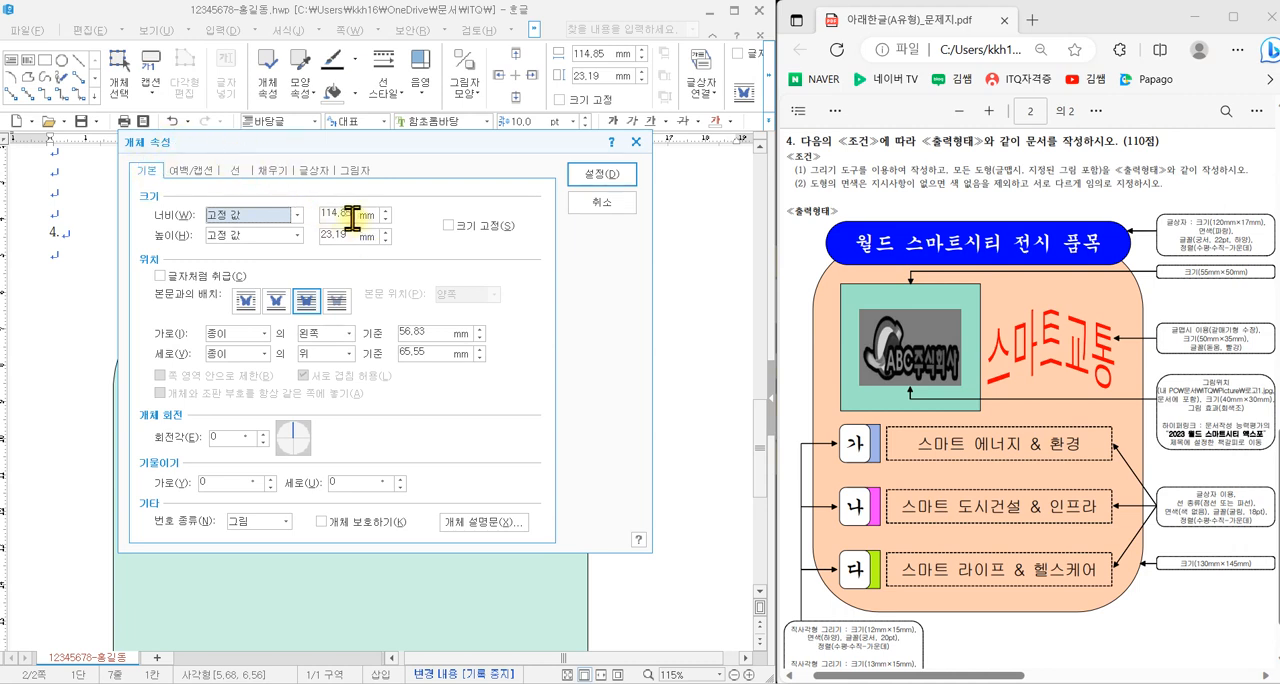
left_click(350, 219)
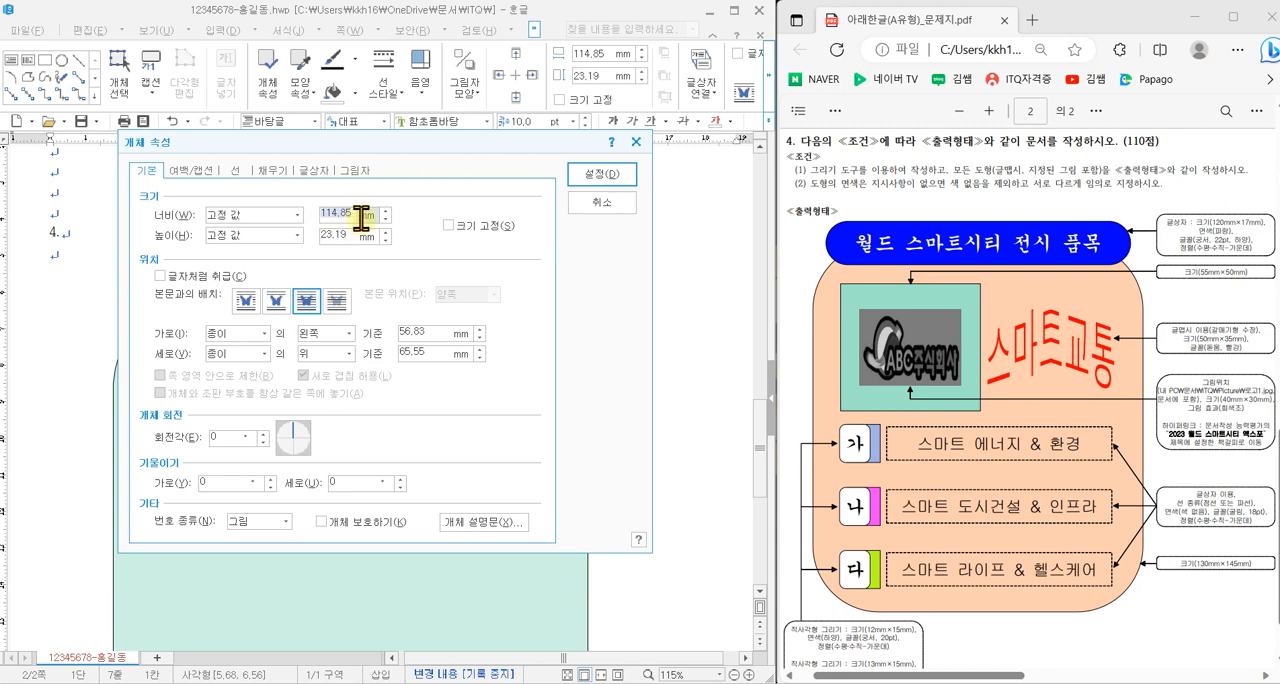
type("120")
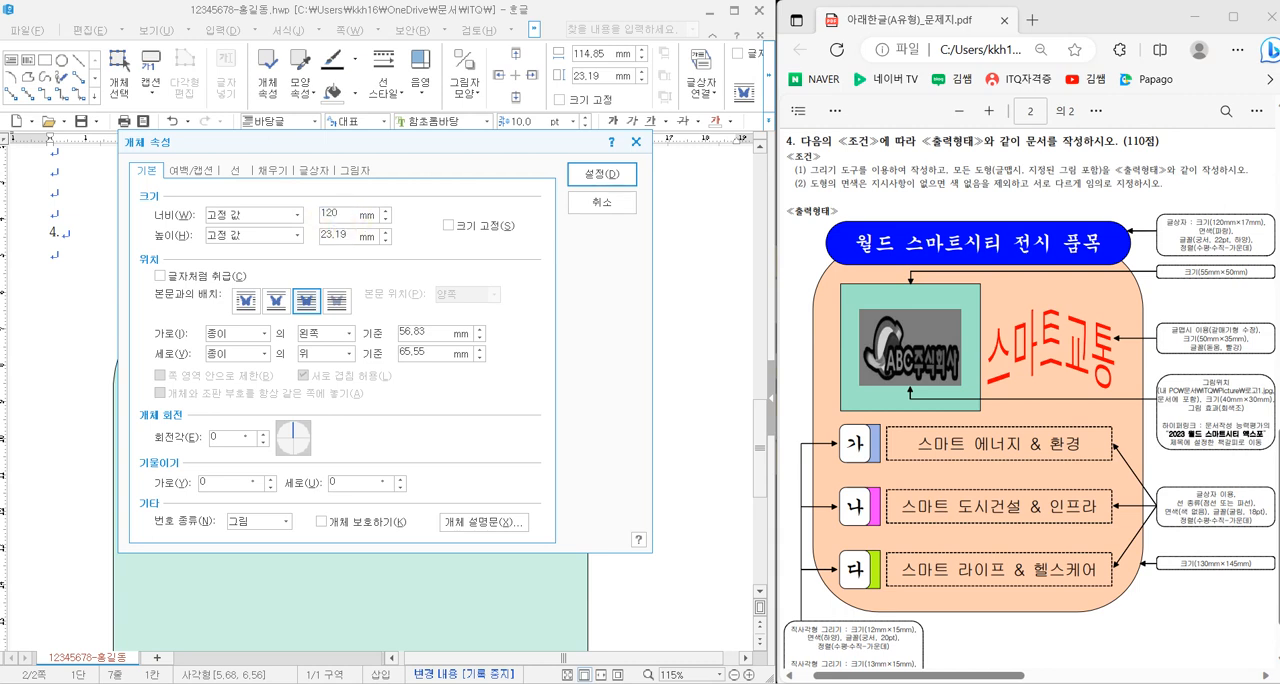
double_click(345, 236)
type("17")
left_click(466, 223)
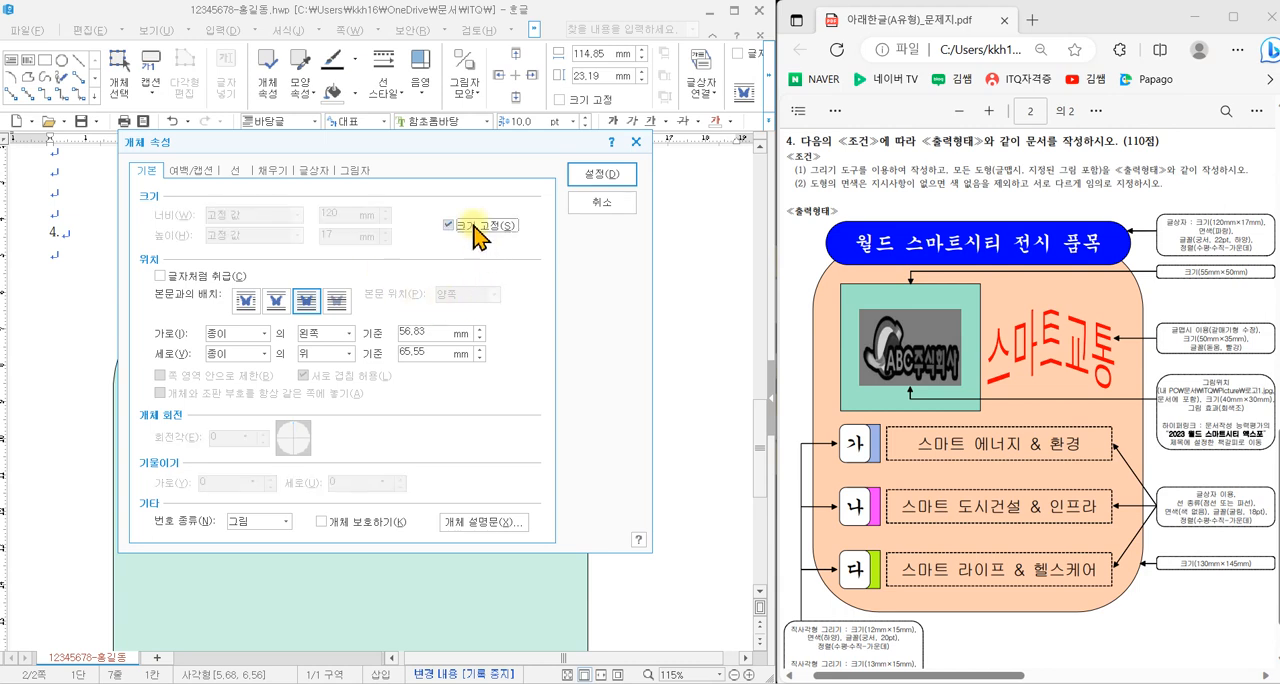
- Give the text box 반원 corners and a blue face colour from the 오피스 colour theme, and apply the properties
left_click(295, 358)
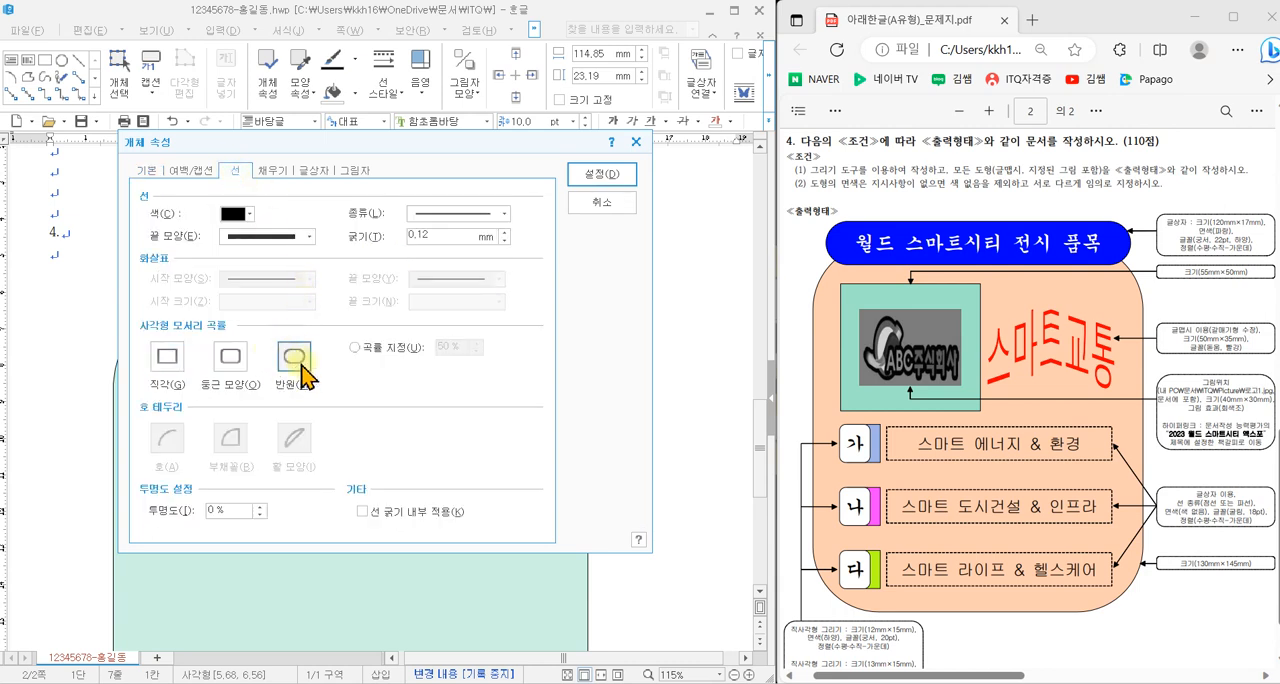
left_click(273, 171)
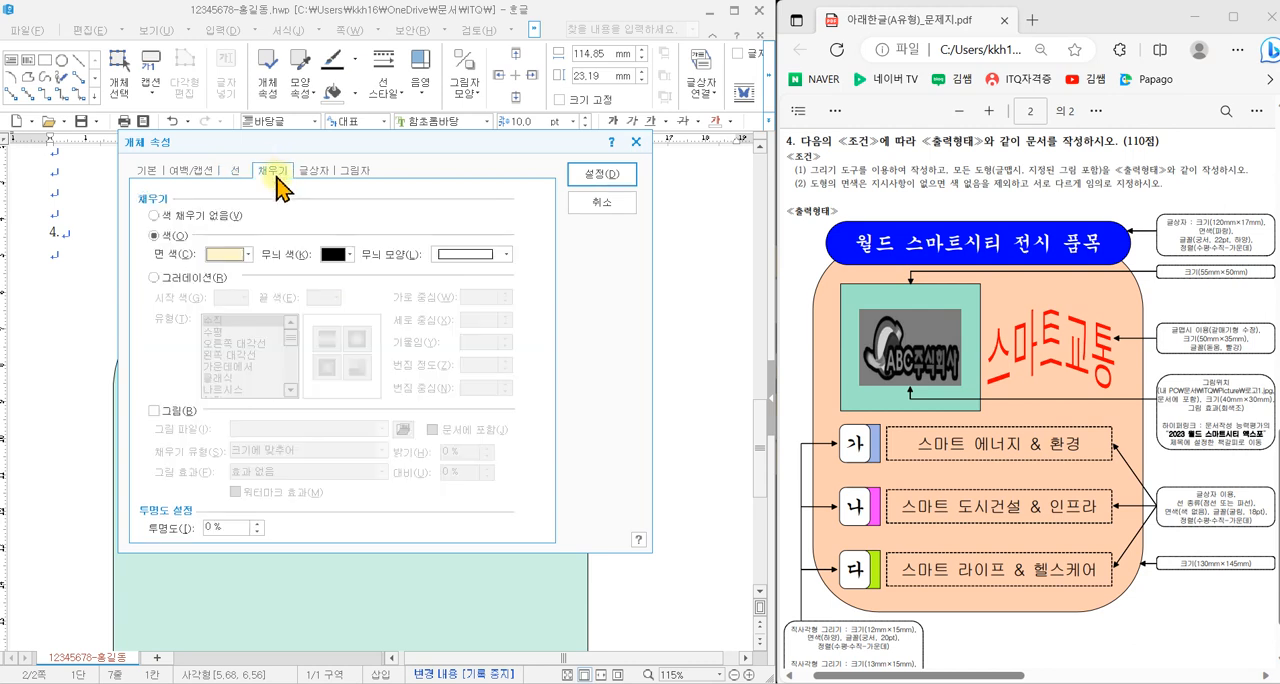
left_click(243, 262)
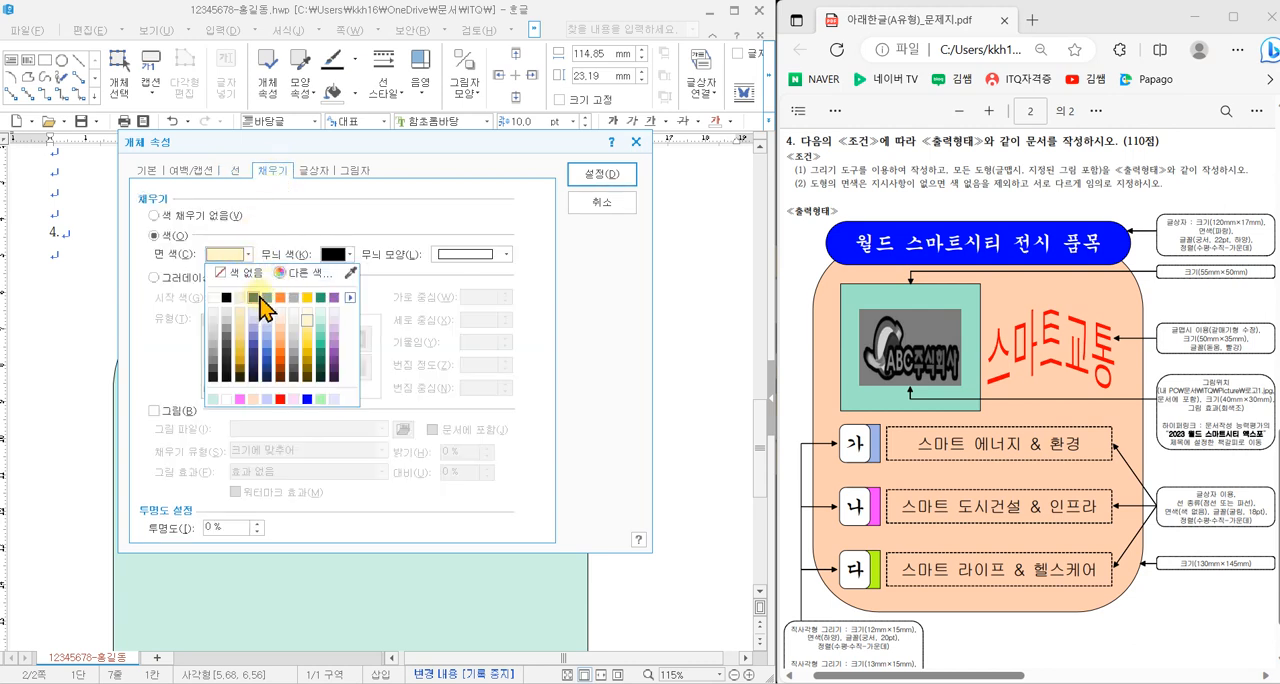
left_click(348, 297)
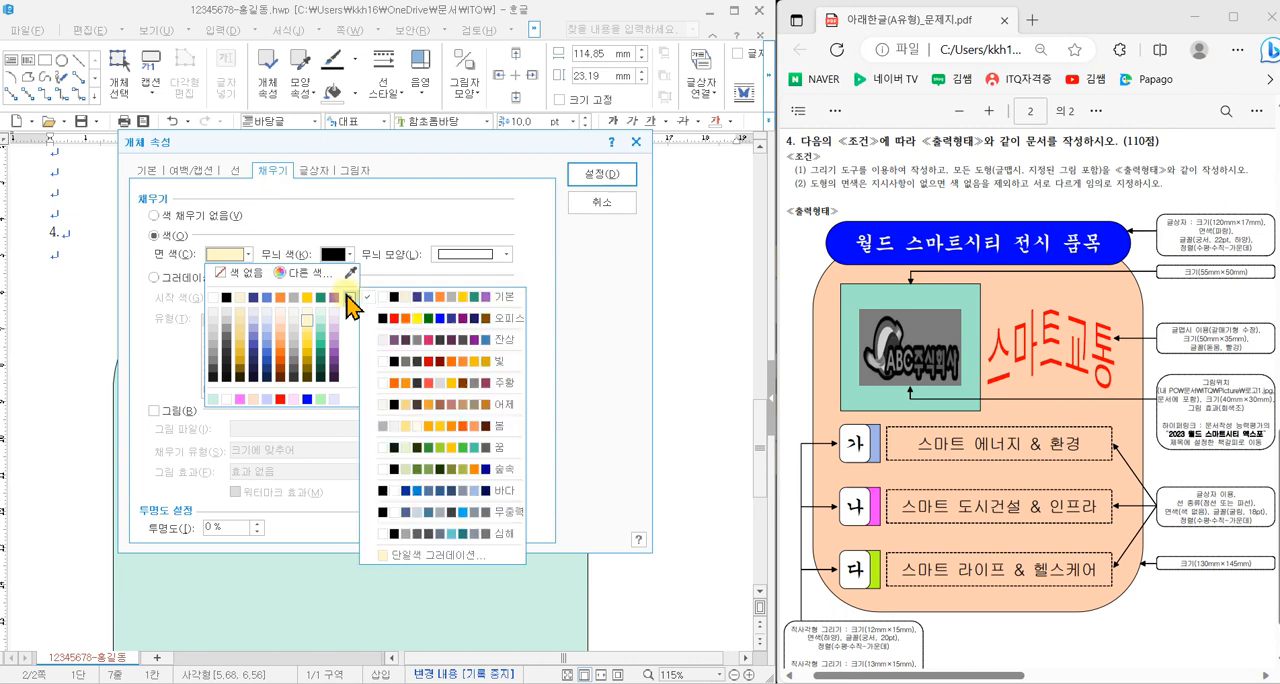
left_click(400, 319)
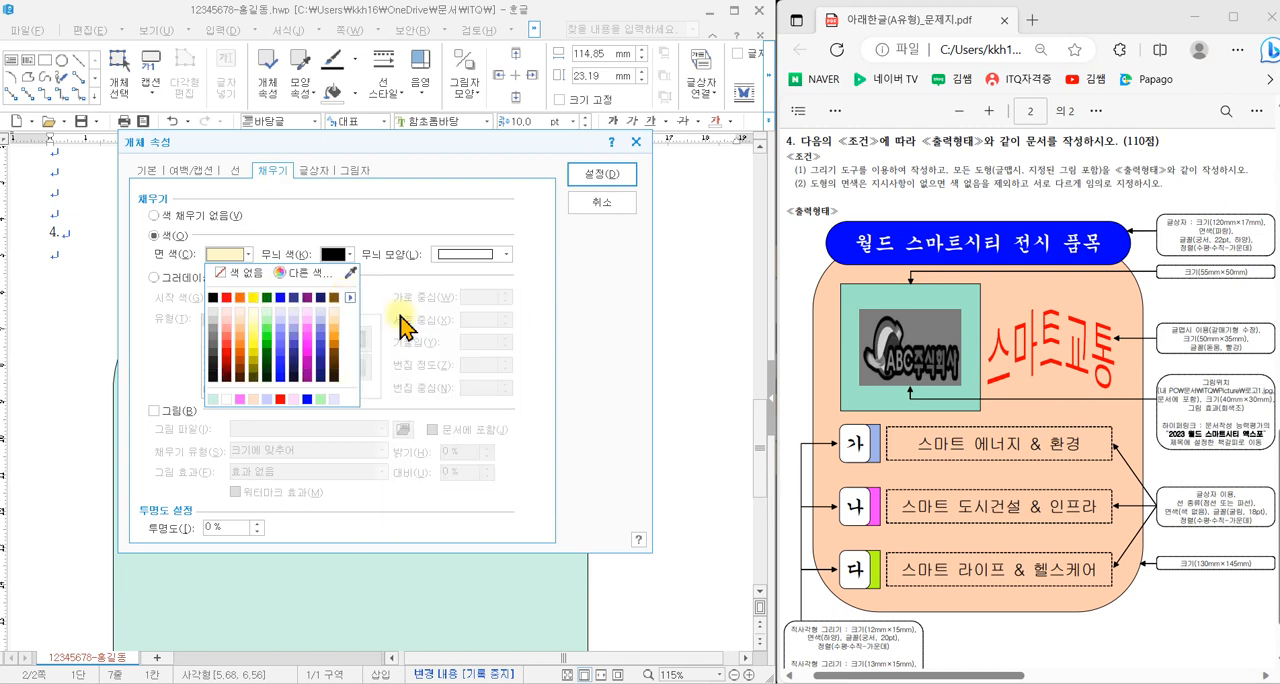
left_click(282, 298)
left_click(601, 174)
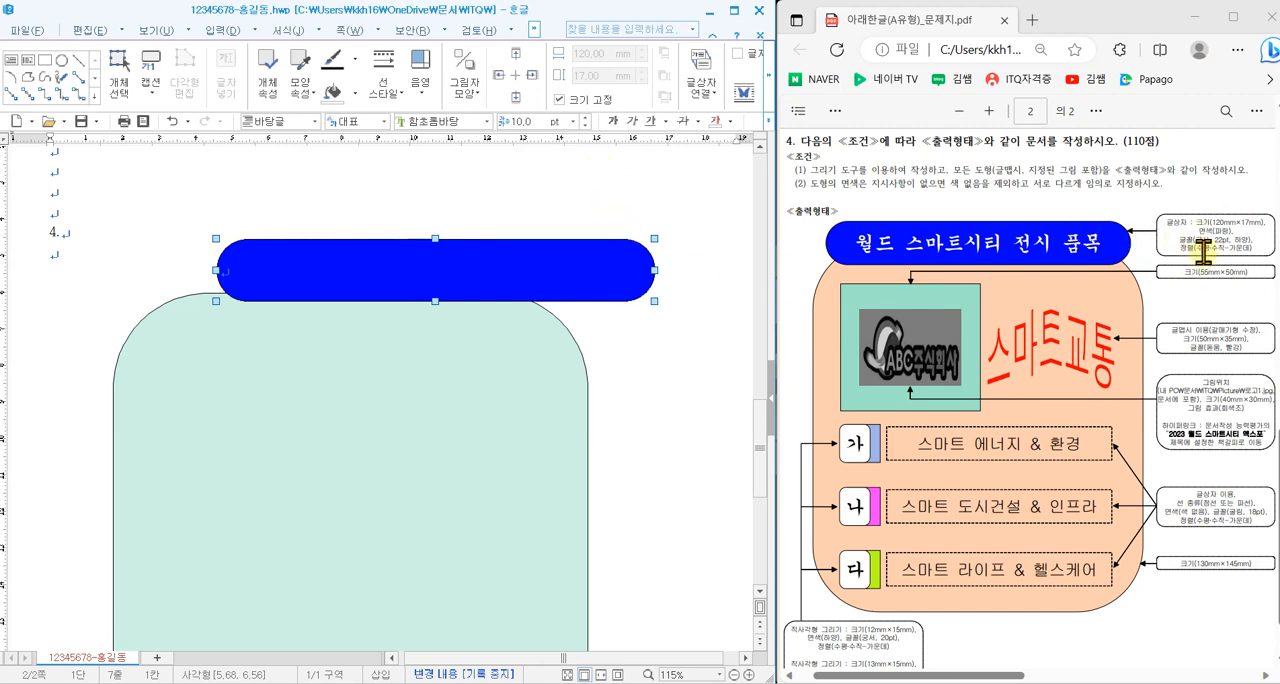
- Set the blue text box's font to 궁서 at 22 pt
left_click(486, 121)
scroll(600, 272, "up", 5)
left_click_drag(587, 148, 587, 132)
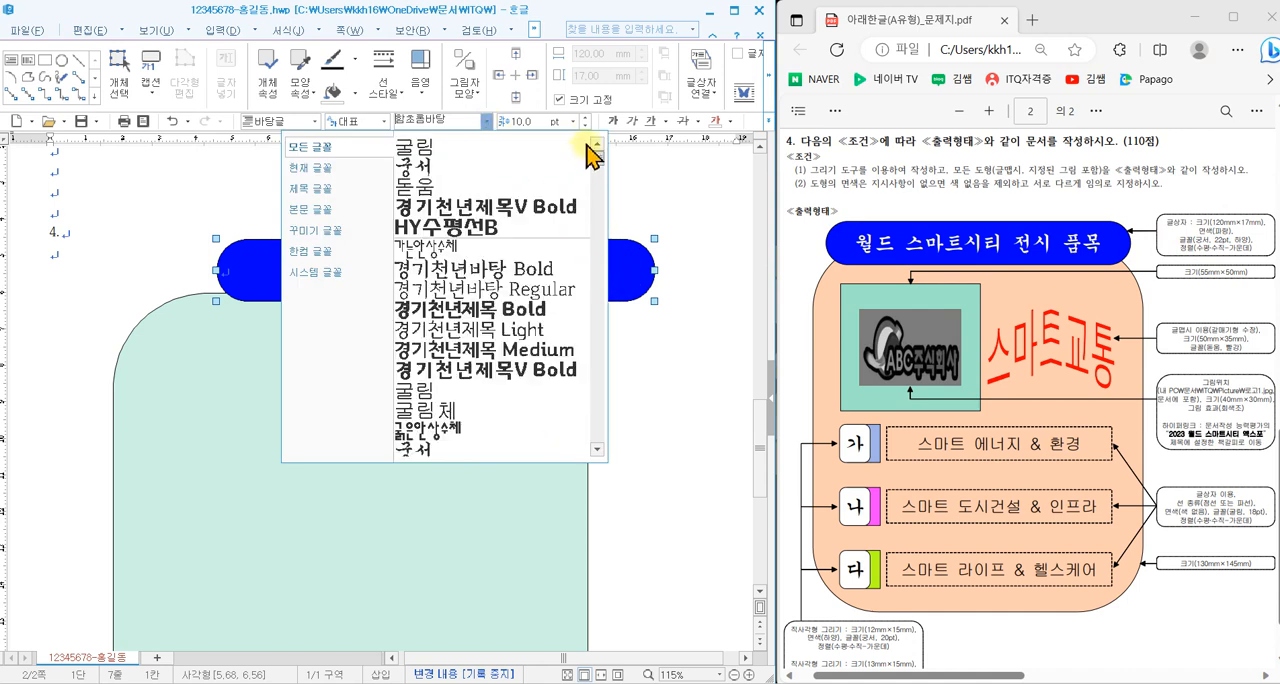
left_click(475, 163)
left_click(538, 120)
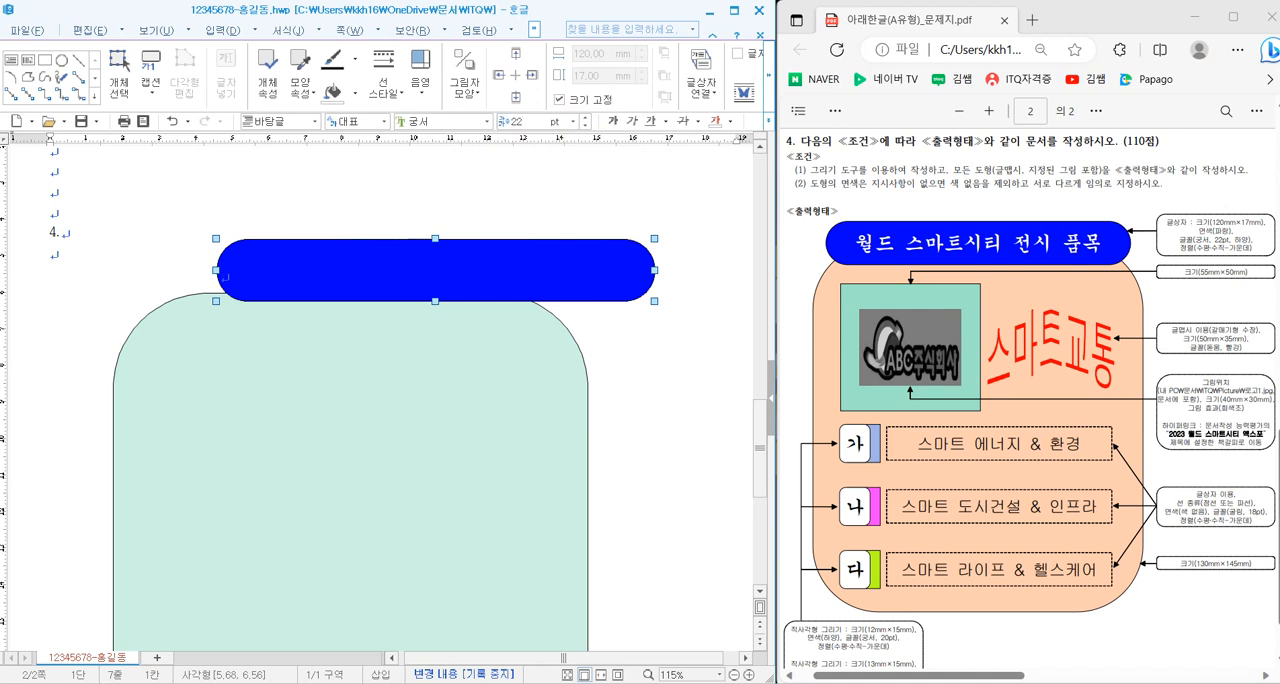
- Make the blue text box's text white and centre-align it
left_click(731, 121)
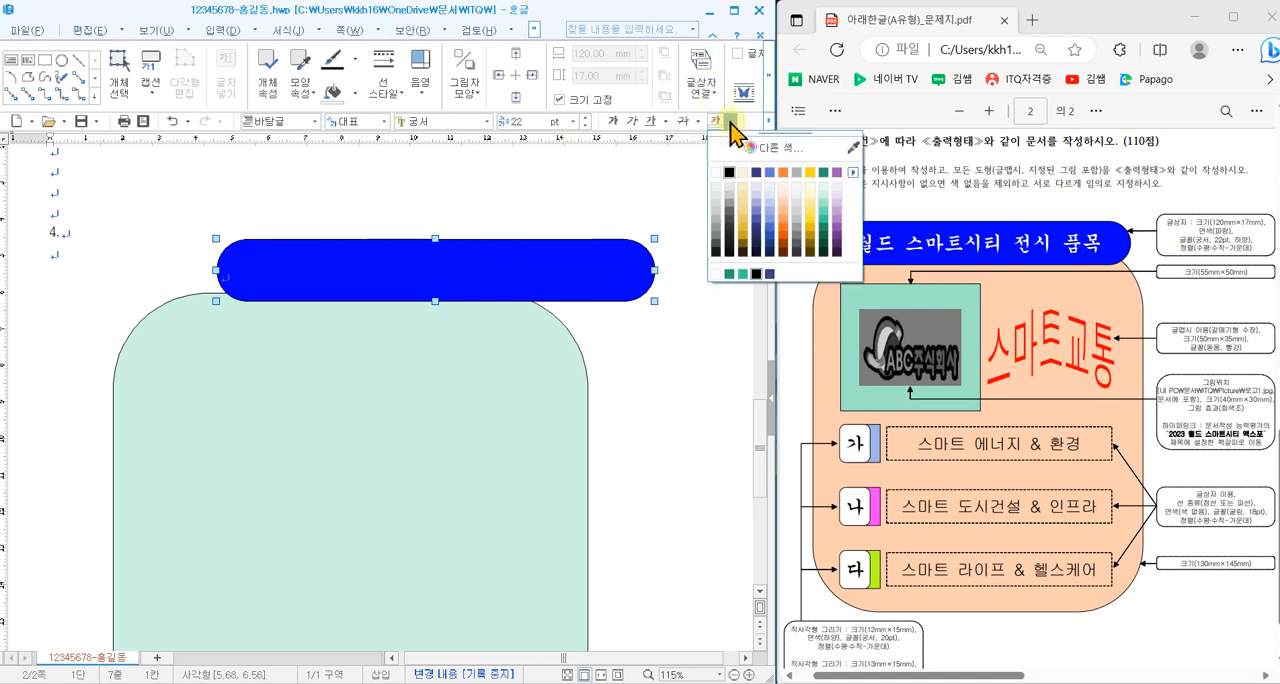
left_click(716, 173)
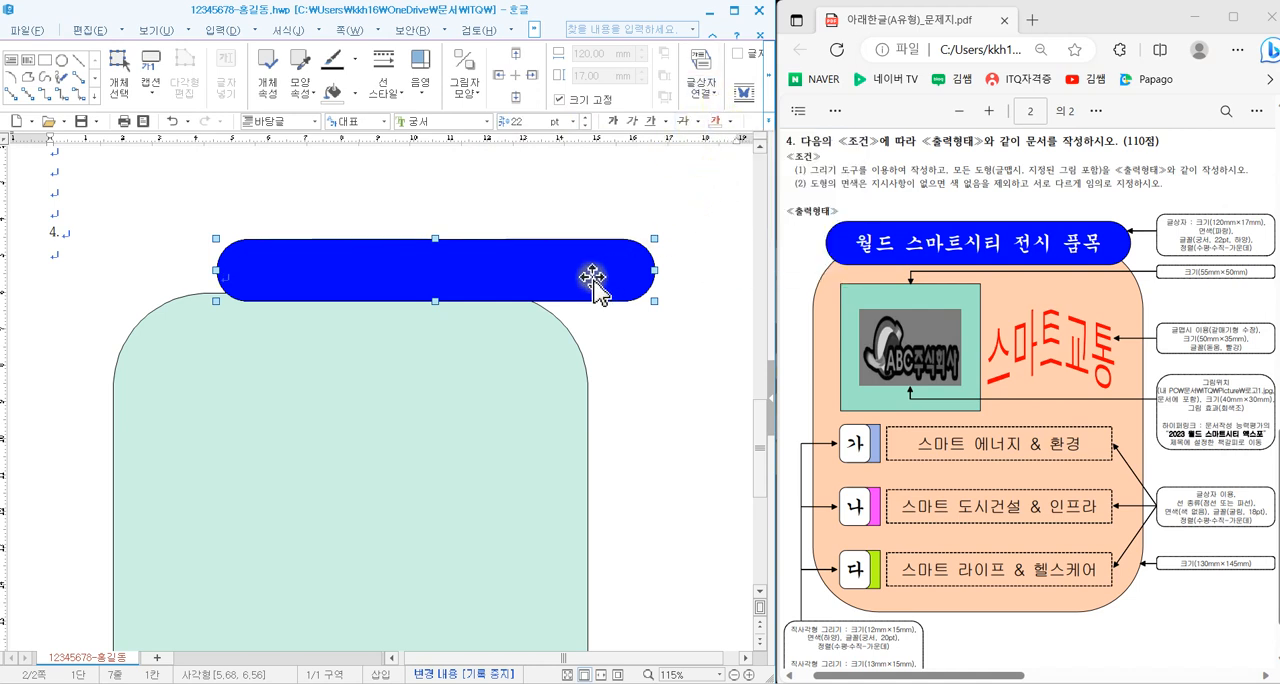
left_click(766, 133)
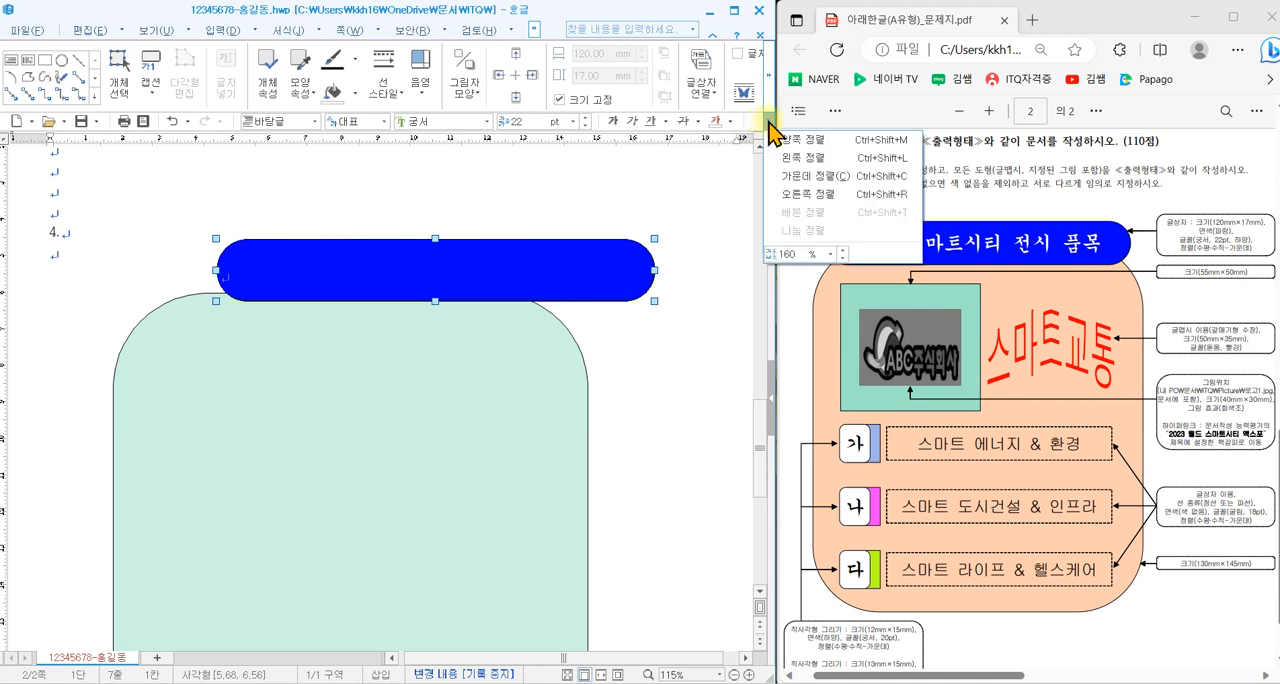
left_click(805, 177)
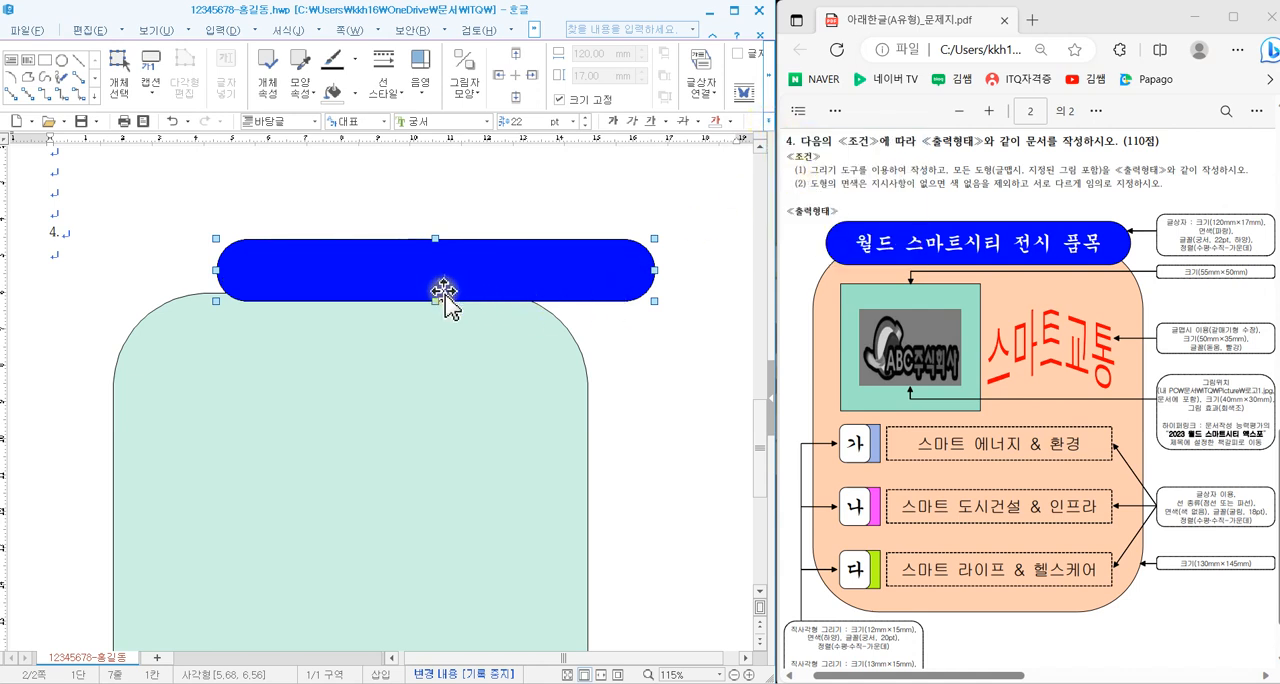
- Move the blue text box onto the teal shape's top edge and enter the title "월드 스마트시티 전시 품목" in it
left_click_drag(557, 274, 486, 295)
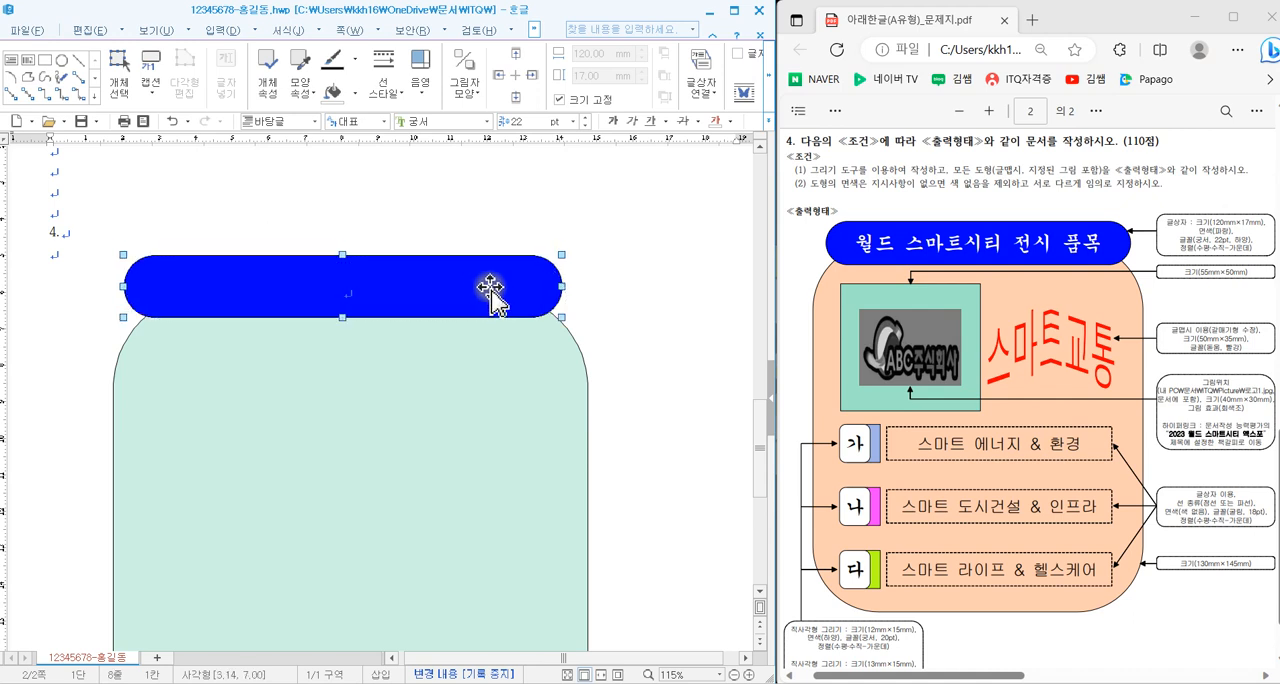
left_click(632, 286)
left_click(555, 285)
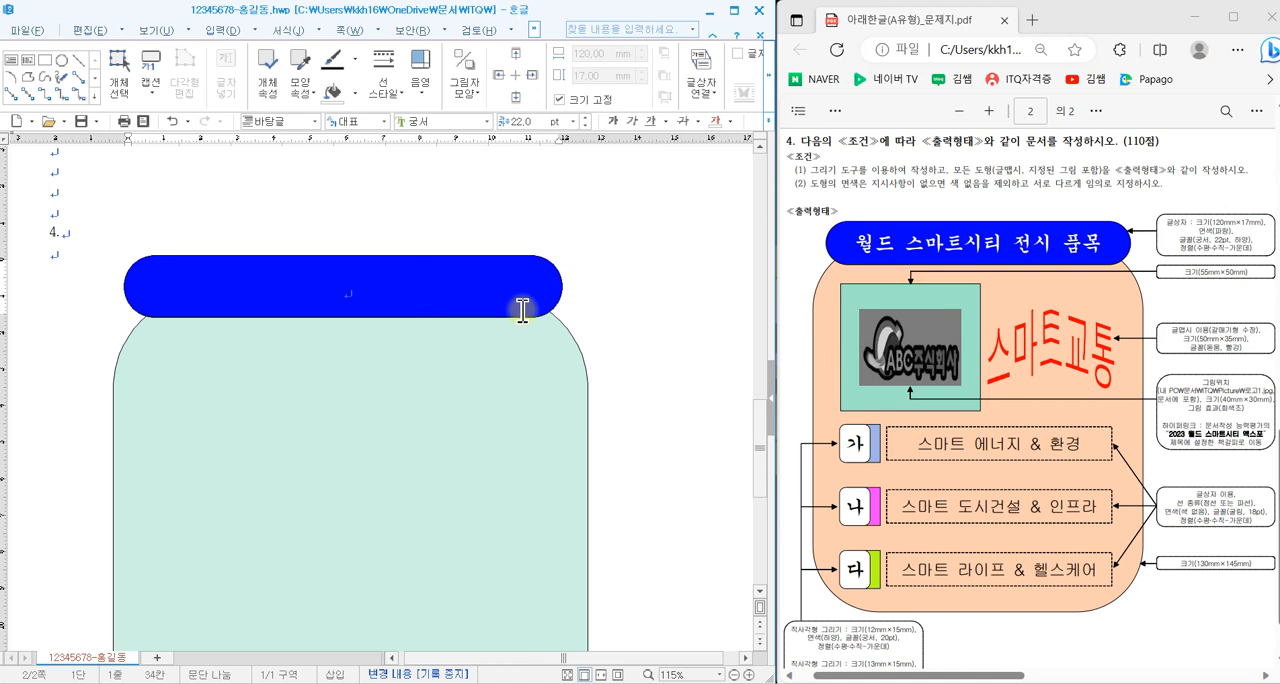
type("월ㄷ 스")
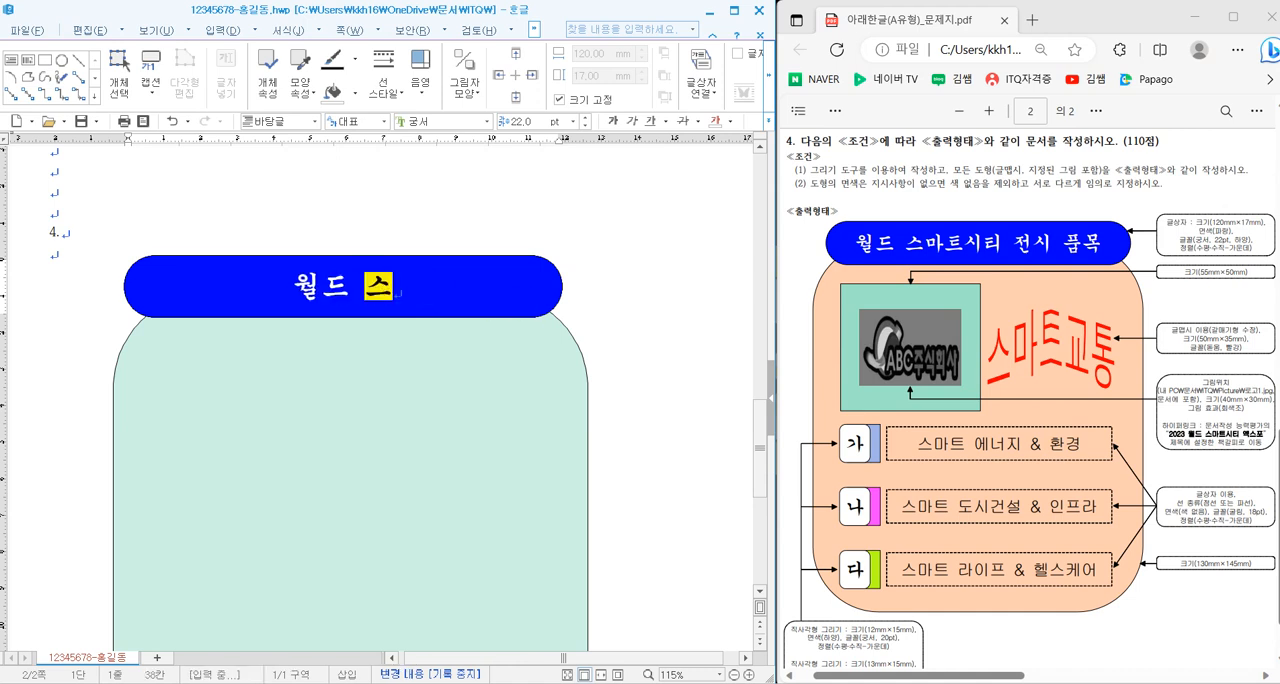
type("마트시티 ㅈ전시 품ㅁ")
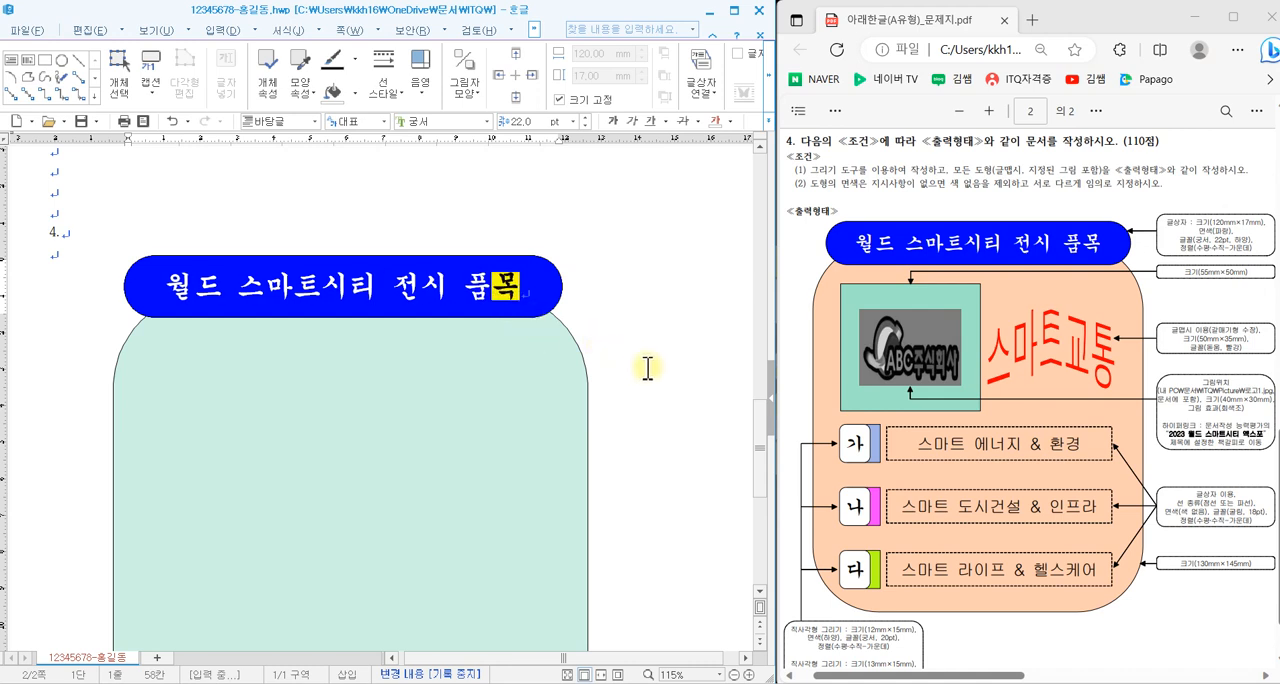
- Draw a rectangle about 46 mm wide and 40 mm high across the teal shape's right edge, below the title
left_click_drag(756, 418, 757, 458)
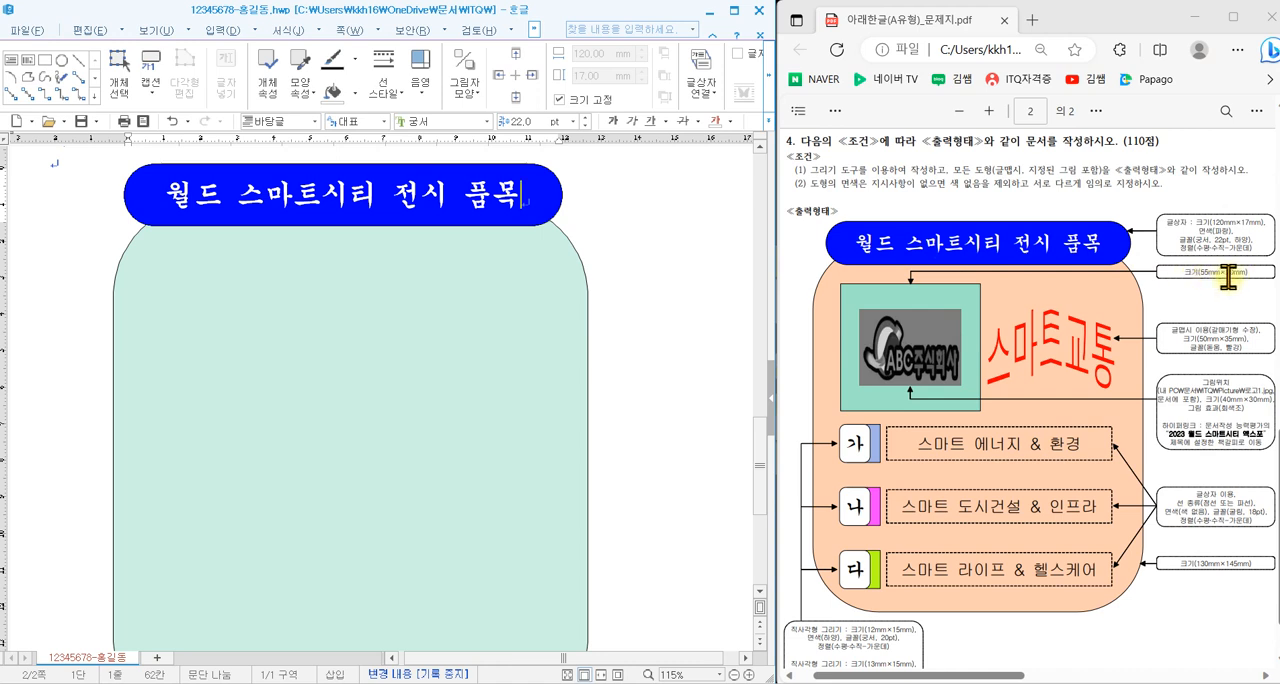
left_click(221, 30)
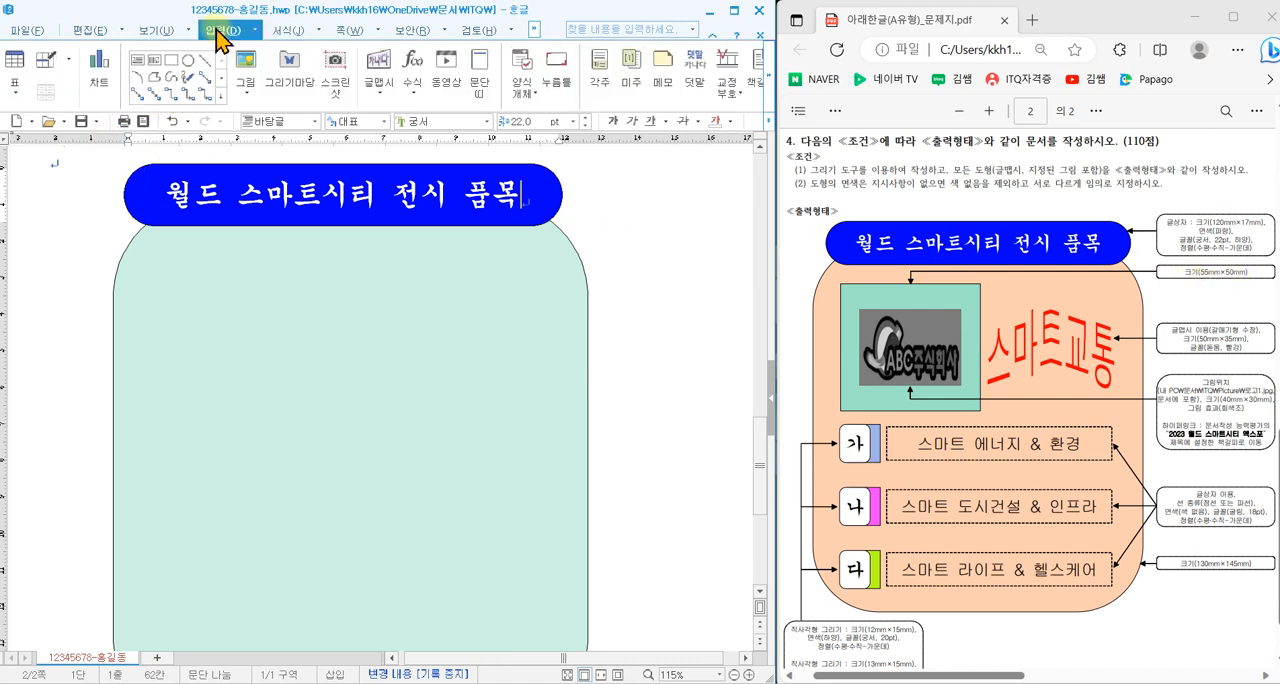
left_click(175, 68)
left_click_drag(519, 306, 689, 453)
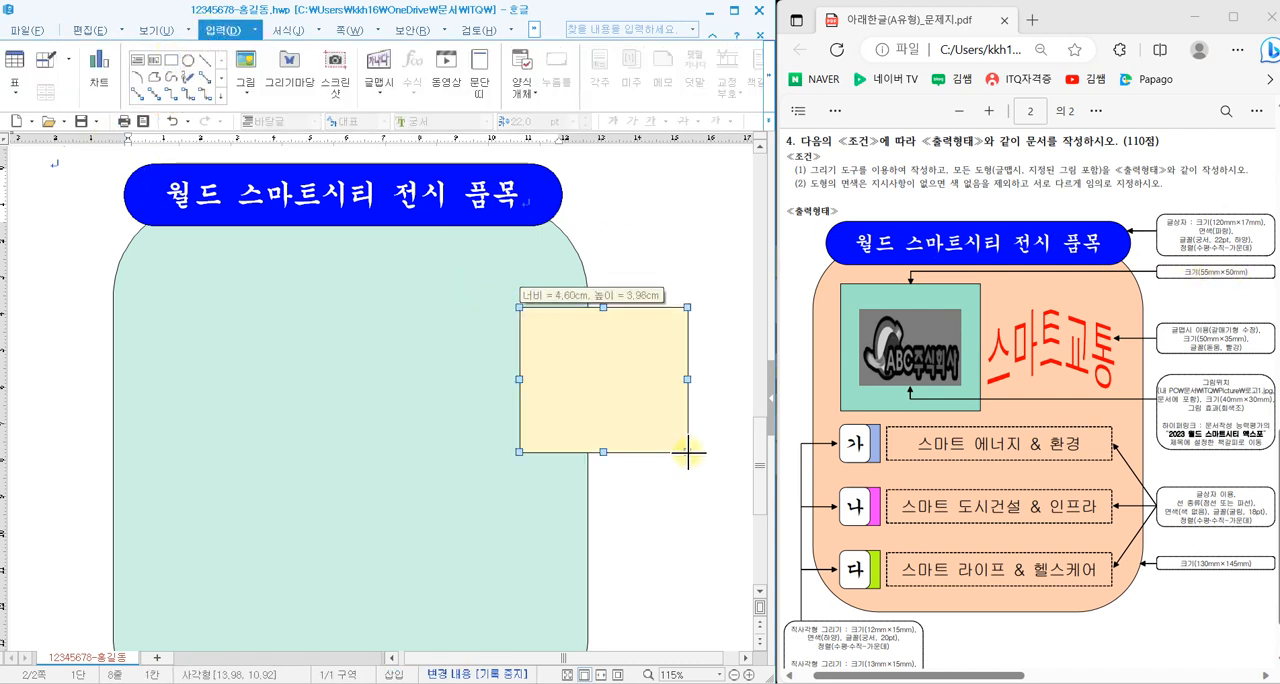
- Set the new rectangle to 55 mm wide and 50 mm high, lock its size, and apply the properties
double_click(645, 390)
left_click(160, 171)
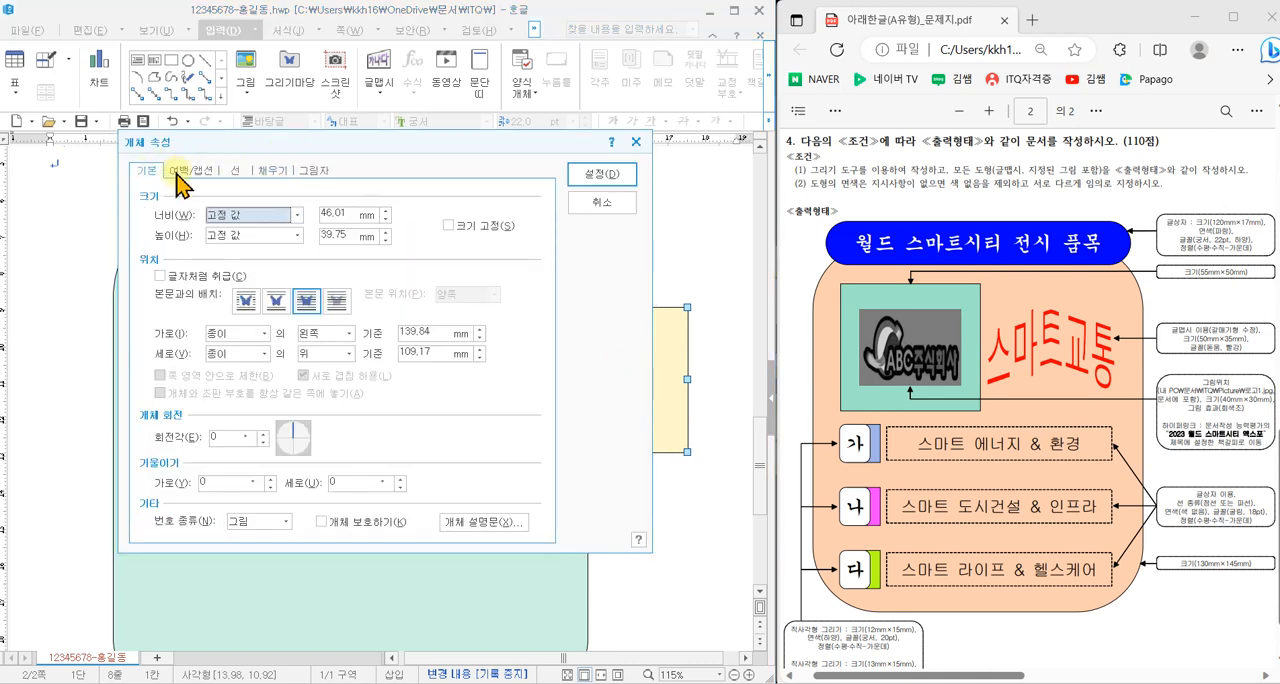
left_click(339, 213)
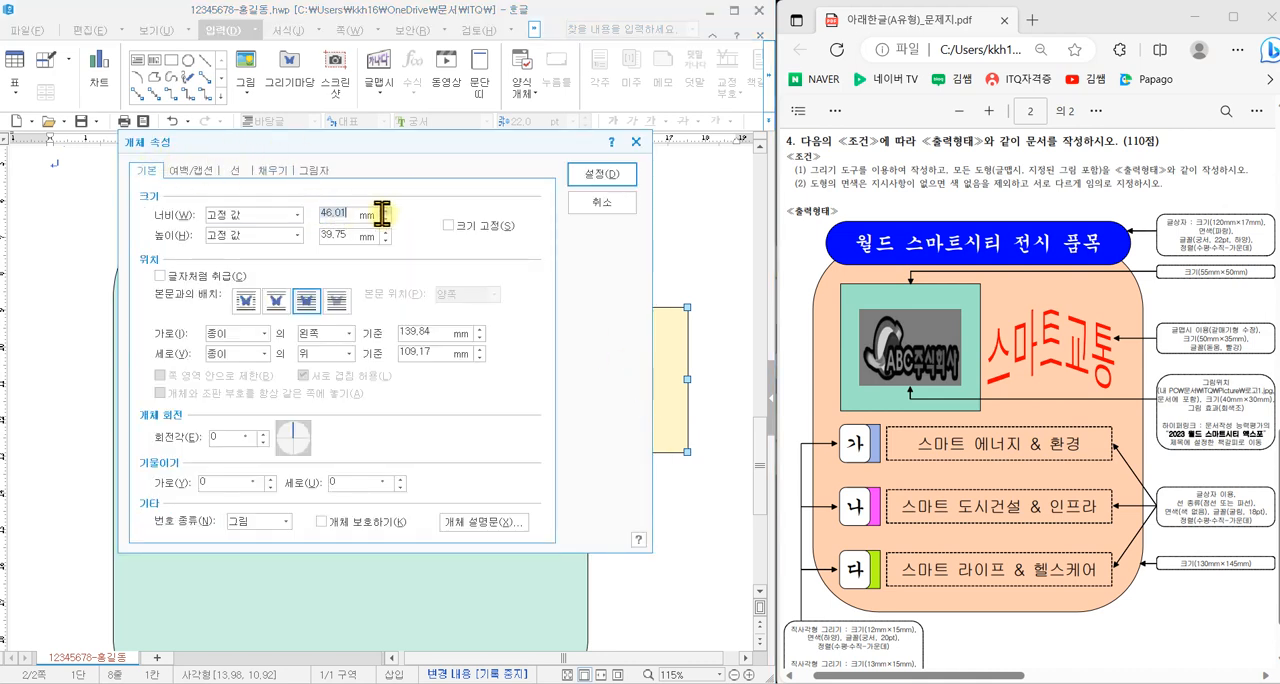
type("55")
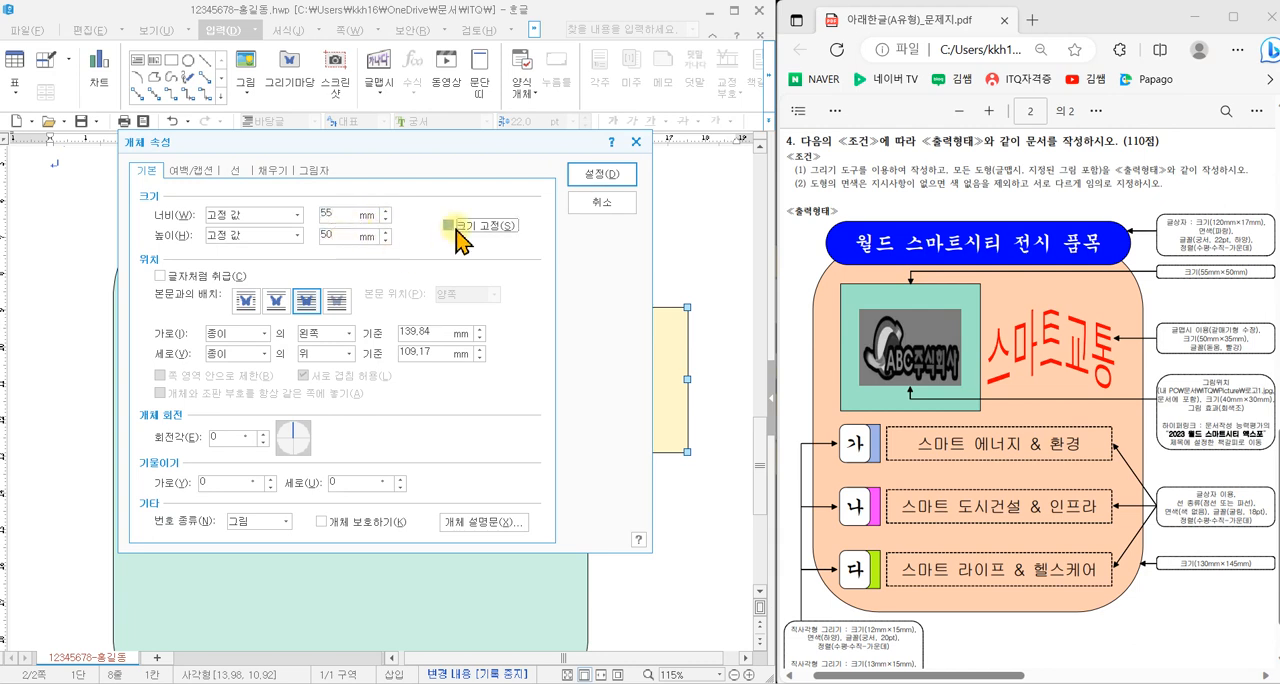
left_click(237, 171)
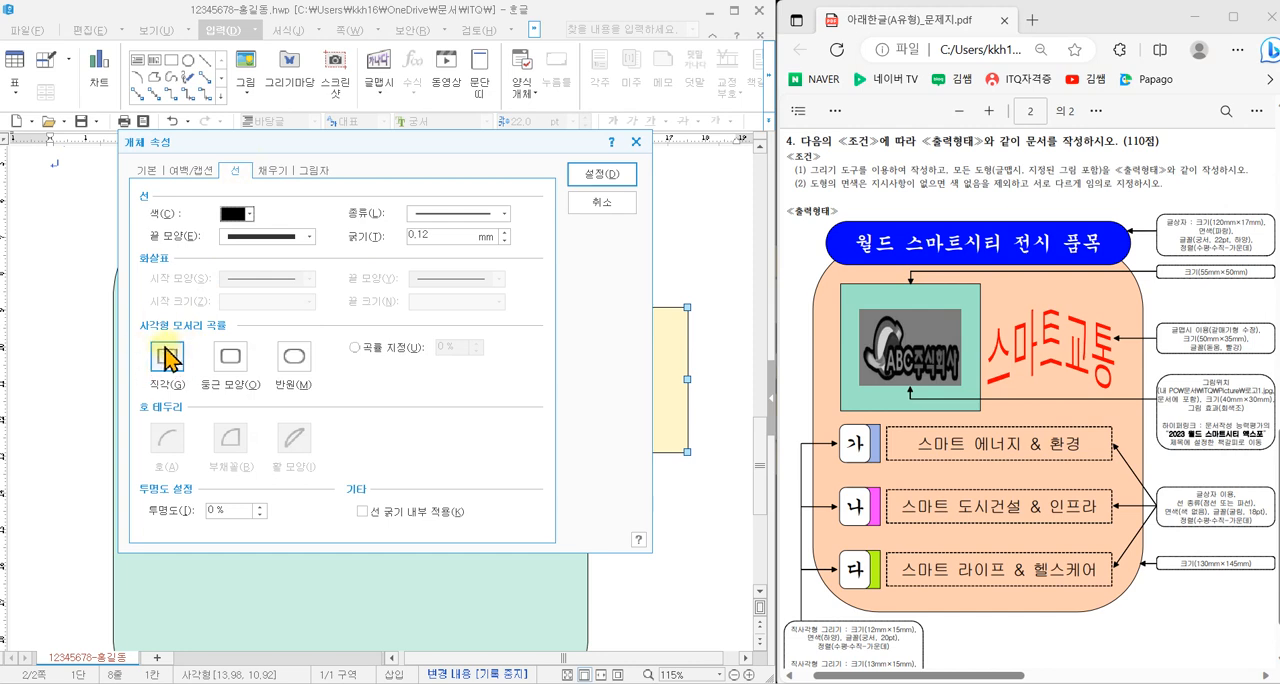
left_click(272, 171)
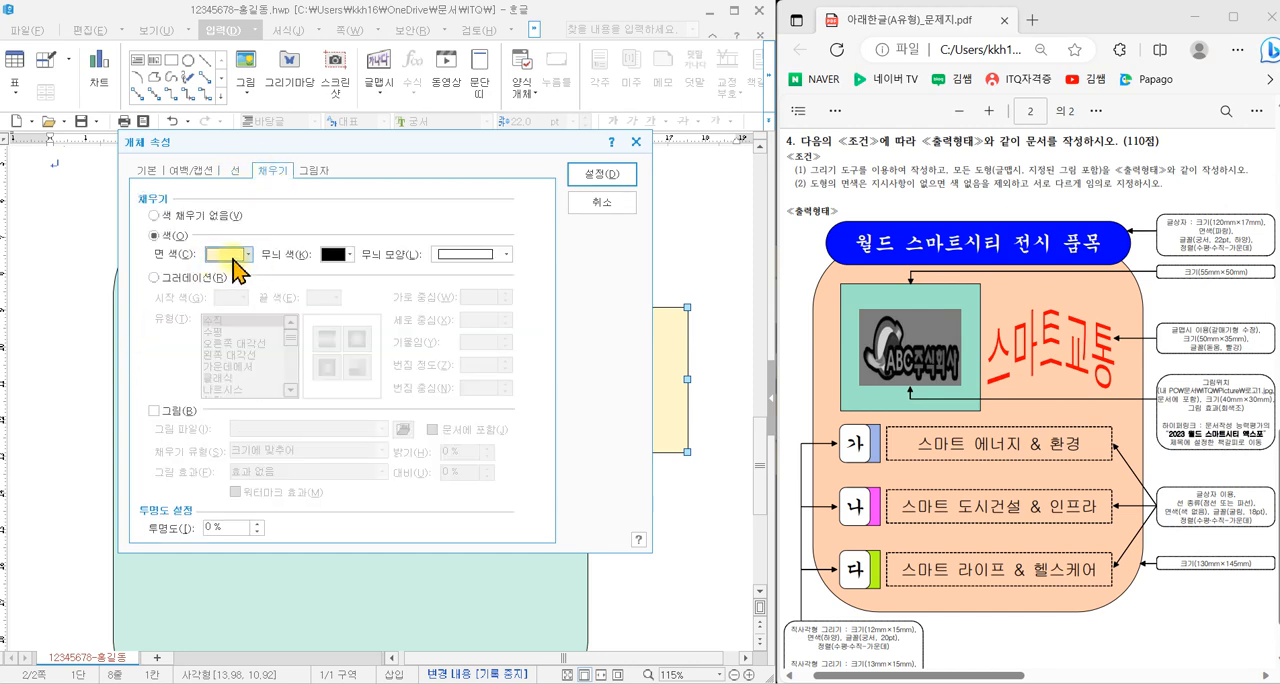
left_click(598, 180)
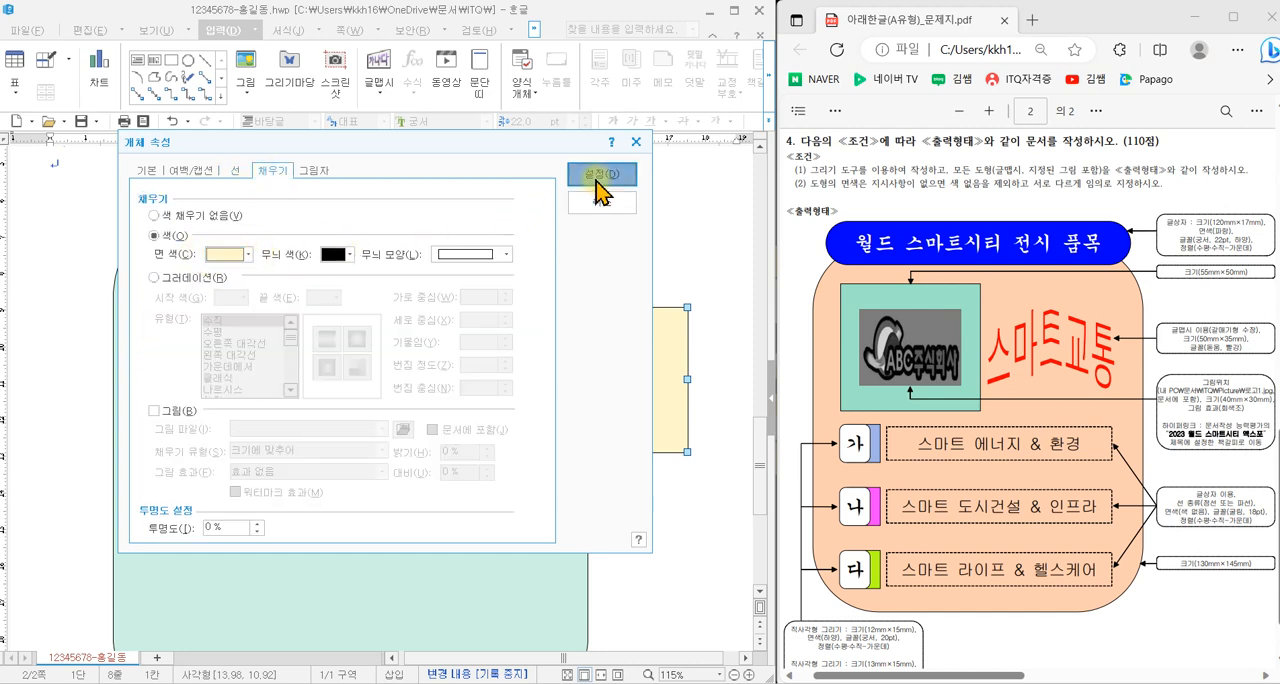
- Move the cream rectangle into the teal shape's upper-left area below the title box, then deselect it
left_click_drag(594, 349, 224, 324)
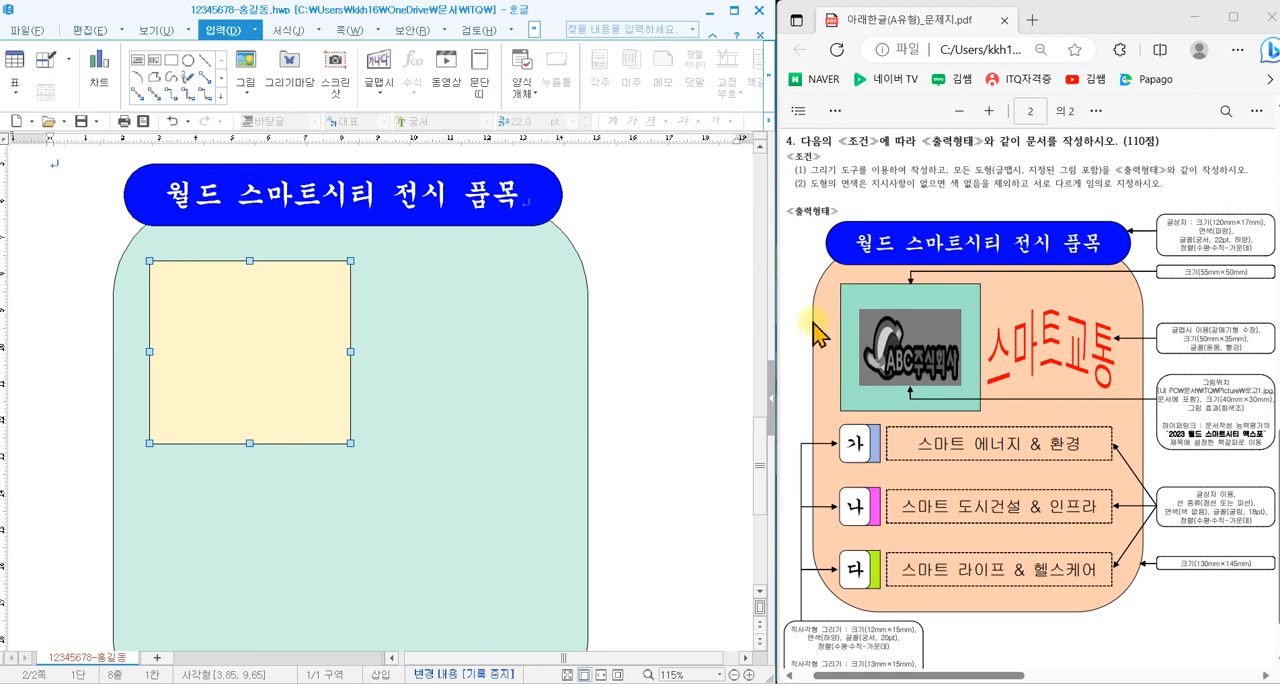
left_click_drag(270, 304, 263, 304)
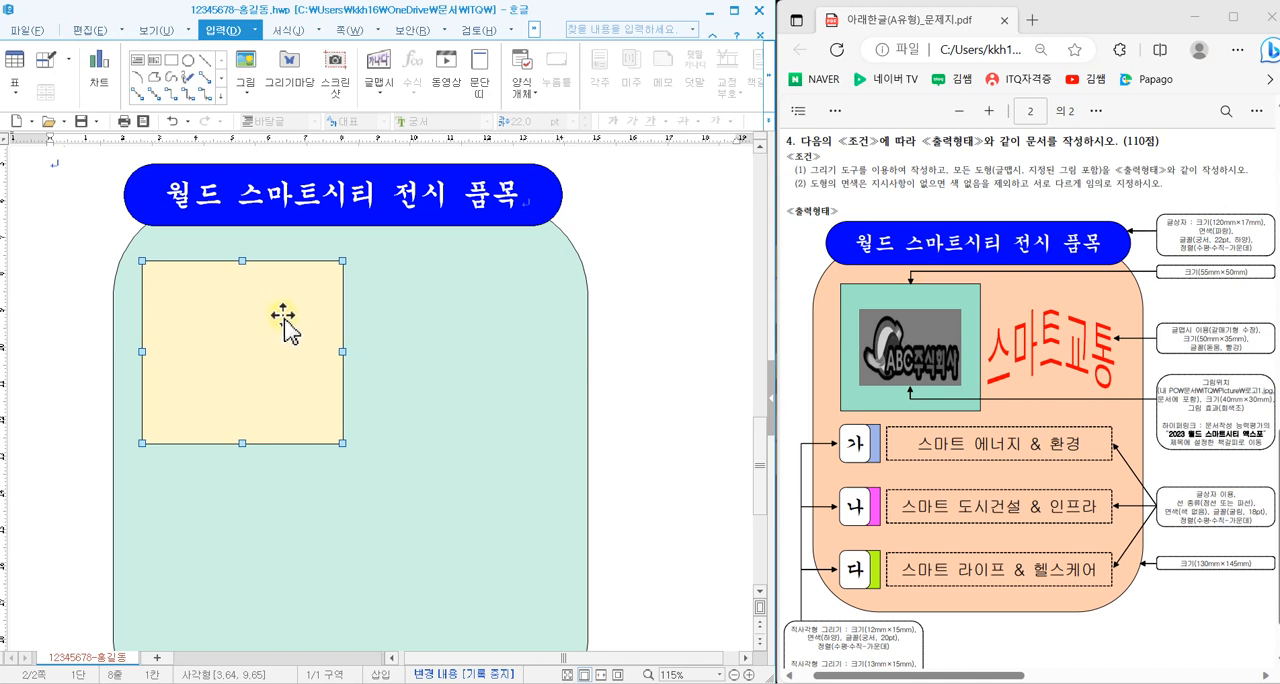
left_click(568, 335)
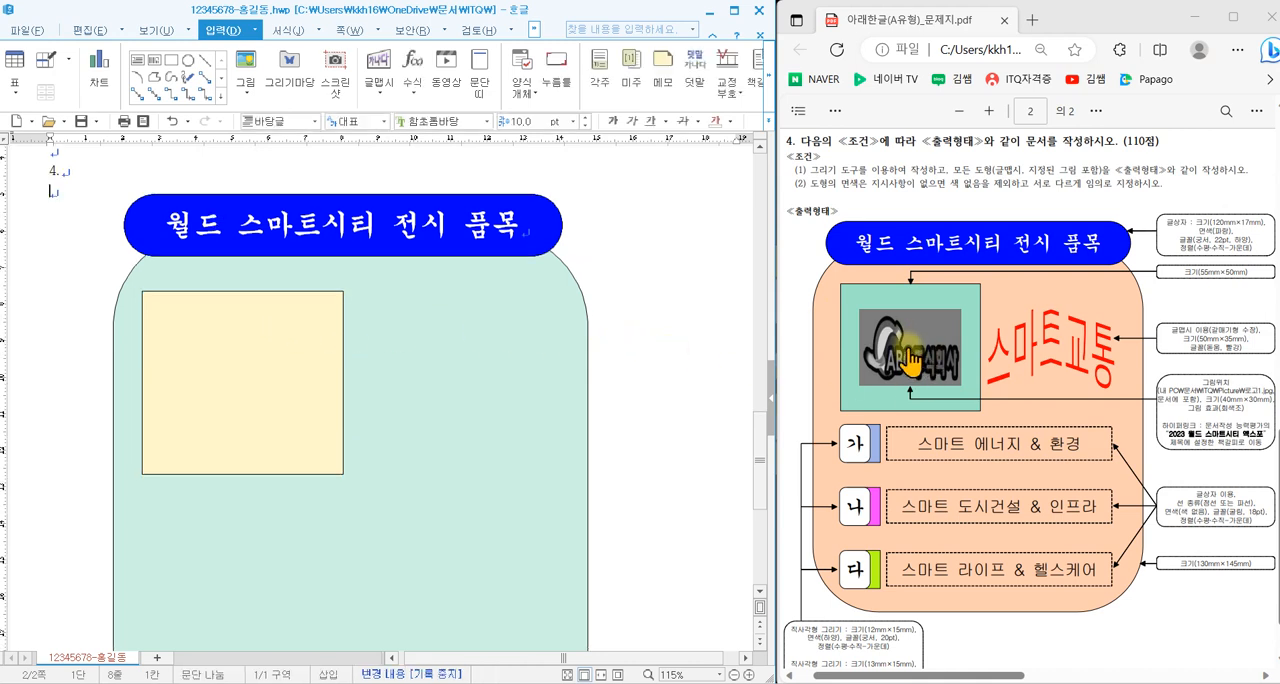
- Insert the picture 로고1 from the ITQ\Pitcure folder, embedded, about 64 mm by 38 mm, across the teal shape's right edge
left_click(245, 75)
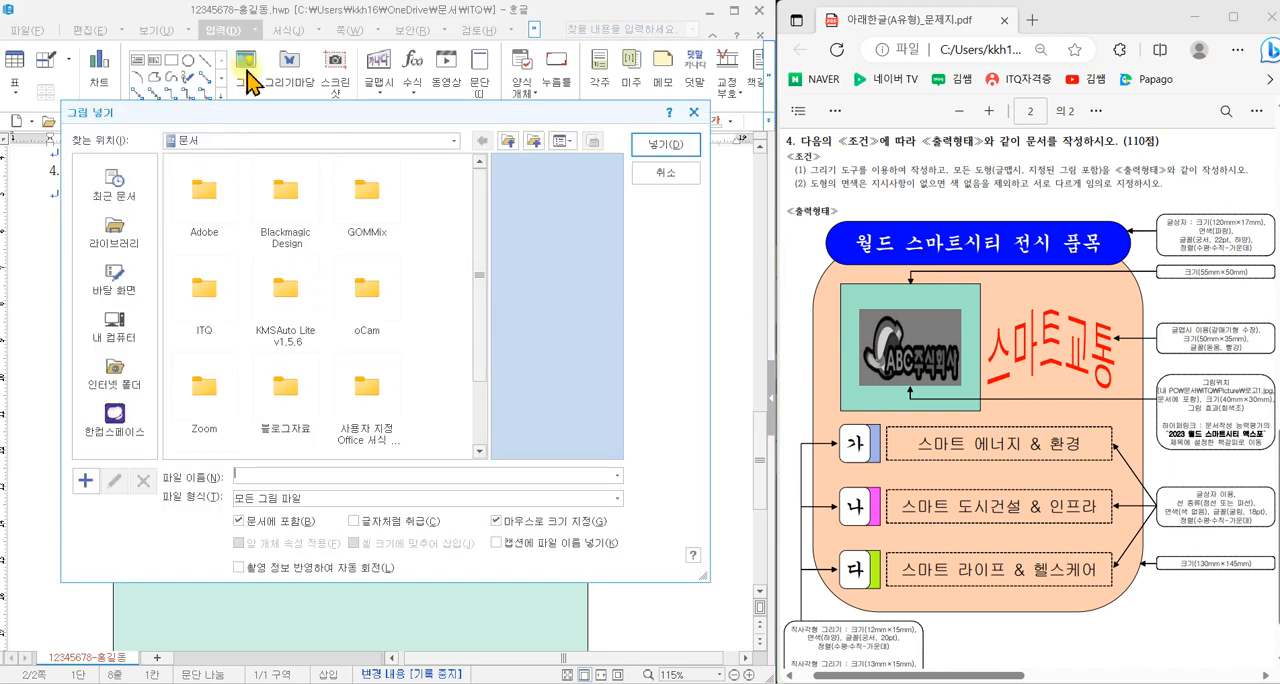
double_click(205, 295)
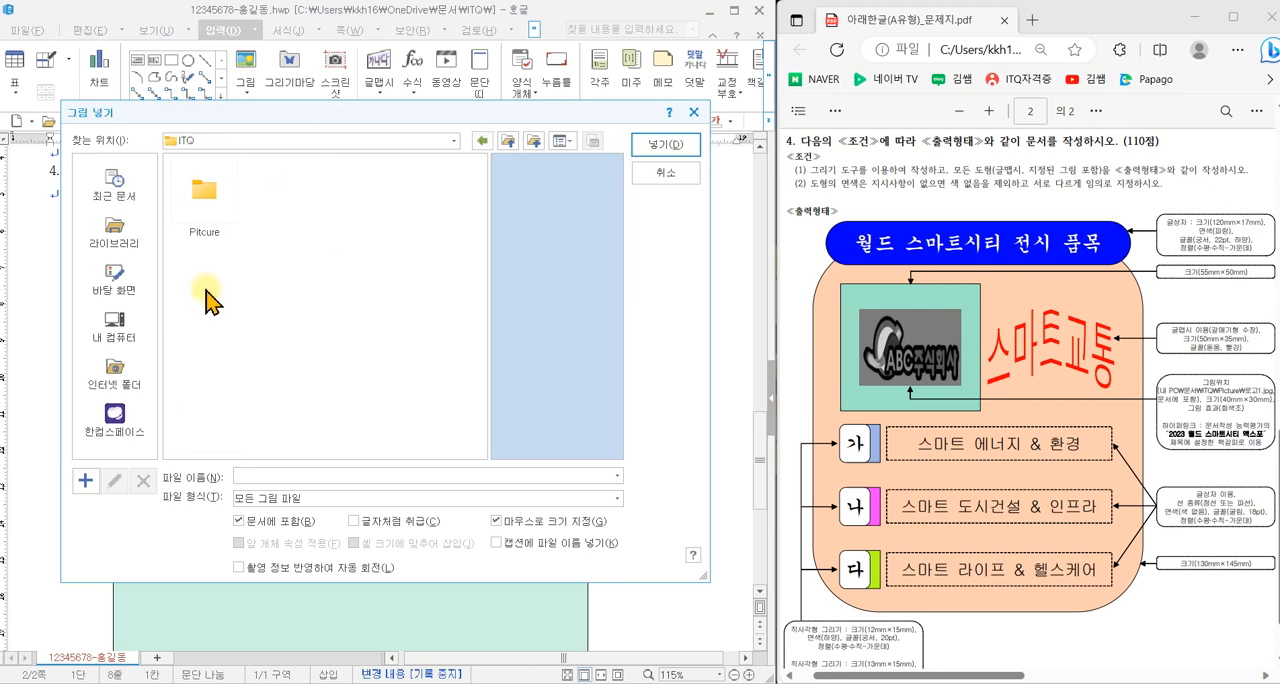
double_click(210, 205)
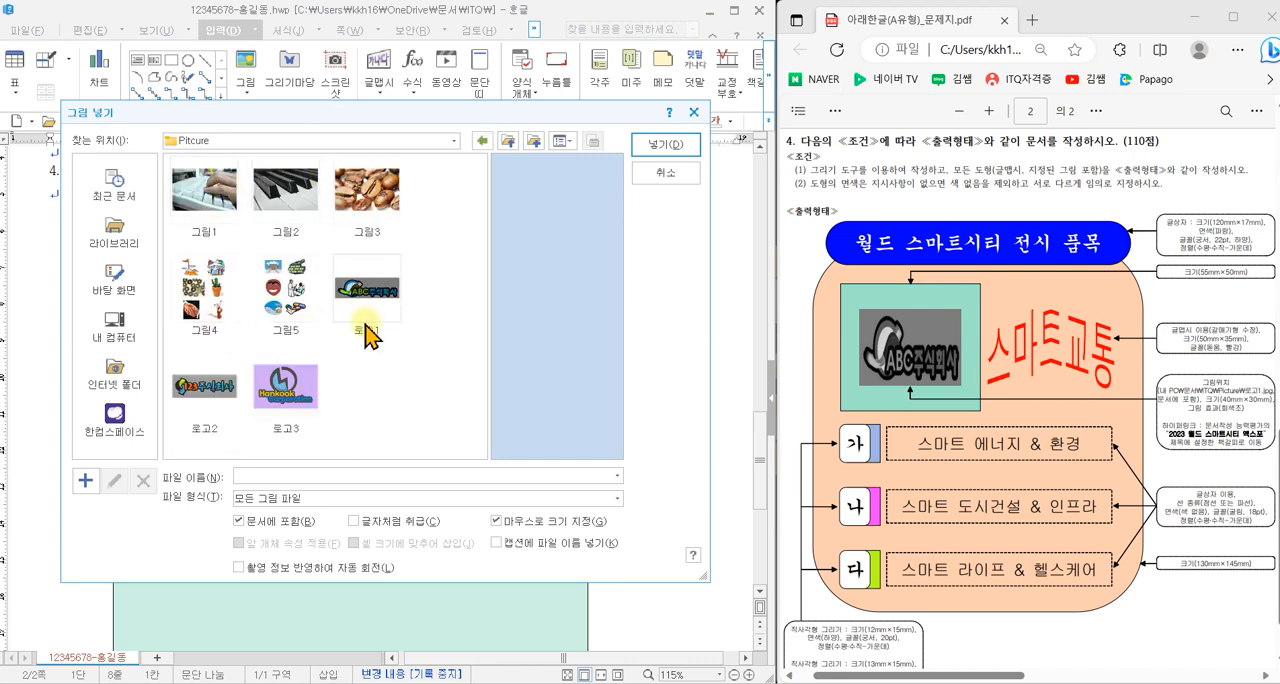
left_click(380, 305)
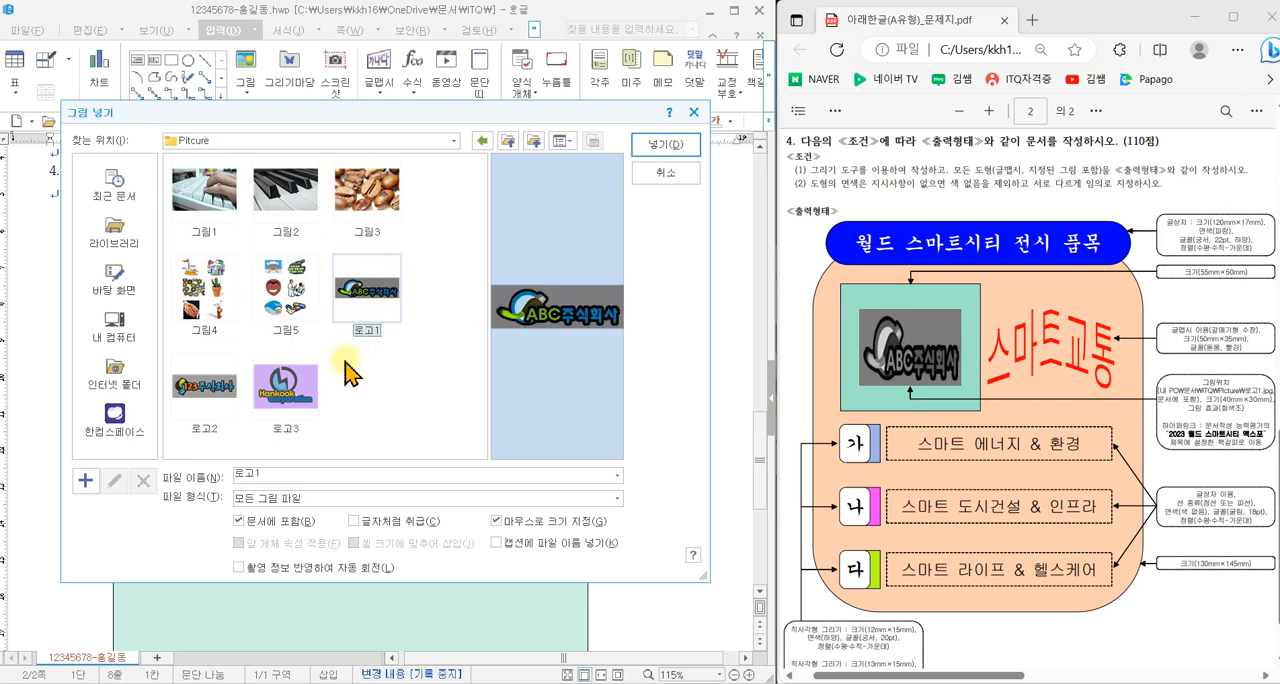
mouse_move(214, 500)
left_mouse_down()
mouse_move(312, 522)
mouse_move(320, 538)
left_mouse_up()
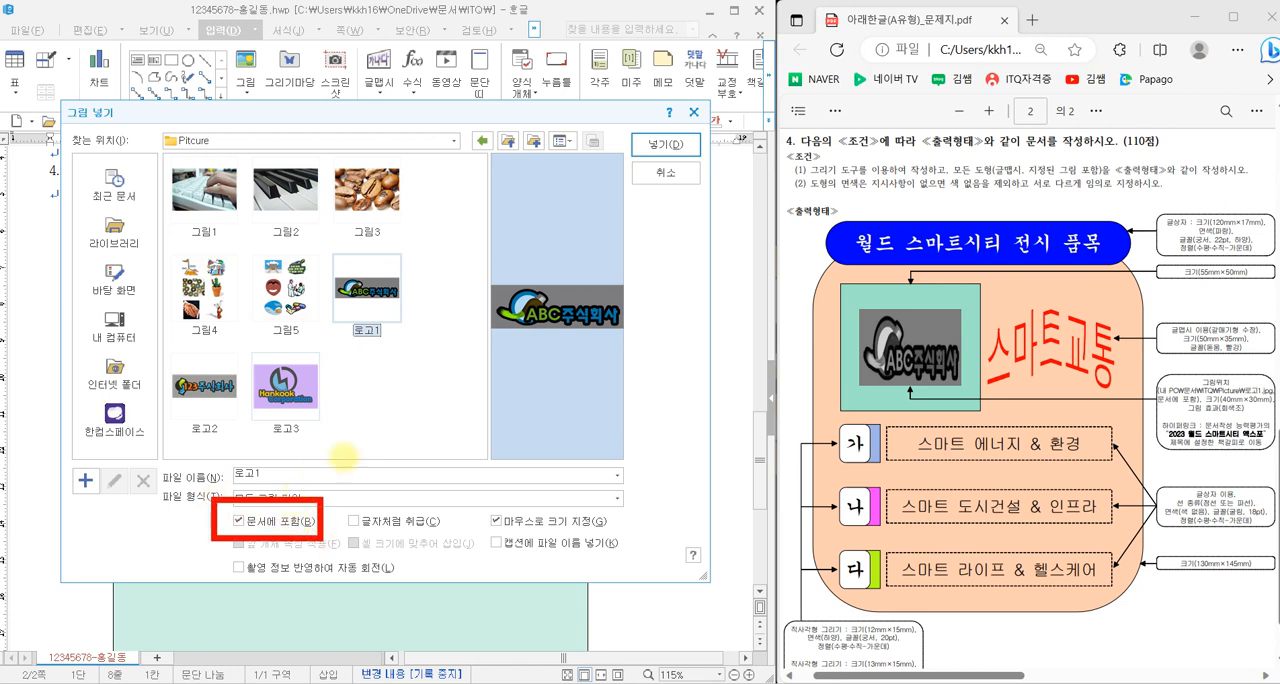
left_click(665, 144)
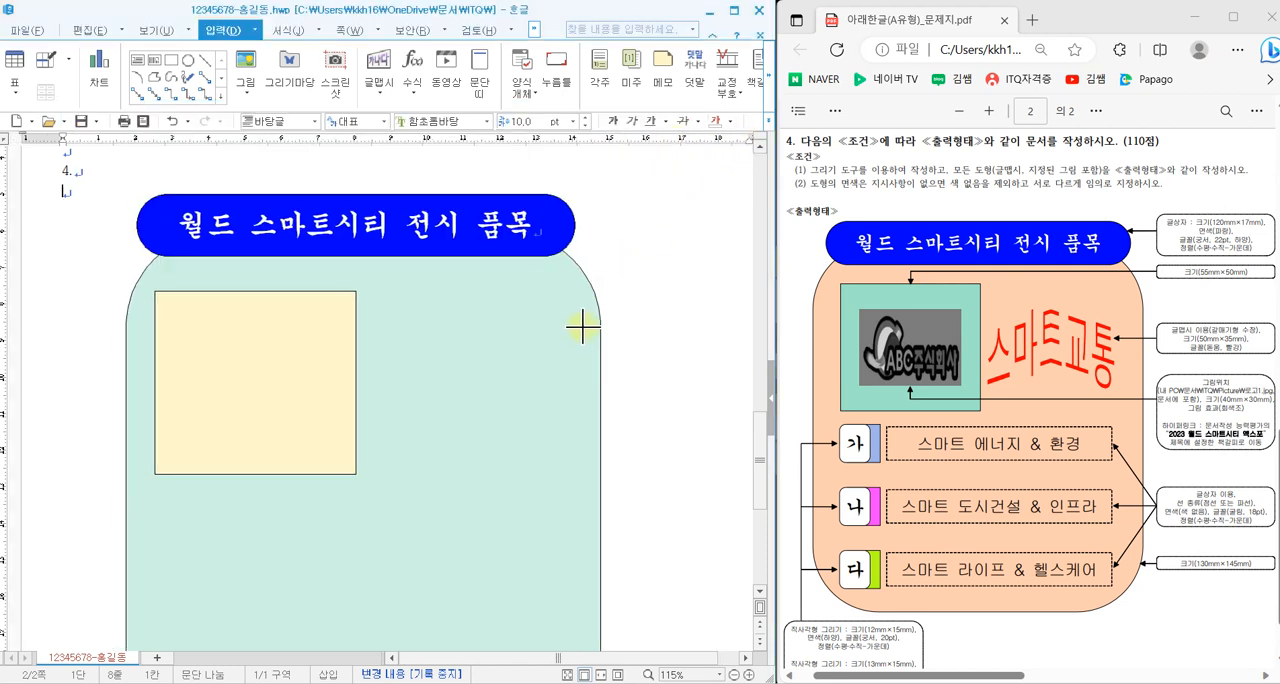
left_click_drag(554, 338, 661, 482)
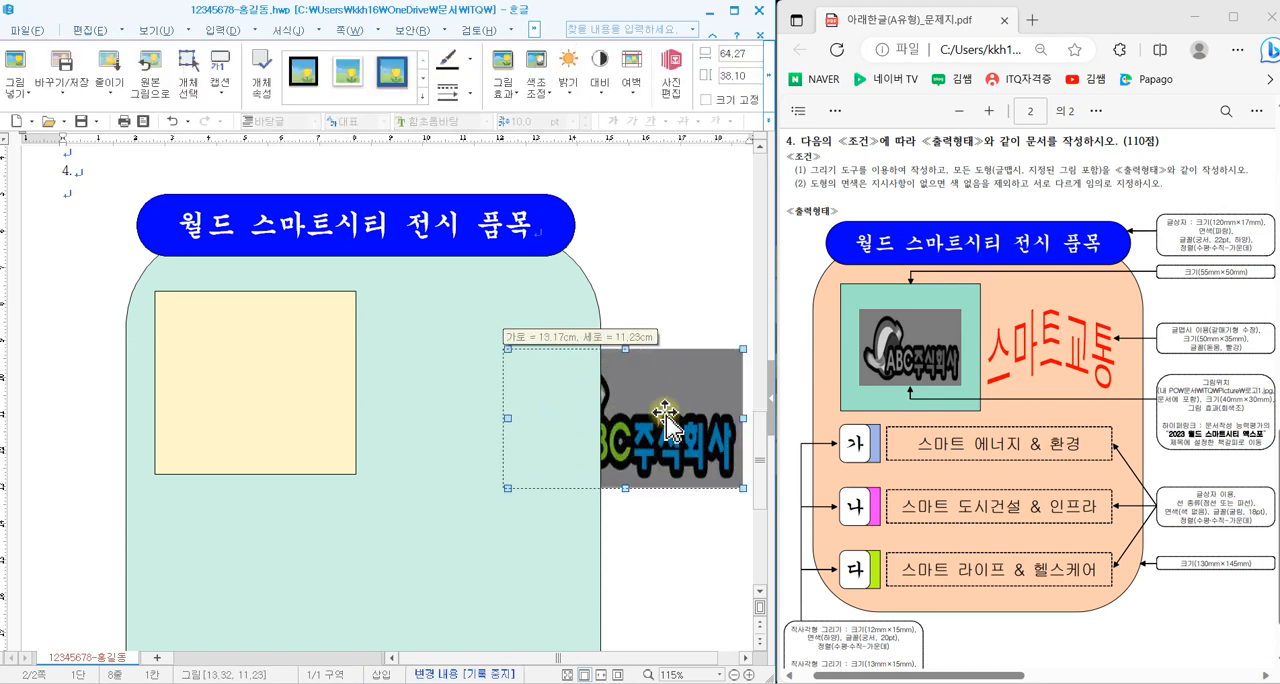
- Shift the logo picture slightly toward the teal shape, set it to 40 mm wide and 30 mm high, and lock its size
left_click_drag(670, 412, 650, 412)
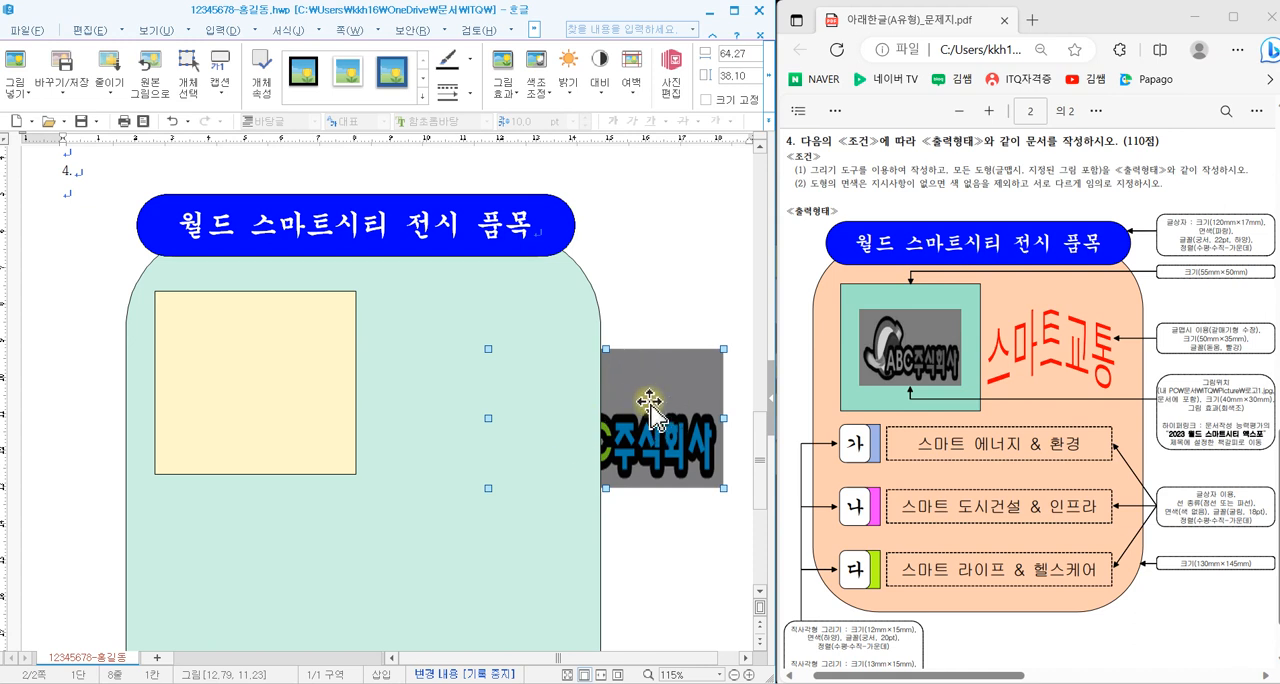
double_click(656, 395)
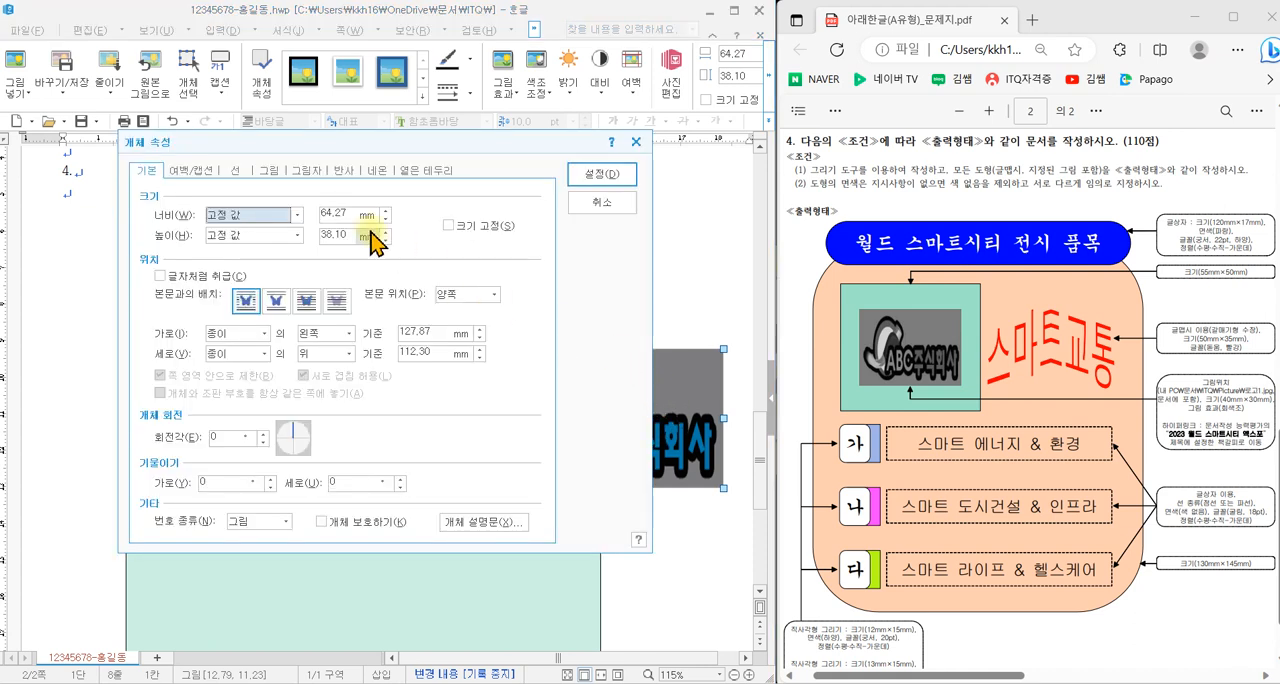
double_click(323, 214)
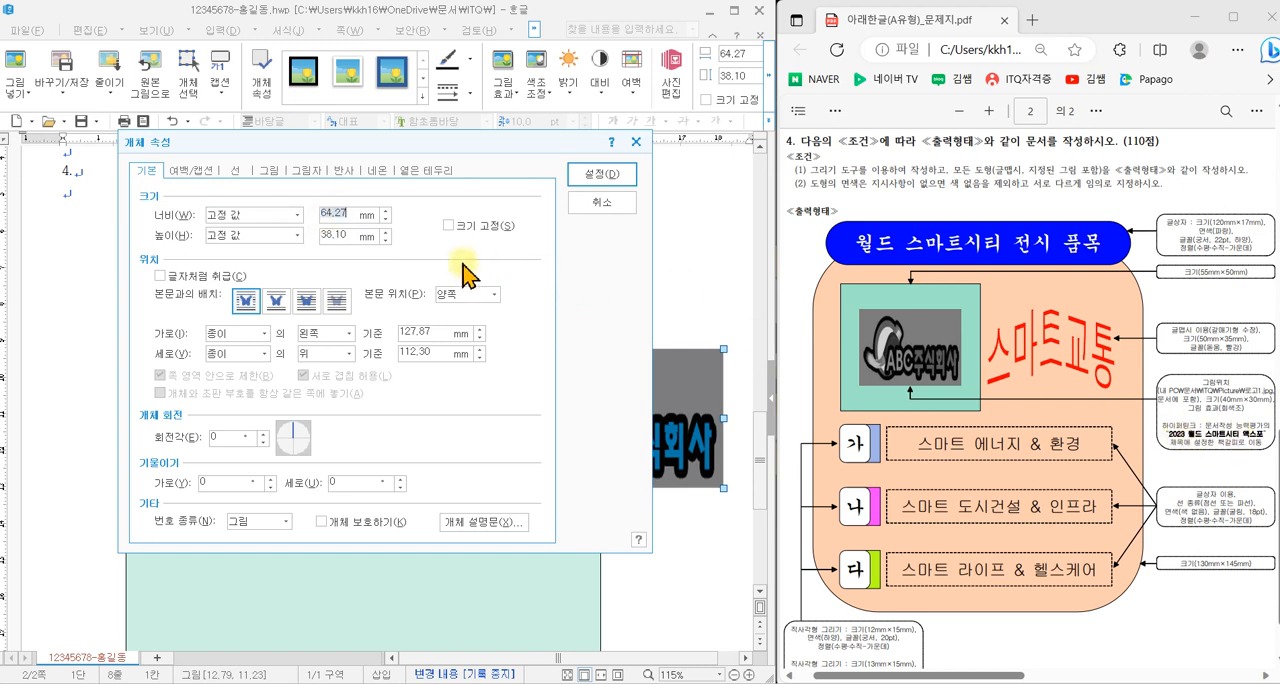
type("40")
left_click(331, 236)
type("30")
left_click(450, 226)
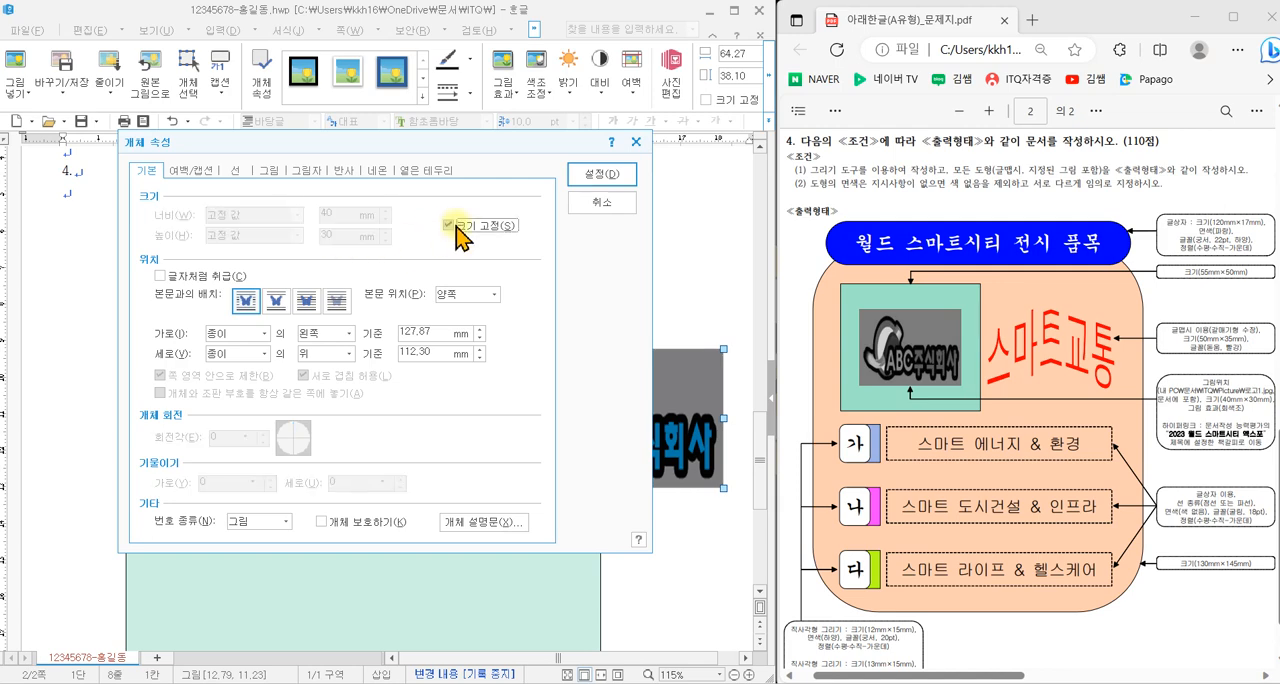
- Place the logo picture in front of the text, give it the grayscale (회색조) effect, and apply the properties
left_click_drag(455, 157, 1005, 207)
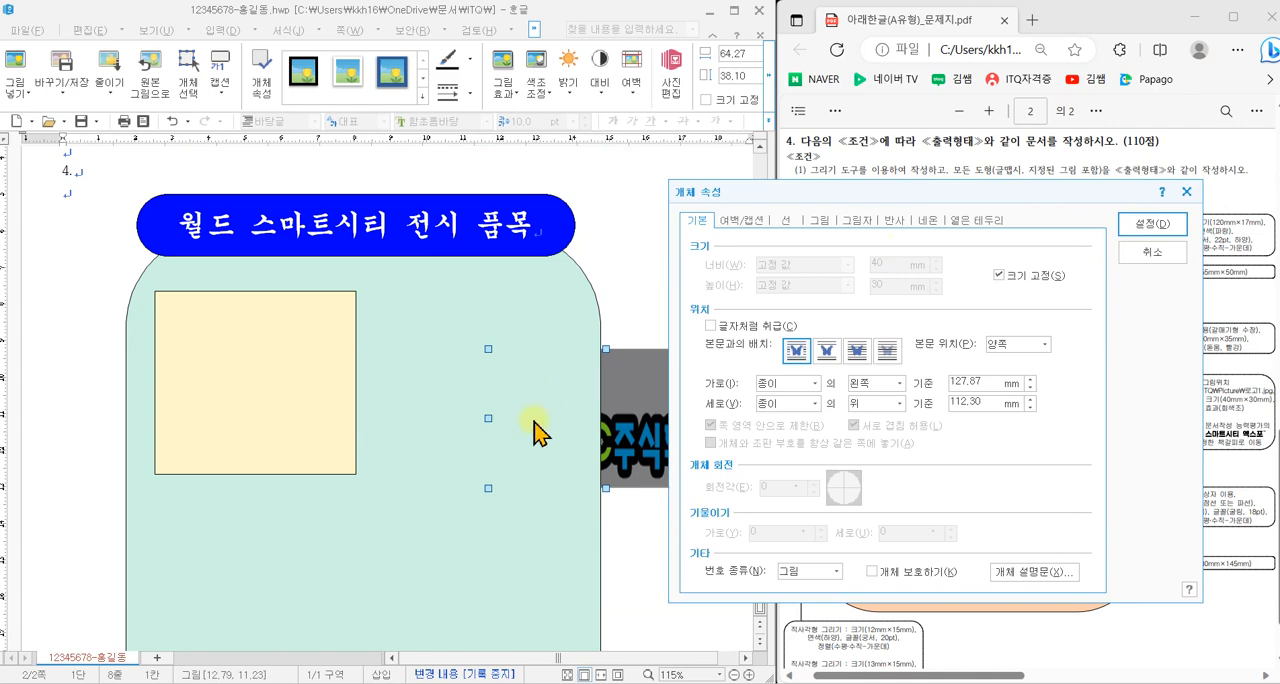
left_click_drag(800, 184, 318, 141)
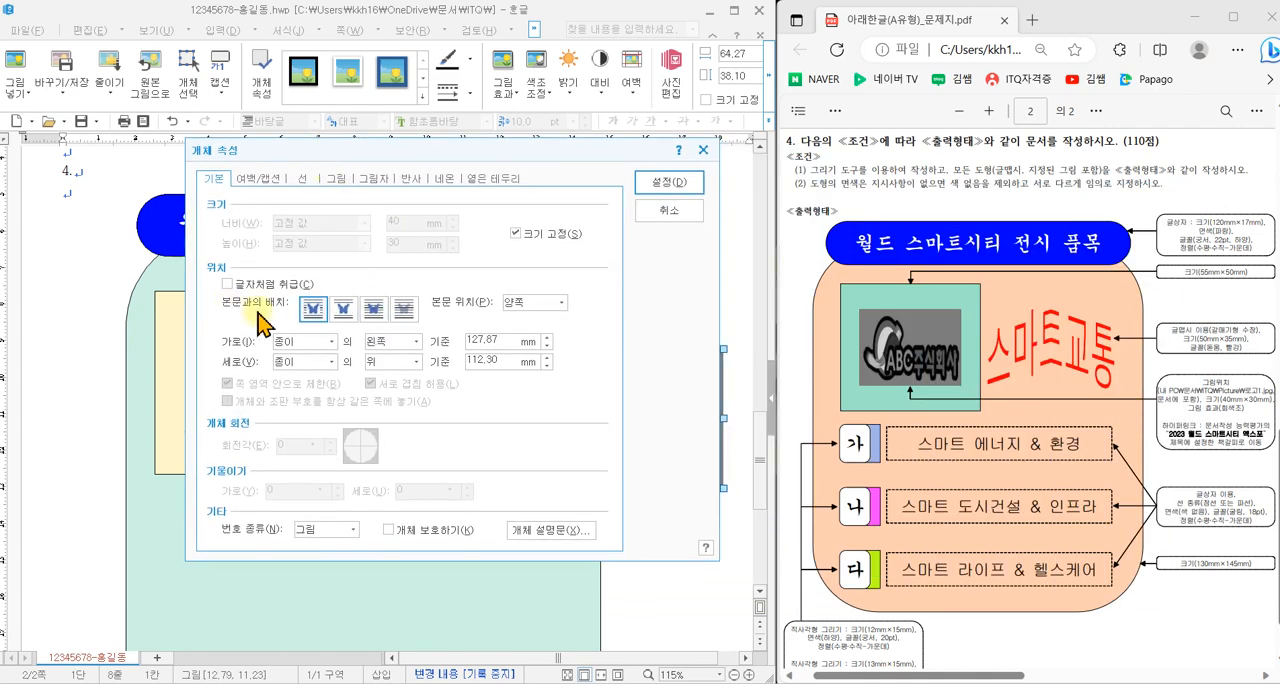
left_click(374, 309)
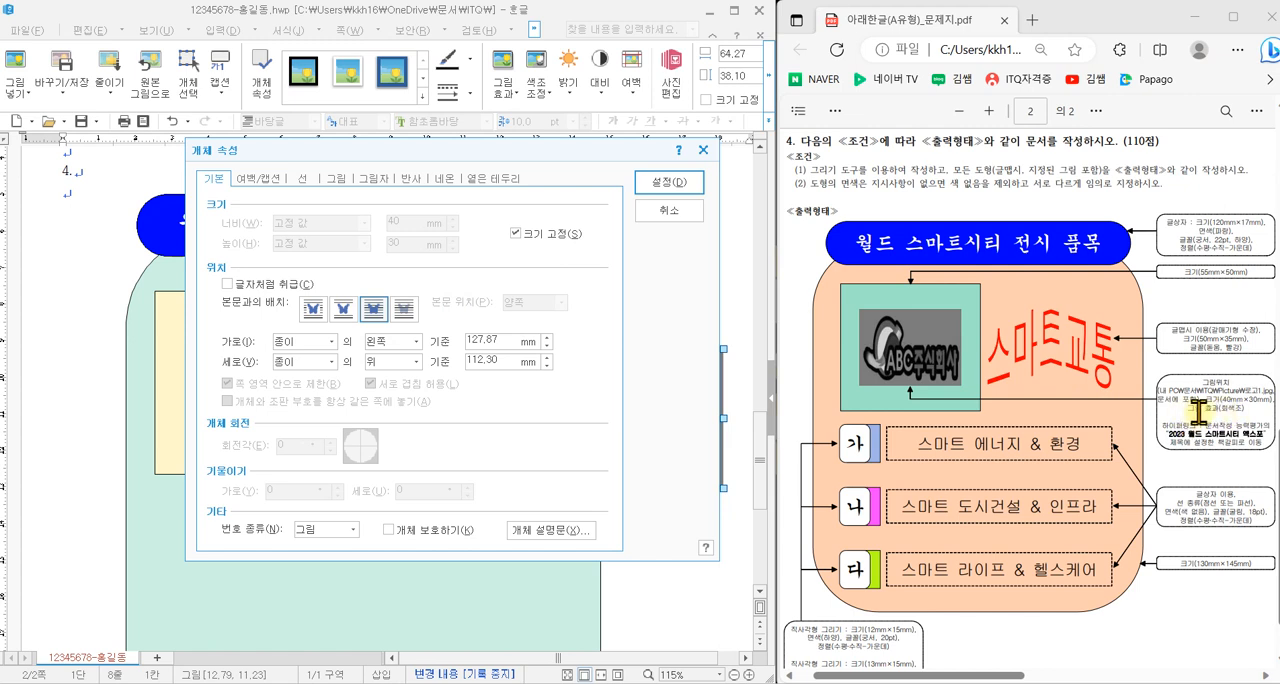
left_click(339, 179)
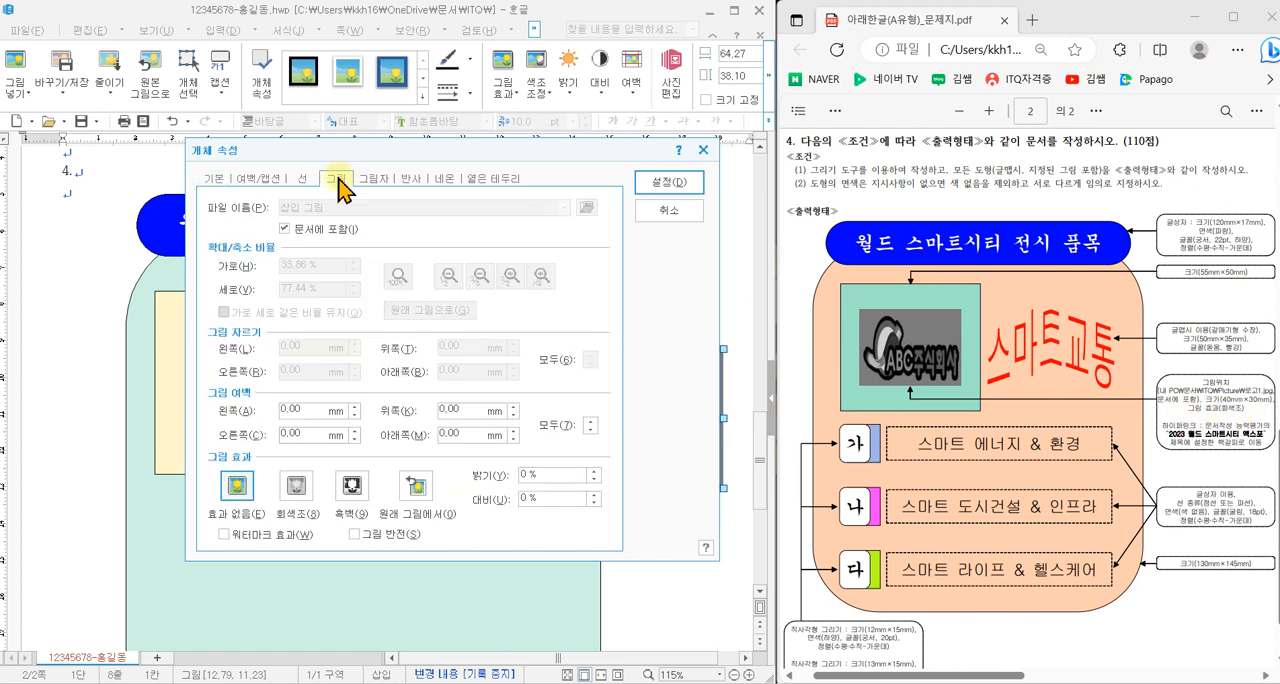
left_click(296, 485)
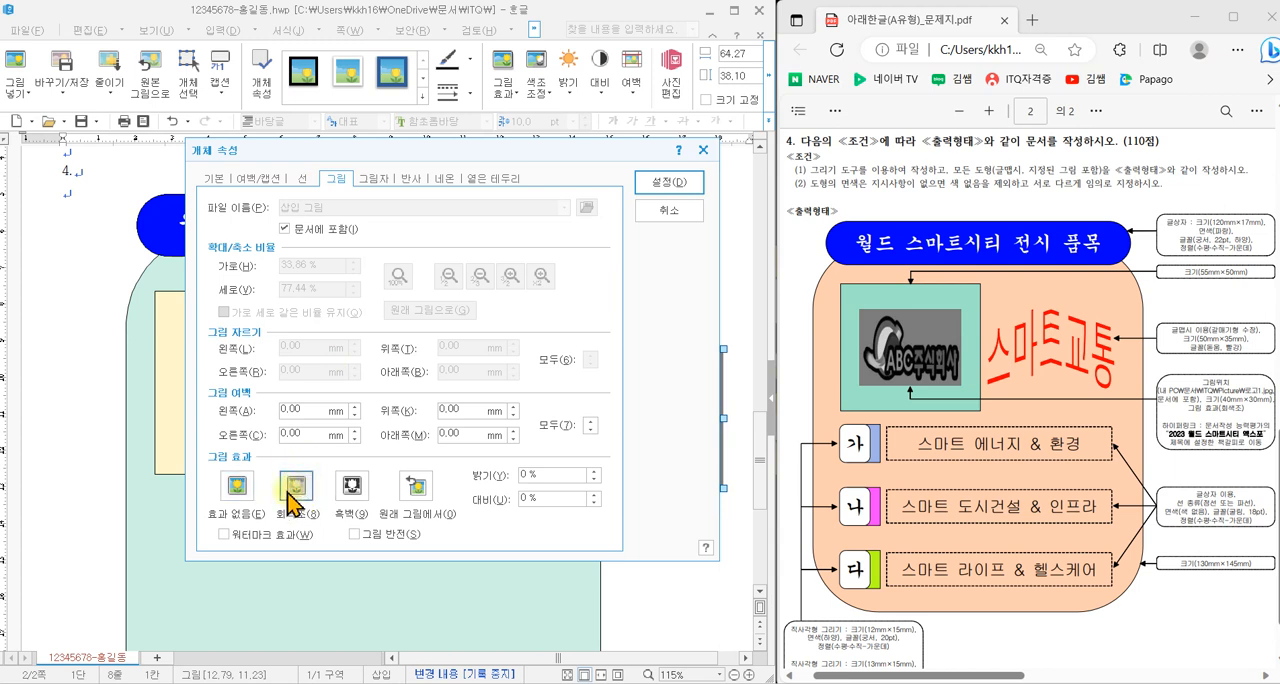
left_click(666, 183)
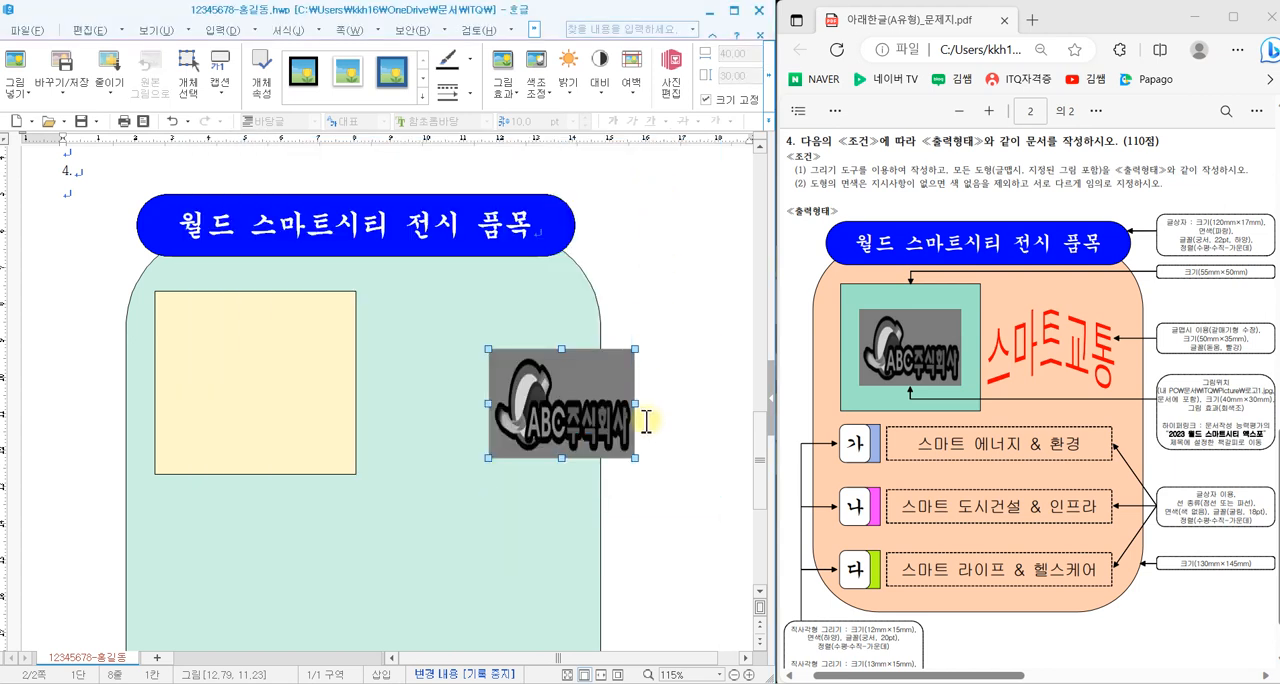
- Move the logo picture into the middle of the cream rectangle and deselect it
left_click_drag(570, 409, 268, 392)
left_click(679, 426)
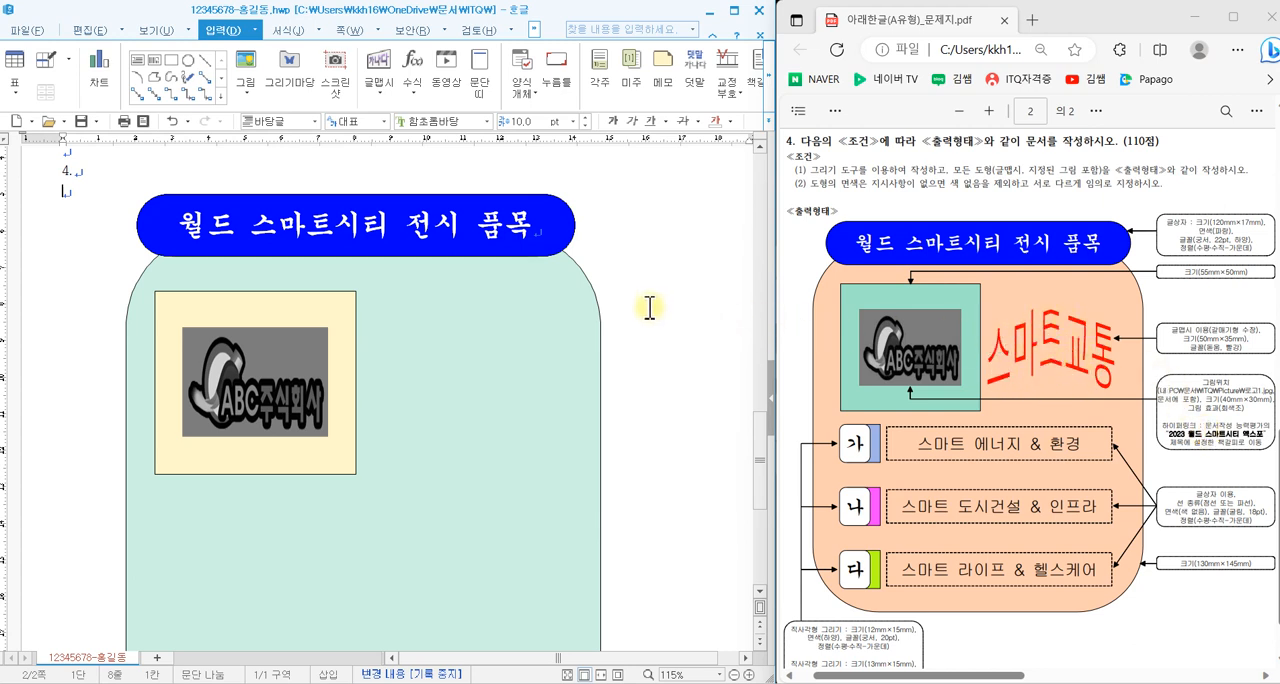
left_click(275, 345)
left_click(334, 308)
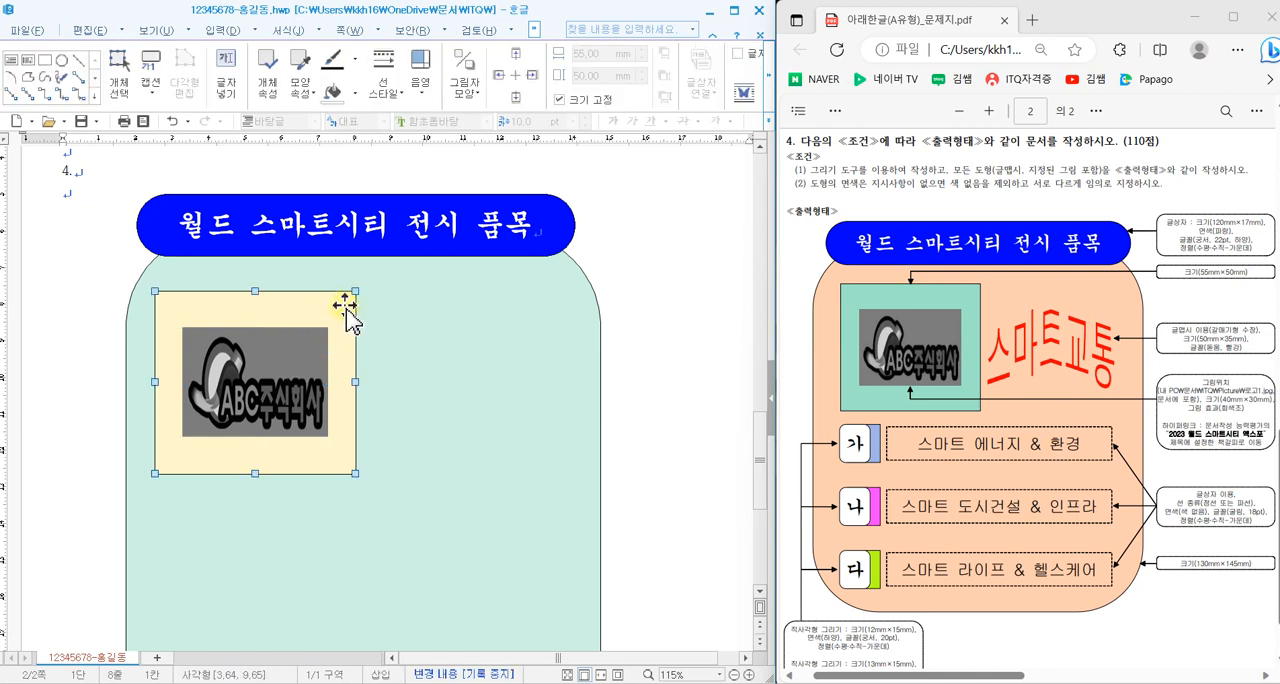
left_click(474, 232)
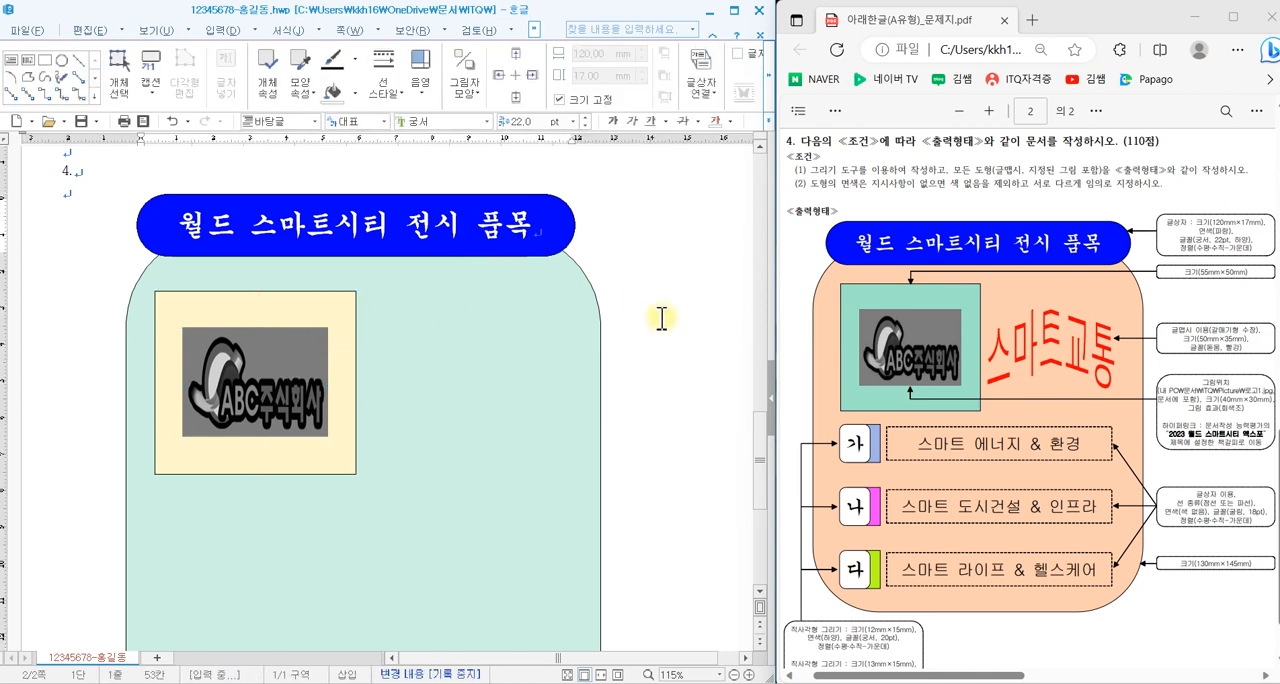
left_click(672, 402)
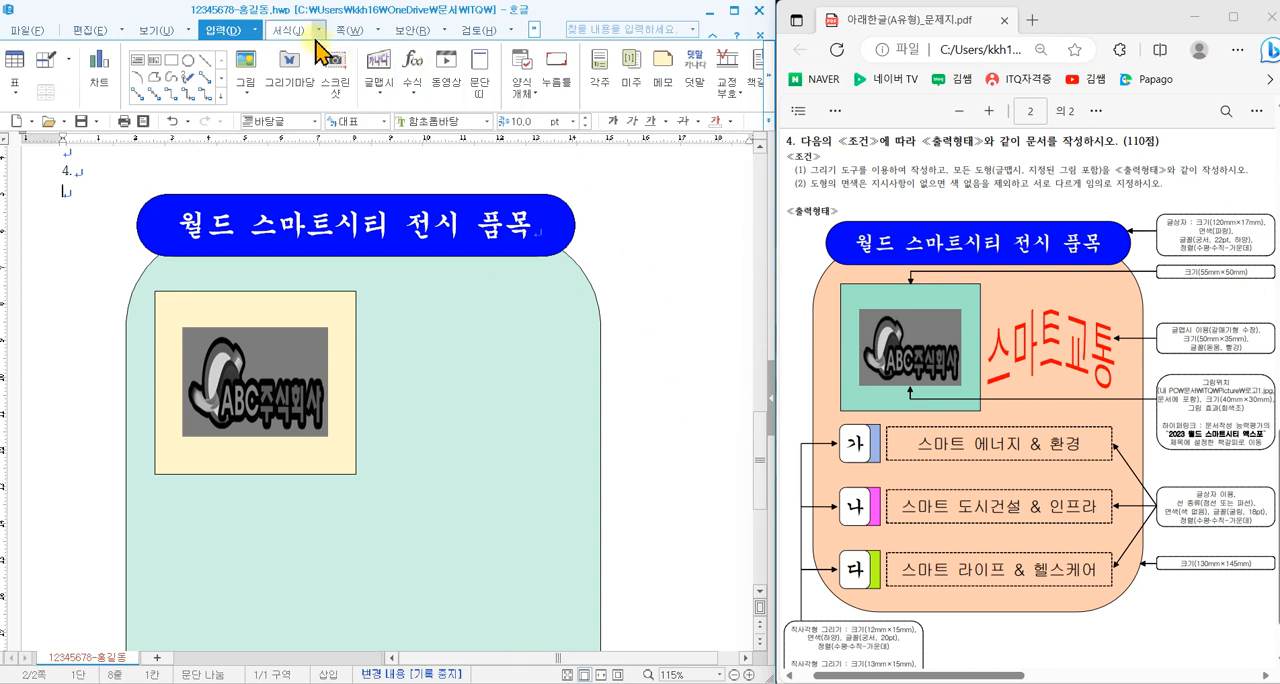
- Insert the word art (글맵시) "스마트교통" in the 돋움 font with the 갈매기형 수장 shape
left_click(381, 70)
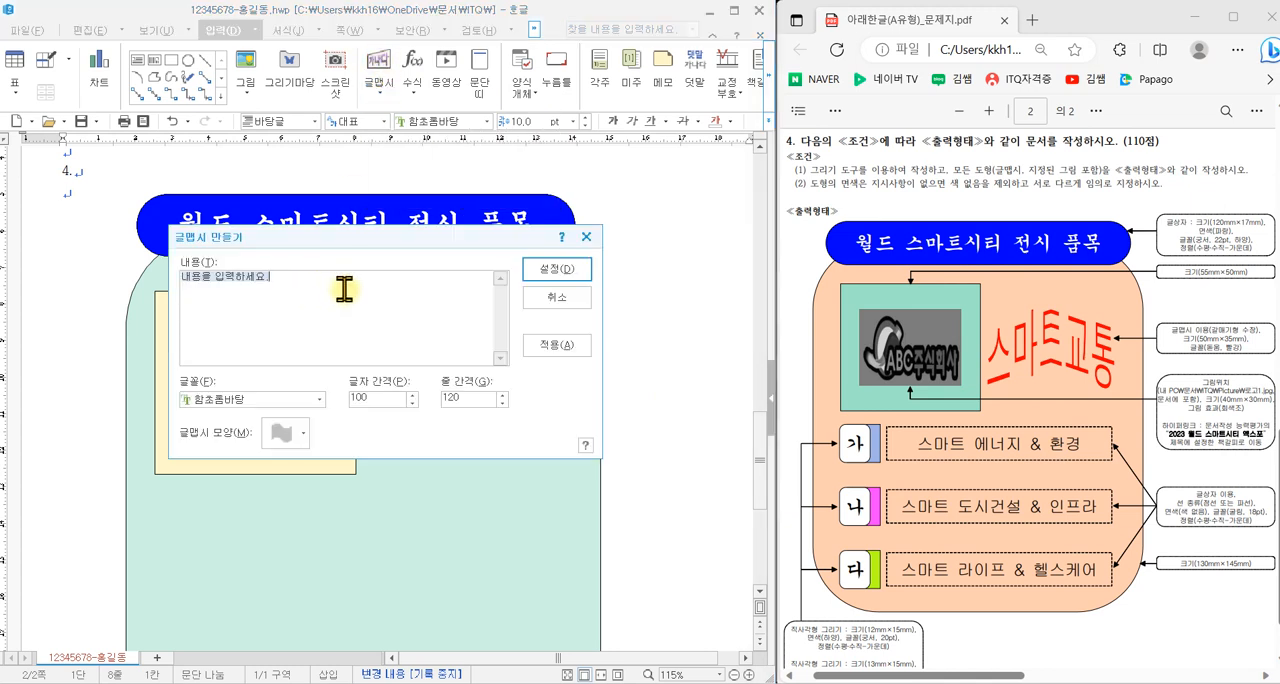
type("스마트교통")
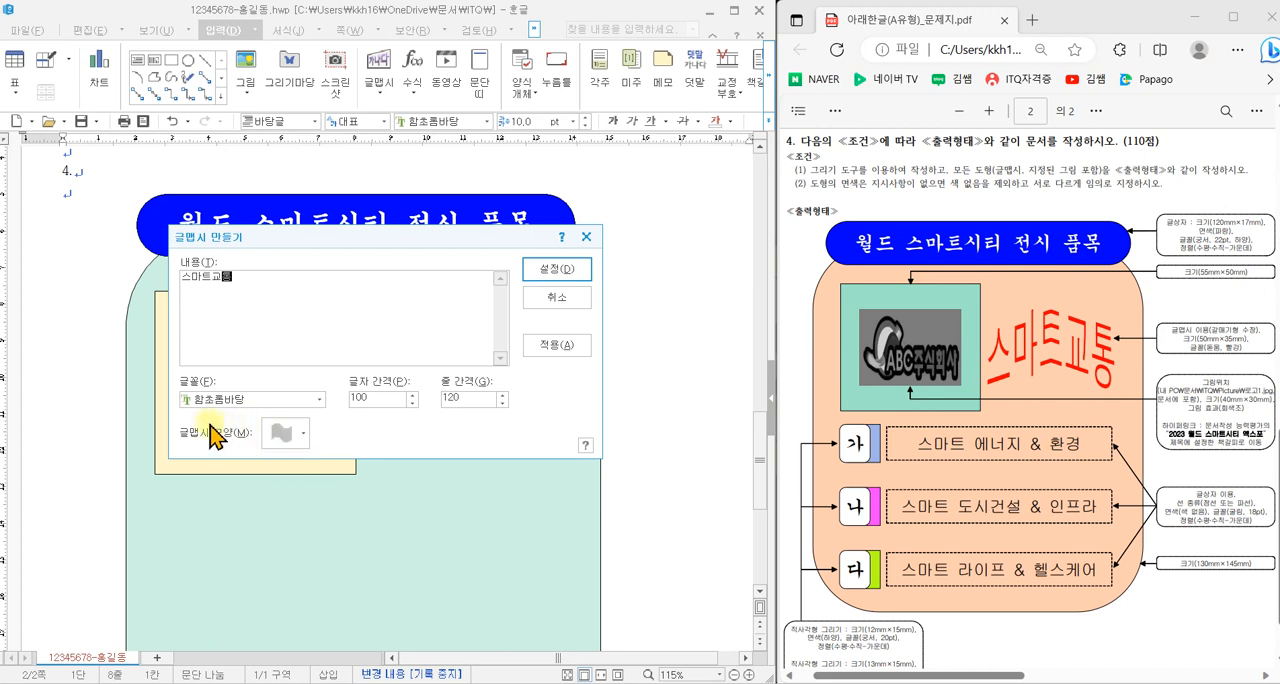
left_click(252, 400)
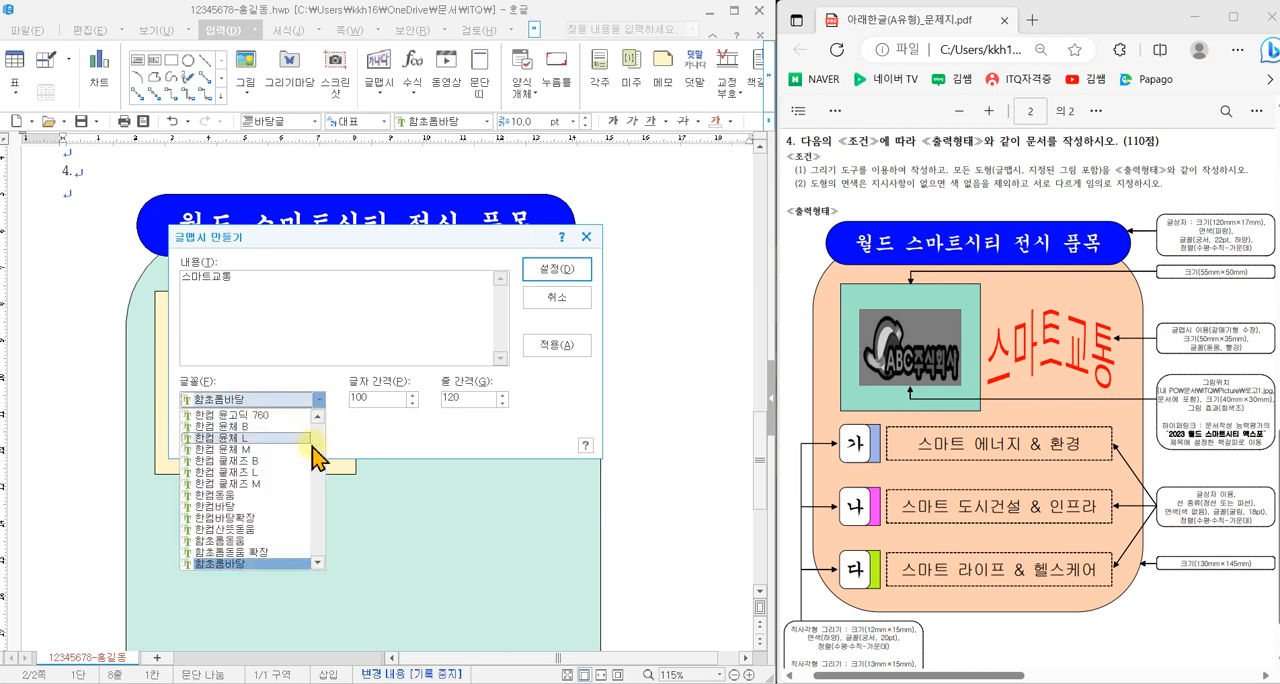
scroll(305, 465, "up", 3)
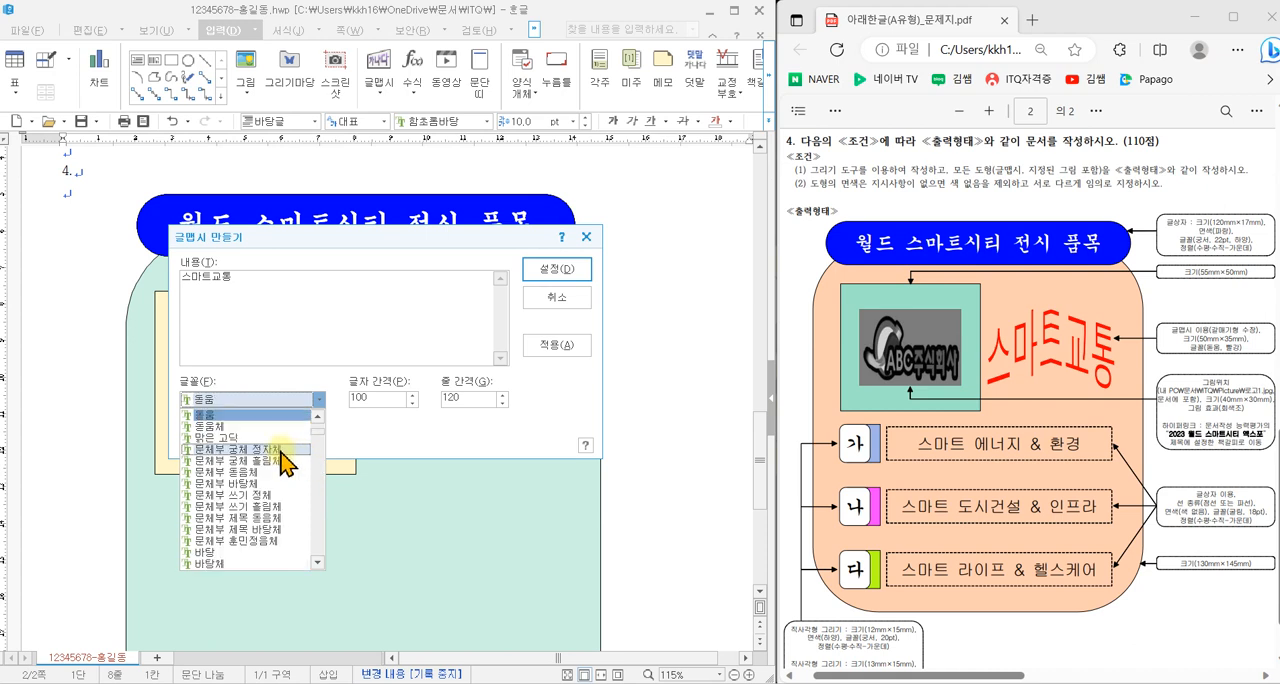
left_click(229, 423)
left_click(285, 447)
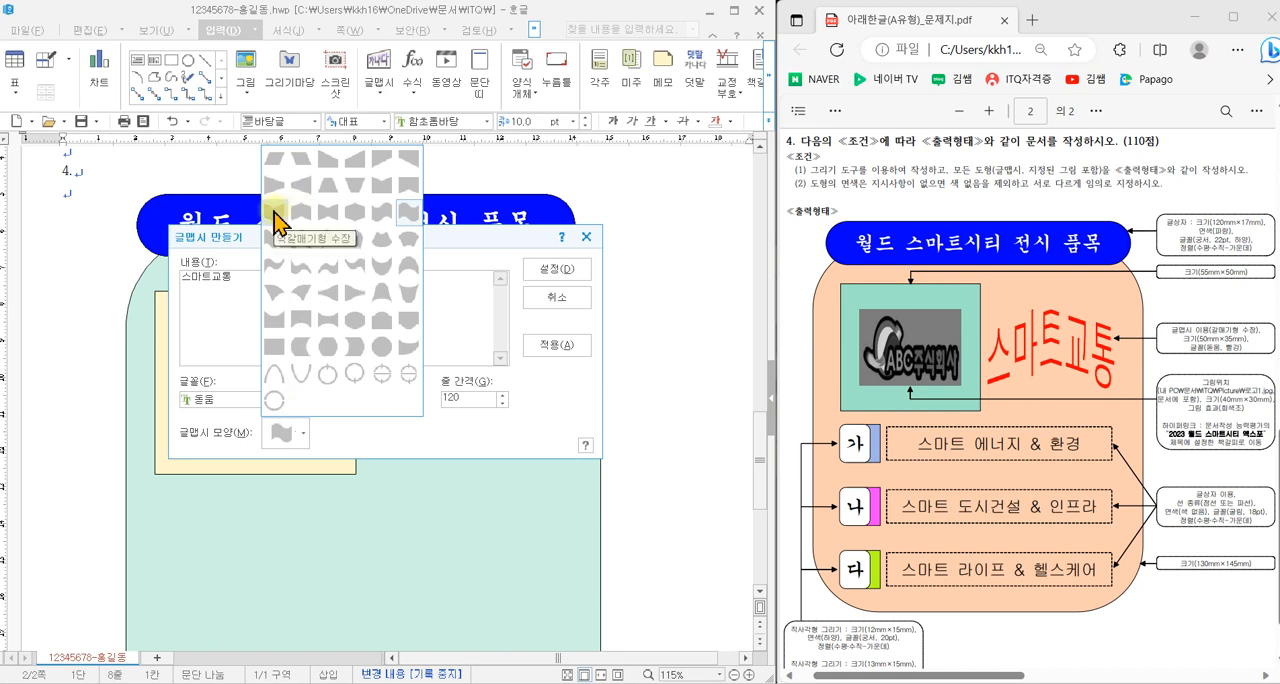
left_click(300, 218)
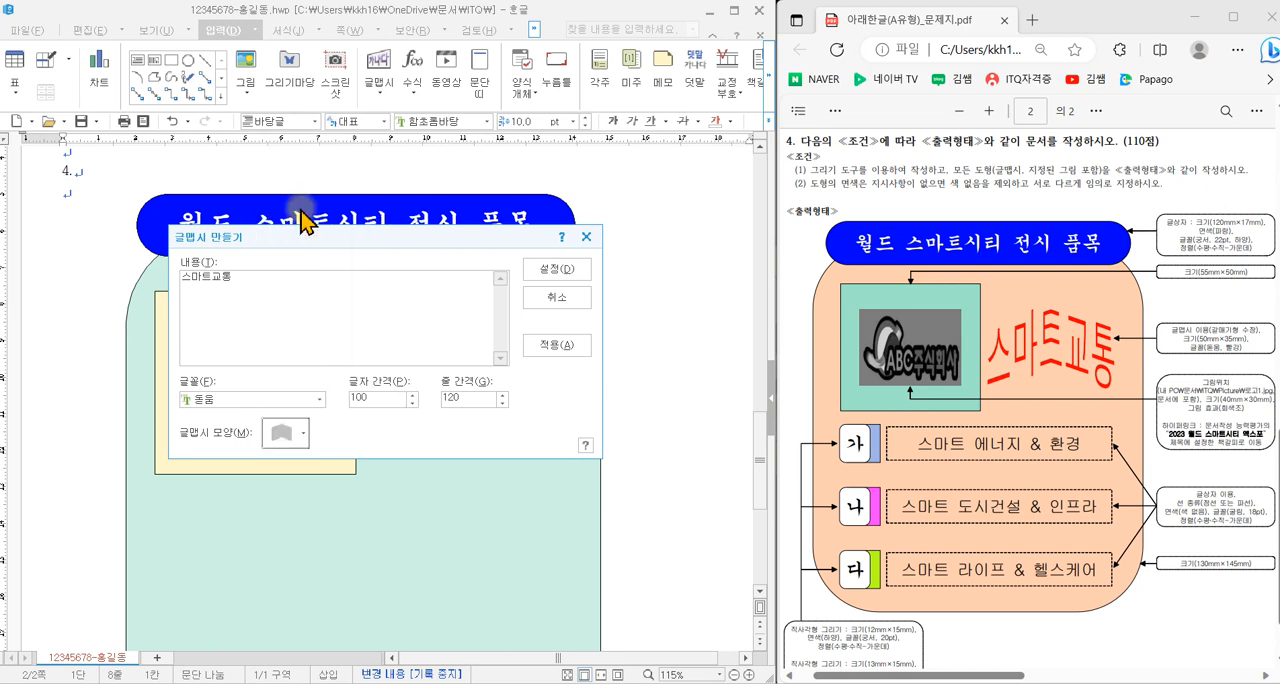
left_click(557, 269)
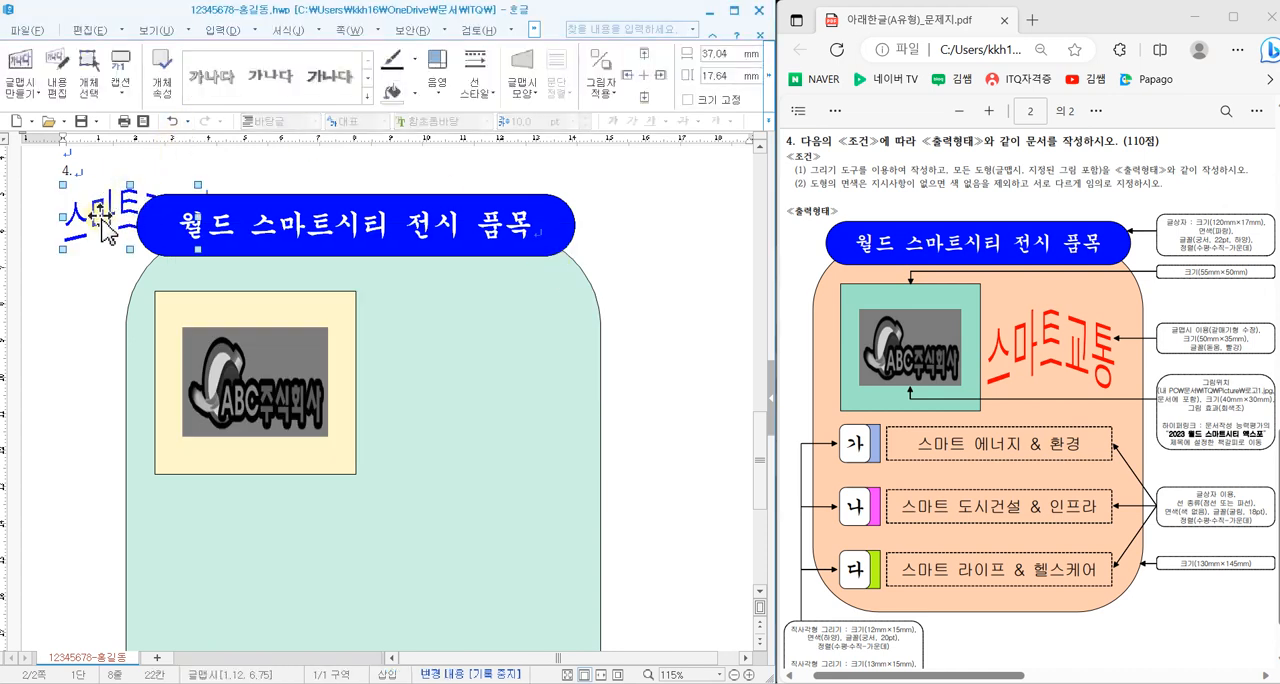
- Move the word art to the teal shape's right edge, set it to 50 mm wide and 35 mm high, and lock its size
left_click_drag(103, 225, 655, 366)
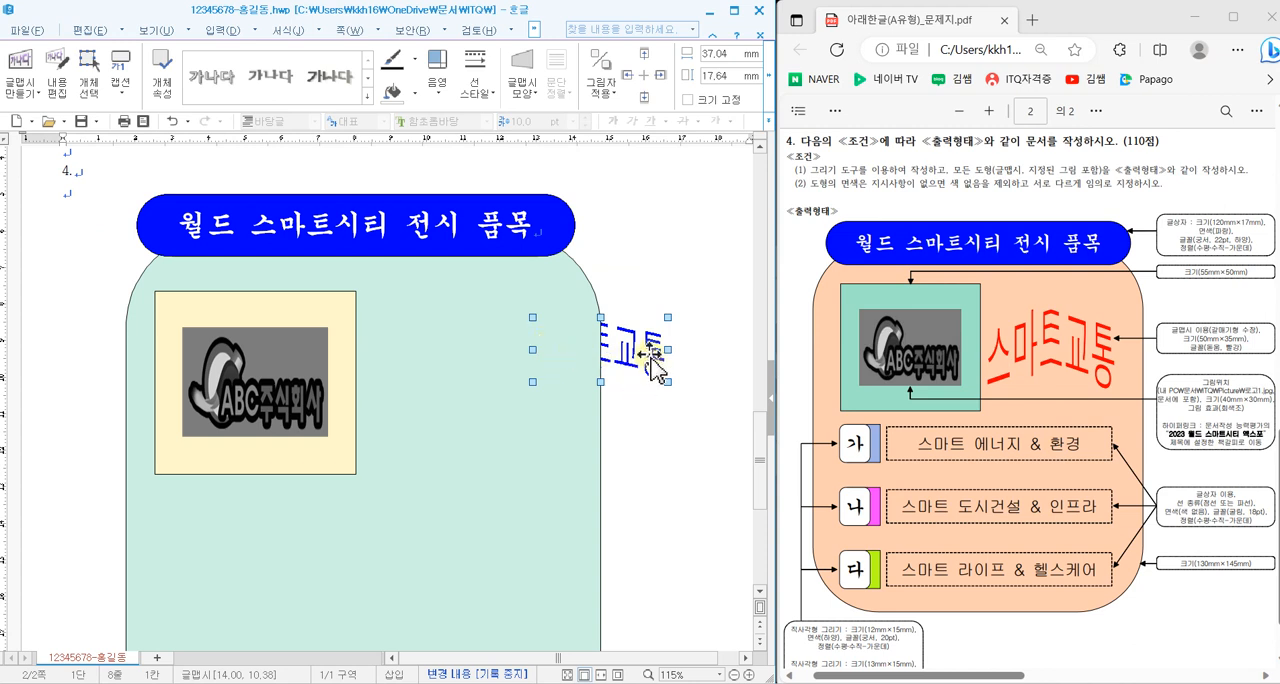
double_click(653, 358)
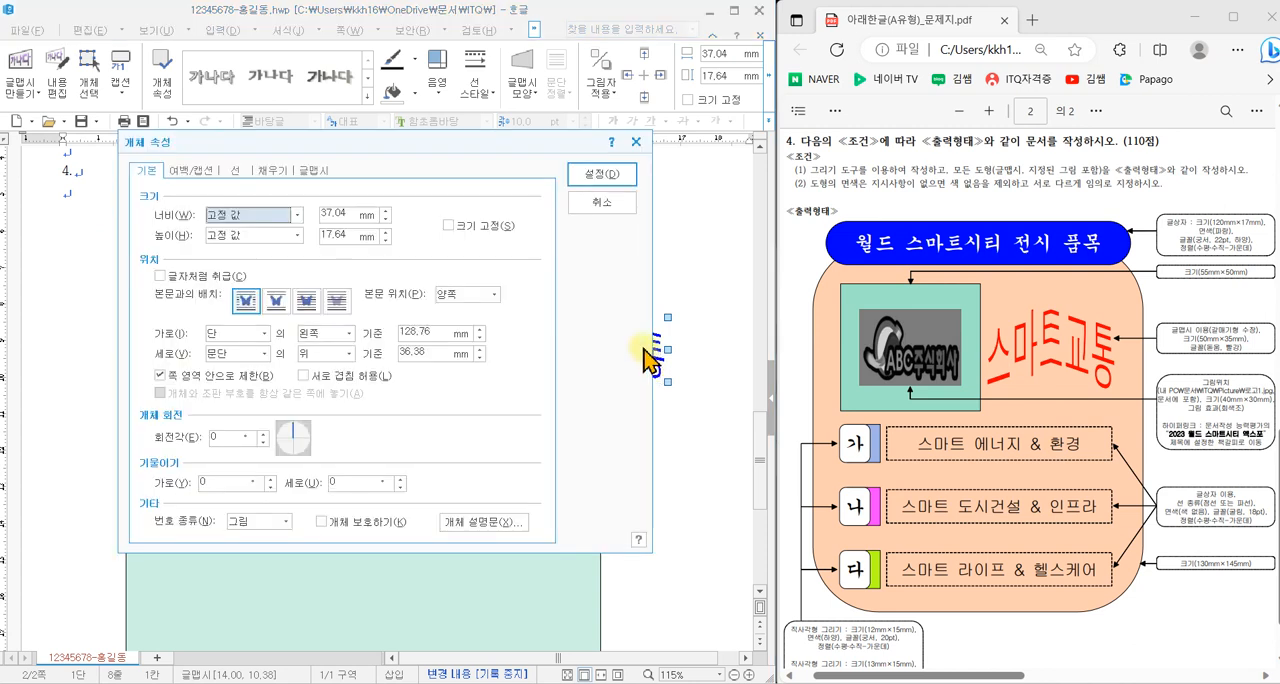
left_click(340, 214)
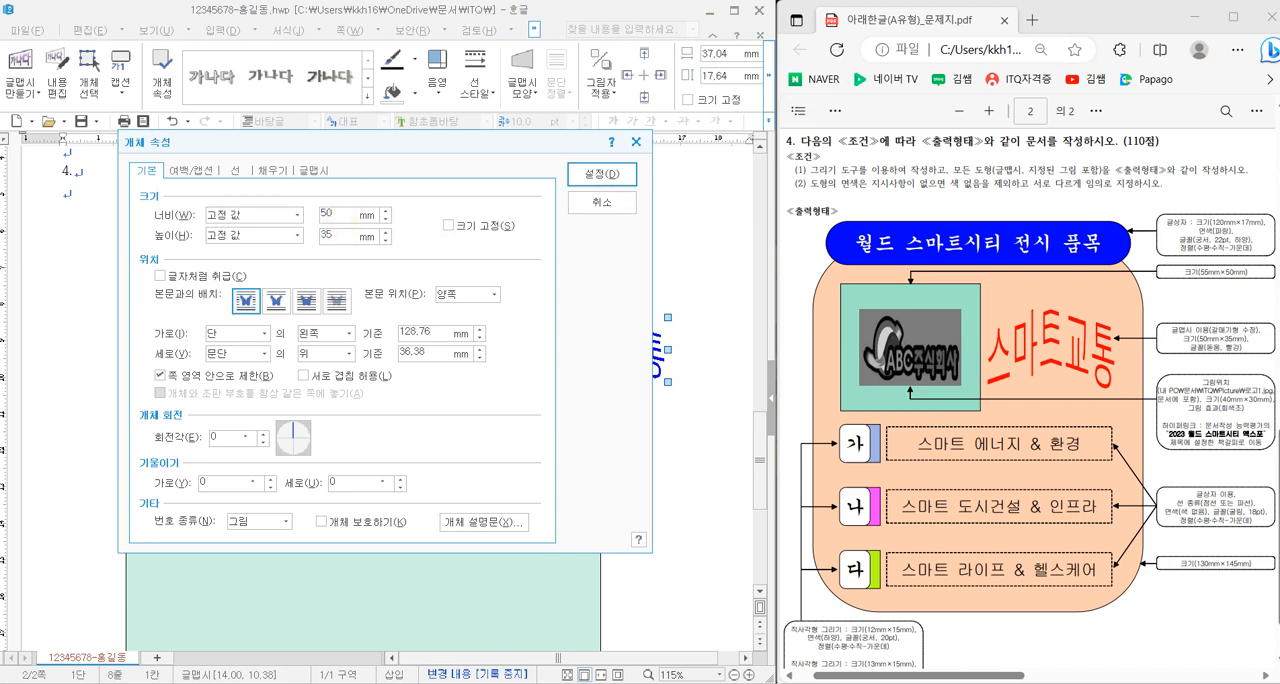
left_click(465, 228)
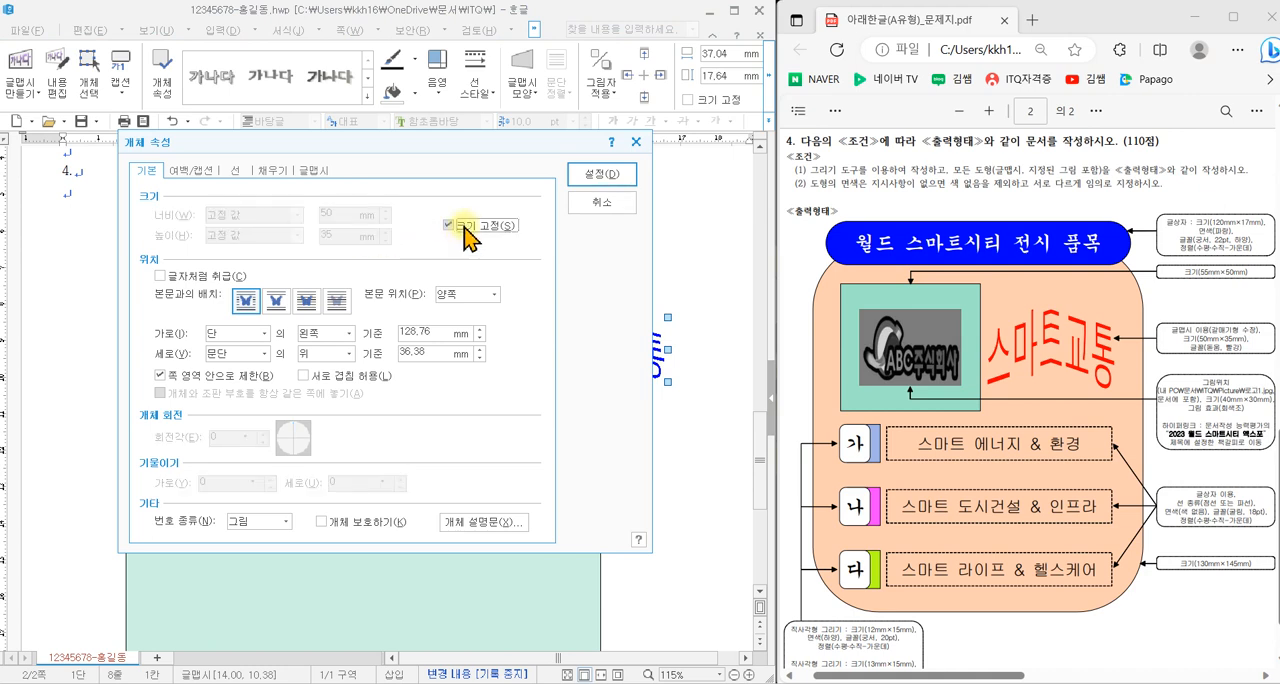
- Set the word art's fill colour to red
left_click(238, 171)
left_click(270, 171)
left_click_drag(280, 143, 234, 219)
left_click(203, 322)
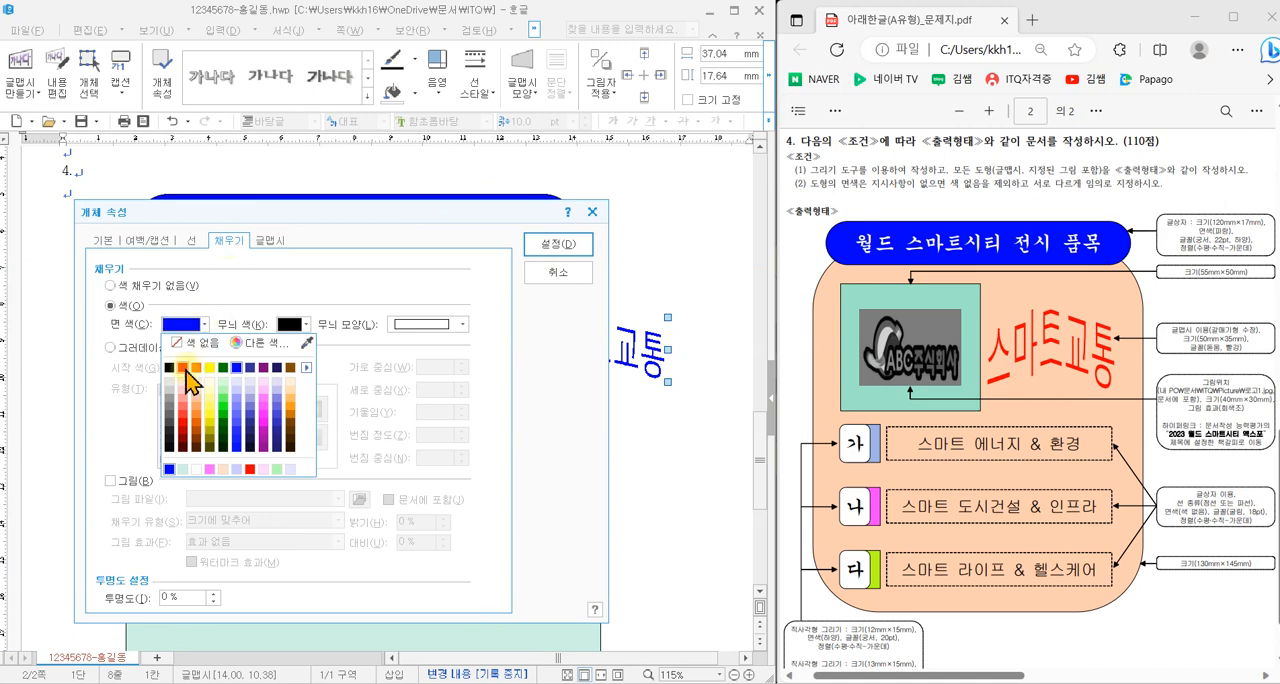
left_click(183, 368)
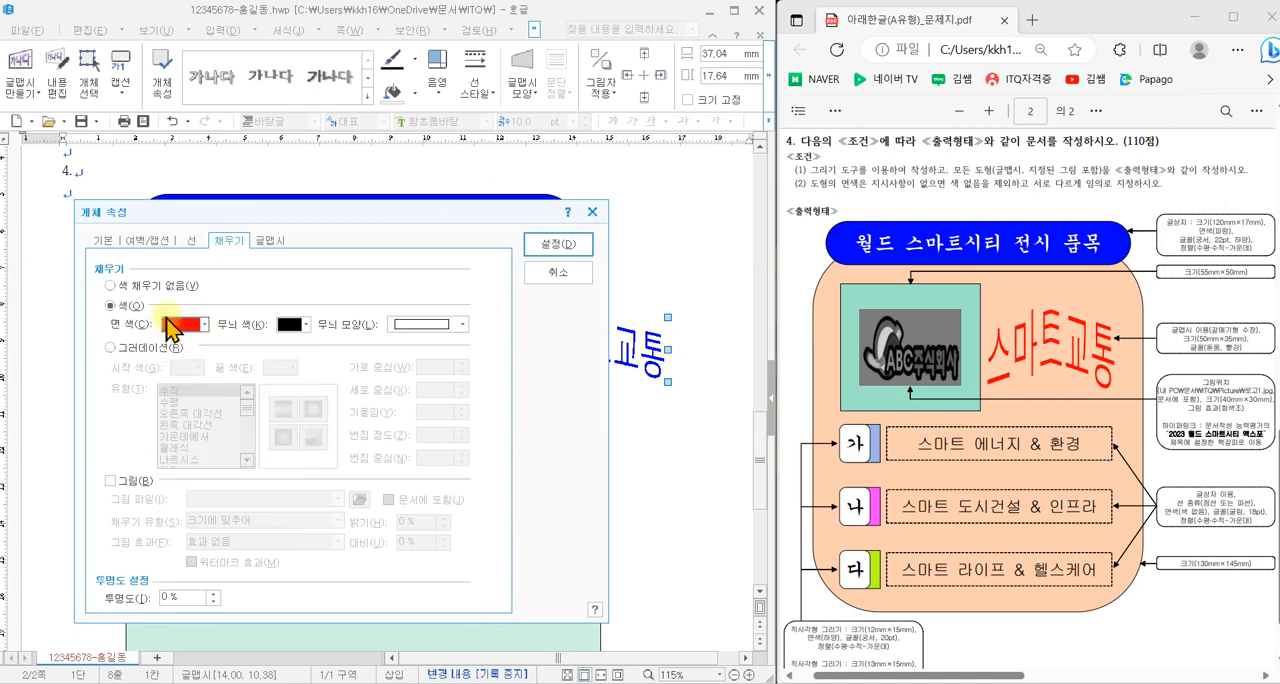
- Place the word art in front of the text (글 앞으로) and move it beside the cream rectangle inside the teal shape
left_click(103, 241)
left_click_drag(306, 223, 895, 198)
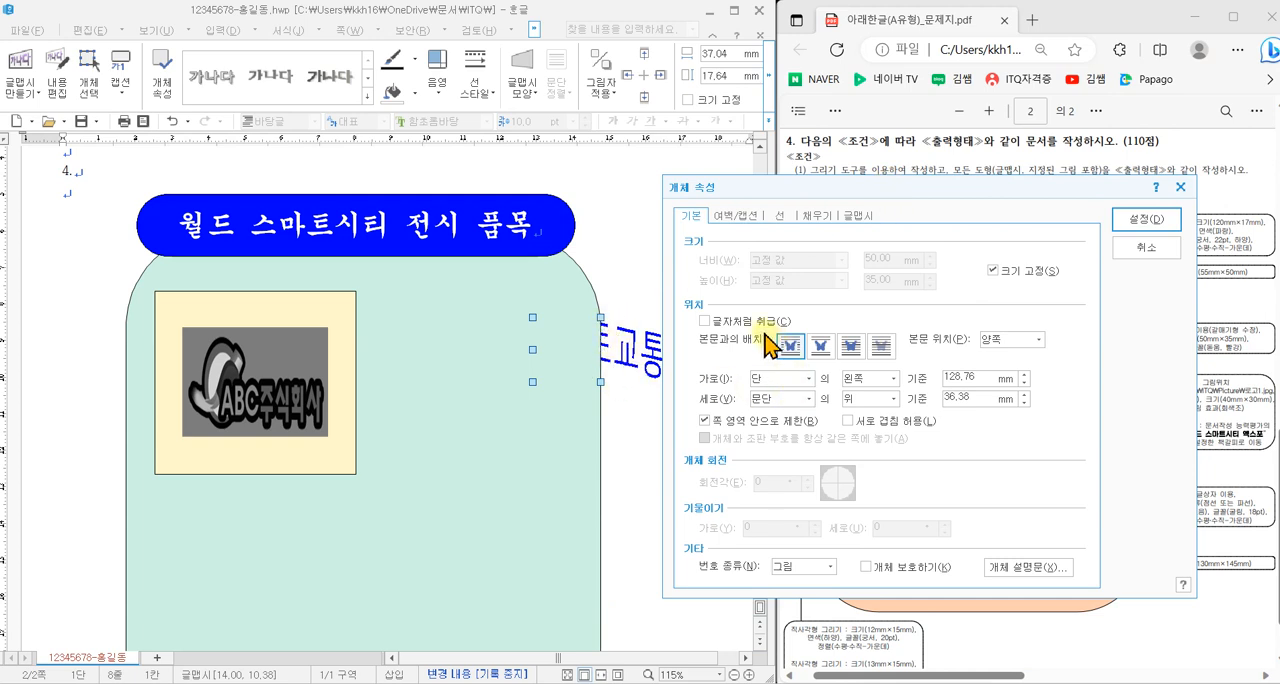
left_click(852, 346)
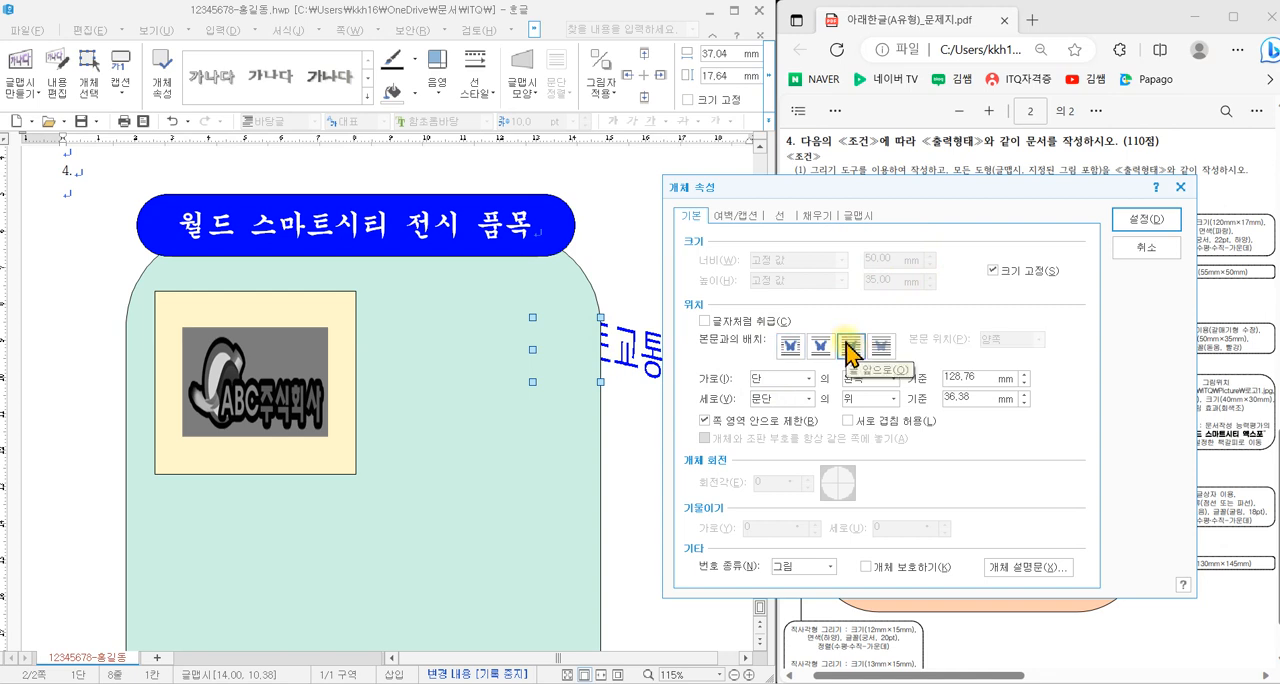
mouse_move(755, 347)
left_mouse_down()
mouse_move(687, 339)
mouse_move(752, 344)
left_mouse_up()
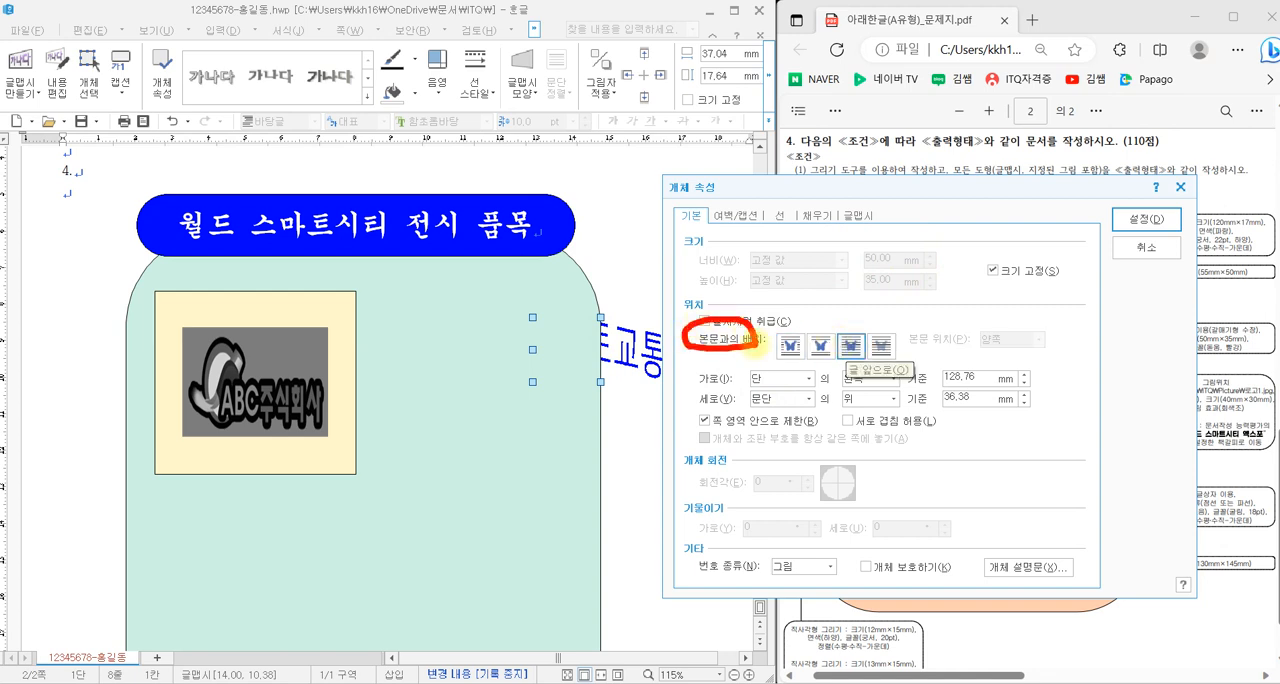
mouse_move(838, 324)
left_mouse_down()
mouse_move(847, 346)
mouse_move(879, 292)
left_mouse_up()
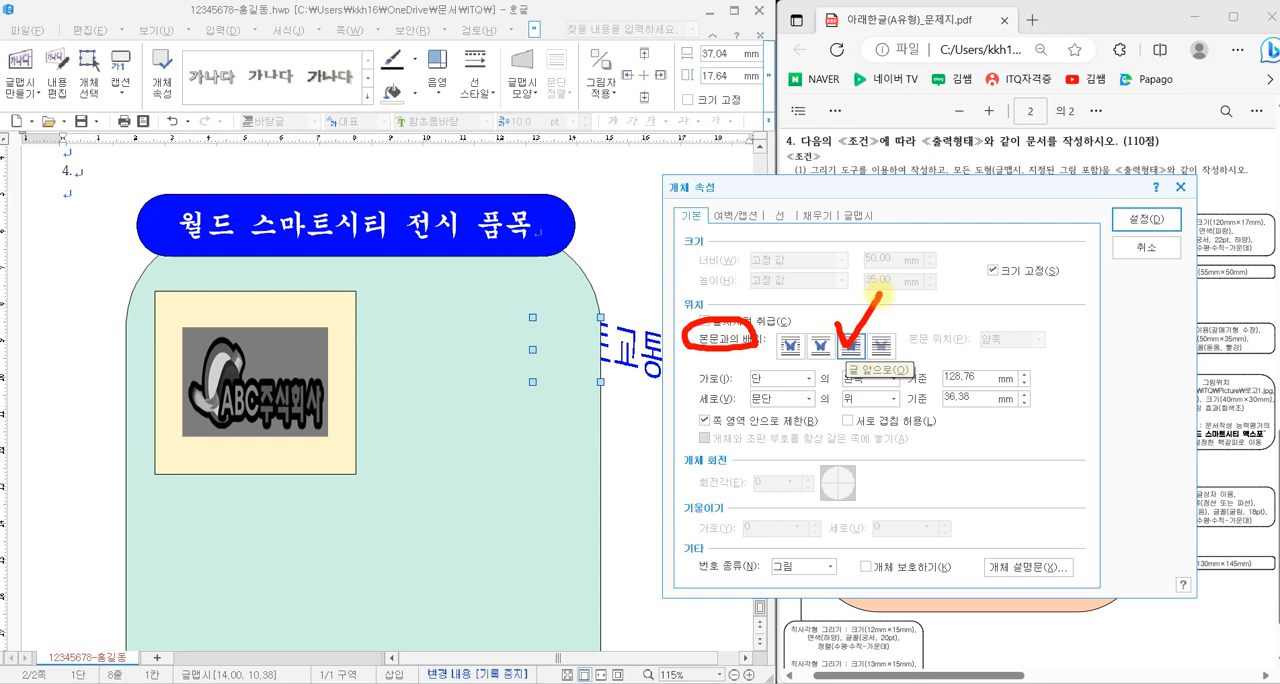
left_click_drag(234, 342, 286, 330)
mouse_move(617, 328)
left_mouse_down()
mouse_move(640, 340)
mouse_move(656, 296)
left_mouse_up()
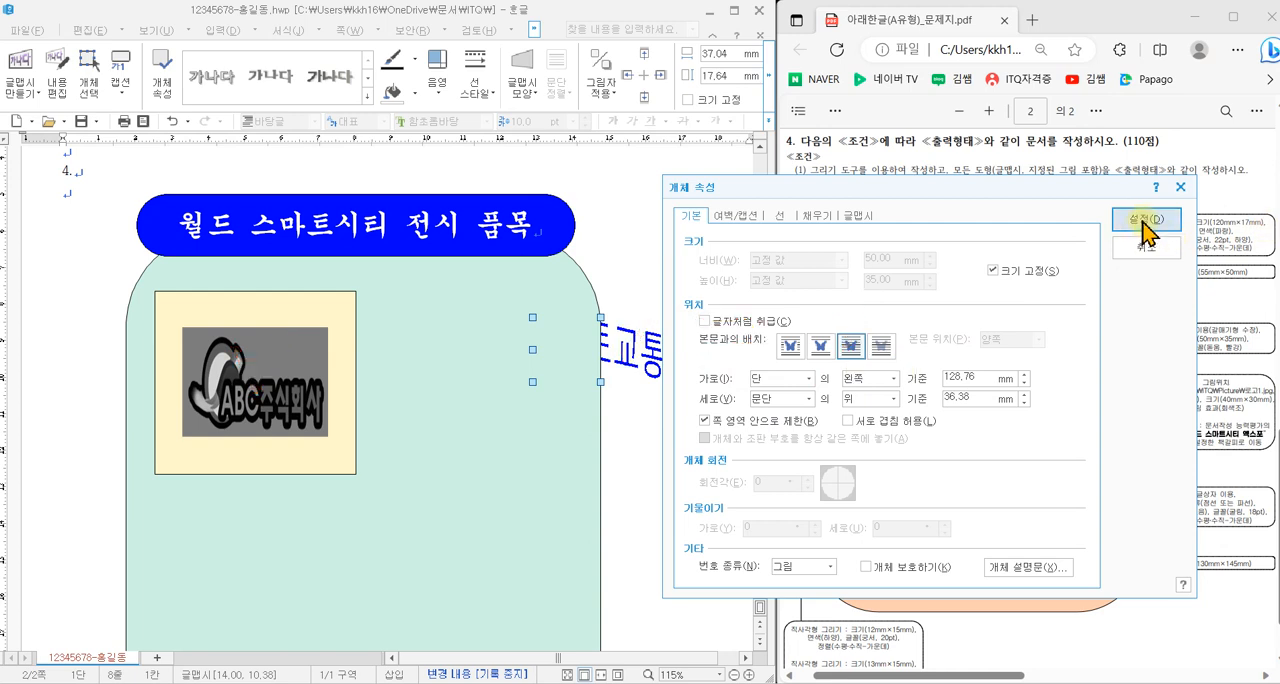
left_click(1145, 220)
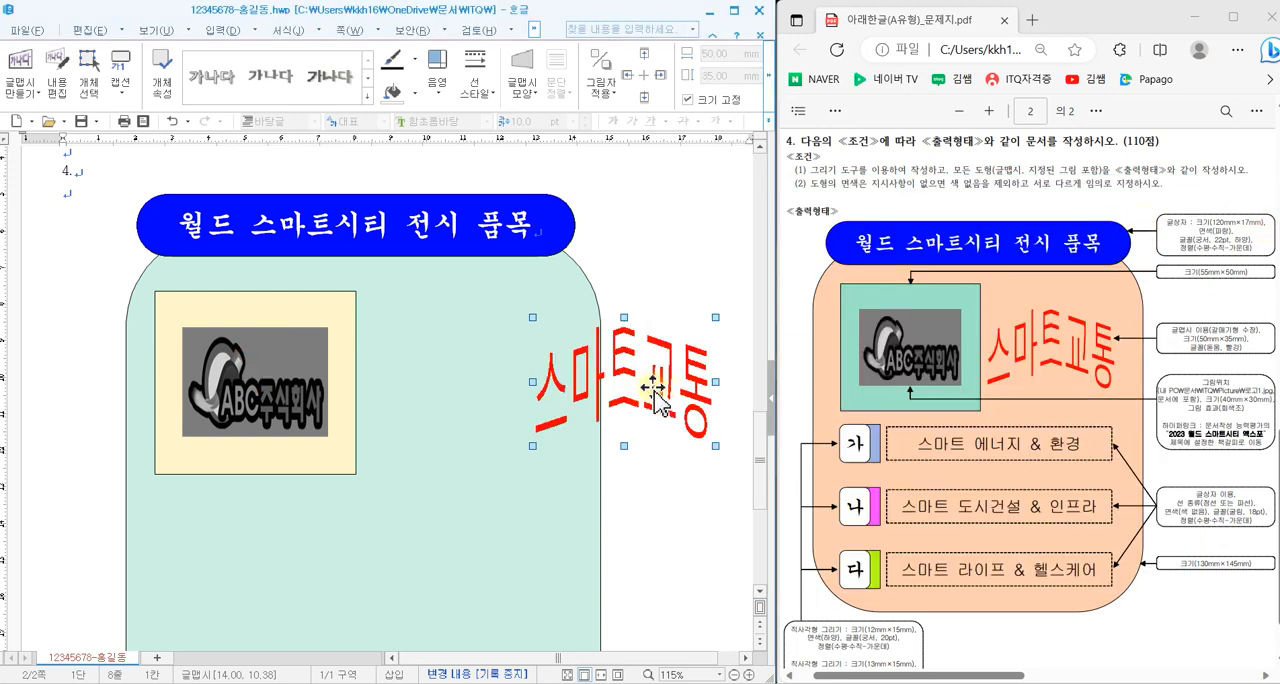
left_click_drag(641, 387, 476, 390)
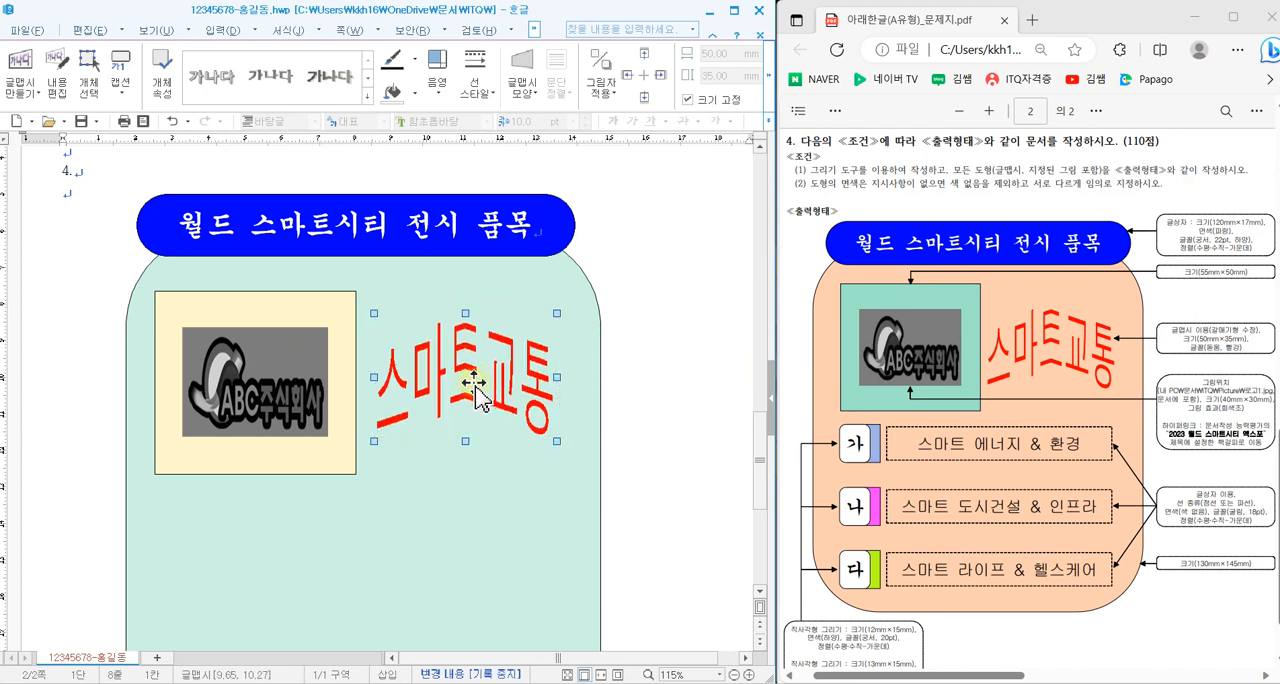
left_click(641, 437)
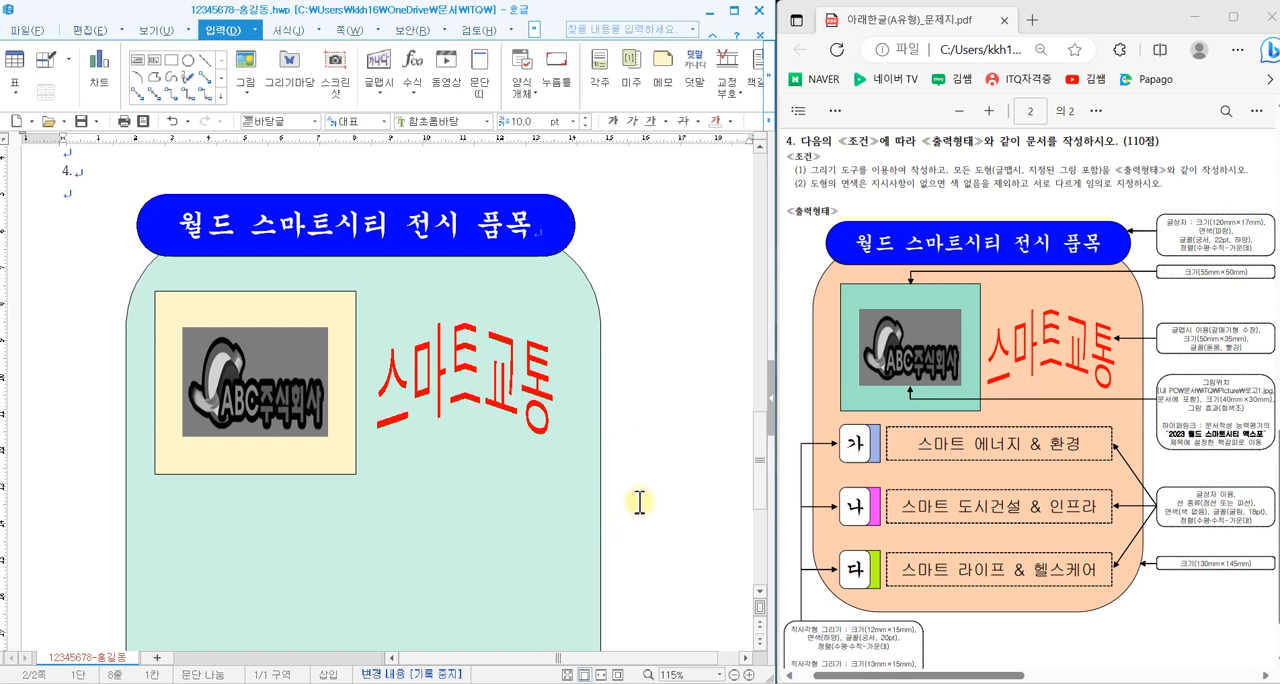
- Draw a rectangle about 17 × 24 mm outside the teal shape, set it to 13 × 15 mm and lock its size
scroll(653, 497, "down", 3)
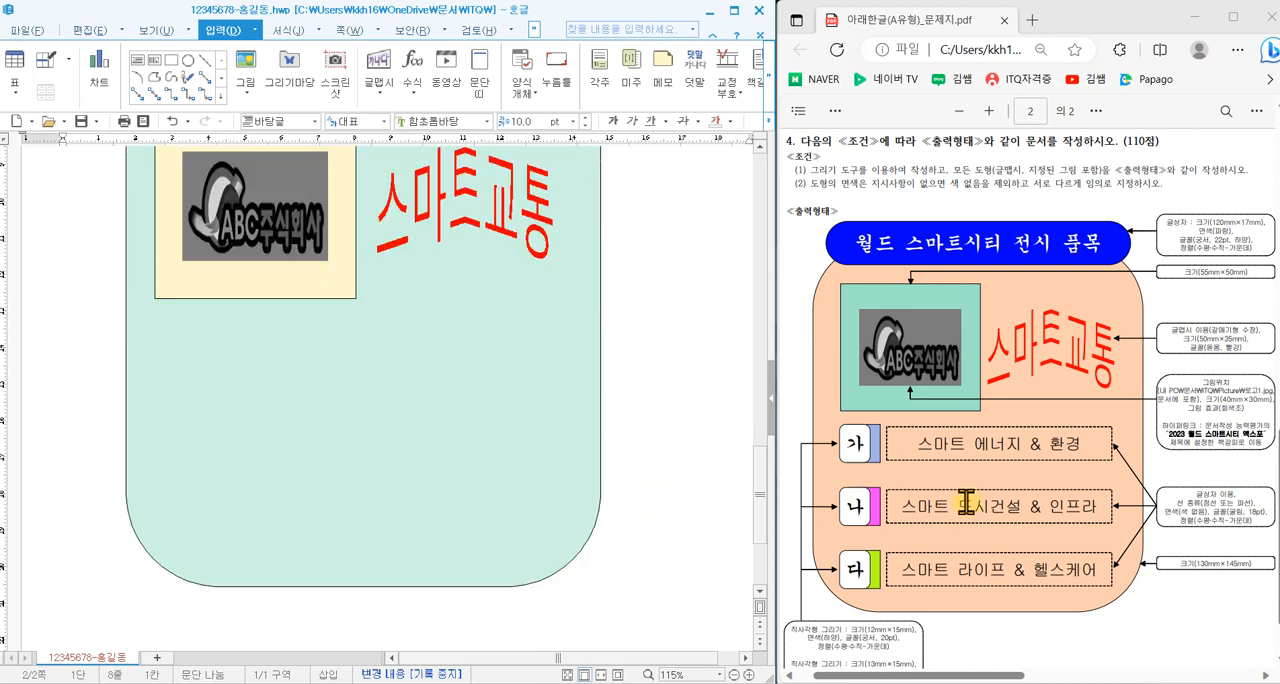
scroll(950, 502, "down", 1)
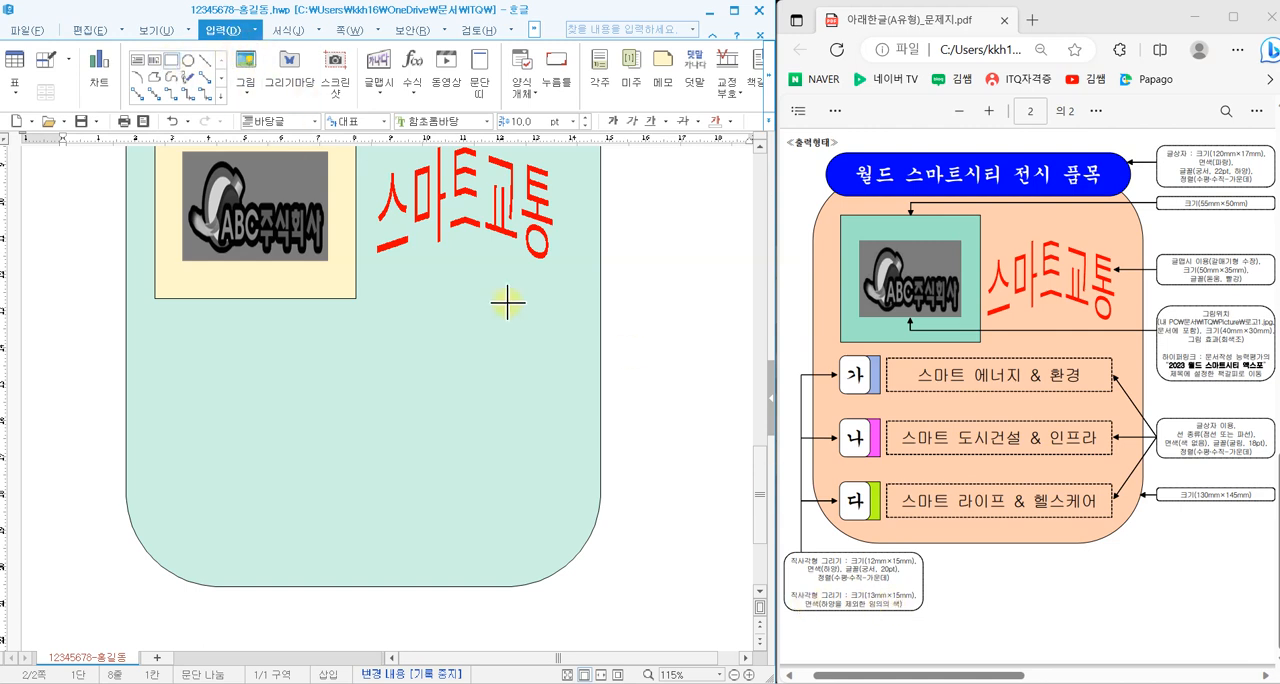
mouse_move(628, 356)
left_mouse_down()
mouse_move(690, 443)
mouse_move(661, 404)
left_mouse_up()
double_click(657, 393)
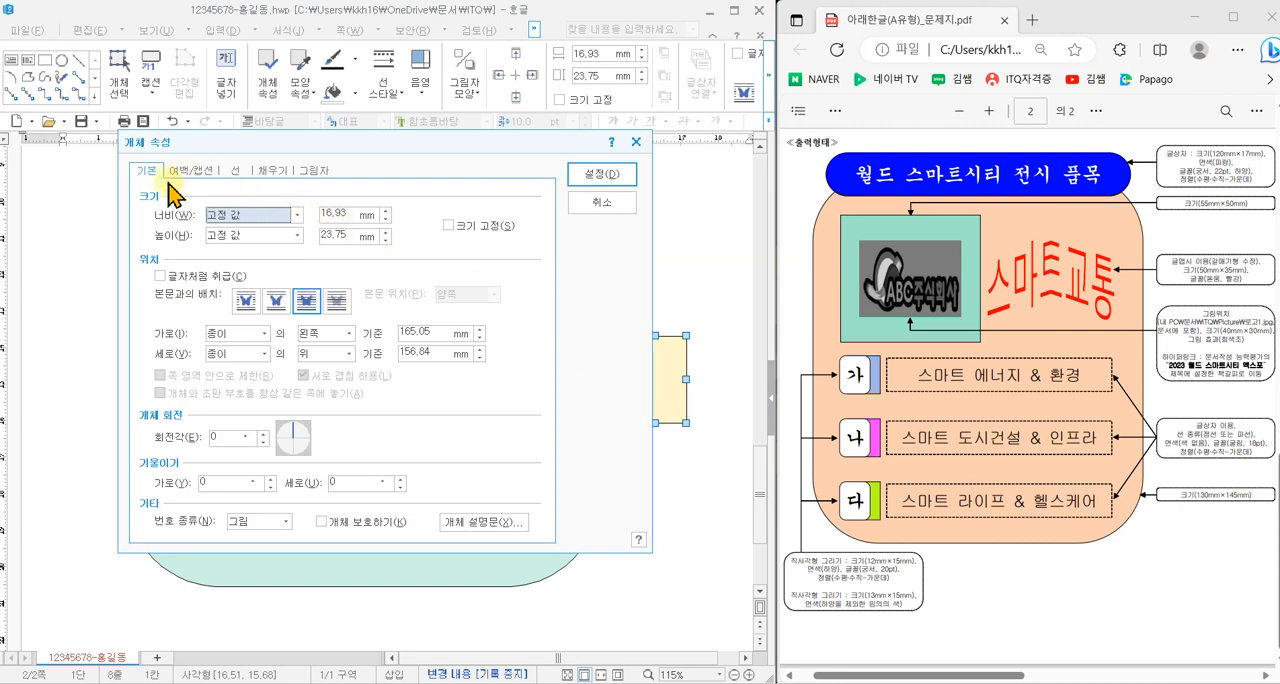
left_click(339, 214)
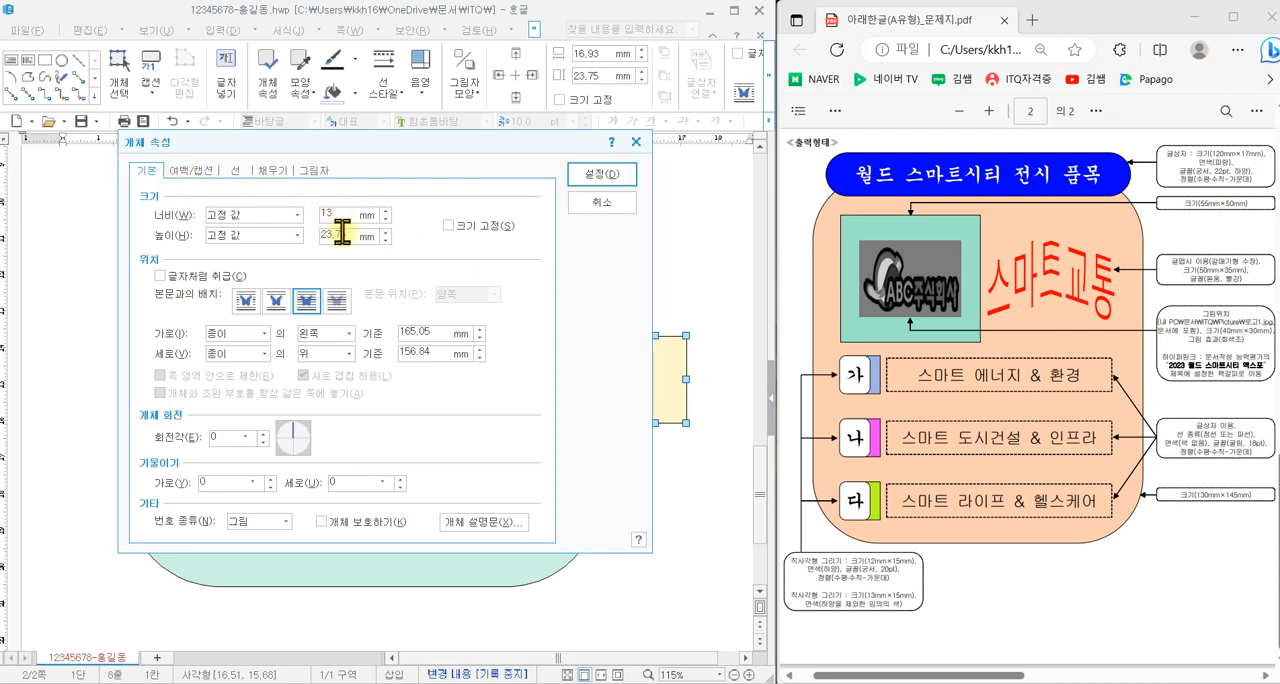
left_click(465, 226)
- Fill the small rectangle with pink, keeping its square corners
left_click(246, 176)
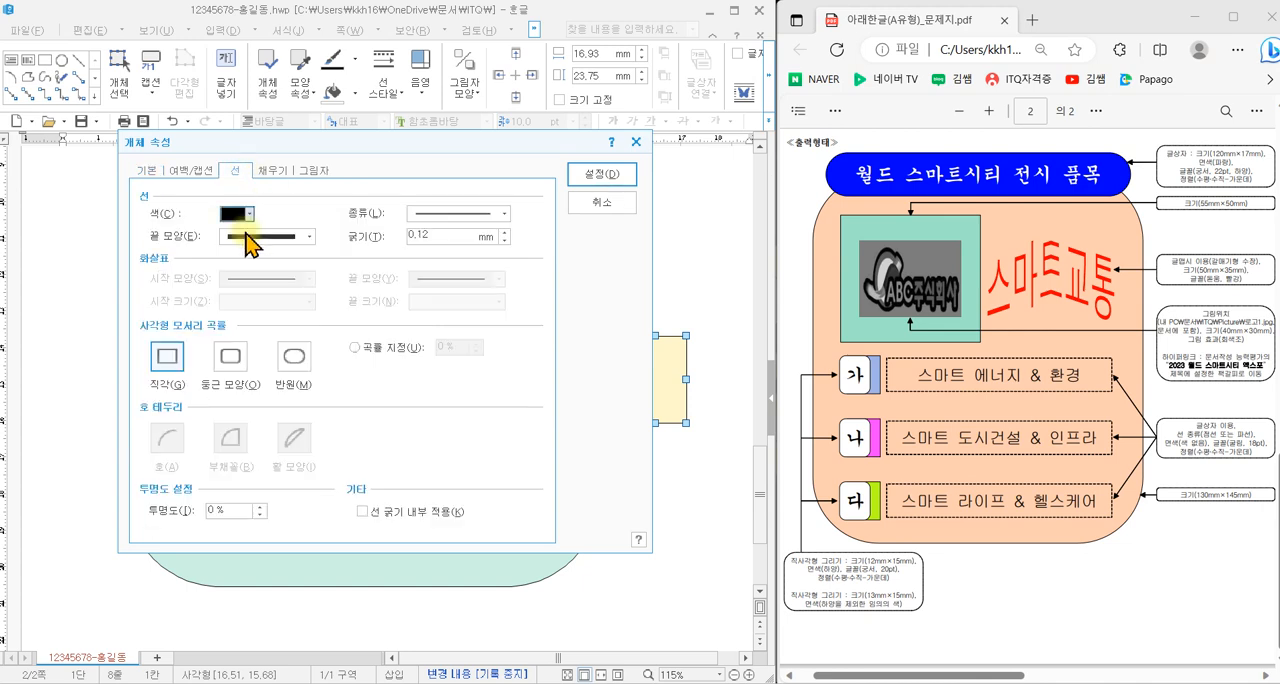
left_click(281, 172)
left_click(225, 256)
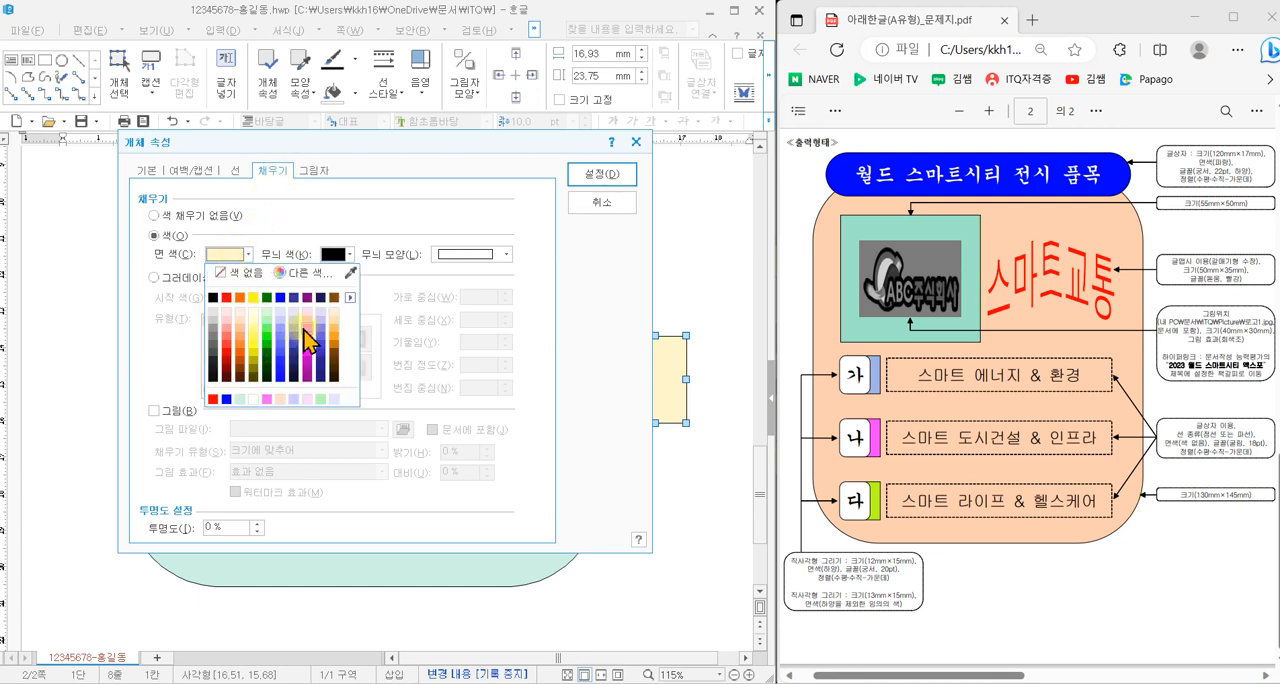
left_click(305, 338)
left_click(597, 174)
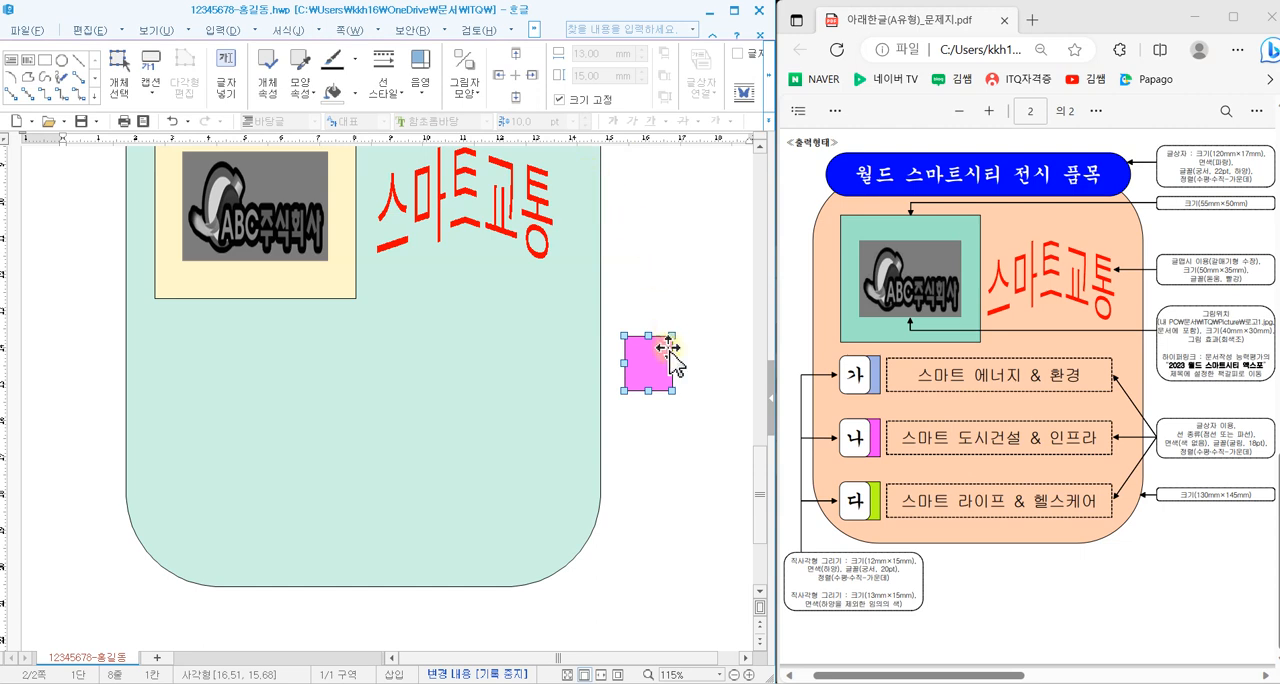
- Move the pink rectangle below the cream rectangle and duplicate it twice to form an evenly spaced vertical column
left_click_drag(659, 372, 208, 447)
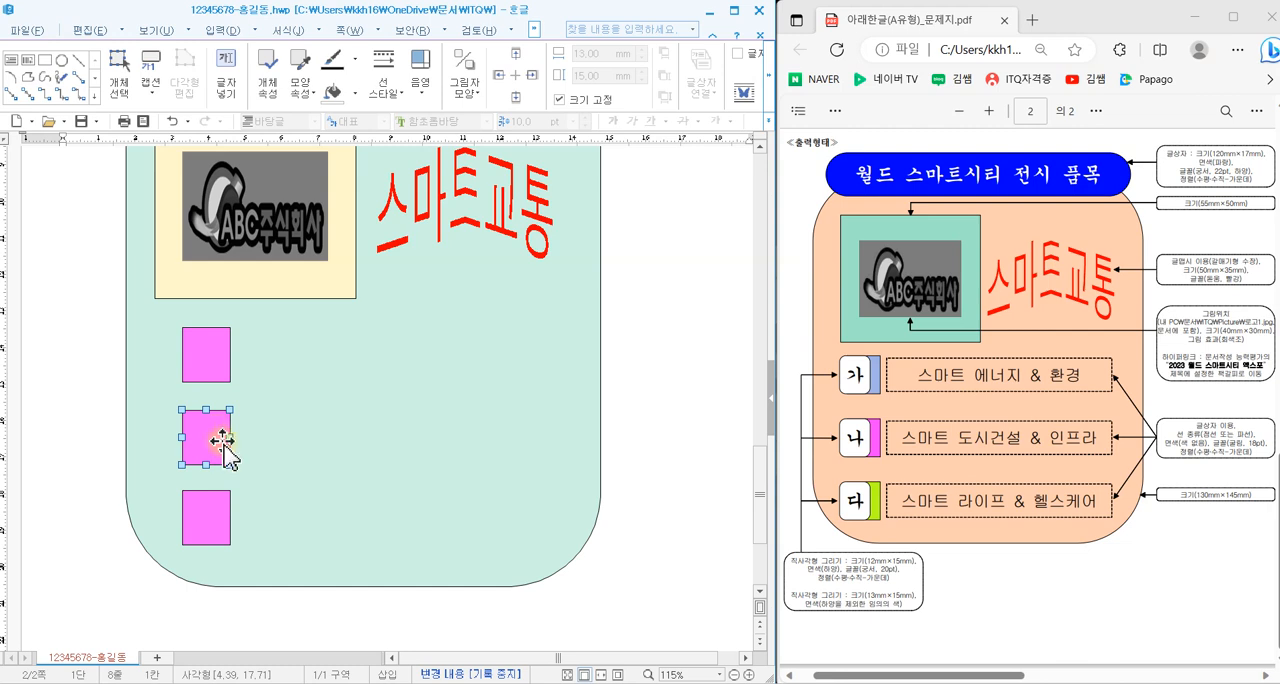
- Change the fill colour of the middle pink rectangle to light yellow
double_click(216, 447)
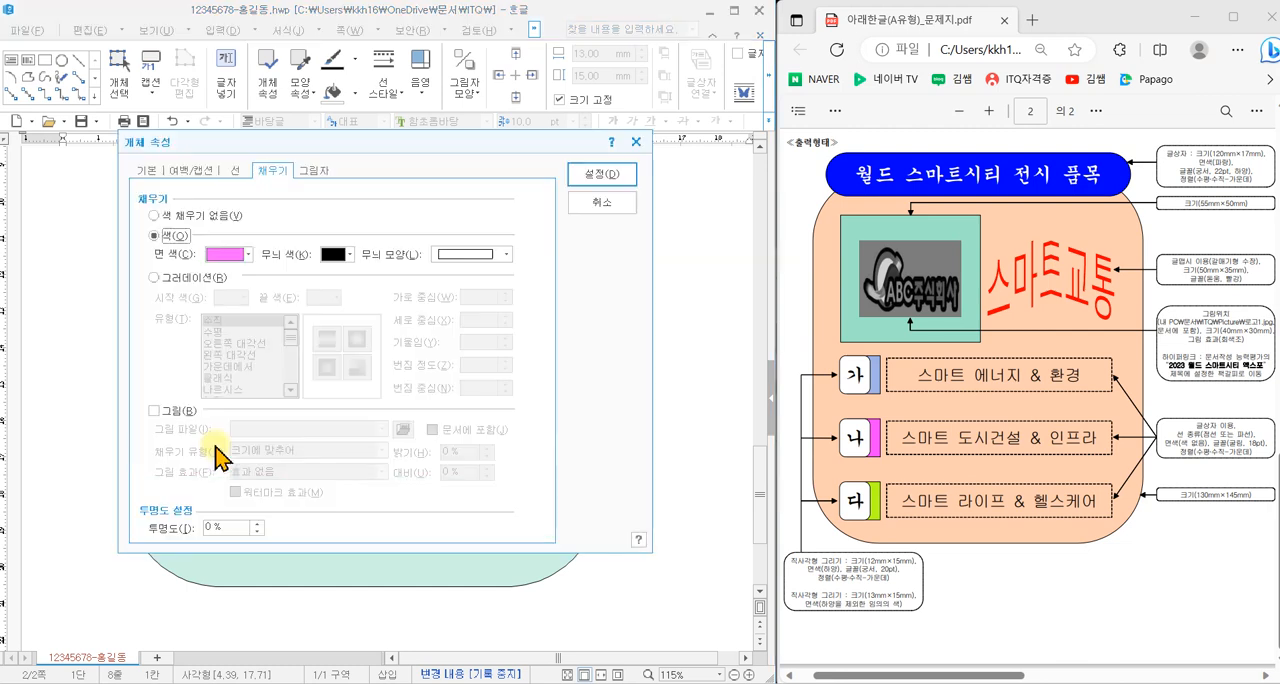
left_click(243, 255)
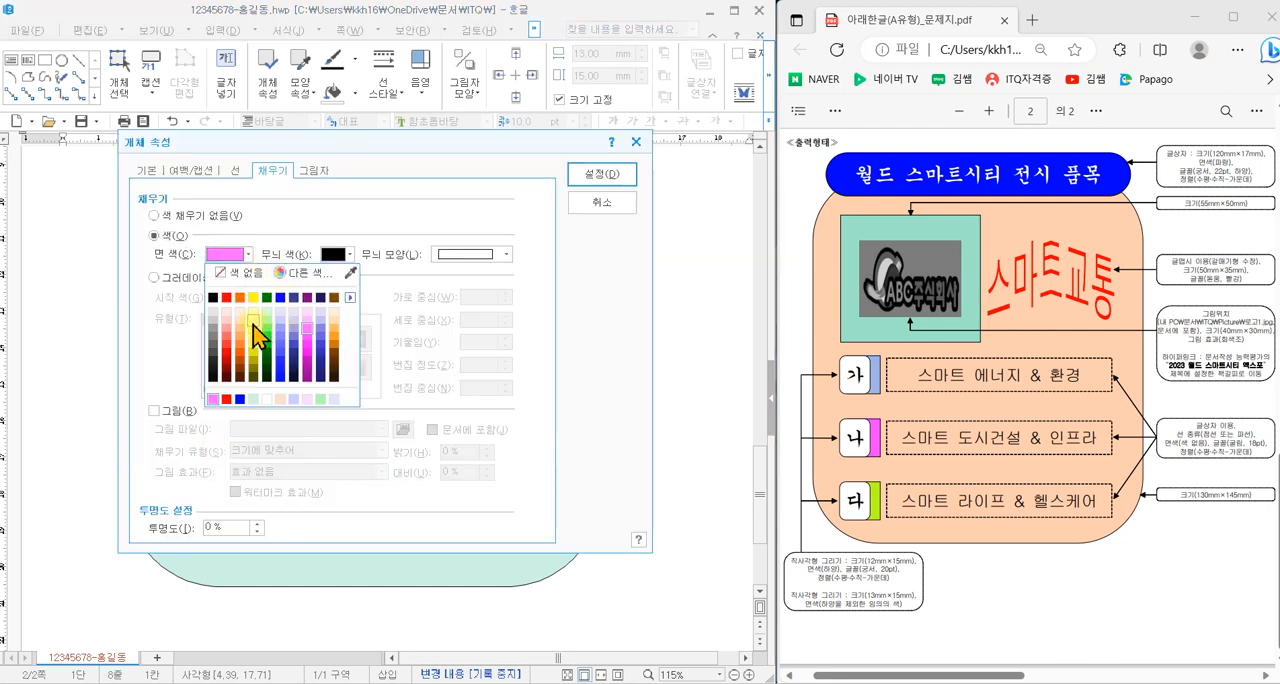
left_click(253, 325)
left_click(601, 174)
- Change the fill colour of the lowest pink rectangle to green, 60% lighter, and deselect it
double_click(204, 516)
left_click(240, 255)
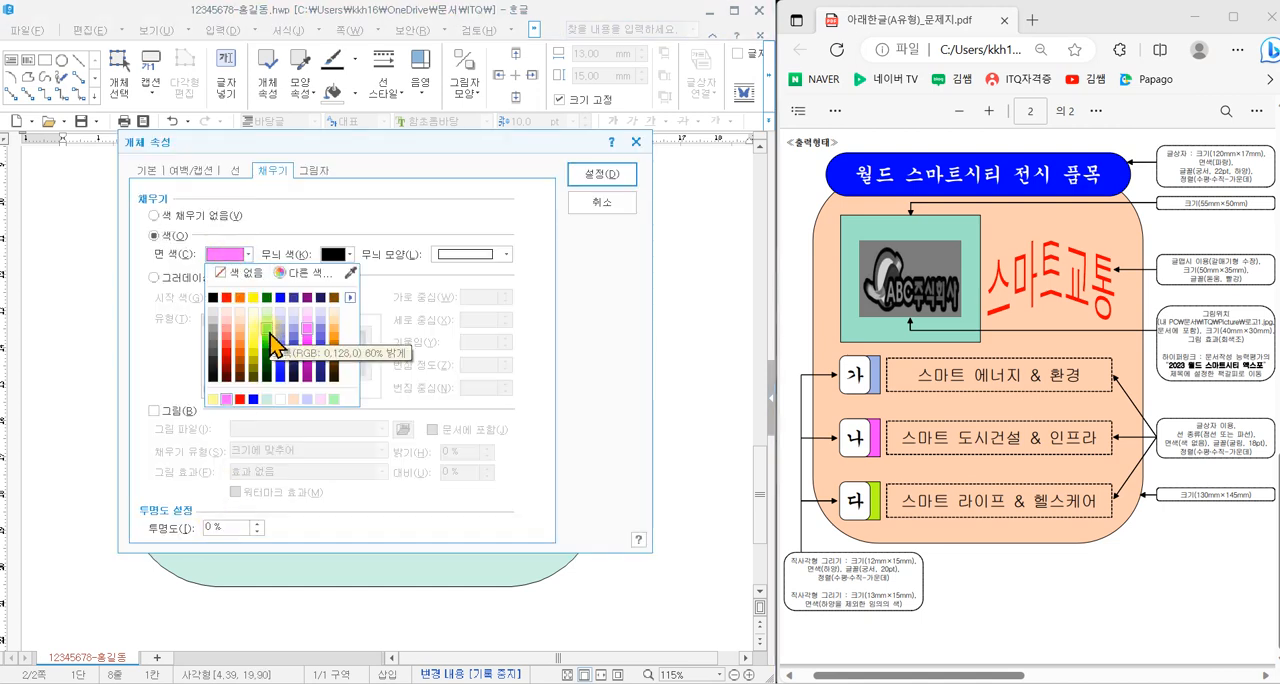
left_click(269, 342)
left_click(597, 176)
left_click(680, 417)
- Draw another rectangle about 20 × 26 mm outside the teal shape, set it to 12 × 15 mm and lock its size
scroll(294, 554, "down", 2)
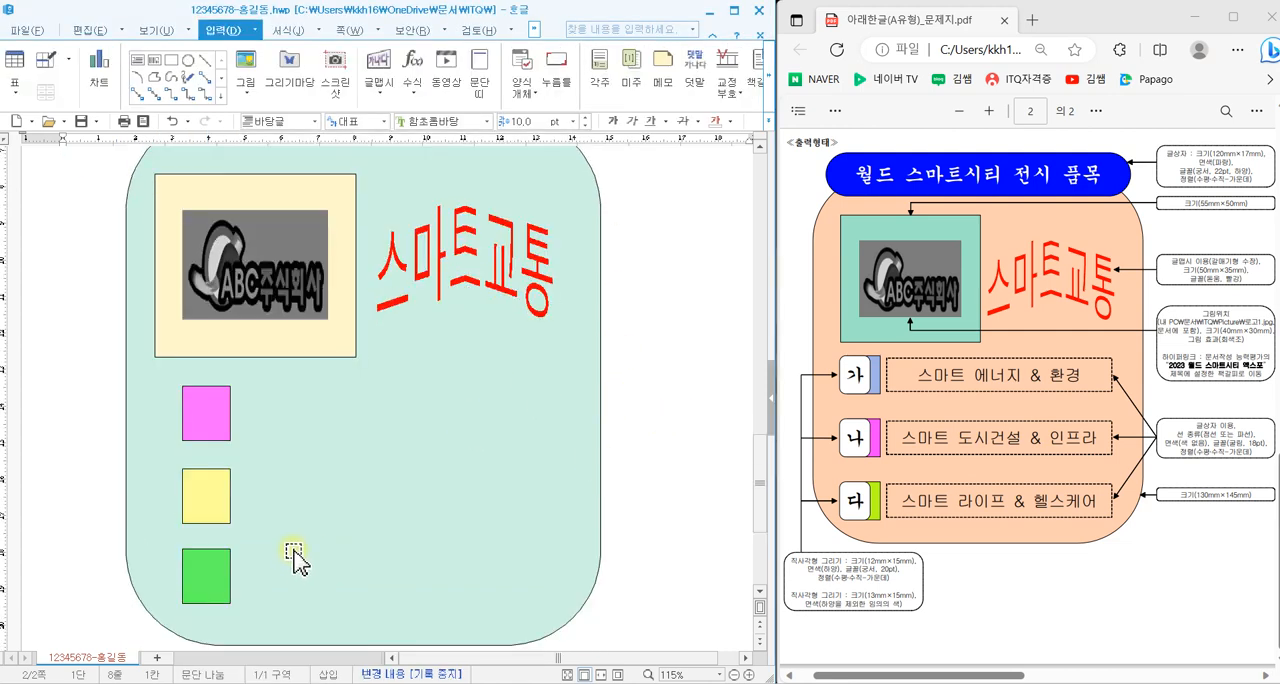
scroll(294, 554, "down", 2)
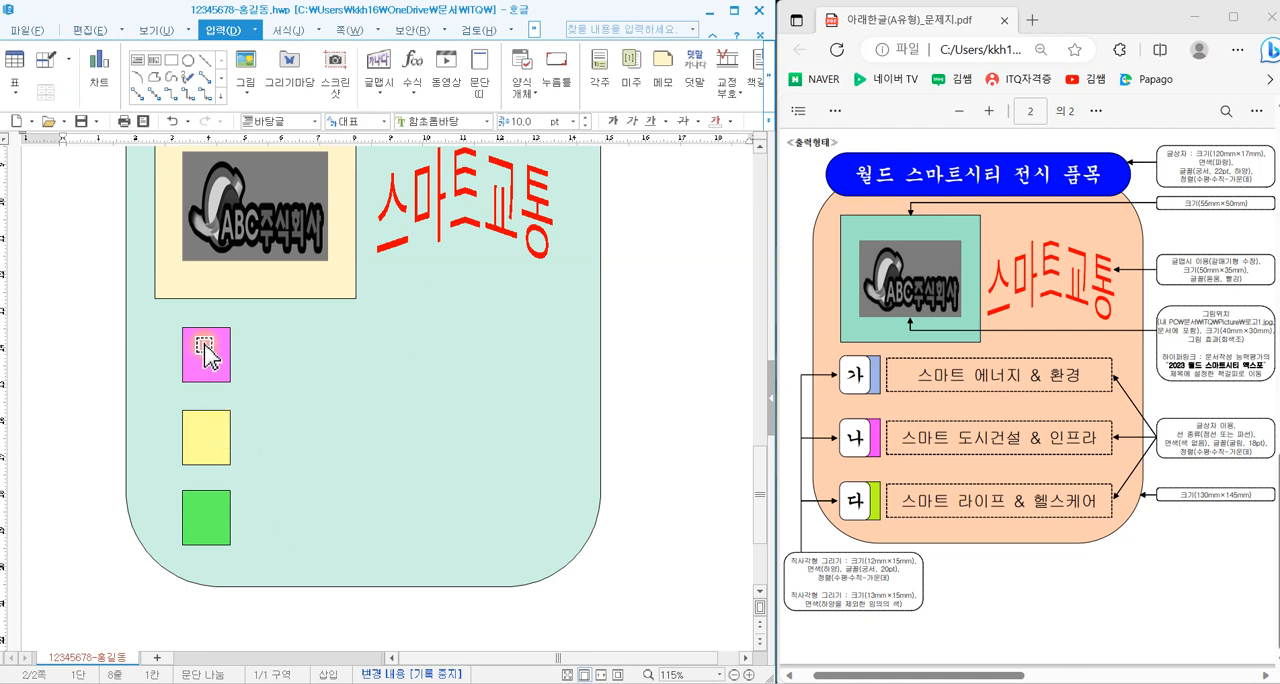
scroll(660, 460, "up", 3)
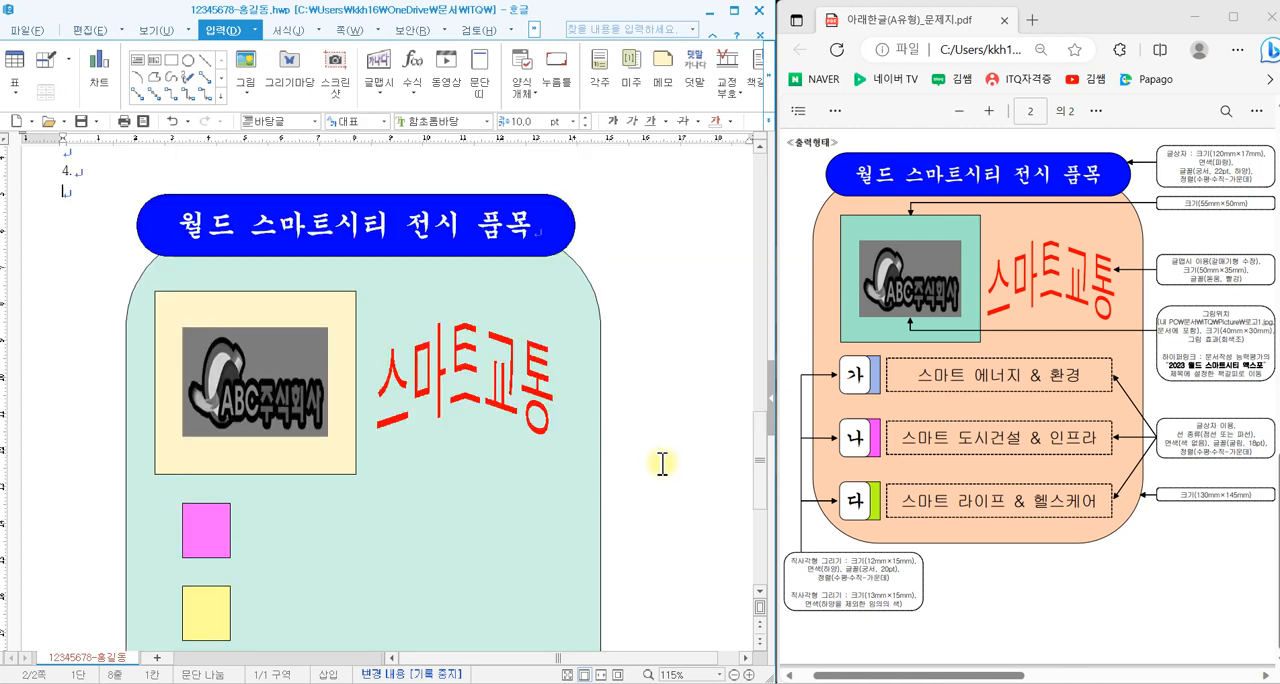
scroll(703, 537, "down", 3)
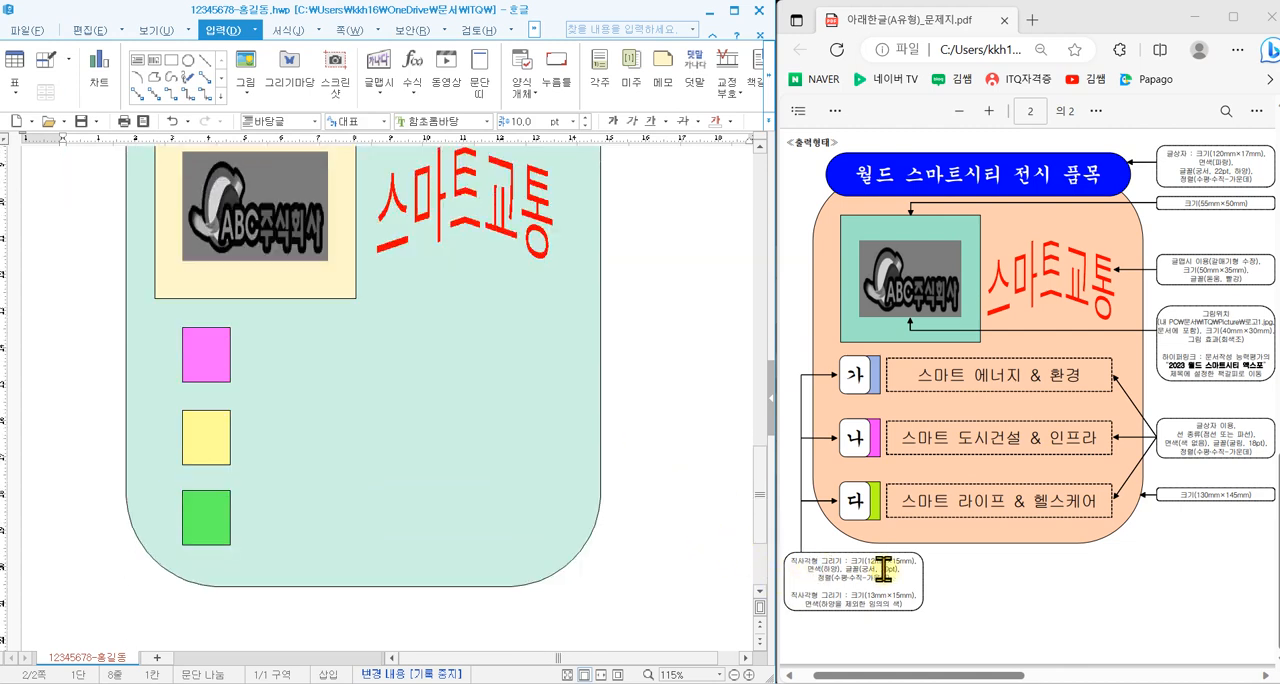
left_click(172, 61)
left_click_drag(640, 369, 710, 461)
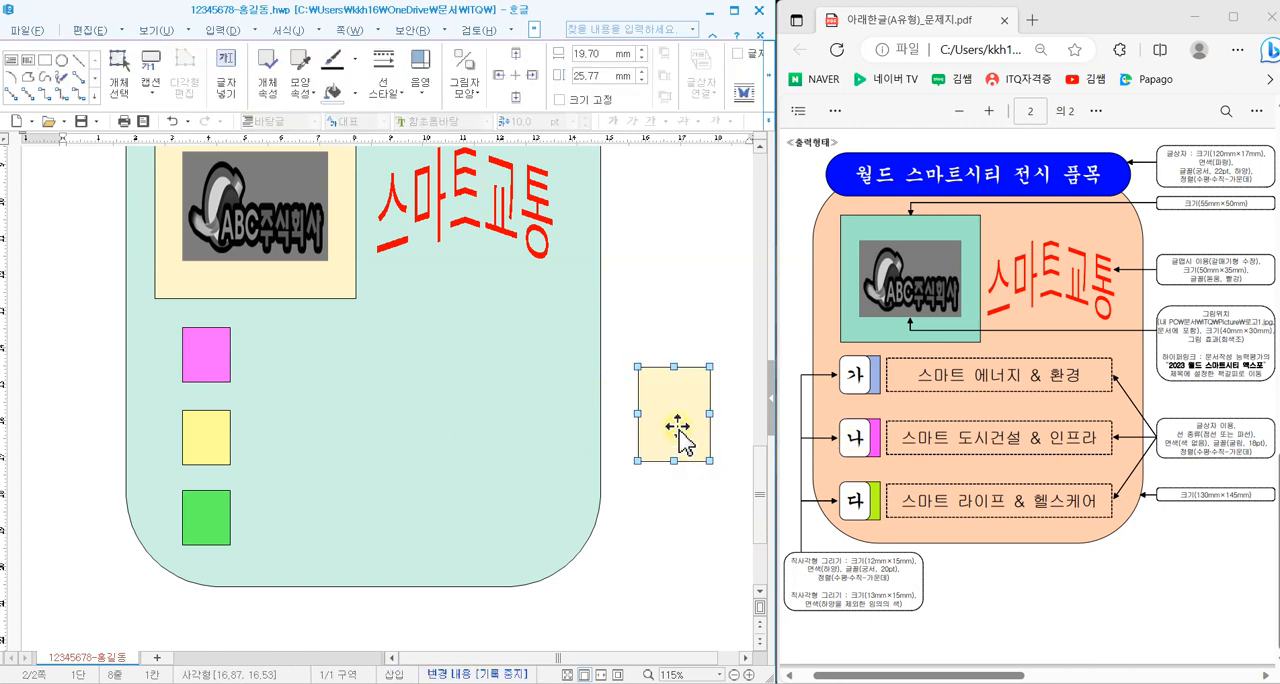
double_click(678, 432)
left_click(148, 171)
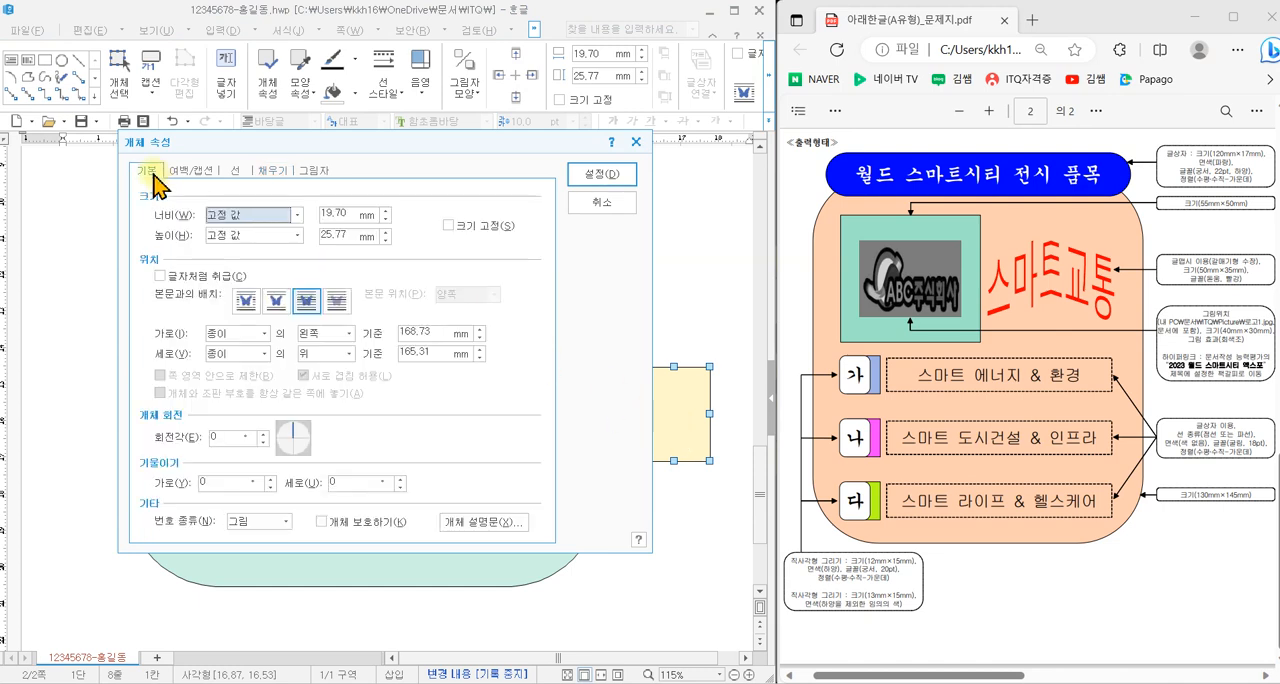
left_click(334, 212)
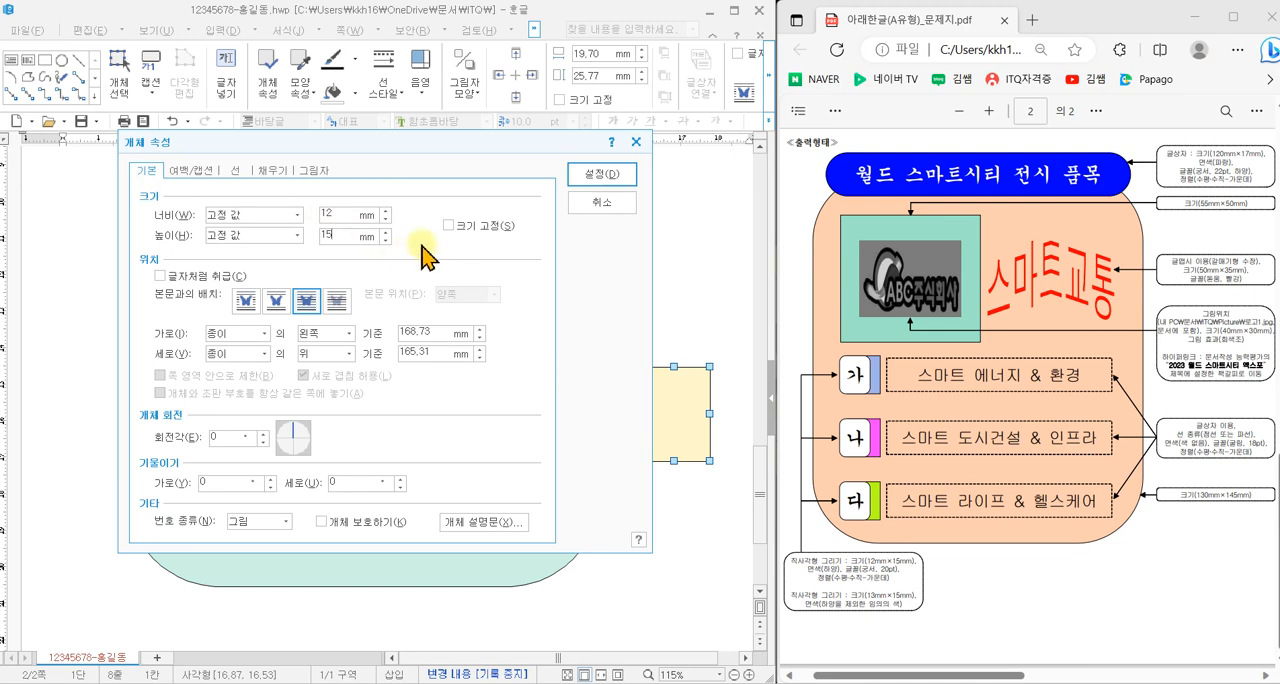
left_click(450, 225)
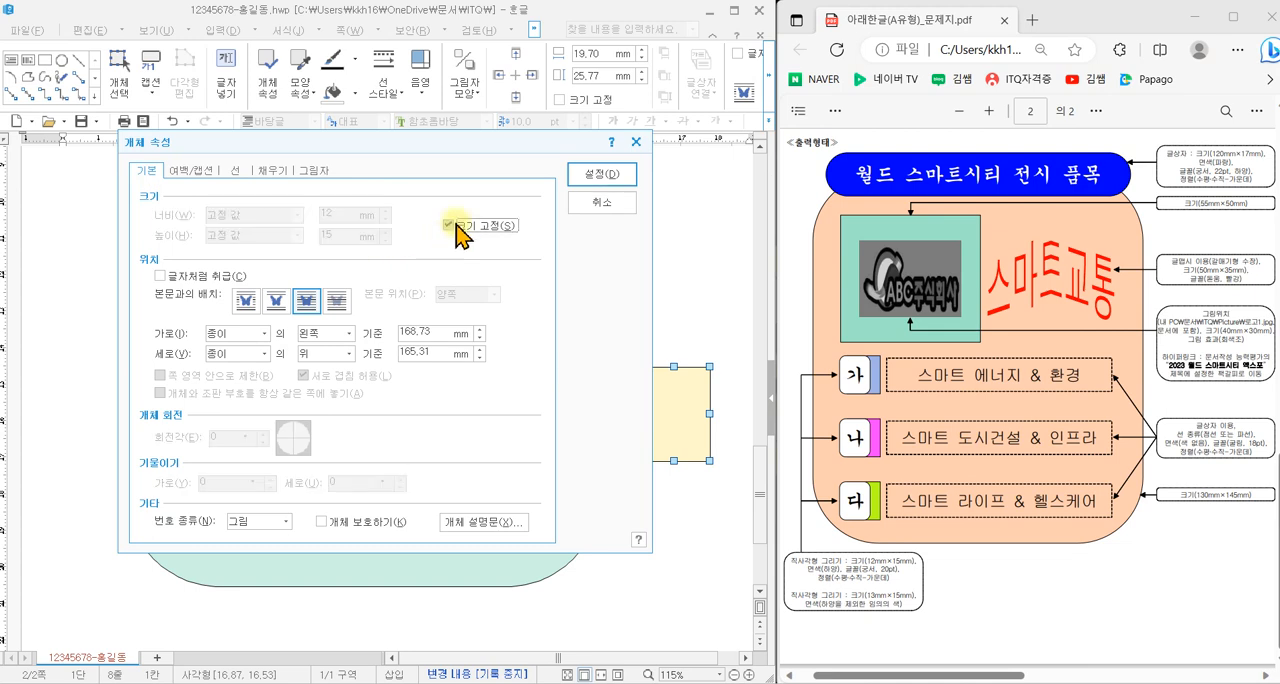
- Give the new rectangle rounded corners (둥근 모양) and close the shopping page that covers the PDF
left_click(240, 171)
left_click(228, 357)
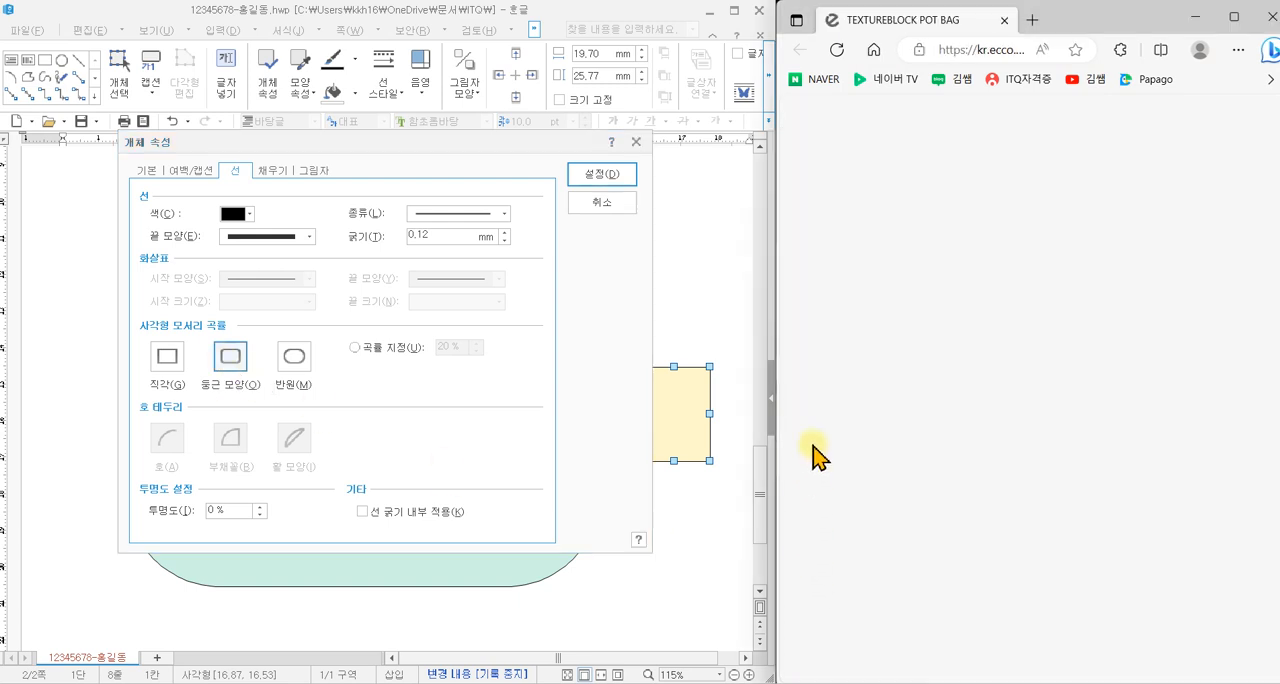
left_click(1005, 20)
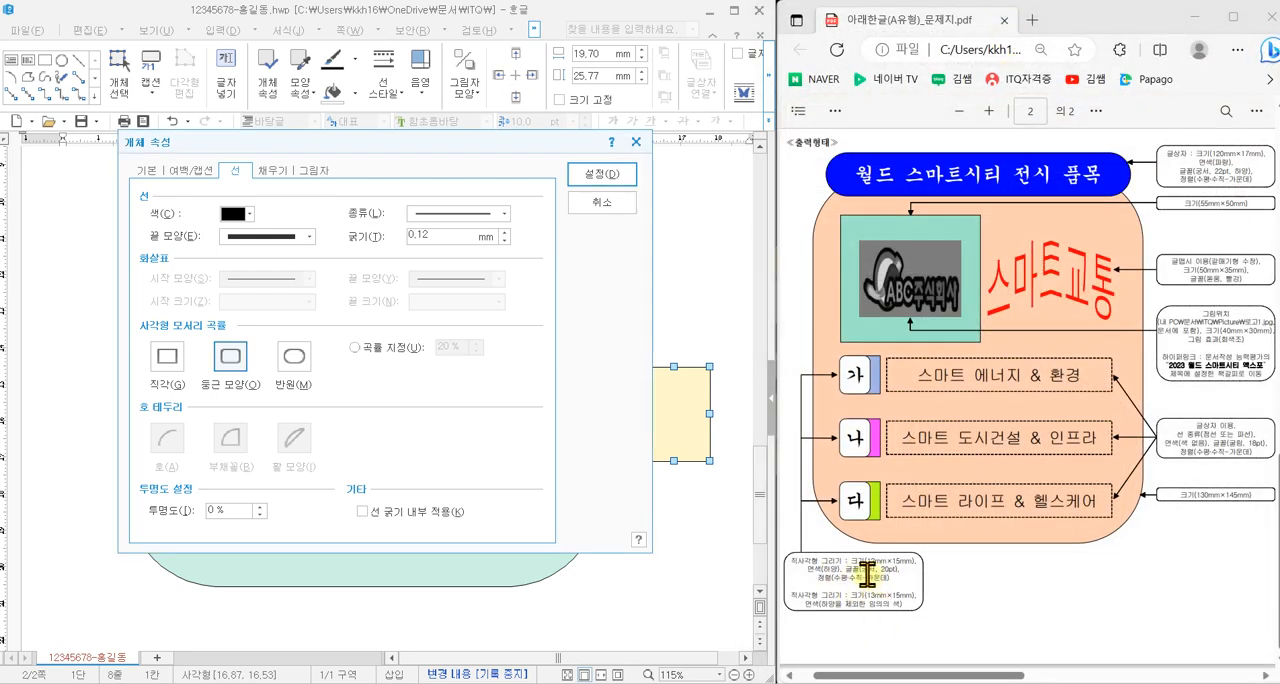
left_click(243, 213)
left_click(229, 257)
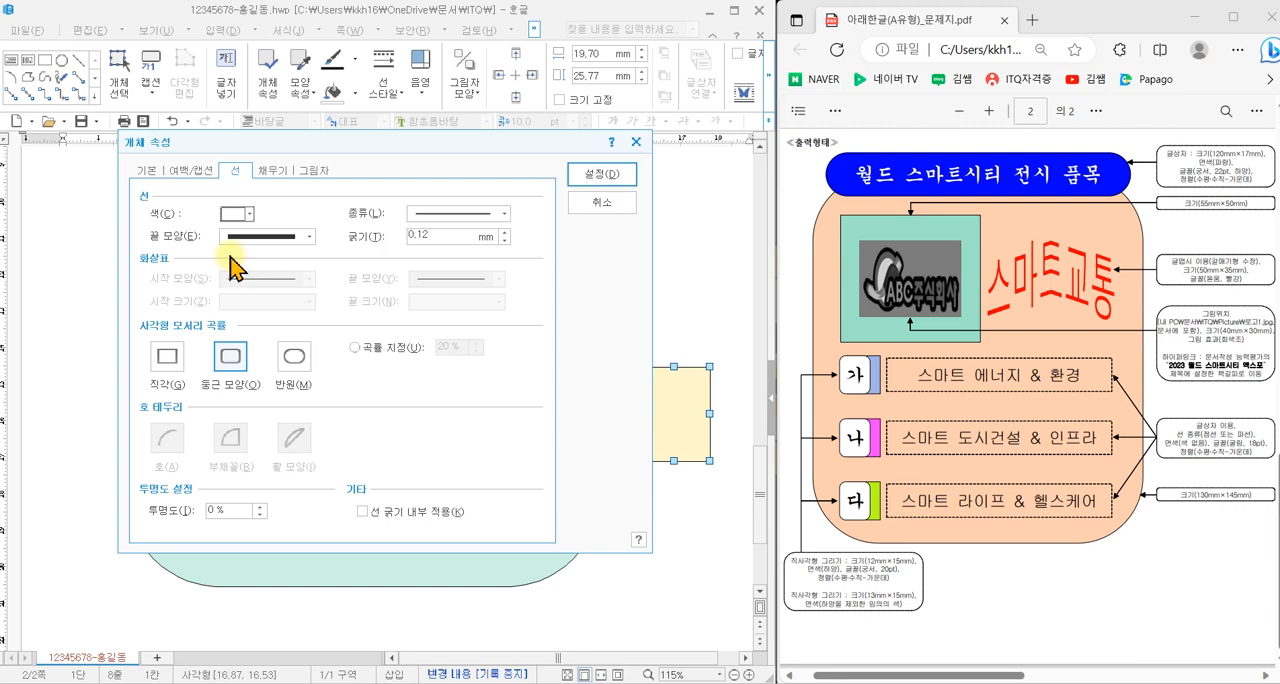
left_click(601, 175)
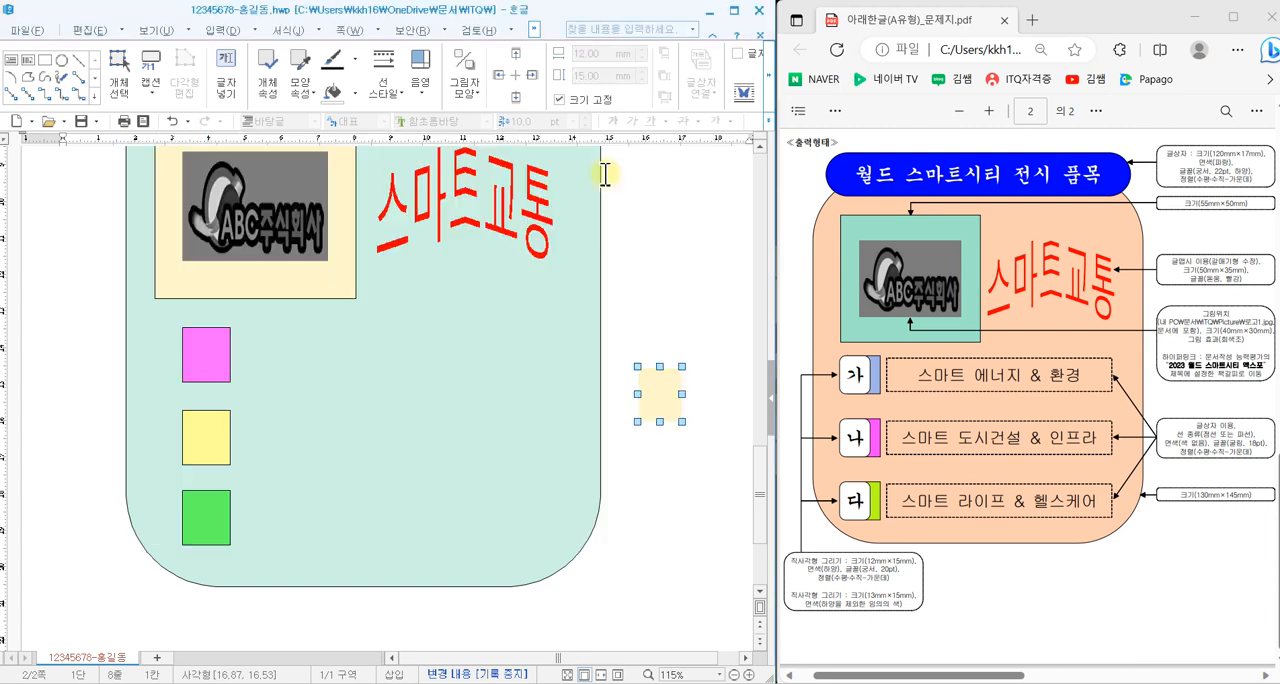
double_click(660, 393)
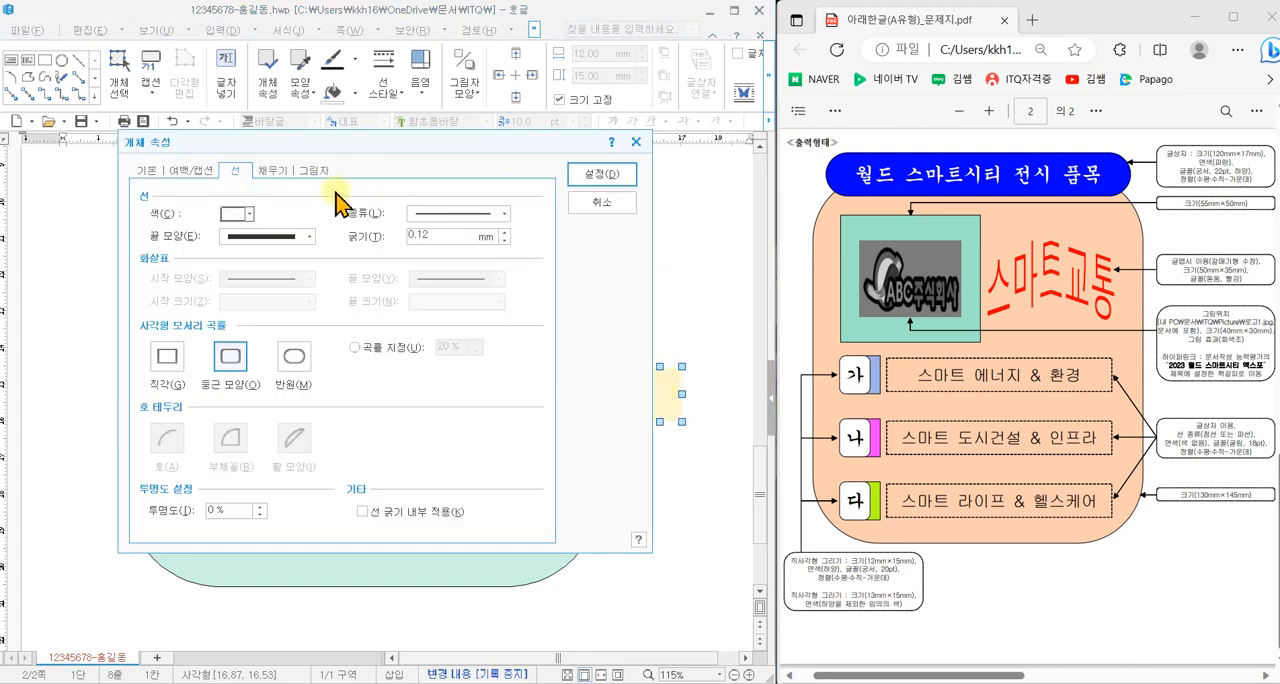
left_click(235, 214)
left_click(240, 254)
- Fill the rounded 12 × 15 mm rectangle outside the teal shape with white, keeping its rounded corners (둥근 모양)
left_click(272, 171)
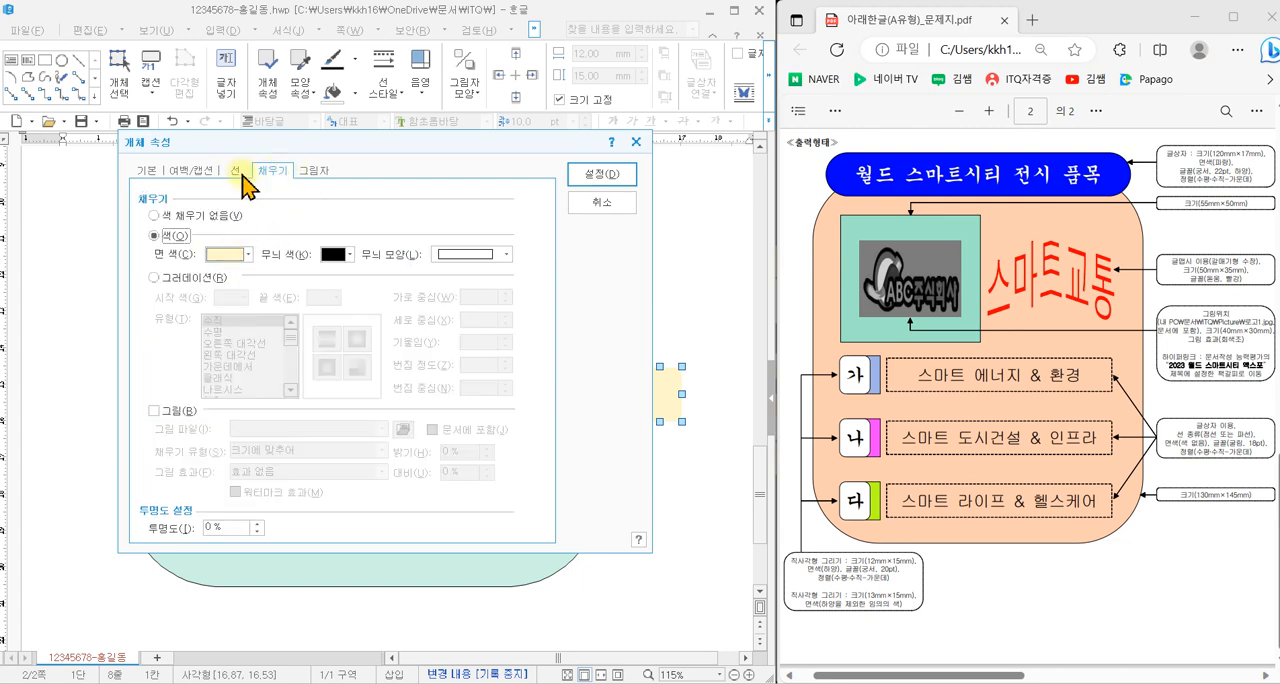
left_click(240, 170)
left_click(229, 358)
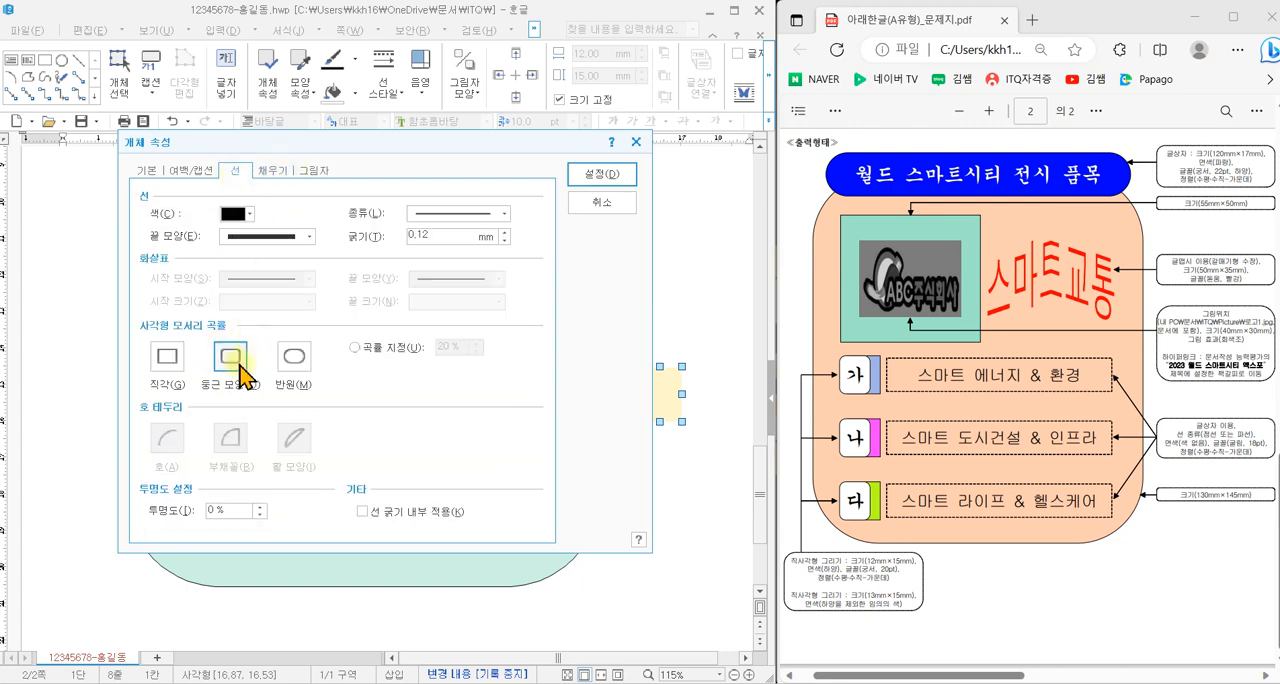
left_click(270, 172)
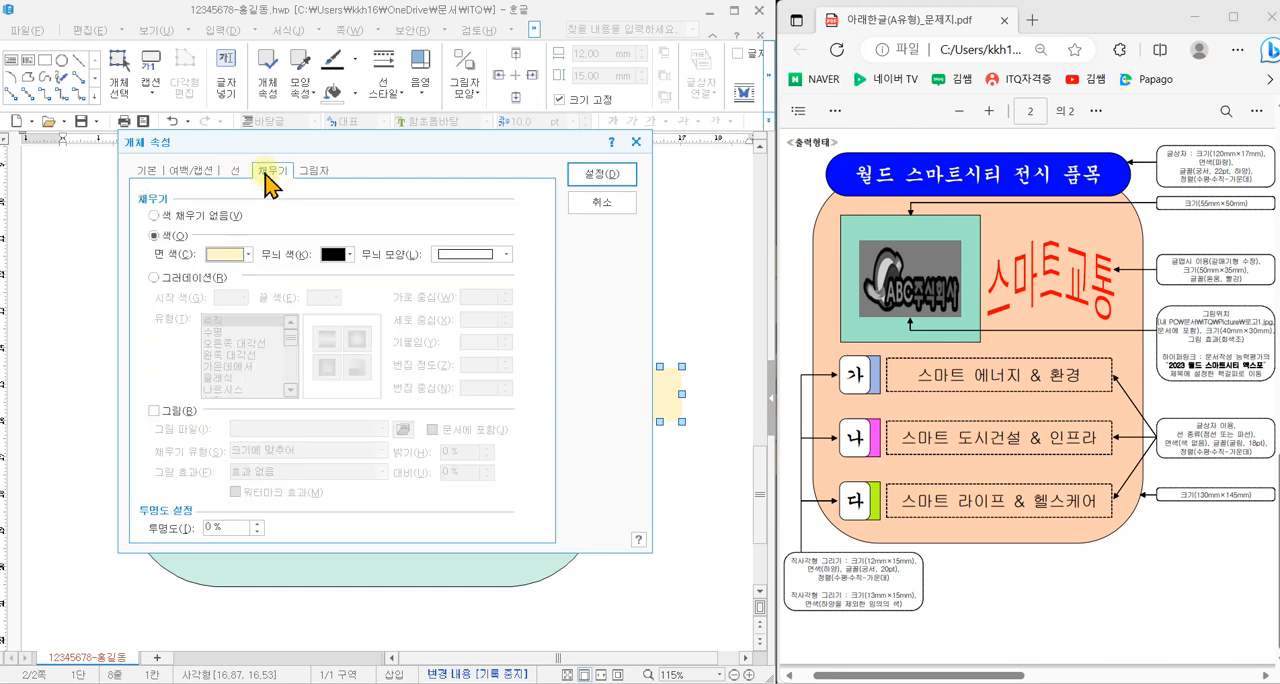
left_click(232, 256)
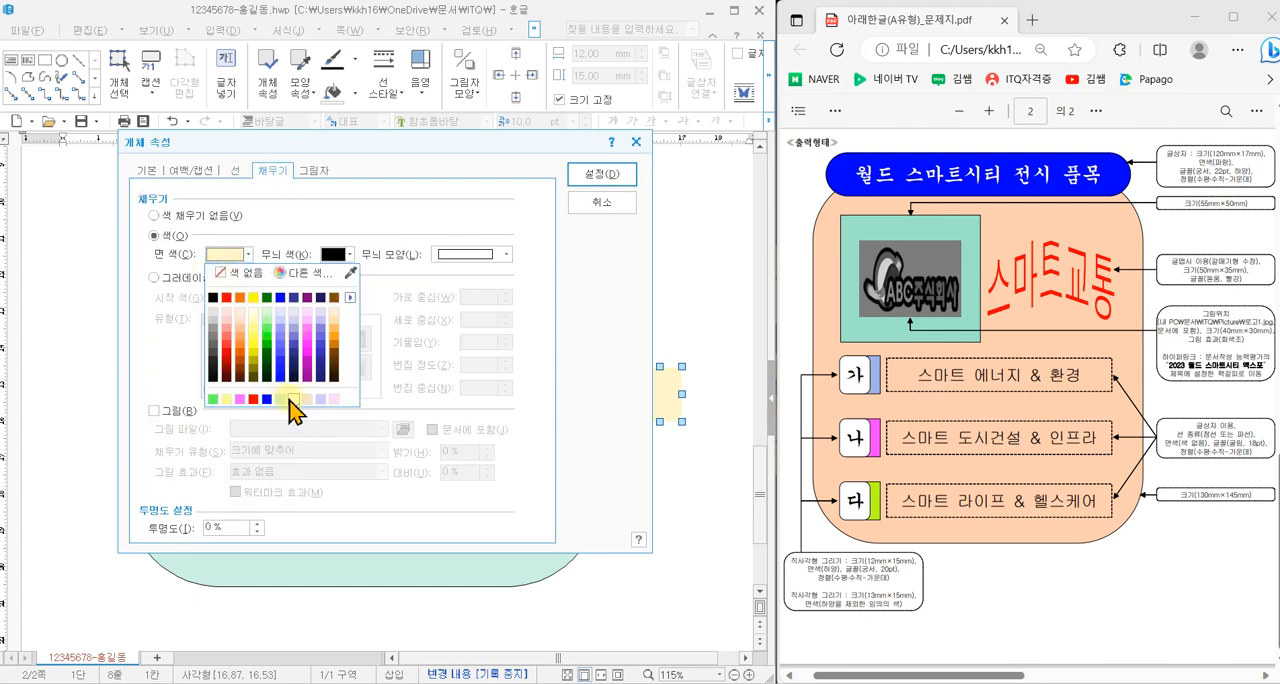
left_click(289, 399)
left_click(594, 176)
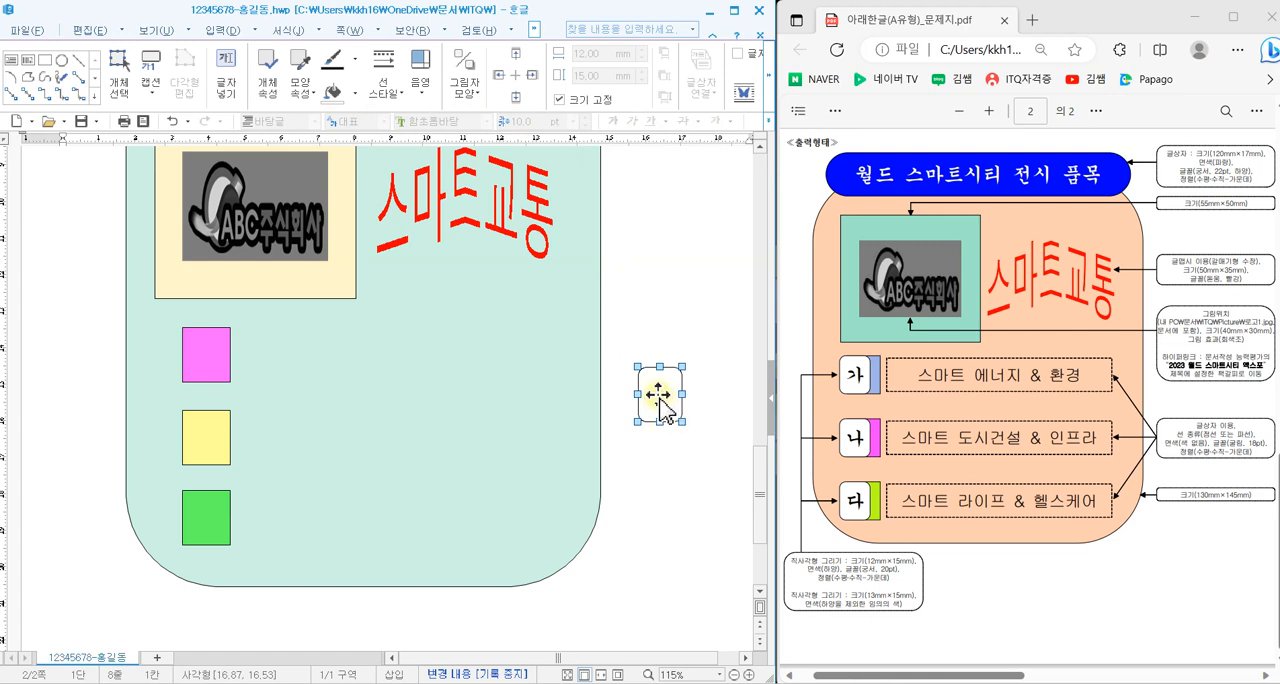
- Make the white rounded rectangle hold text and format that text as 궁서, 20 pt, centre-aligned
right_click(660, 400)
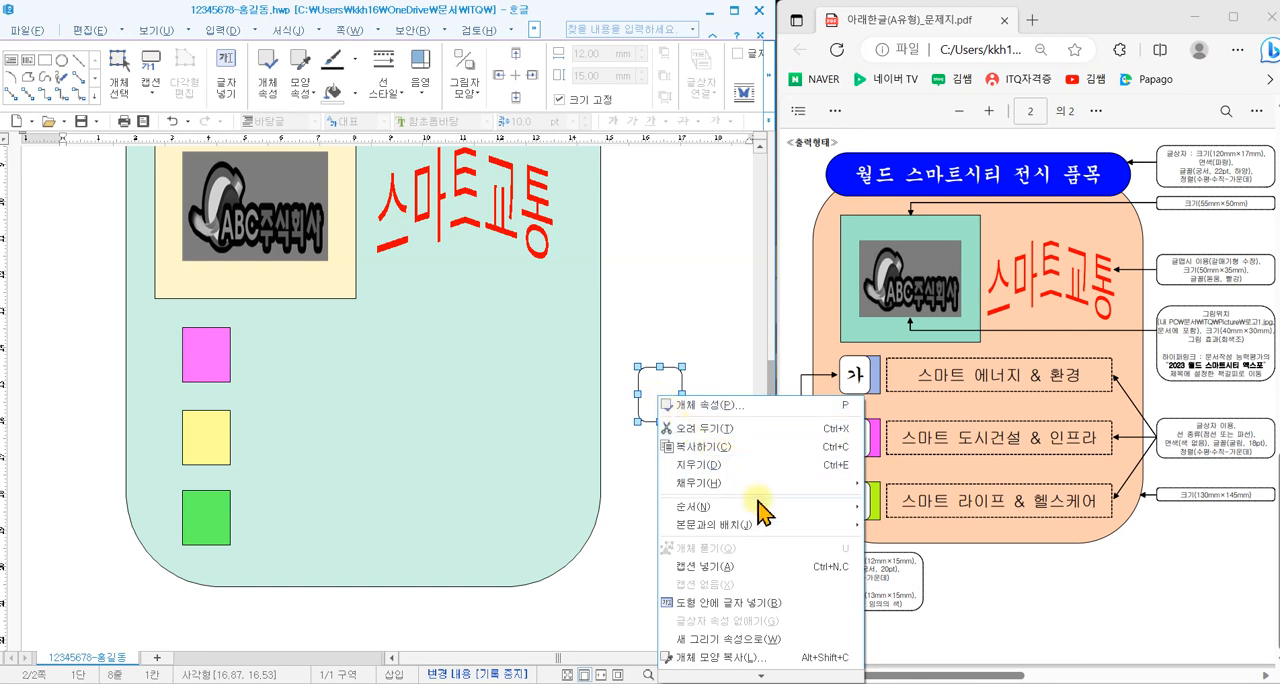
left_click(757, 603)
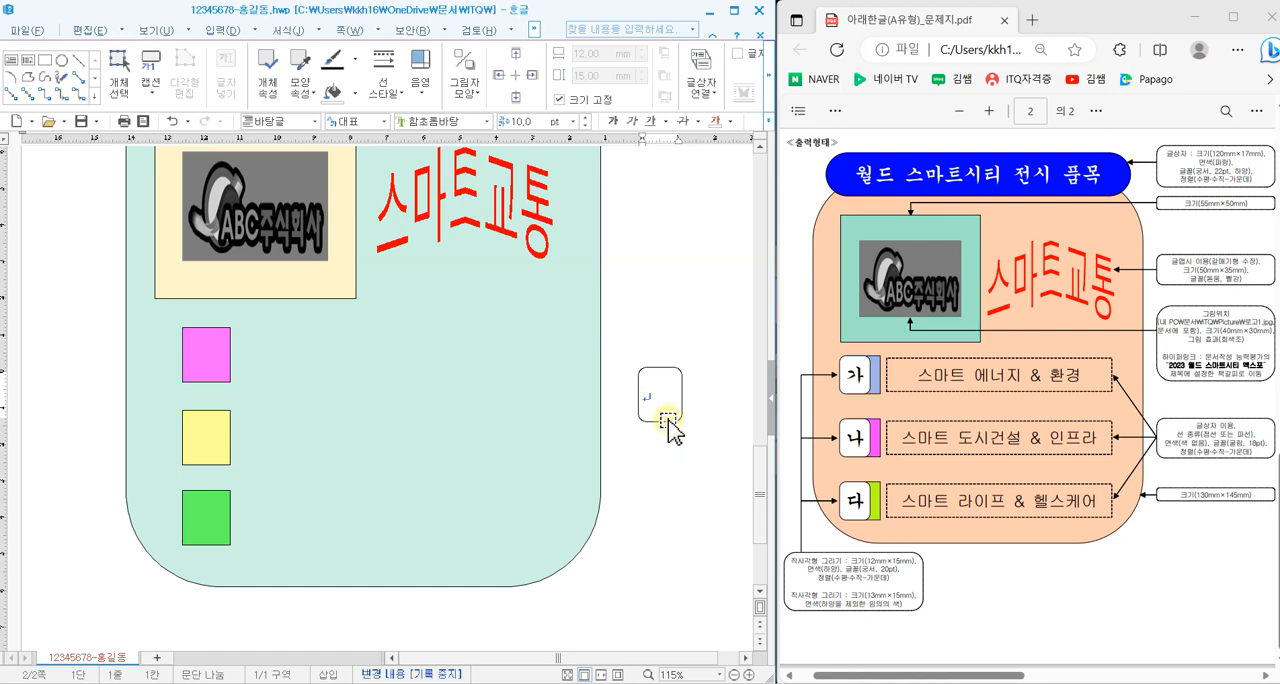
left_click(488, 122)
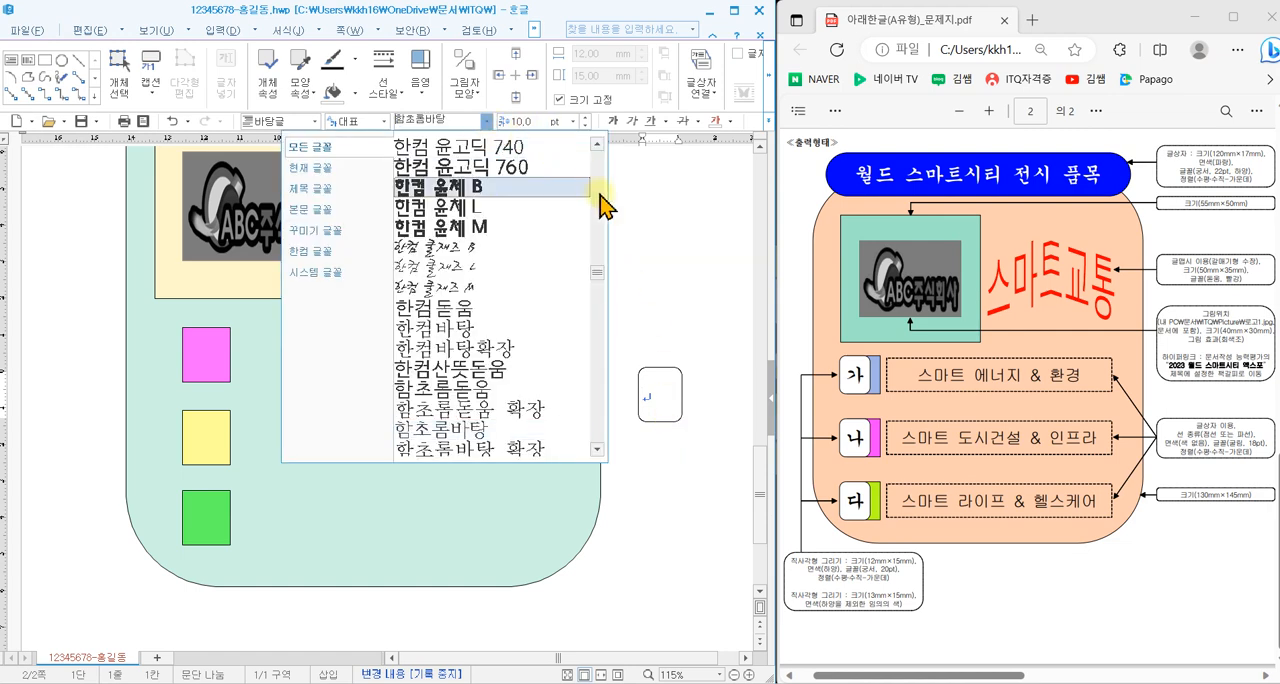
left_click_drag(598, 286, 593, 155)
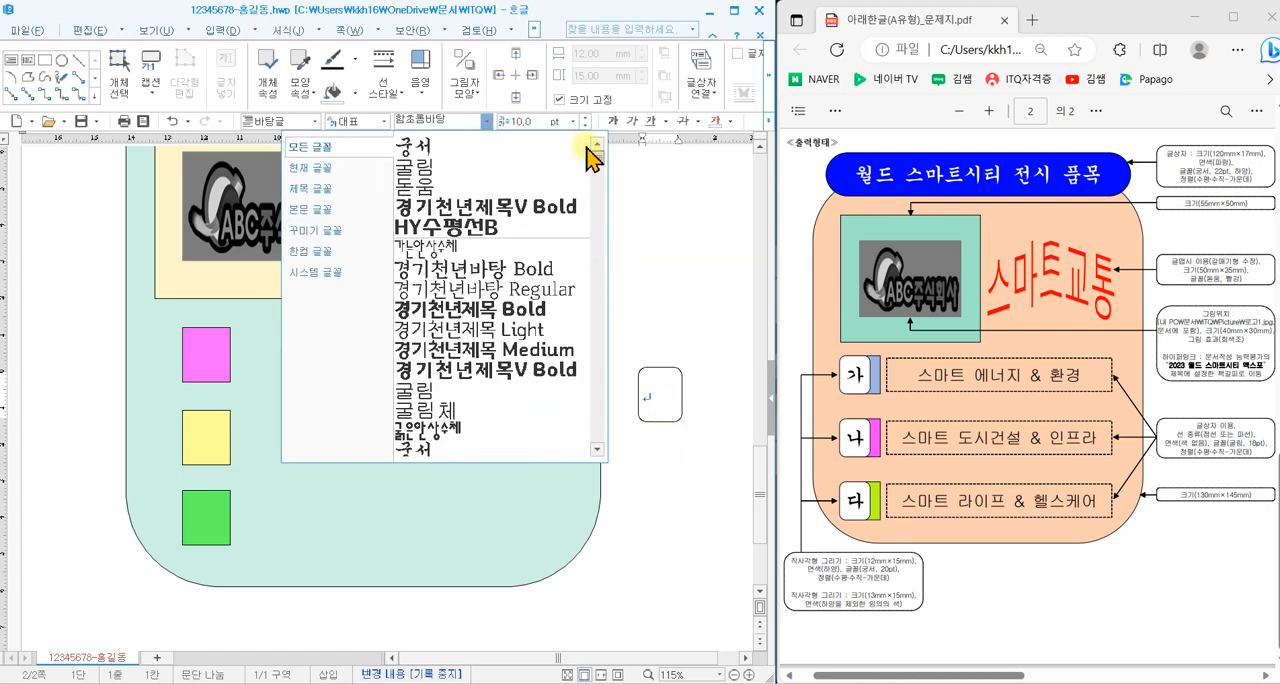
left_click(472, 148)
left_click(573, 121)
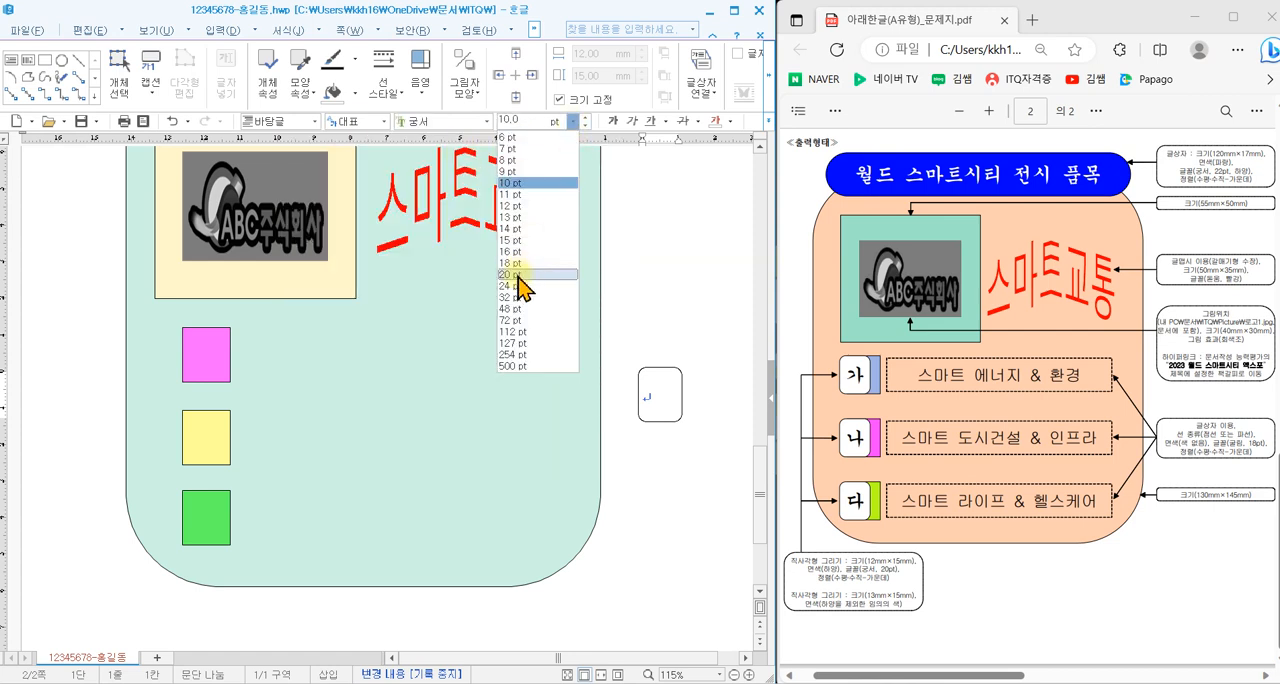
left_click(514, 274)
left_click(768, 121)
left_click(815, 180)
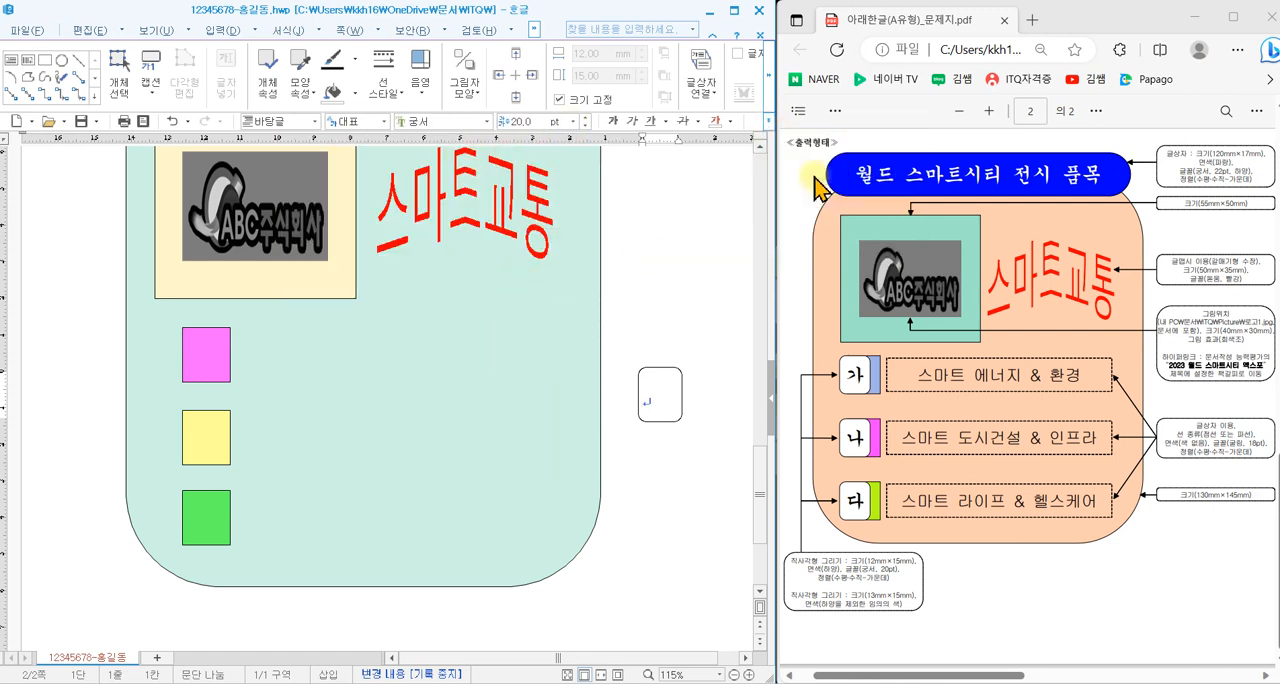
- Move the white rounded rectangle over the left part of the pink rectangle, and copy it onto the yellow and green rectangles
left_click_drag(668, 430, 196, 380)
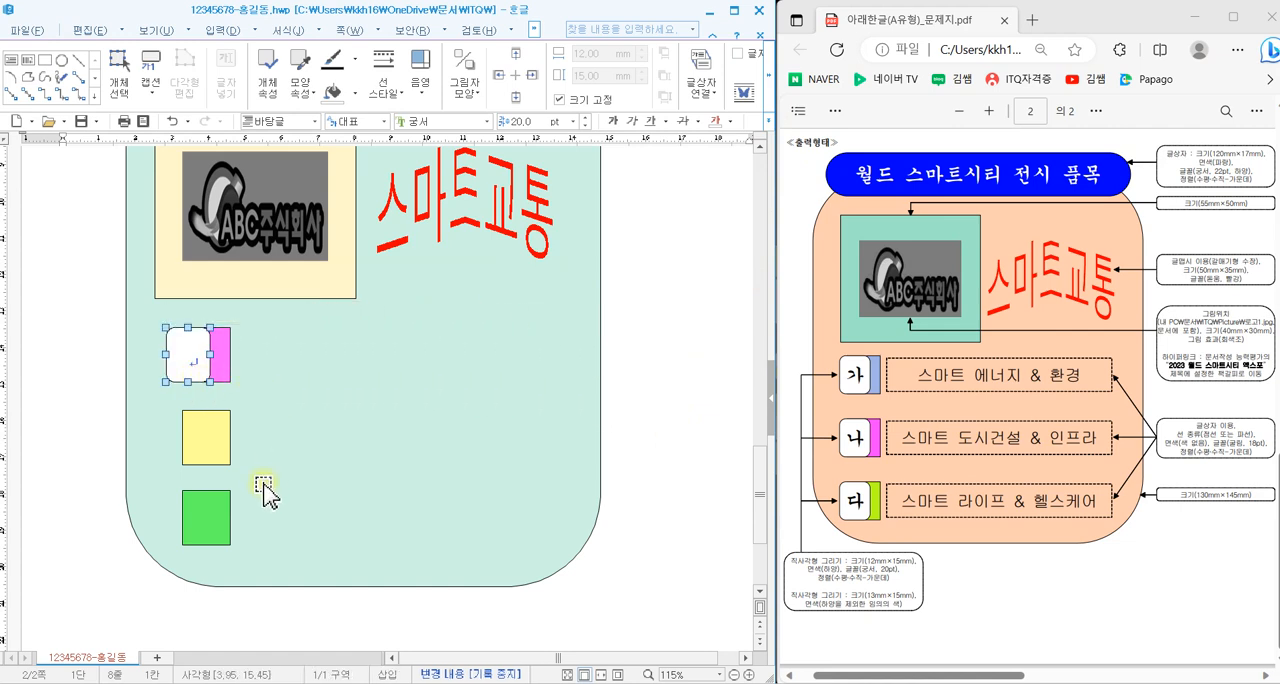
key("Right")
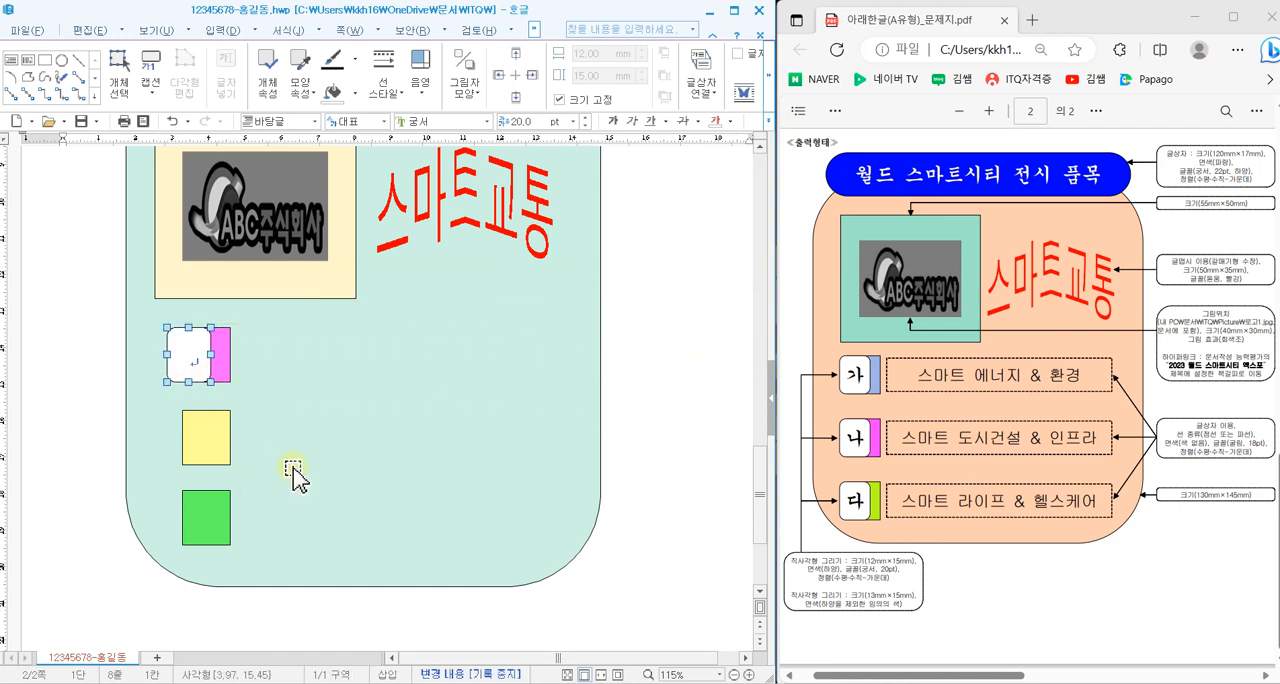
key("Left")
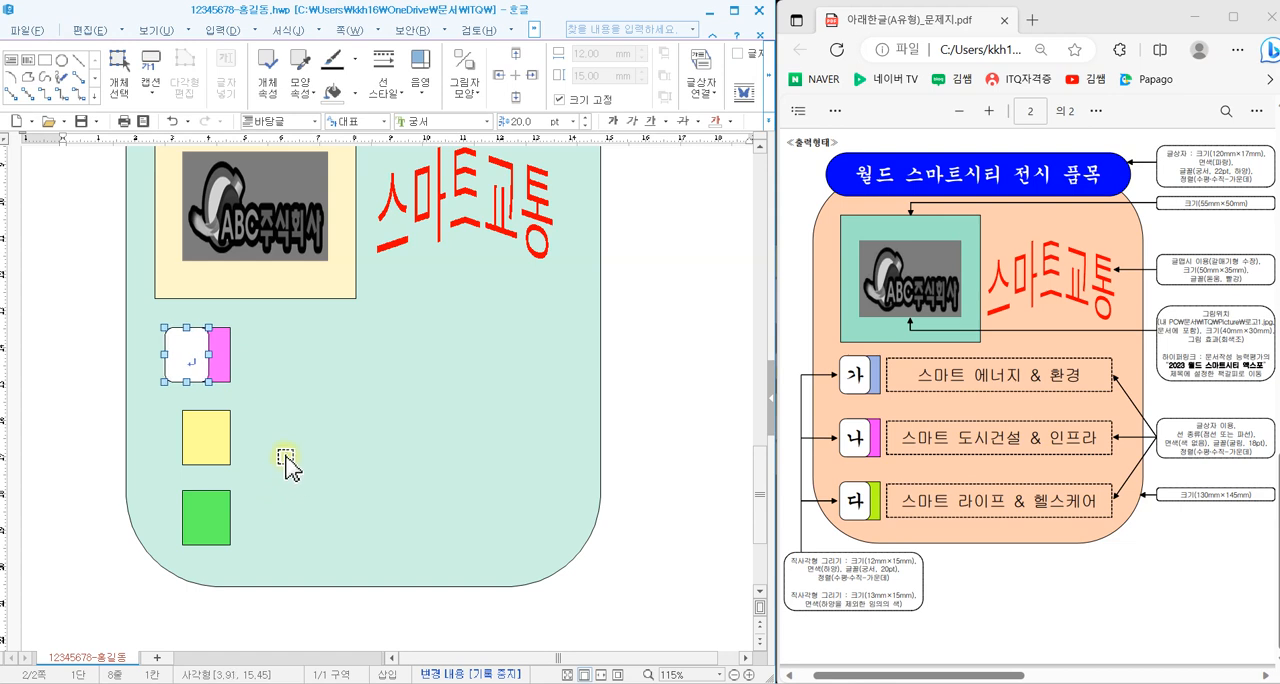
left_click_drag(192, 370, 196, 532)
- Label the three white rounded rectangles 가, 나 and 다 from the pink one down to the green one
left_click(187, 360)
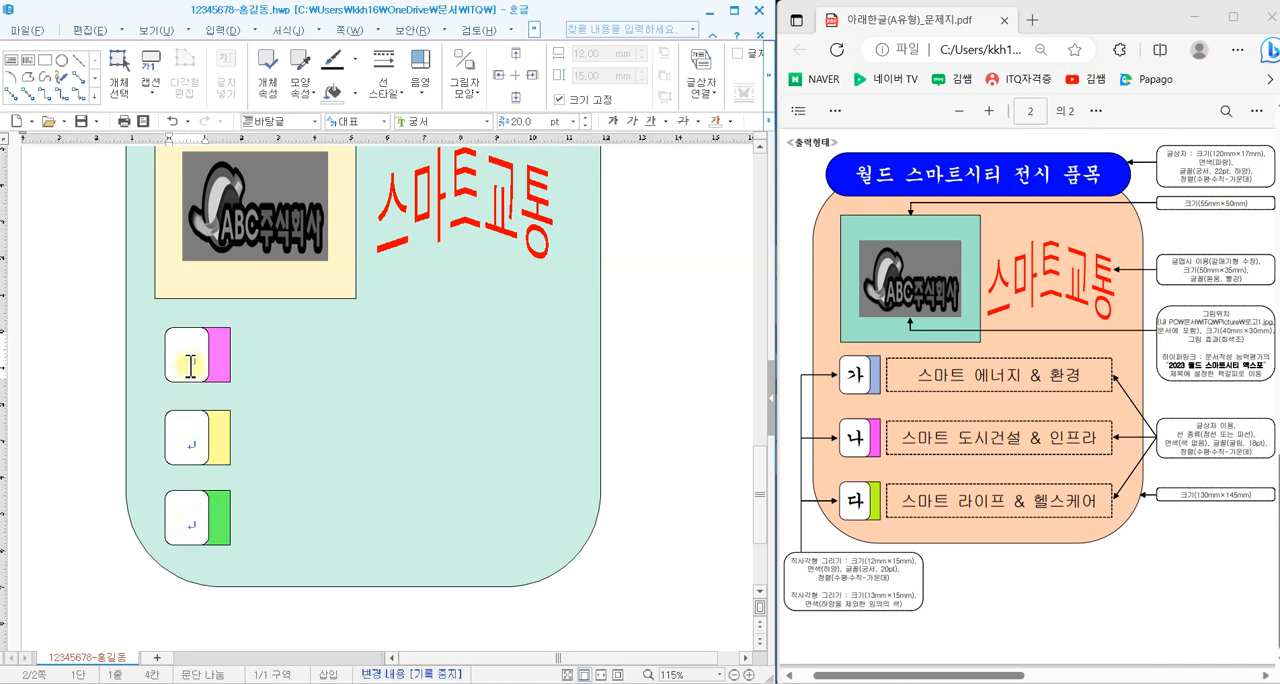
type("ㄱ")
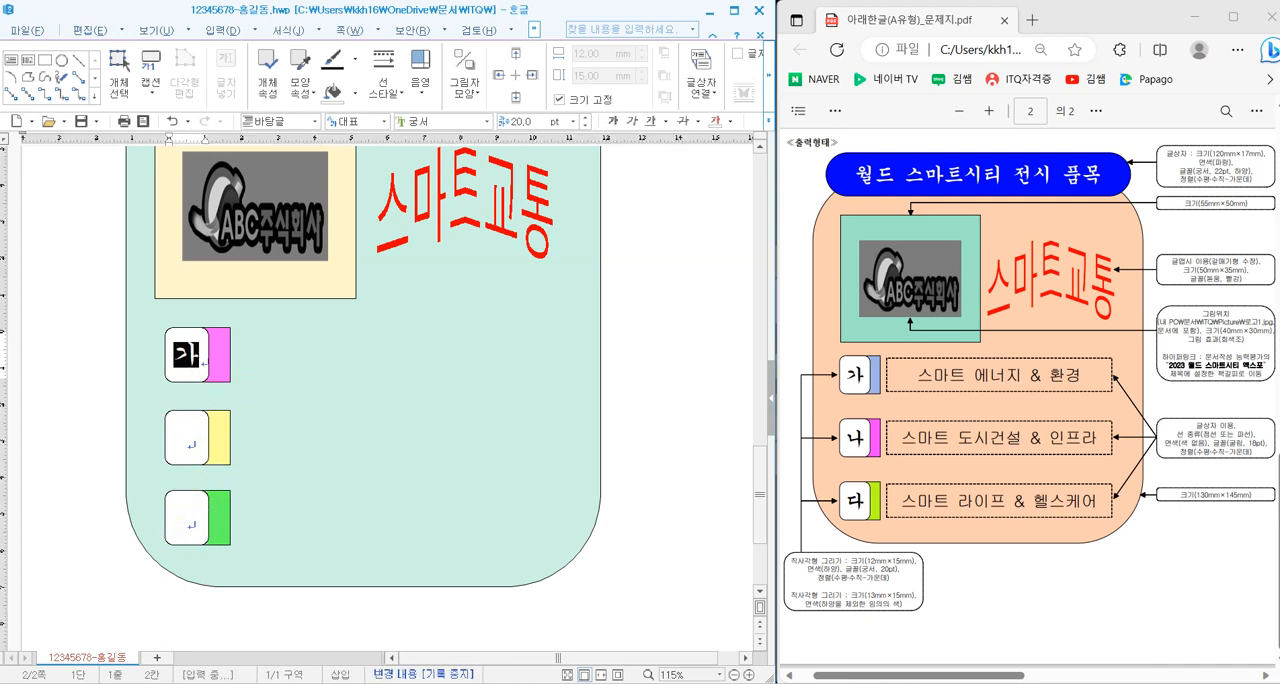
left_click(186, 441)
type("나")
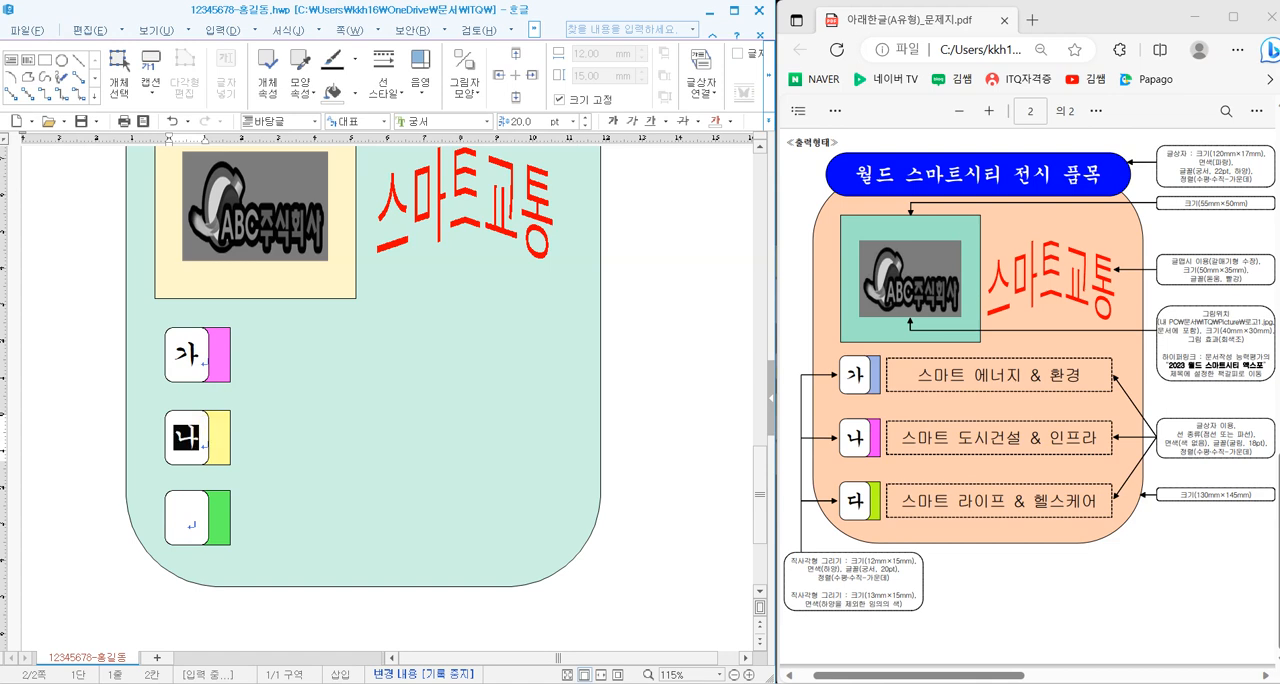
left_click(186, 516)
type("다")
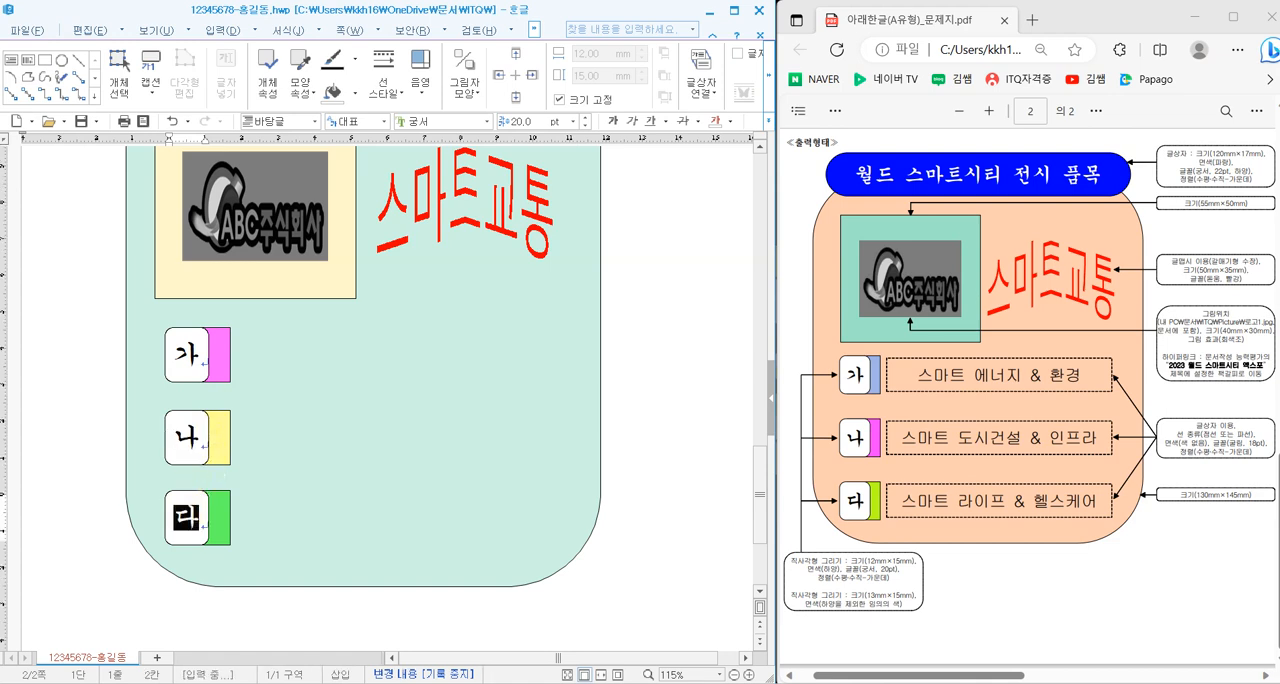
left_click(663, 440)
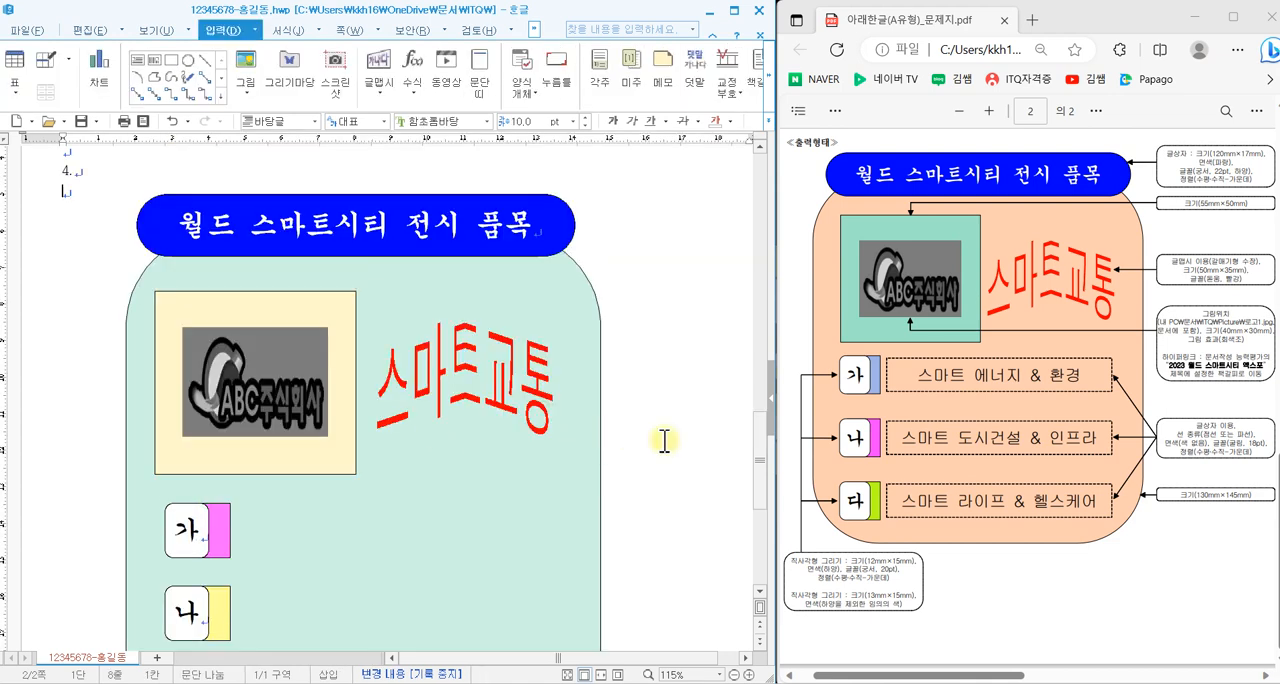
- Draw a horizontal text box about 86 × 16 mm beside the 가 label inside the teal shape
scroll(664, 440, "down", 3)
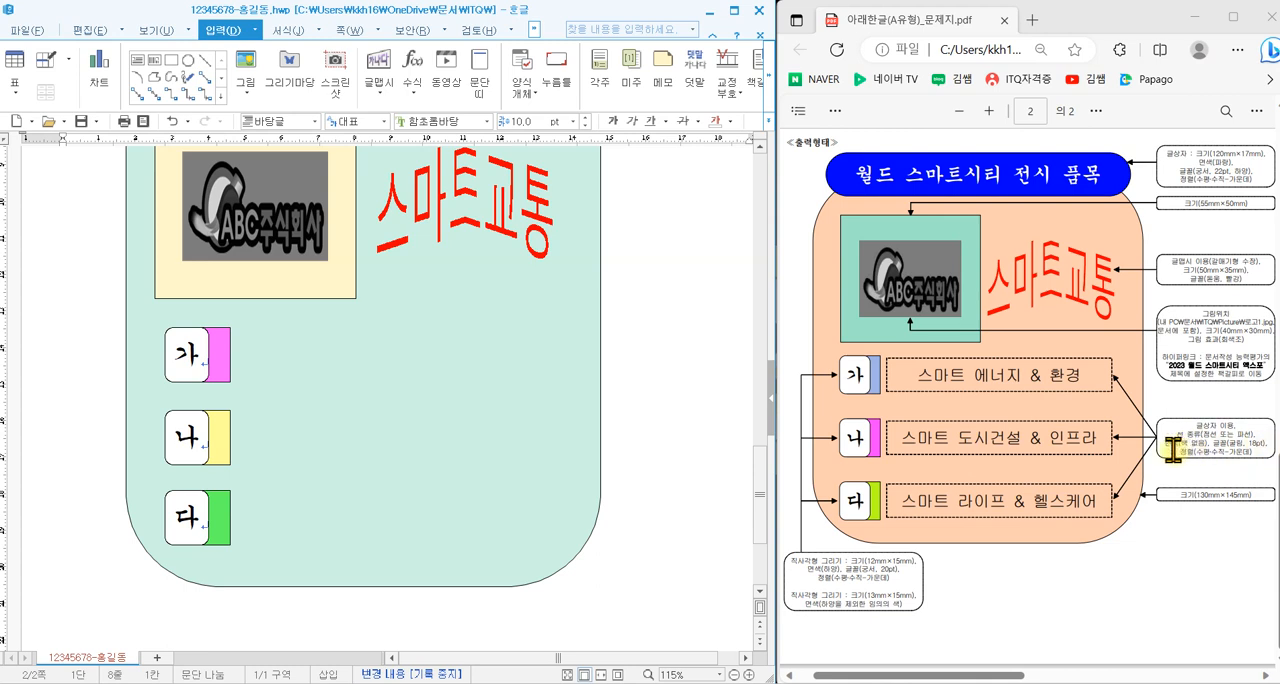
left_click(141, 60)
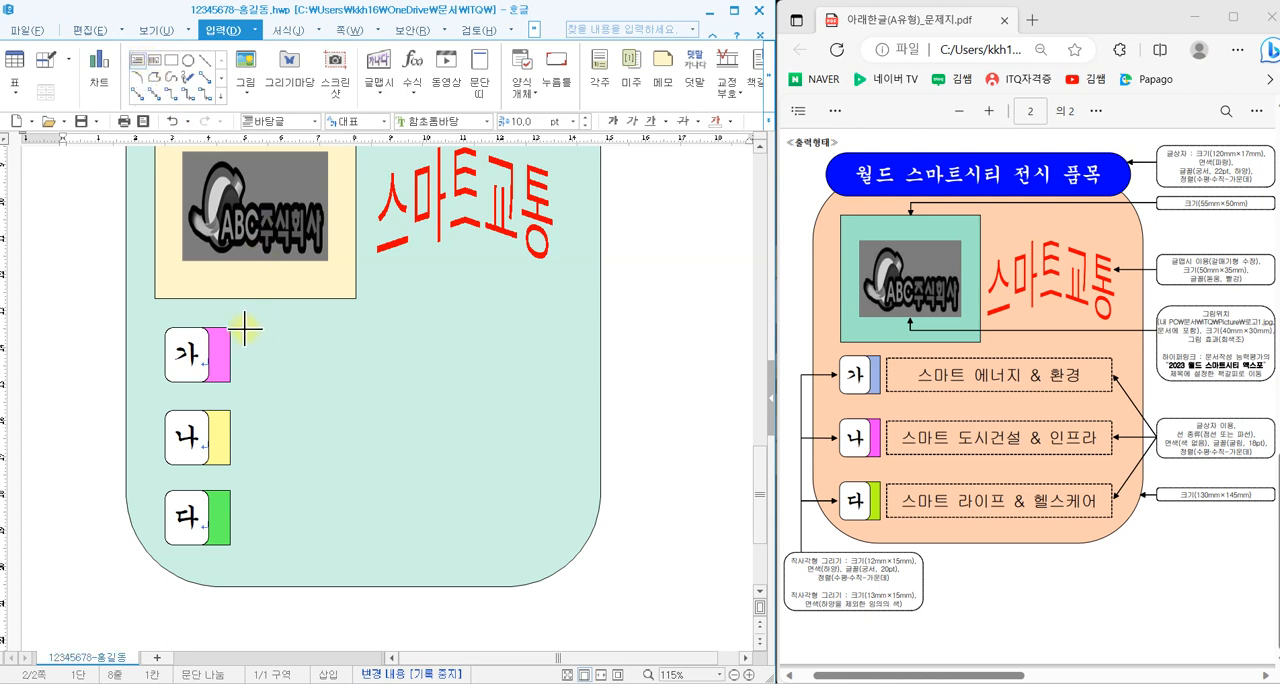
left_click_drag(242, 326, 542, 380)
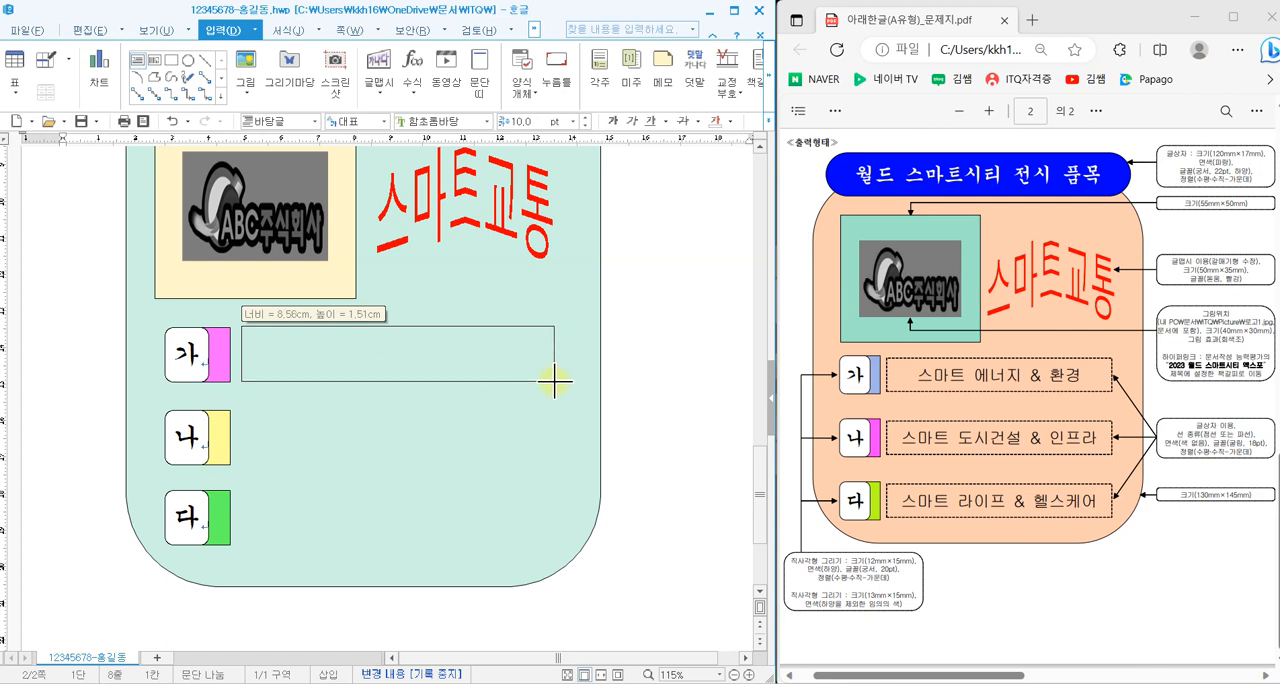
left_click_drag(554, 381, 556, 383)
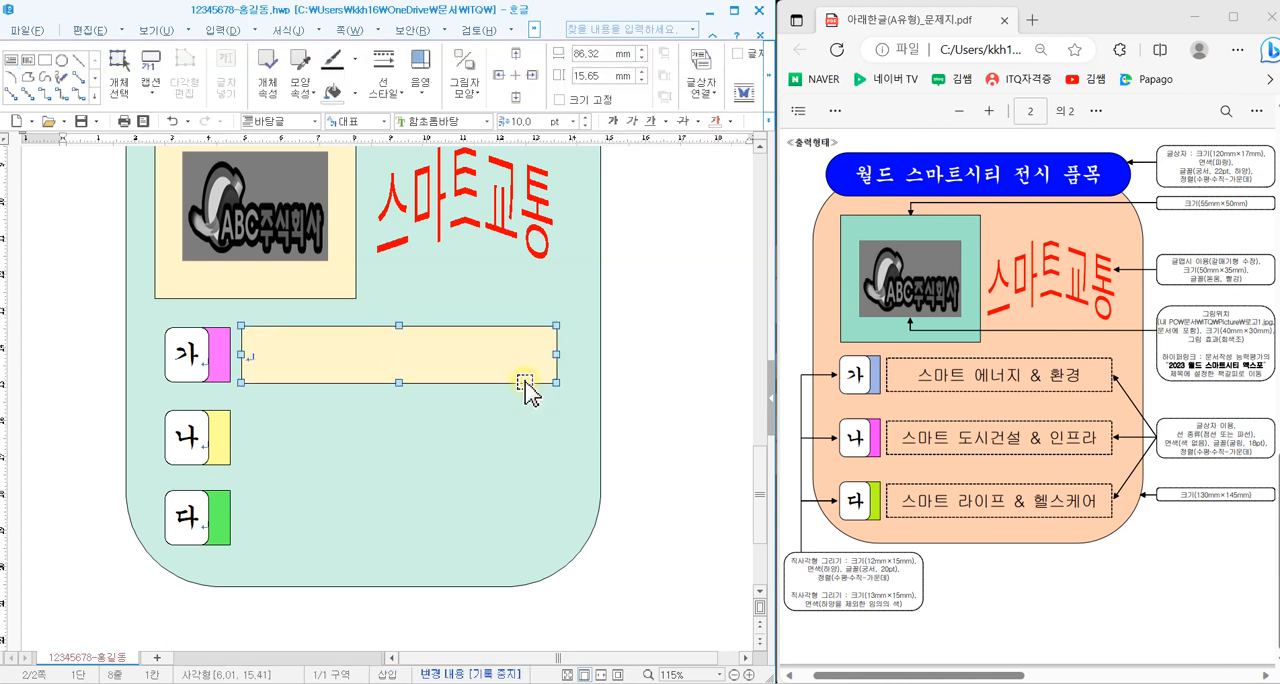
- Give the text box beside 가 a dashed outline and no fill colour
double_click(525, 381)
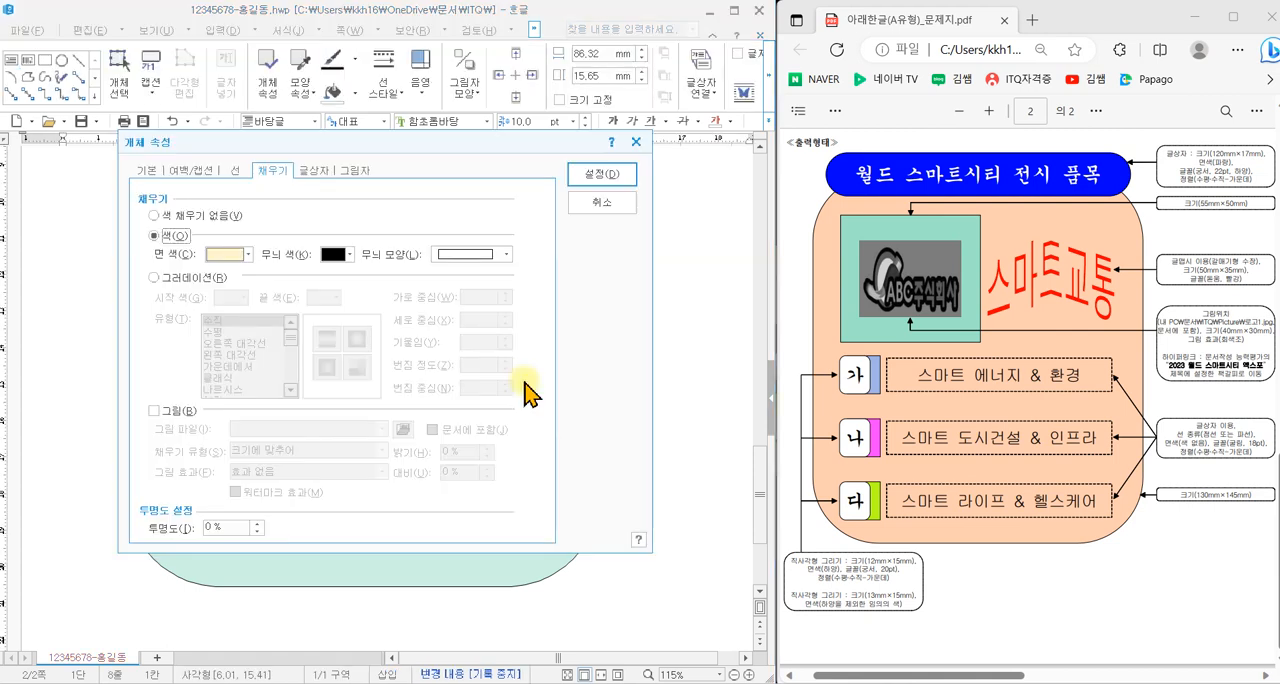
left_click(235, 172)
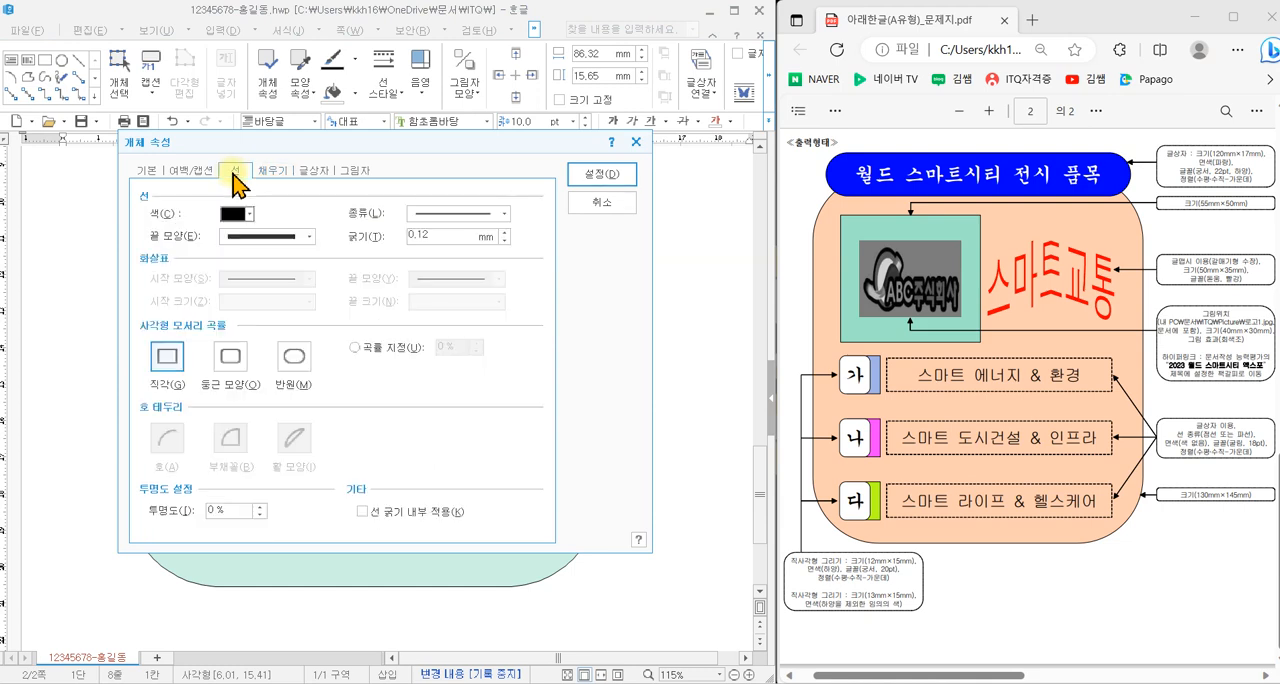
left_click(430, 213)
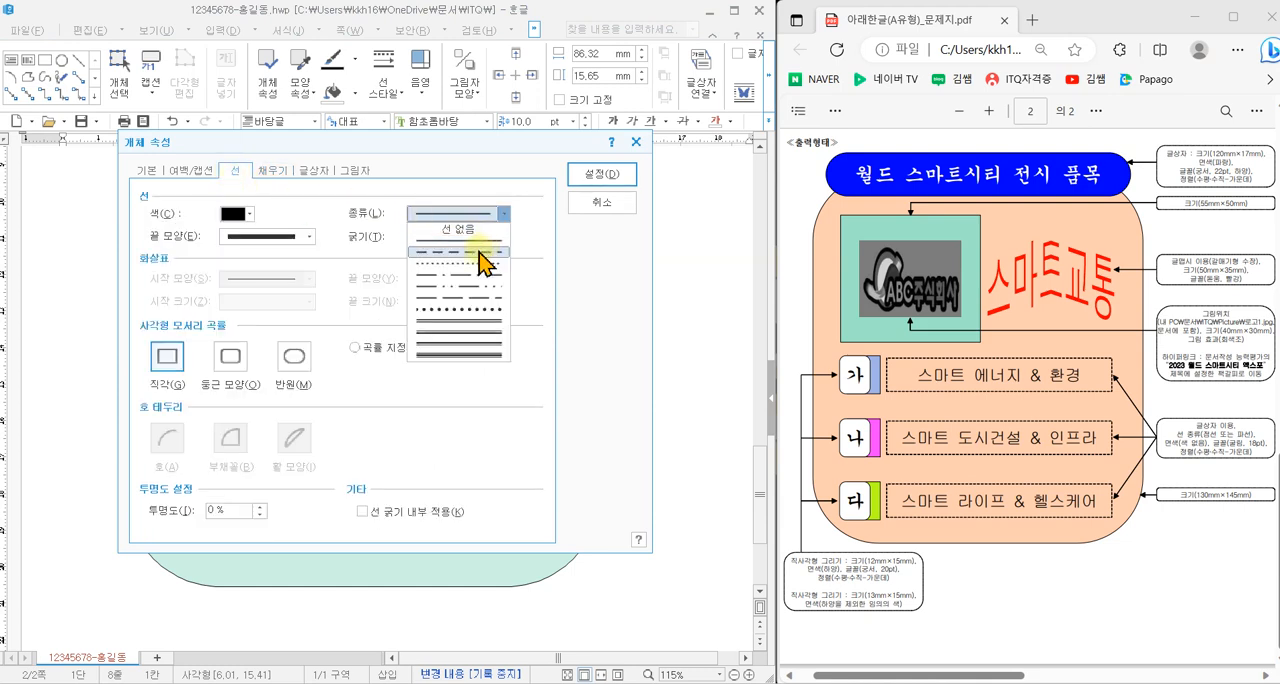
left_click(484, 262)
left_click(468, 218)
left_click(483, 253)
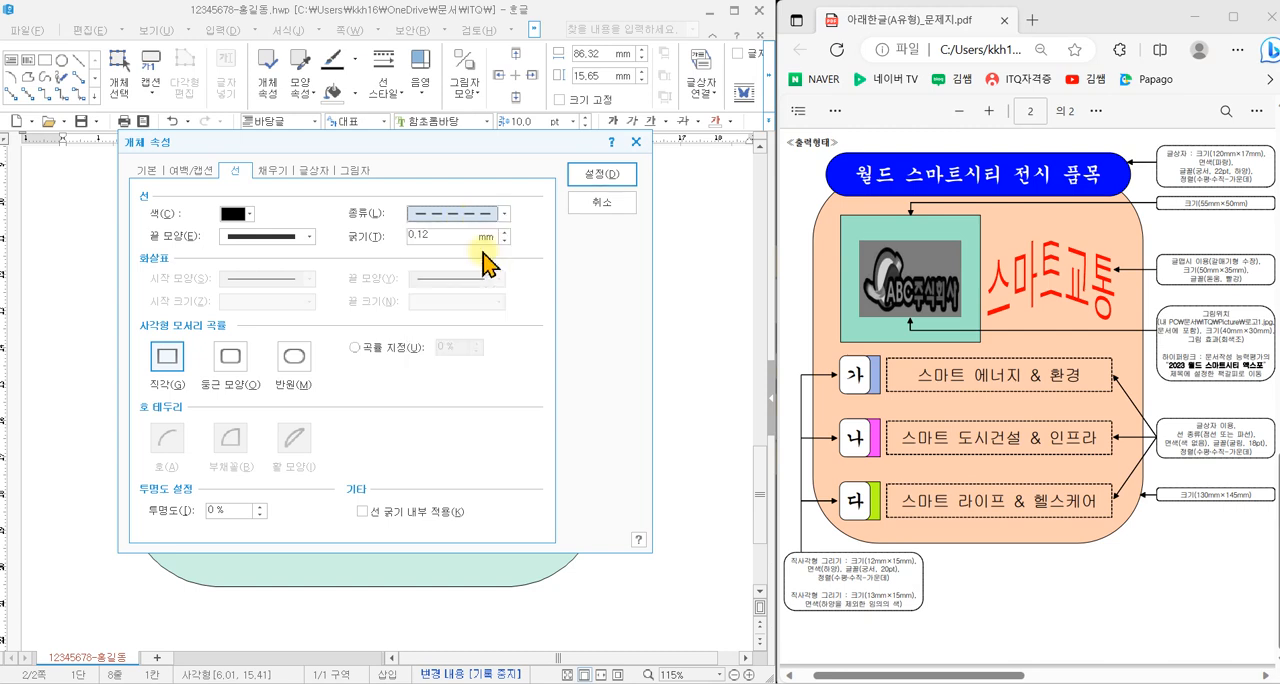
left_click(262, 171)
left_click(211, 218)
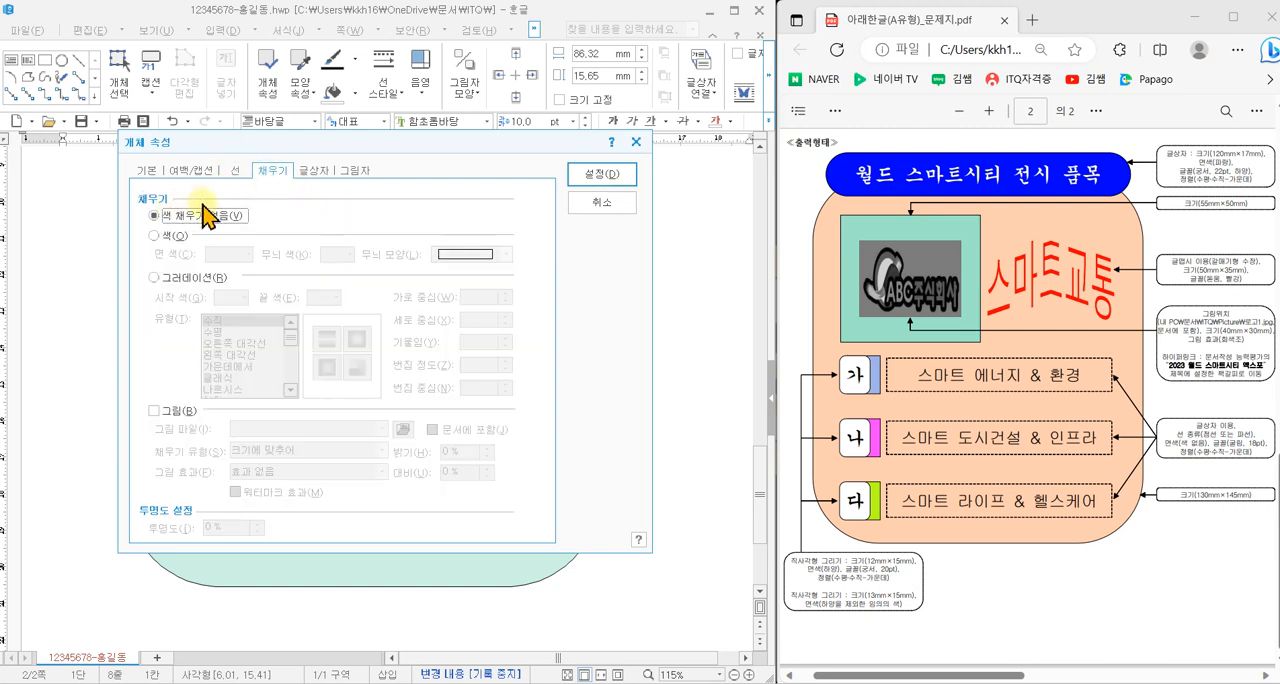
left_click(600, 173)
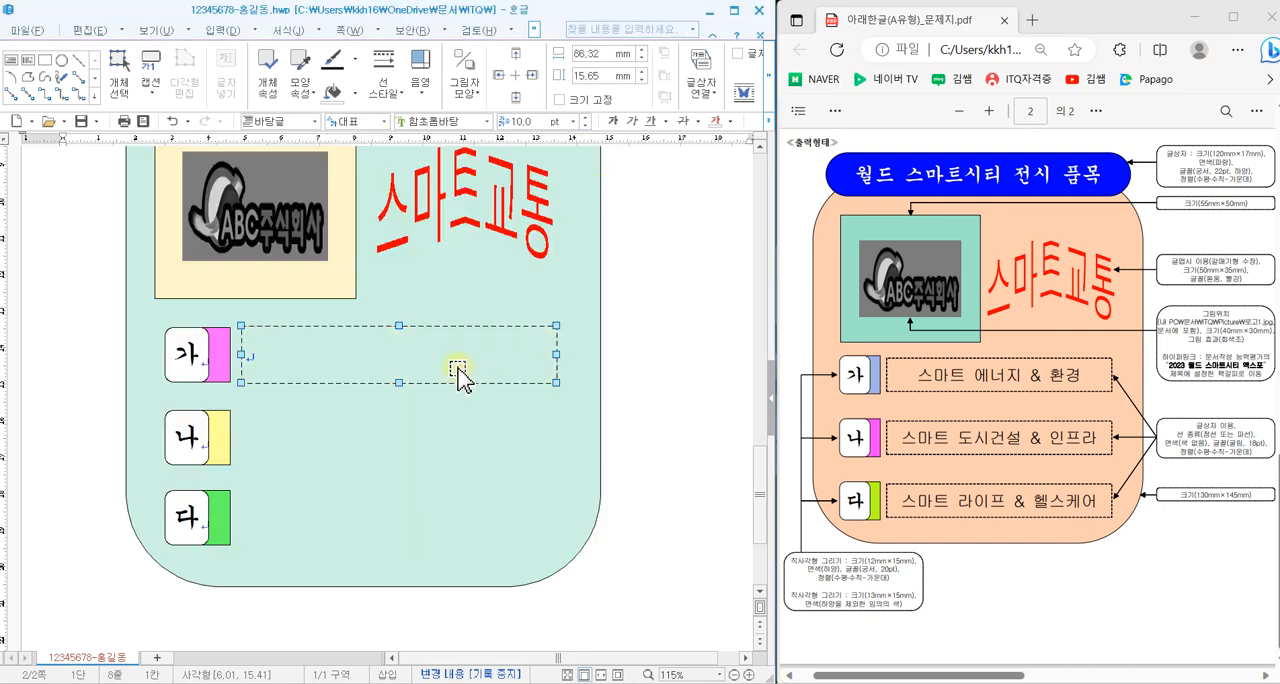
- Set the dashed text box's font to 굴림, 18 pt, with centre alignment
left_click(488, 121)
left_click_drag(594, 277, 588, 152)
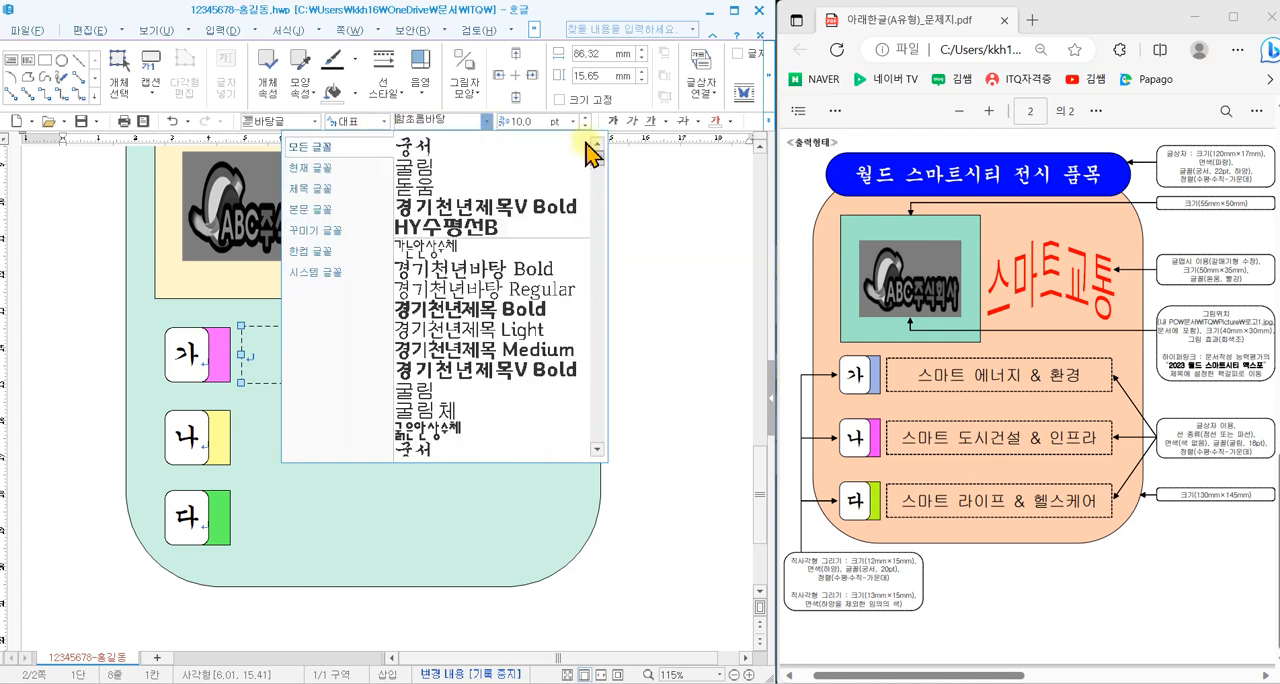
left_click(500, 168)
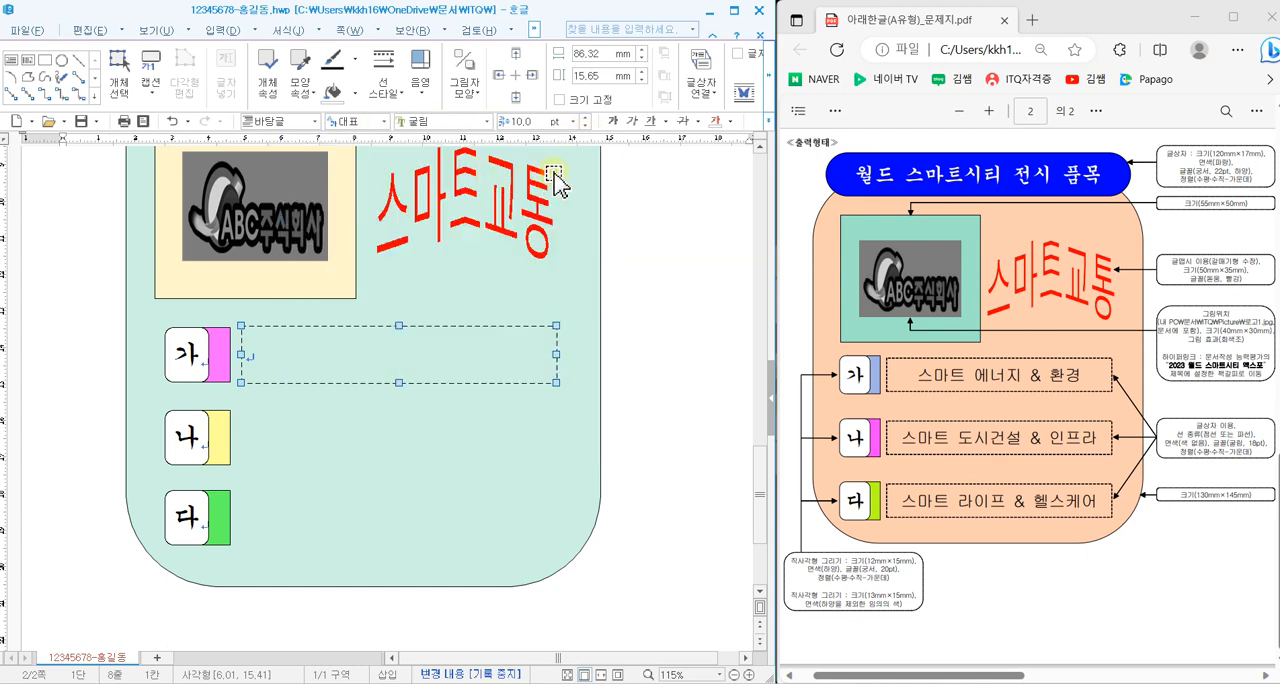
left_click(573, 122)
left_click(518, 263)
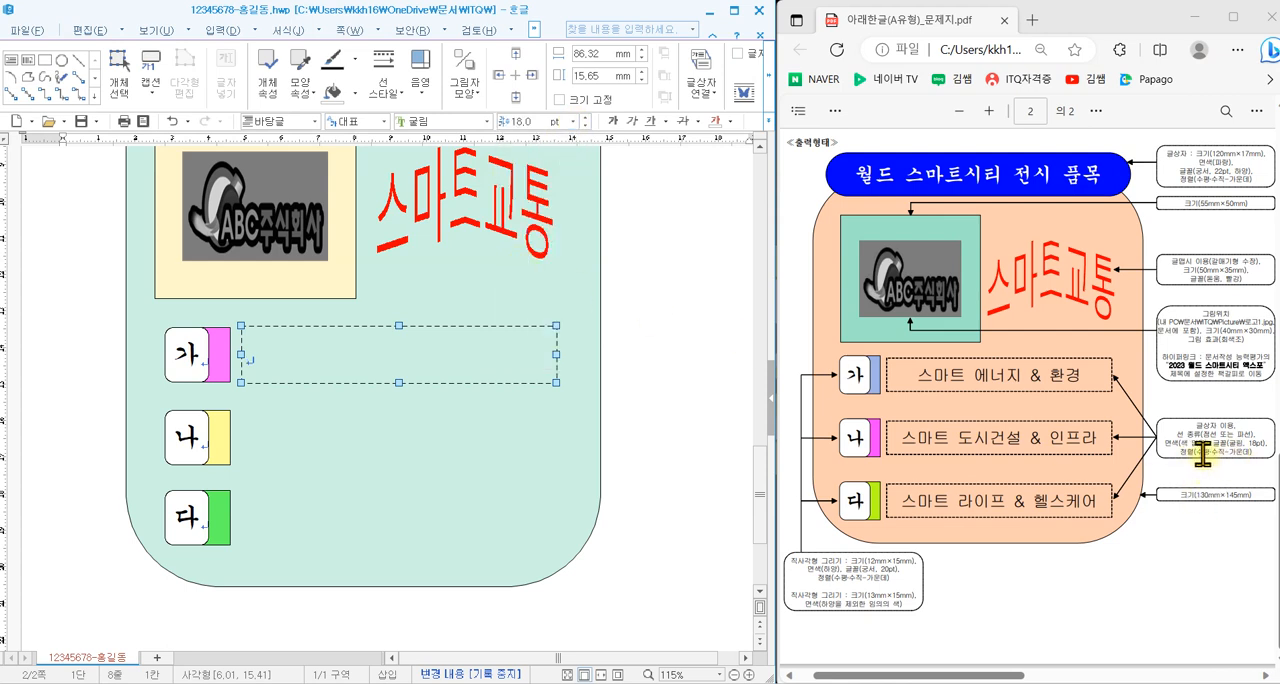
left_click(768, 121)
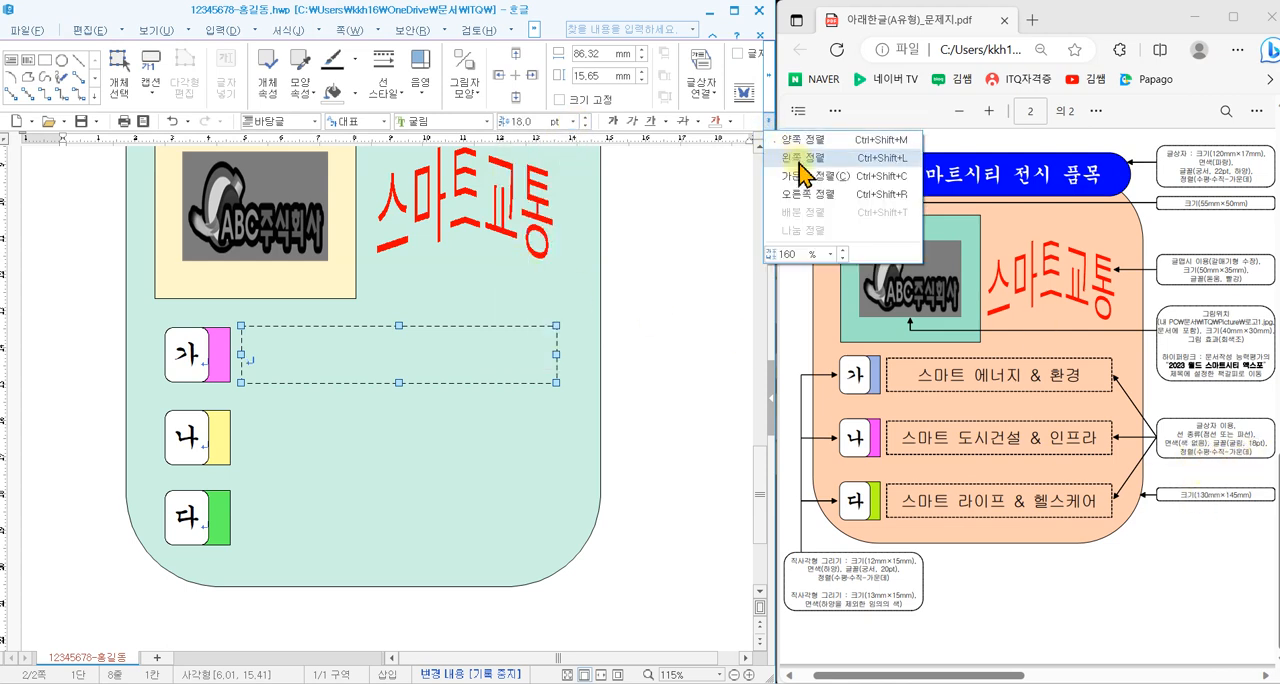
left_click(804, 177)
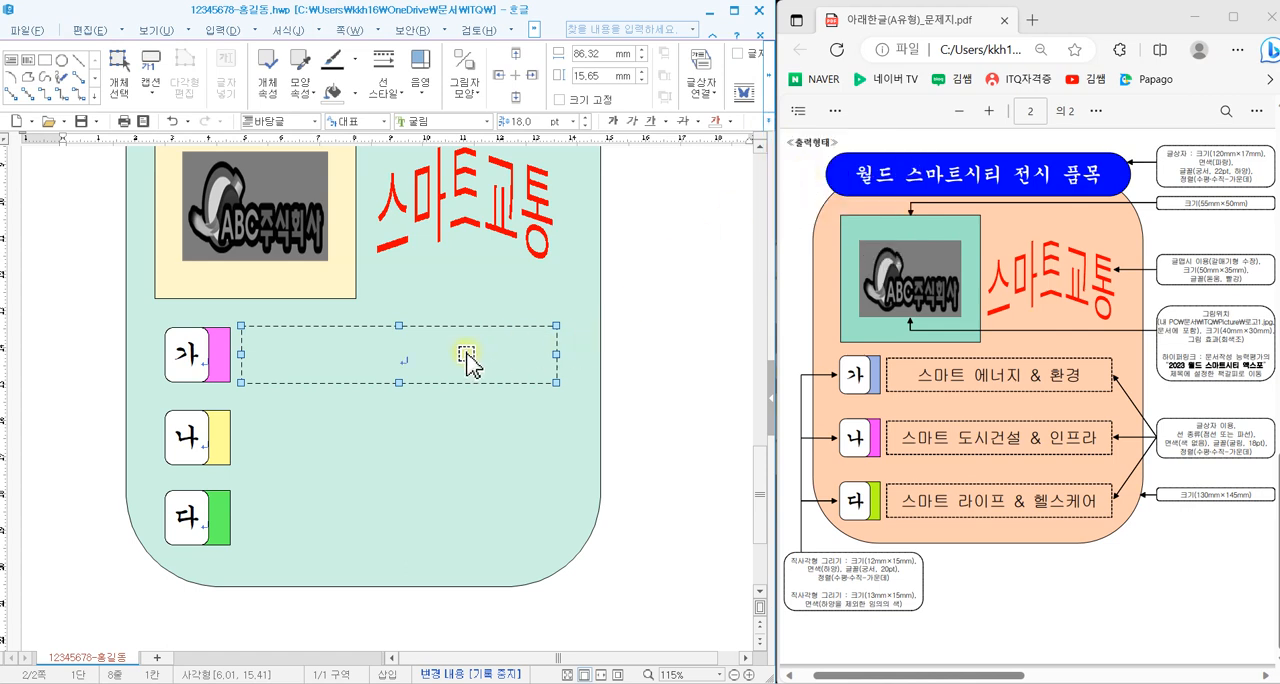
- Copy the dashed text box beside 가 straight down to sit beside the 나 and 다 labels
left_click_drag(468, 366, 469, 449)
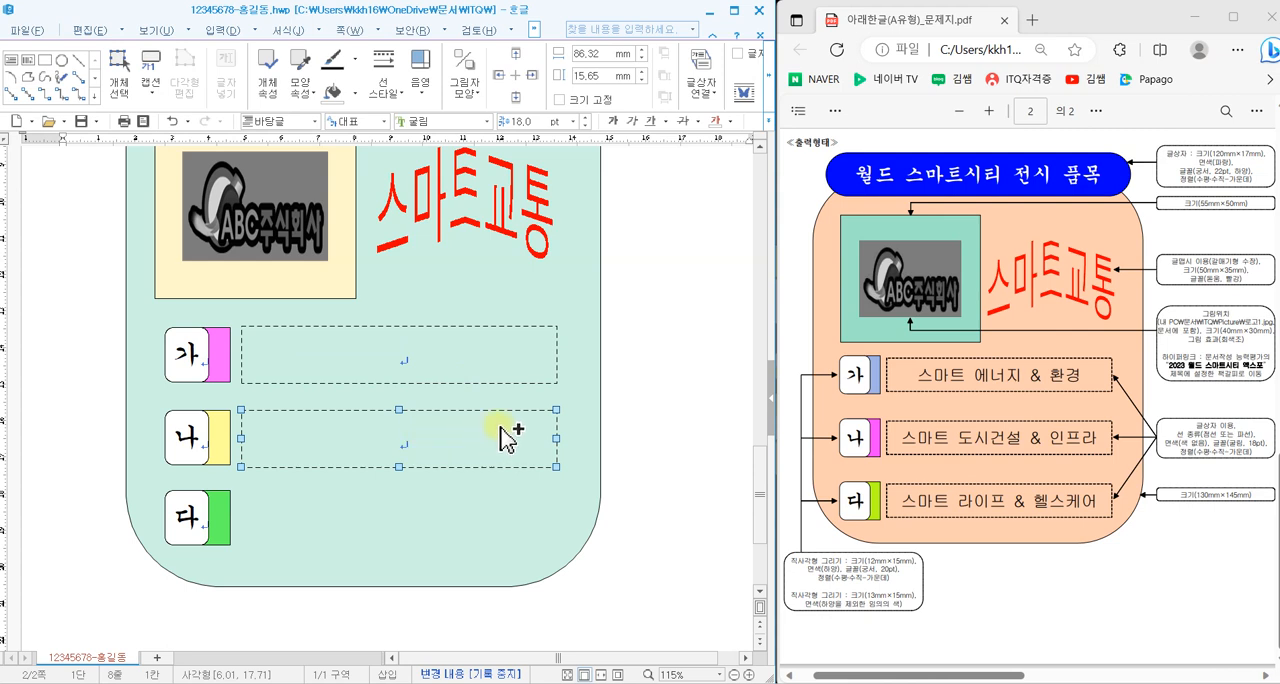
left_click_drag(420, 440, 400, 525)
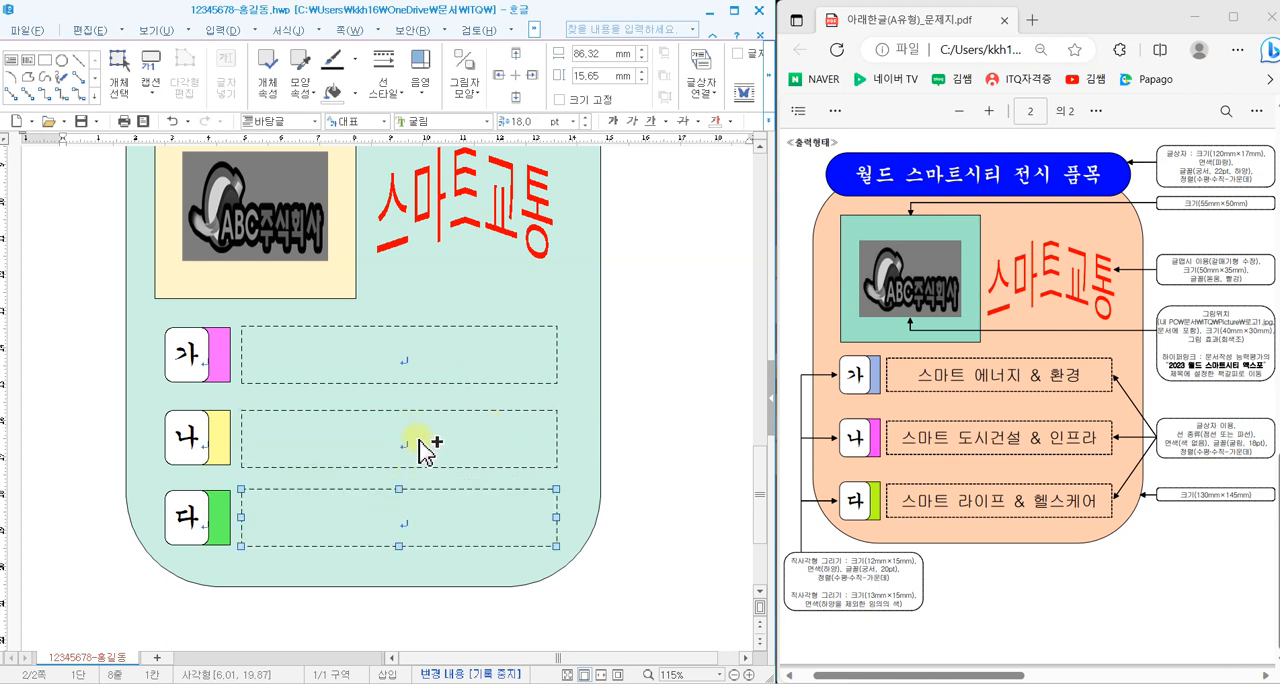
- Fill the dashed text boxes beside 가, 나 and 다 with 스마트 에너지 & 환경, 스마트 도시건설 & 인프라 and 스마트 라이프 & 헬스케어
left_click(405, 358)
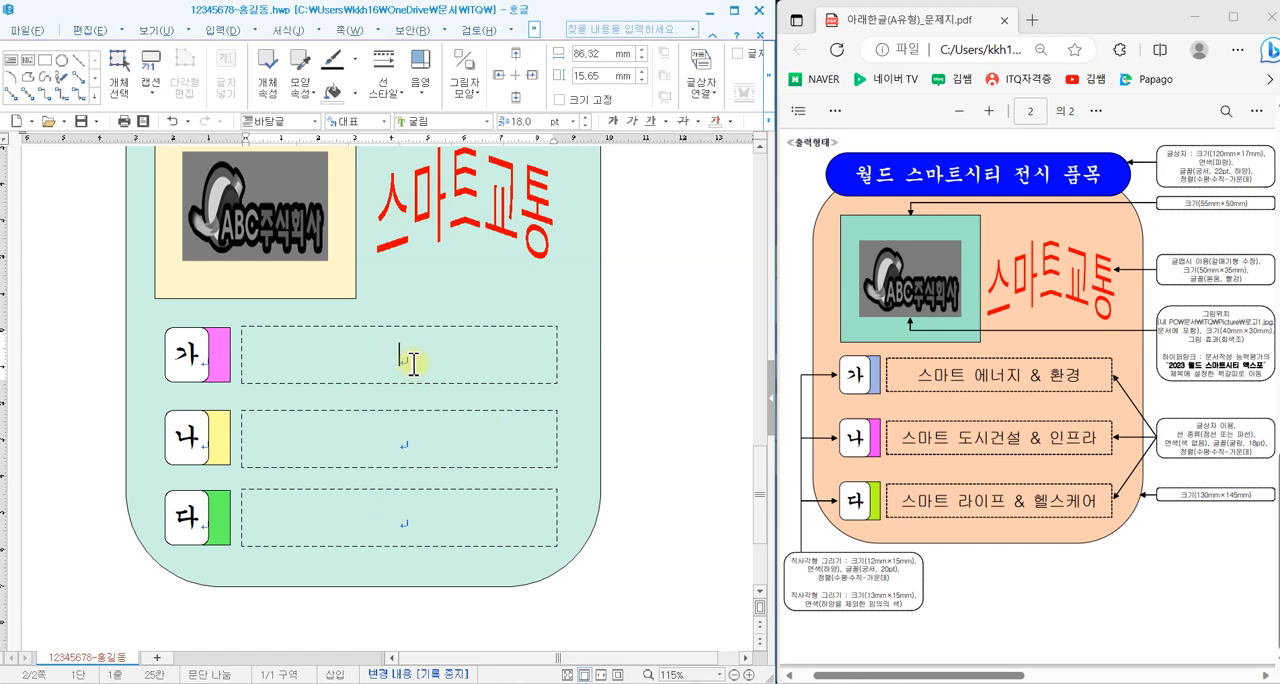
type("스마트 에넞")
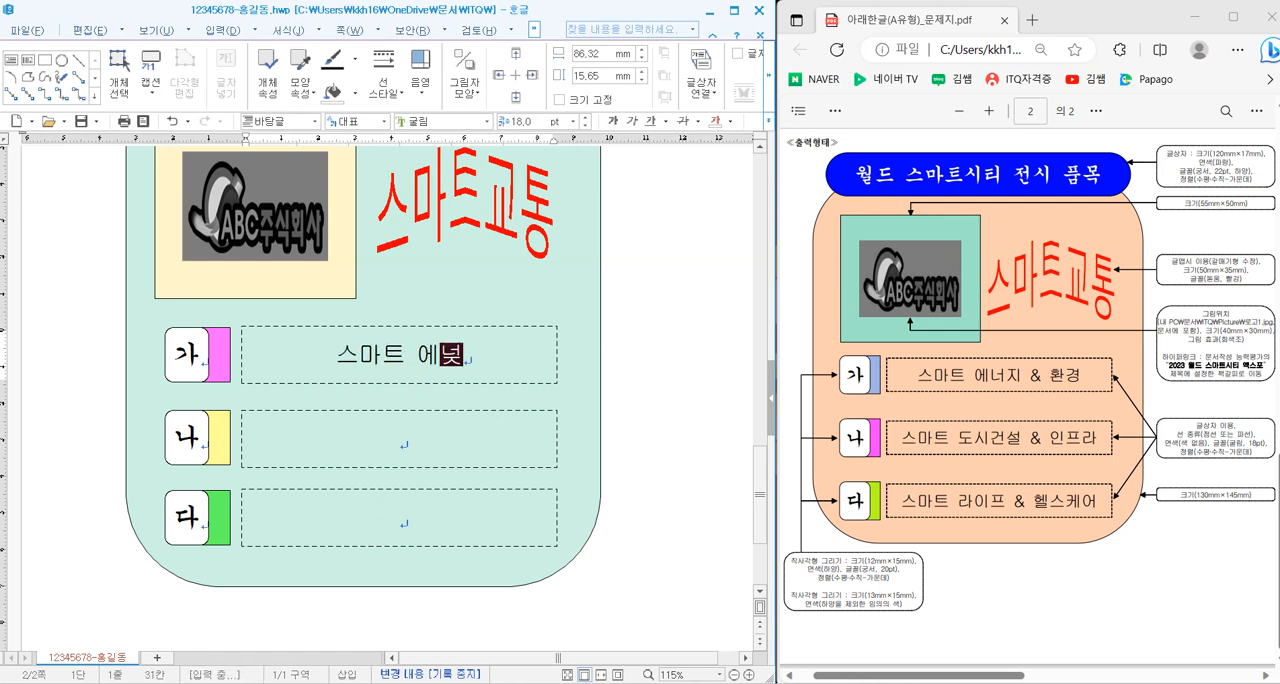
type("지 & 환경")
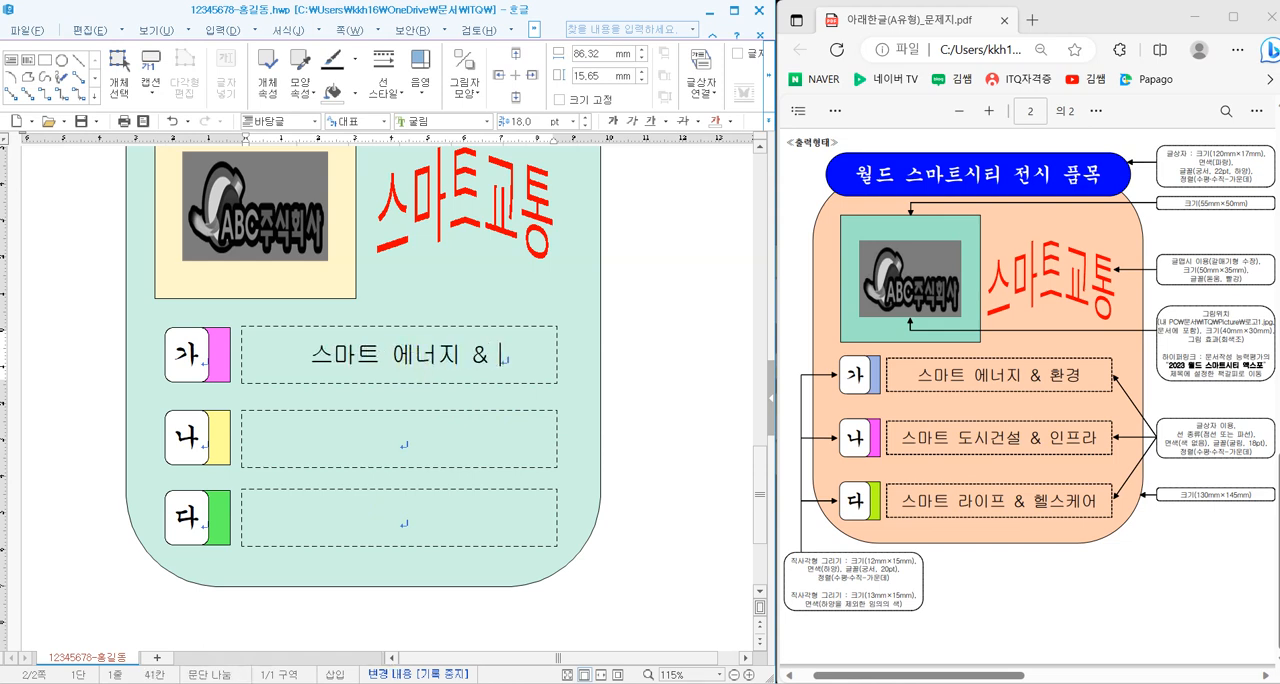
left_click(421, 437)
type("스마트")
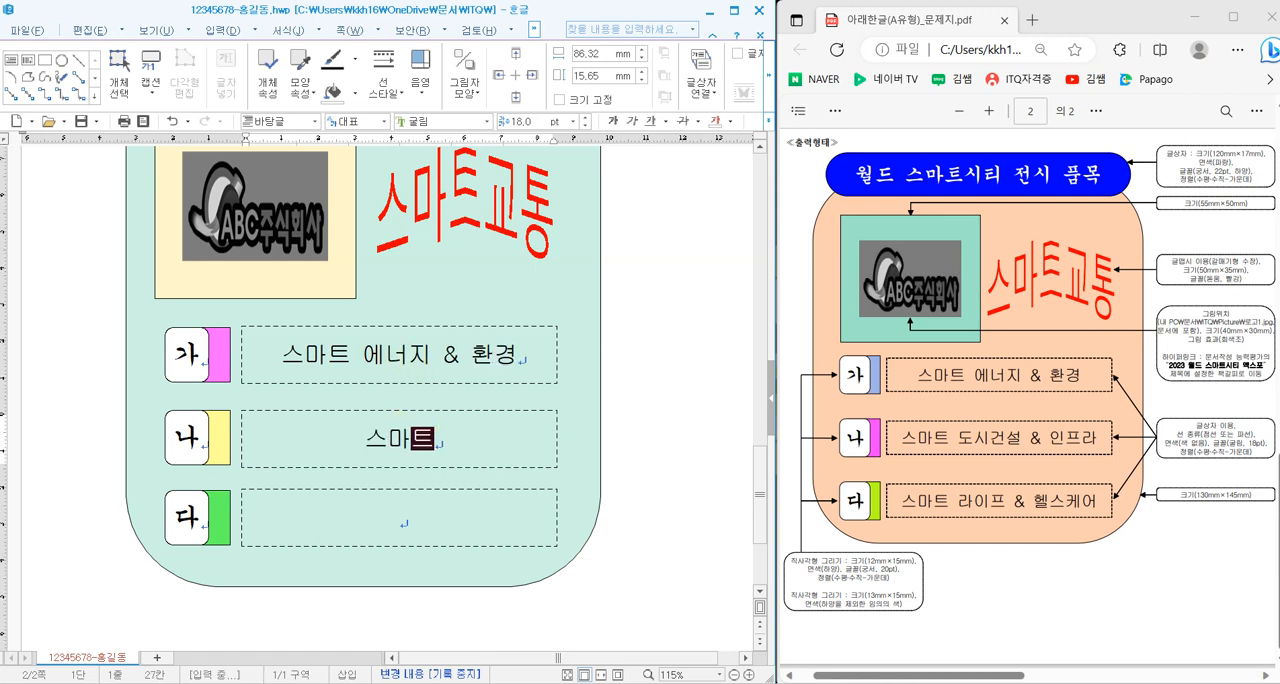
type(" 도시건설 ")
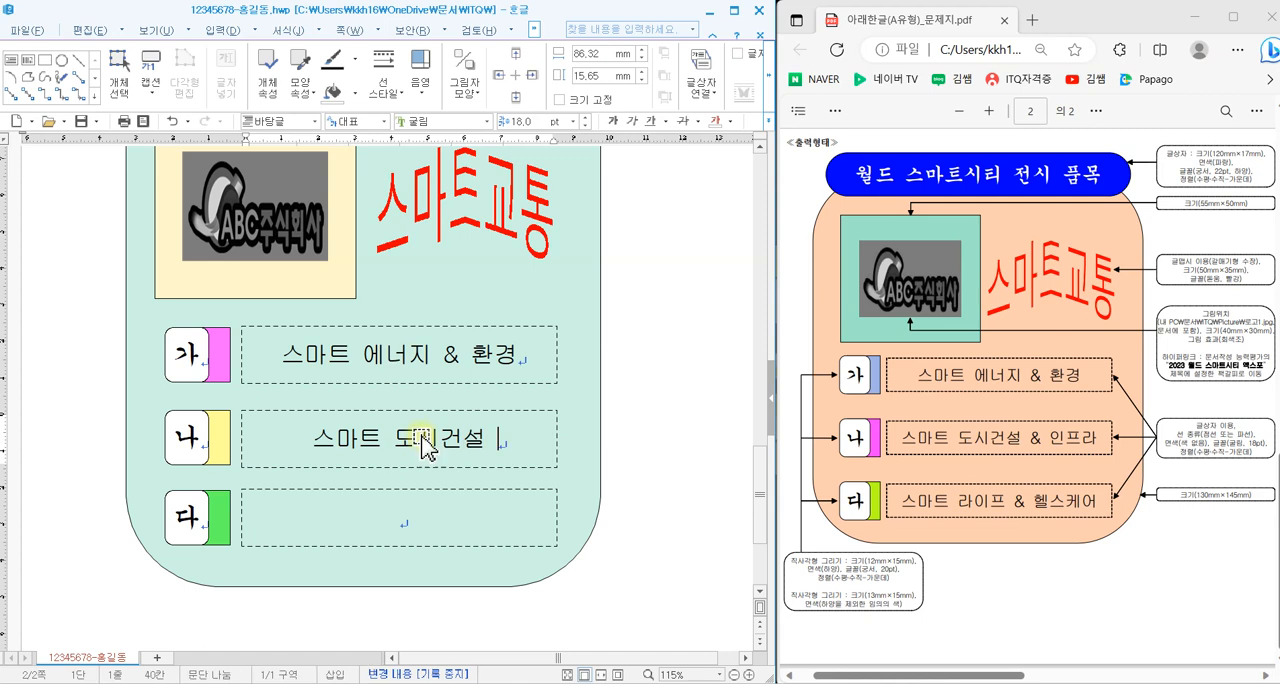
type("& 인프라")
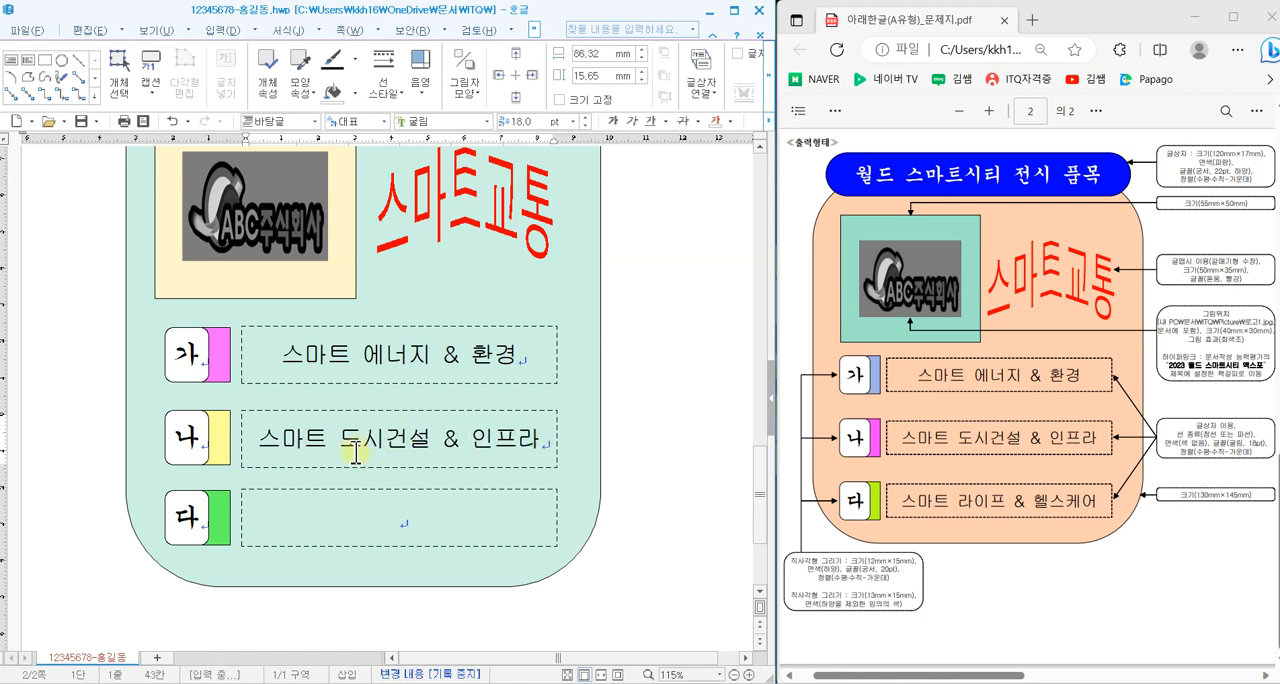
left_click(420, 508)
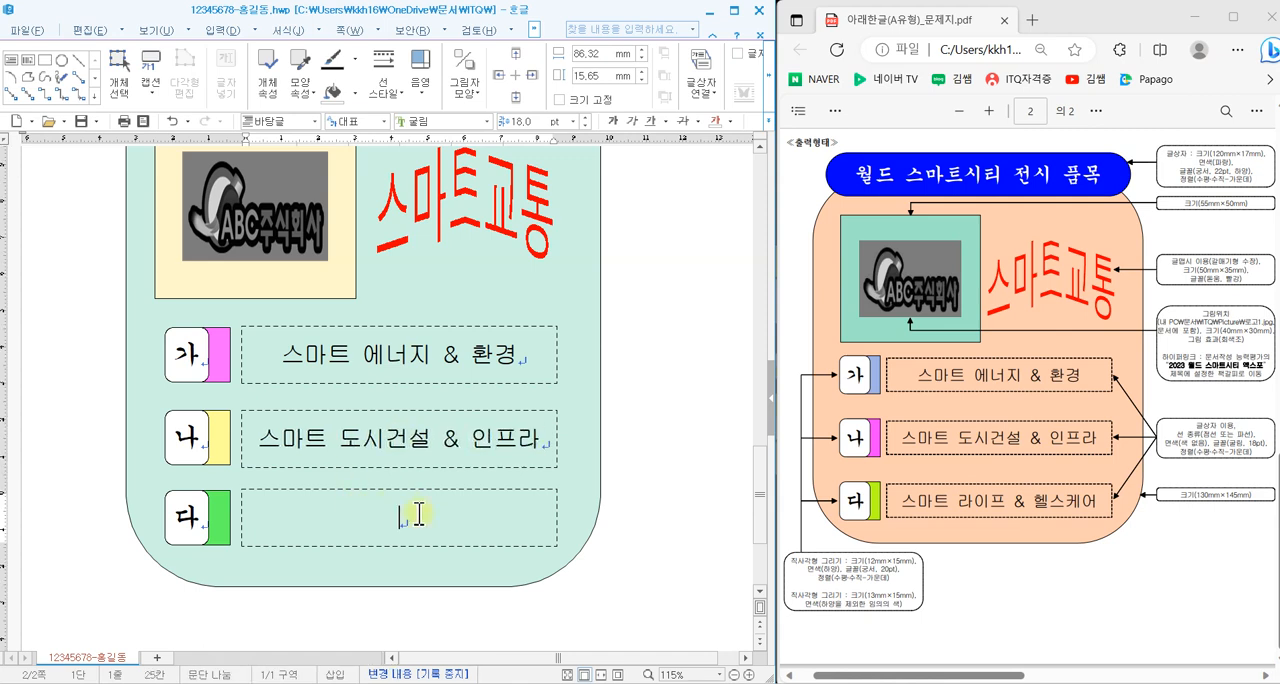
type("스맡")
type("트 라이")
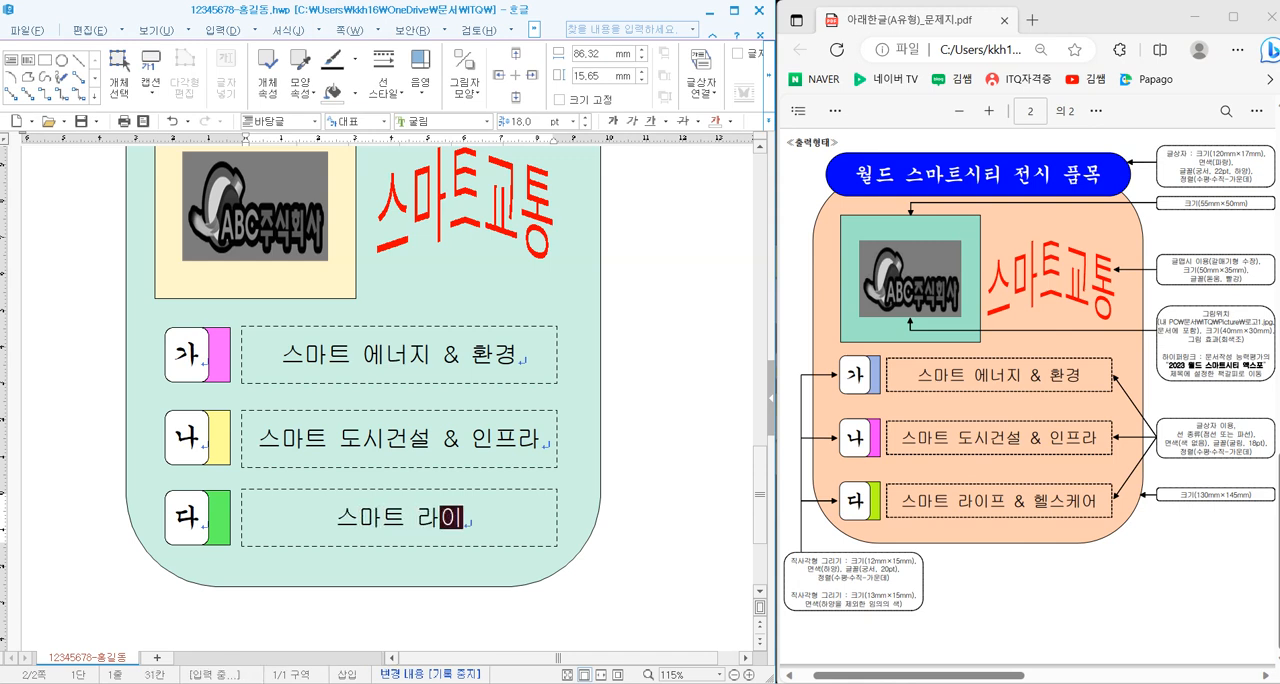
type("프 & ")
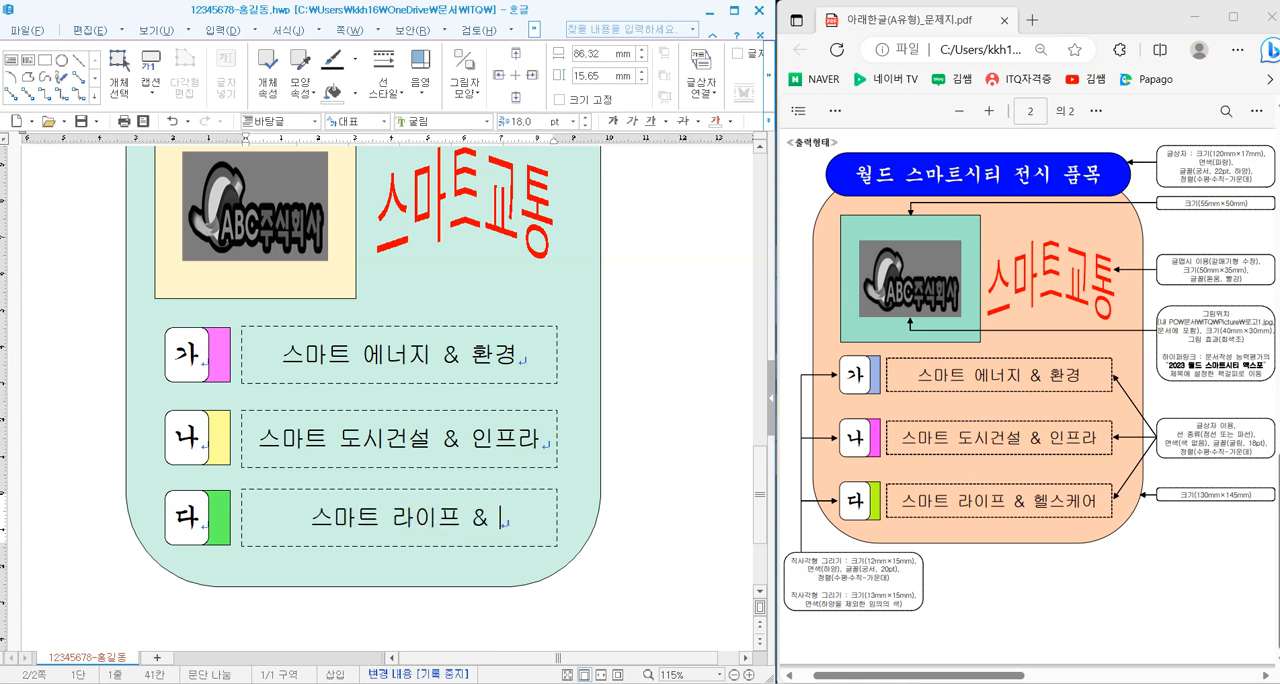
type("헬스케어")
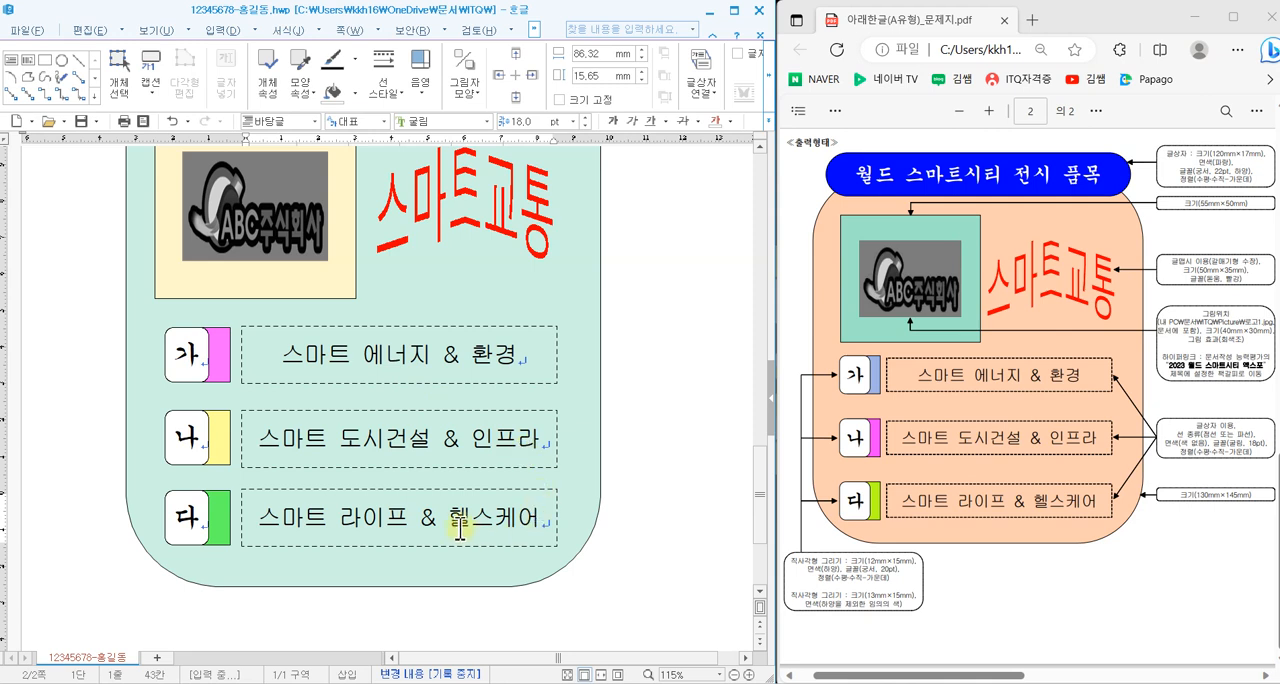
- Widen the three dashed text boxes together to about 90 mm
left_click(470, 381)
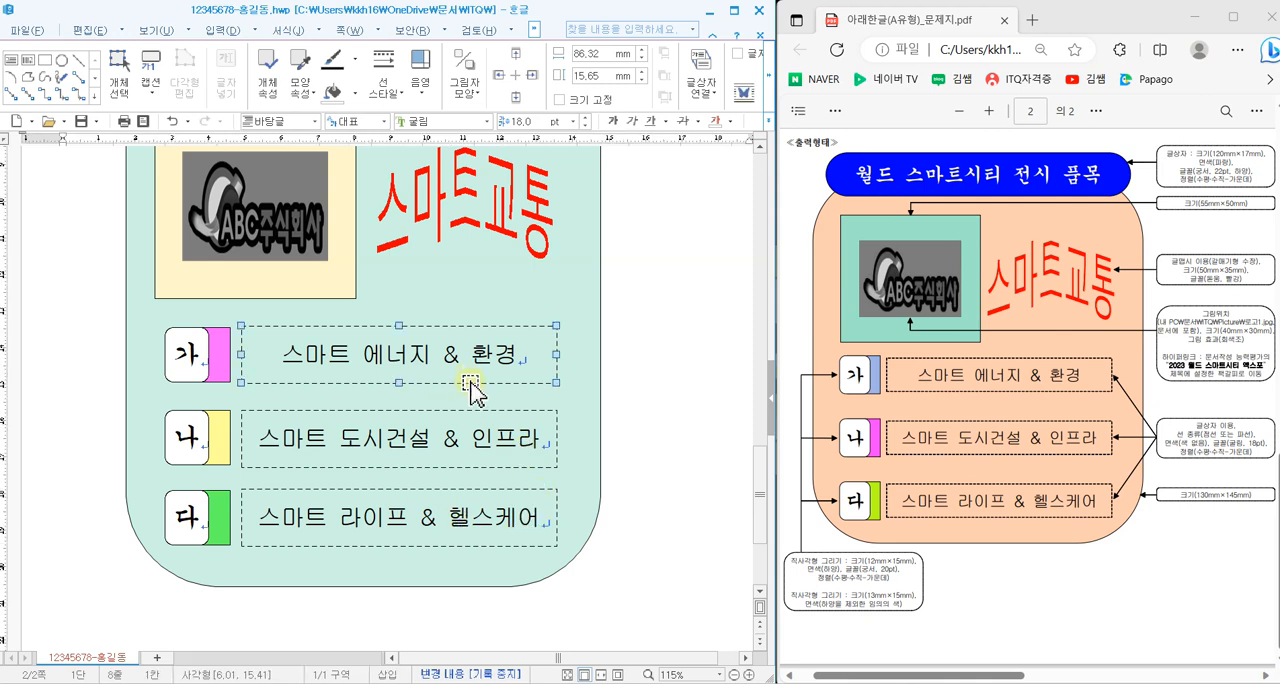
left_click(432, 442, "shift")
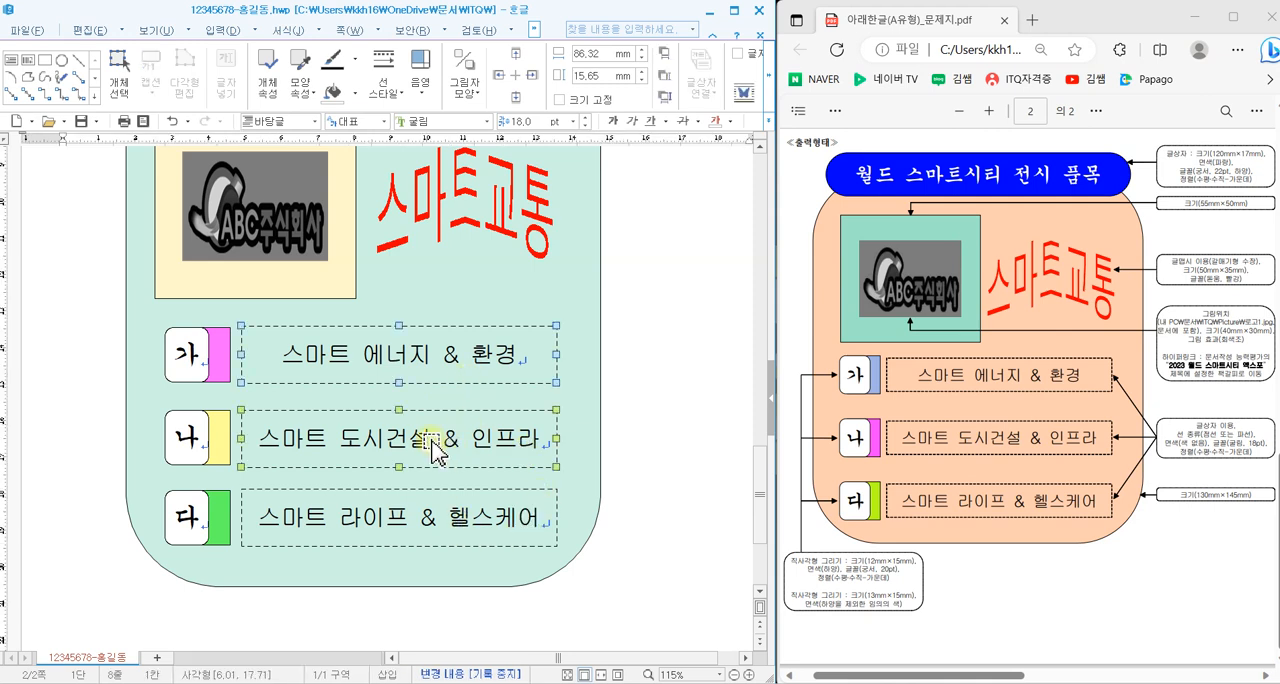
left_click(430, 515, "shift")
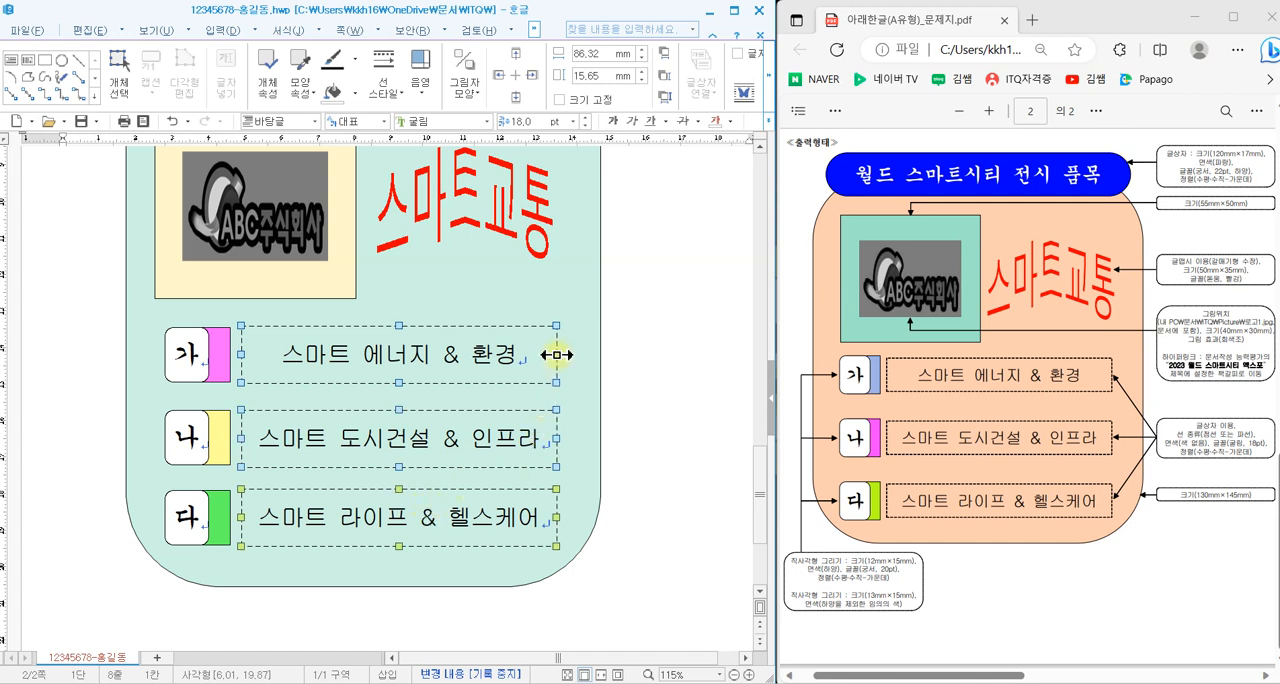
left_click_drag(557, 353, 567, 356)
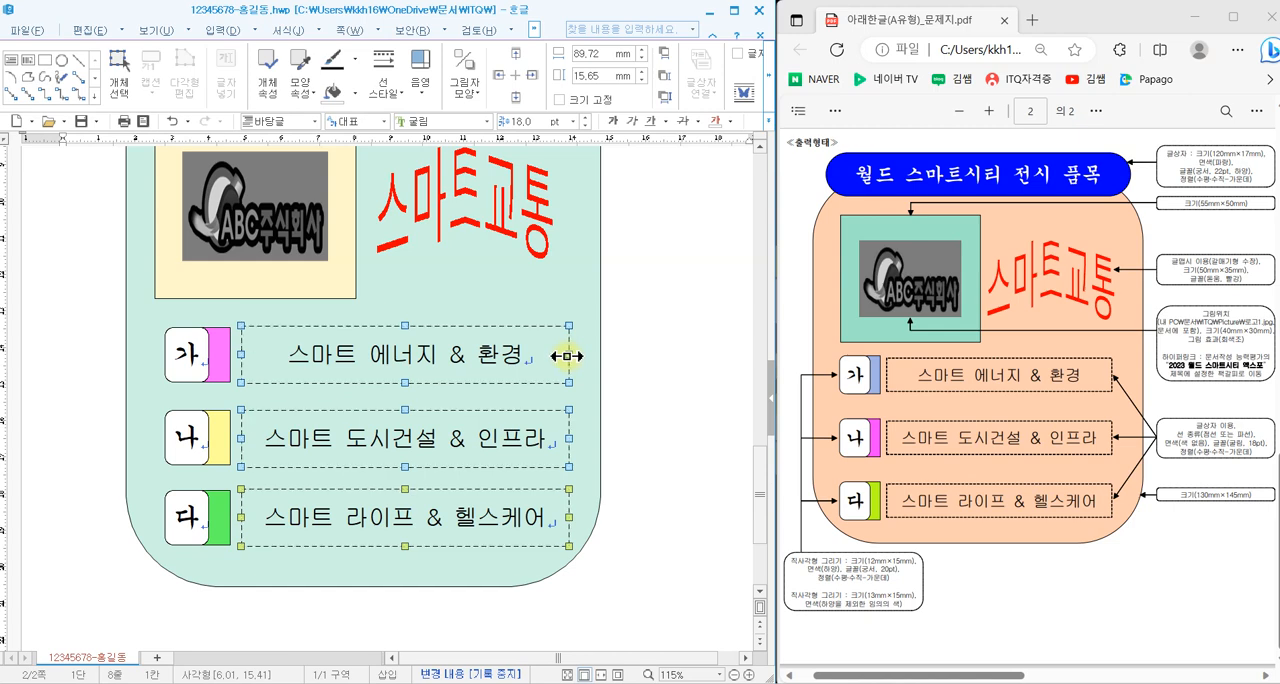
left_click(655, 440)
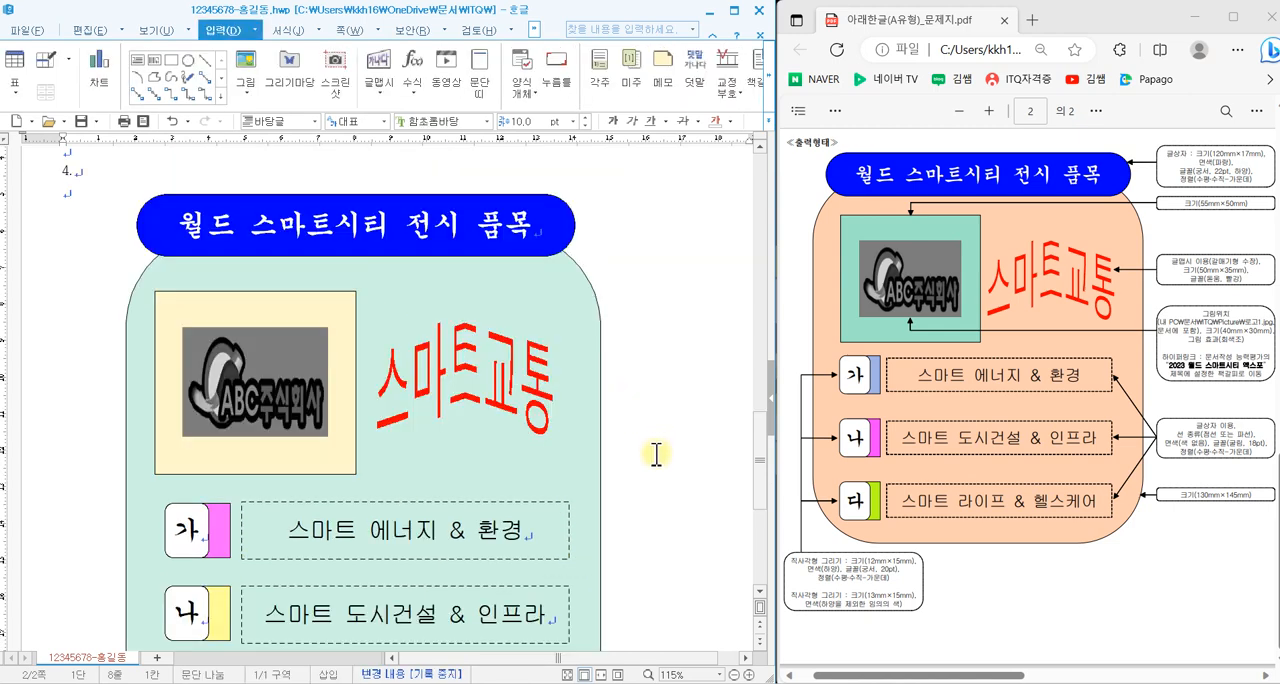
- Insert a page break after question 4's drawing to start page 3
scroll(655, 453, "down", 3)
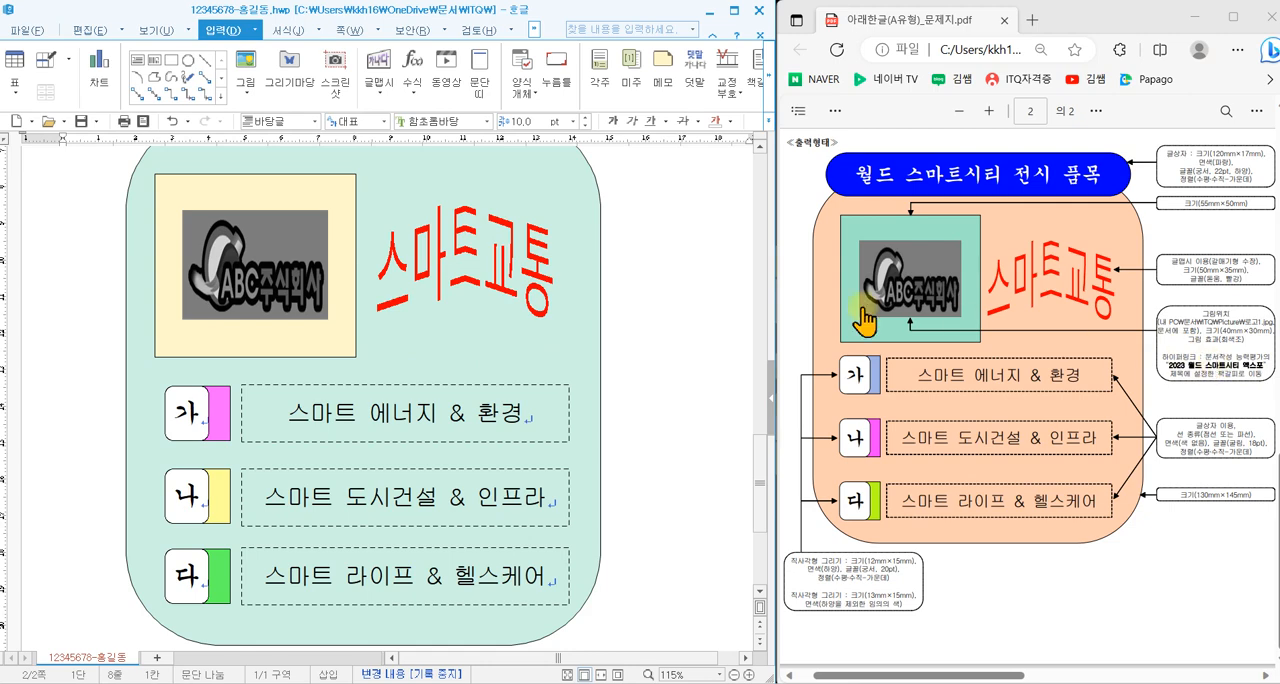
scroll(678, 437, "down", 2)
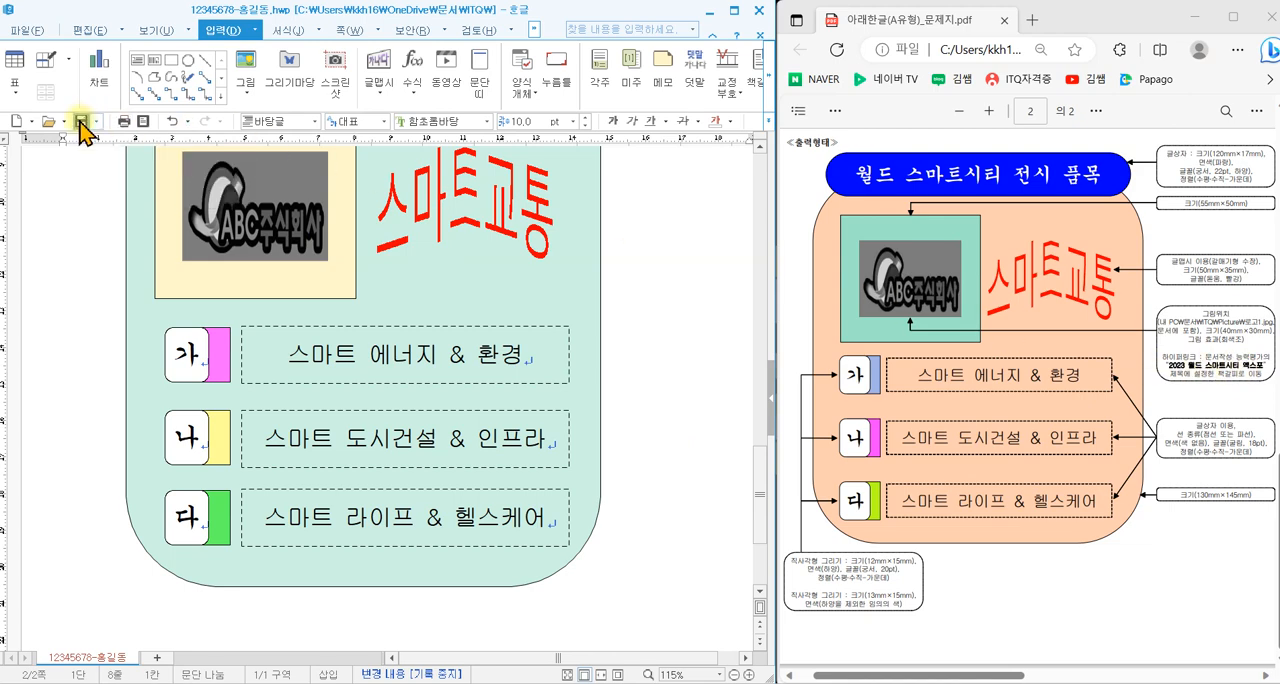
scroll(656, 510, "up", 3)
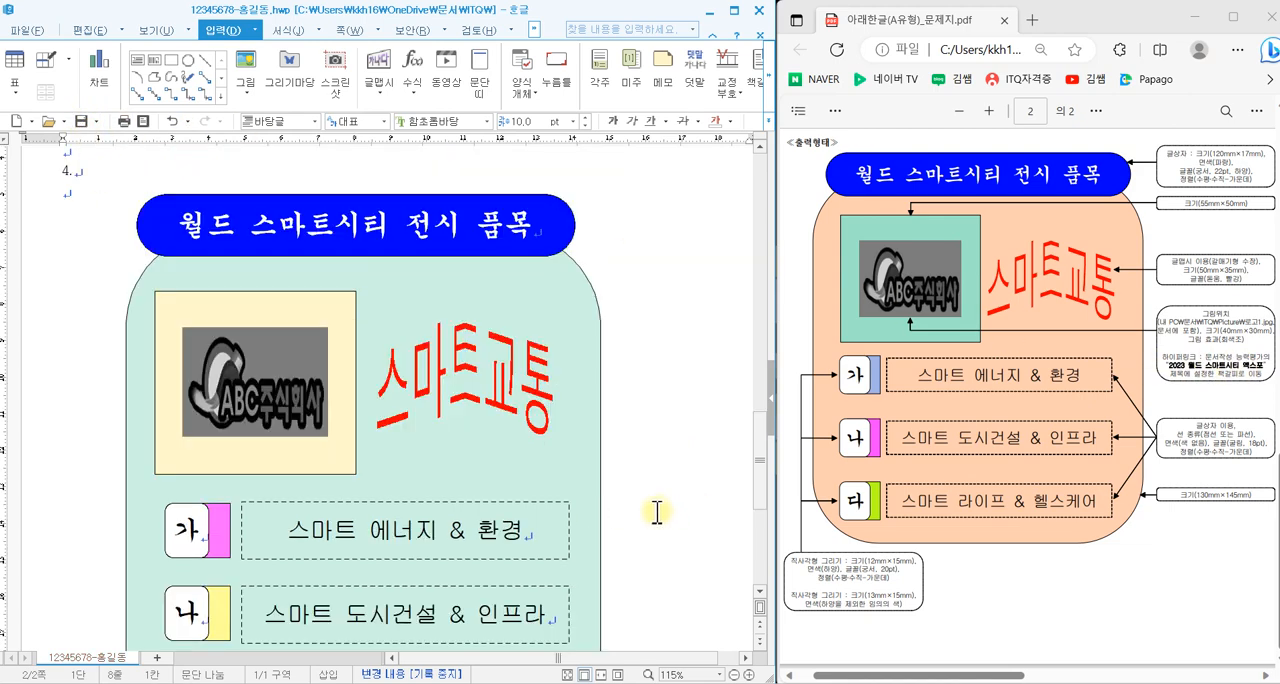
key("ctrl+Return")
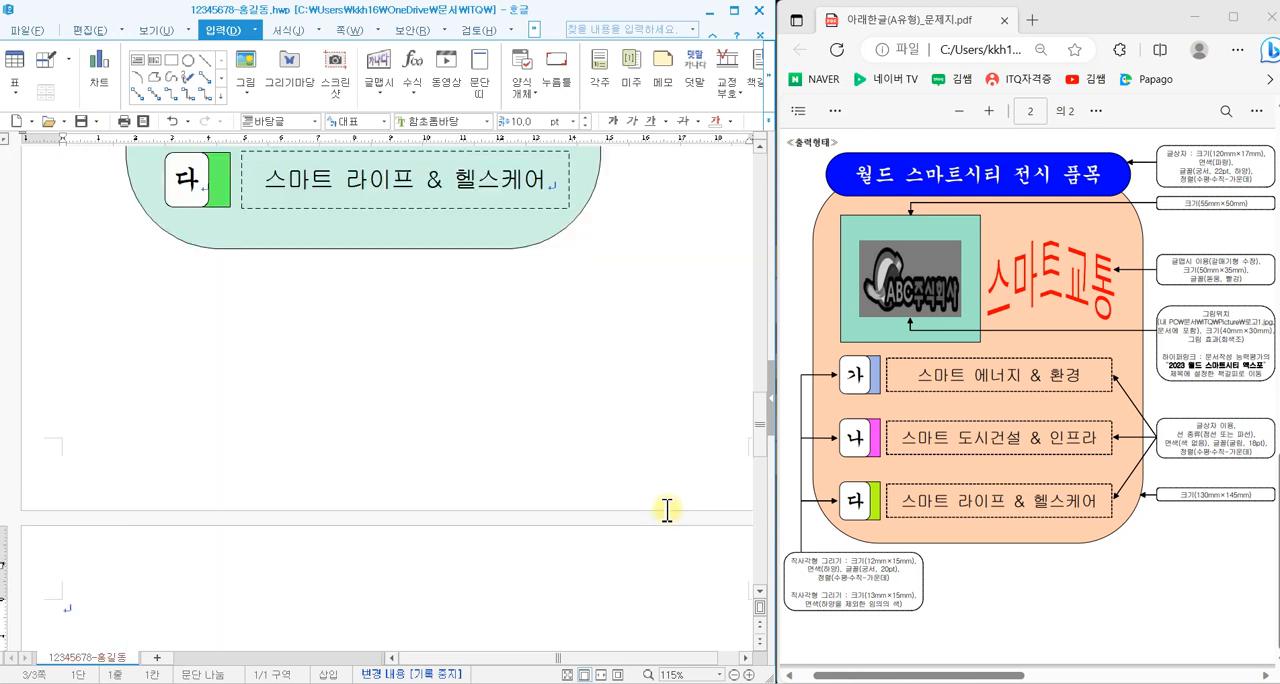
scroll(280, 357, "down", 5)
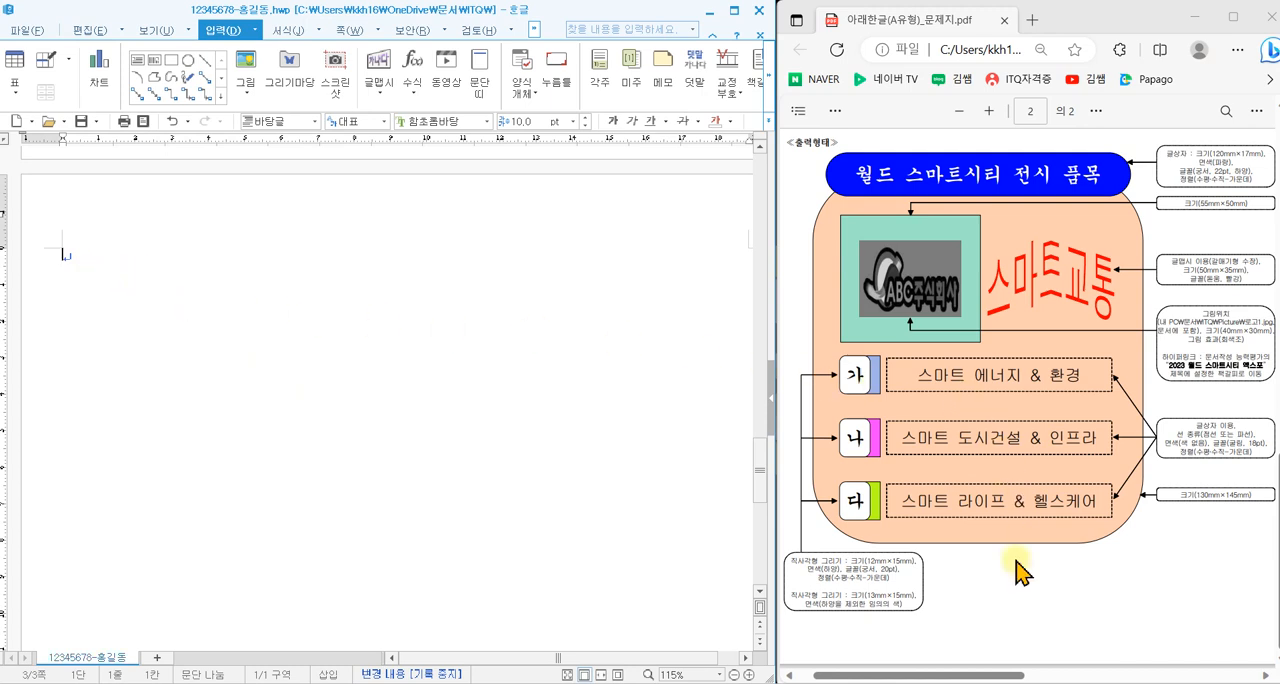
- Examine the 문서작성 능력평가 (200점) page in the question PDF for line breaks around the headings and table and the second paragraph's indent
left_click_drag(997, 675, 1215, 676)
scroll(1081, 585, "up", 3)
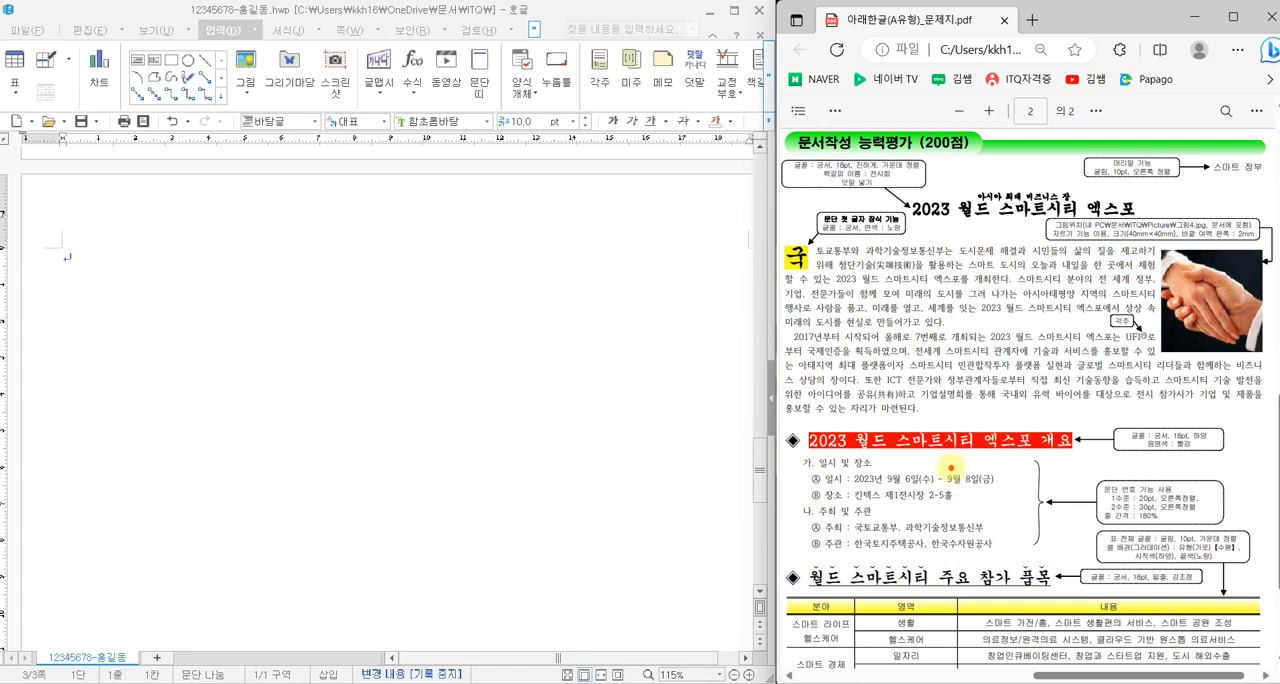
mouse_move(570, 281)
left_mouse_down()
mouse_move(560, 308)
mouse_move(607, 307)
mouse_move(560, 352)
left_mouse_up()
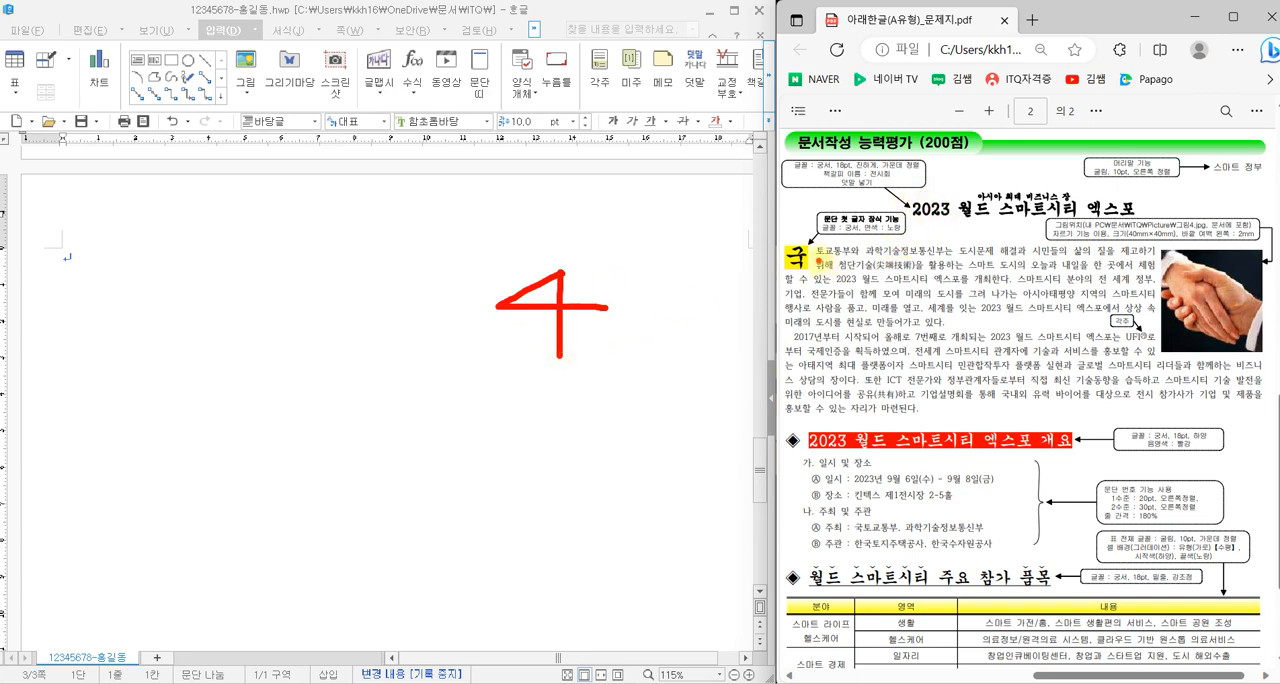
mouse_move(909, 217)
left_mouse_down()
mouse_move(966, 232)
mouse_move(887, 247)
left_mouse_up()
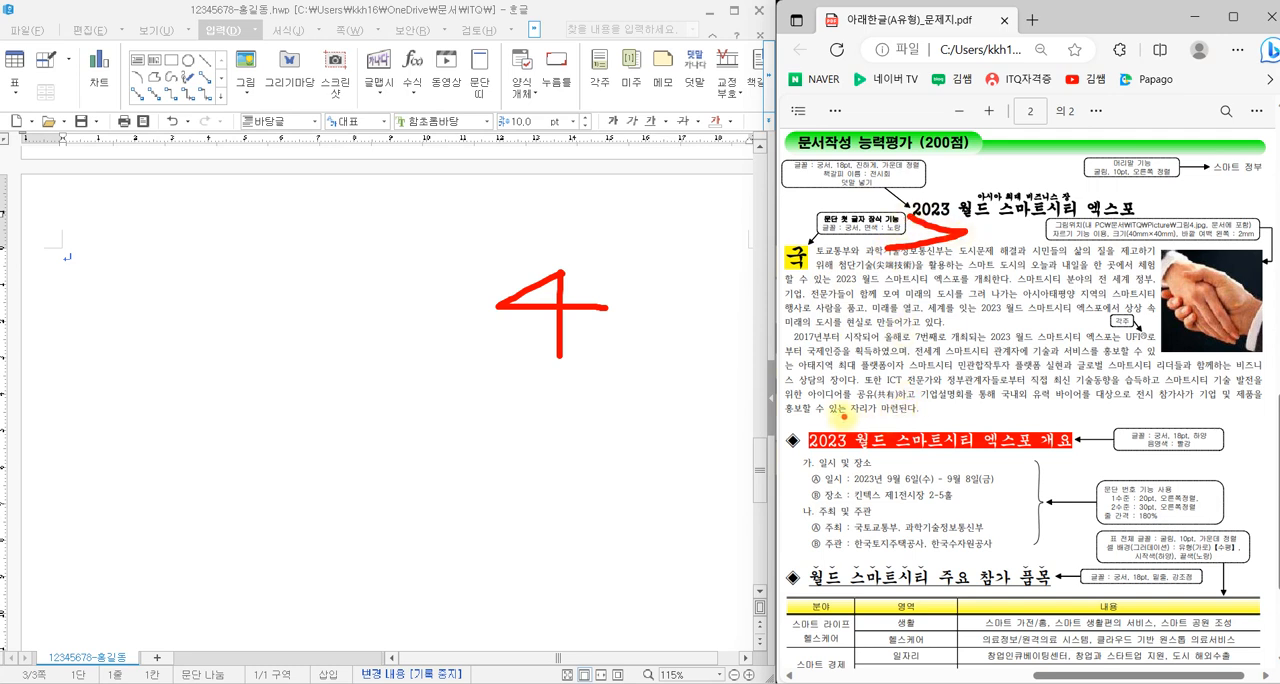
left_click_drag(848, 414, 812, 444)
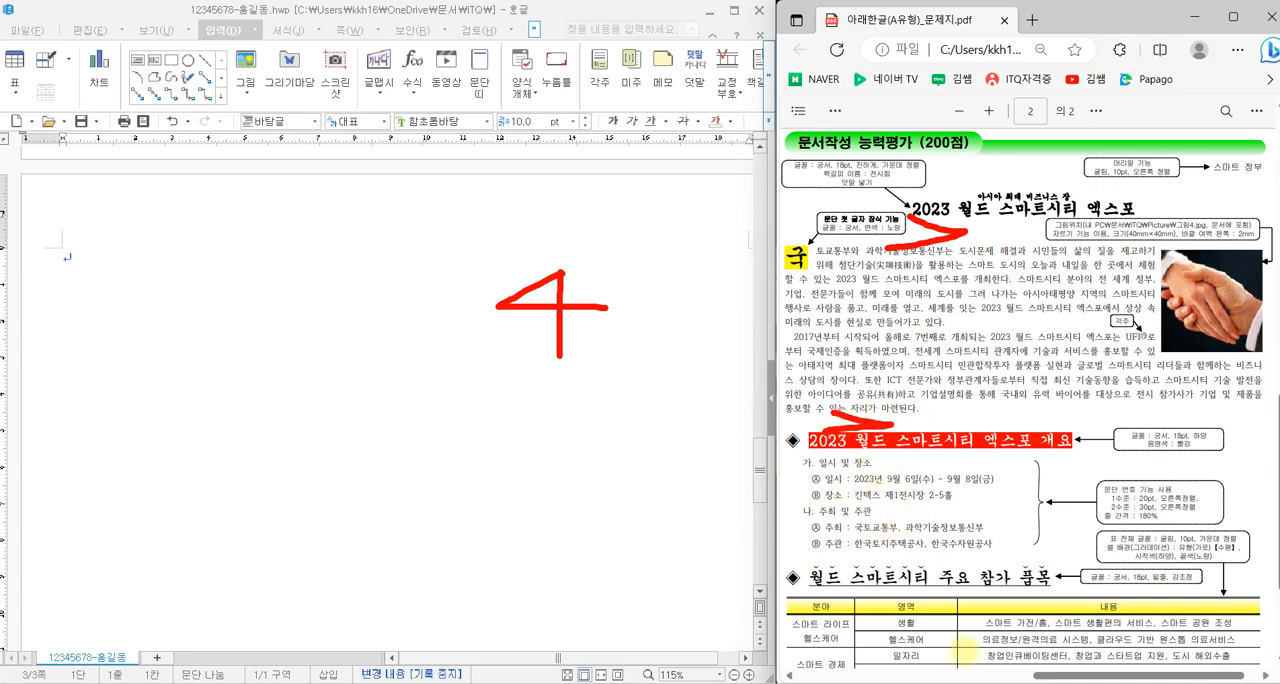
left_click_drag(866, 545, 858, 555)
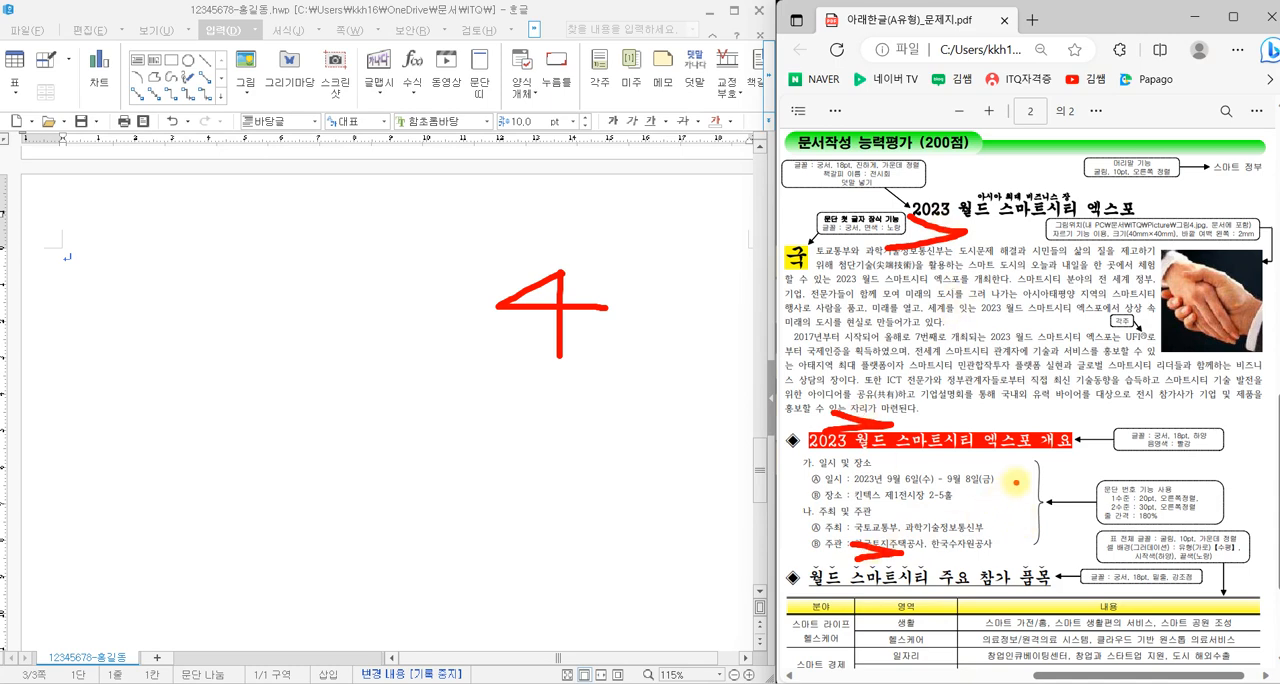
key("Escape")
scroll(1016, 482, "down", 3)
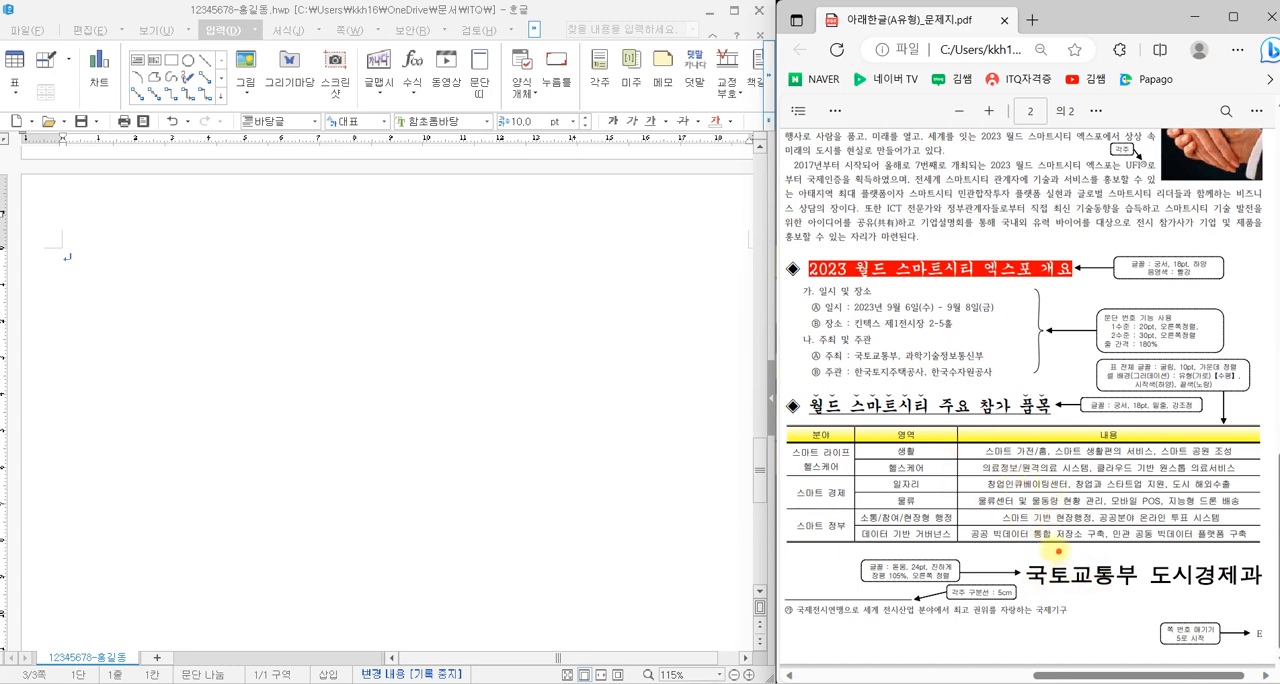
left_click_drag(1045, 547, 1035, 573)
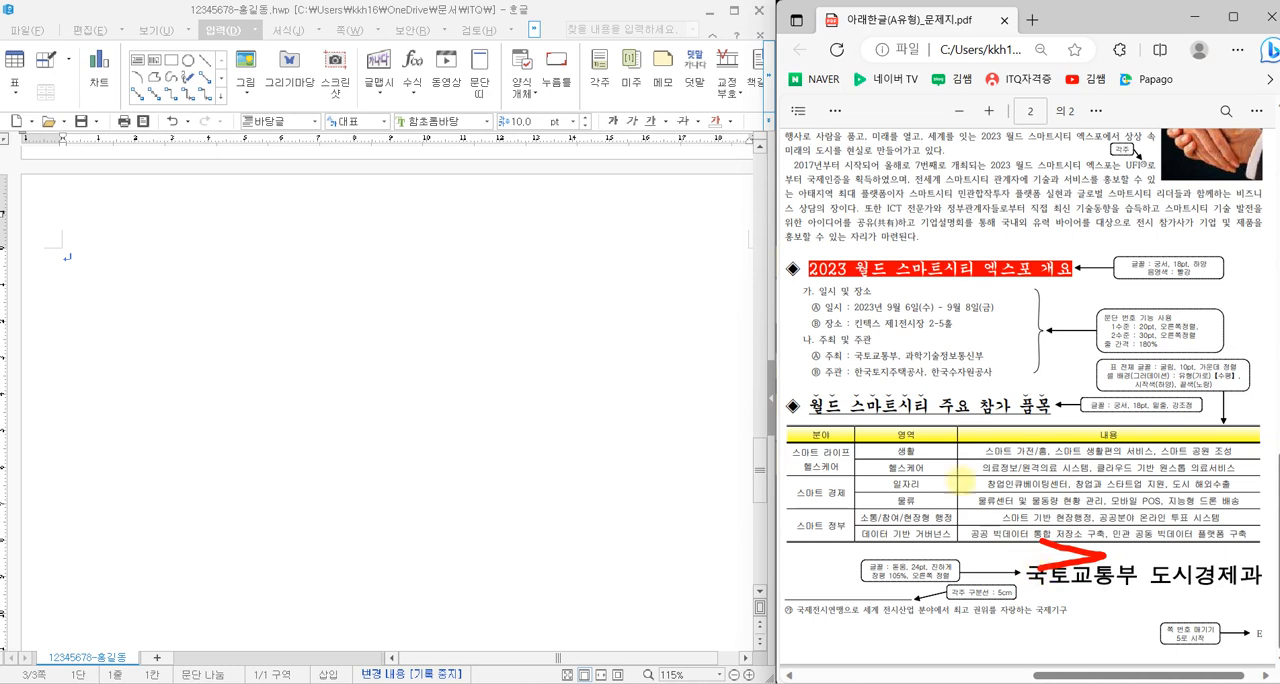
mouse_move(882, 376)
left_mouse_down()
mouse_move(915, 381)
mouse_move(868, 398)
left_mouse_up()
left_click_drag(876, 236, 912, 266)
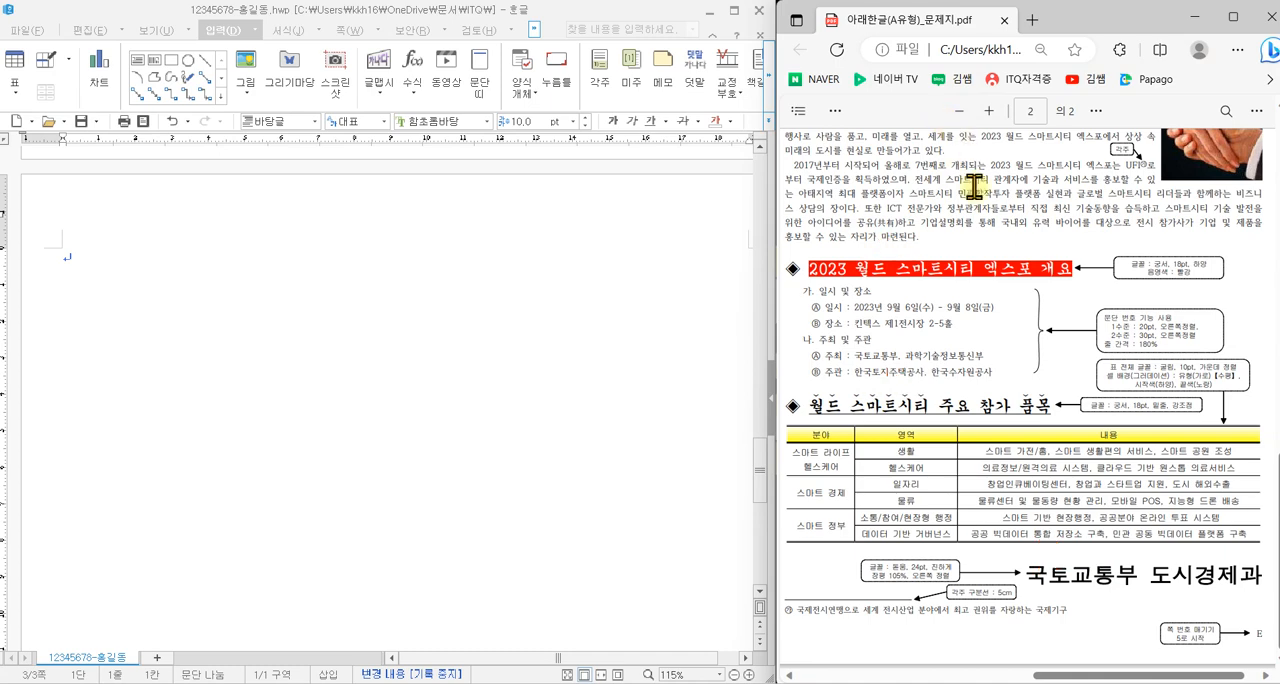
scroll(980, 378, "up", 3)
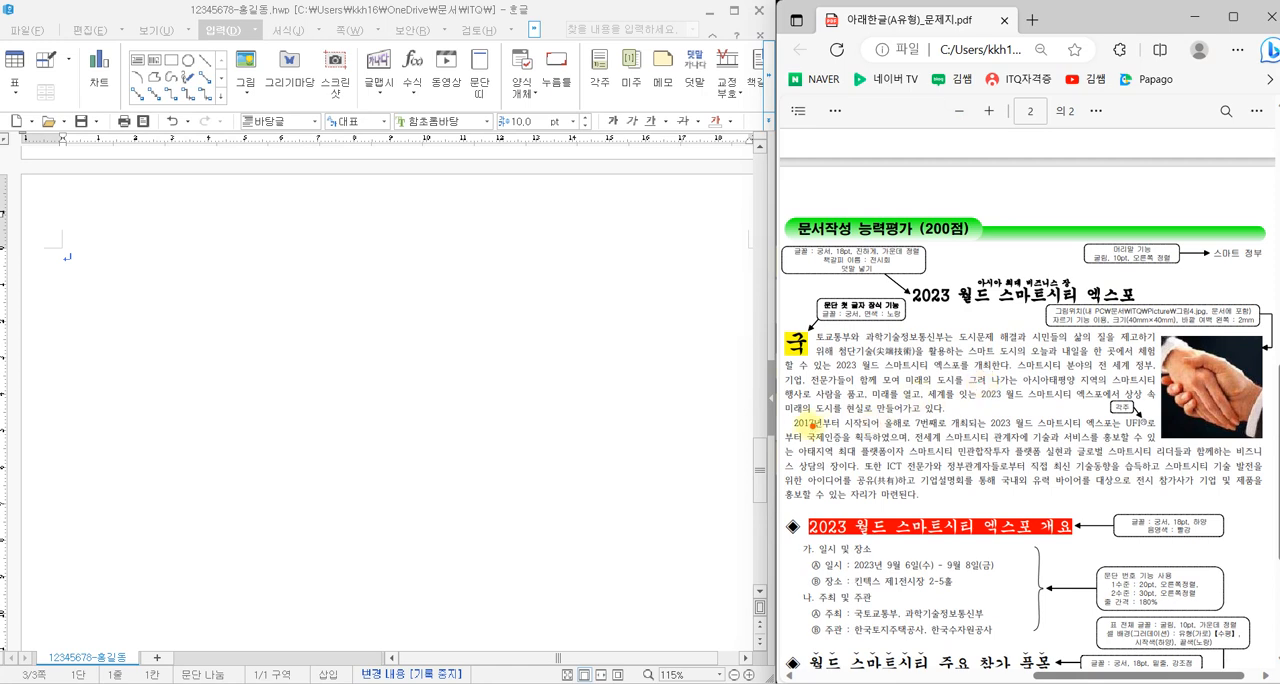
left_click_drag(786, 416, 780, 437)
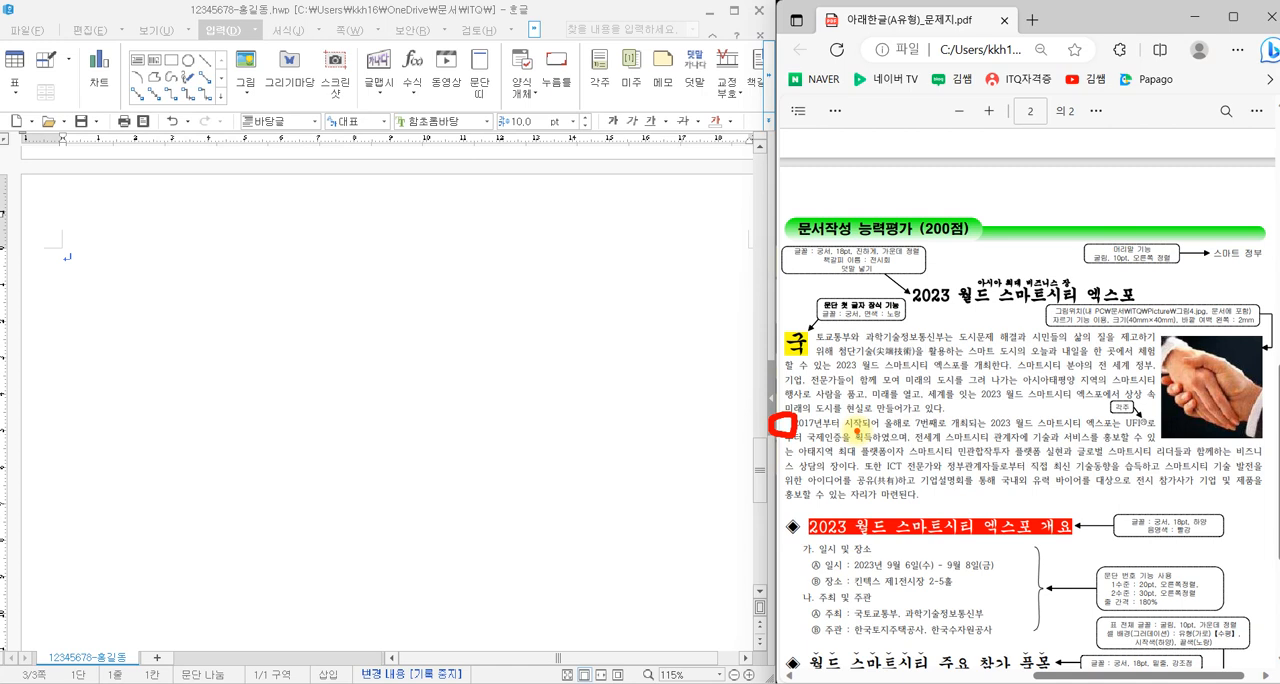
key("Escape")
- Insert the exam text on page 3, including the title 2023 월드 스마트시티 엑스포, both body paragraphs and the 개요 section
left_click(107, 276)
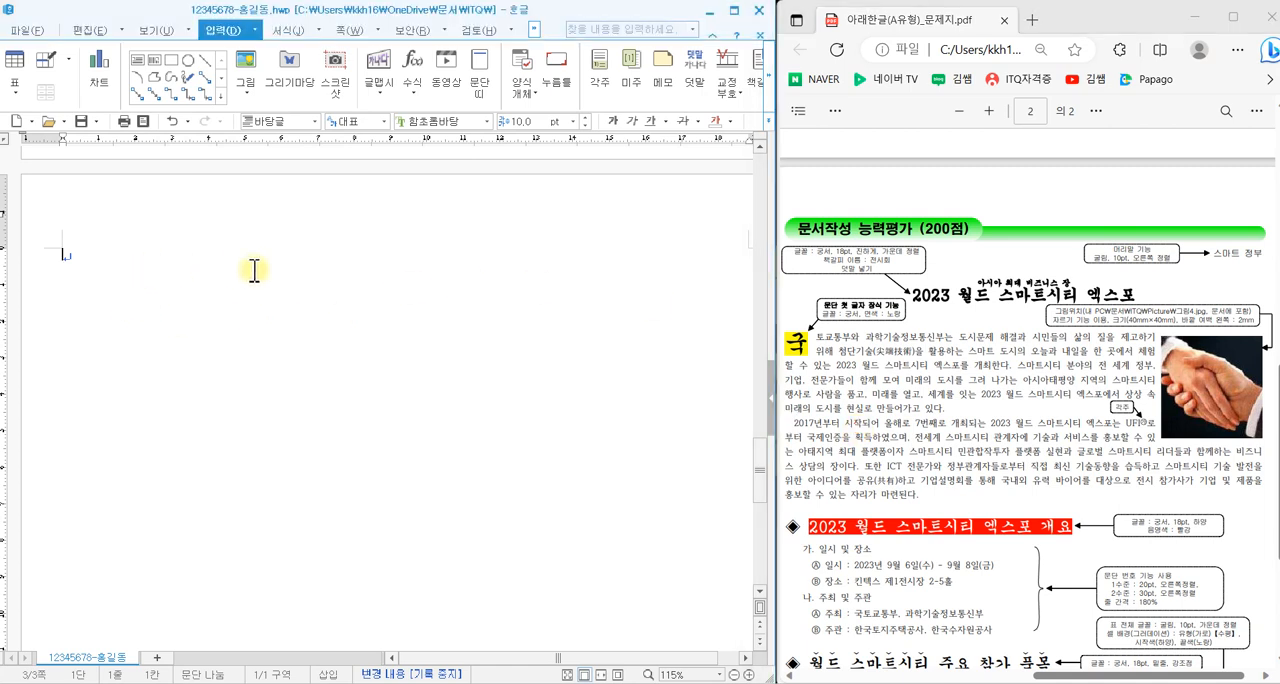
key("ctrl+v")
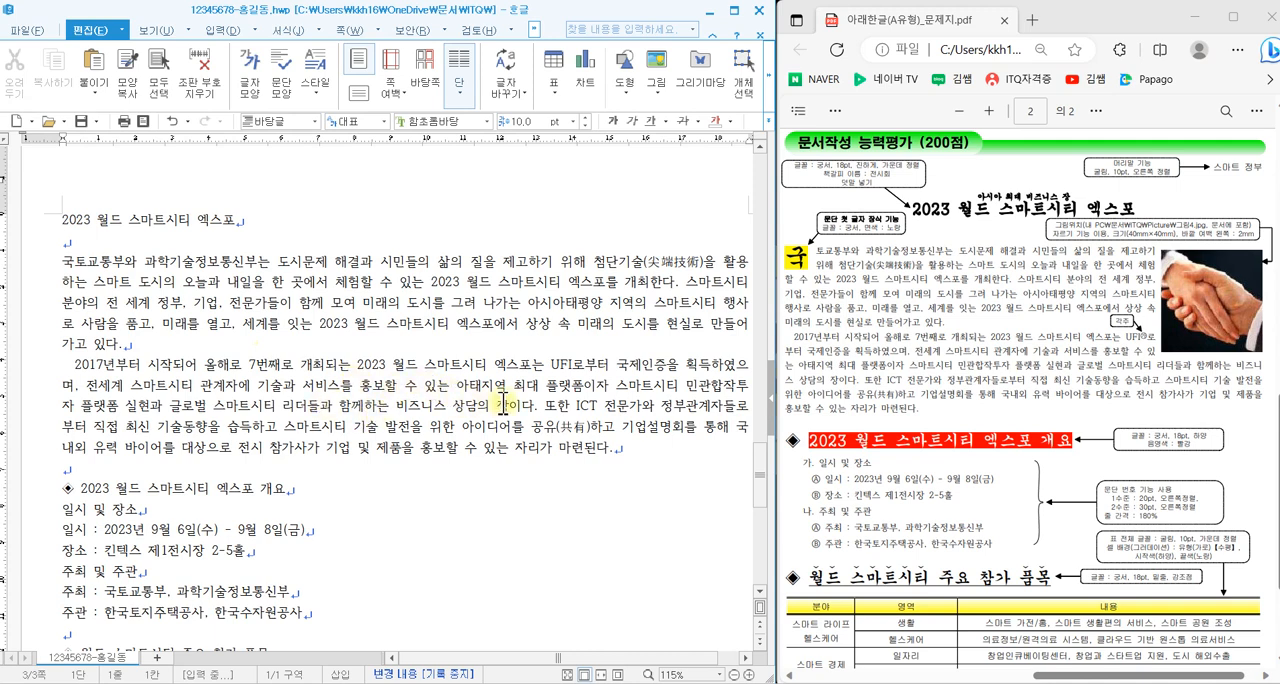
left_click(707, 264)
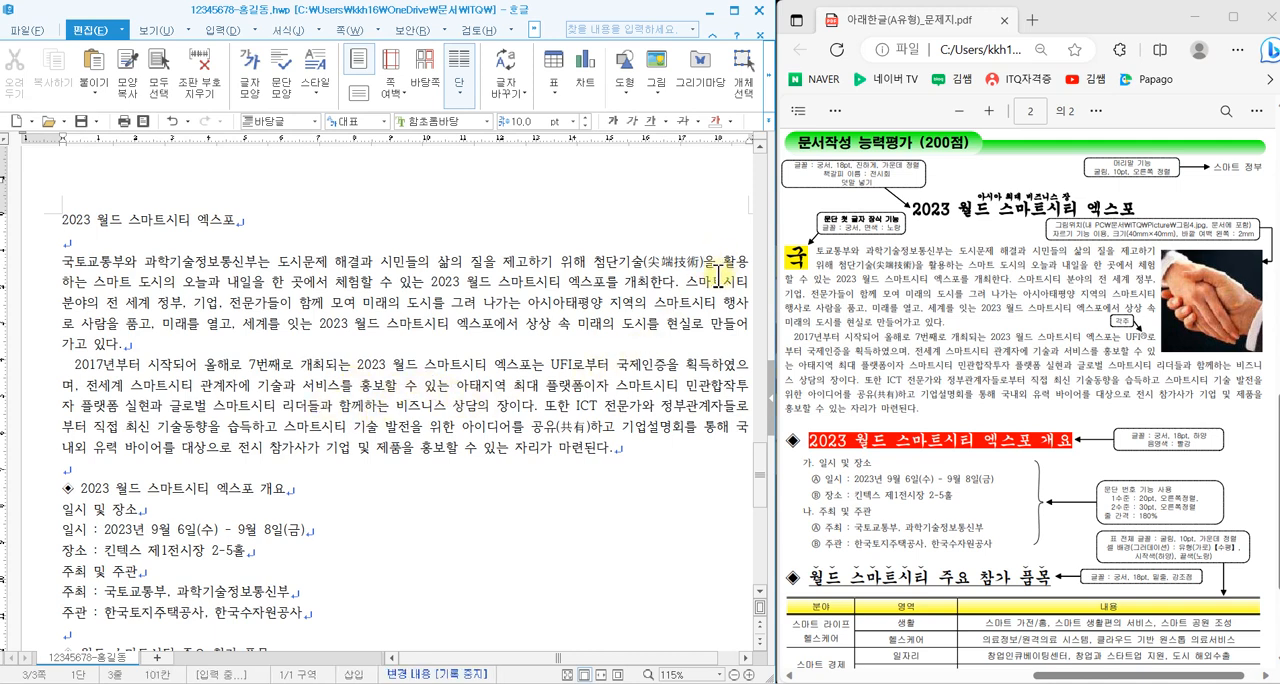
- Remove the Hanja after 첨단기술 in the first paragraph and convert the word again as 첨단기술(尖端技術) using the 한글(漢字) format
key("BackSpace")
key("BackSpace")
key("BackSpace")
key("BackSpace")
key("BackSpace")
key("BackSpace")
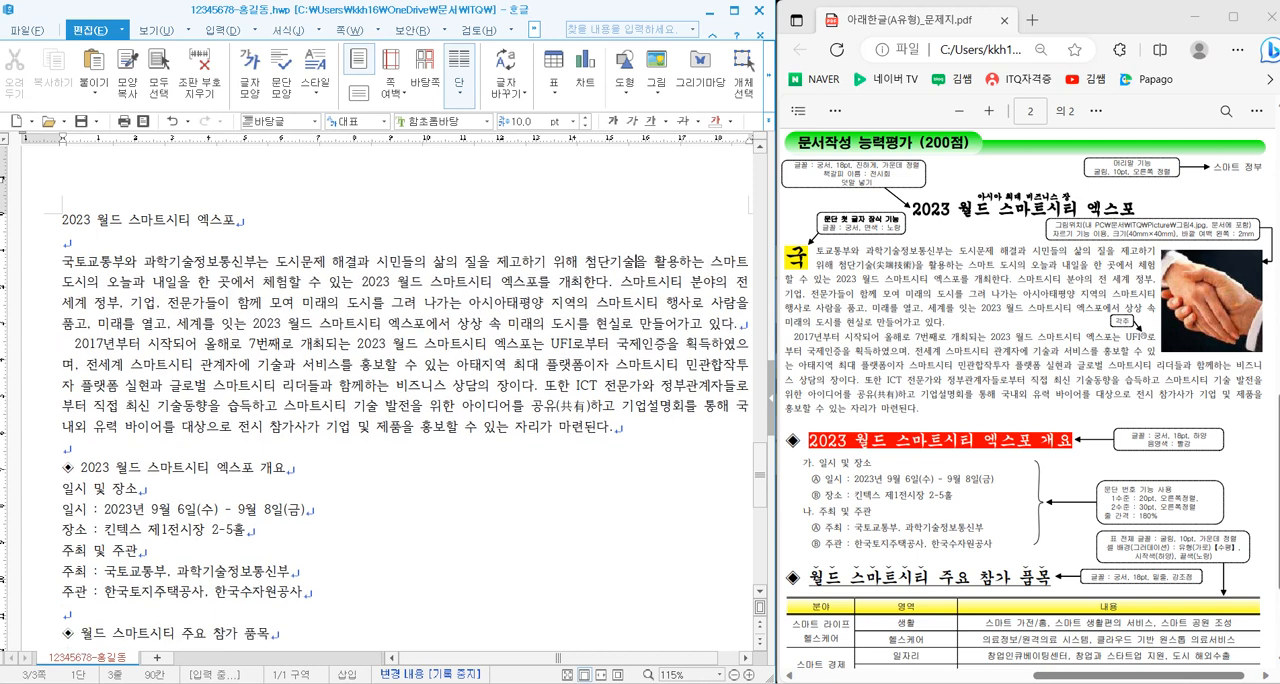
key("F9")
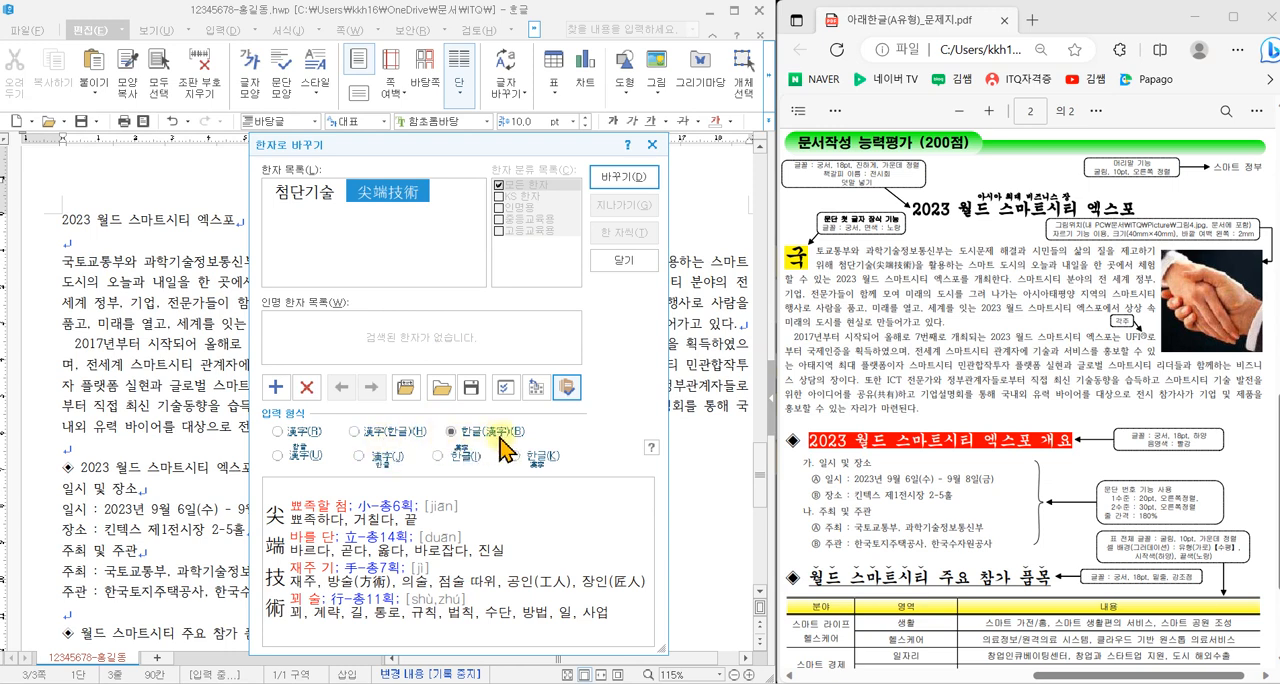
left_click(457, 424)
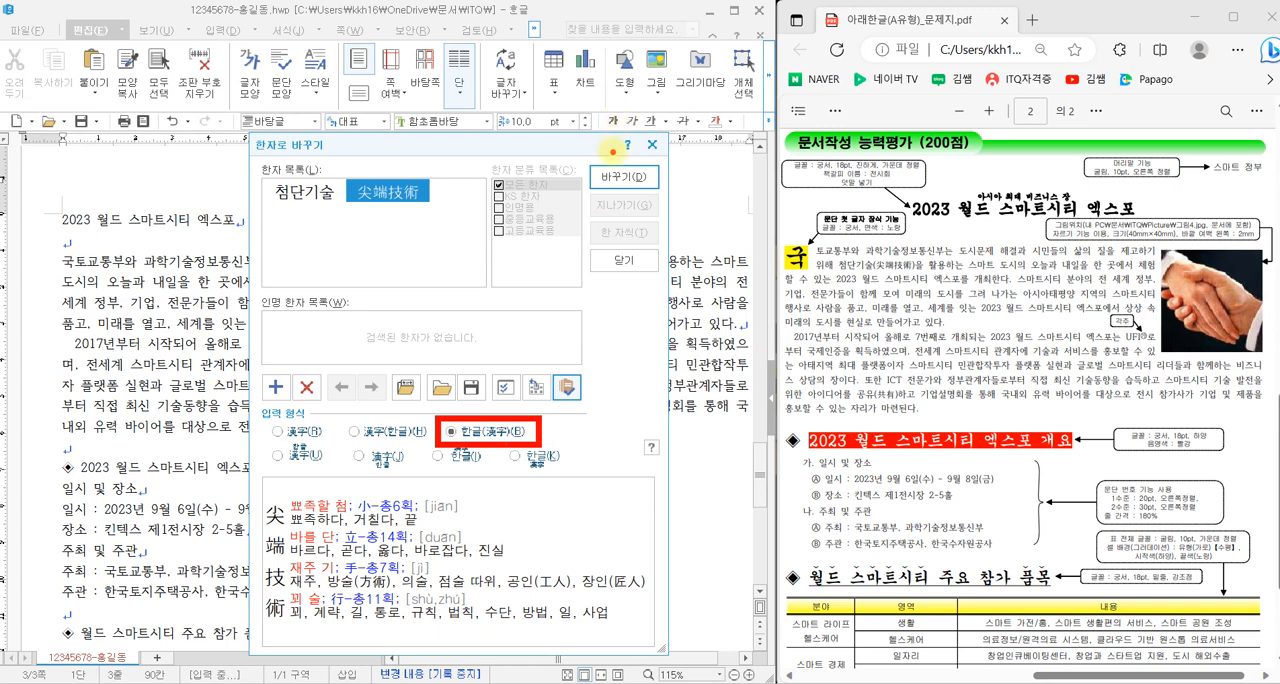
left_click_drag(613, 149, 655, 136)
left_click(630, 177)
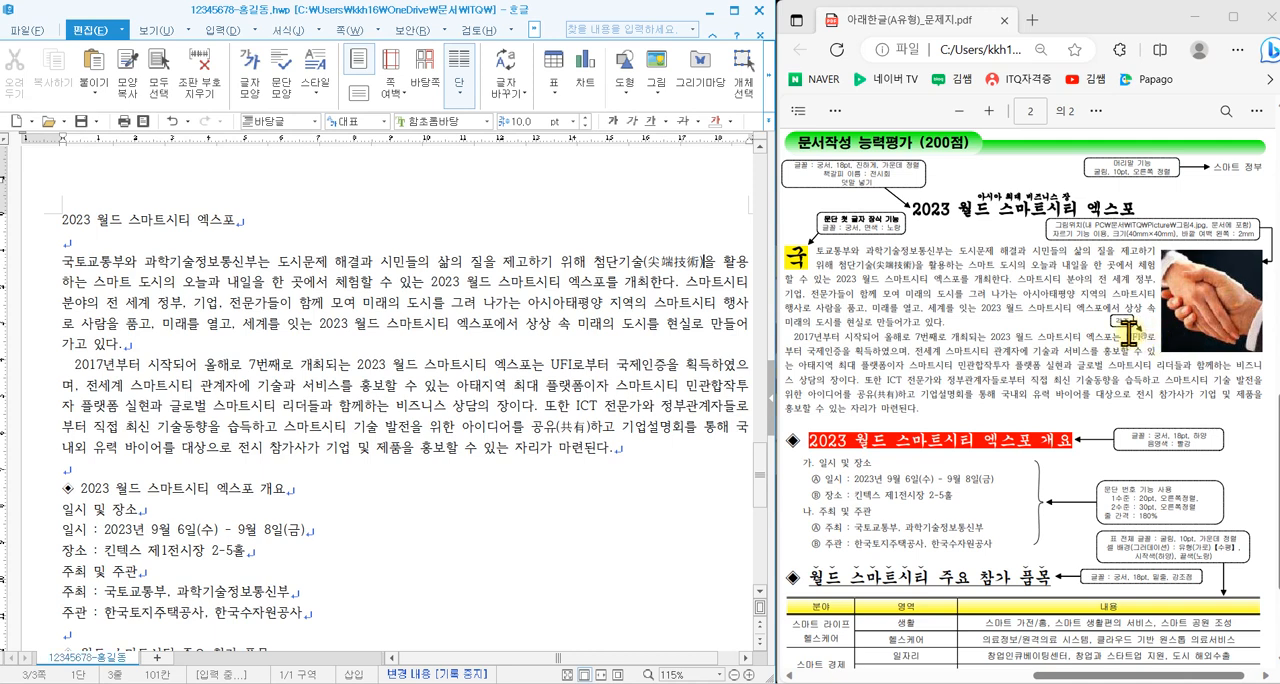
- Insert a footnote directly after UFI in the second body paragraph, as marked in the question PDF
mouse_move(1136, 330)
left_mouse_down()
mouse_move(1112, 294)
mouse_move(1150, 314)
left_mouse_up()
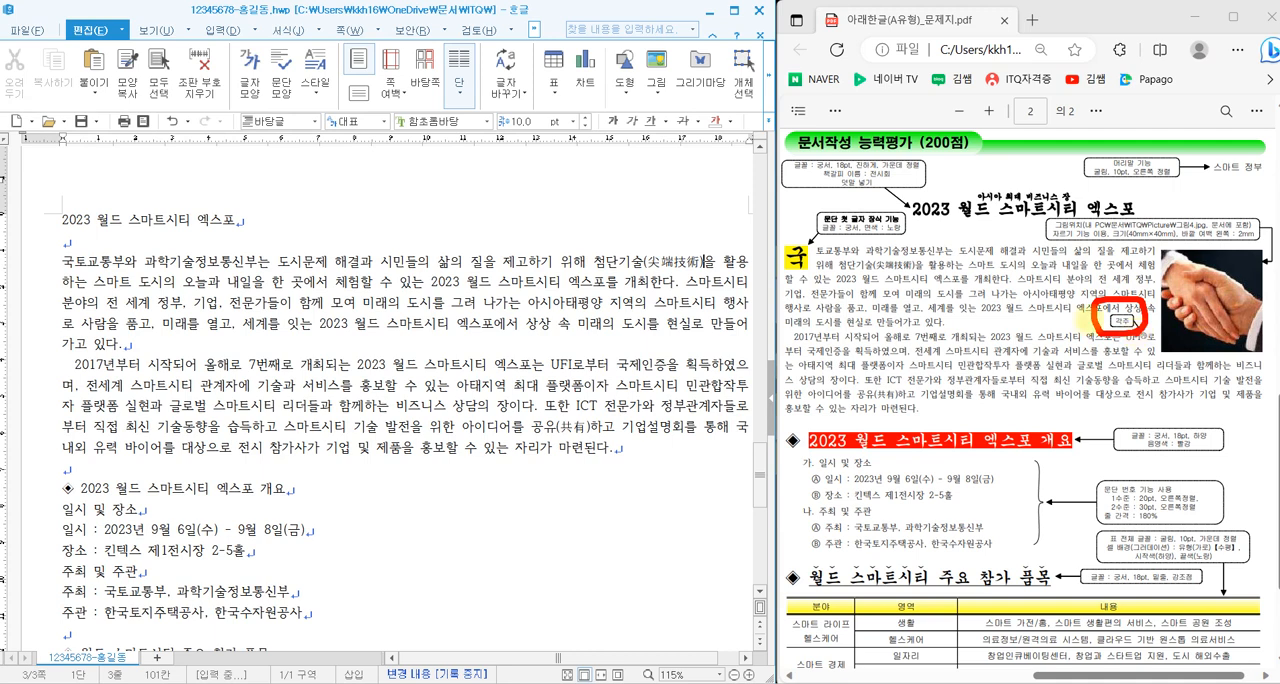
left_click(573, 362)
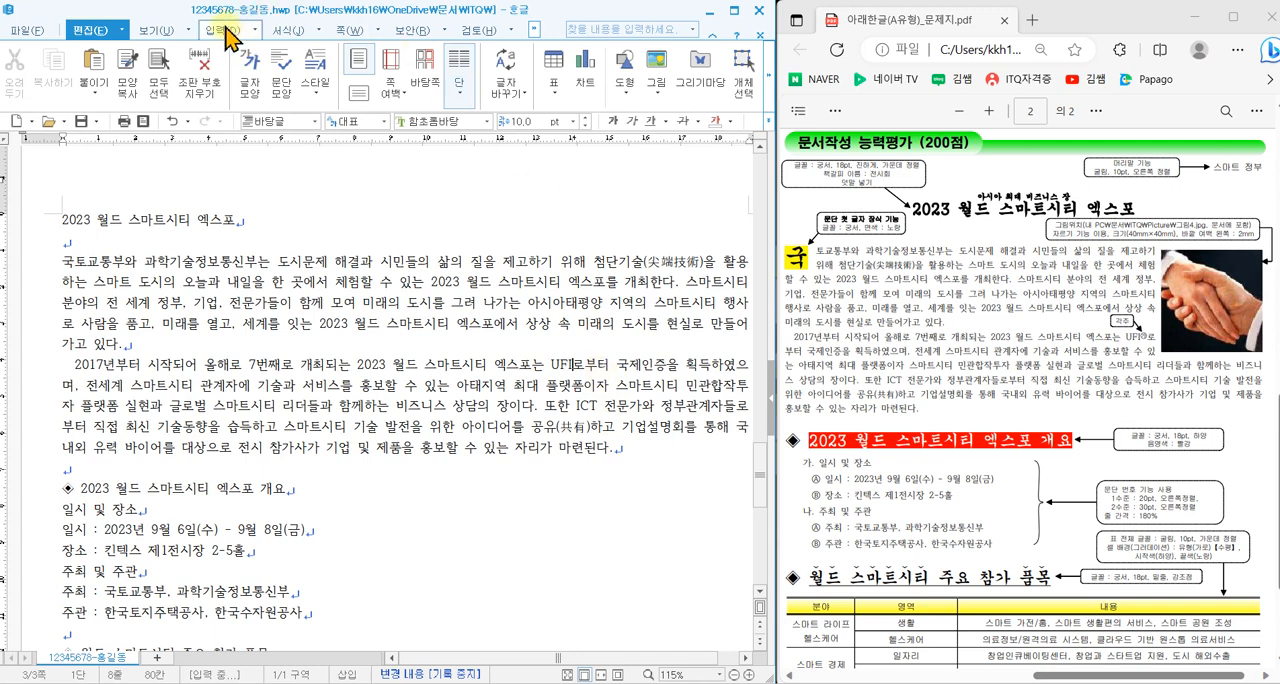
left_click(226, 38)
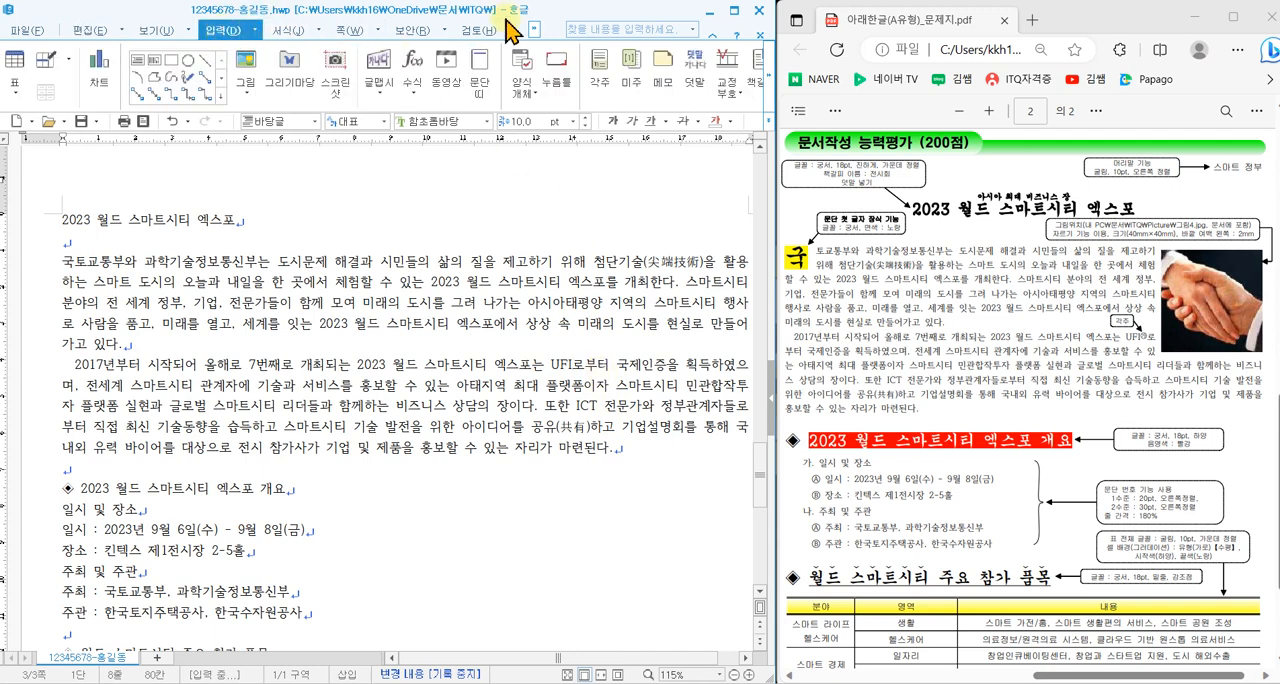
left_click(600, 70)
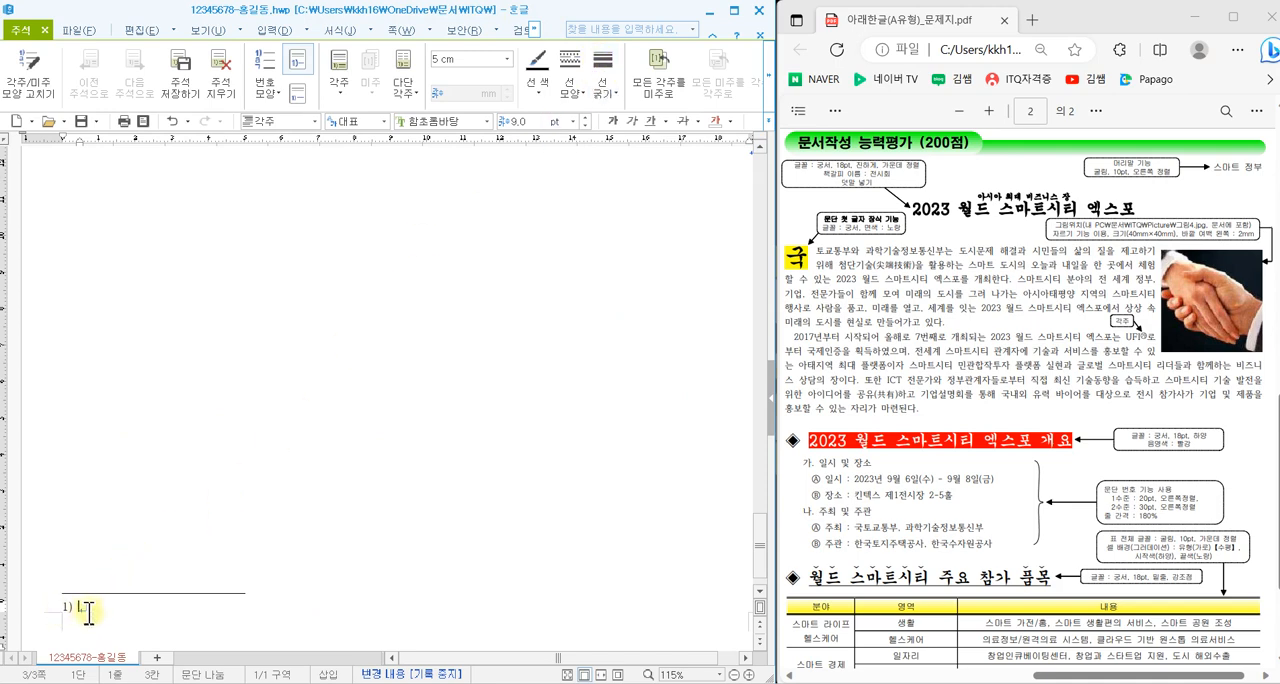
- Set the footnote number format to ㉮,㉯,㉰ and enter the footnote text 국제전시연맹으로 세계 전시산업 분야에서 최고 권위를 자랑하는 국제기구
scroll(946, 517, "down", 3)
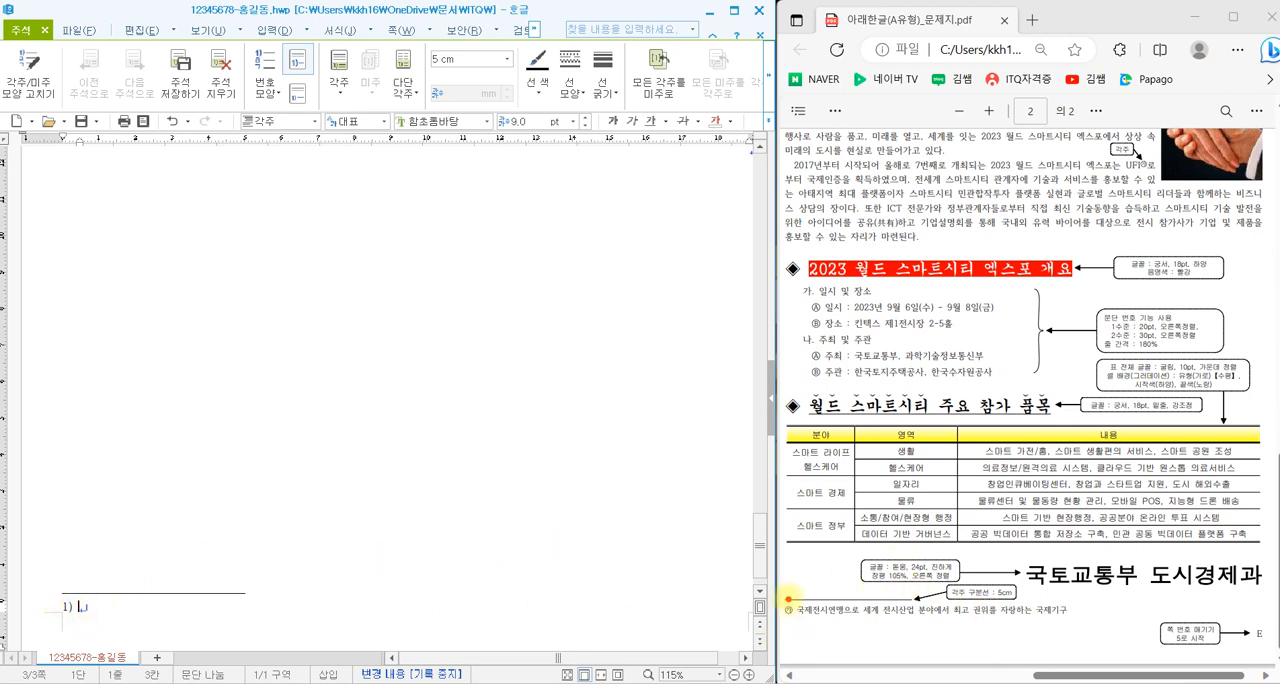
right_click(78, 610)
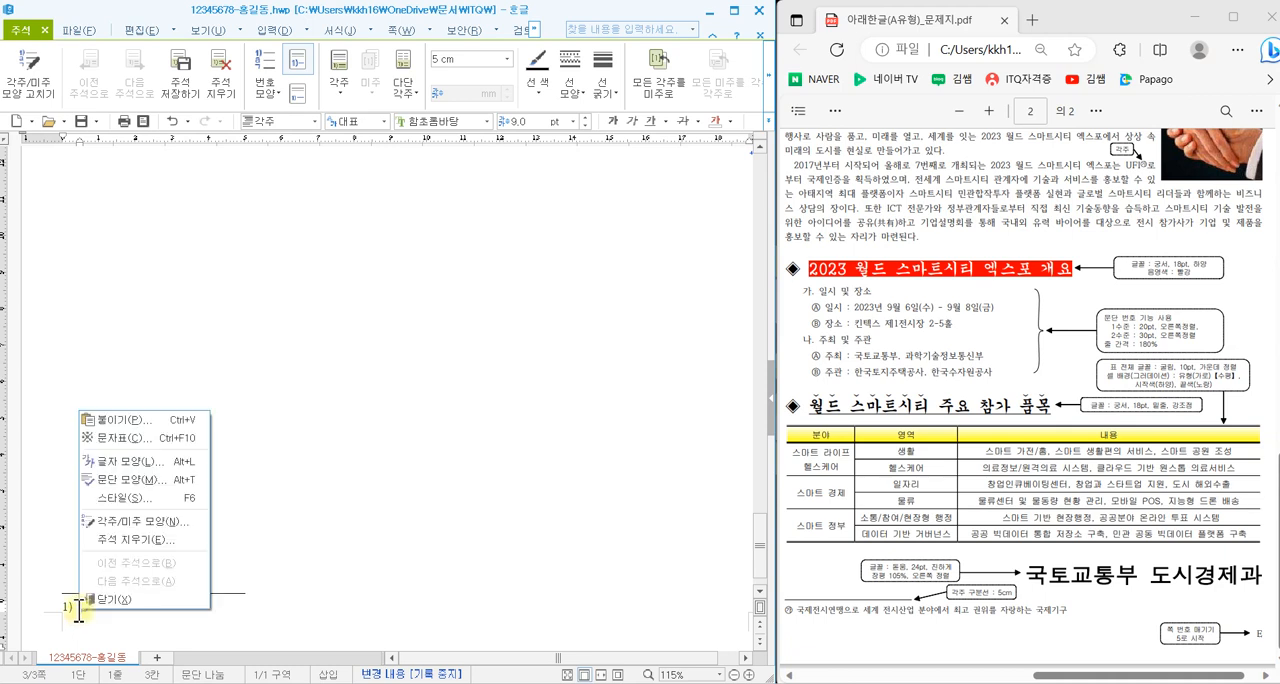
left_click(130, 521)
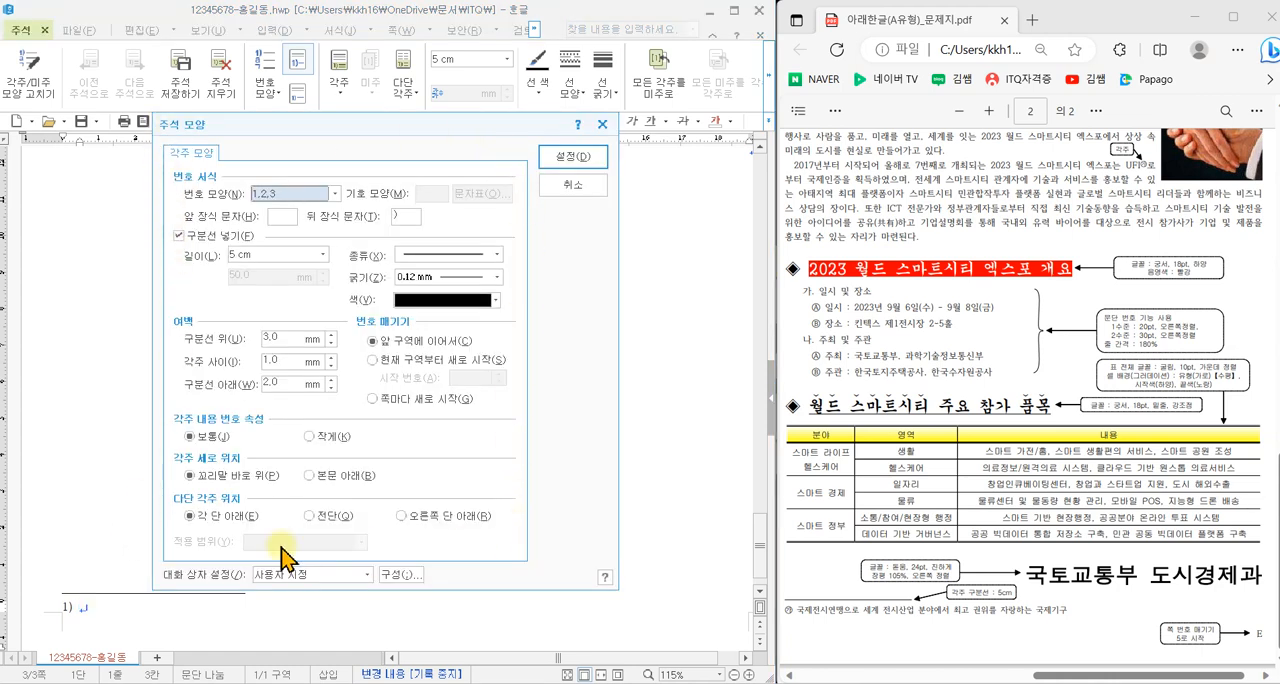
left_click_drag(156, 166, 352, 212)
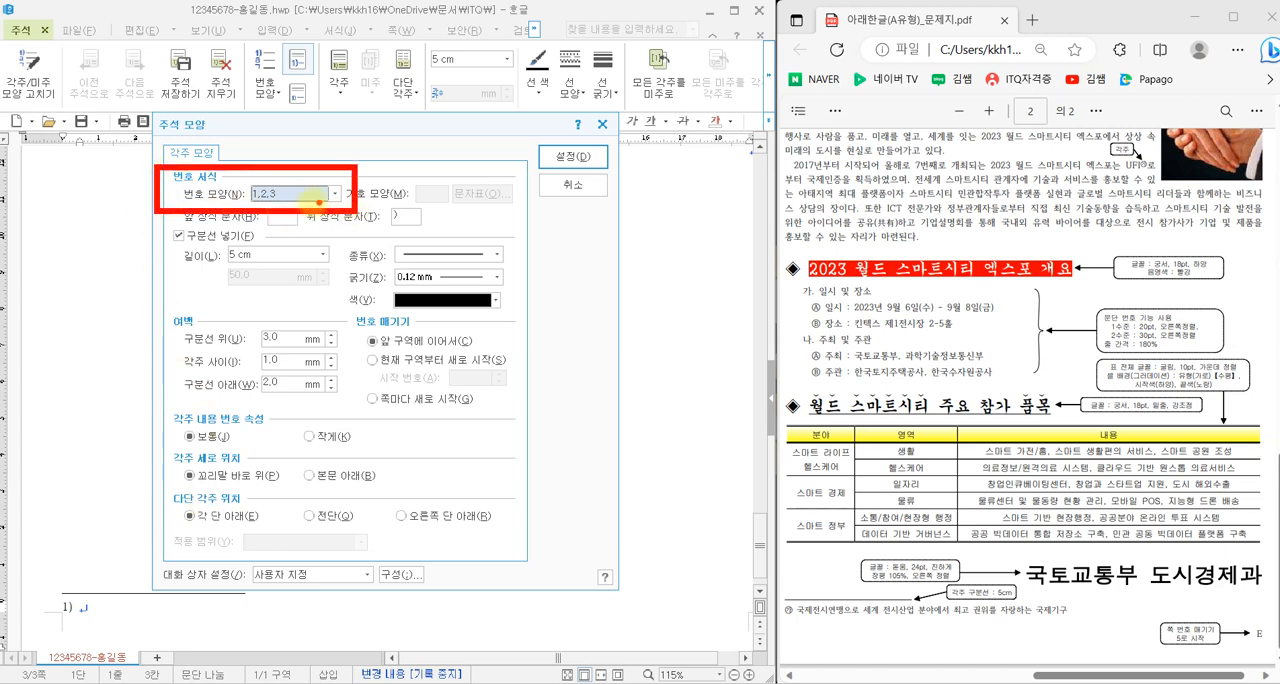
left_click(290, 193)
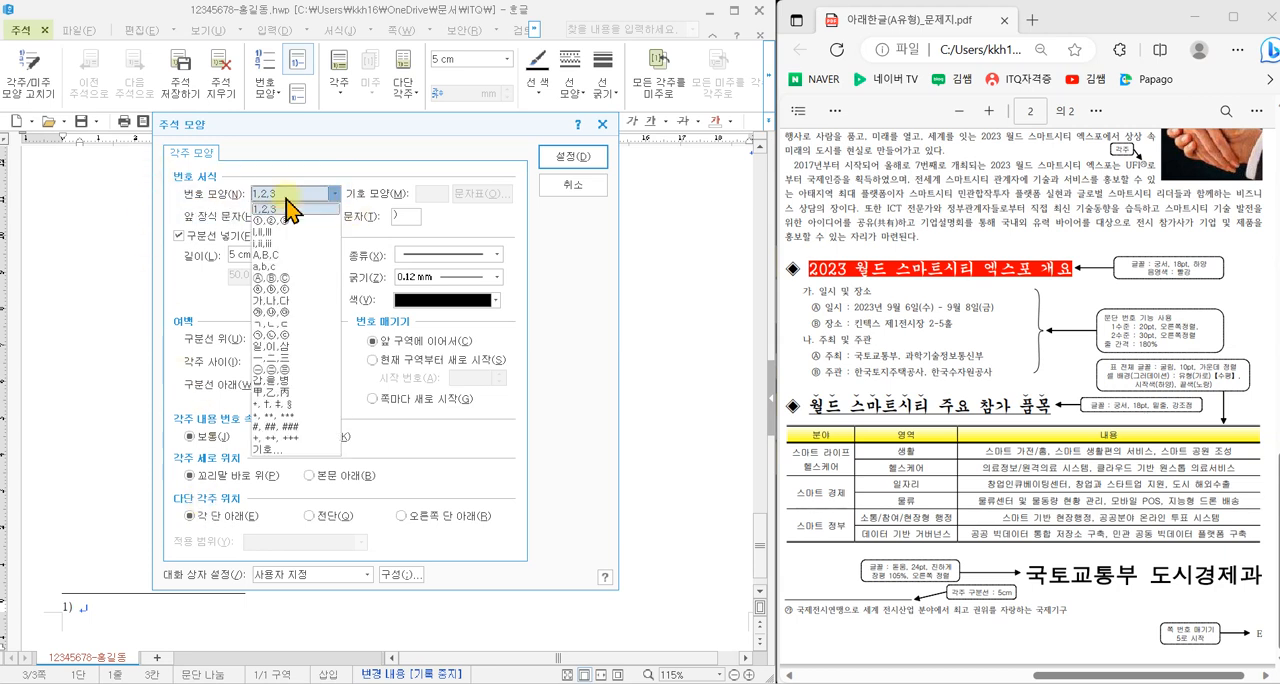
left_click(290, 320)
left_click(562, 158)
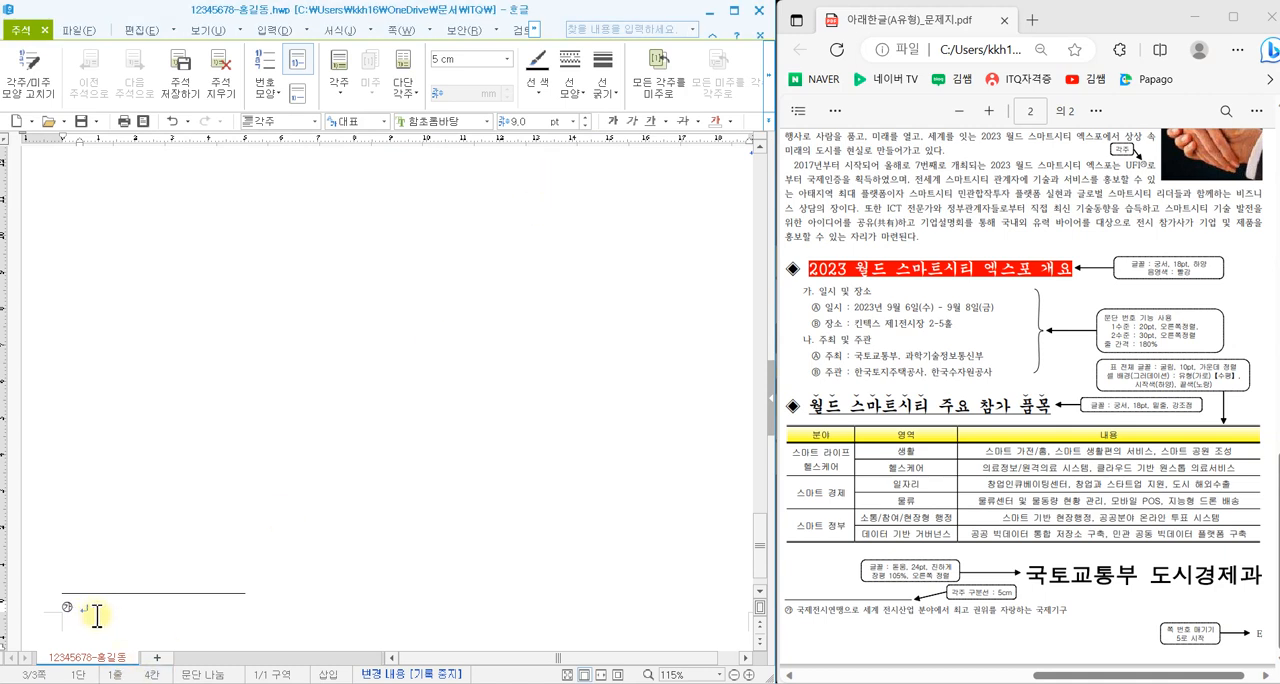
type("국제전시연맹으로 세계 전시산업 분야에서 최고 권위를 자랑하는 국제기구.")
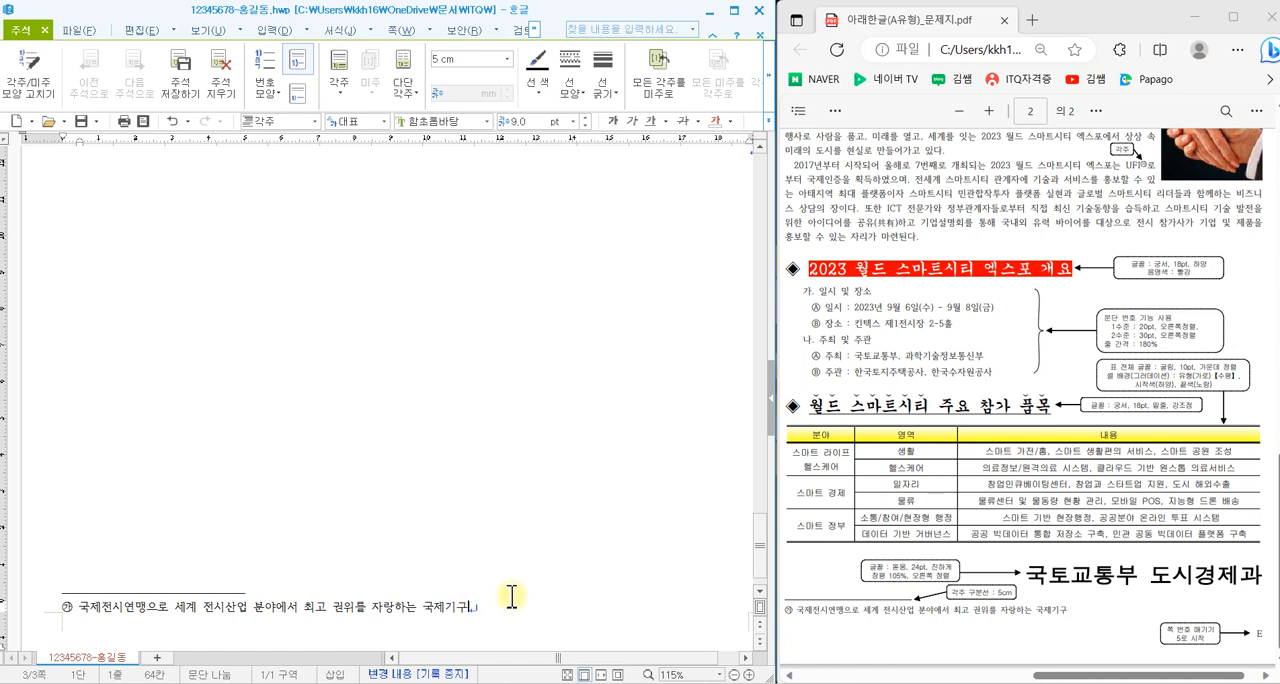
scroll(511, 596, "up", 10)
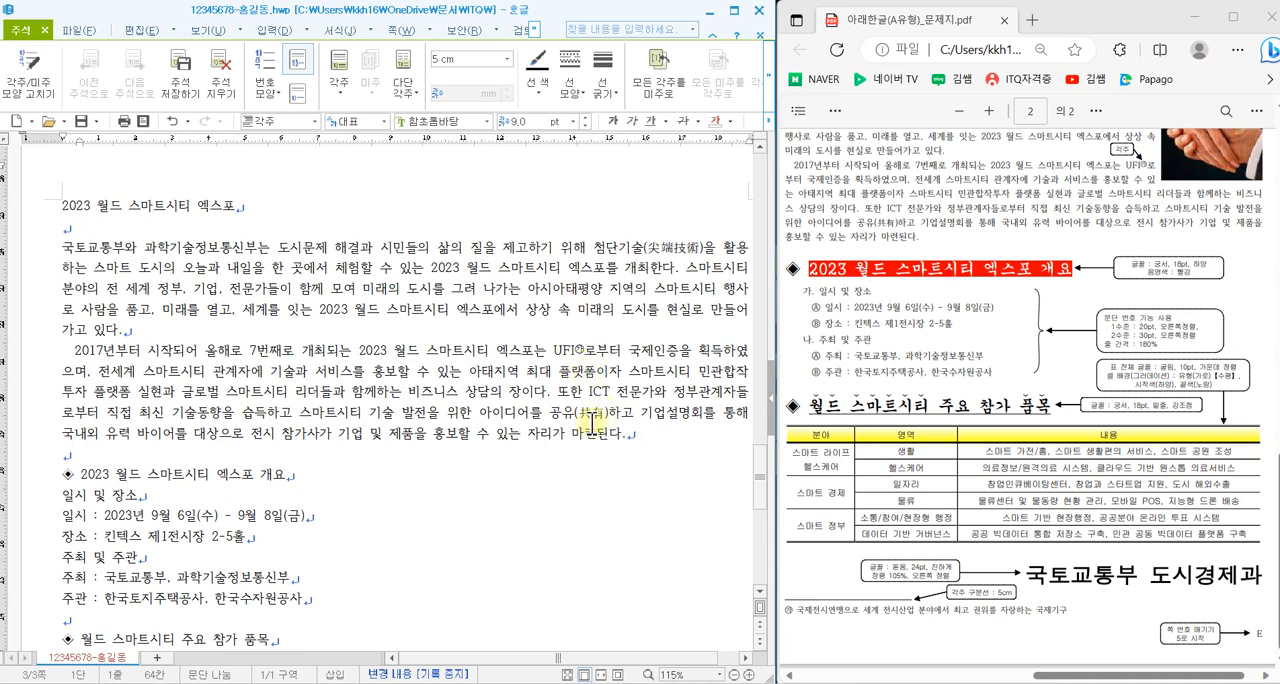
- Delete the symbol before the heading 2023 월드 스마트시티 엑스포 개요 and insert ◈ from the HNC character table in its place
scroll(466, 513, "down", 1)
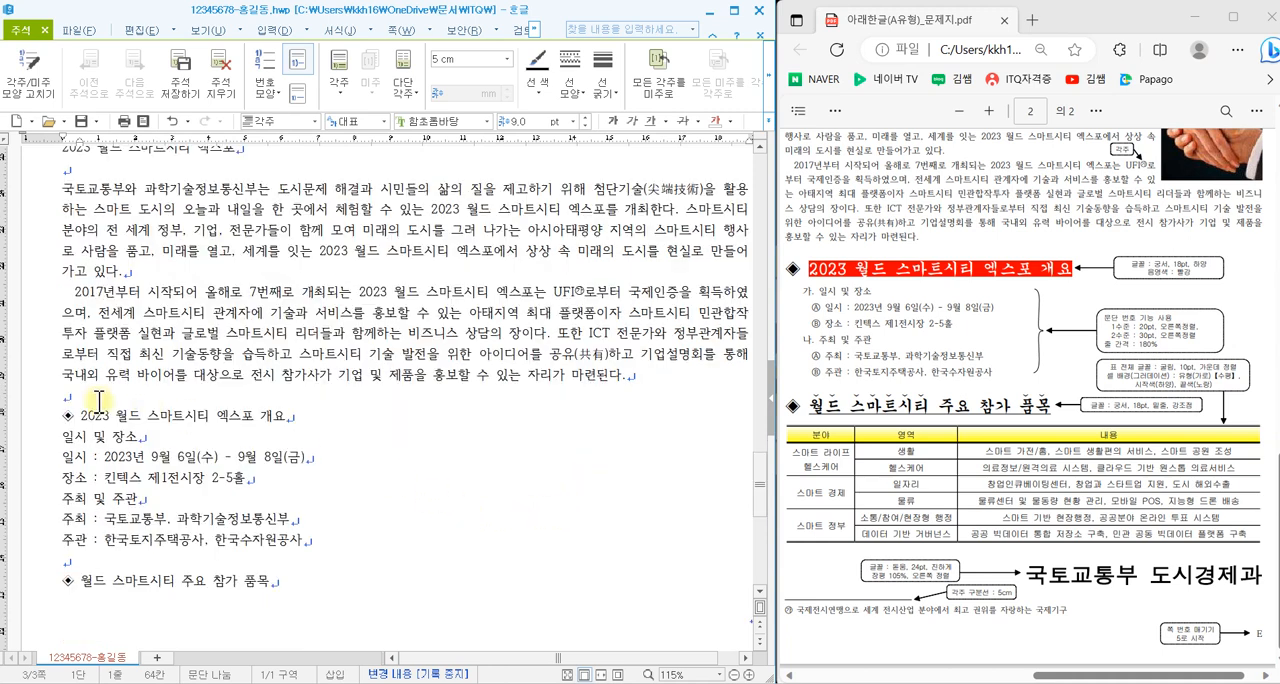
left_click(65, 415)
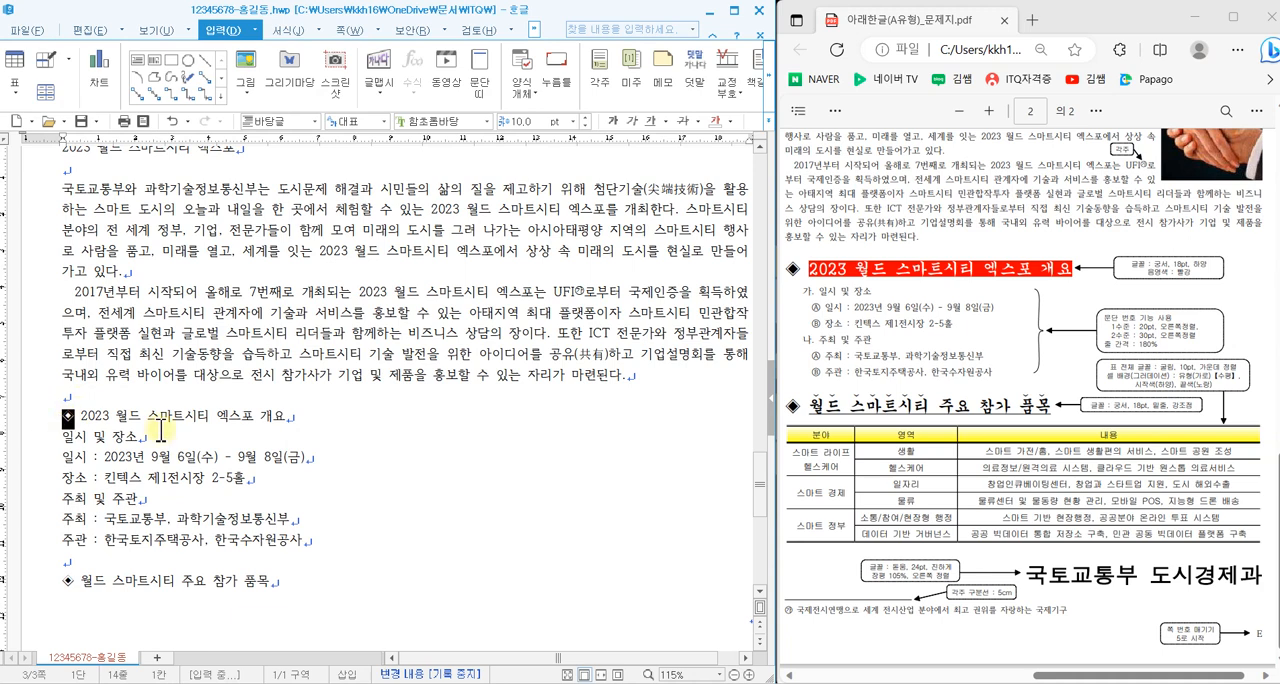
key("Delete")
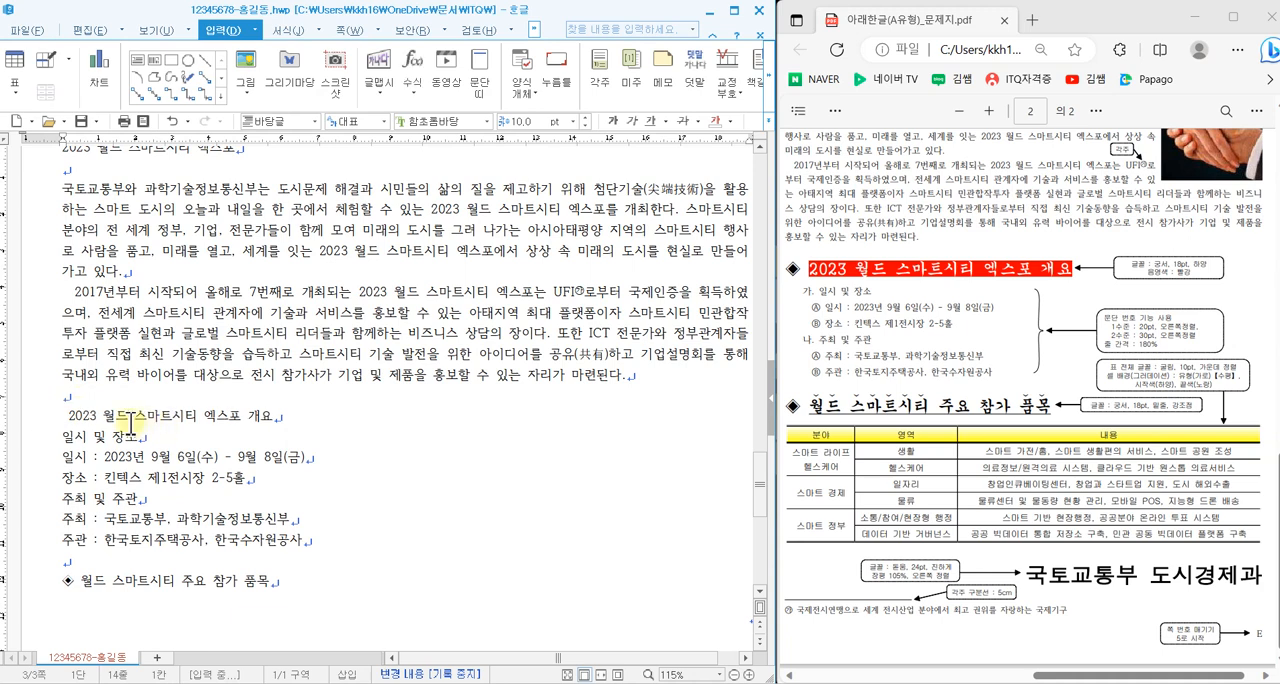
key("ctrl+F10")
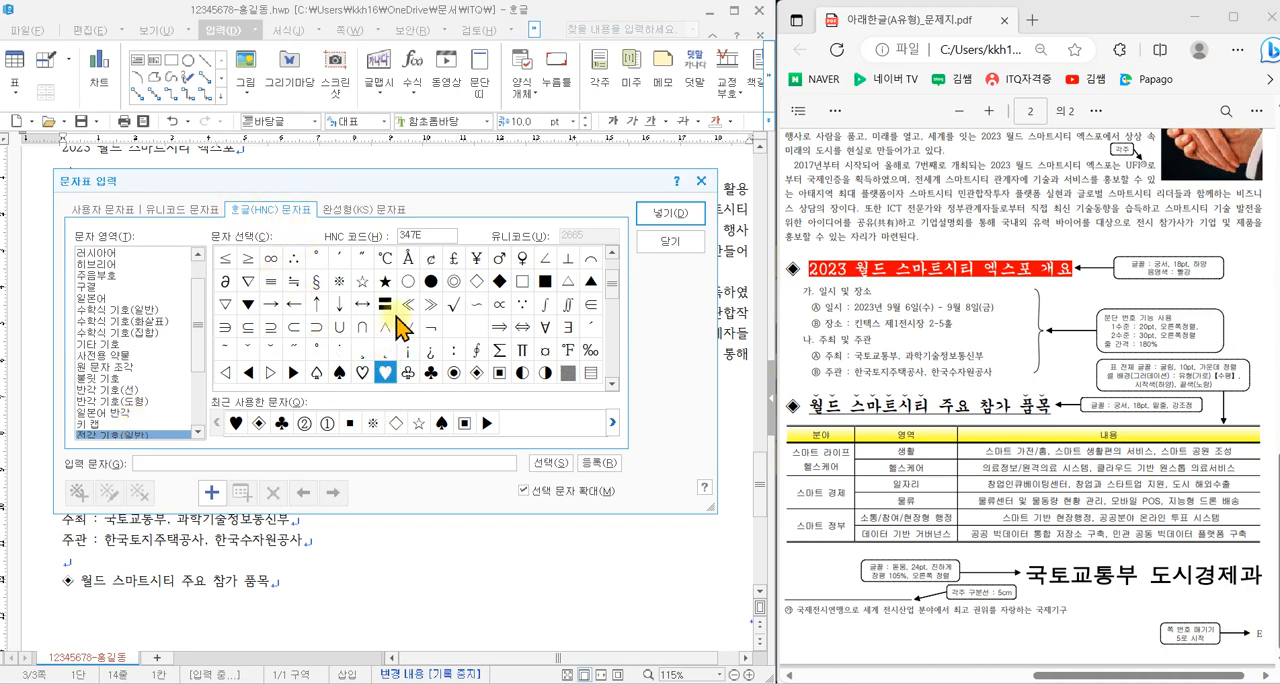
left_click(477, 372)
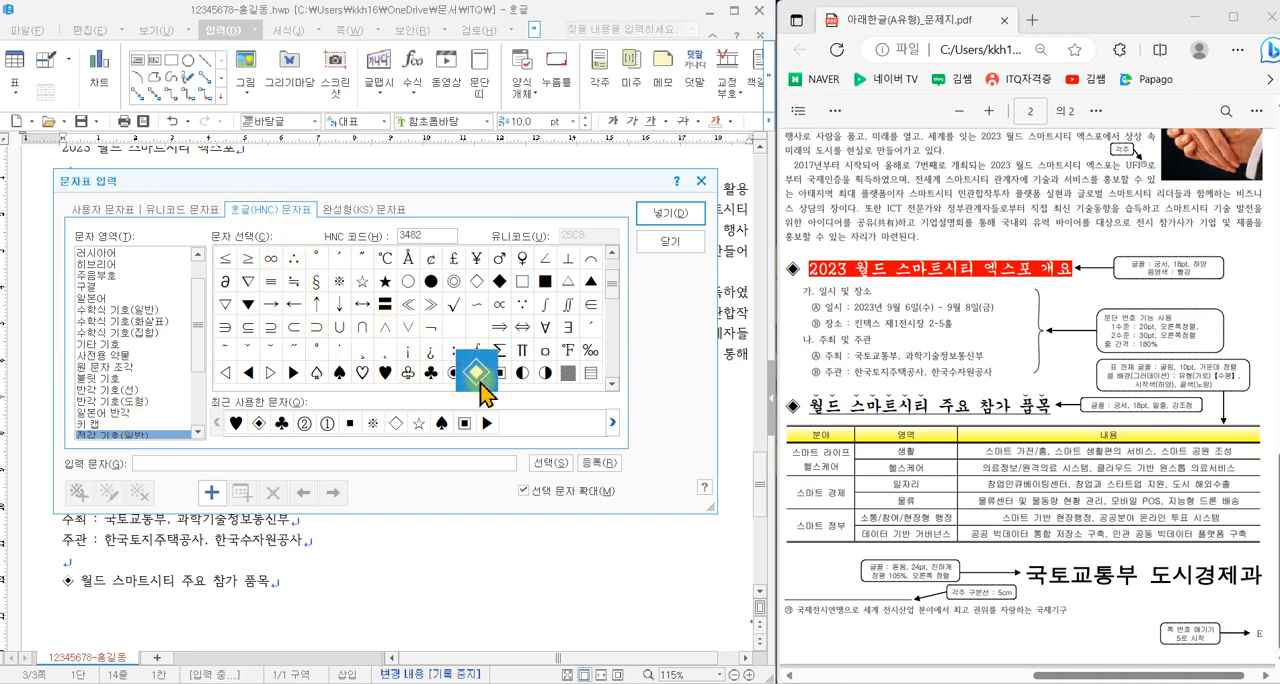
left_click(670, 213)
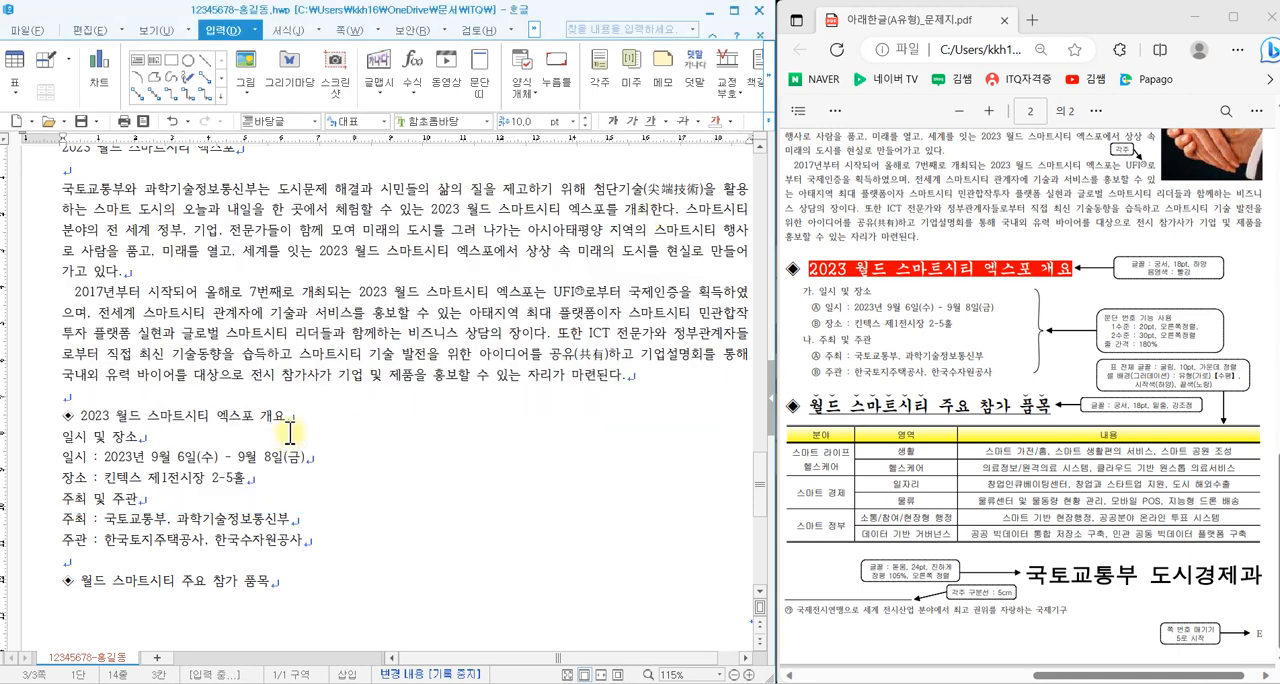
- Add an empty line below the heading 월드 스마트시티 주요 참가 품목
scroll(323, 535, "down", 2)
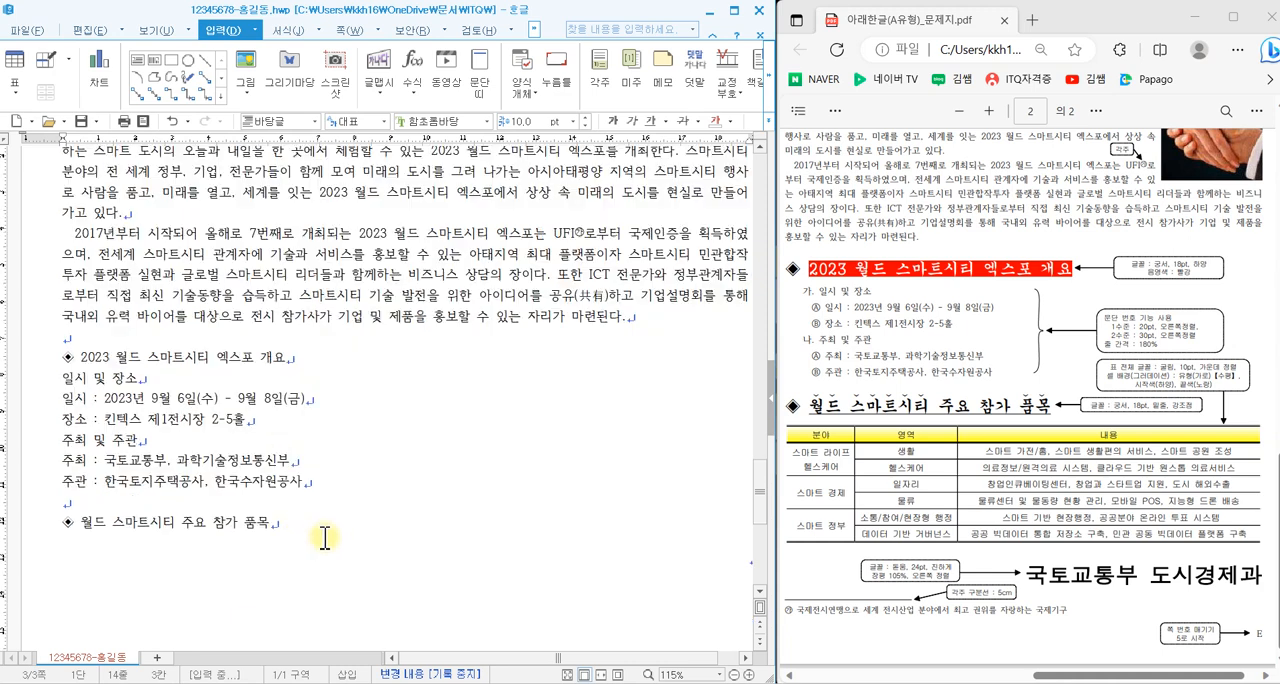
left_click(295, 467)
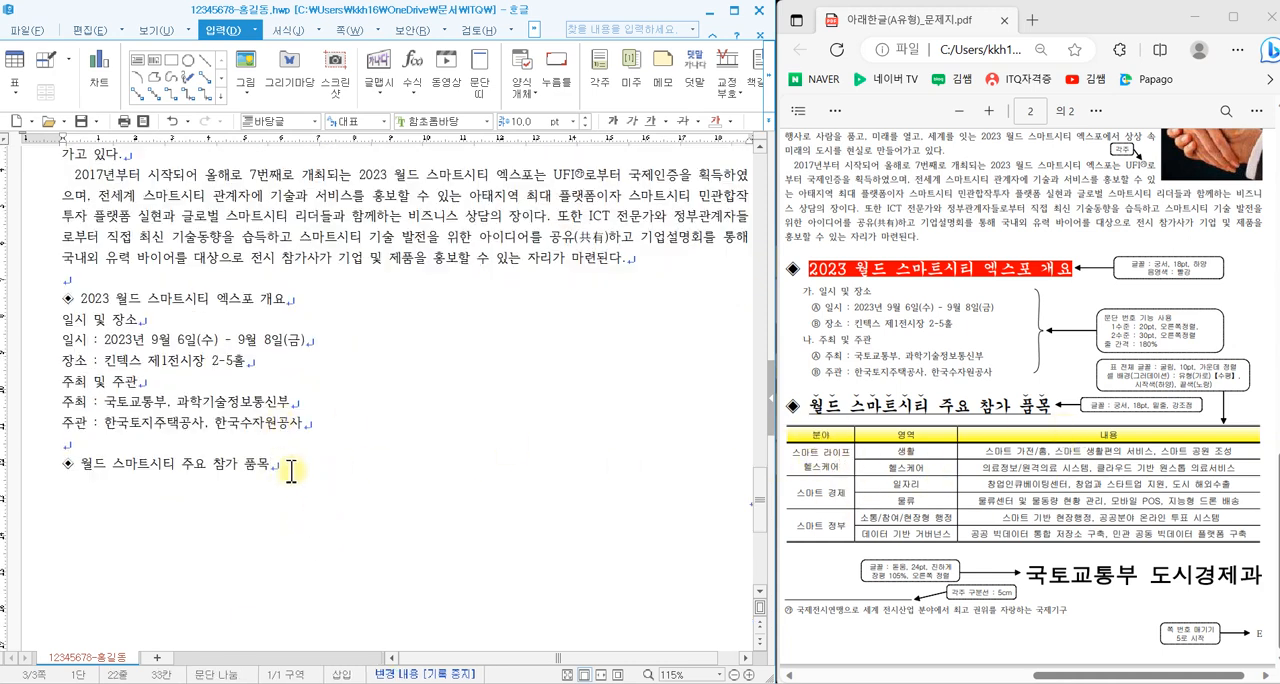
key("Return")
scroll(306, 437, "down", 1)
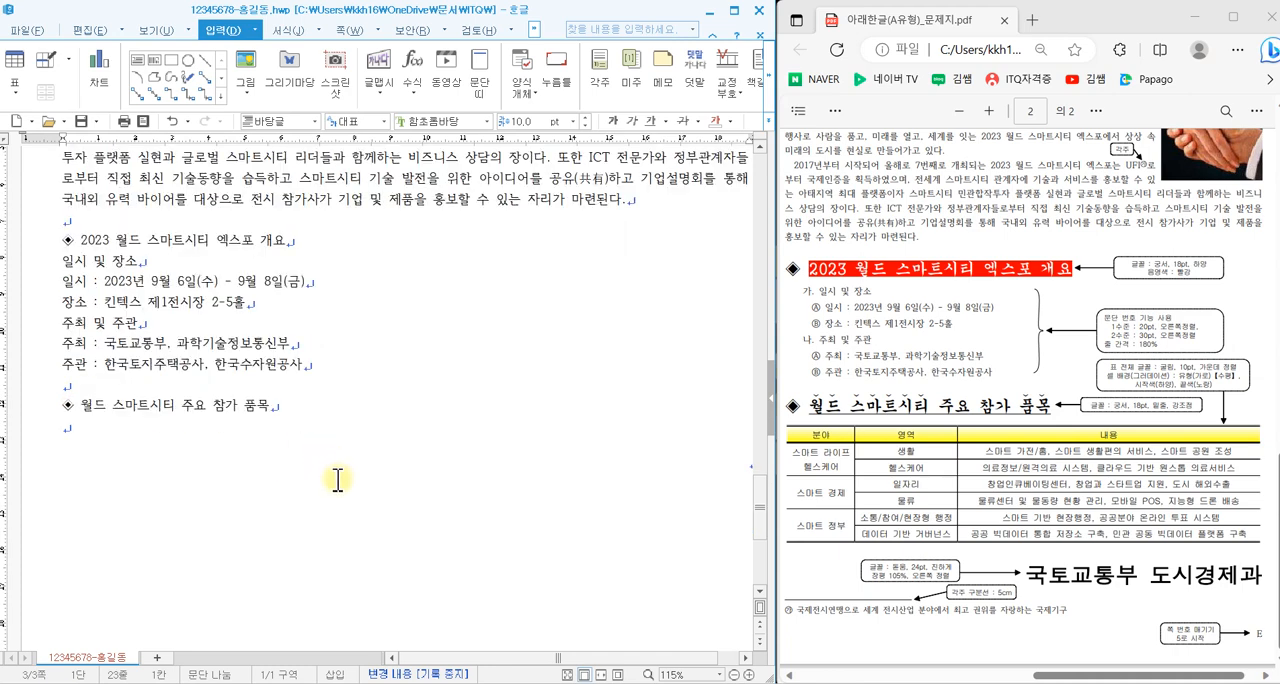
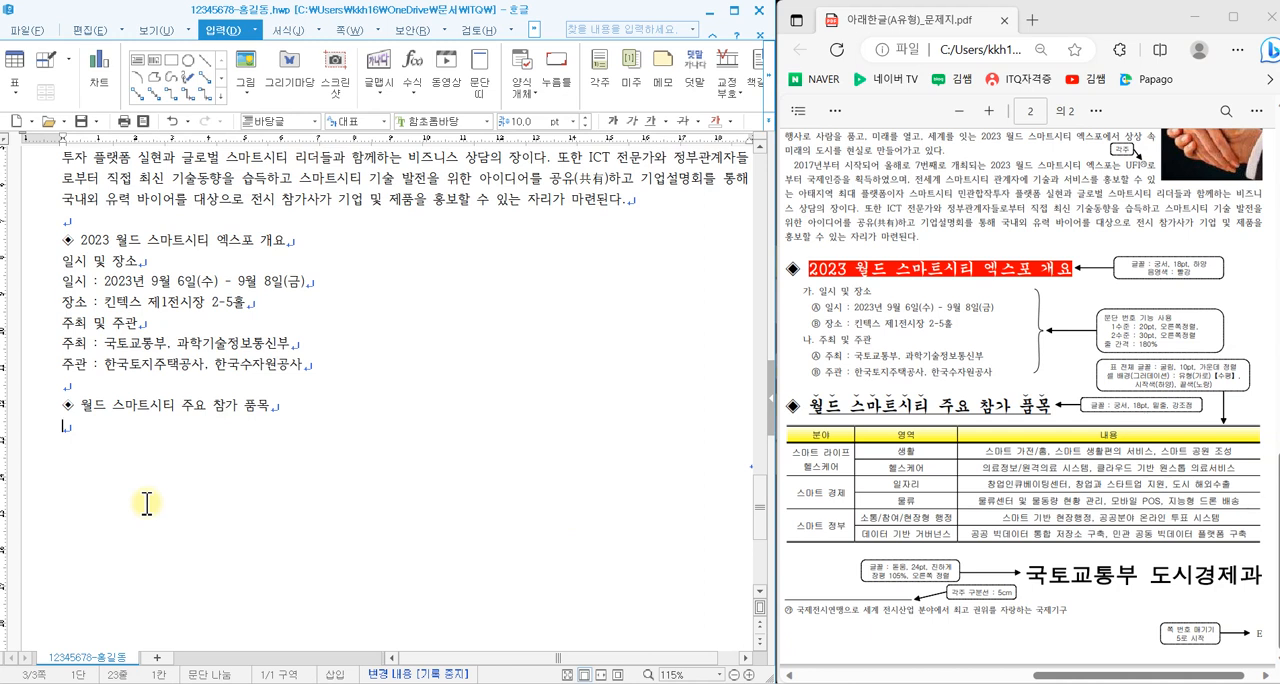
left_click_drag(840, 450, 853, 436)
mouse_move(880, 448)
left_mouse_down()
mouse_move(889, 466)
mouse_move(935, 431)
left_mouse_up()
left_click_drag(1029, 460, 1108, 445)
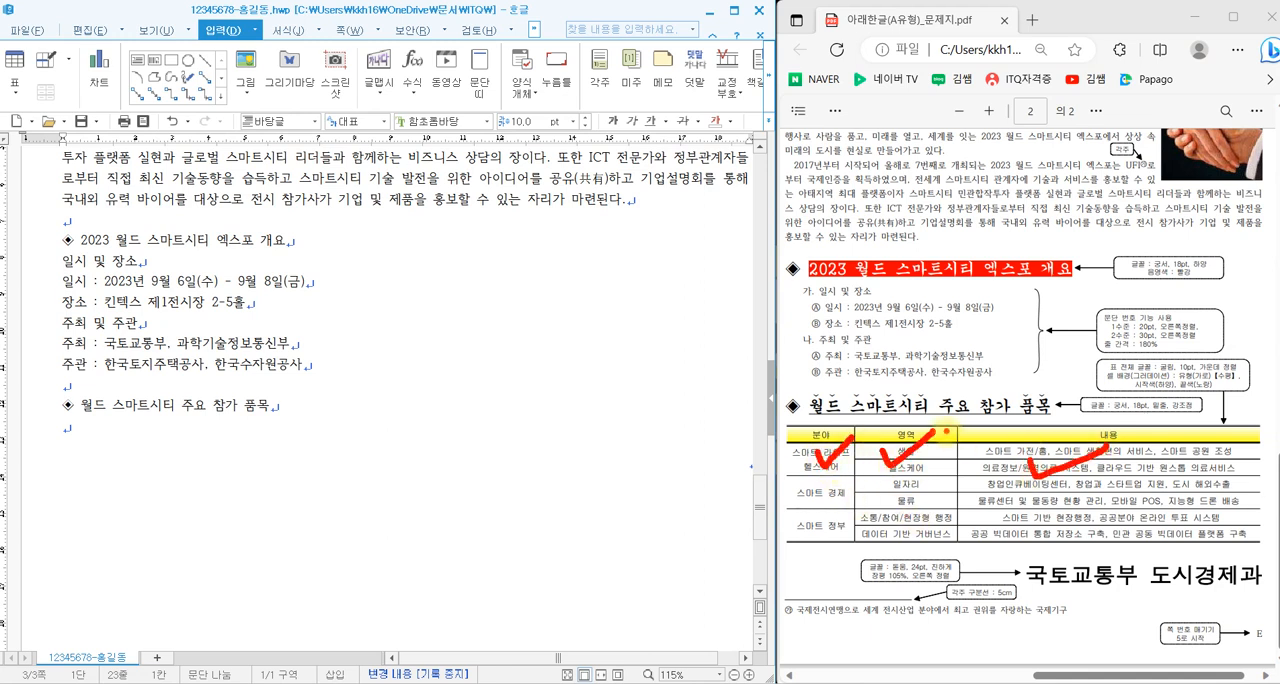
mouse_move(541, 405)
left_mouse_down()
mouse_move(560, 425)
mouse_move(540, 452)
left_mouse_up()
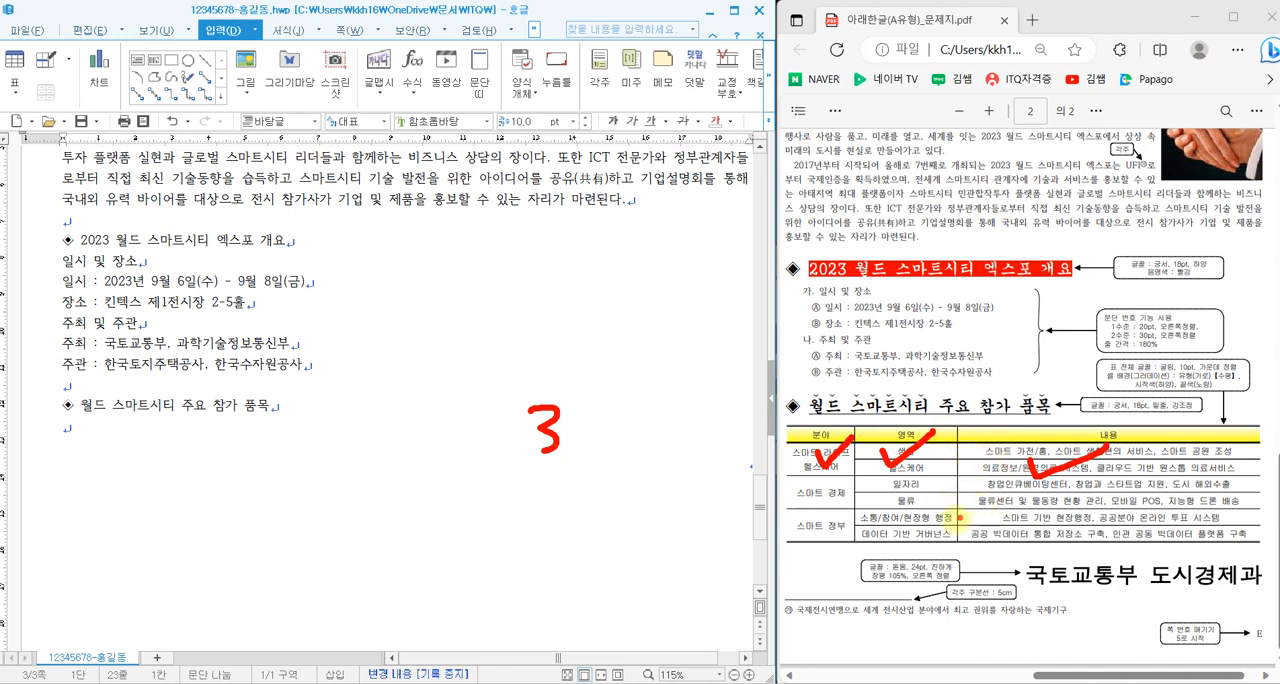
mouse_move(612, 394)
left_mouse_down()
mouse_move(612, 412)
mouse_move(655, 395)
mouse_move(644, 464)
left_mouse_up()
key("Escape")
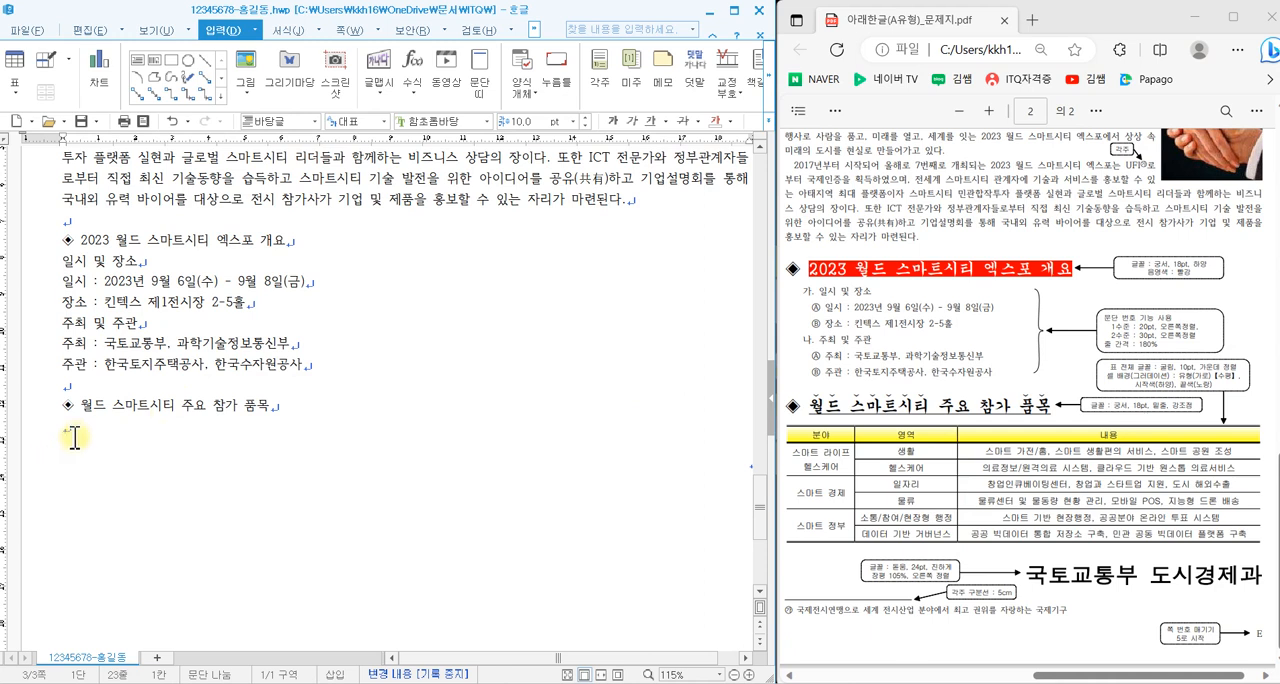
- Insert a table with 7 rows and 3 columns, treated as a character, below the heading 월드 스마트시티 주요 참가 품목
left_click(20, 68)
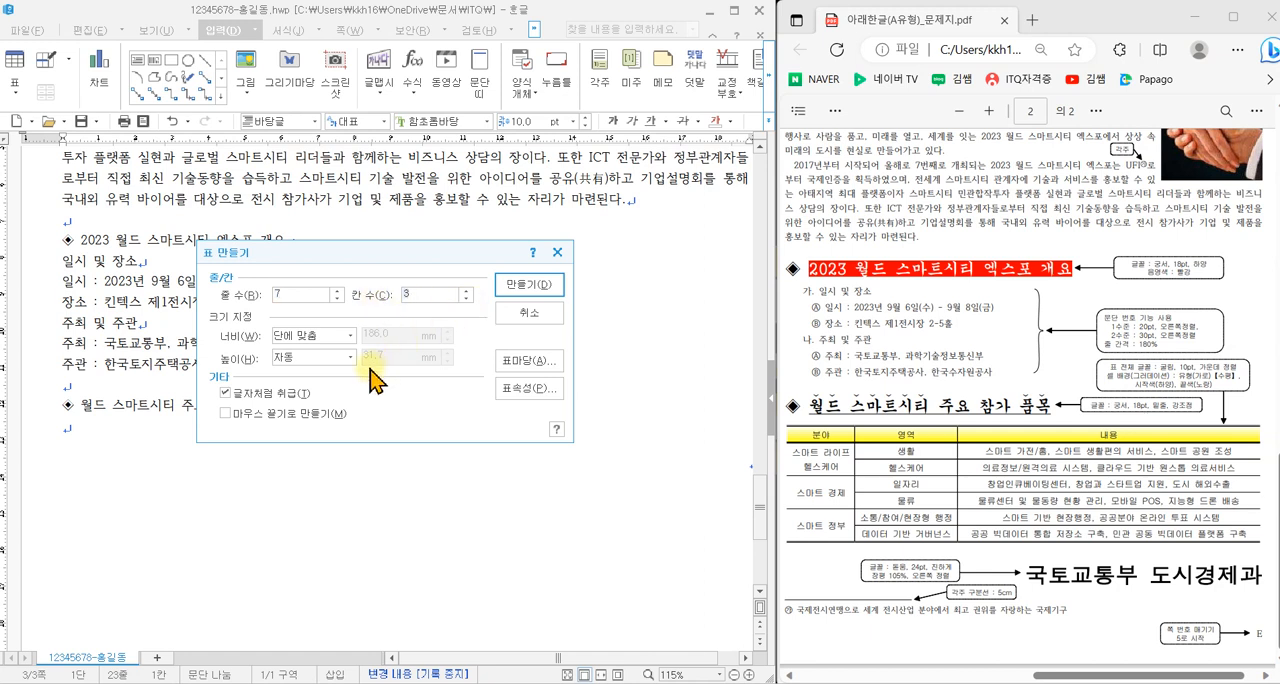
left_click_drag(194, 368, 334, 404)
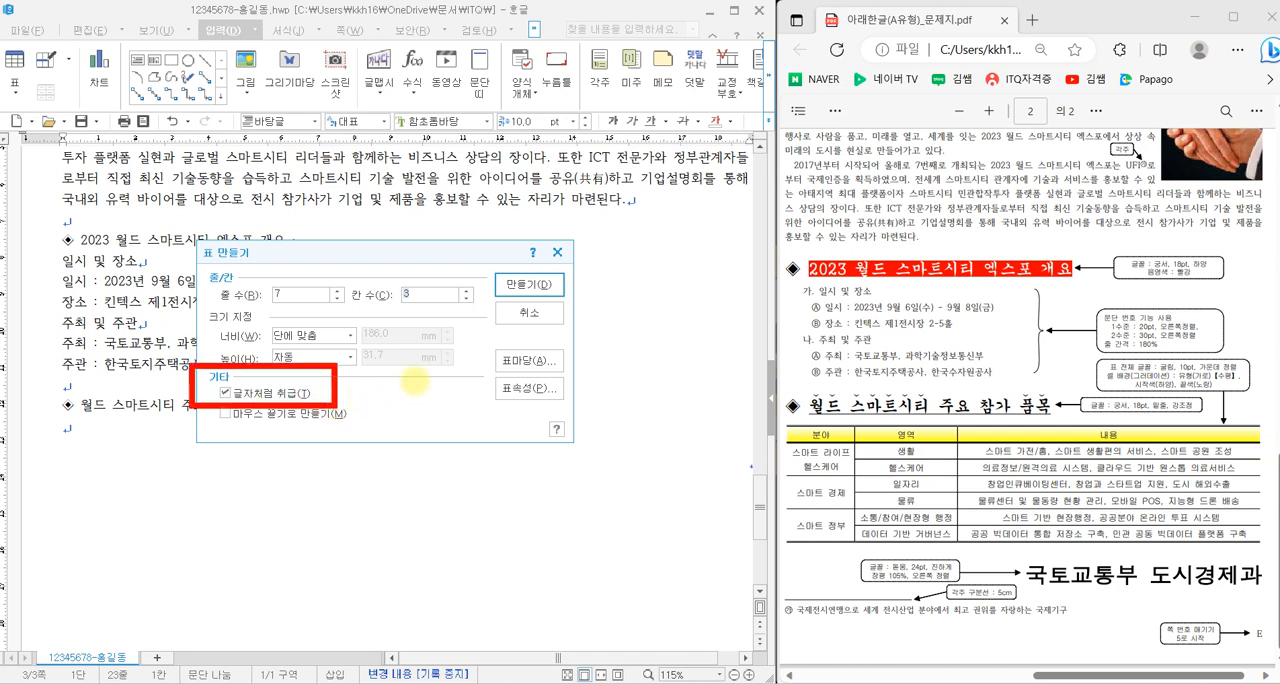
left_click(550, 286)
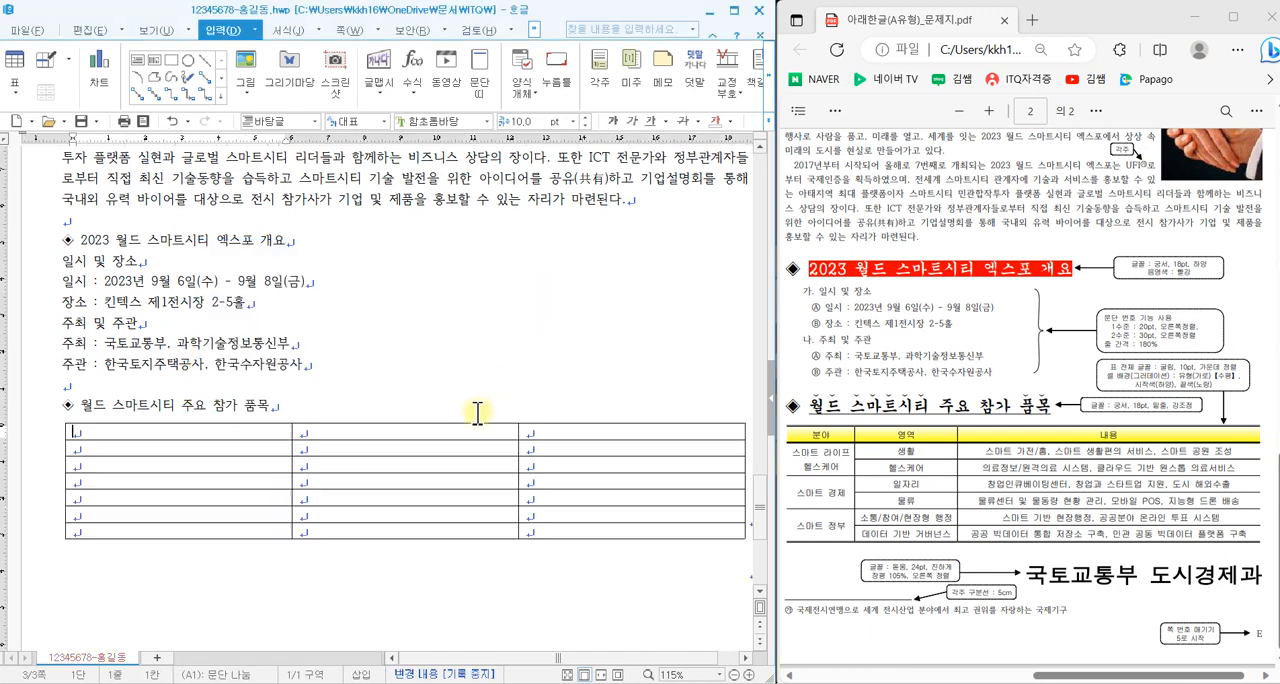
- Select all cells of the new table and increase the row heights by two increments
left_click_drag(286, 433, 591, 534)
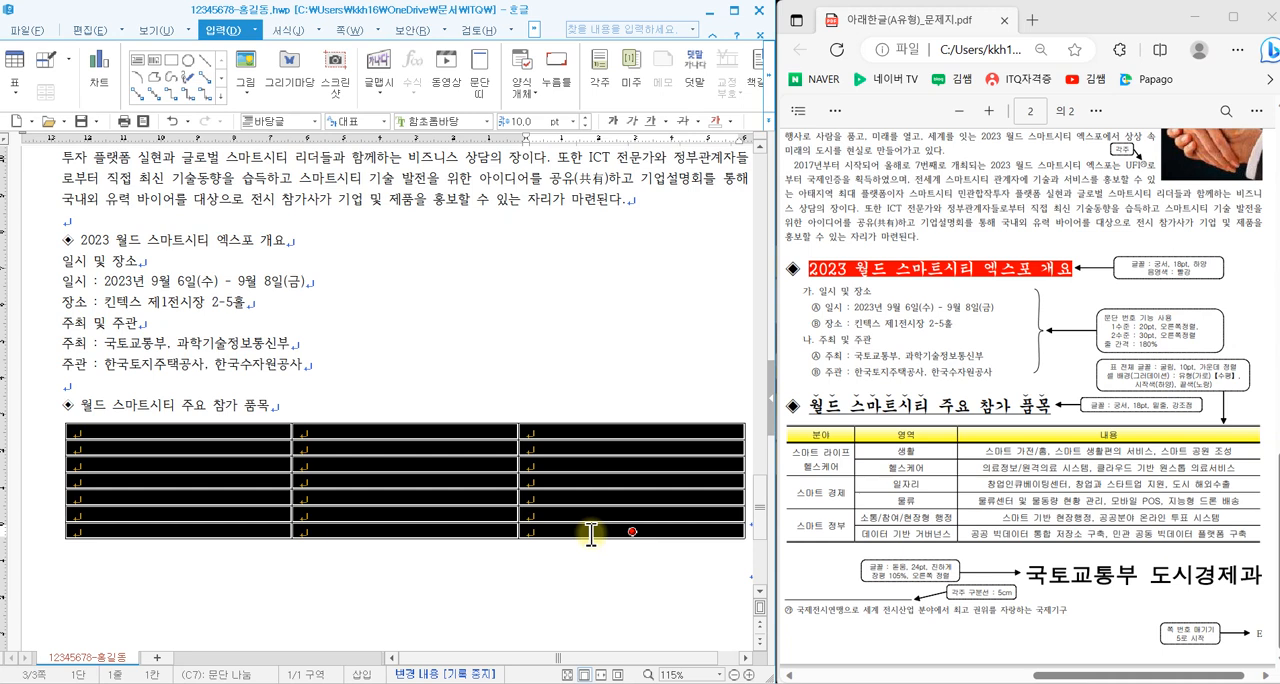
key("ctrl+Down")
key("ctrl+Down")
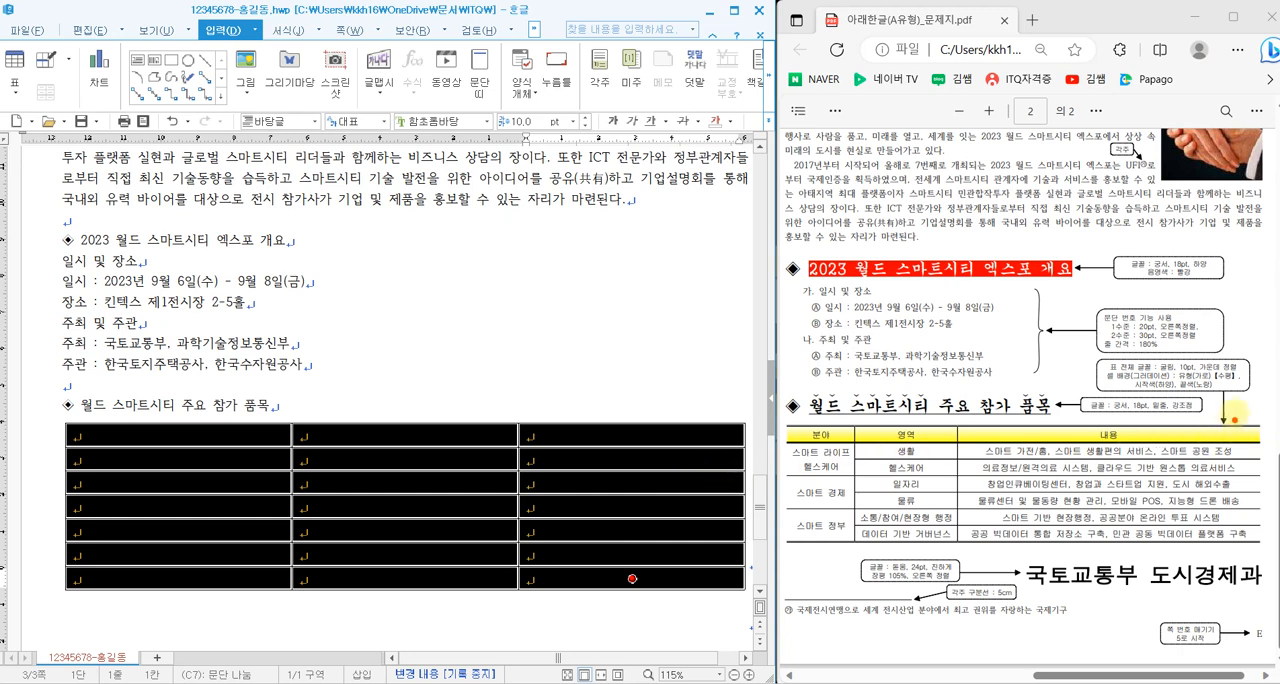
- Set the font of all table cells to 굴림 and centre-align them, as the question PDF specifies
left_click_drag(1103, 352, 1252, 397)
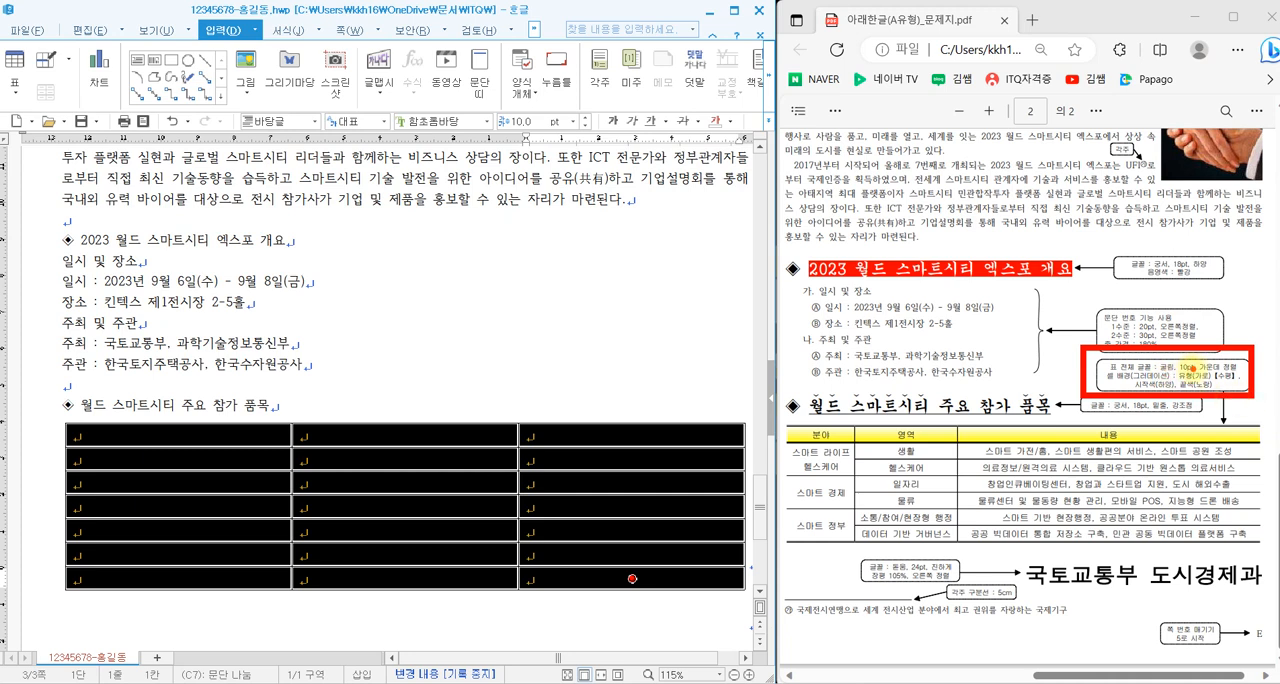
left_click(487, 121)
left_click_drag(597, 272, 597, 147)
left_click(538, 150)
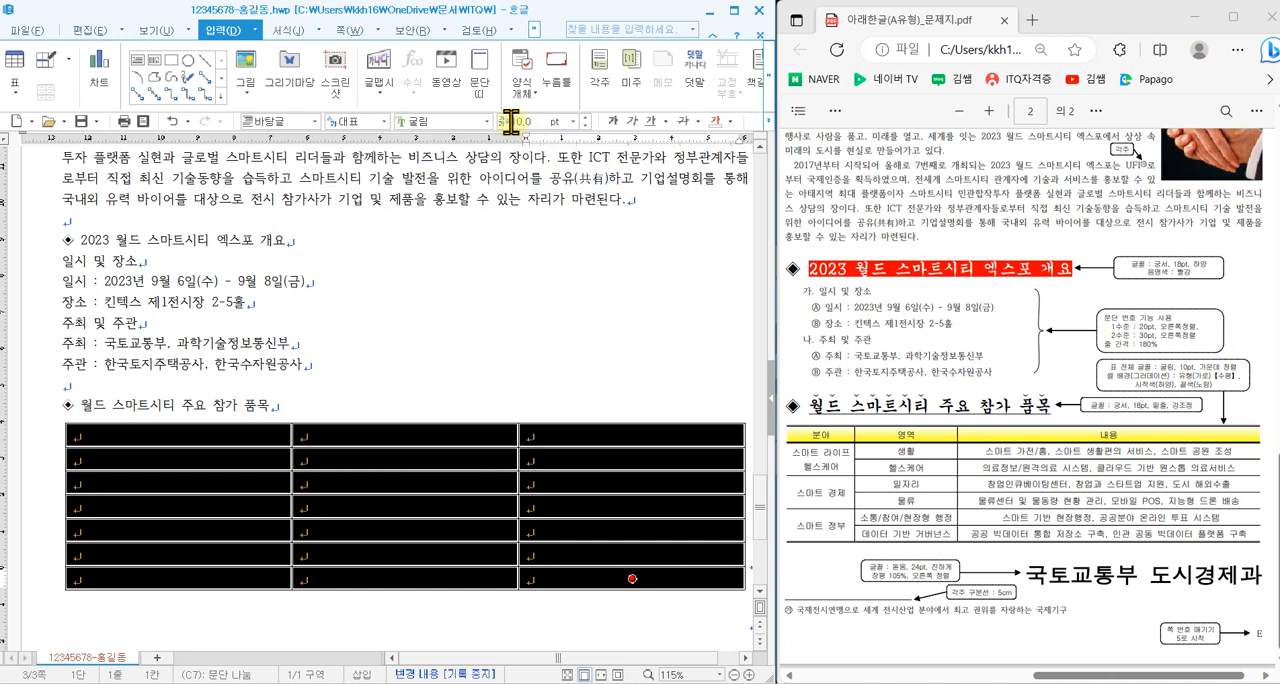
left_click(736, 122)
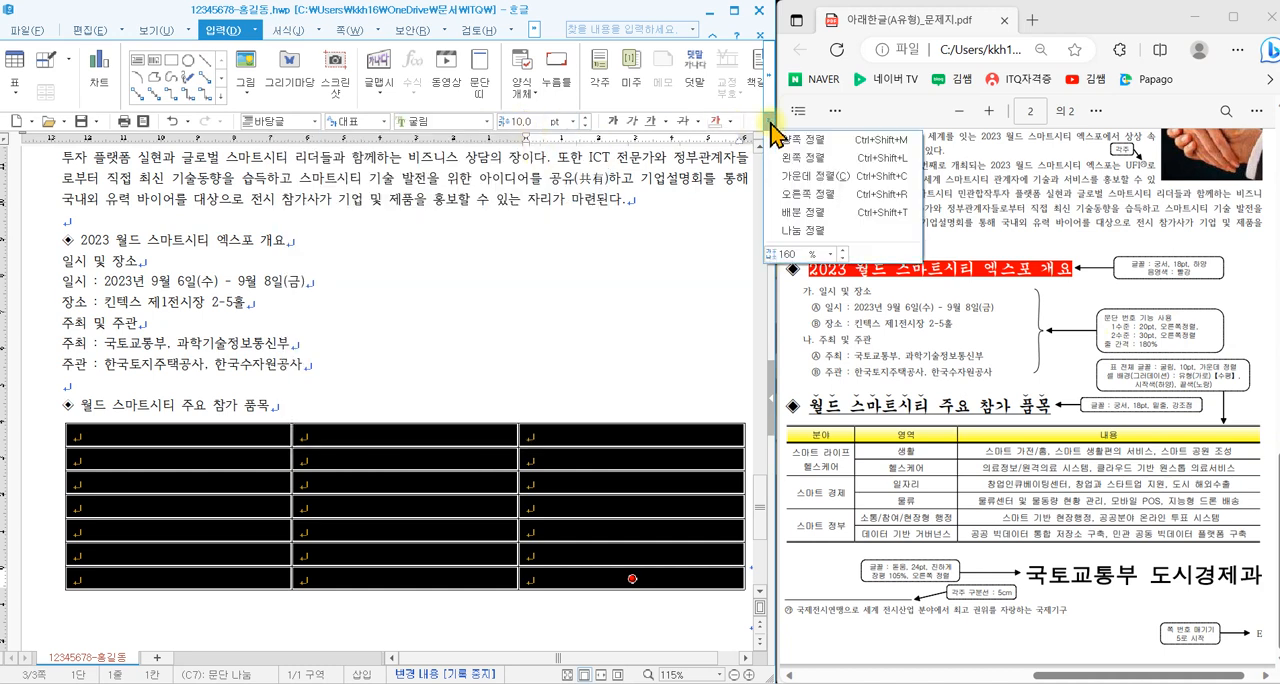
left_click(823, 177)
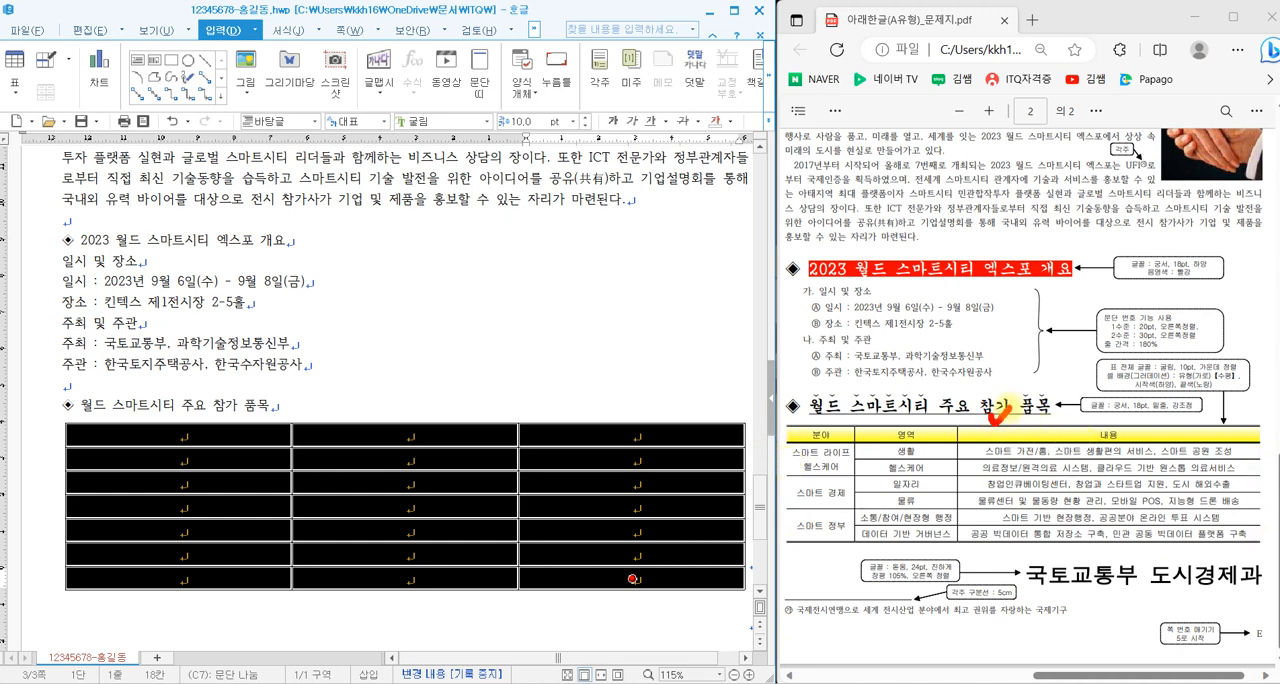
- Remove the left and right outer borders of the whole table by setting them to 선 없음
left_click_drag(1011, 535, 1030, 533)
key("l")
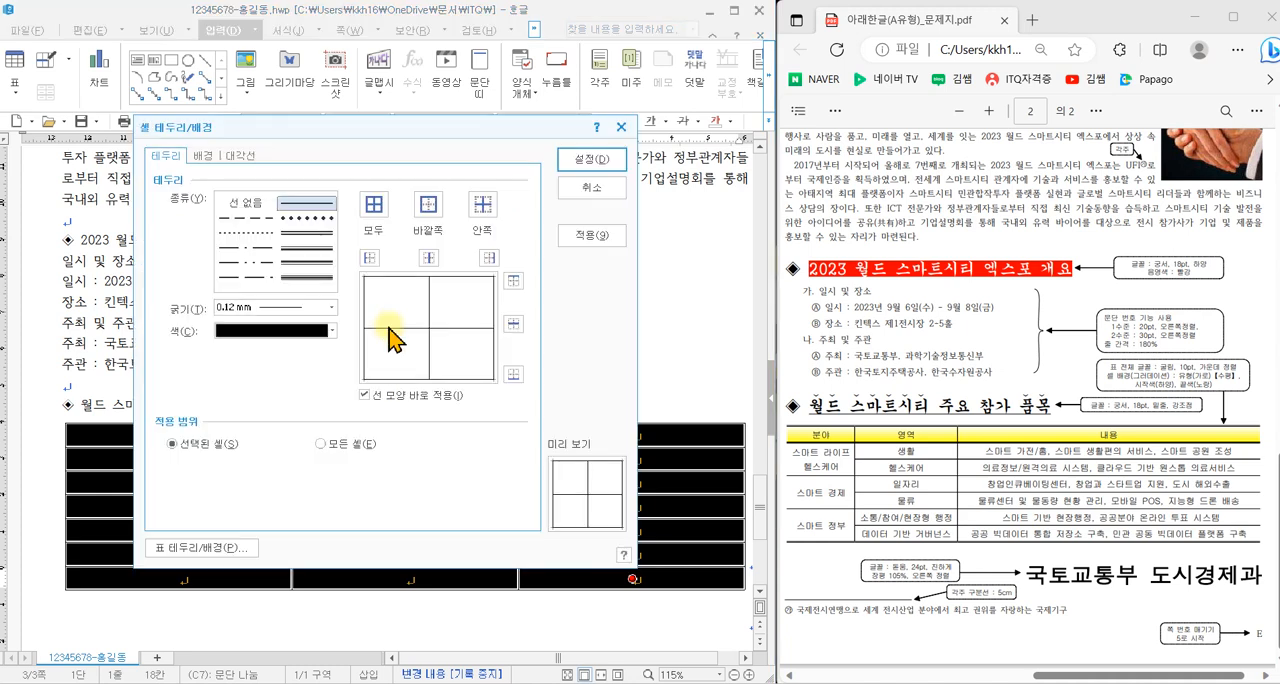
left_click(265, 207)
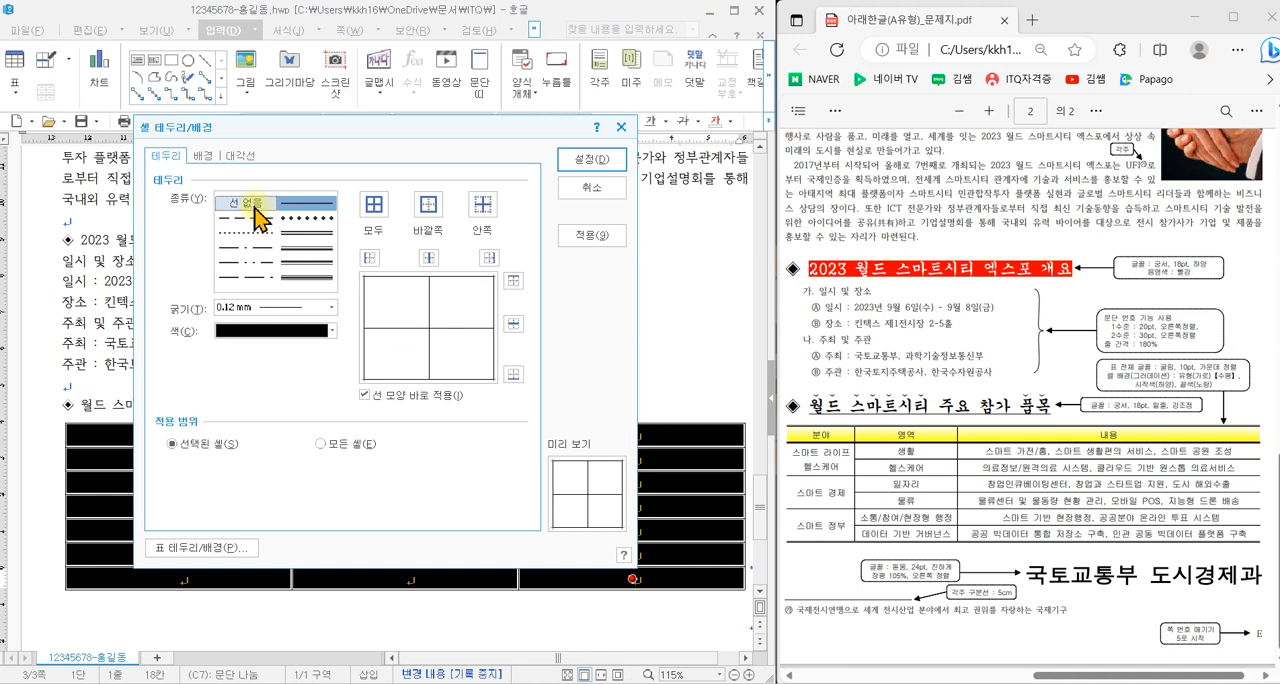
left_click(369, 257)
left_click(489, 258)
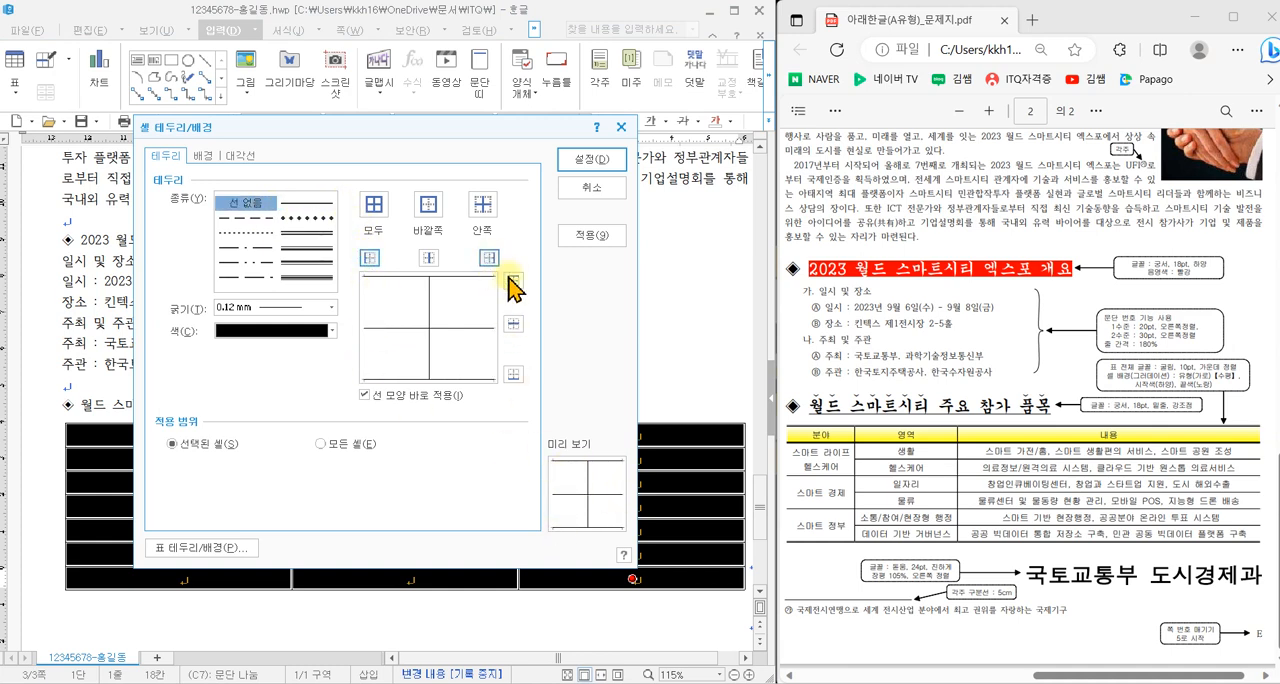
left_click(590, 163)
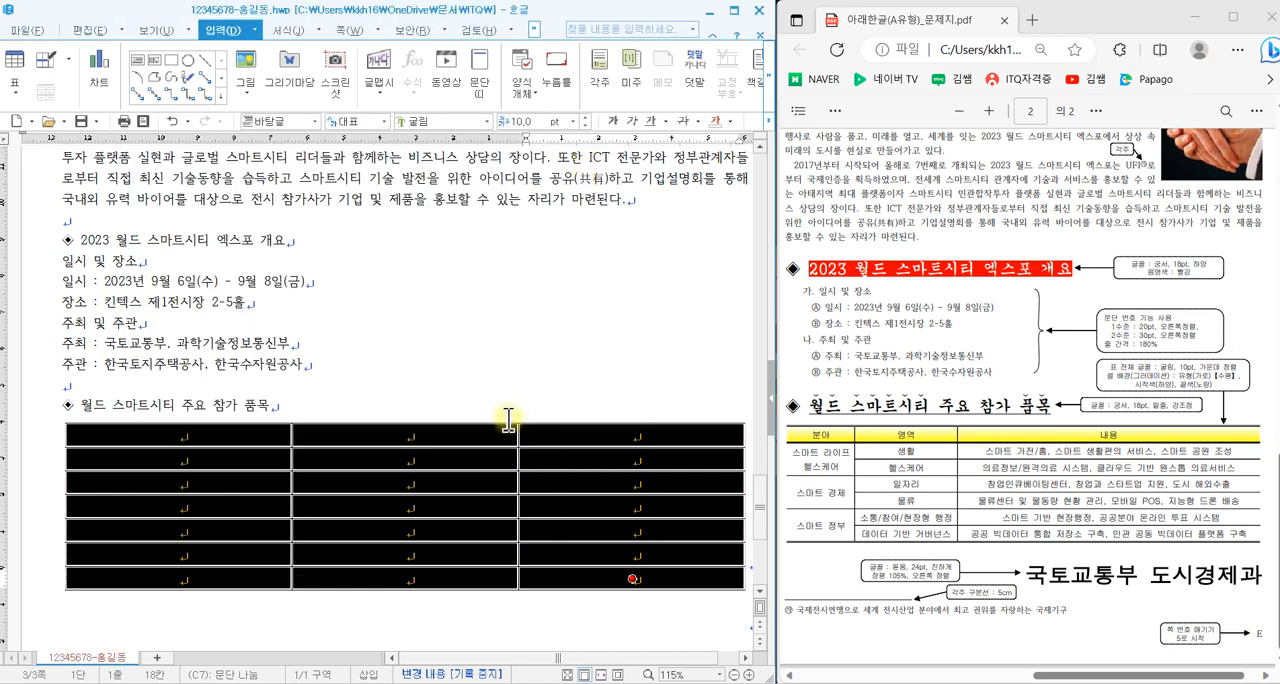
- Apply a 0.5 mm double line to the top and bottom outer borders of the whole table
key("l")
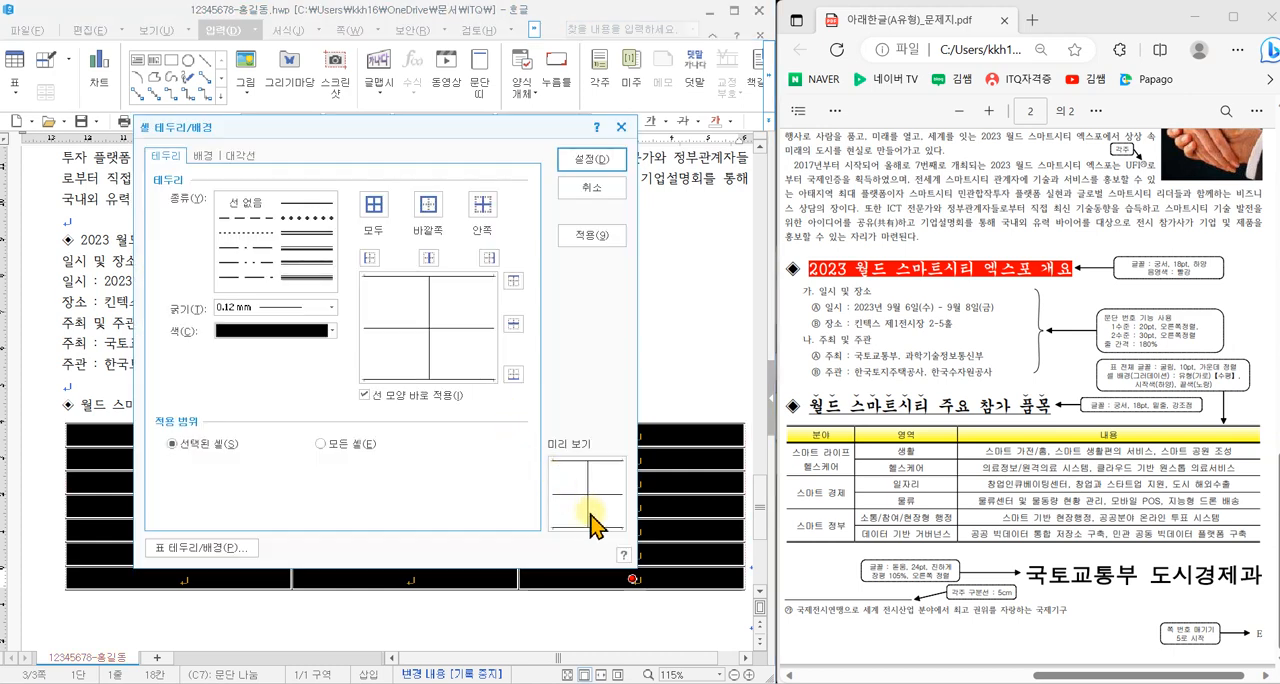
left_click(307, 234)
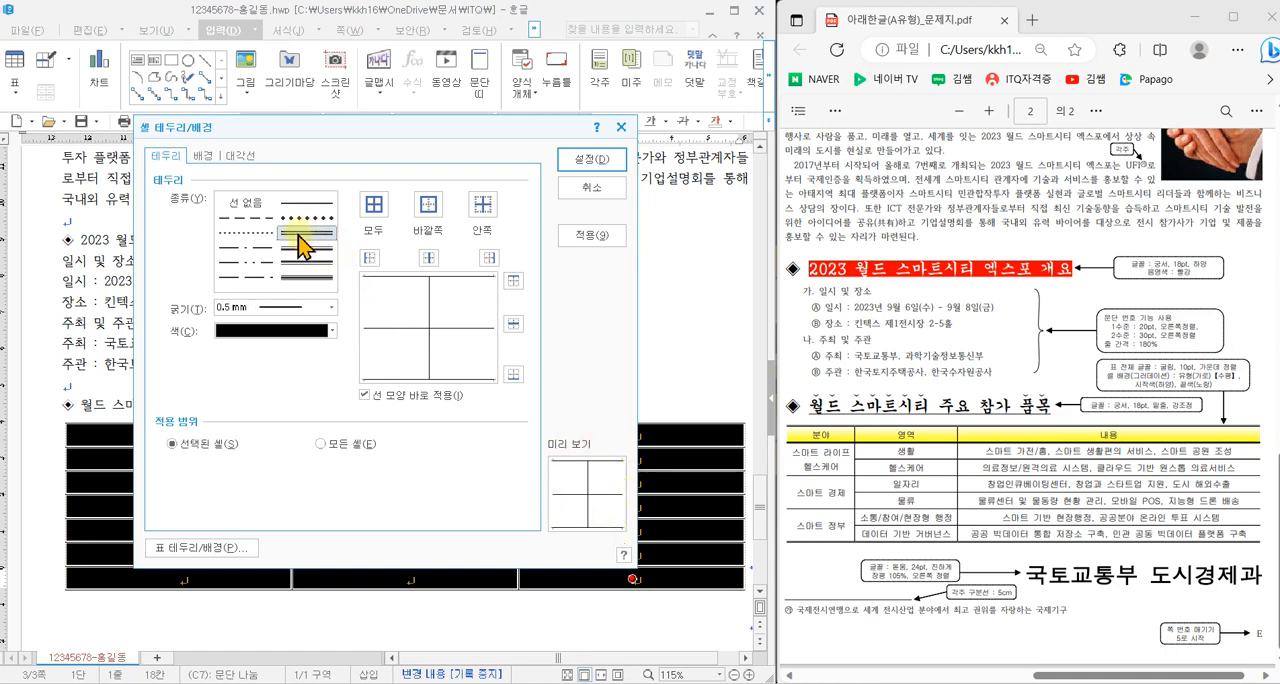
left_click(515, 283)
left_click(515, 376)
left_click(591, 160)
left_click(543, 367)
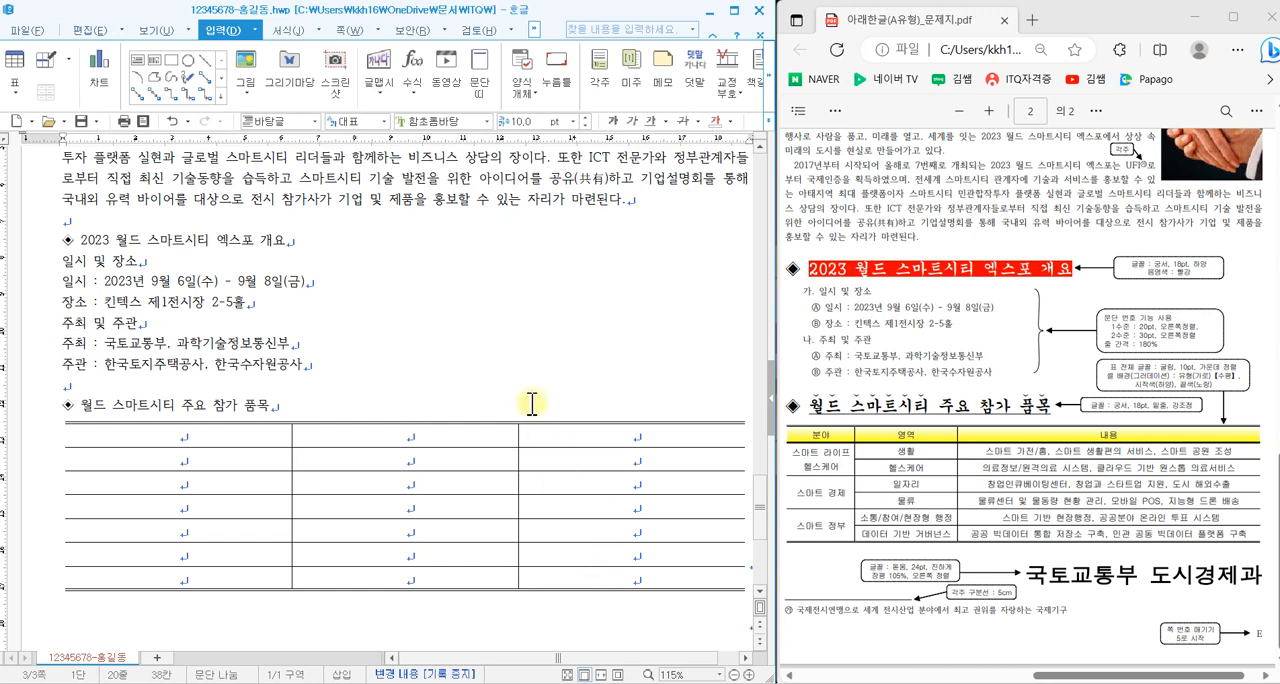
- Apply a 0.5 mm double line to the bottom border of the table's header row
left_click_drag(278, 434, 585, 434)
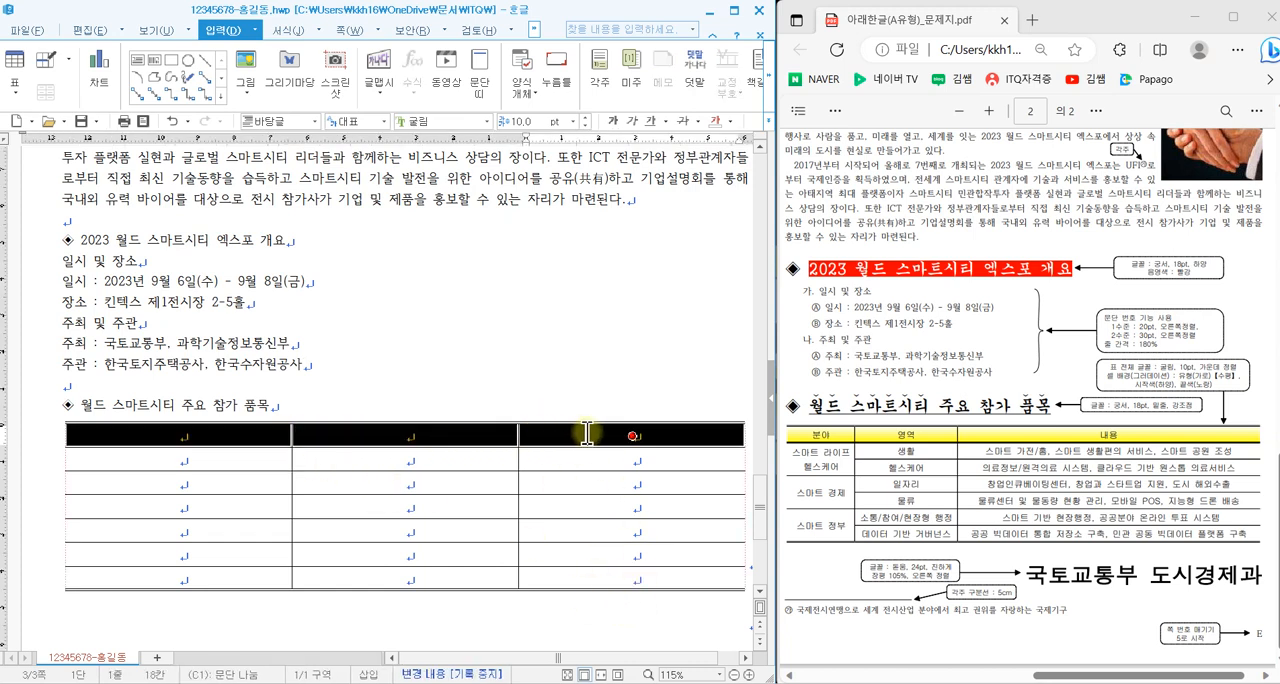
key("l")
left_click(315, 235)
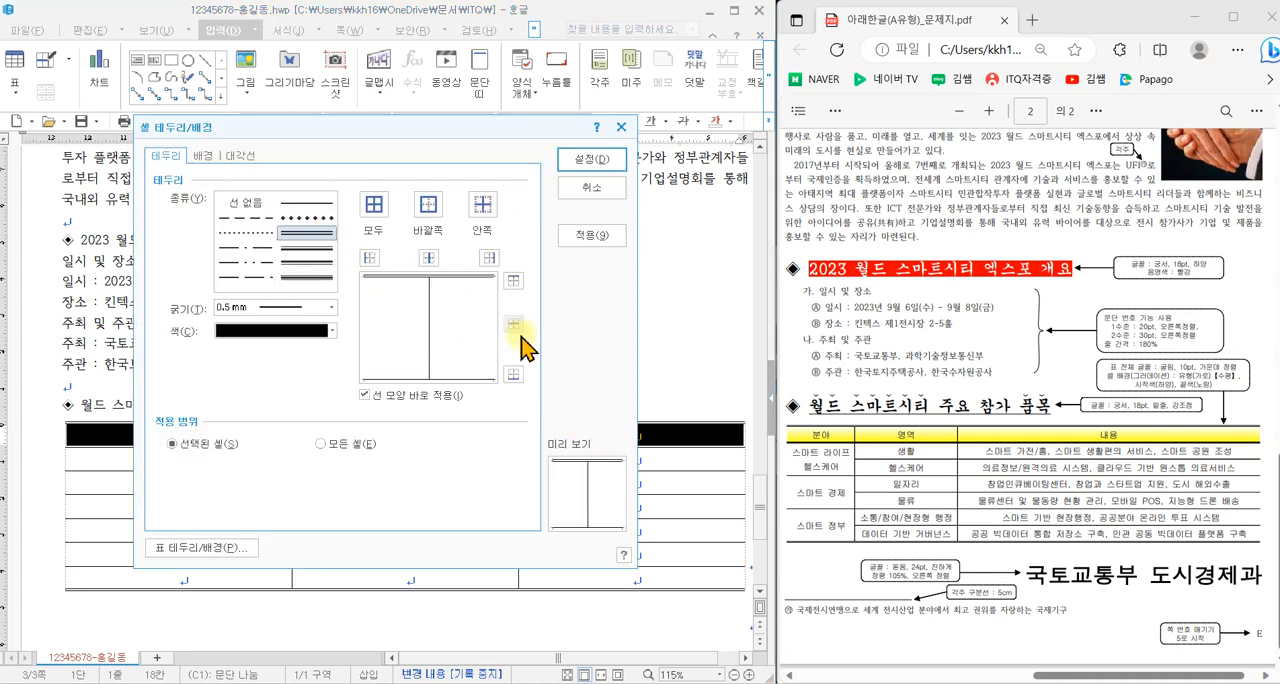
left_click(513, 374)
left_click(591, 159)
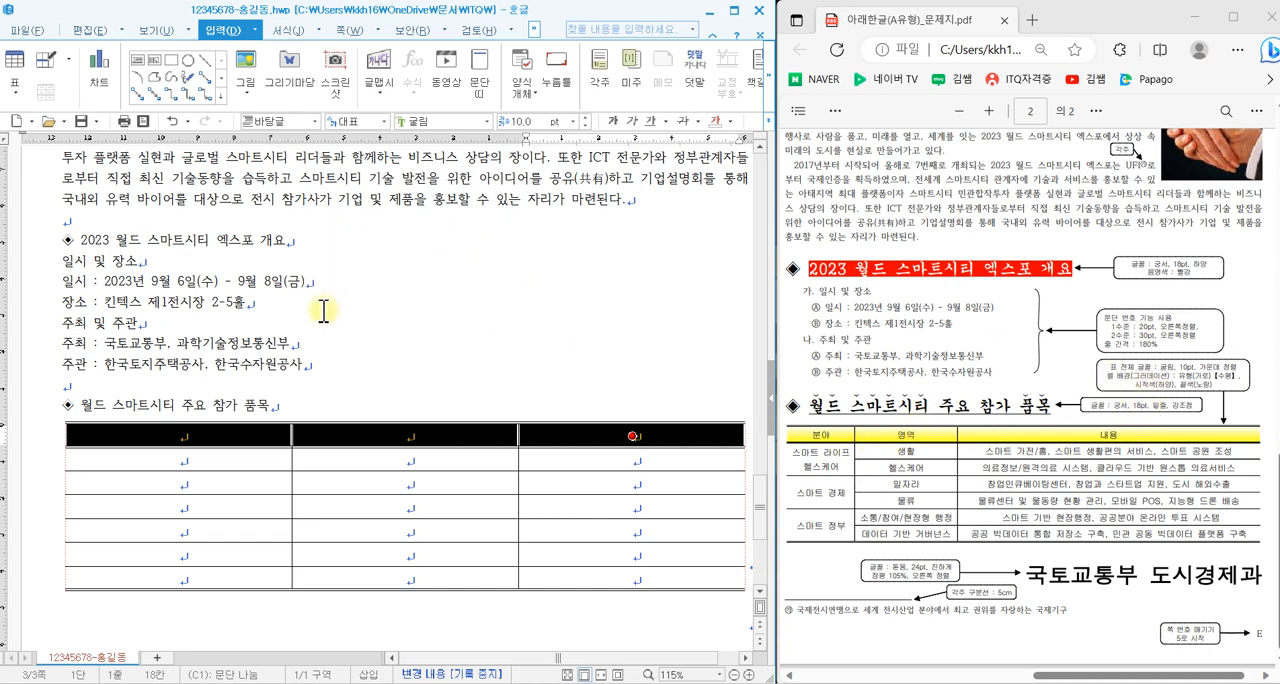
- Fill the header row with a 수평 gradient that starts in white and ends in yellow
key("c")
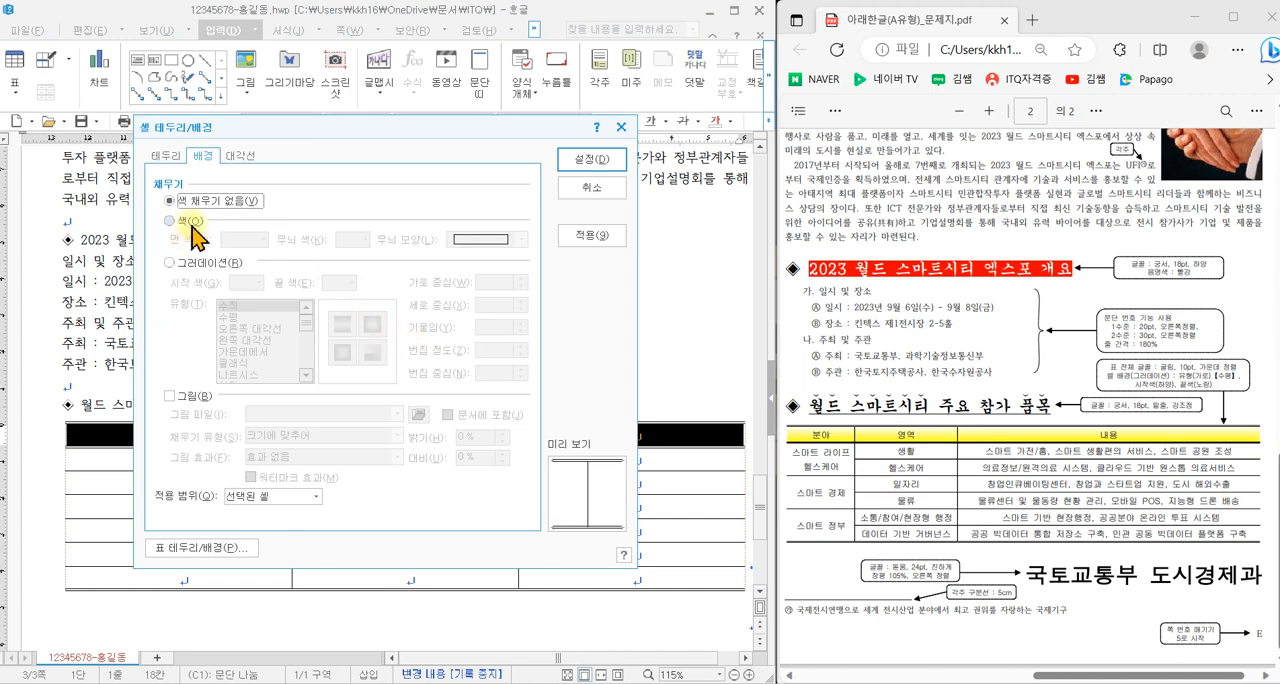
left_click(205, 263)
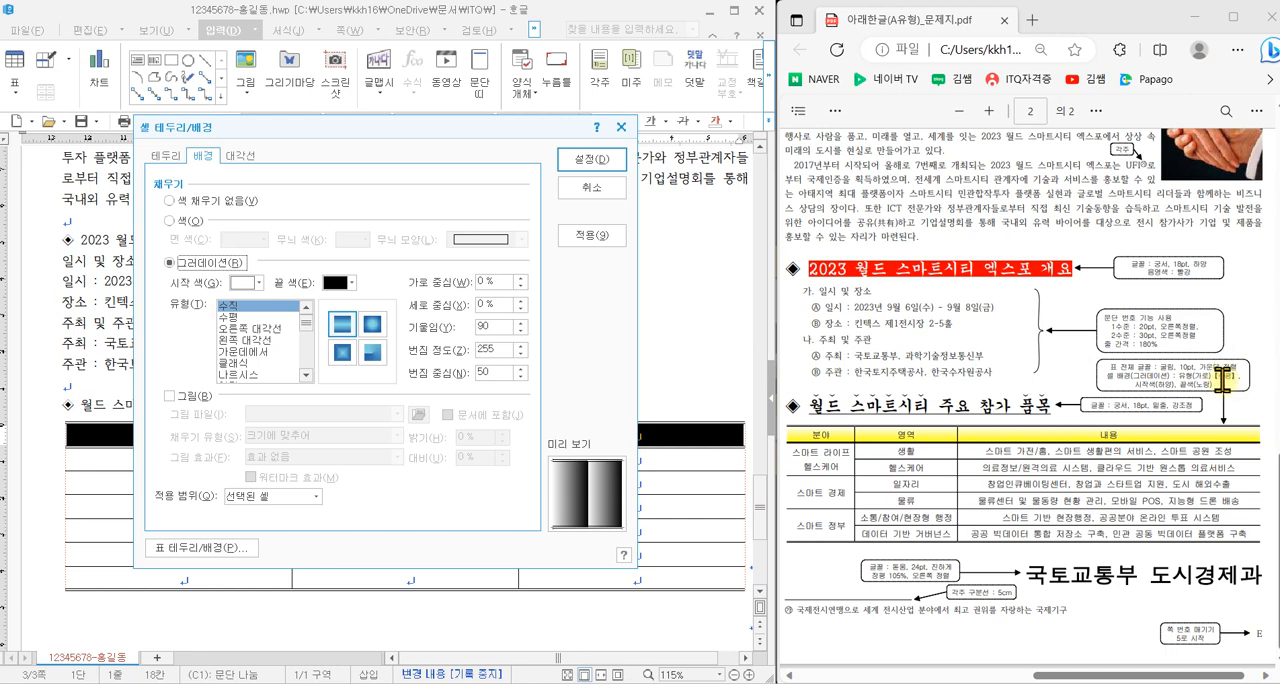
left_click(231, 317)
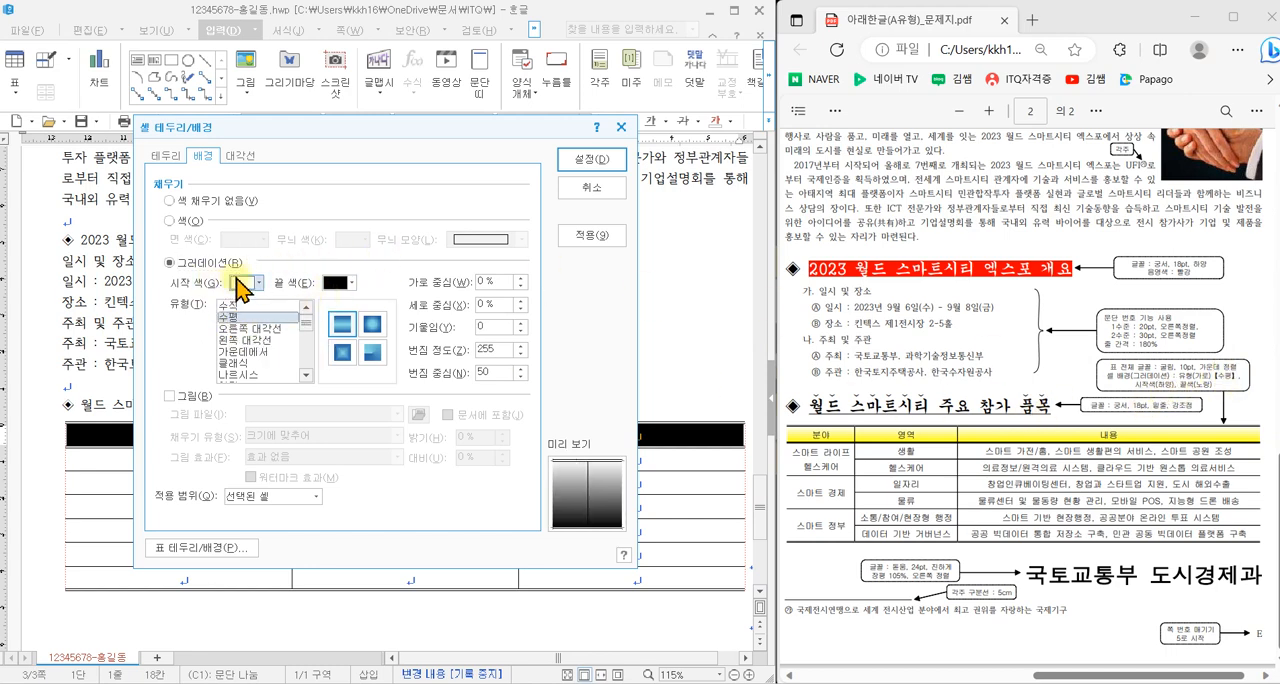
left_click(345, 286)
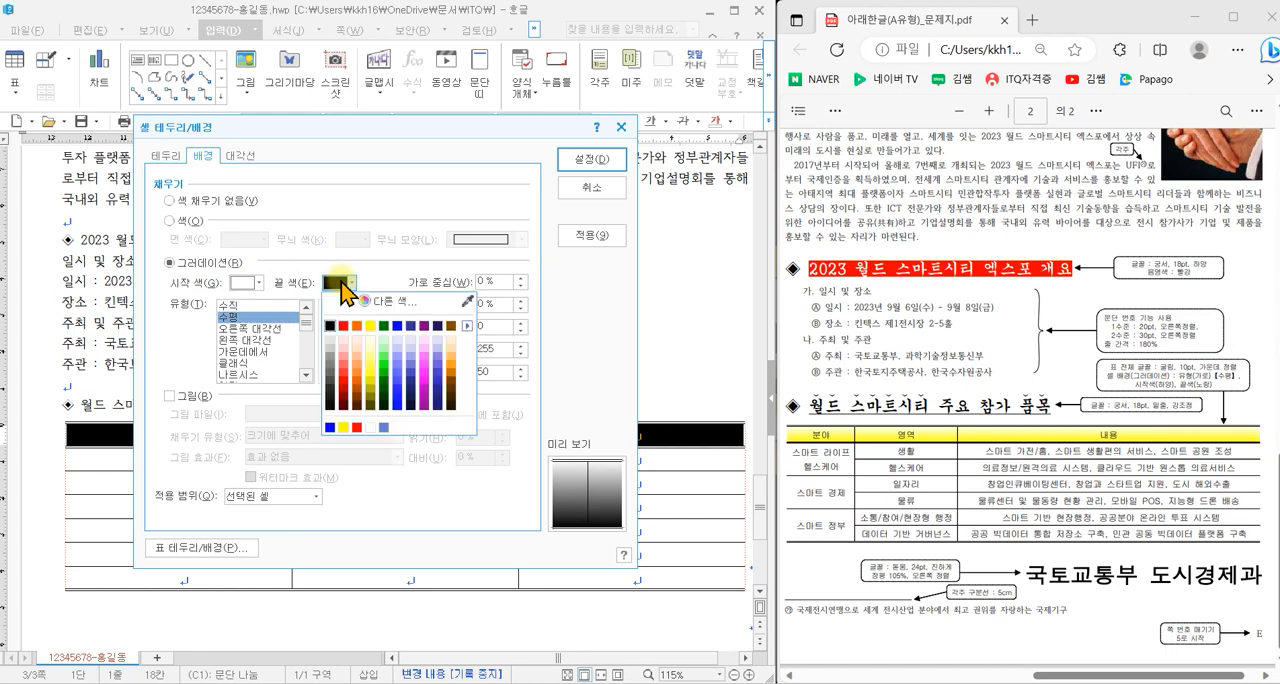
left_click(374, 326)
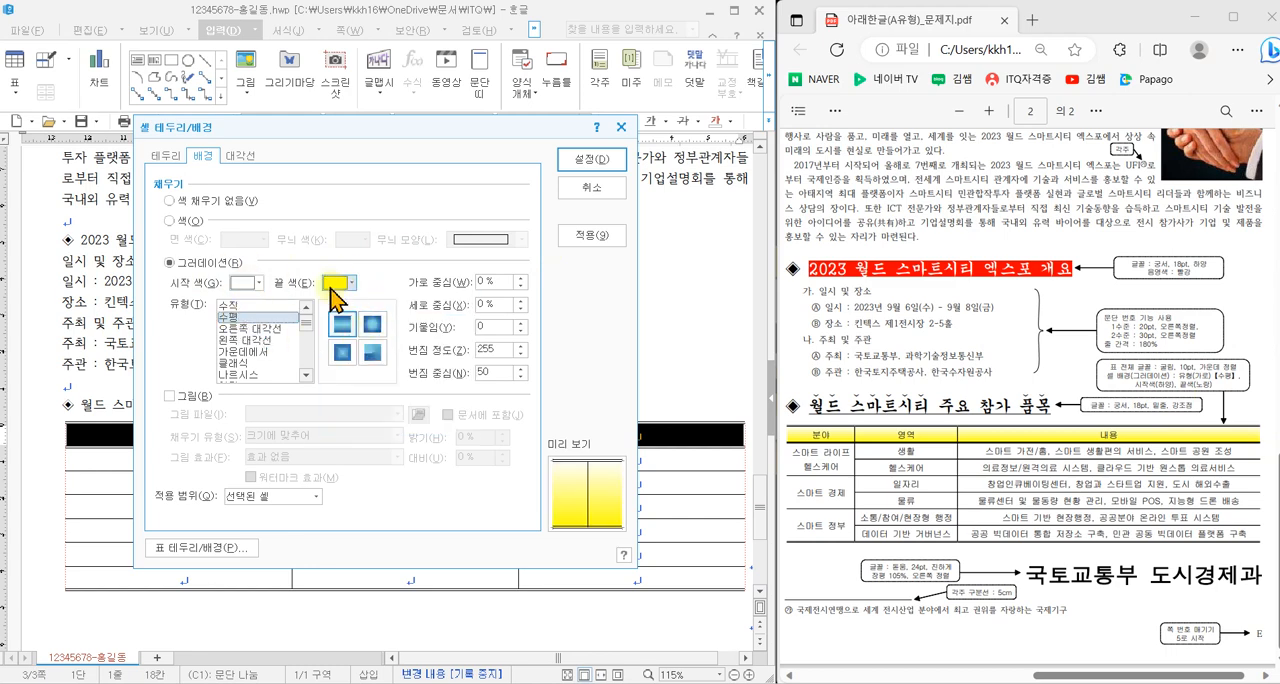
left_click(590, 160)
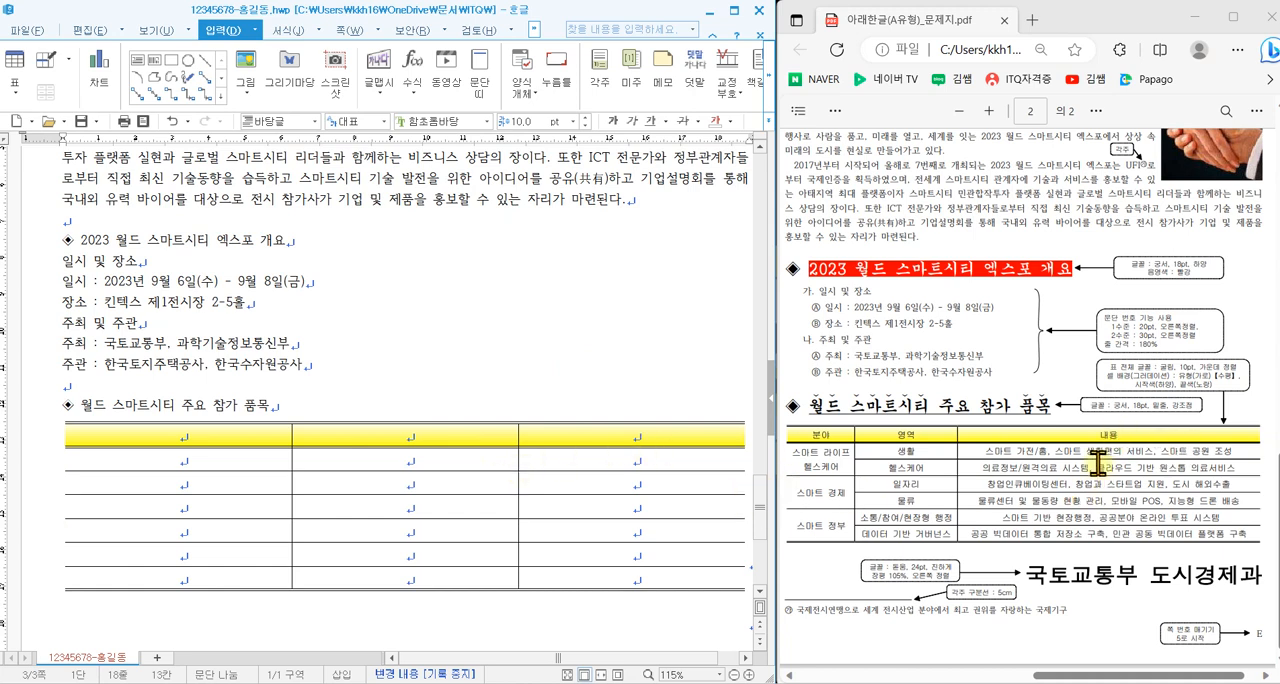
- Narrow the table's first and second columns and widen the third to match the proportions in the question PDF
left_click_drag(518, 463, 387, 467)
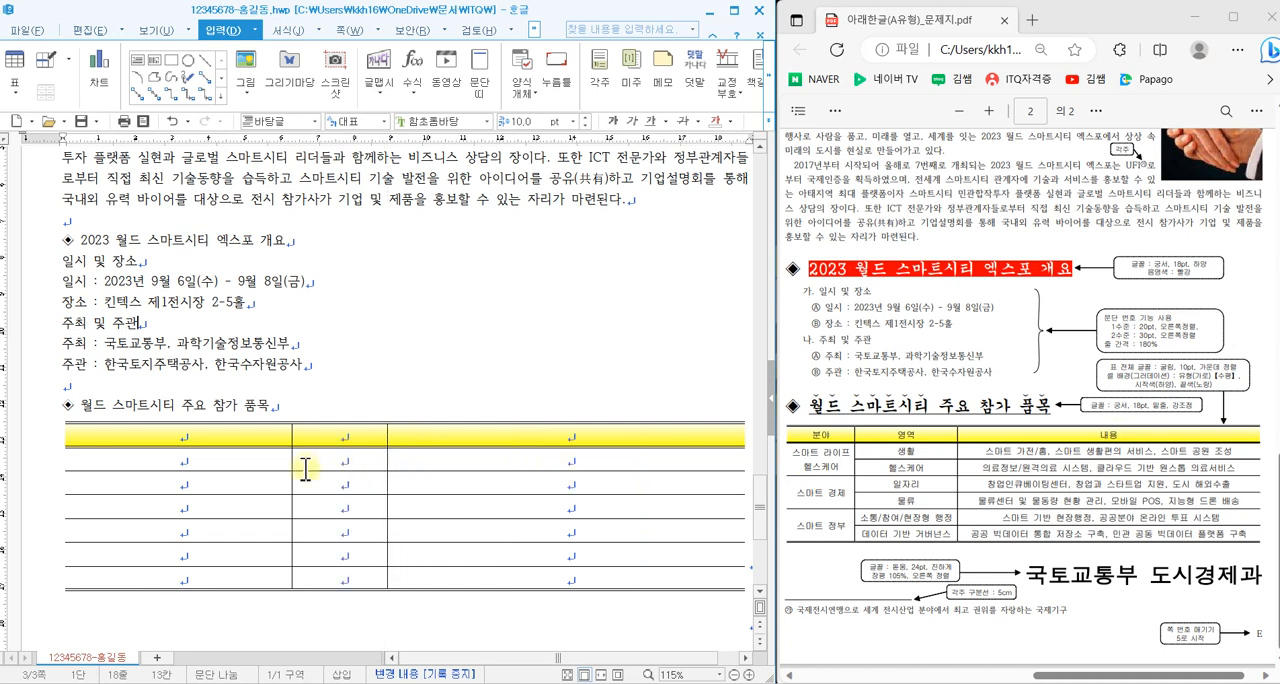
left_click_drag(292, 465, 189, 463)
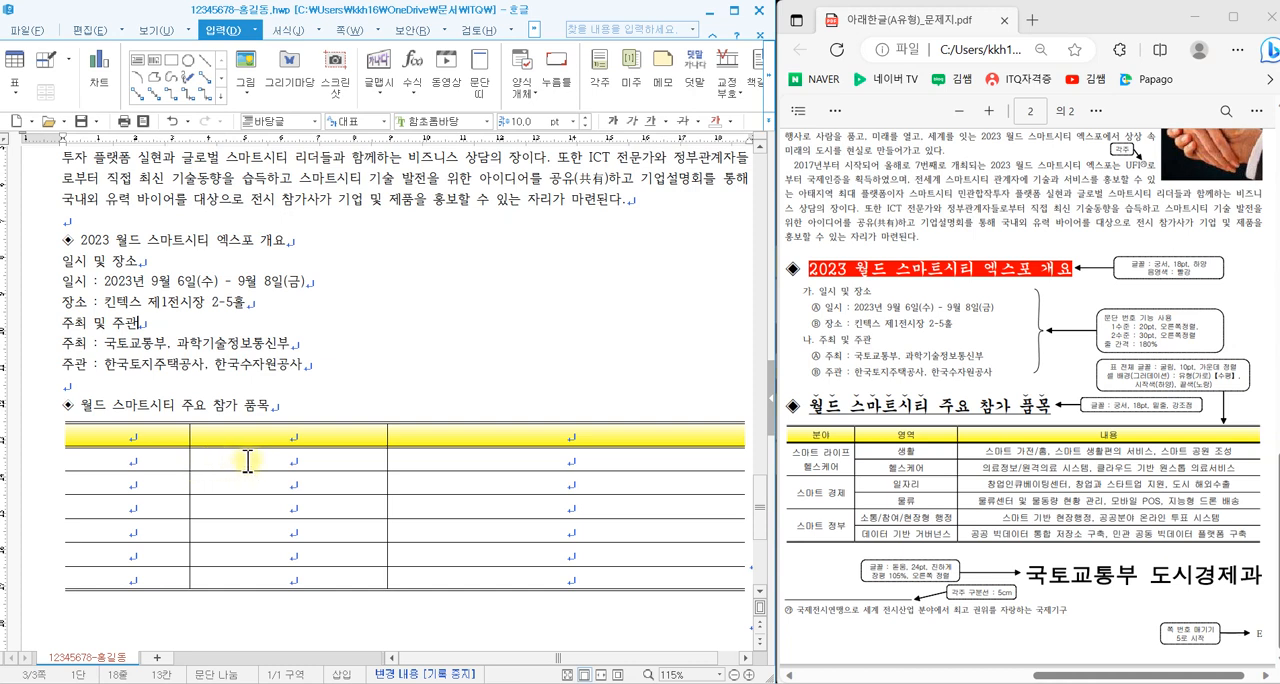
mouse_move(818, 467)
left_mouse_down()
mouse_move(818, 446)
mouse_move(819, 537)
mouse_move(848, 528)
mouse_move(812, 515)
left_mouse_up()
left_click_drag(327, 268, 307, 350)
mouse_move(324, 270)
left_mouse_down()
mouse_move(365, 288)
mouse_move(362, 366)
left_mouse_up()
mouse_move(514, 292)
left_mouse_down()
mouse_move(429, 296)
mouse_move(514, 353)
left_mouse_up()
mouse_move(598, 262)
left_mouse_down()
mouse_move(579, 346)
mouse_move(660, 358)
left_mouse_up()
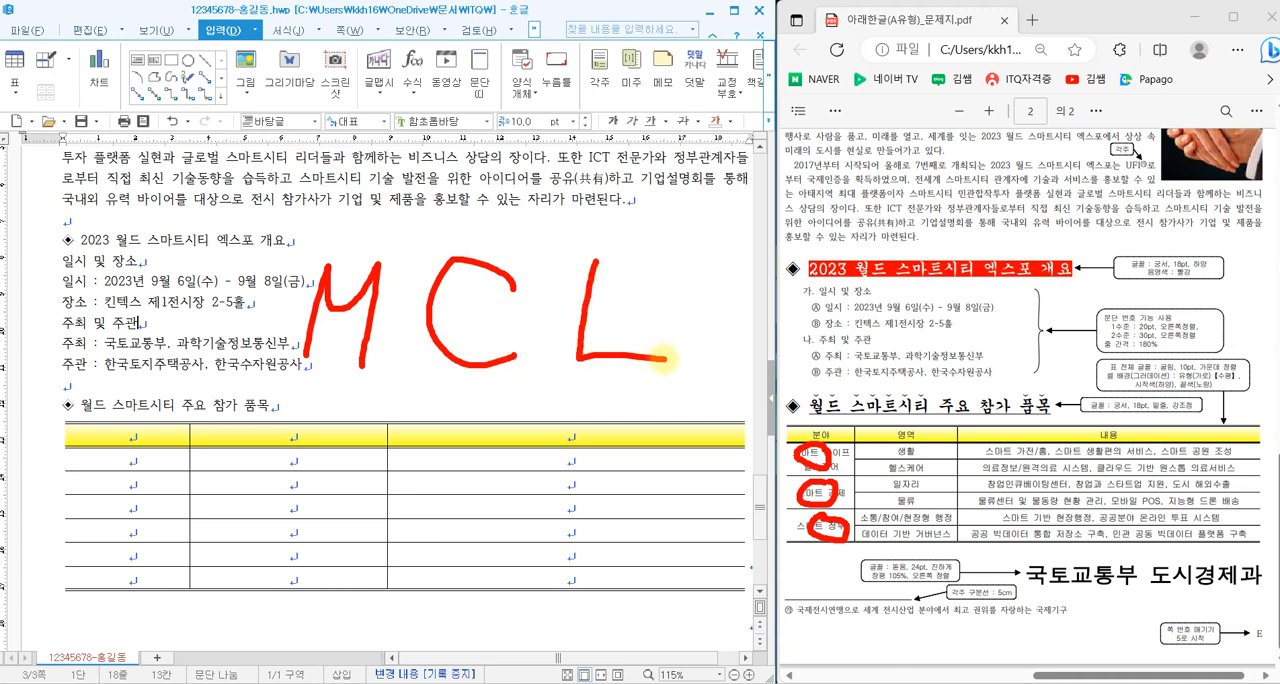
key("Escape")
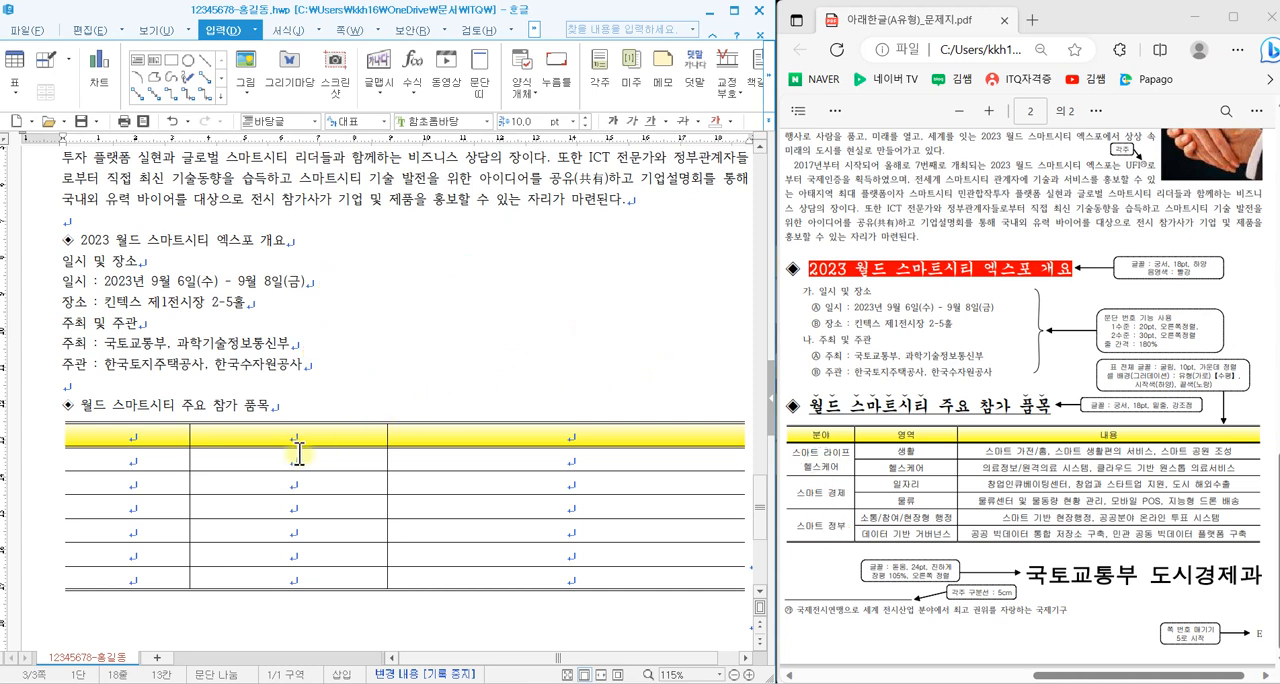
- Merge the first-column cells below the header row in three pairs of two rows each
left_click(162, 466)
left_click_drag(162, 466, 147, 572)
key("m")
key("m")
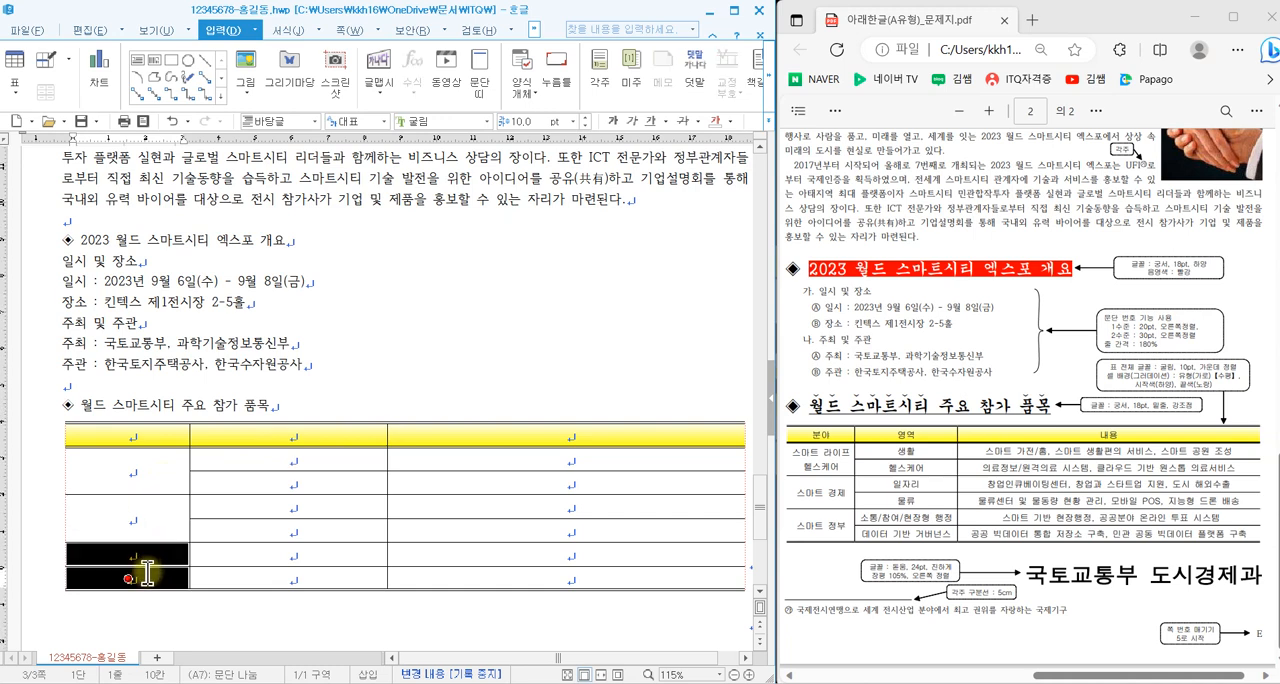
key("m")
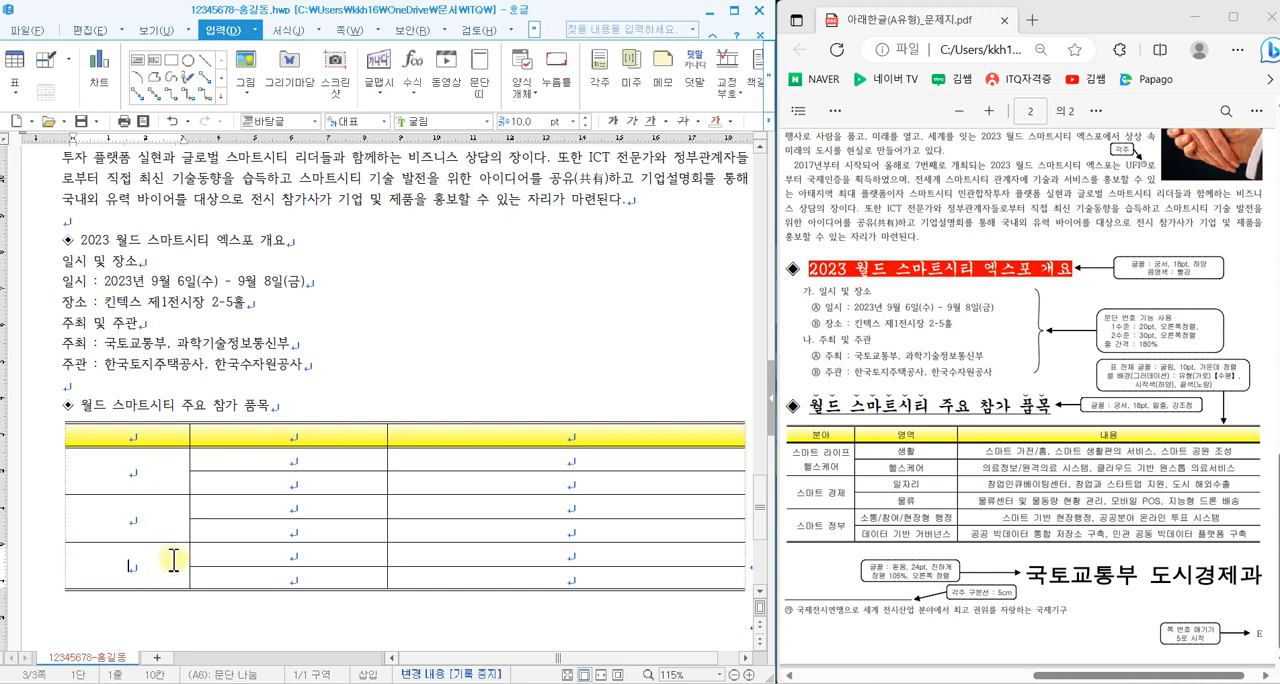
- Fill the table with the question PDF's text, starting at header 분야, and enter 국토교통부 도시경제과 on a line below it
left_click(137, 434)
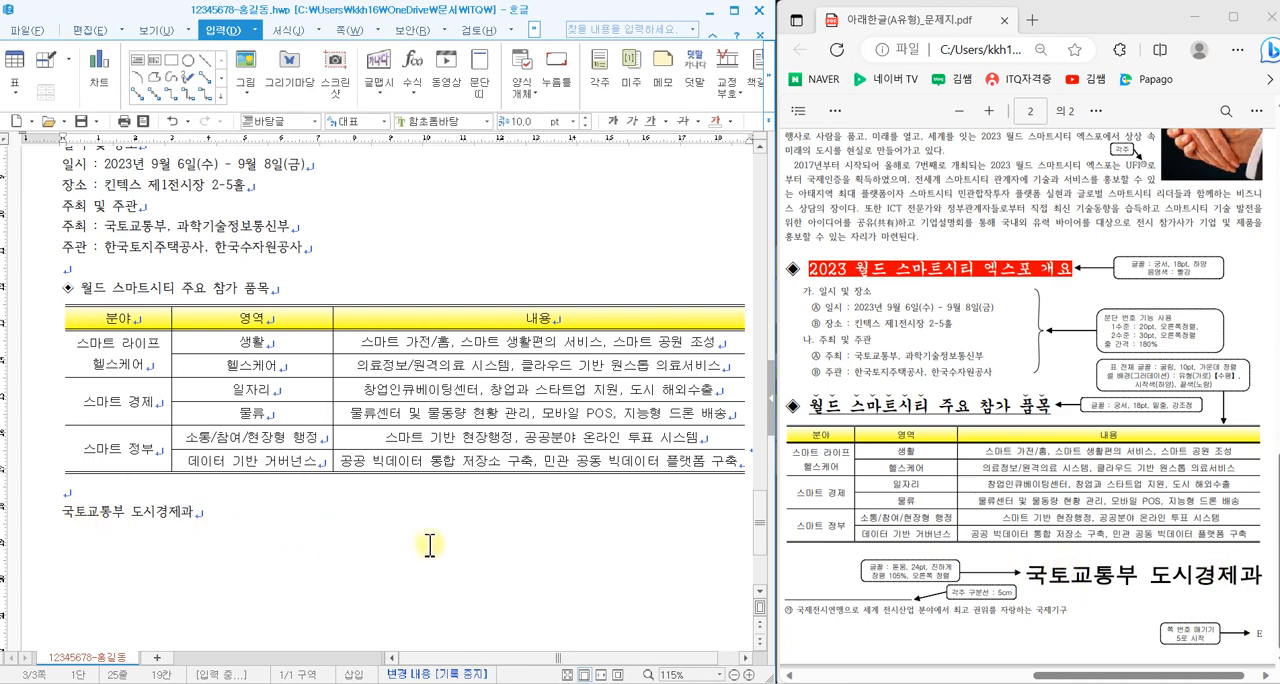
- Format the page 3 title 2023 월드 스마트시티 엑스포 in 궁서, 18 pt, bold and centred
scroll(429, 545, "up", 8)
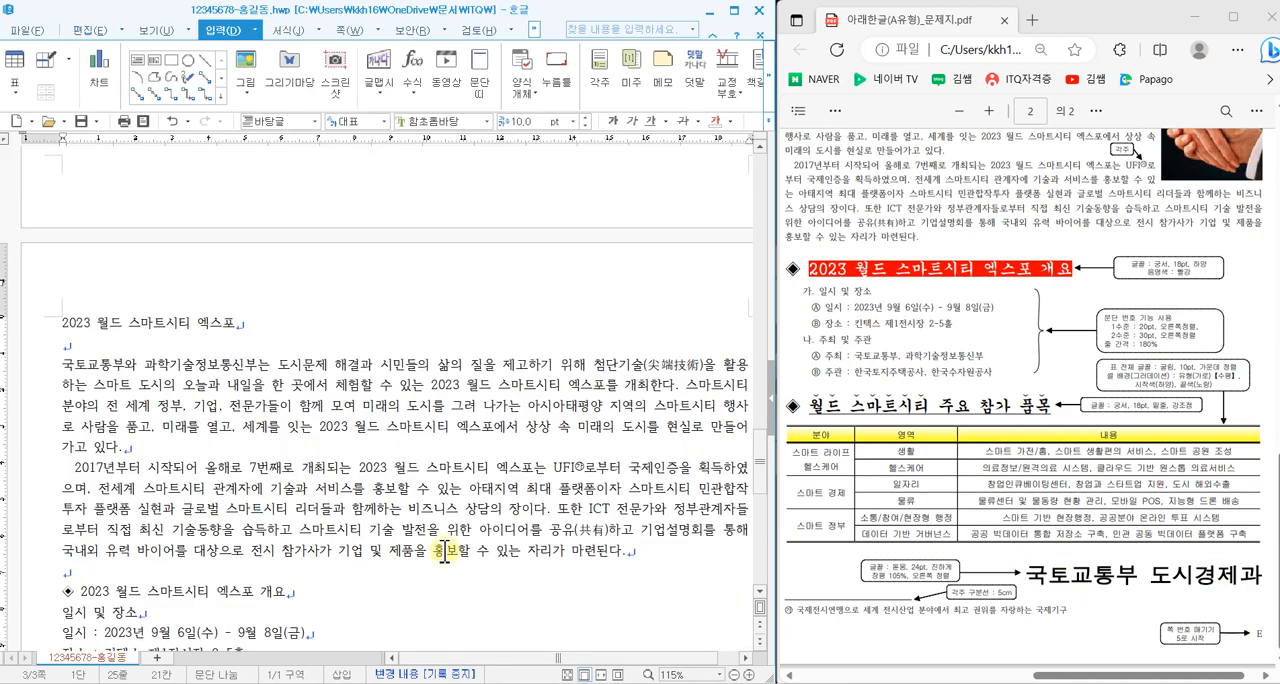
scroll(445, 550, "down", 2)
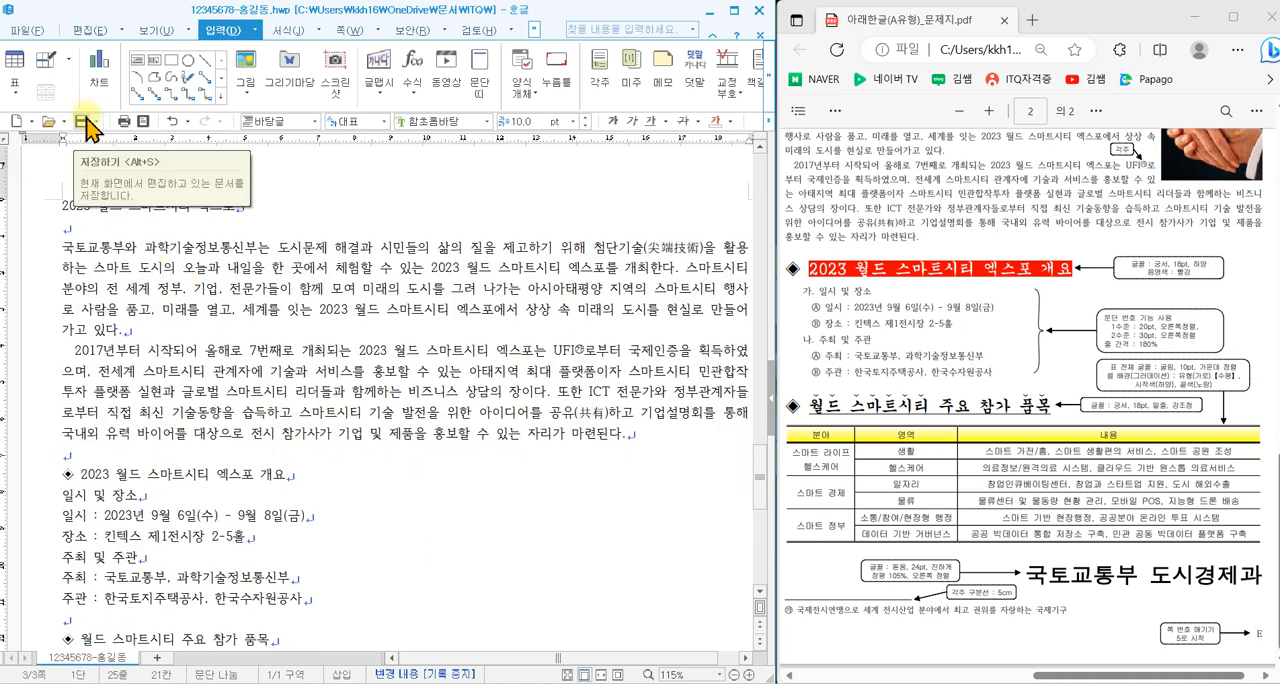
scroll(1045, 473, "up", 3)
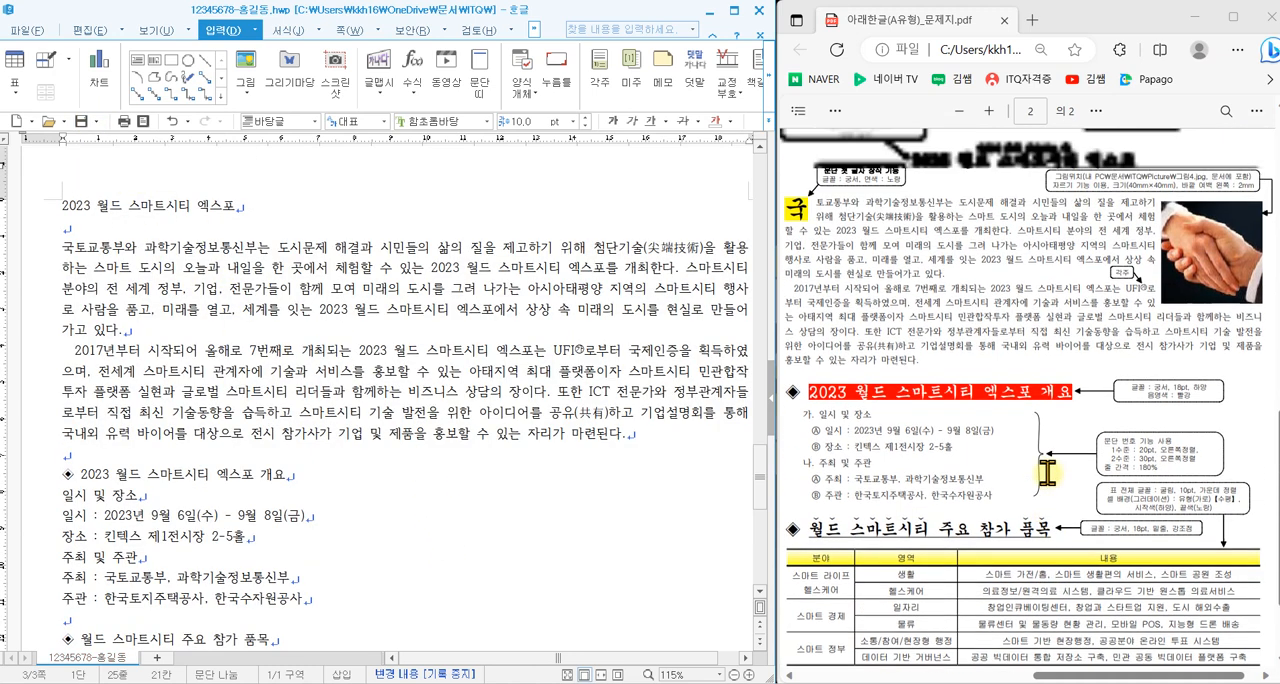
scroll(1046, 476, "down", 1)
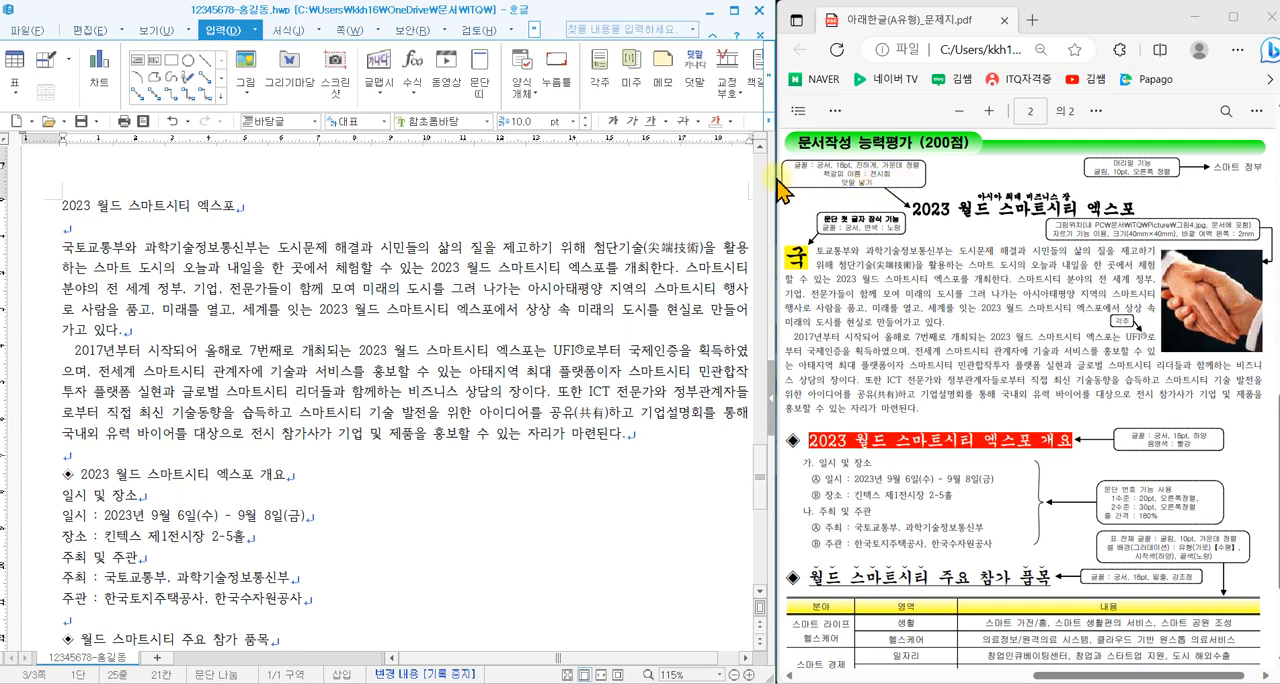
left_click_drag(60, 206, 274, 208)
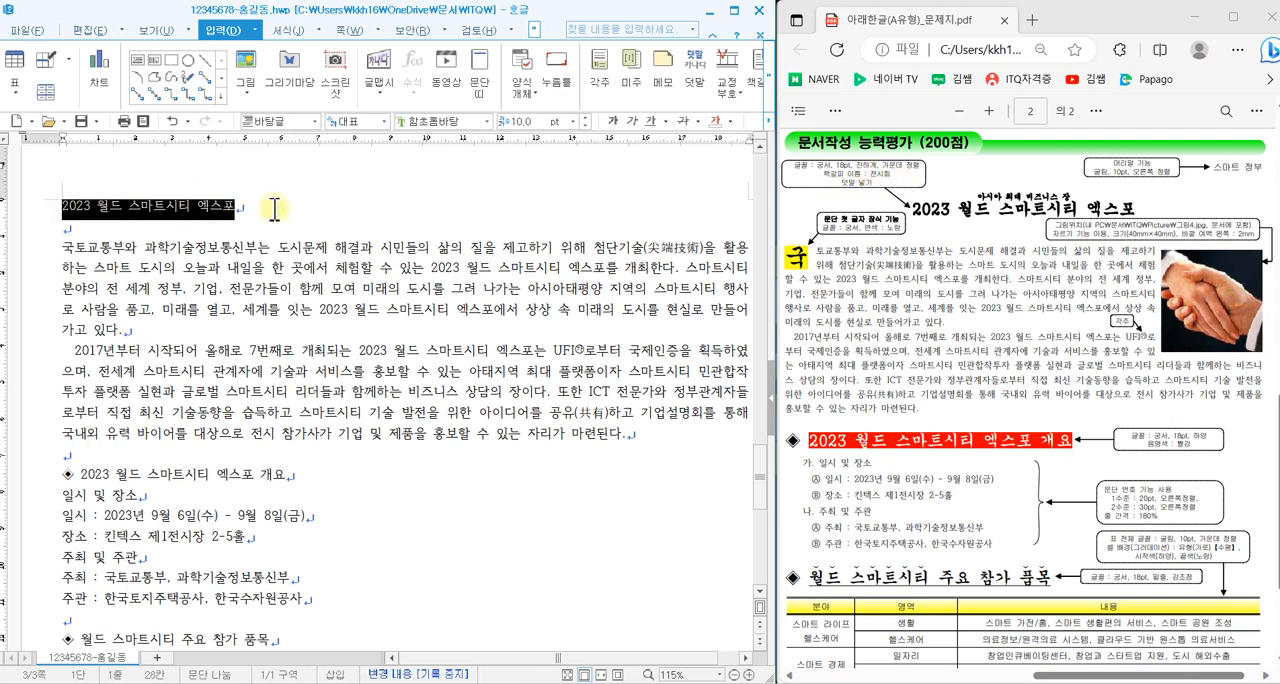
left_click(489, 121)
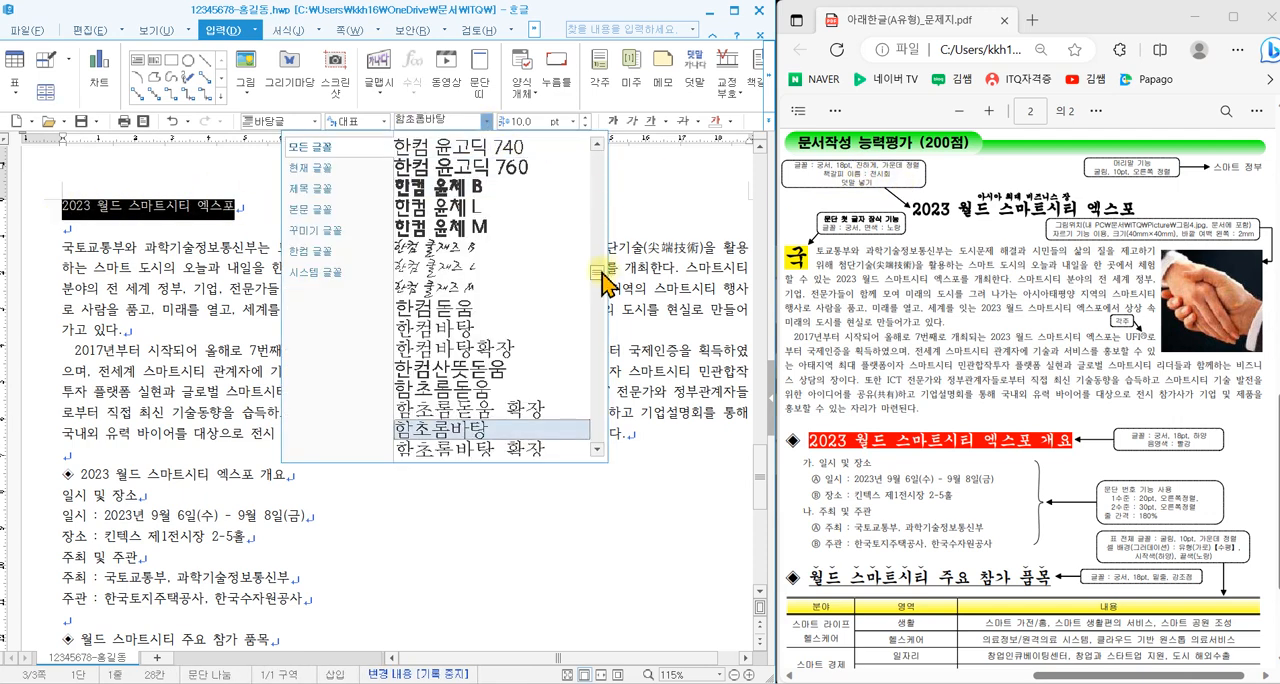
scroll(606, 205, "up", 10)
left_click(479, 186)
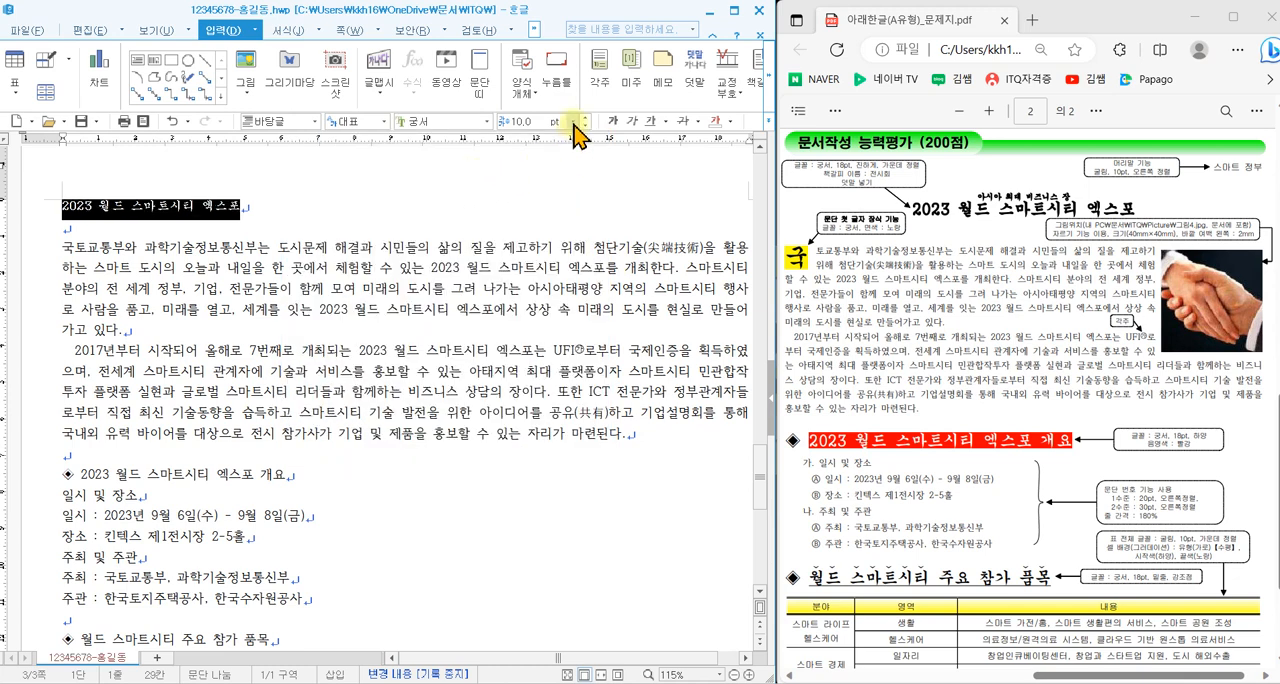
left_click(584, 121)
left_click(522, 270)
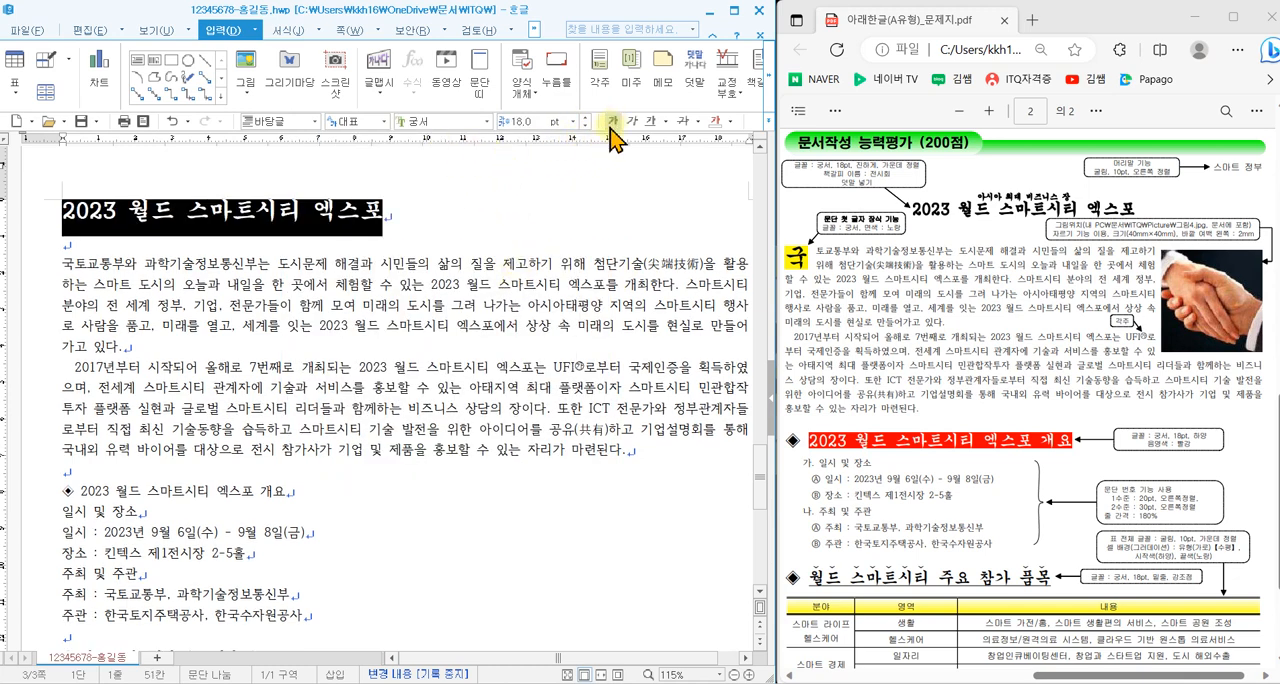
left_click(768, 122)
left_click(811, 178)
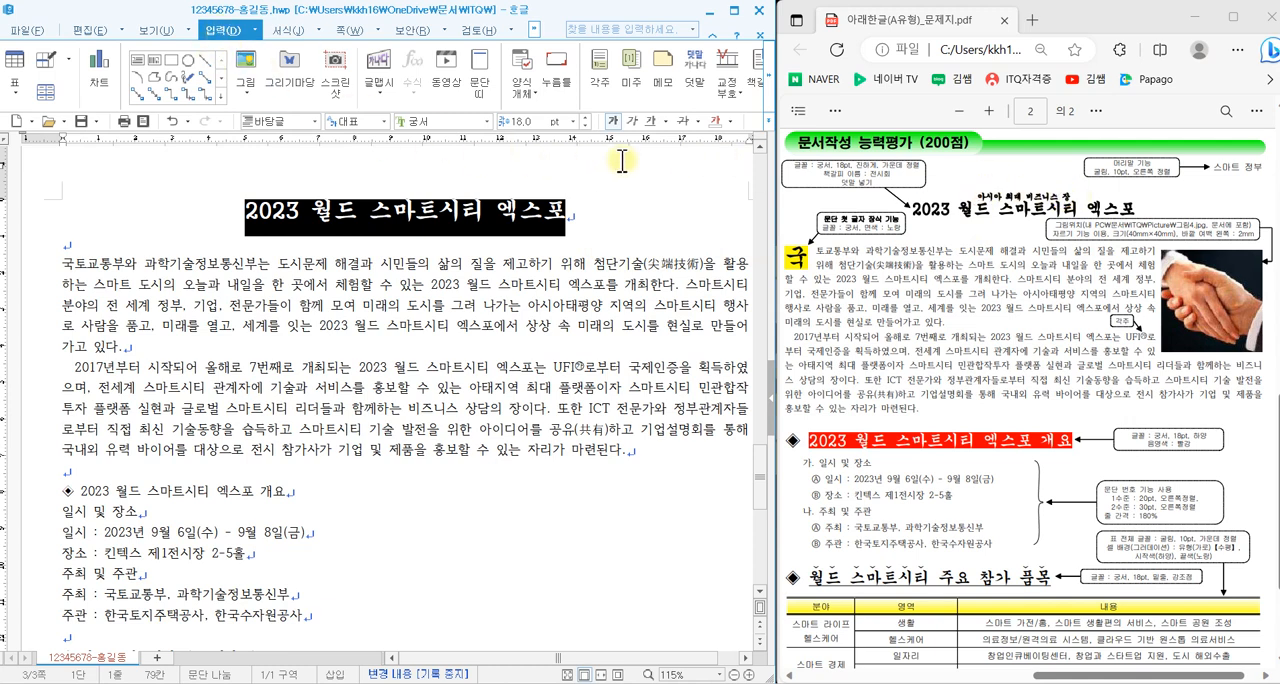
- Add the 덧말 아시아 최대 비즈니스 장 above the title text
left_click(711, 78)
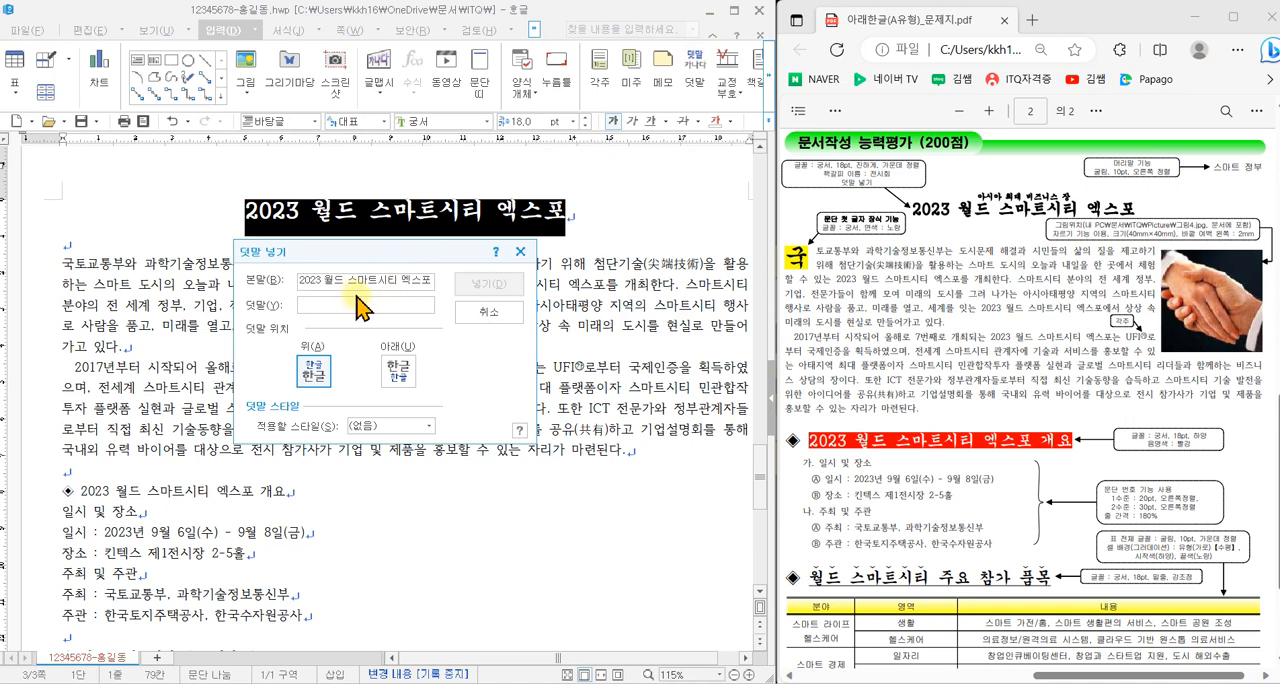
type("ㅇ")
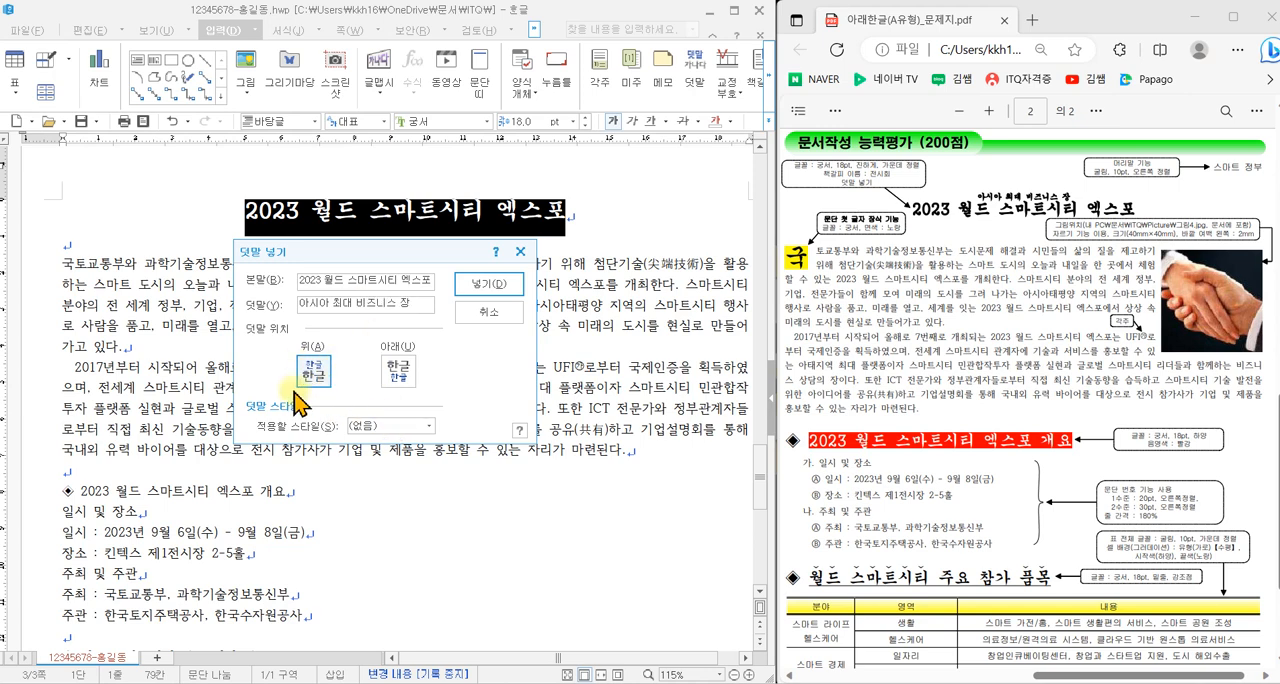
left_click(481, 285)
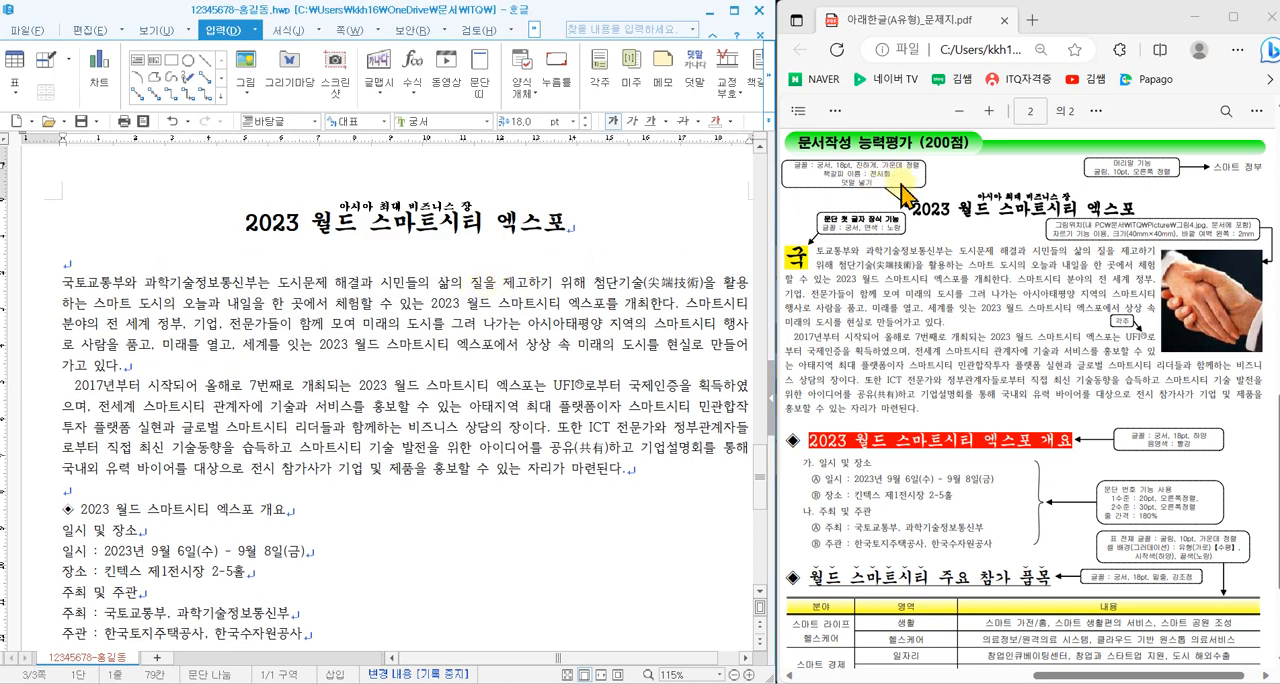
- Insert a bookmark named 전시회 at the very start of the title
left_click(240, 220)
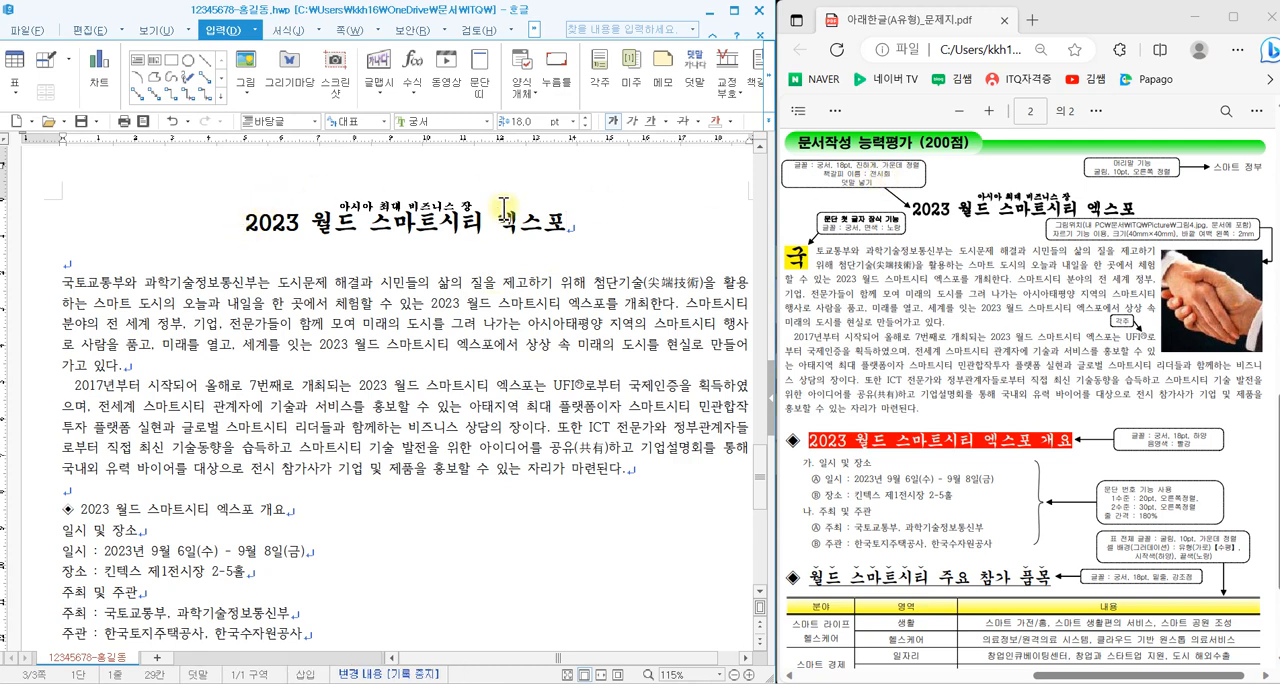
left_click(752, 85)
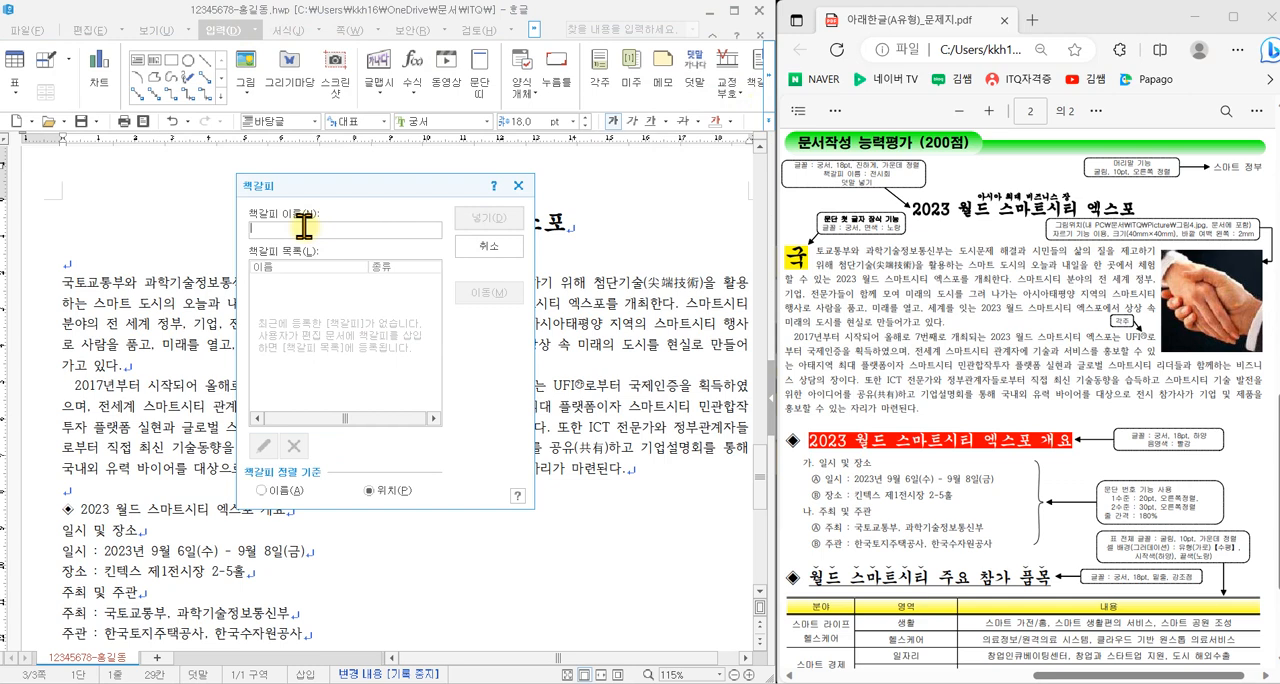
type("ㅅ")
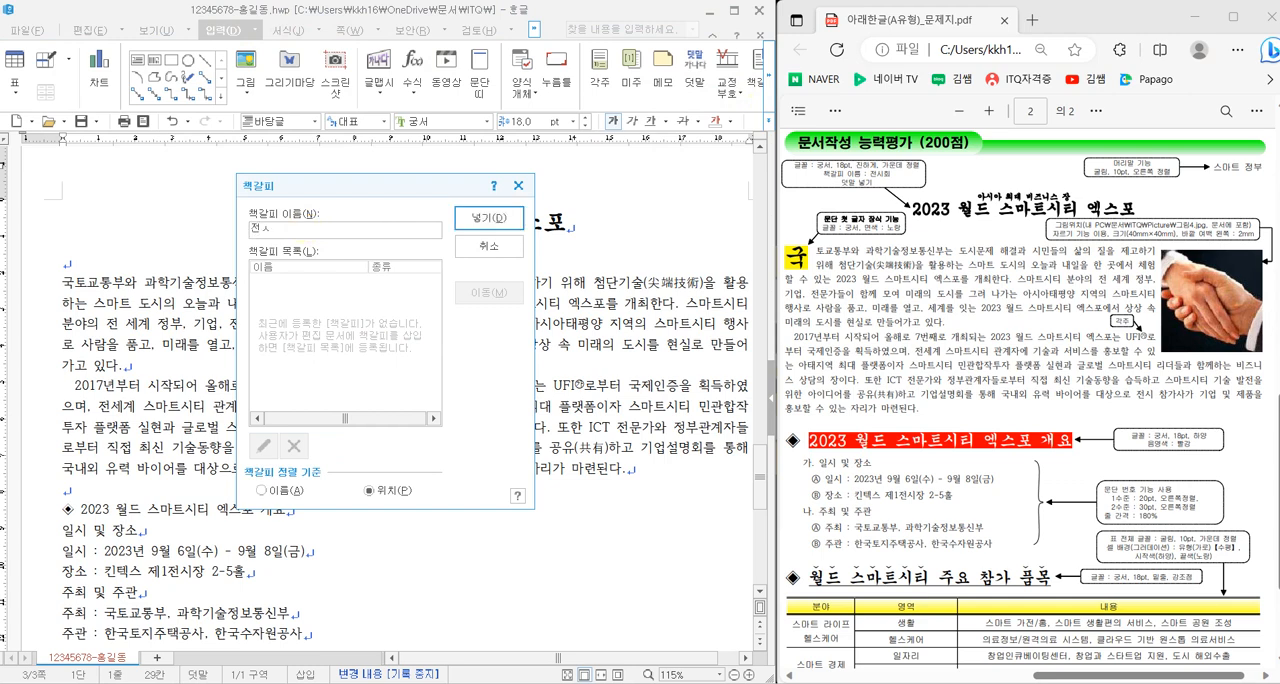
type("시회")
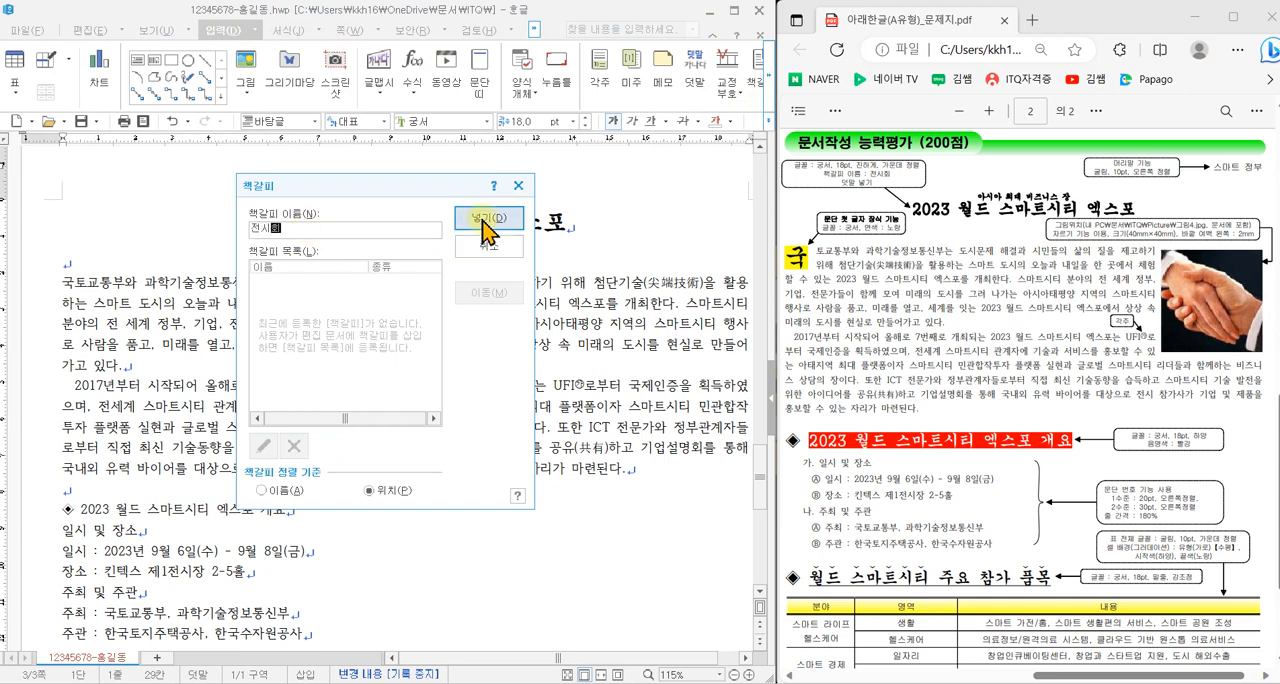
left_click(486, 222)
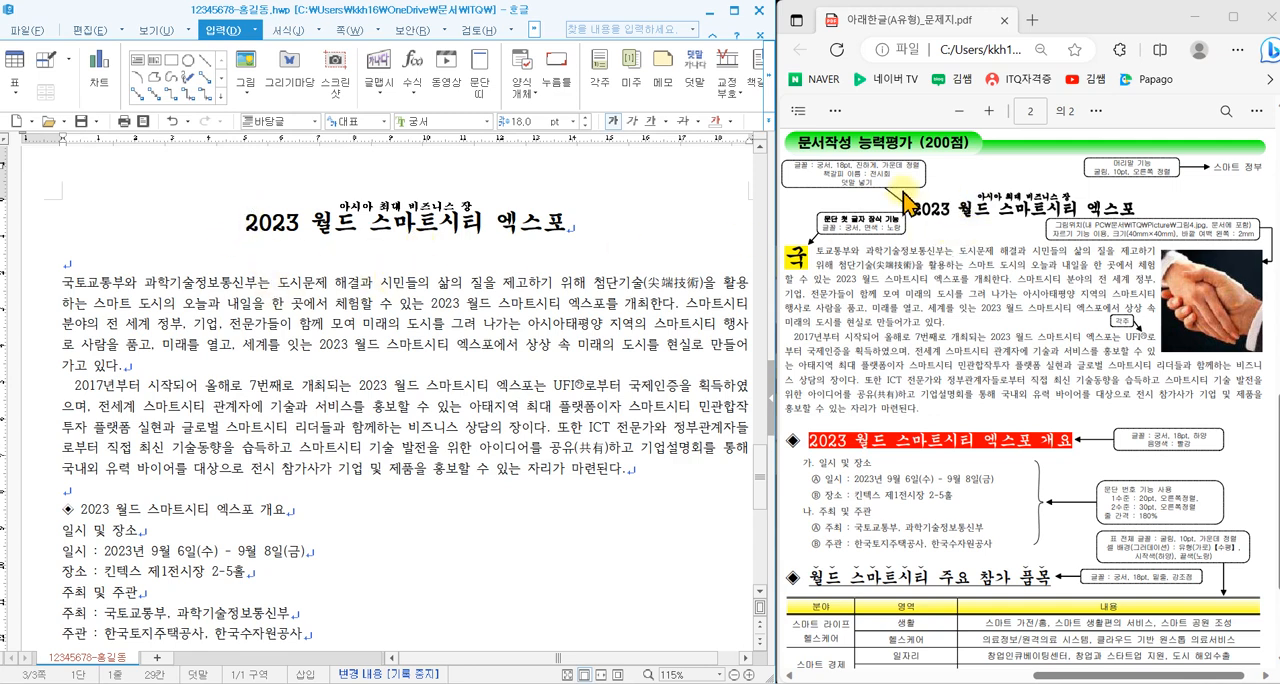
- Hyperlink the ABC주식회사 logo picture on page 2 to the 전시회 bookmark and follow the link to test it
scroll(973, 350, "up", 2)
scroll(973, 350, "up", 10)
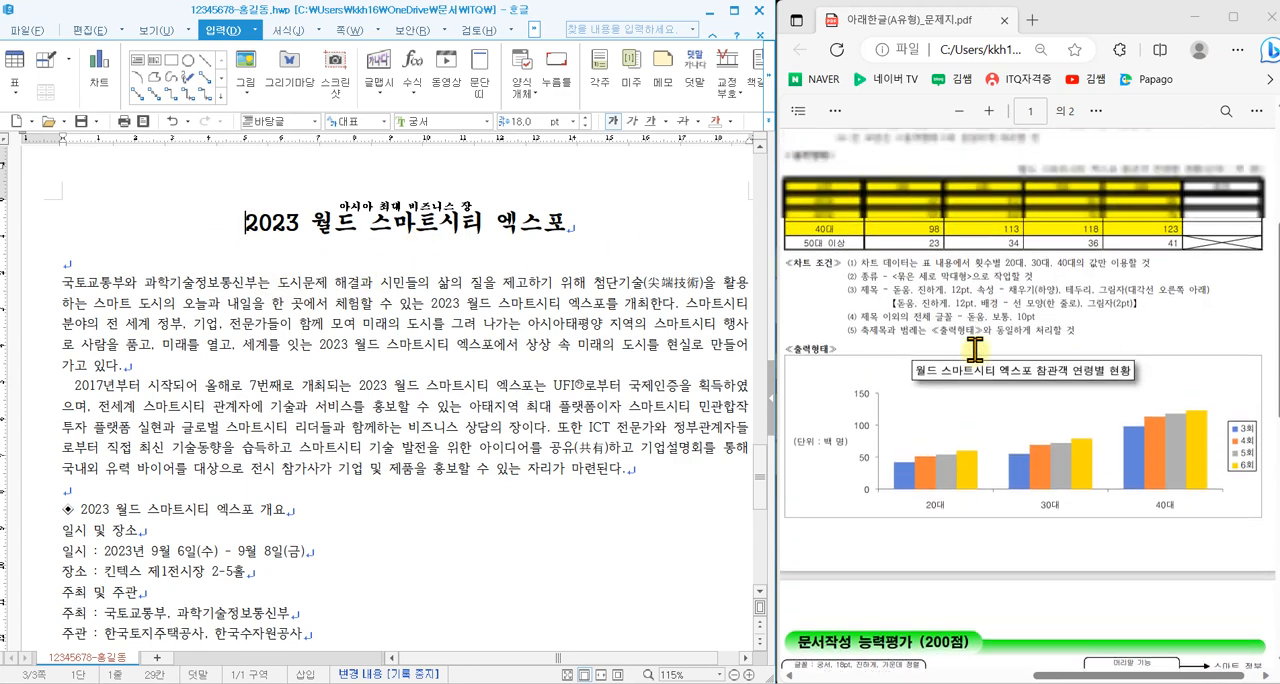
left_click_drag(1094, 670, 880, 668)
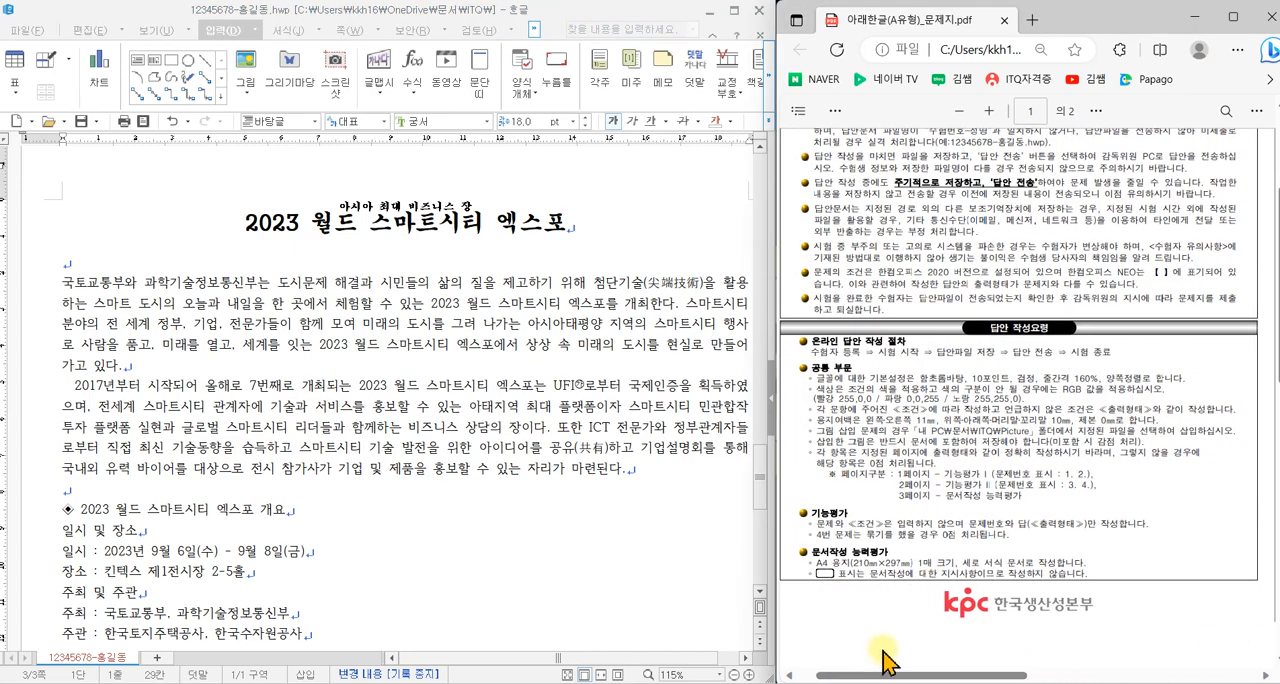
scroll(925, 600, "down", 8)
scroll(925, 600, "down", 2)
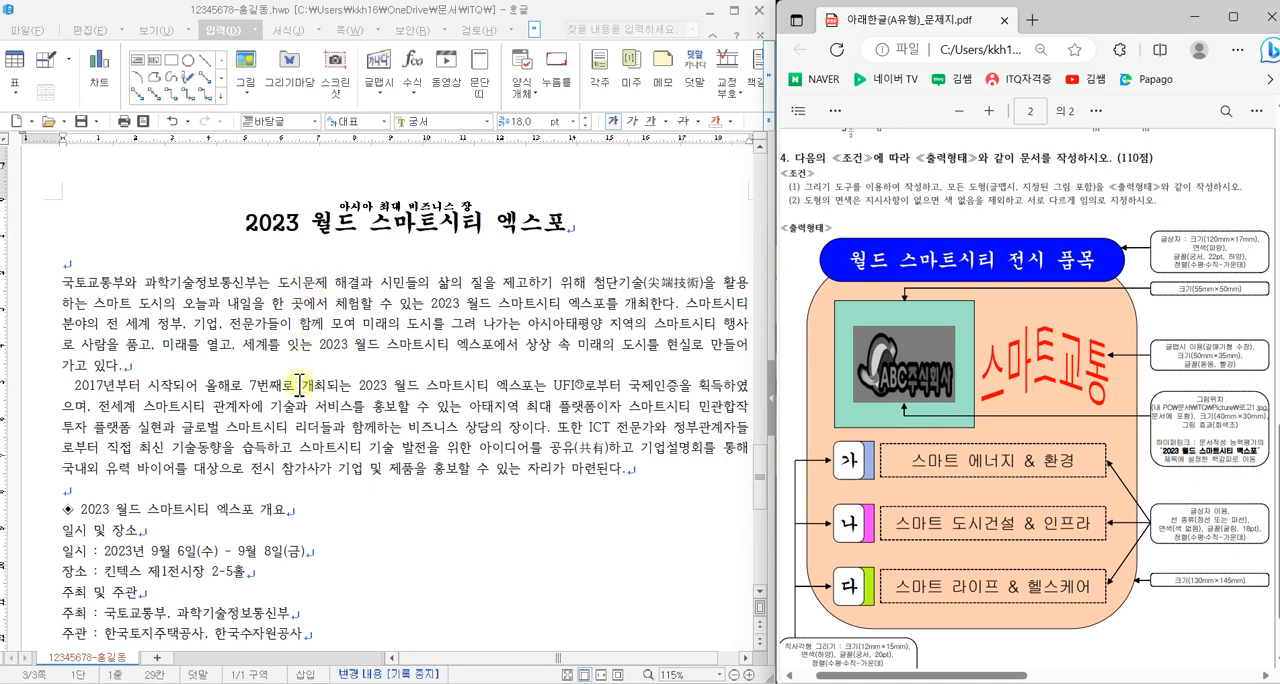
scroll(300, 383, "up", 10)
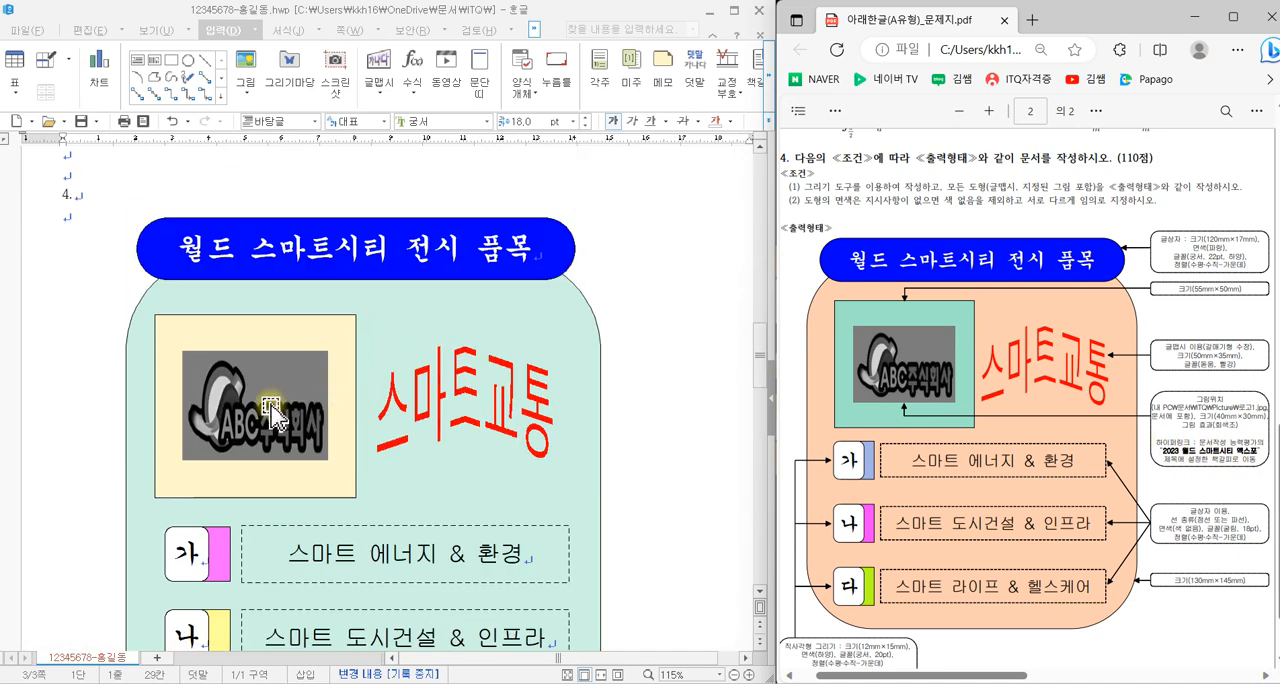
left_click(277, 398)
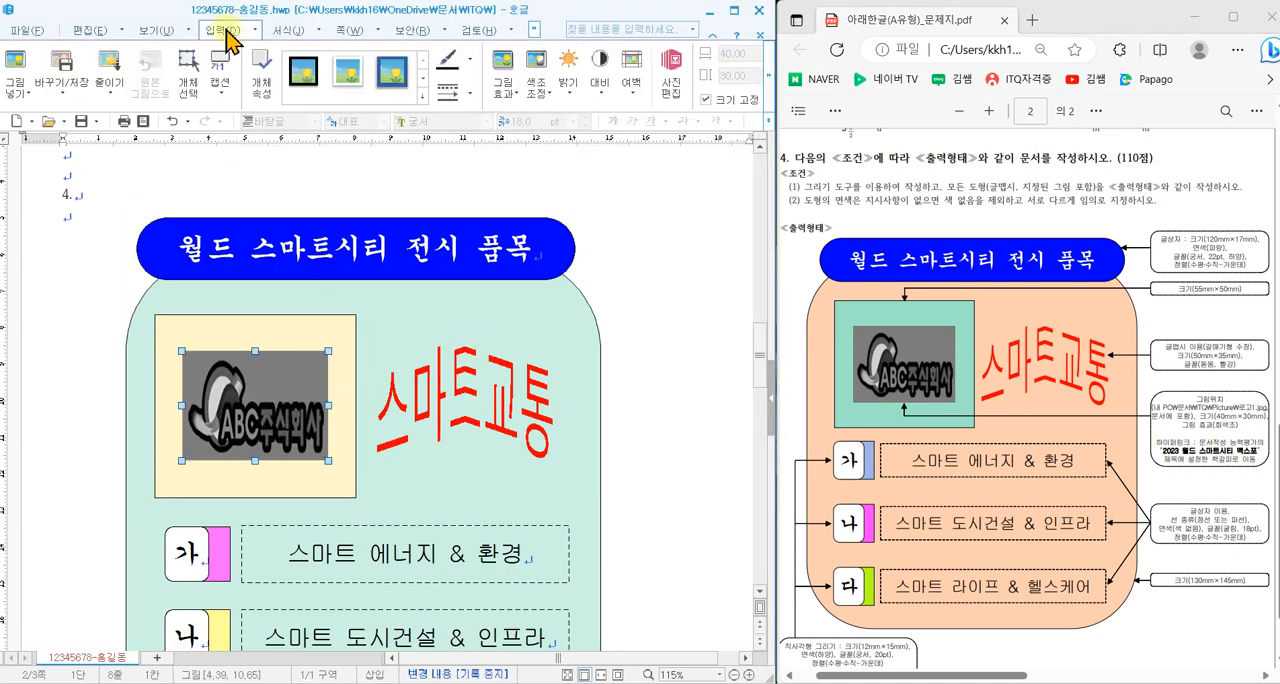
left_click(229, 32)
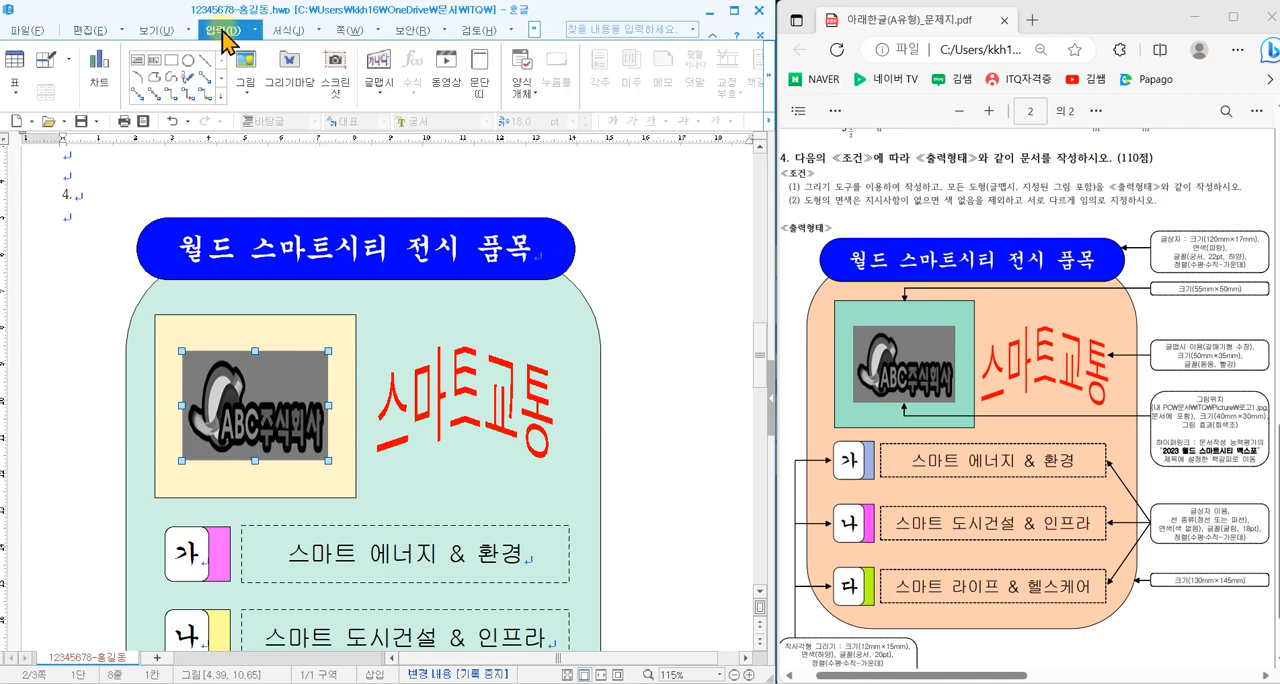
left_click(768, 78)
left_click(698, 75)
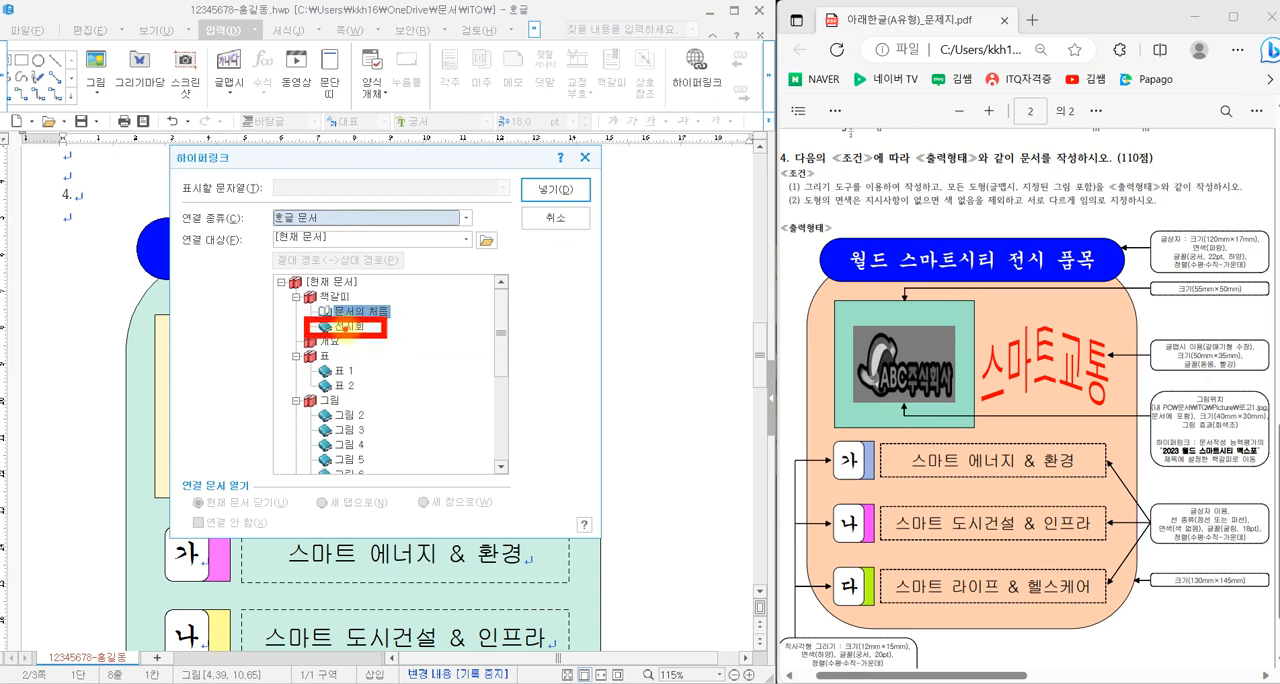
left_click(350, 327)
left_click(556, 190)
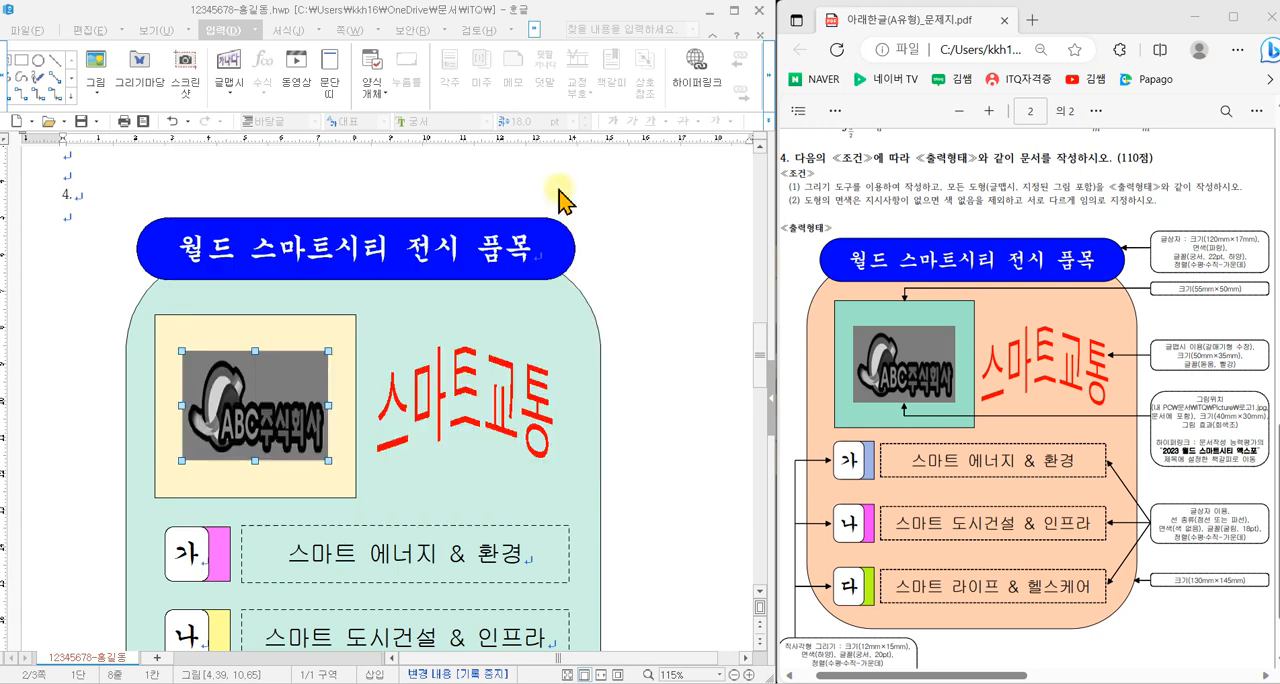
left_click(280, 432)
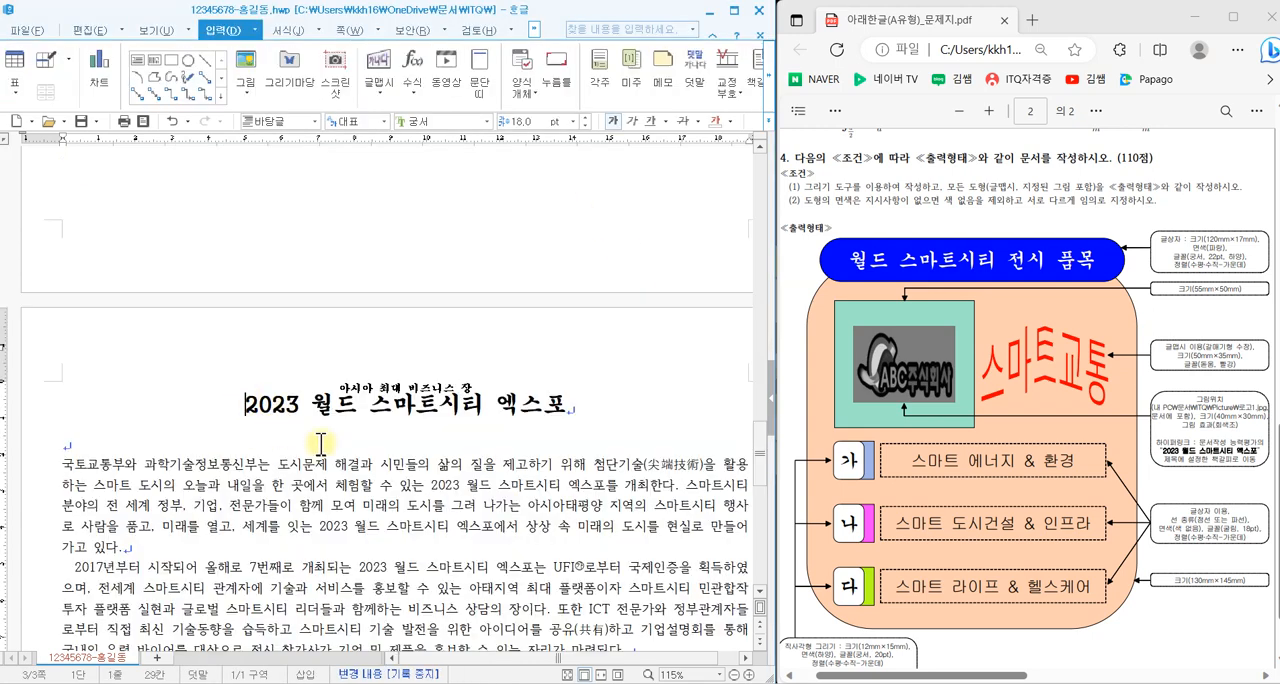
- Create a 양 쪽 header on page 3, enter 스마트 정부 in it and select that text
scroll(318, 442, "down", 3)
left_click_drag(879, 678, 1093, 673)
scroll(1044, 586, "up", 1)
scroll(1044, 586, "up", 1)
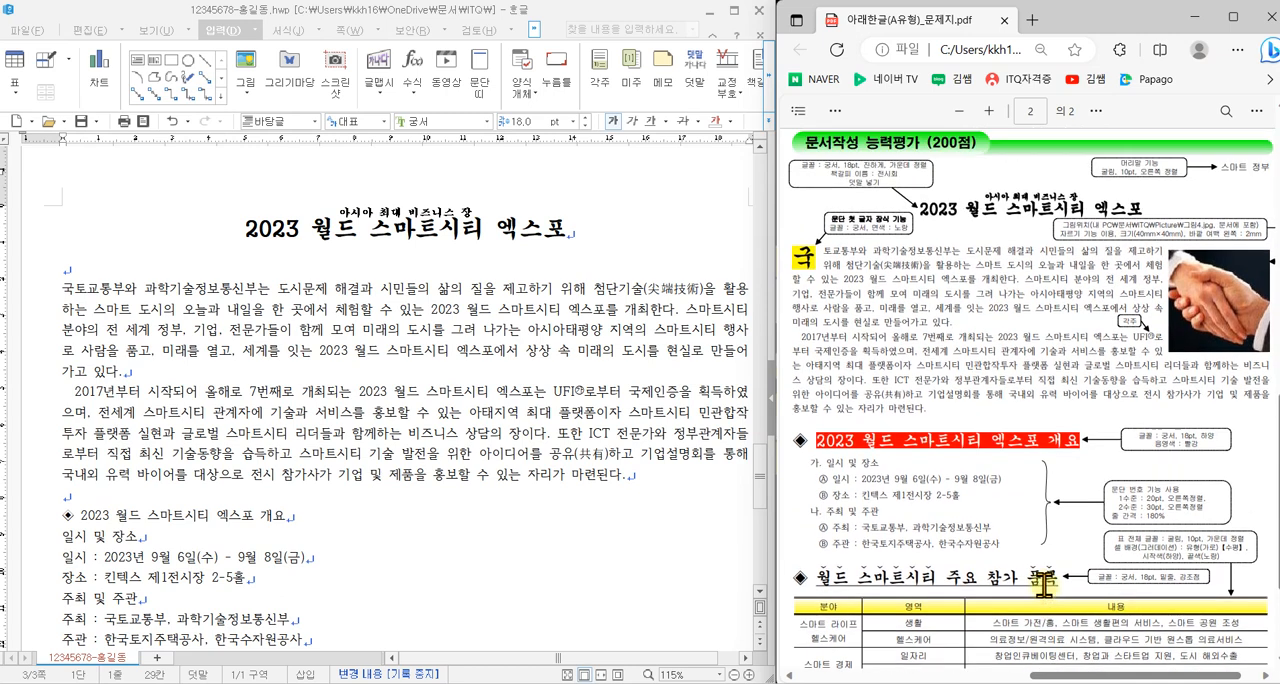
left_click(238, 229)
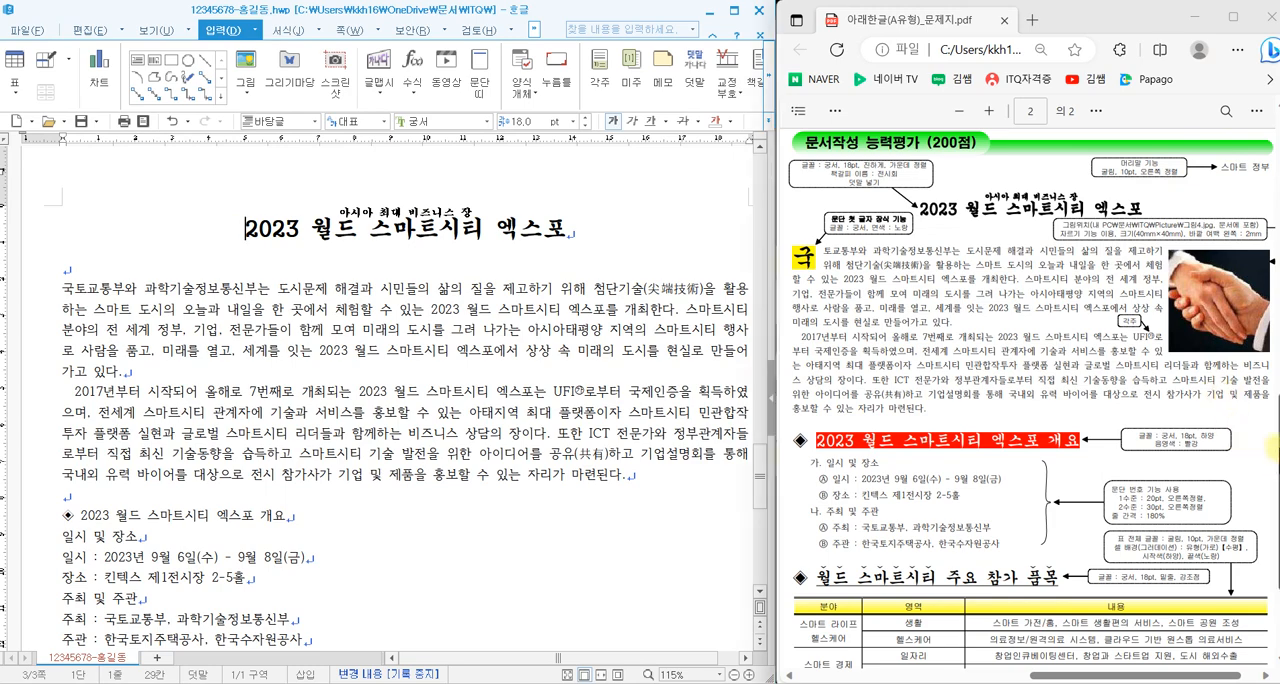
scroll(1271, 449, "down", 3)
scroll(1275, 520, "up", 4)
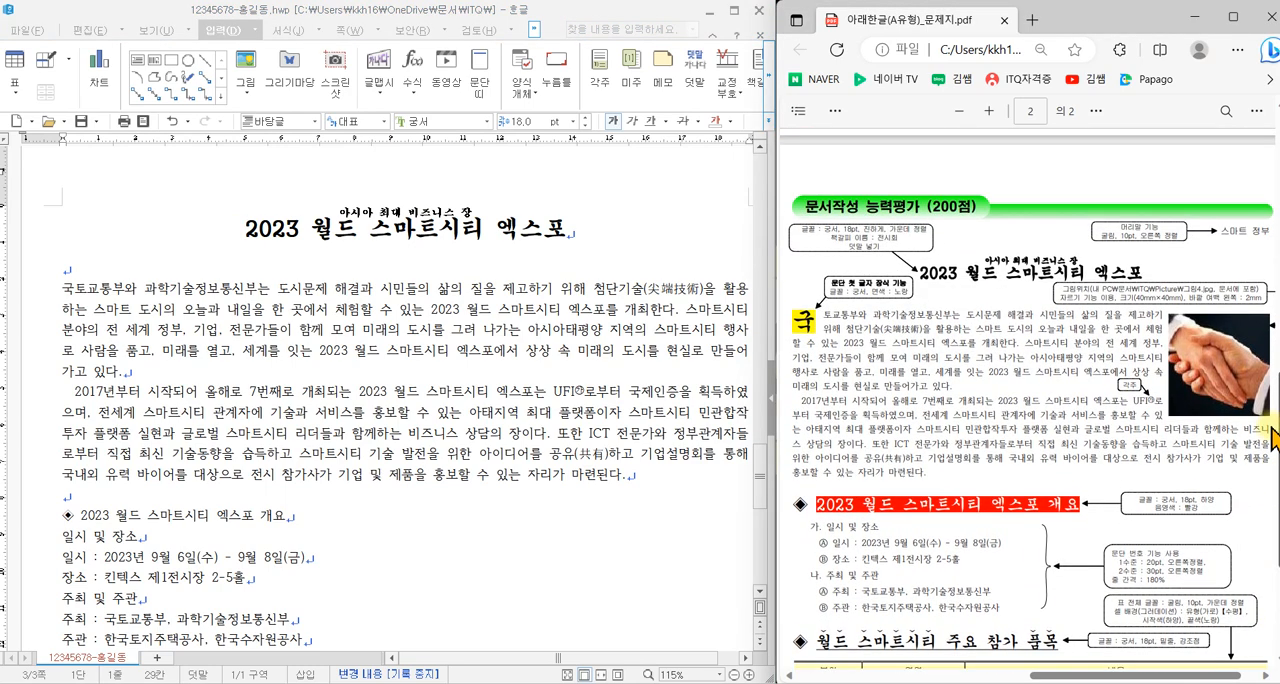
left_click(248, 238)
left_click(338, 32)
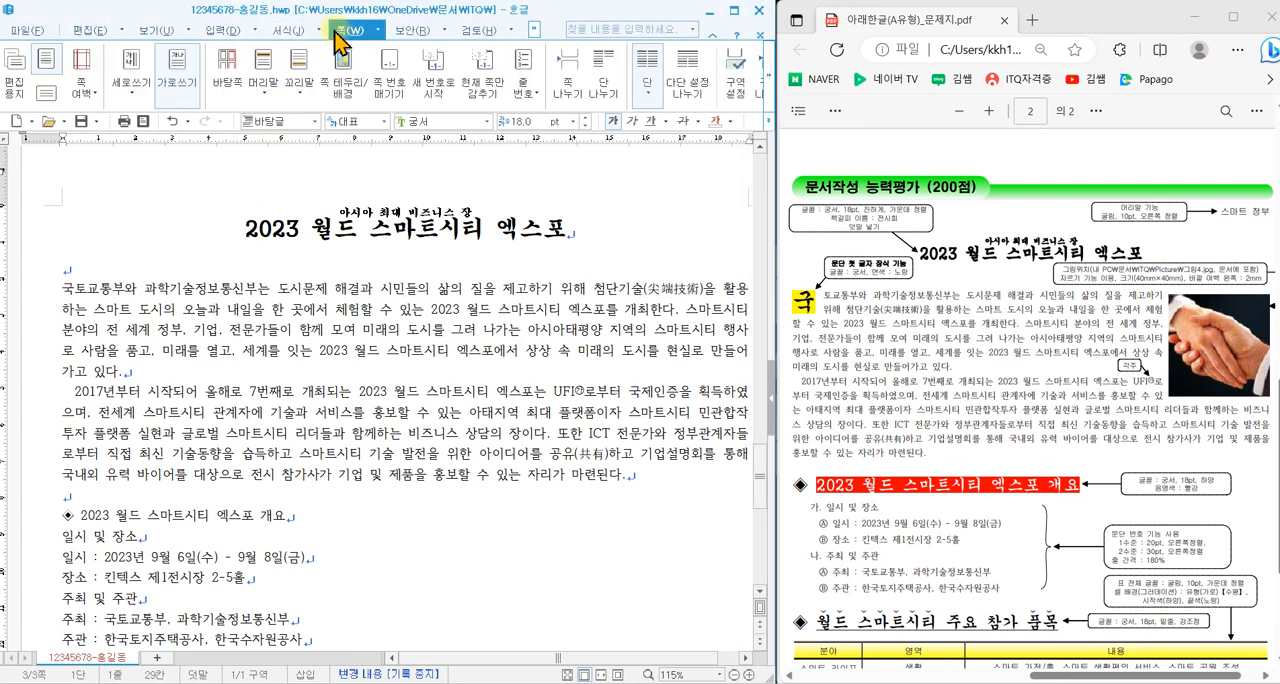
left_click(266, 68)
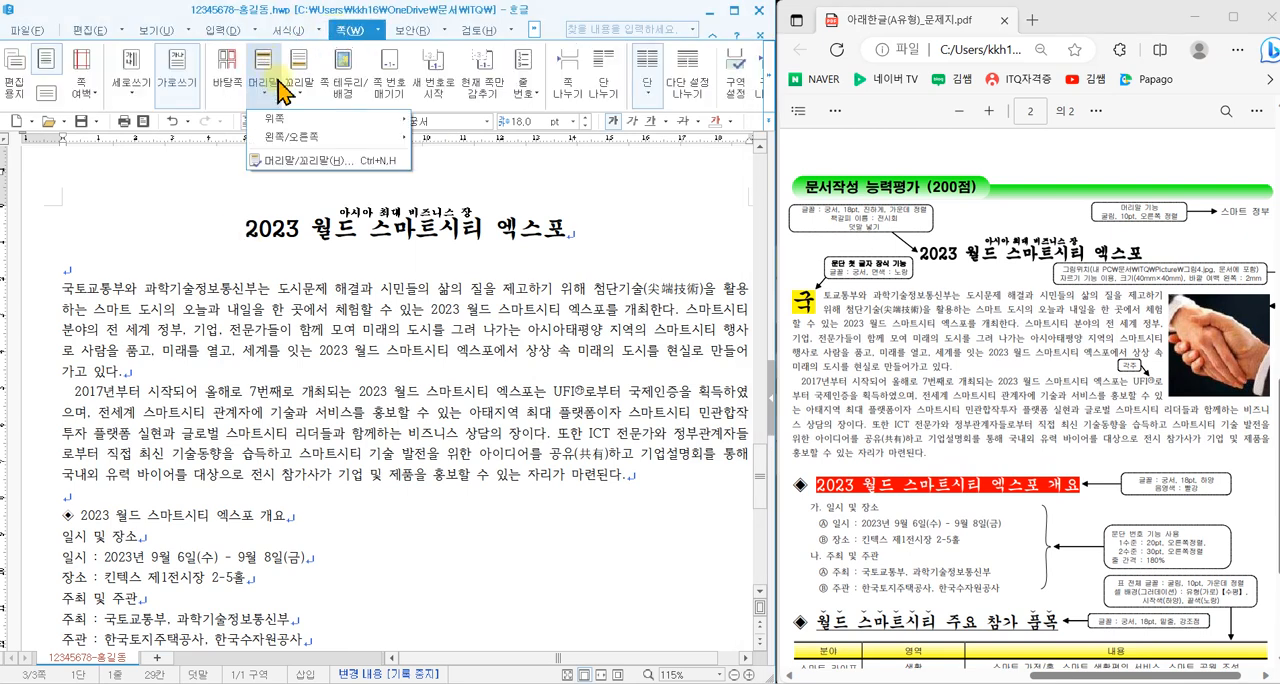
left_click(282, 162)
left_click_drag(349, 200, 432, 271)
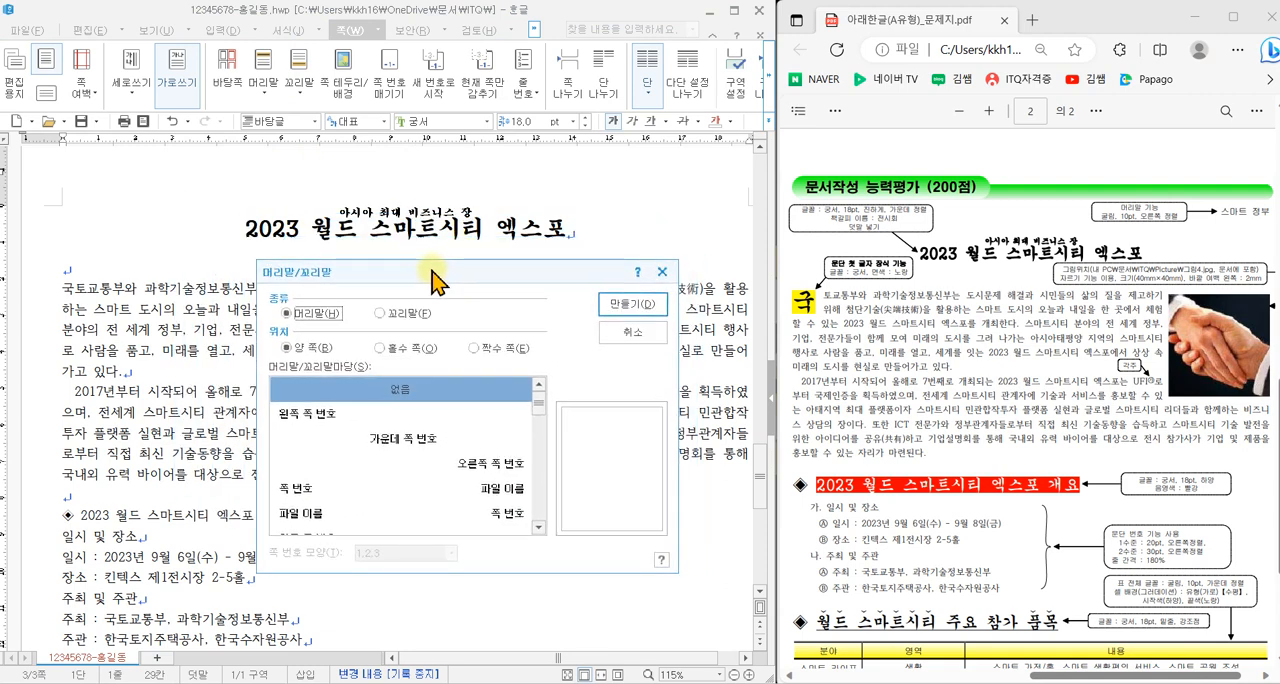
left_click(617, 305)
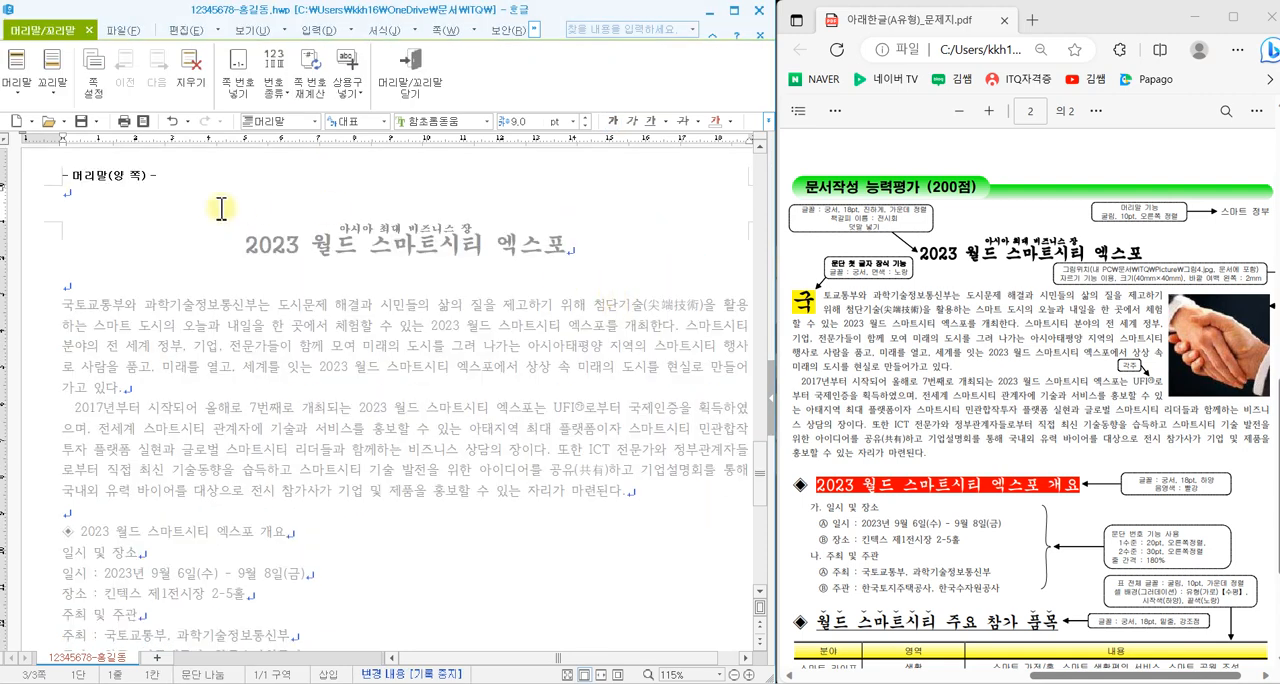
type("슴")
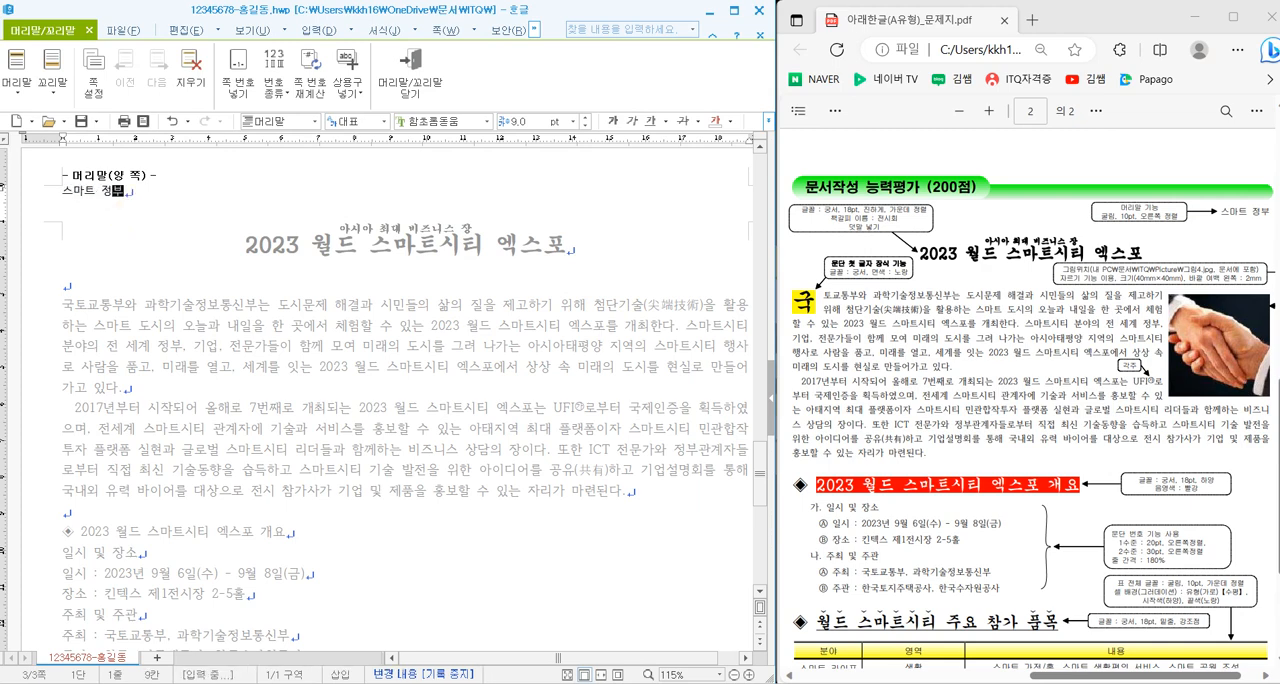
key("shift+Home")
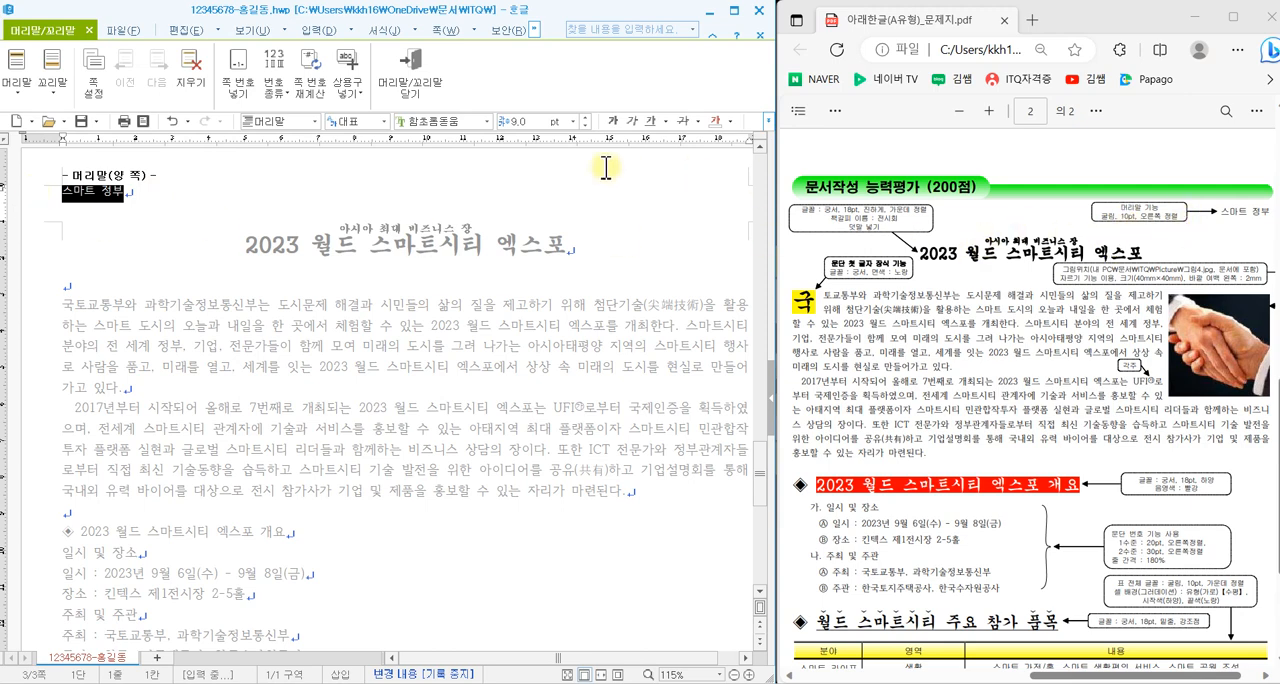
- Format the header text 스마트 정부 as 굴림, 10 pt, right-aligned, and leave header editing
left_click(493, 121)
left_click_drag(591, 271, 577, 155)
left_click(471, 168)
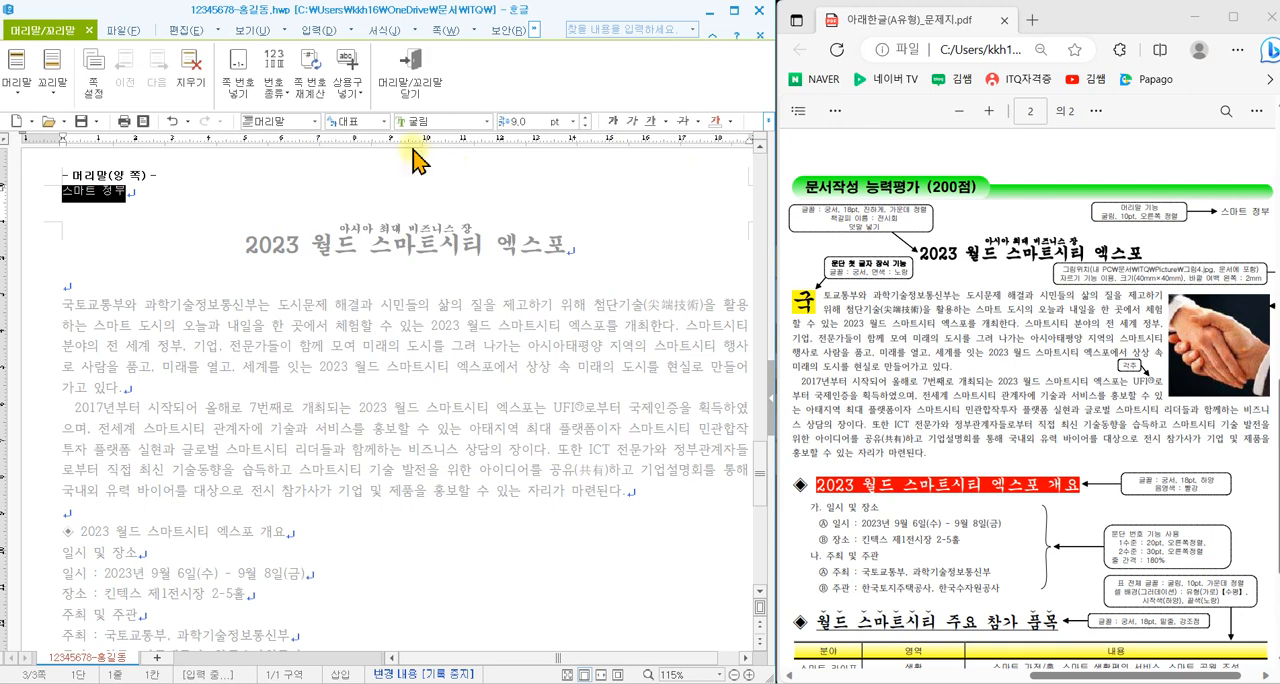
left_click(585, 118)
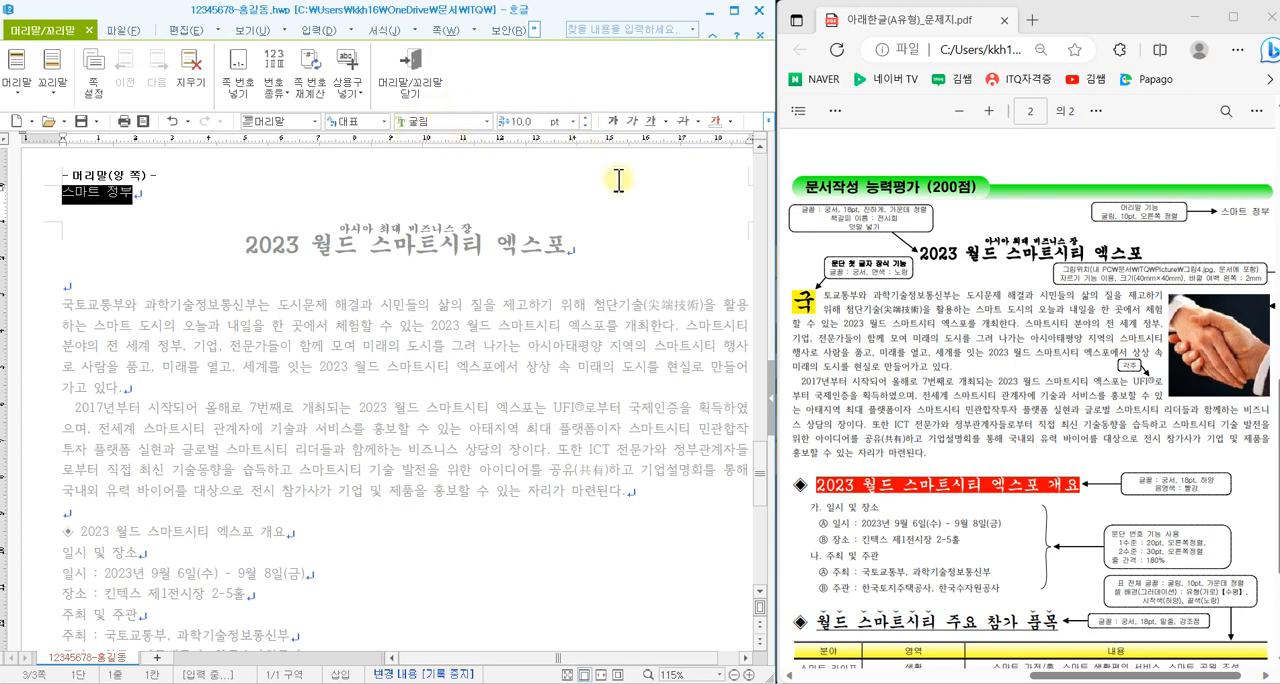
left_click(769, 121)
left_click(812, 196)
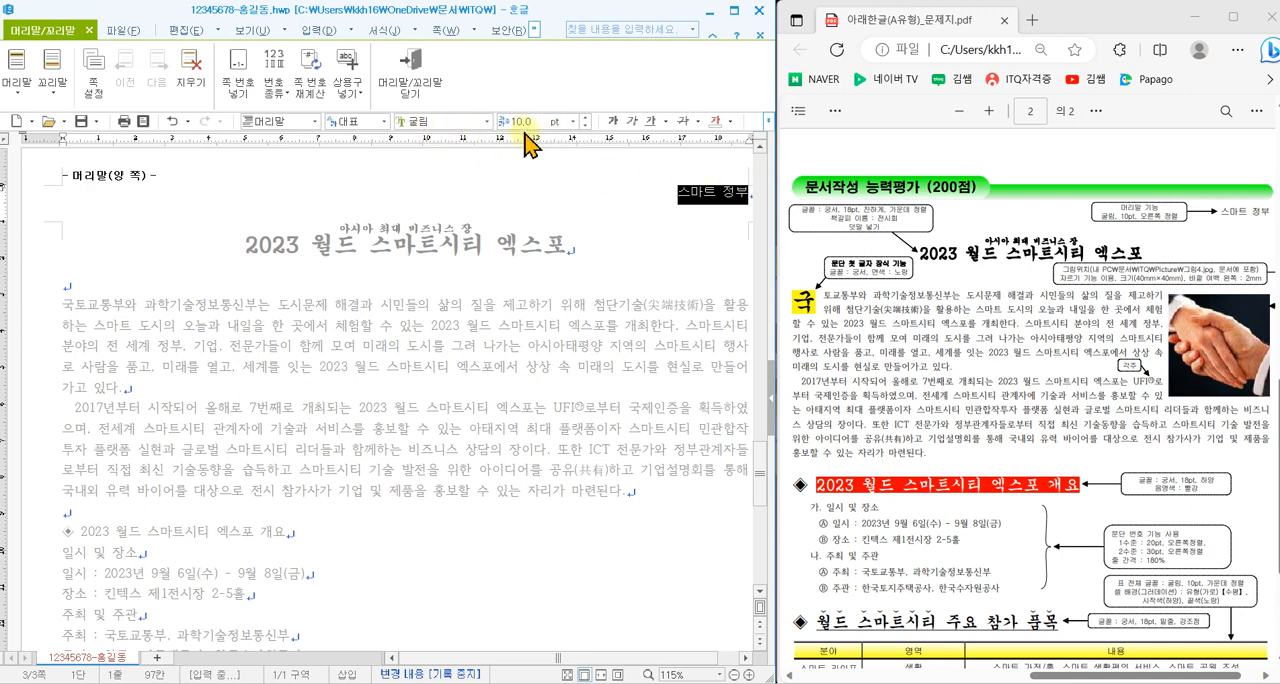
left_click(421, 95)
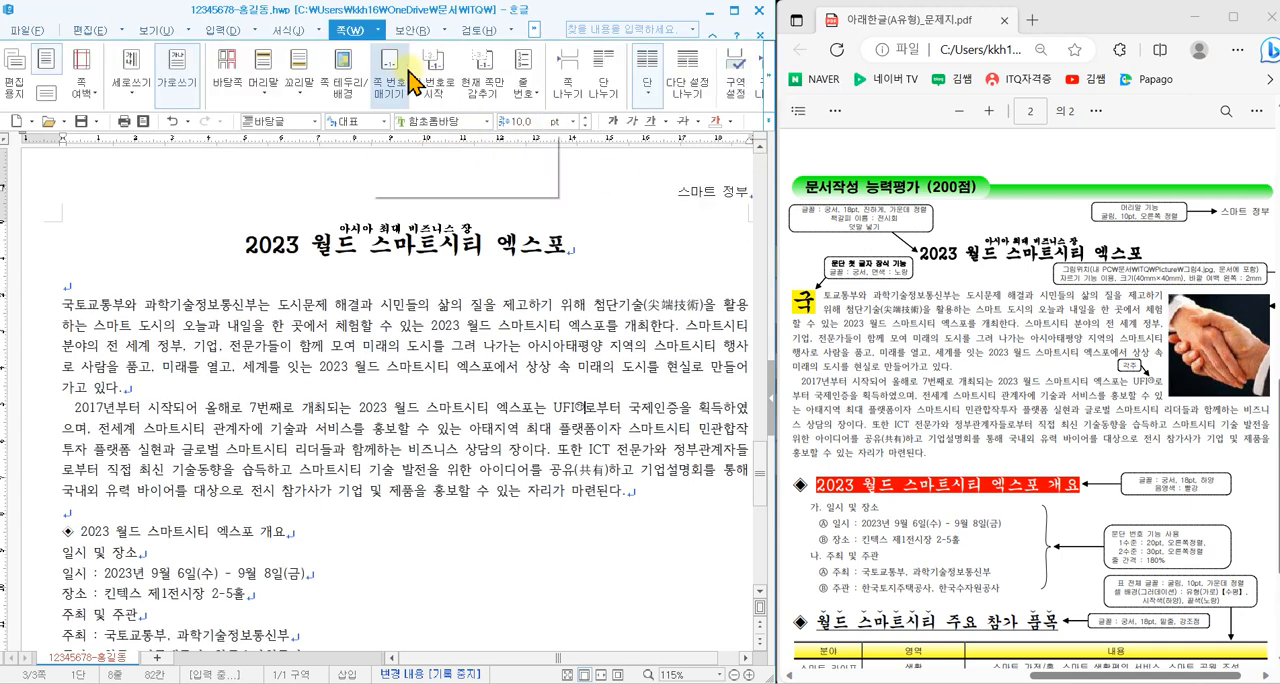
double_click(690, 197)
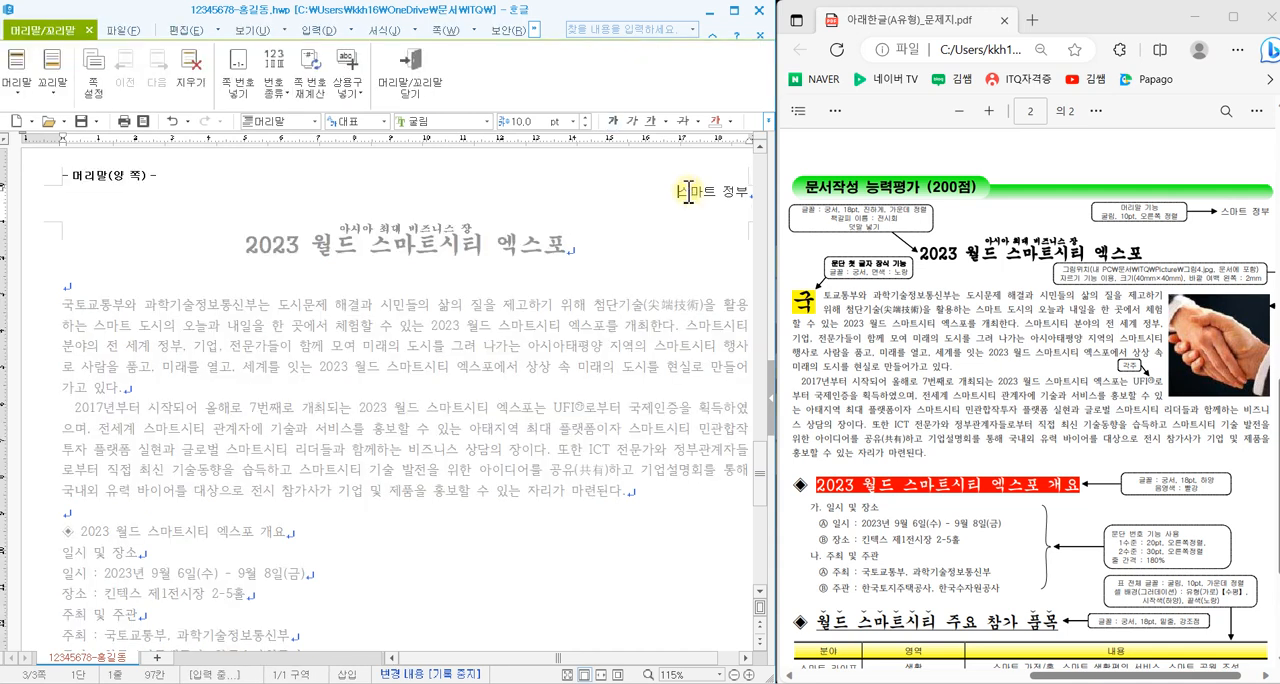
left_click(417, 82)
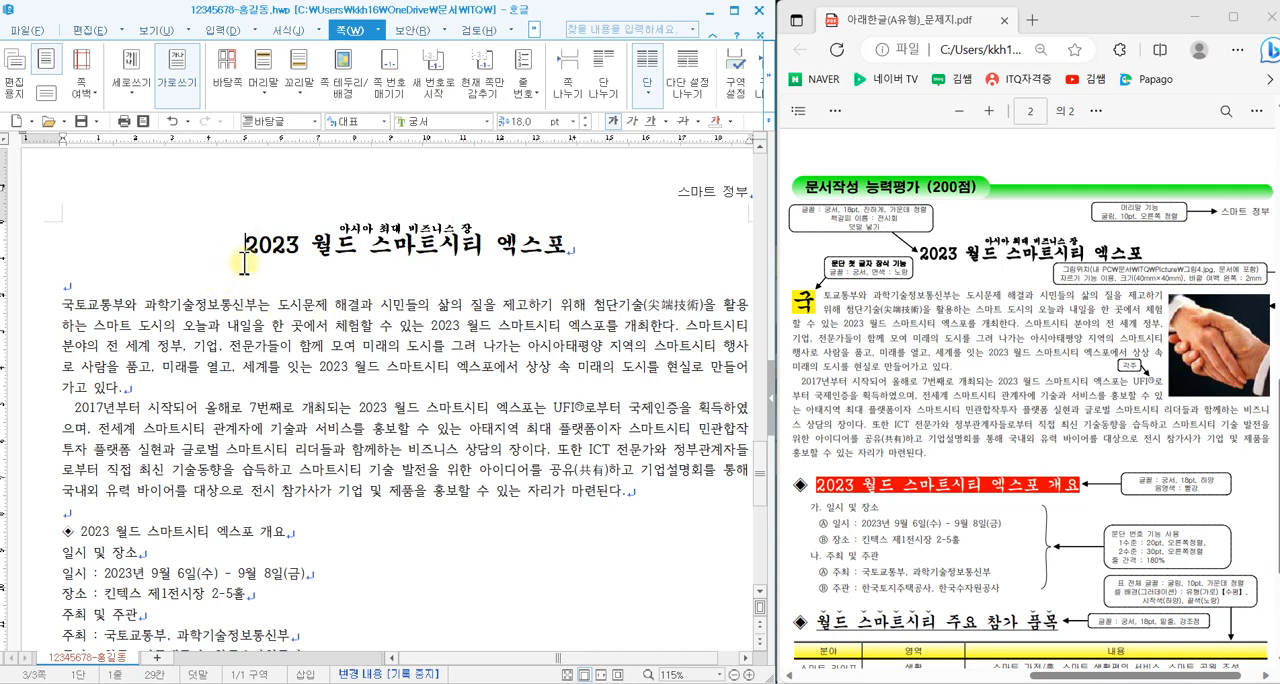
- Insert page numbers in the lower-right corner of the page using the A,B,C format without 줄표
scroll(923, 340, "down", 3)
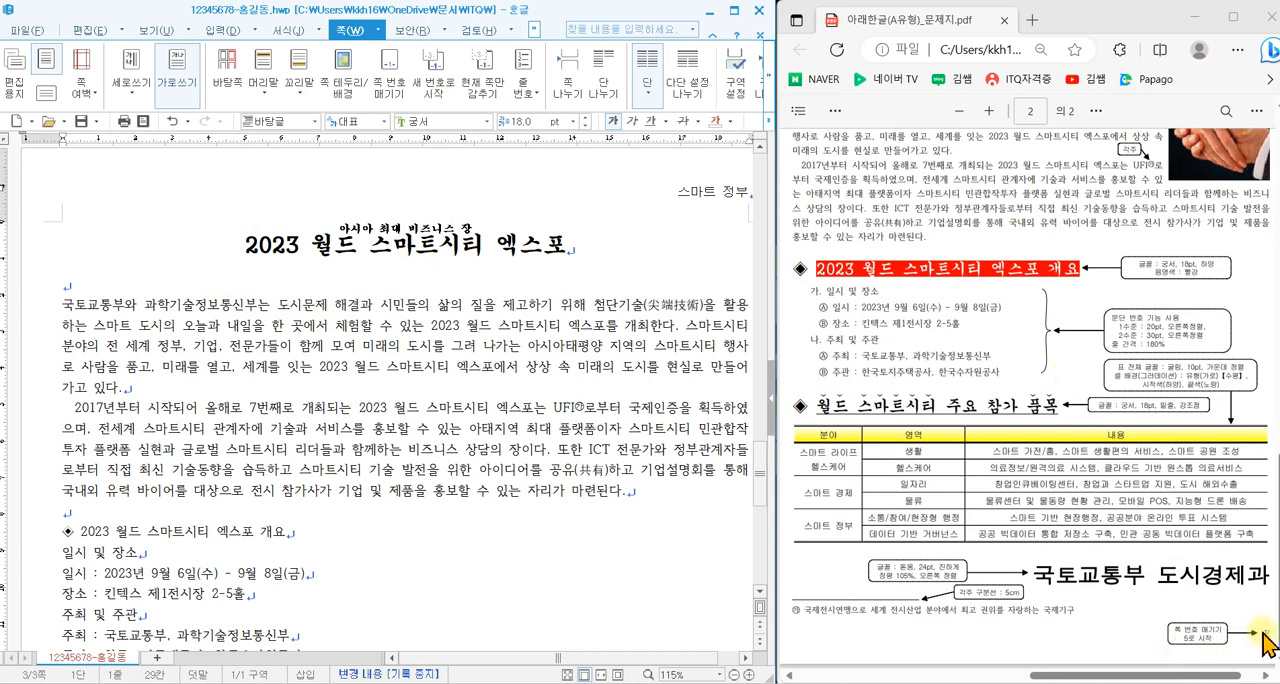
left_click(387, 97)
left_click(287, 335)
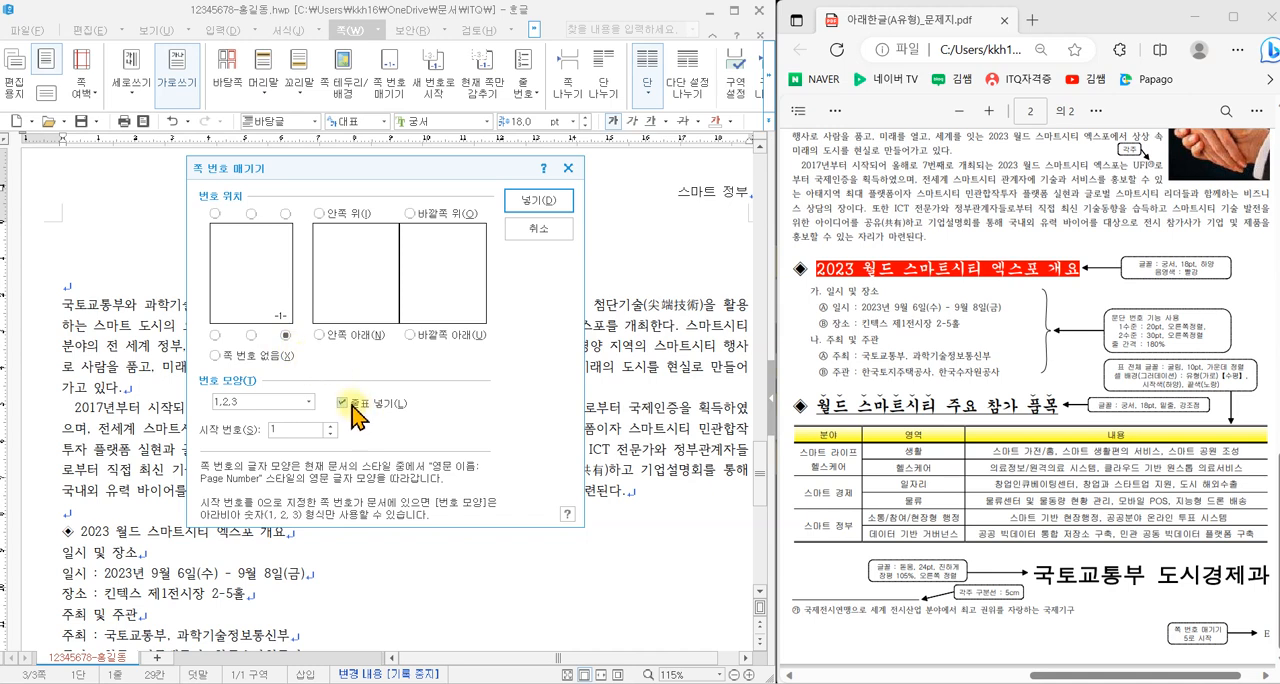
left_click(252, 401)
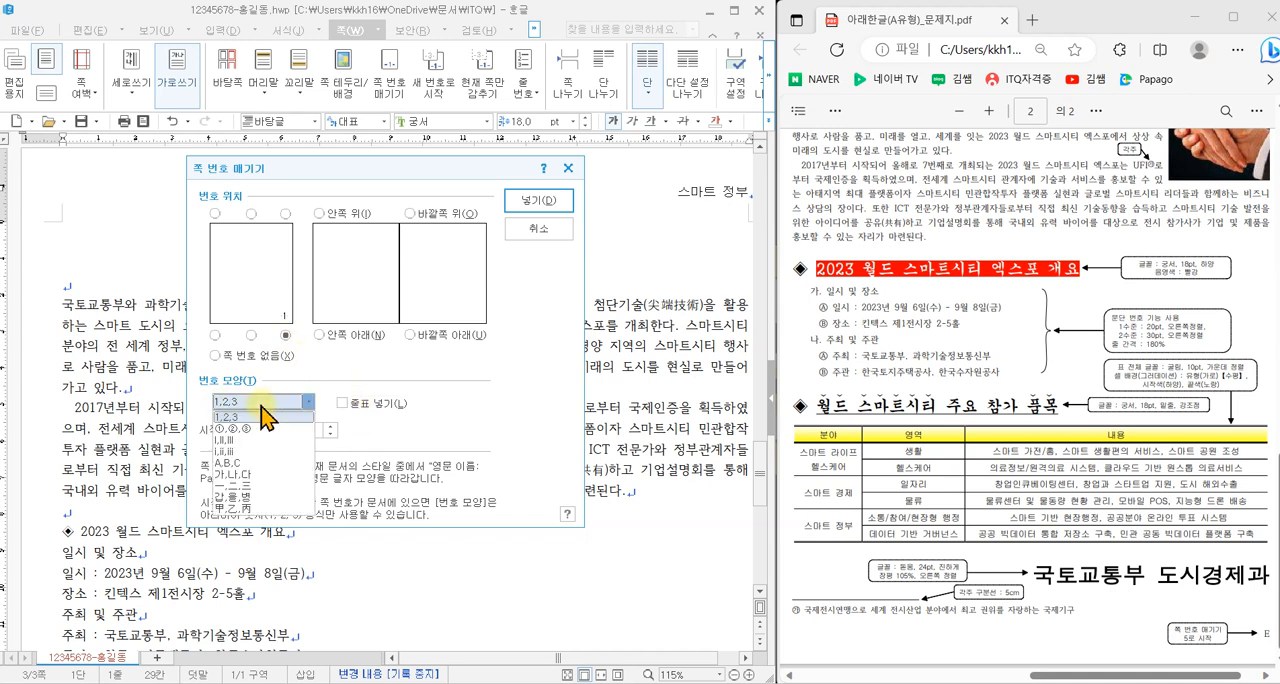
left_click(236, 465)
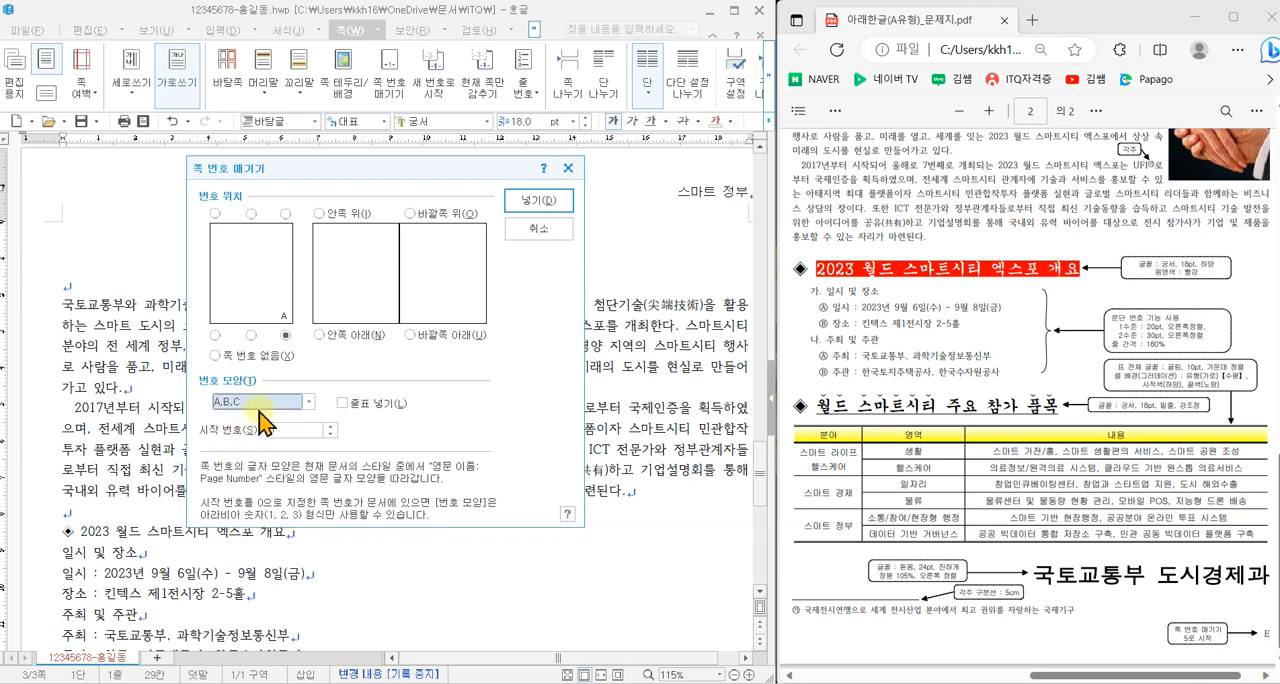
left_click(527, 205)
- Restart the page numbering at 5 on the 2023 월드 스마트시티 엑스포 page and check the page's footer number
scroll(571, 372, "down", 5)
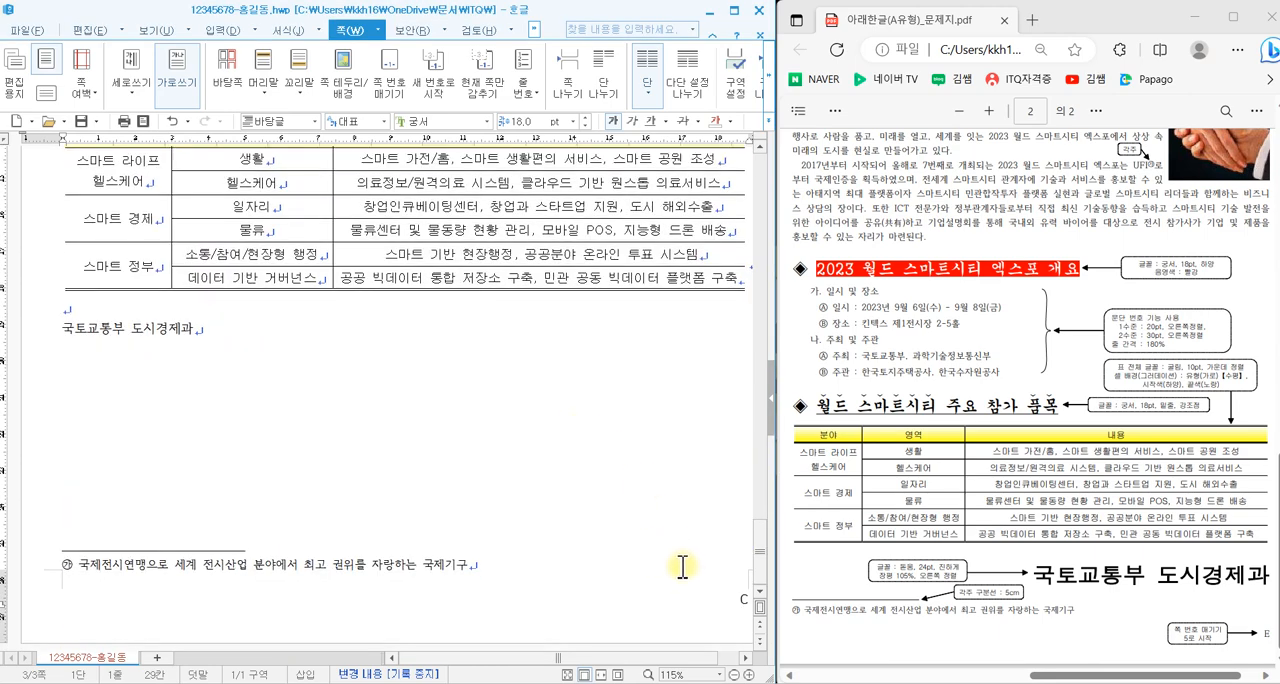
scroll(530, 418, "up", 10)
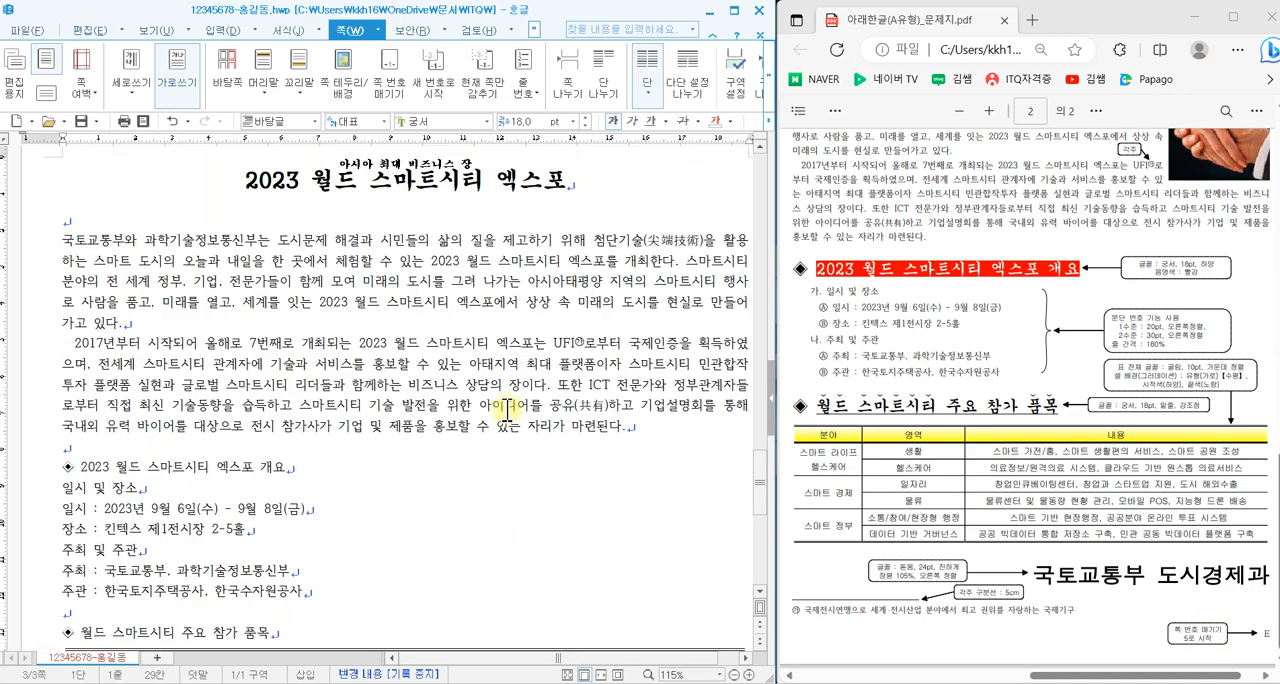
scroll(508, 409, "up", 3)
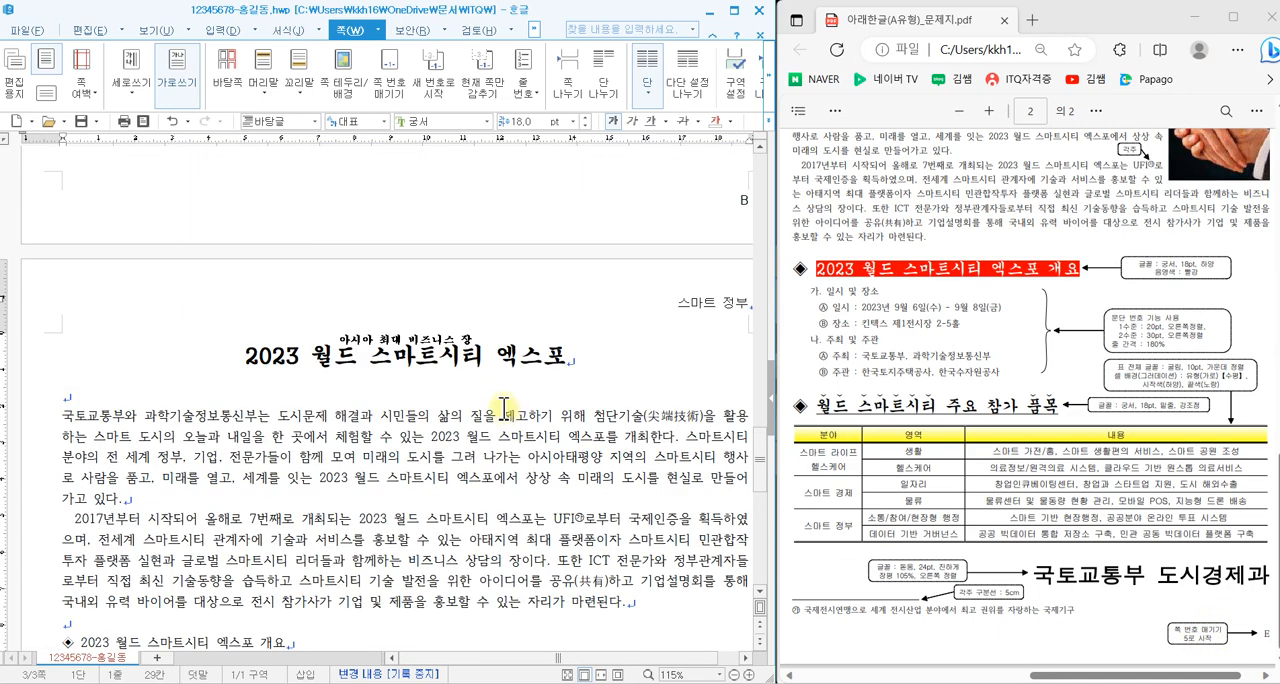
left_click(430, 85)
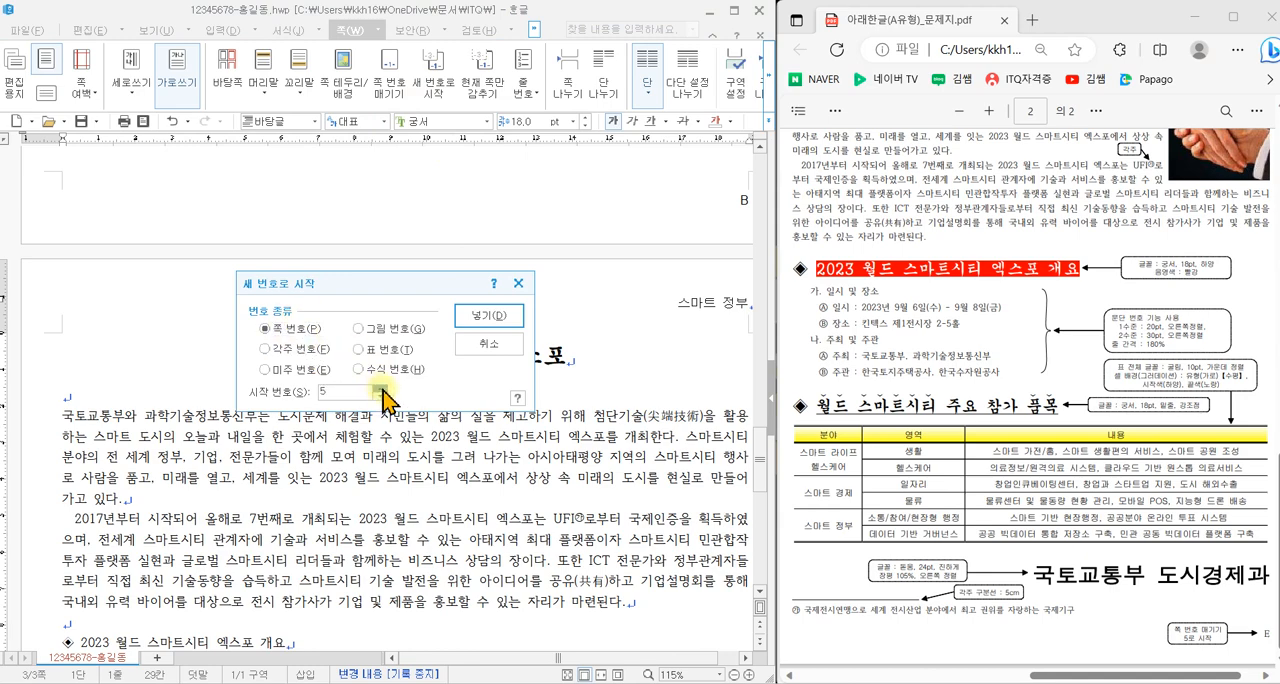
left_click(489, 316)
scroll(550, 438, "down", 5)
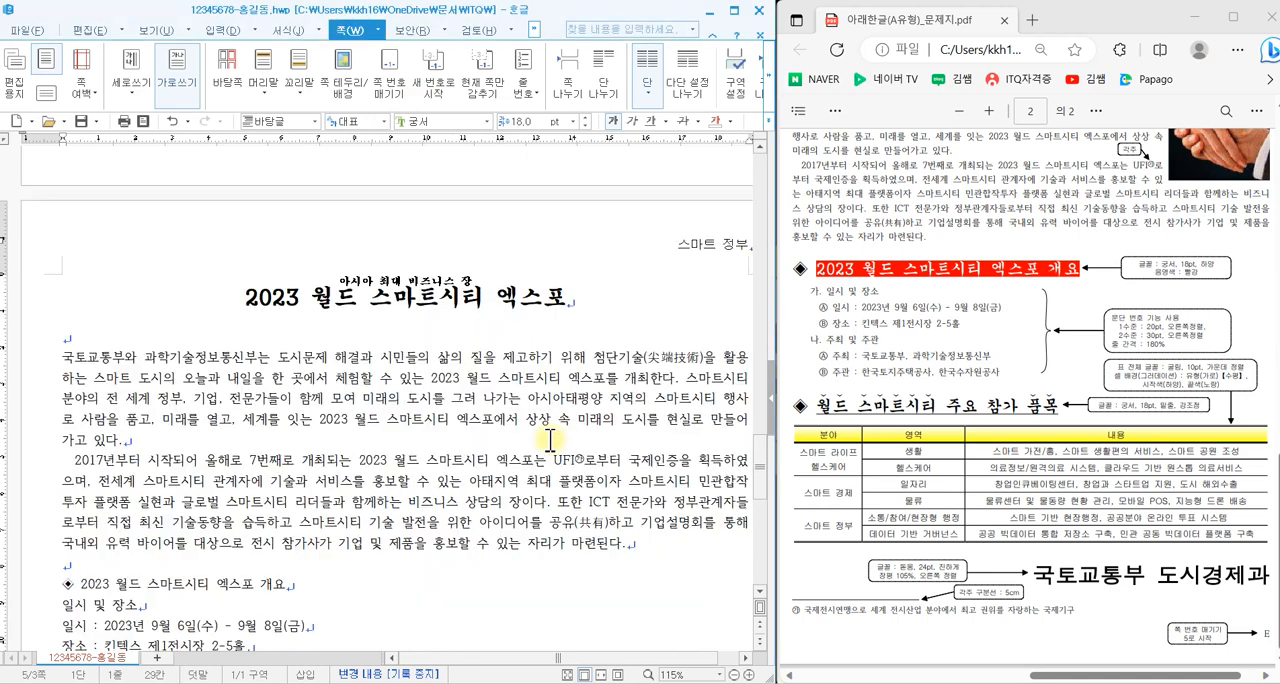
scroll(550, 438, "down", 7)
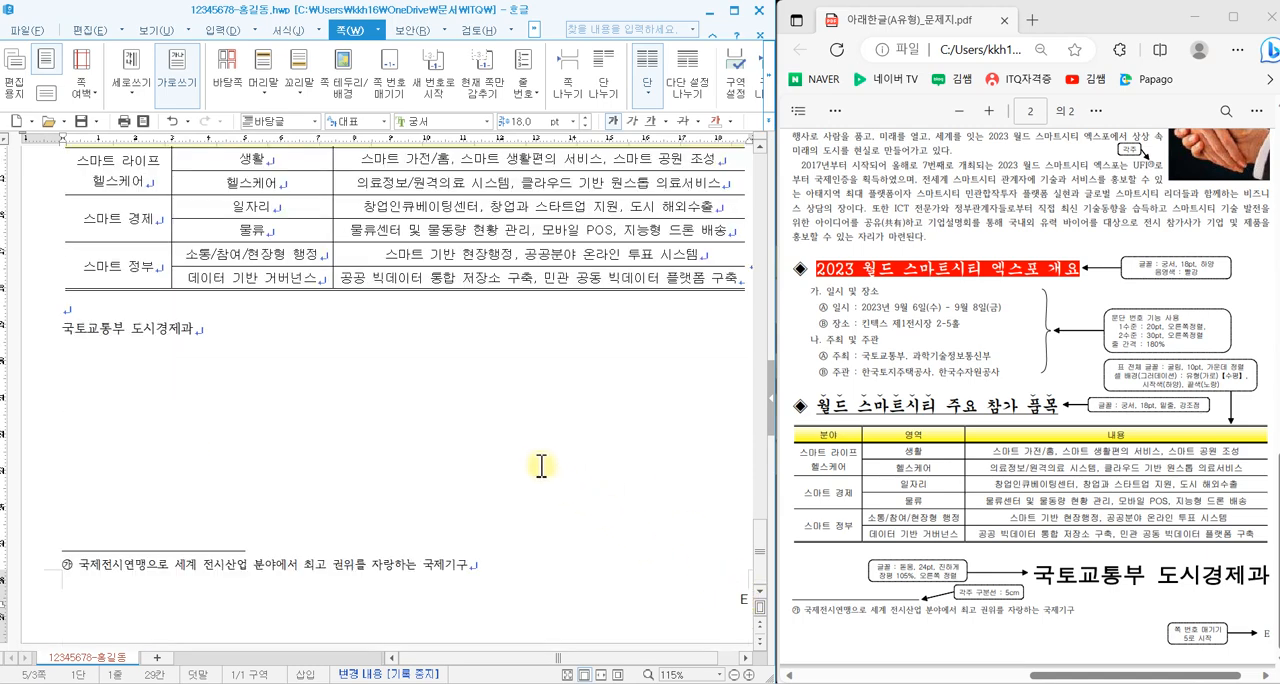
scroll(535, 466, "up", 10)
left_click(253, 253)
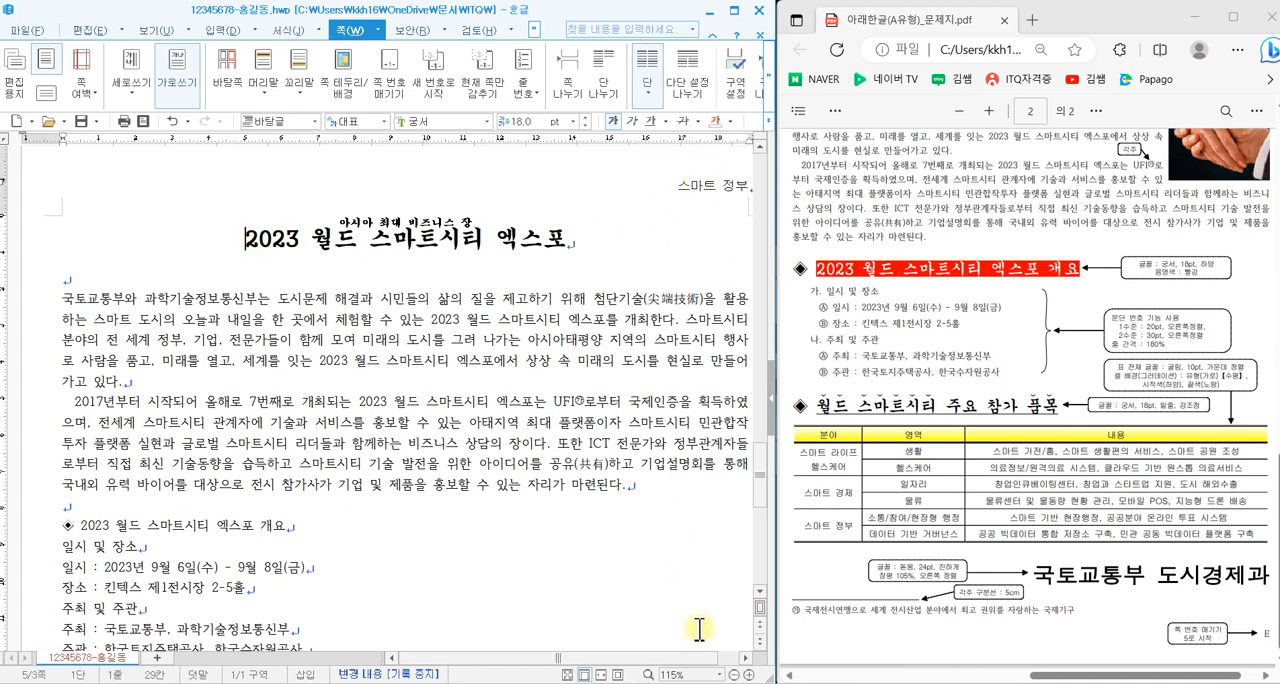
- Decorate the first letter 국 of the first body paragraph with the two-line style, 궁서 font and yellow fill, and dismiss the battery notice
scroll(965, 442, "up", 3)
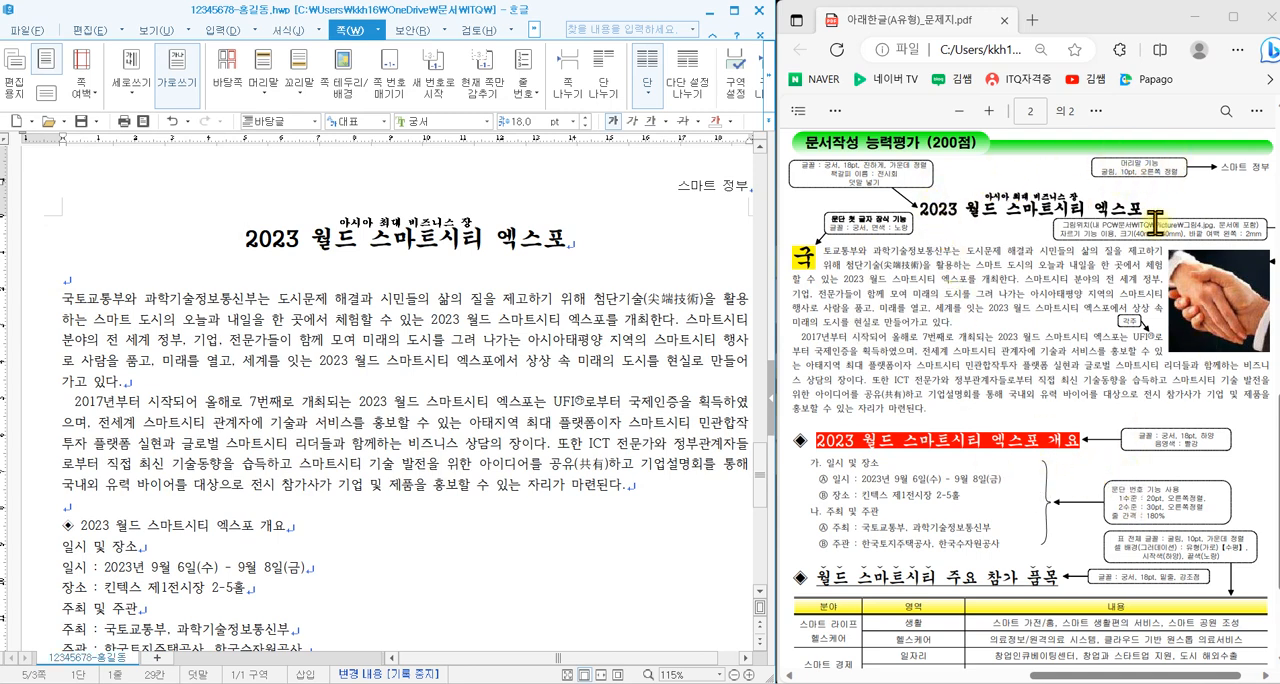
left_click(64, 298)
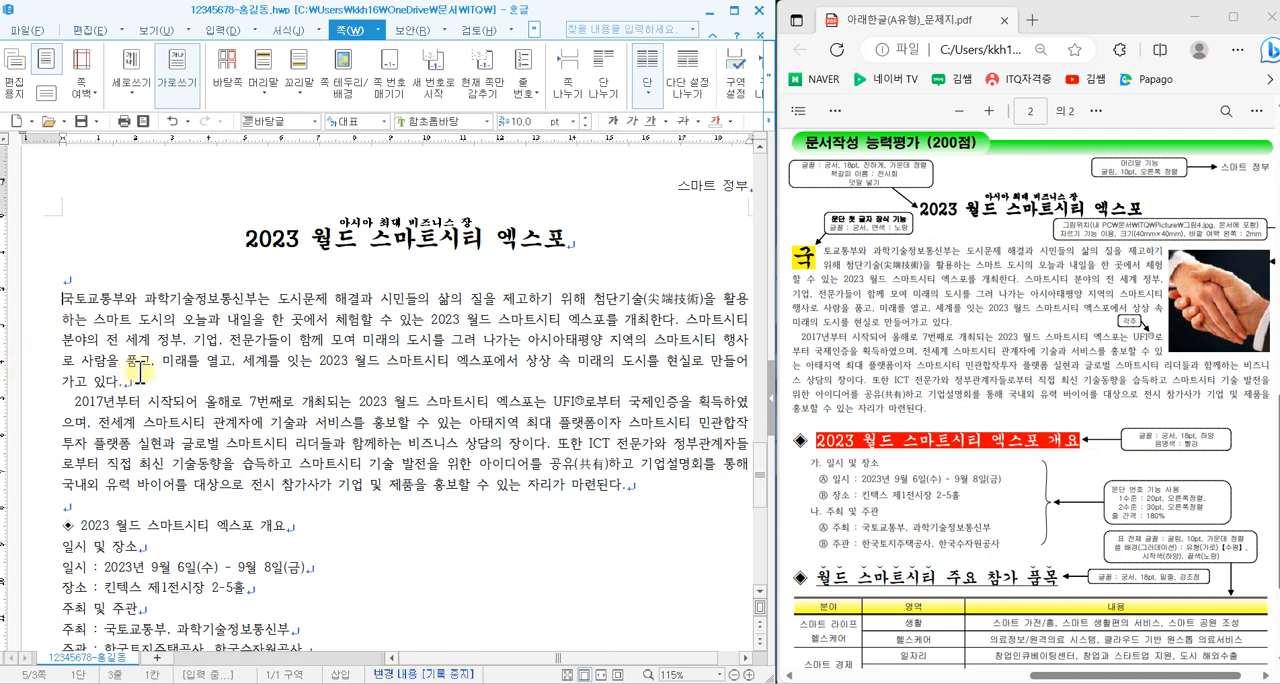
left_click_drag(62, 298, 73, 298)
right_click(77, 320)
left_click(66, 305)
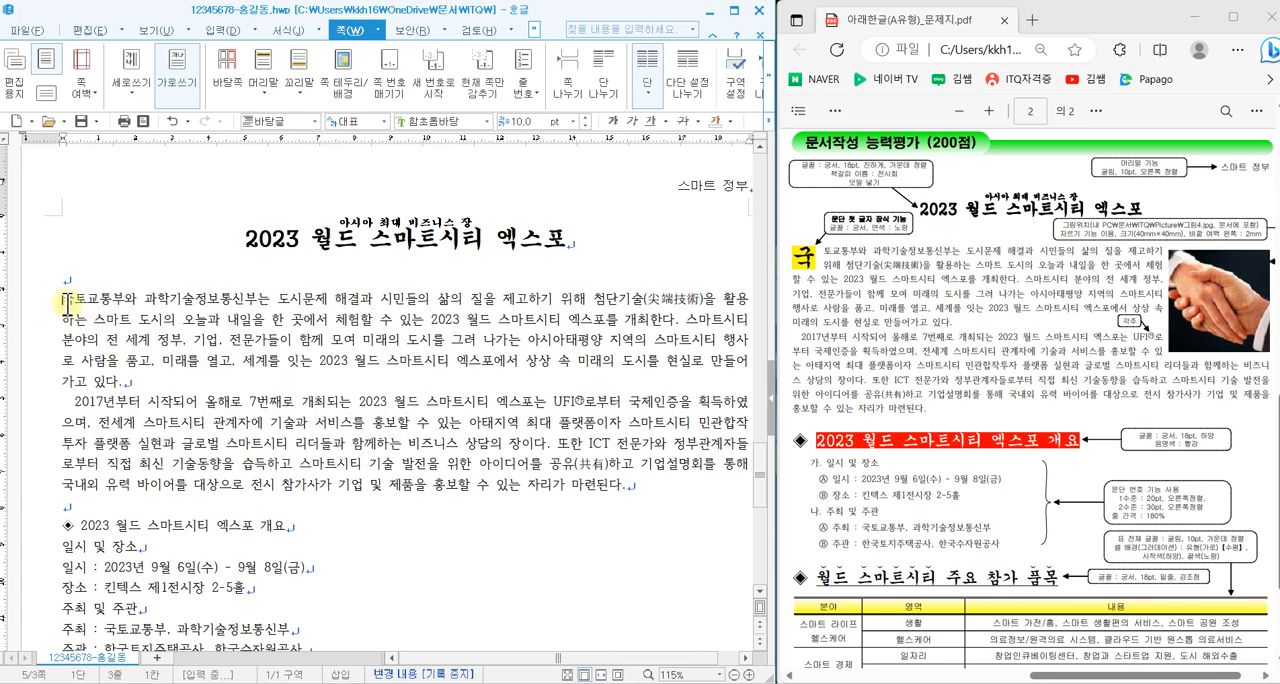
left_click(289, 30)
left_click(766, 92)
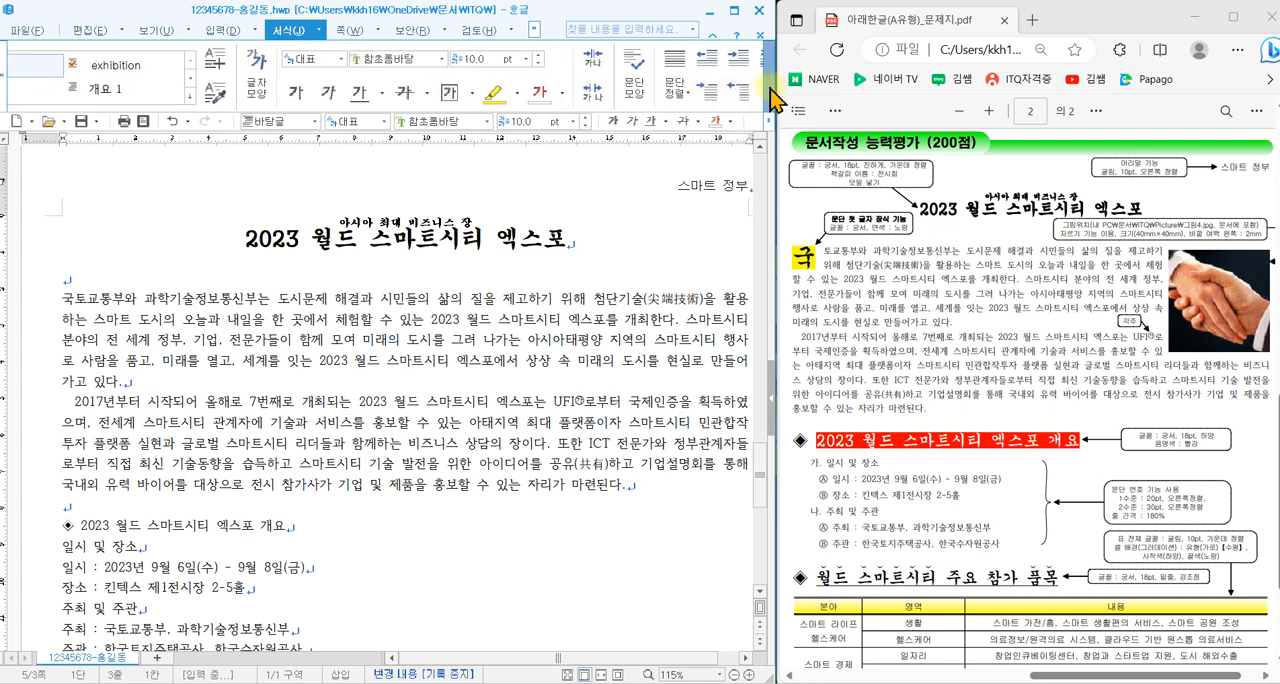
left_click(745, 66)
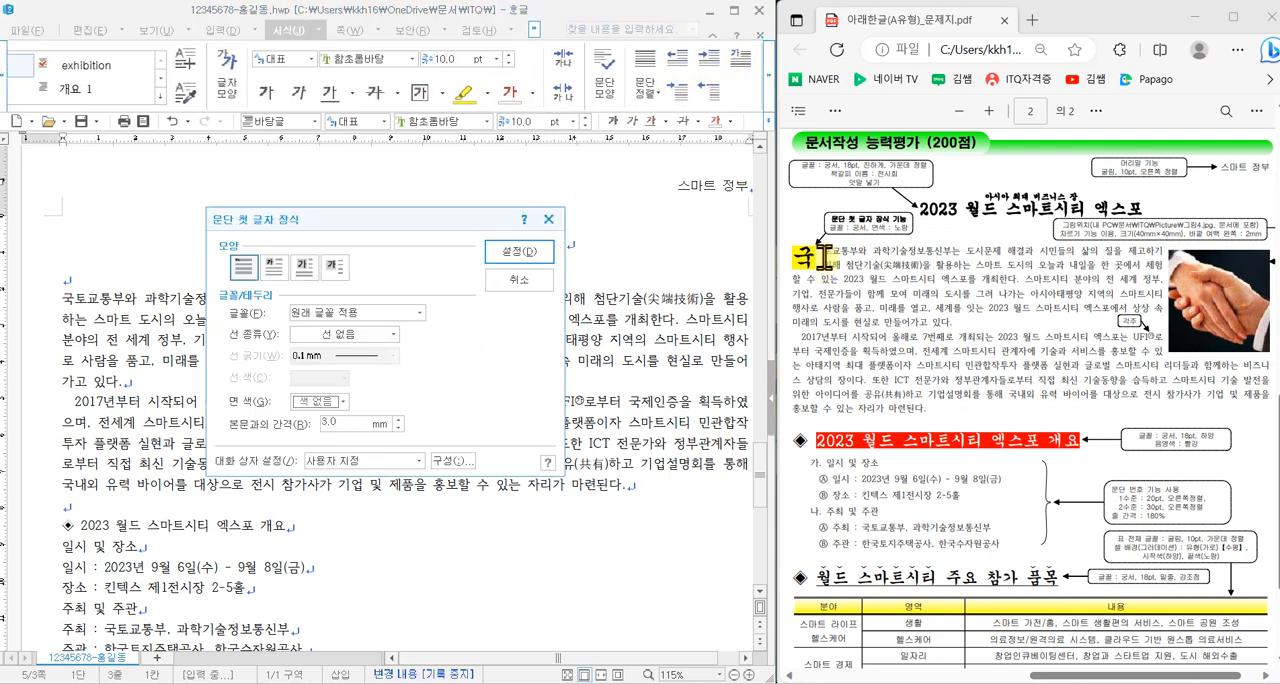
left_click(271, 268)
left_click(389, 313)
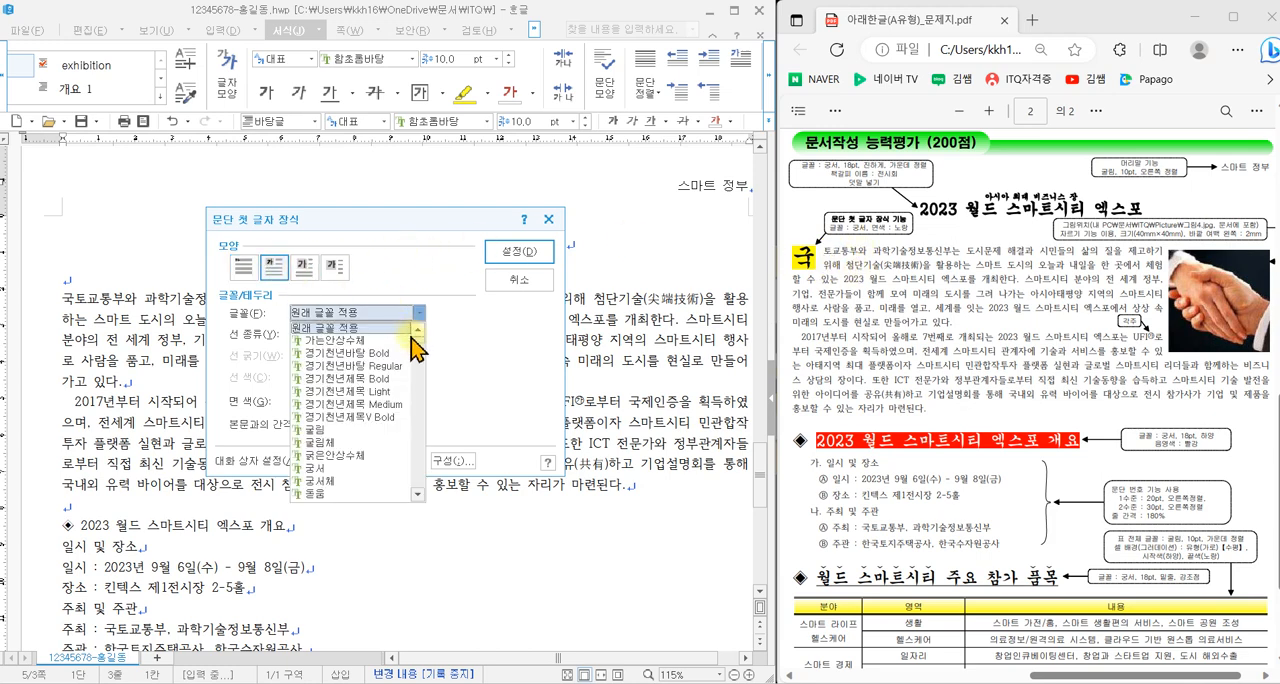
left_click(332, 469)
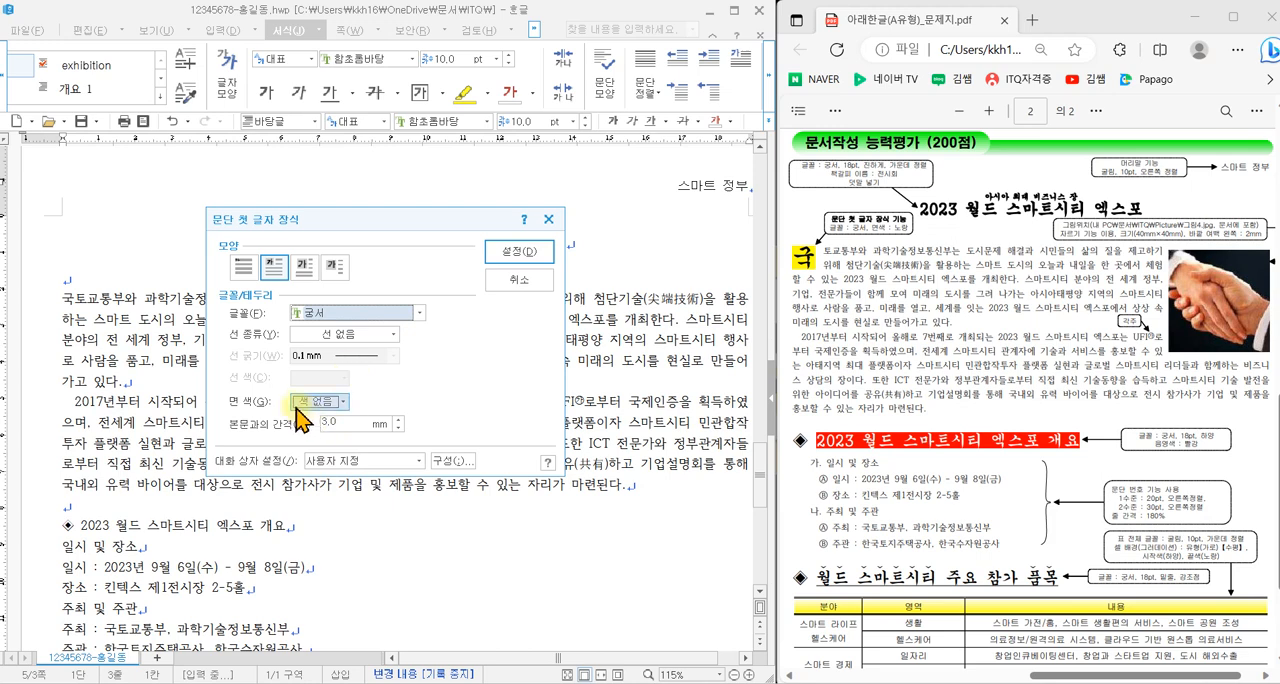
left_click(340, 402)
left_click(341, 446)
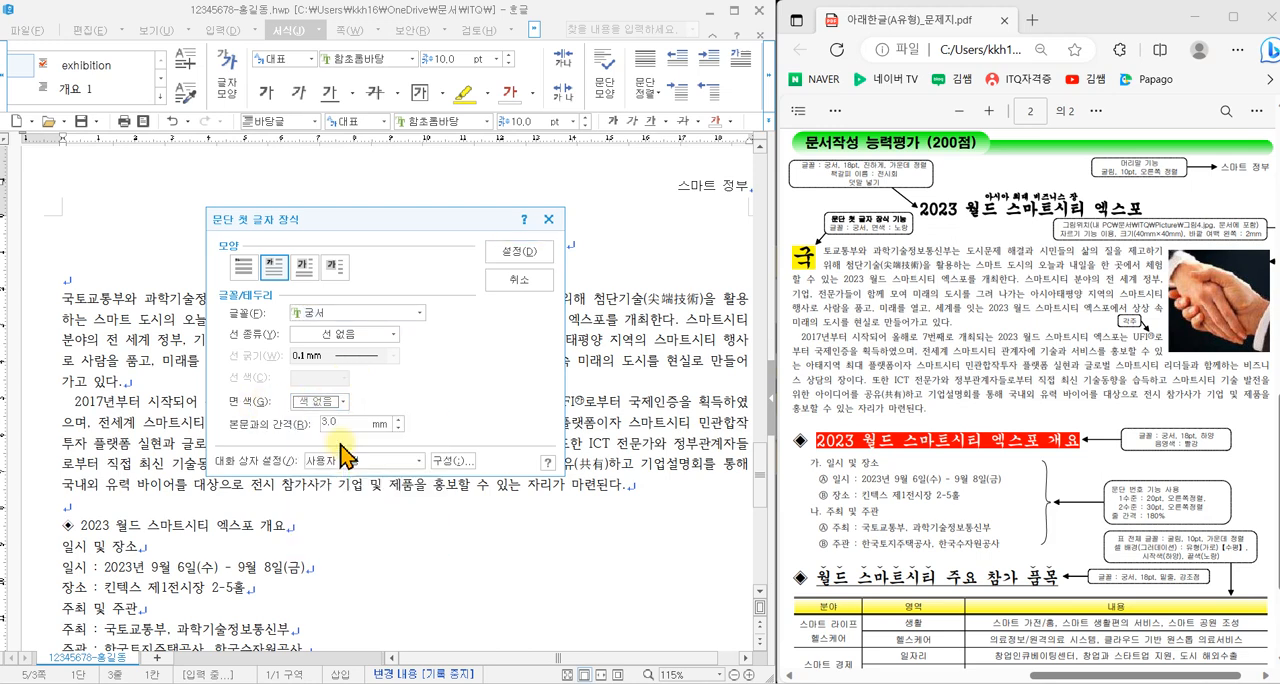
left_click(508, 251)
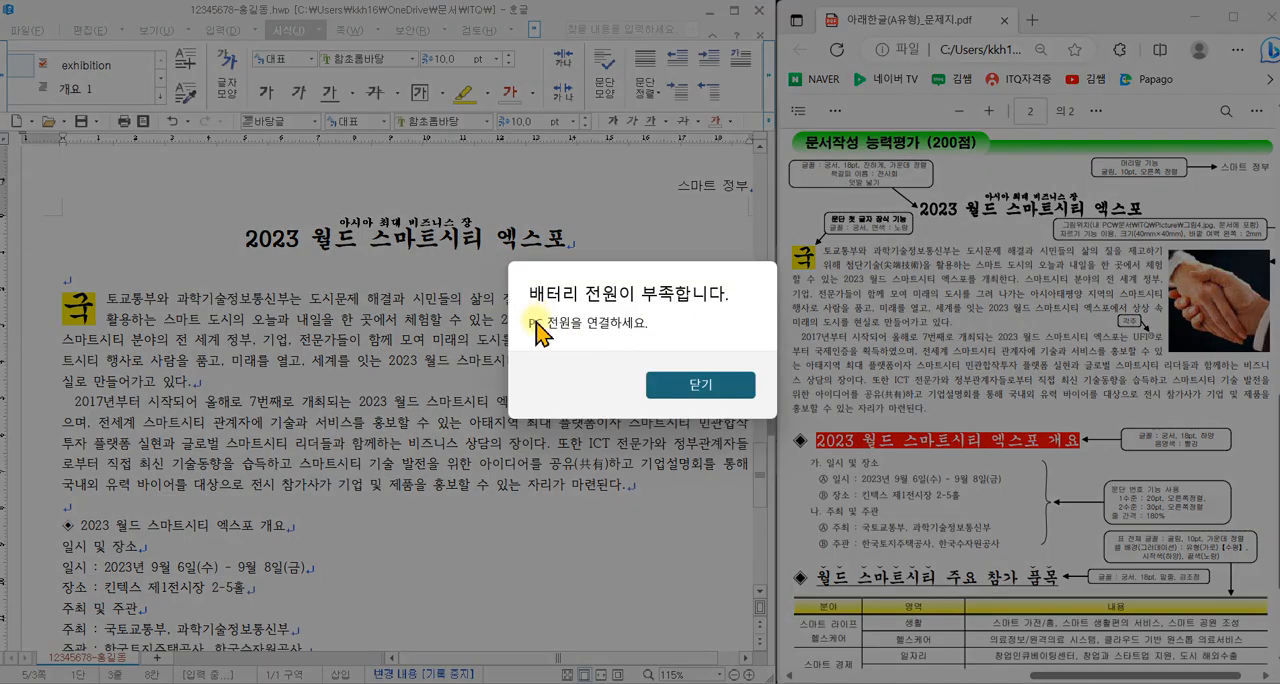
left_click(675, 385)
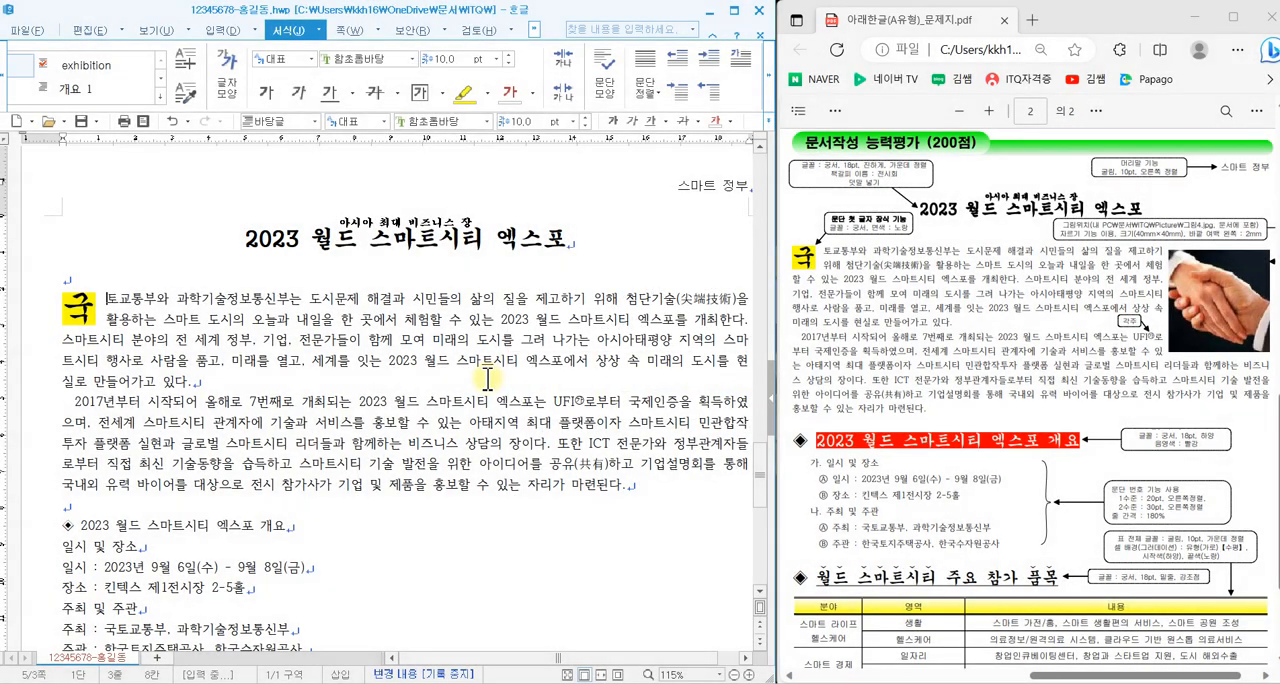
- Insert the picture 그림4, embedded in the document, over the body paragraphs at about 52 × 68 mm
left_click(362, 342)
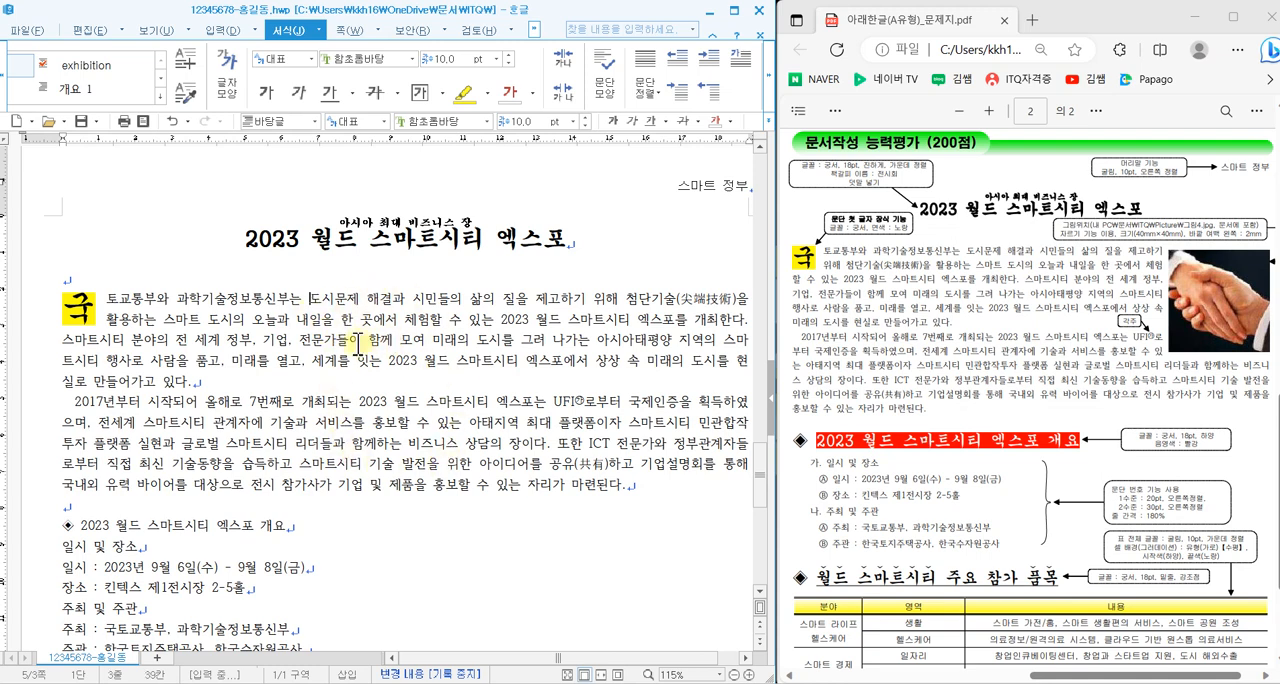
left_click(224, 31)
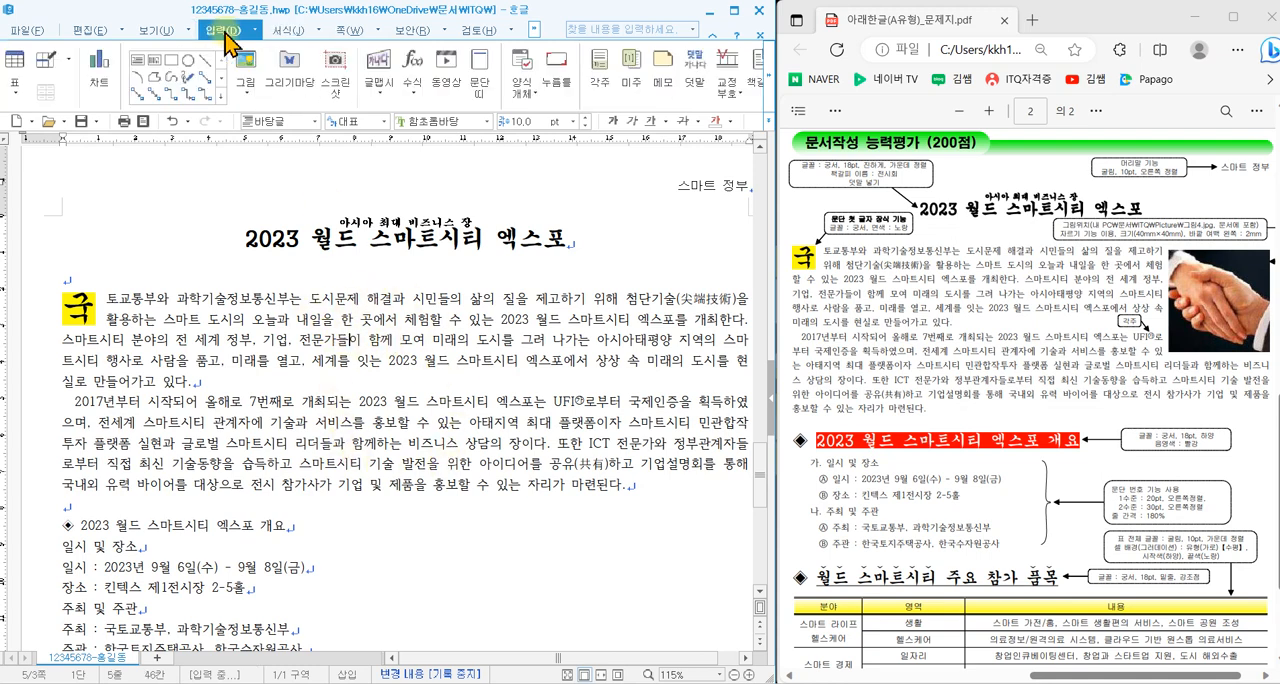
left_click(251, 62)
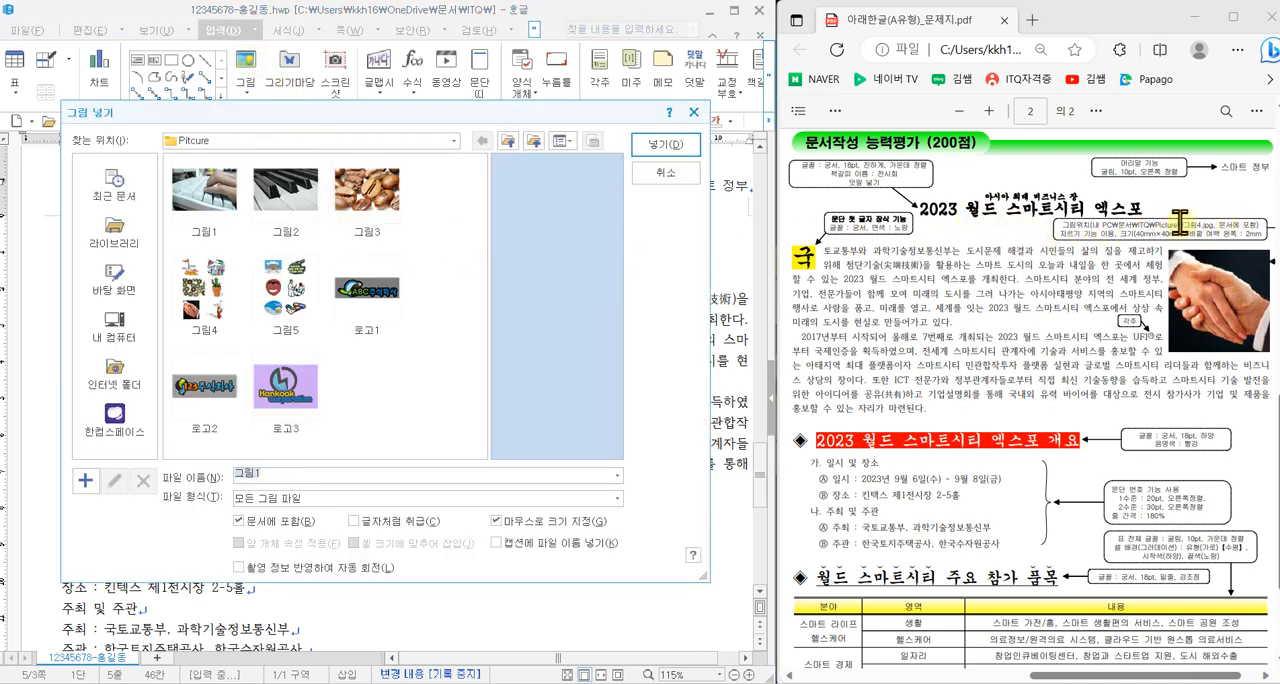
left_click(206, 300)
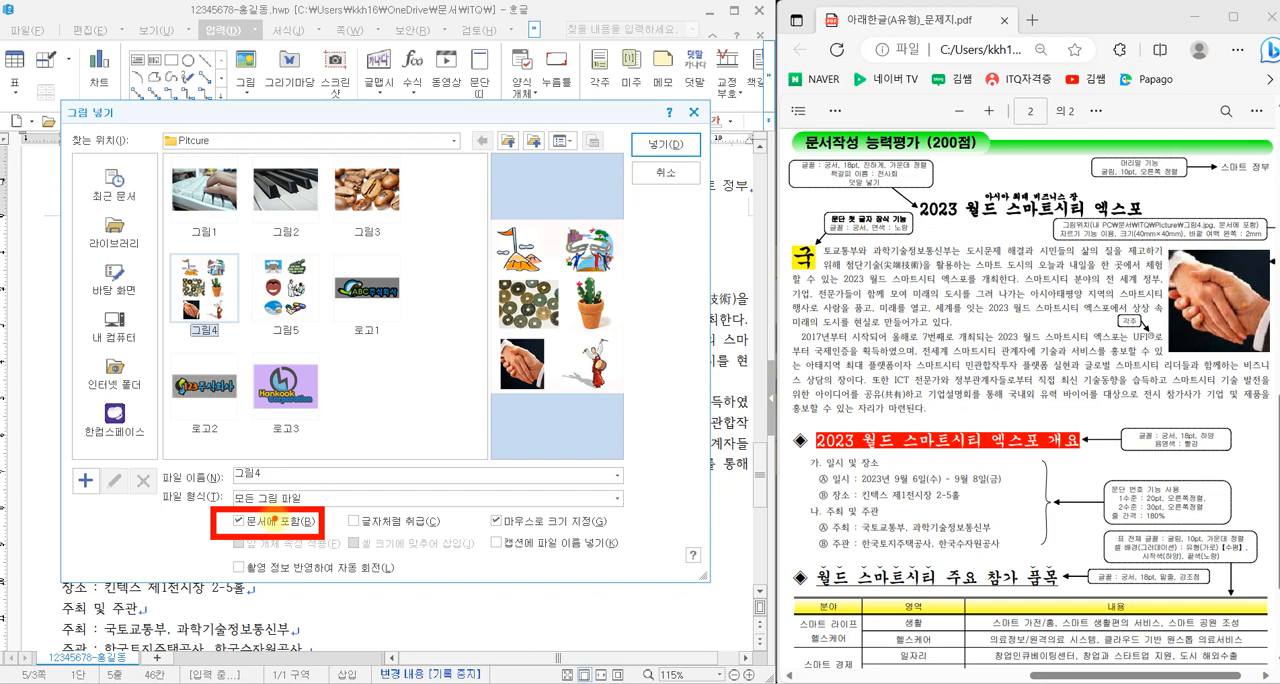
left_click(655, 152)
left_click_drag(284, 282, 475, 430)
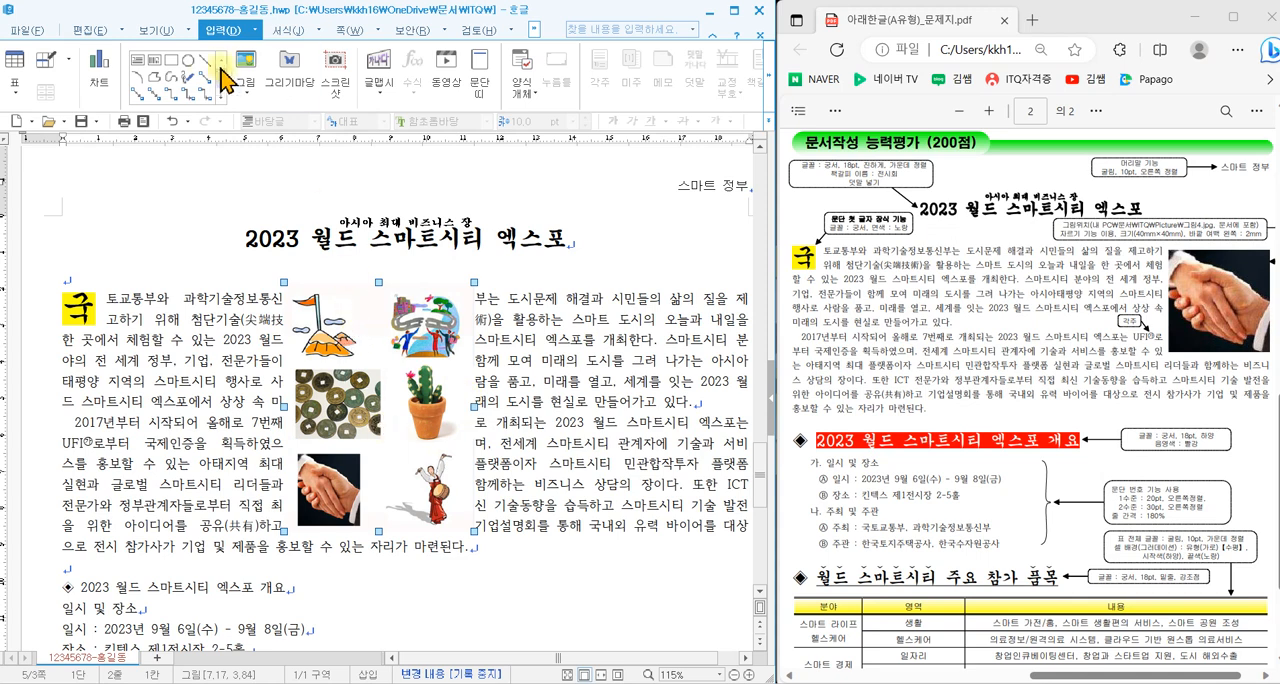
- Crop the inserted 그림4 picture to the handshake photo, about 20 × 23 mm
left_click(534, 28)
left_click(540, 30)
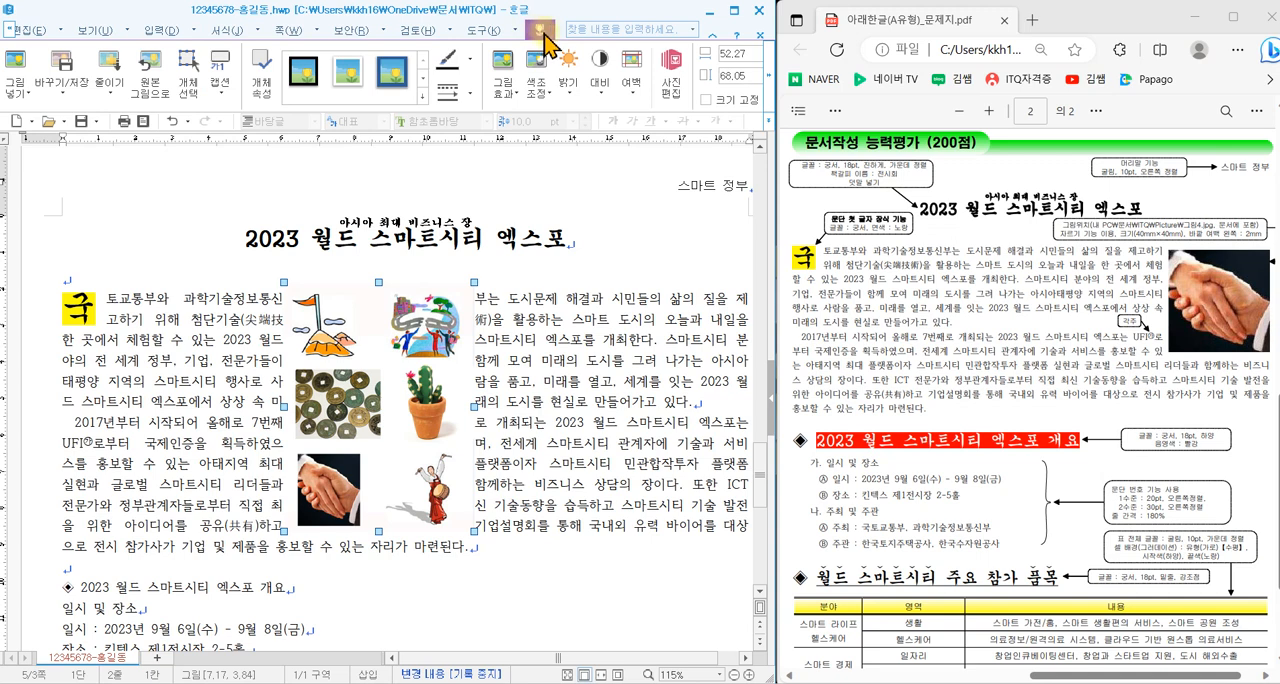
key("ctrl+2")
mouse_move(549, 64)
left_mouse_down()
mouse_move(526, 12)
mouse_move(564, 66)
left_mouse_up()
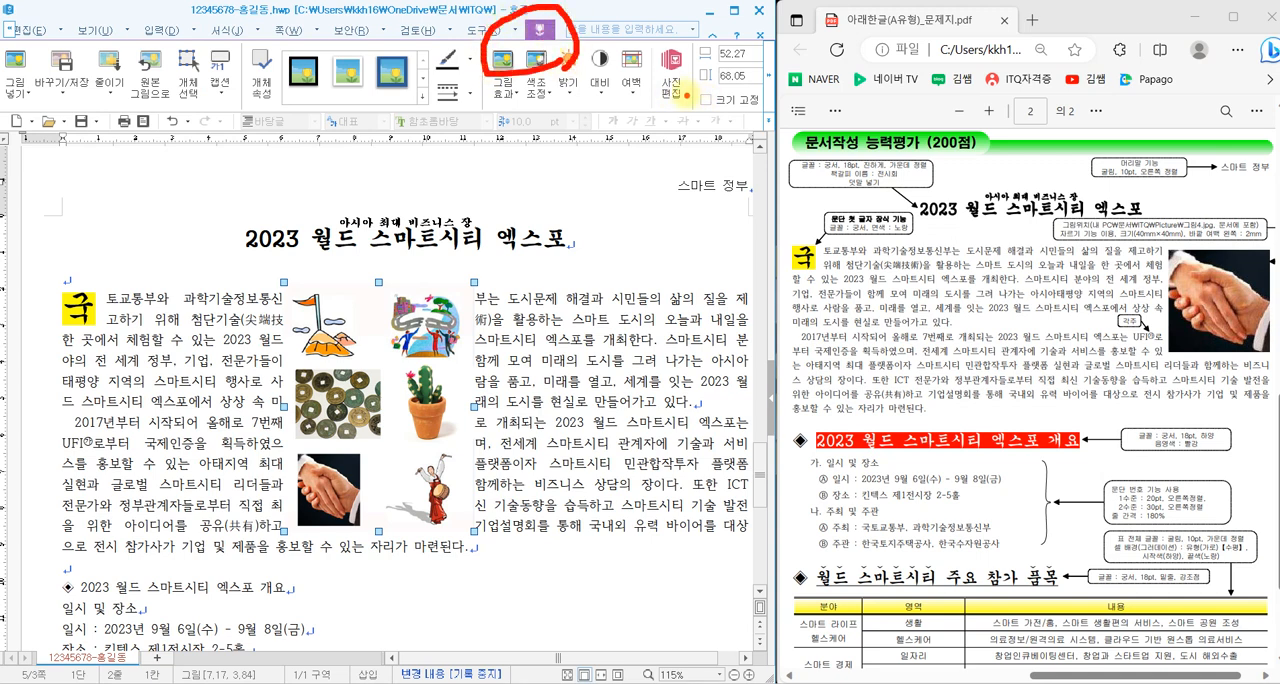
key("Escape")
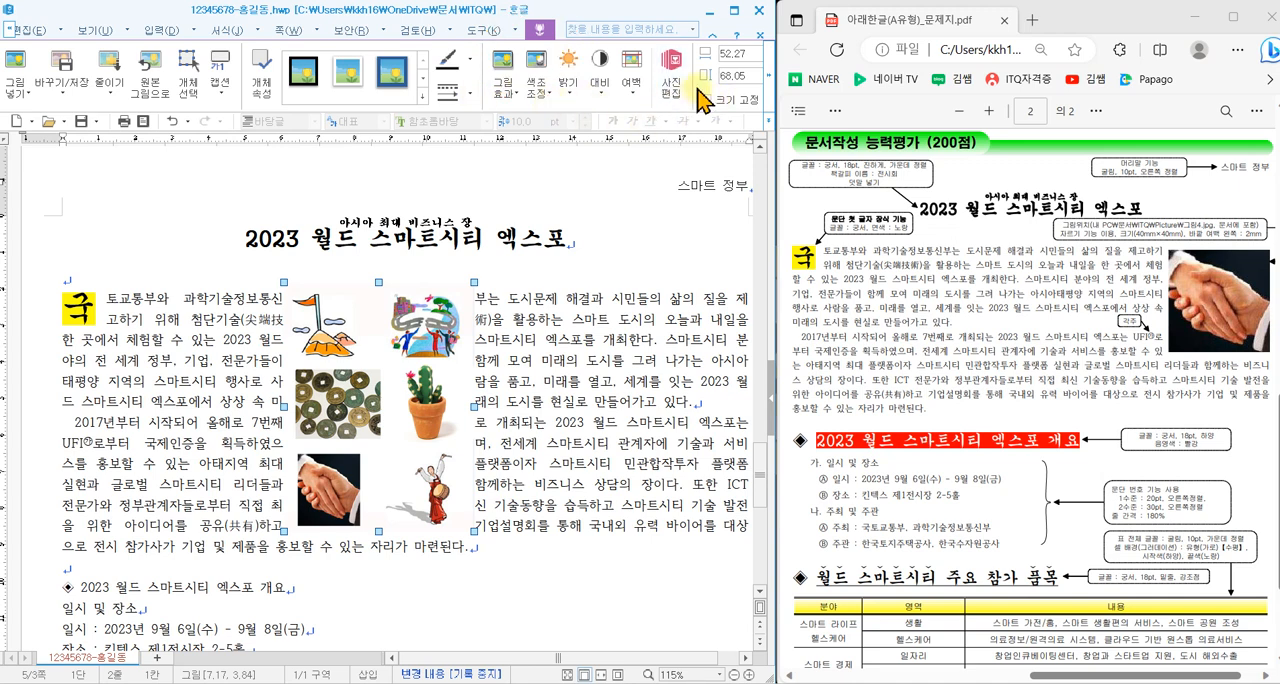
left_click(768, 81)
left_click(738, 62)
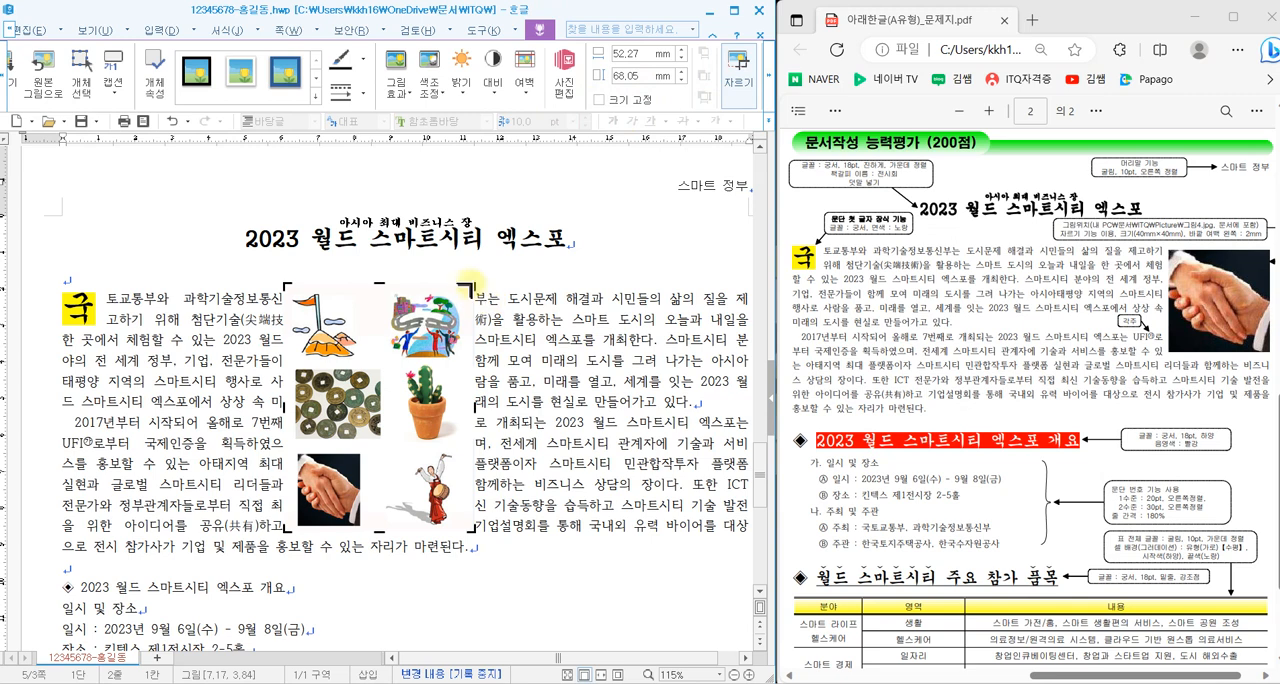
left_click_drag(475, 288, 365, 450)
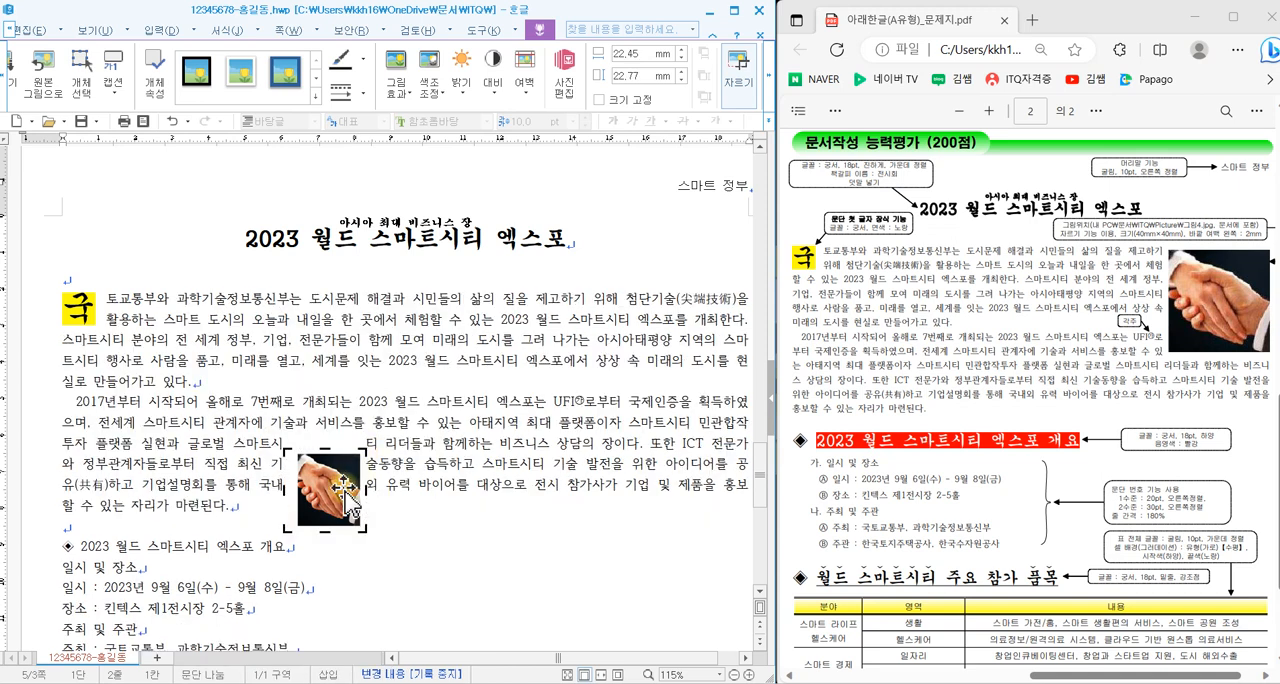
left_click_drag(283, 527, 325, 532)
left_click(494, 408)
- Set the cropped handshake picture to 40 × 40 mm with its size fixed and a left outer margin of 2 mm
left_click(335, 489)
left_click_drag(335, 489, 430, 395)
double_click(424, 410)
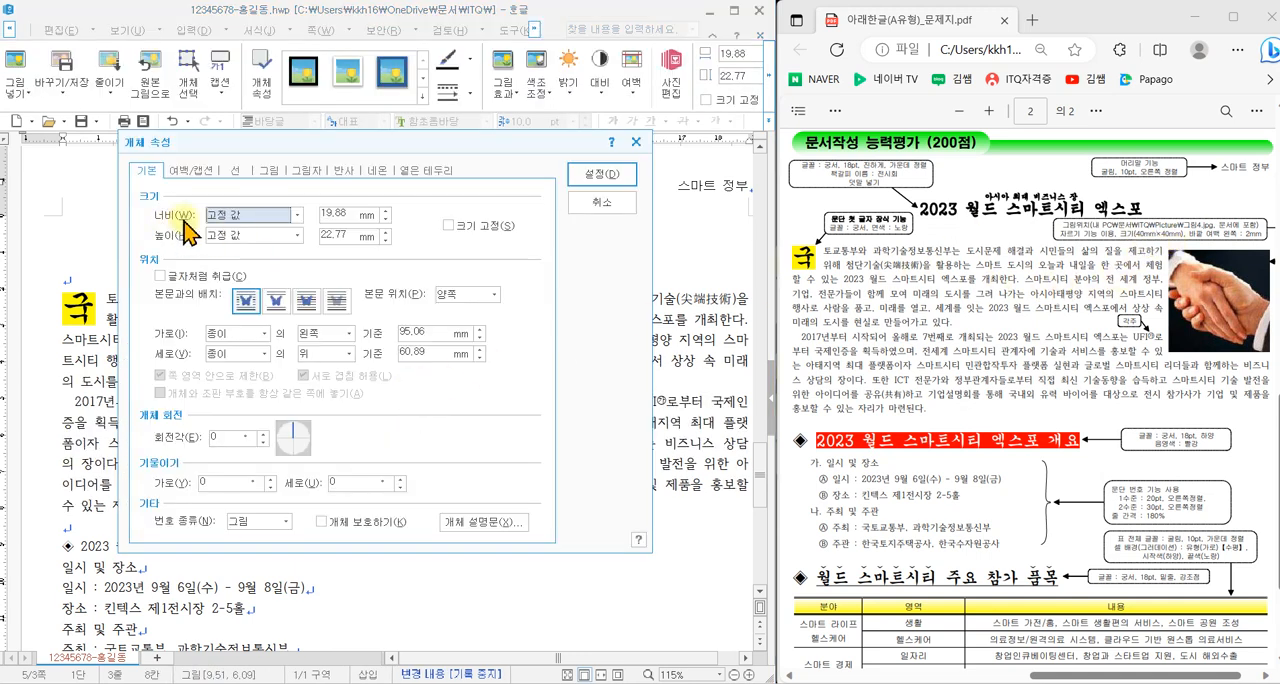
double_click(331, 210)
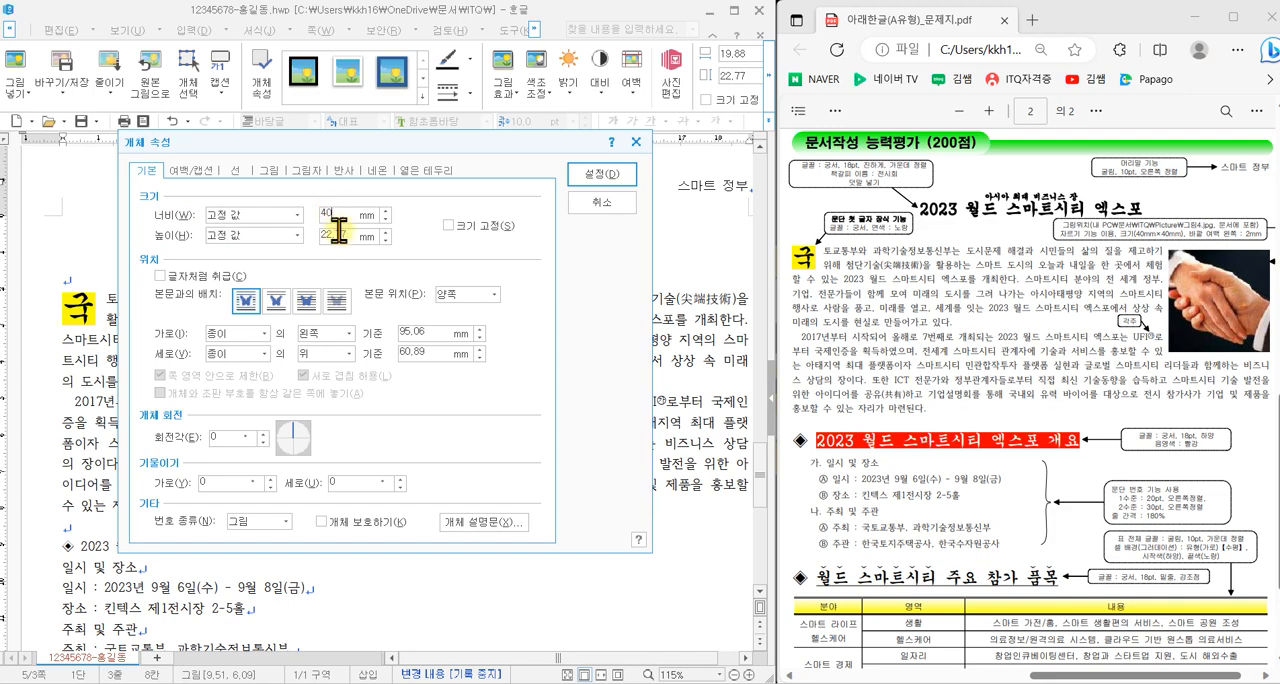
left_click(492, 228)
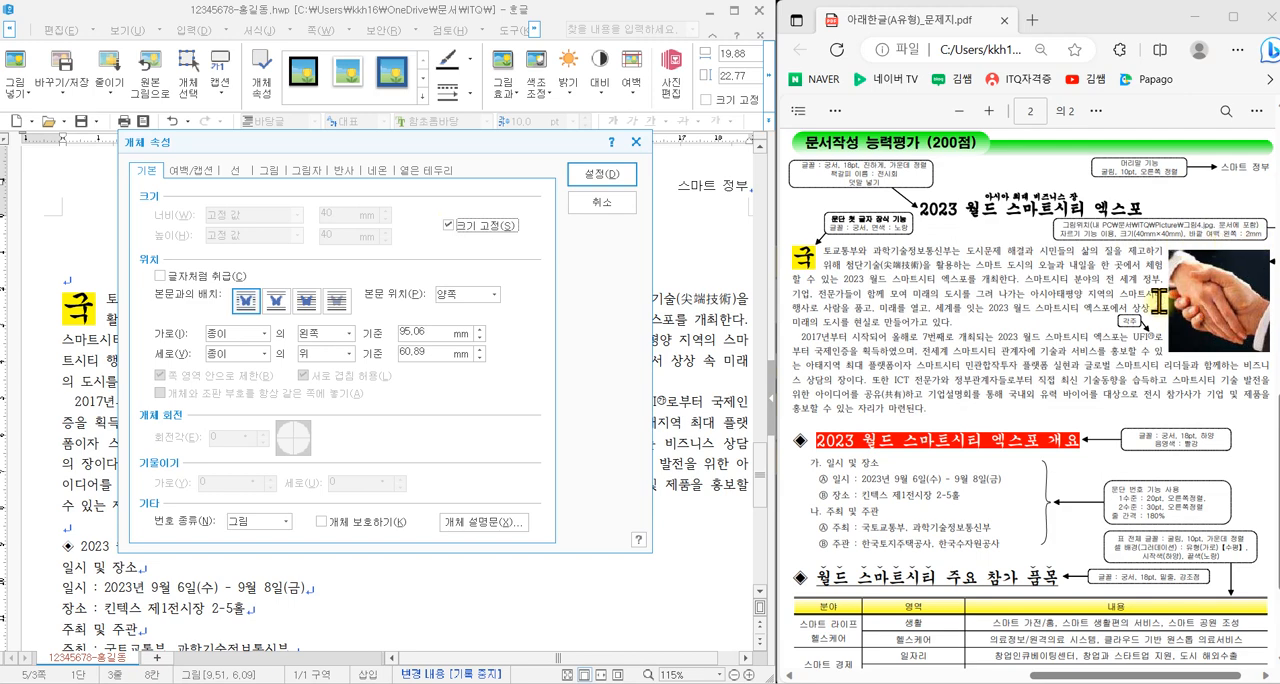
left_click(194, 171)
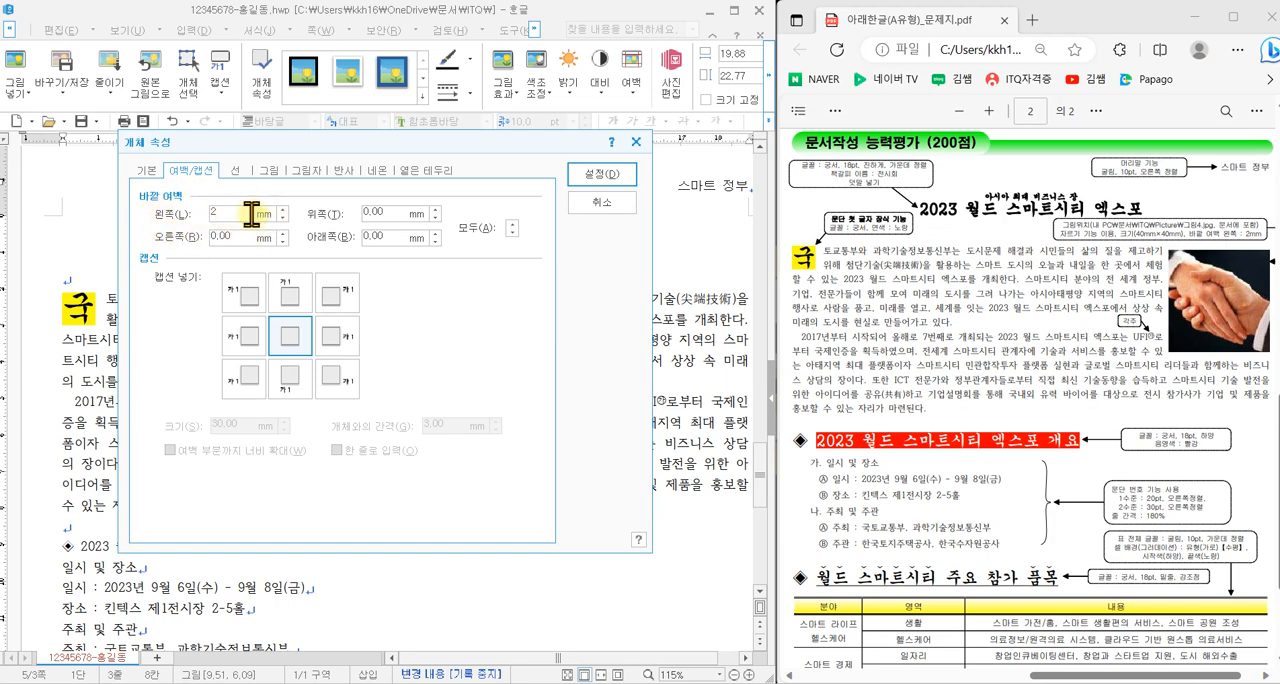
left_click(598, 176)
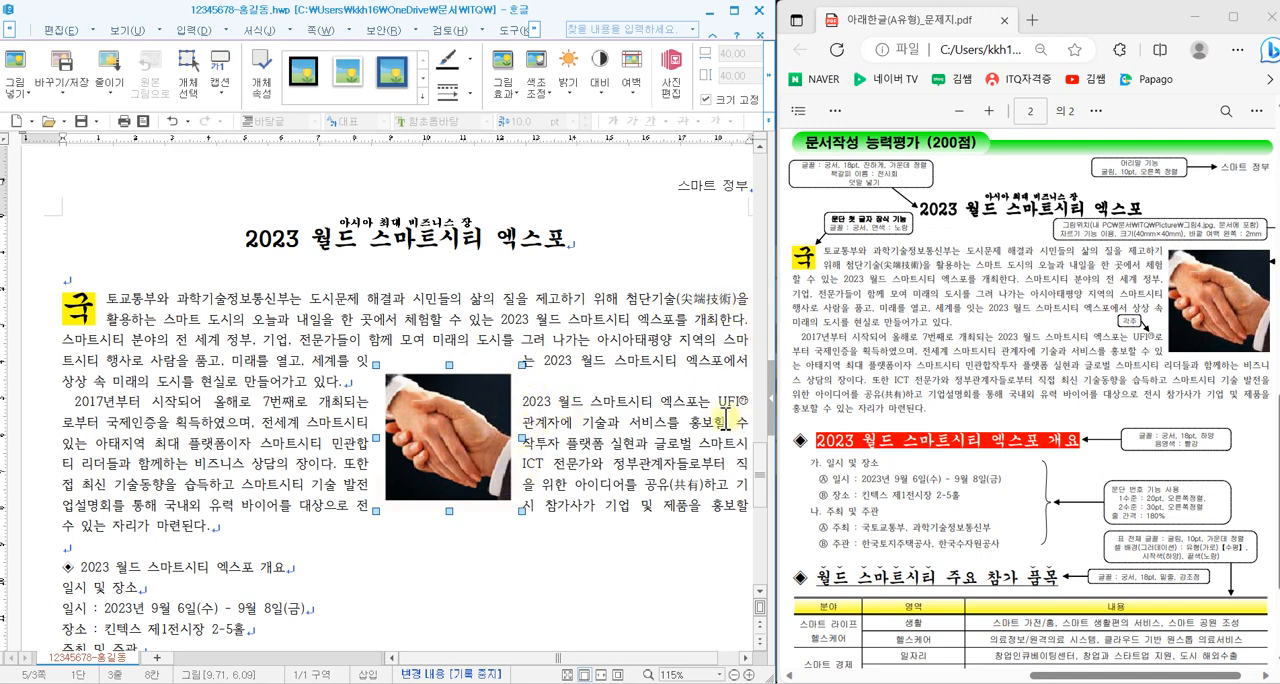
- Position the handshake picture at the right margin beside the first body paragraph, matching the line breaks in the question PDF
left_click_drag(466, 422, 650, 367)
left_click_drag(621, 658, 639, 658)
left_click_drag(579, 386, 628, 370)
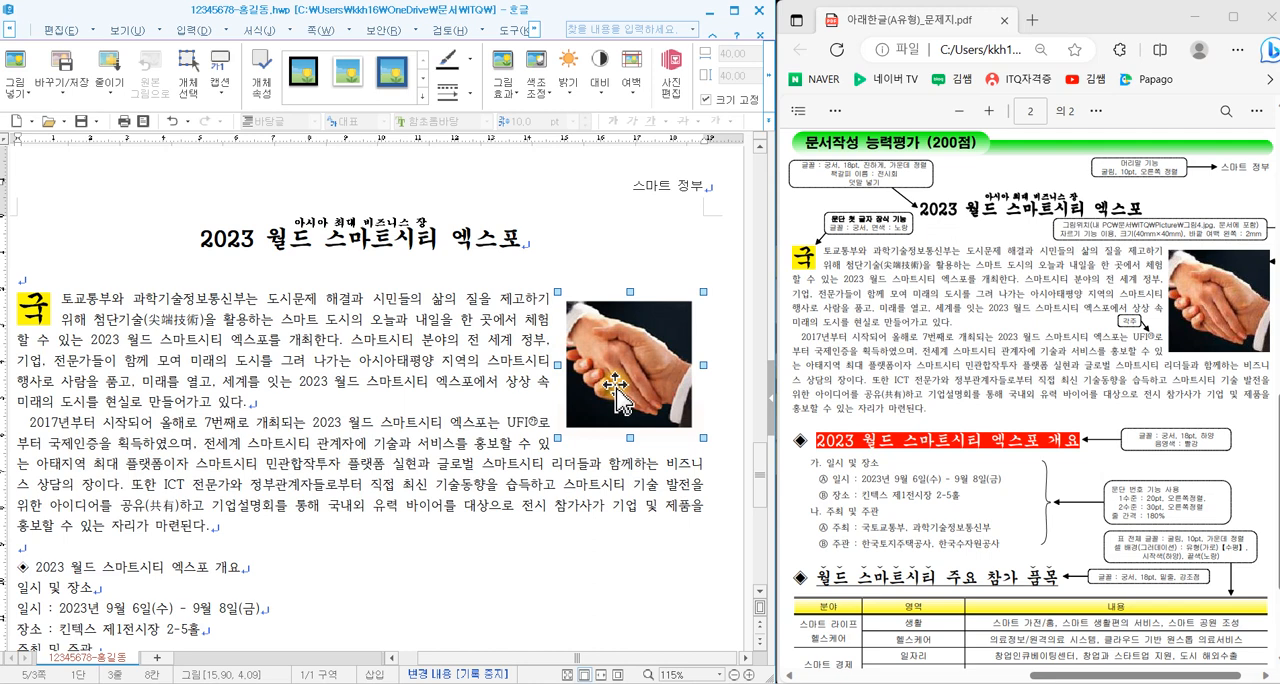
key("Left")
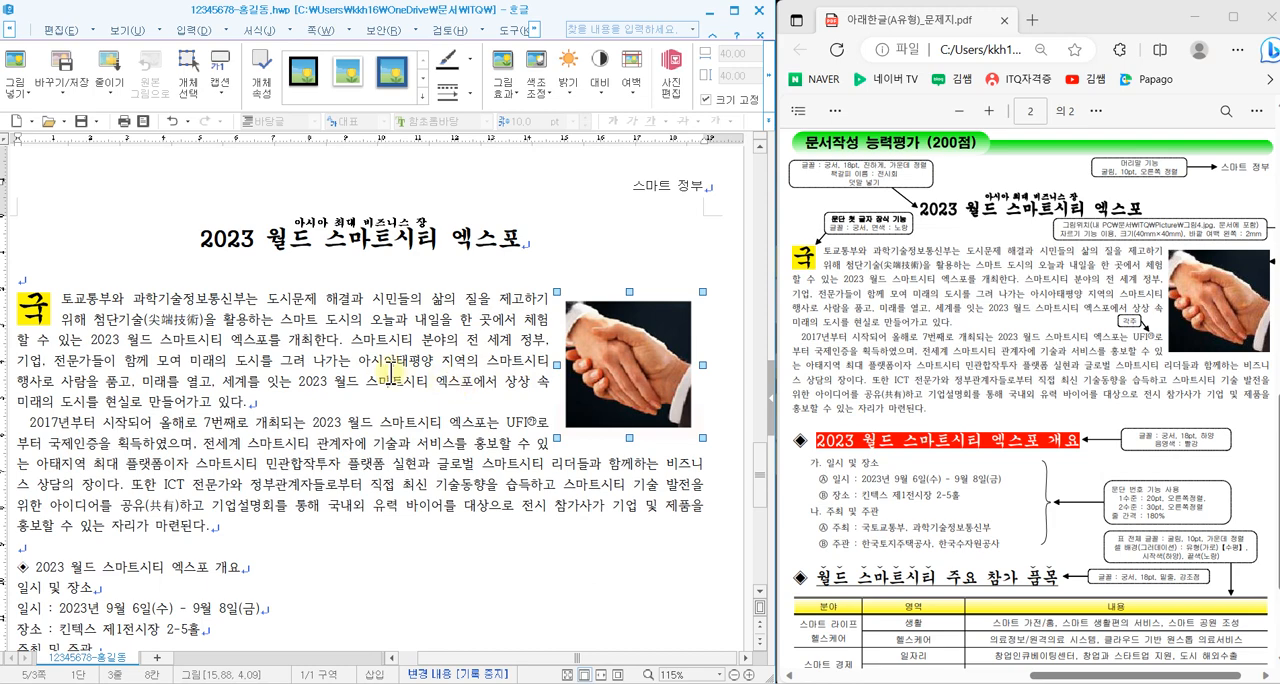
- Examine the question PDF's formatting instructions for the two ◈ headings, the numbered list, the table and the closing organization line
scroll(399, 372, "down", 5)
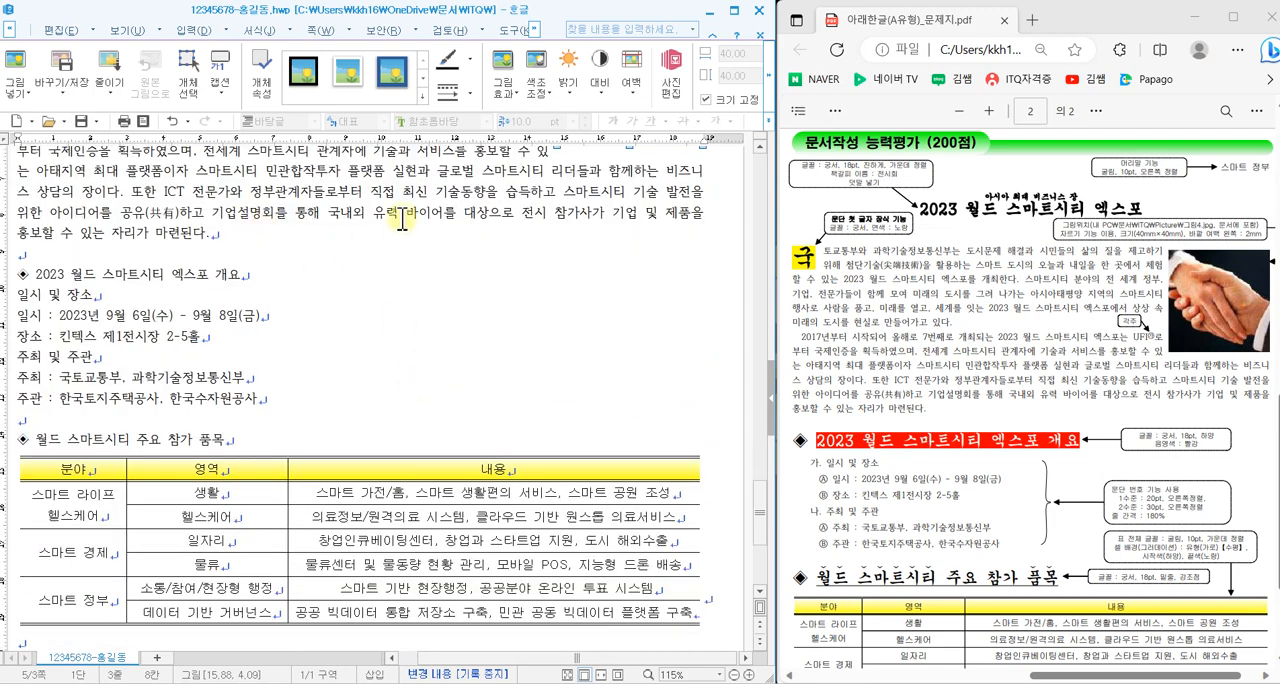
scroll(423, 323, "up", 5)
scroll(427, 357, "down", 5)
scroll(1022, 437, "down", 3)
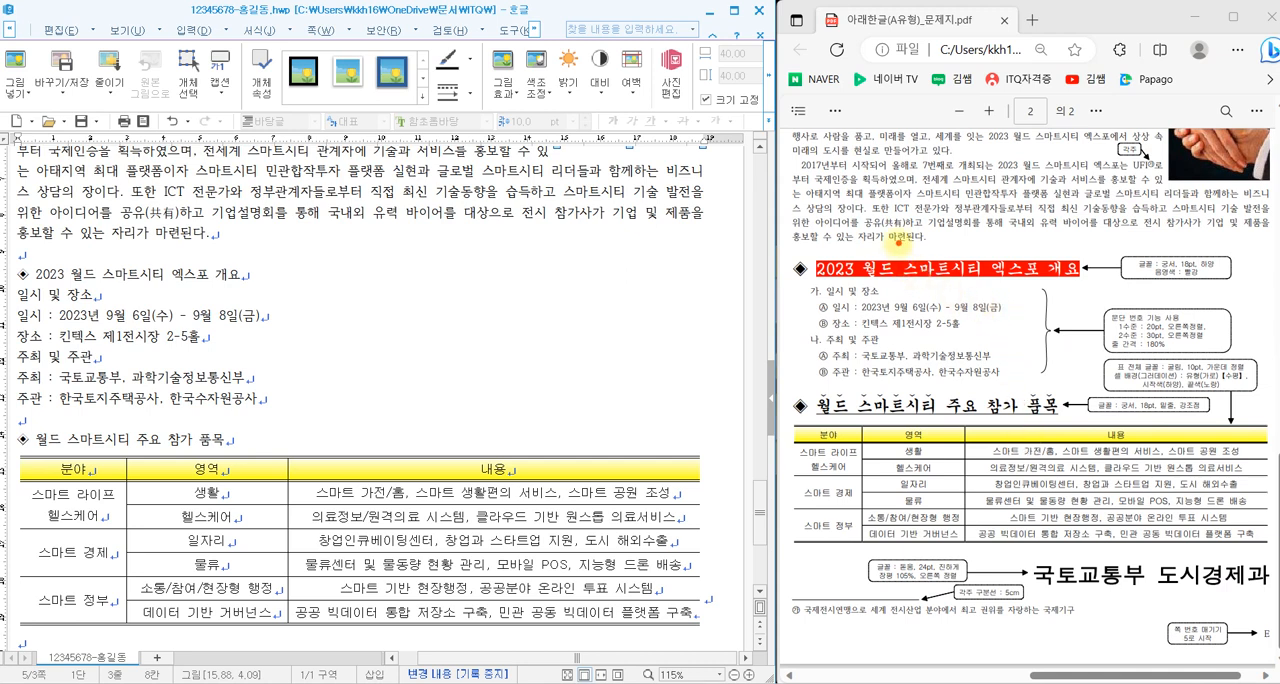
left_click_drag(898, 242, 969, 207)
mouse_move(1068, 550)
left_mouse_down()
mouse_move(1088, 578)
mouse_move(1118, 549)
left_mouse_up()
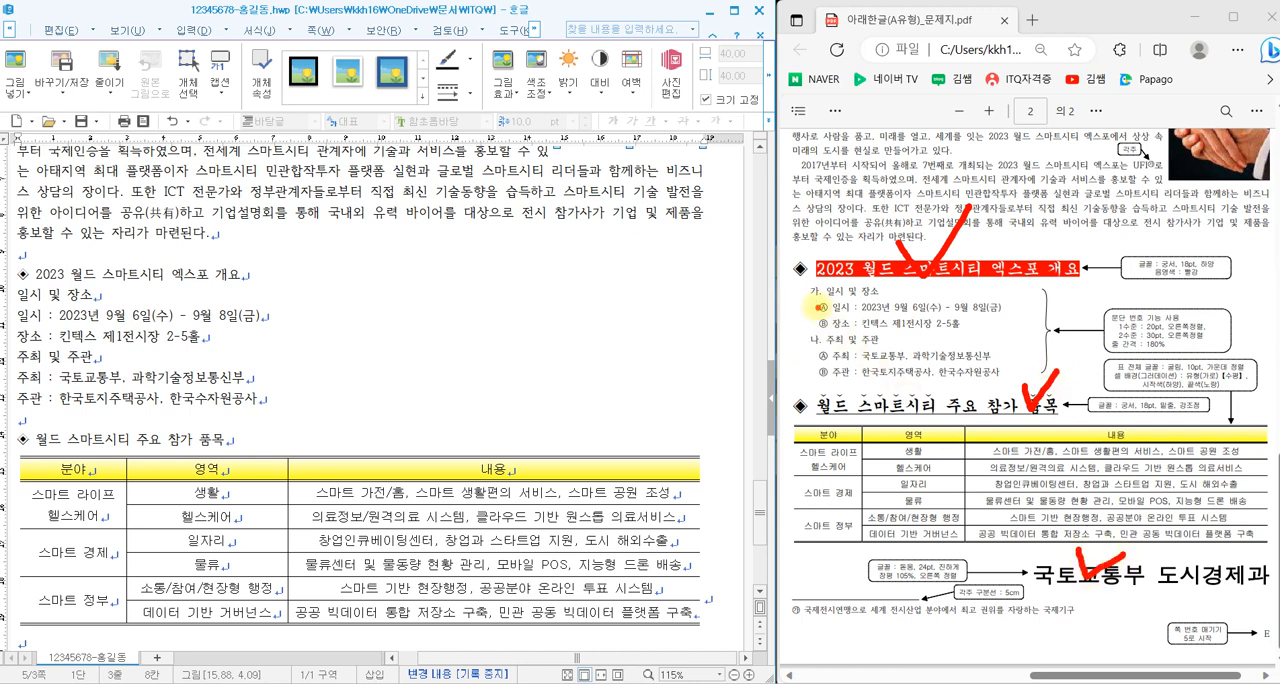
left_click_drag(809, 289, 796, 362)
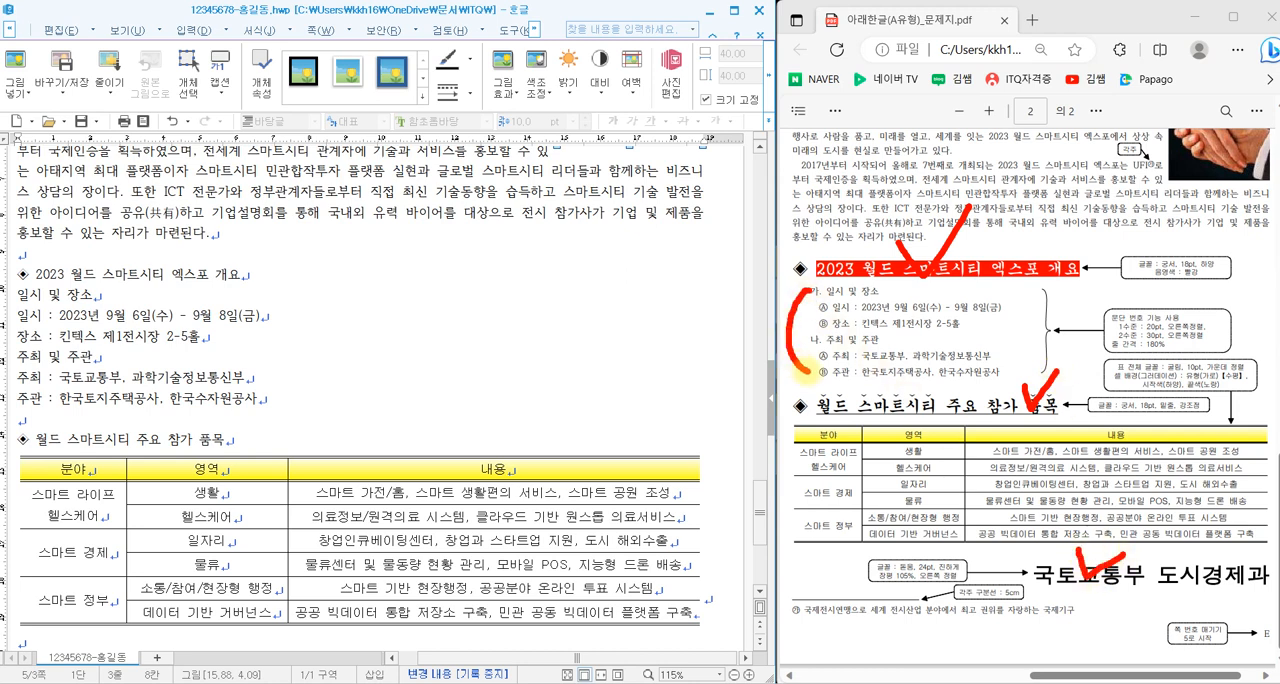
key("Escape")
- Format the whole ◈ 2023 월드 스마트시티 엑스포 개요 heading in 궁서, 18 pt
left_click_drag(259, 275, 12, 277)
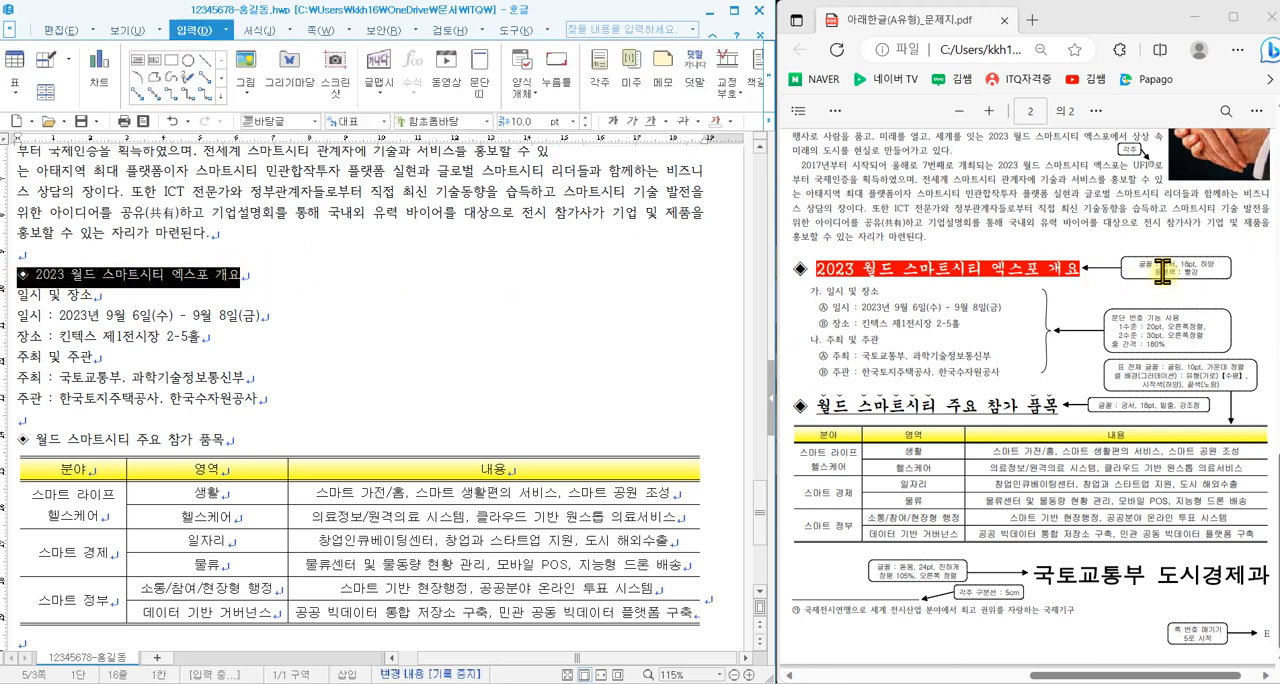
left_click(487, 122)
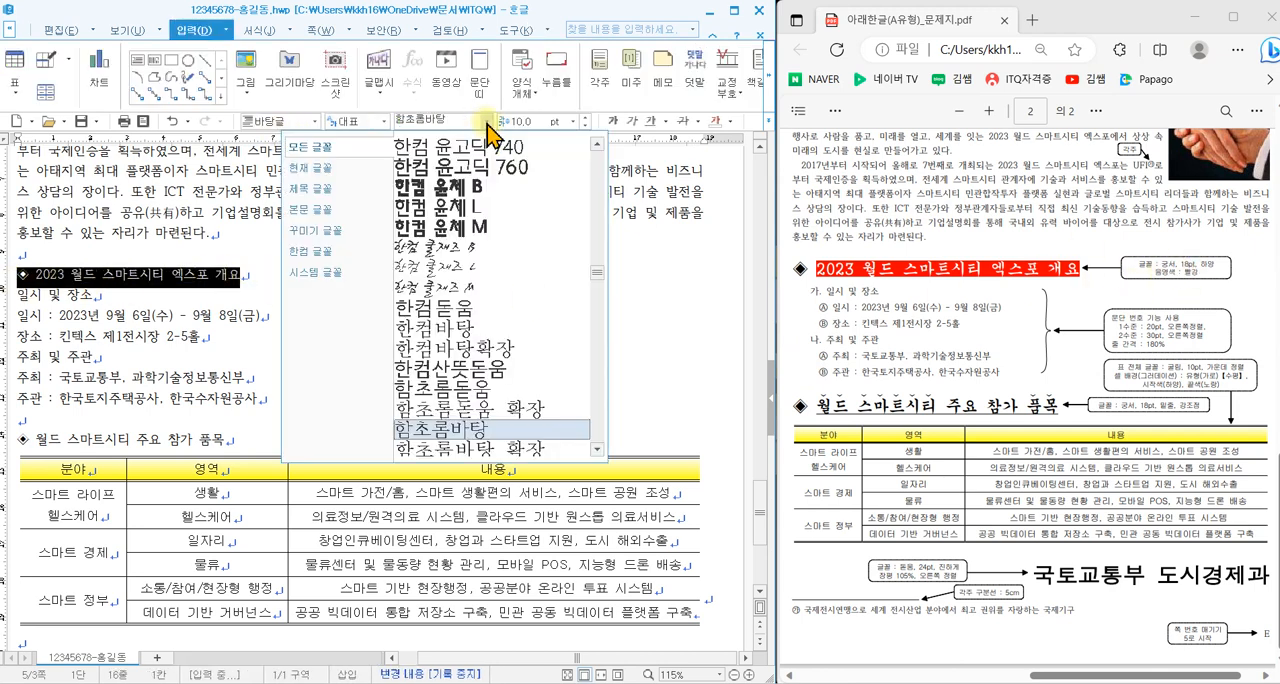
scroll(586, 157, "up", 15)
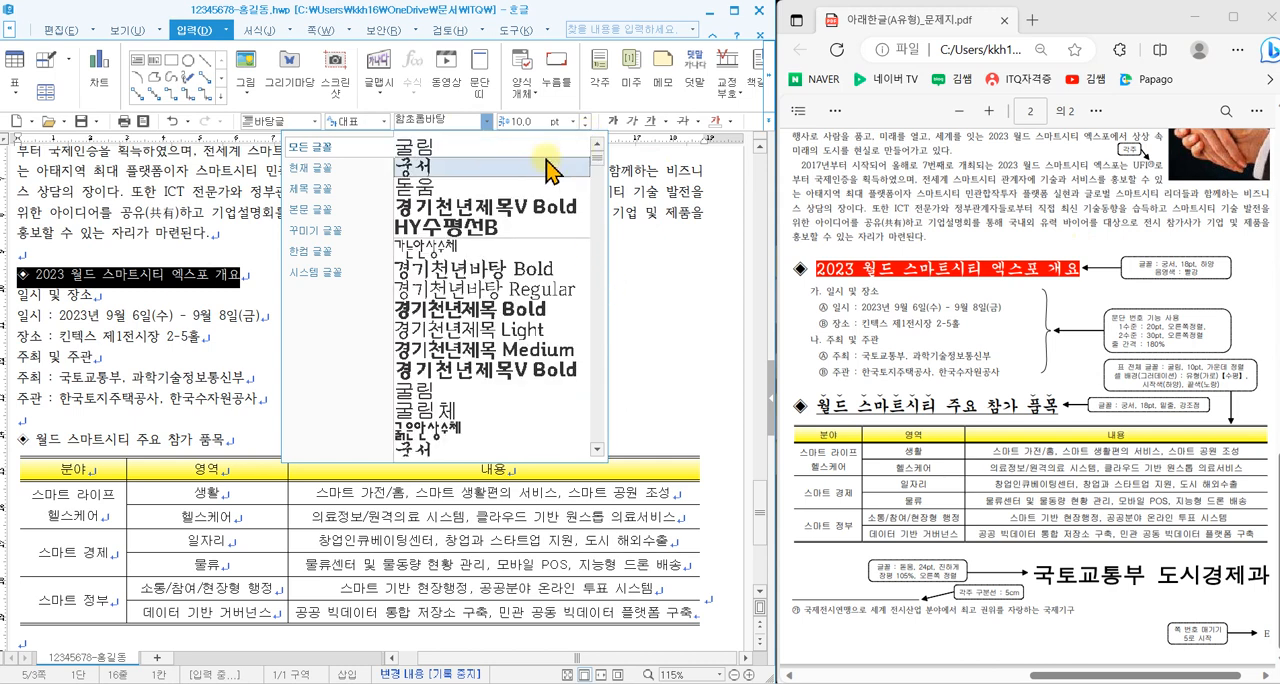
left_click(513, 163)
left_click(573, 121)
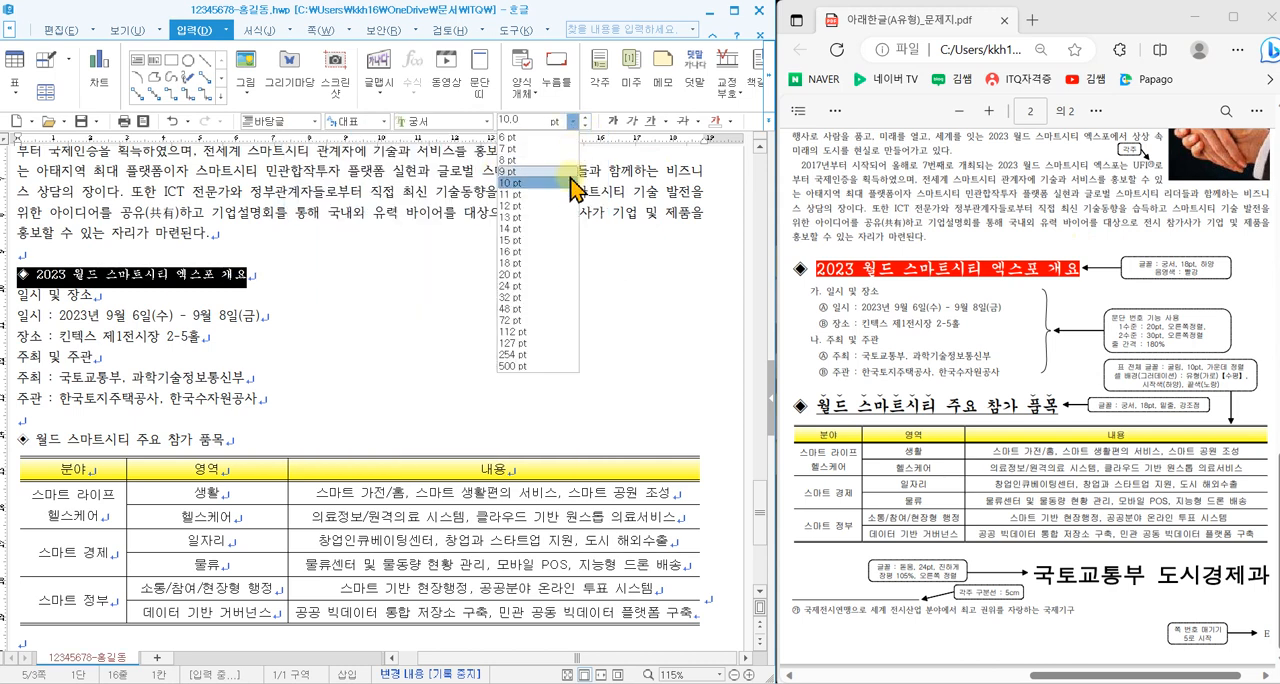
left_click(520, 278)
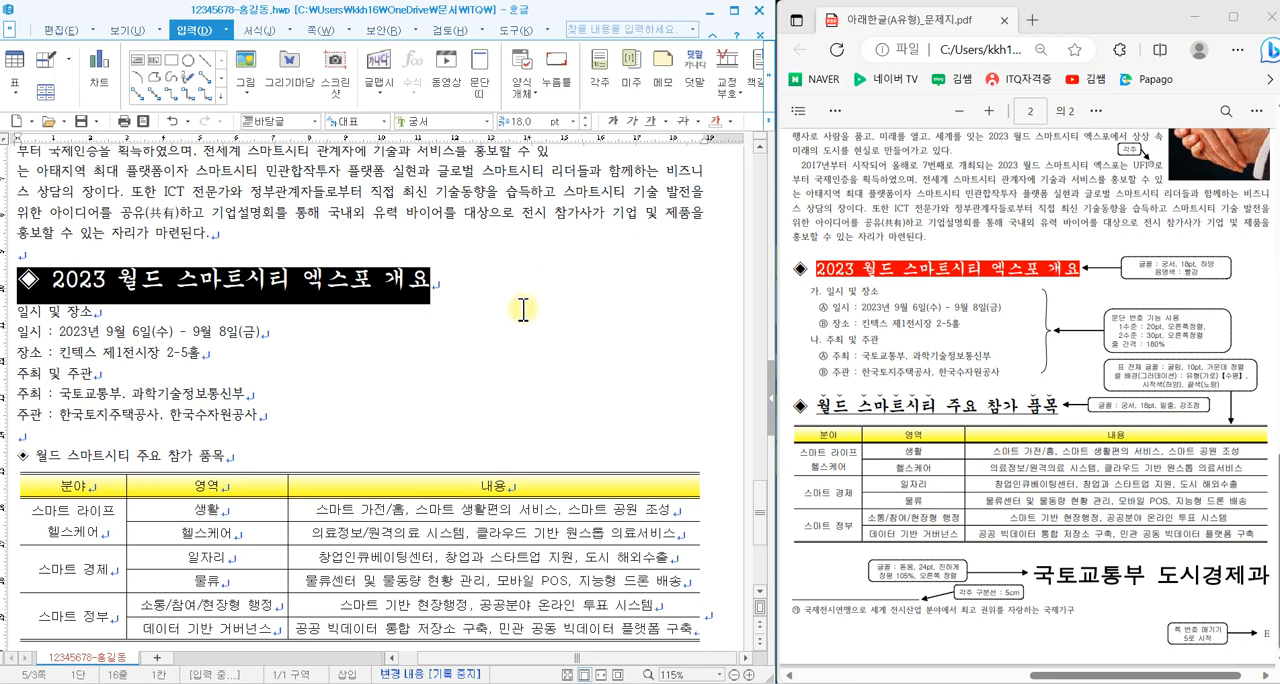
left_click(523, 310)
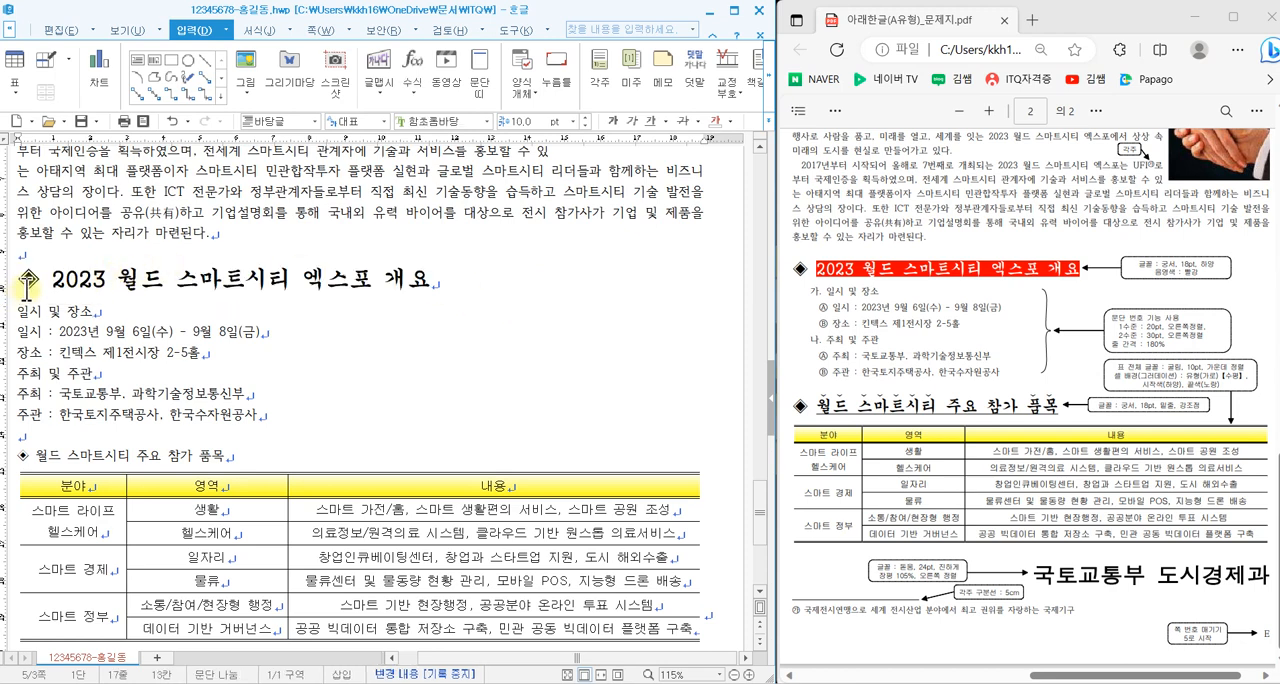
- Give the 2023 월드 스마트시티 엑스포 개요 text, excluding its ◈ symbol, a white font color and red shading
left_click_drag(55, 279, 431, 291)
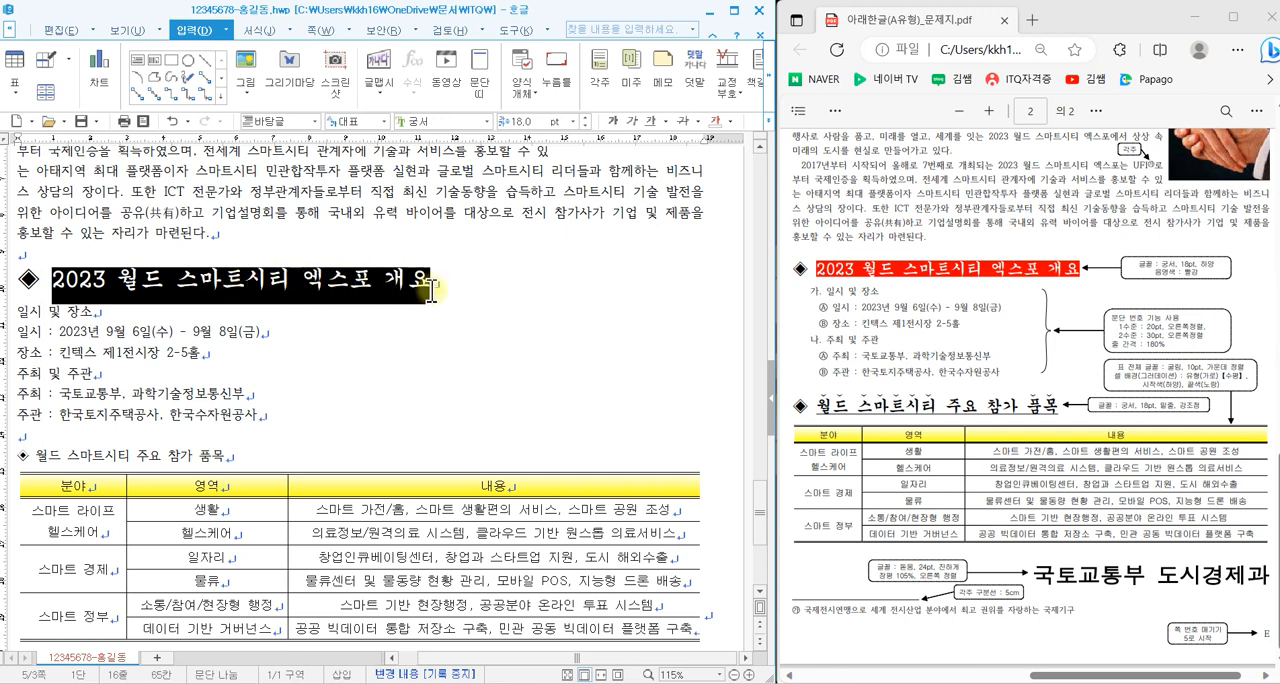
right_click(482, 261)
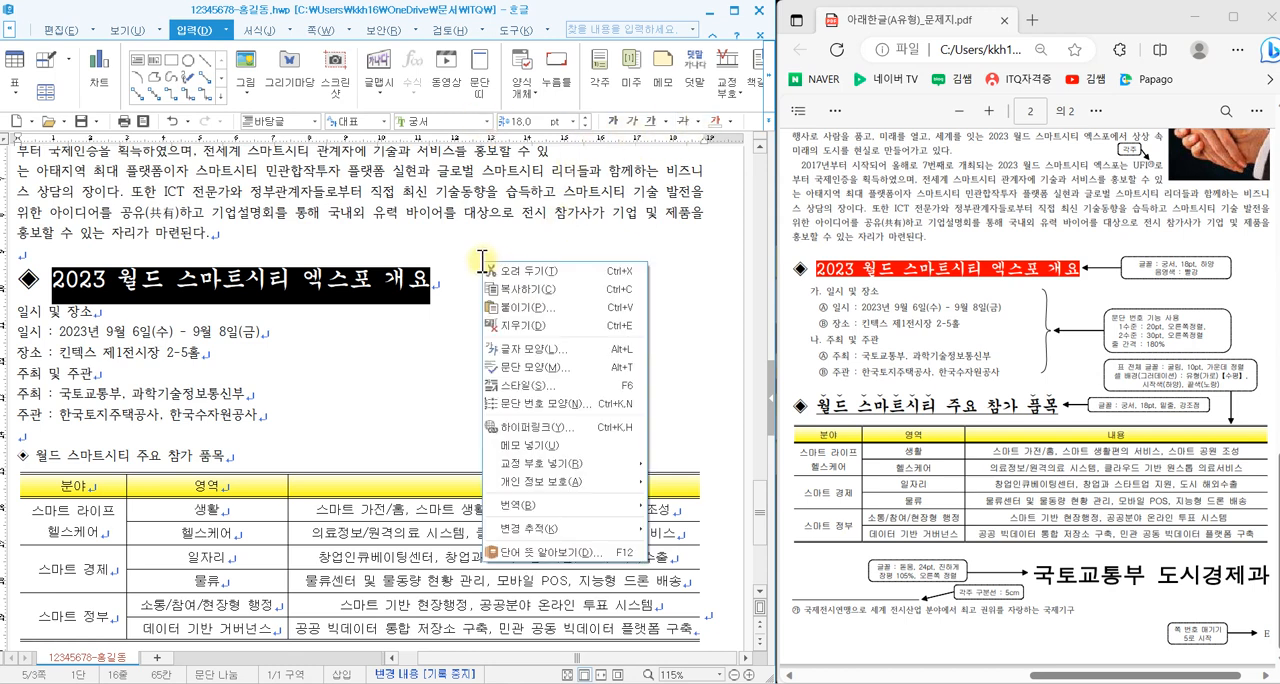
left_click(530, 360)
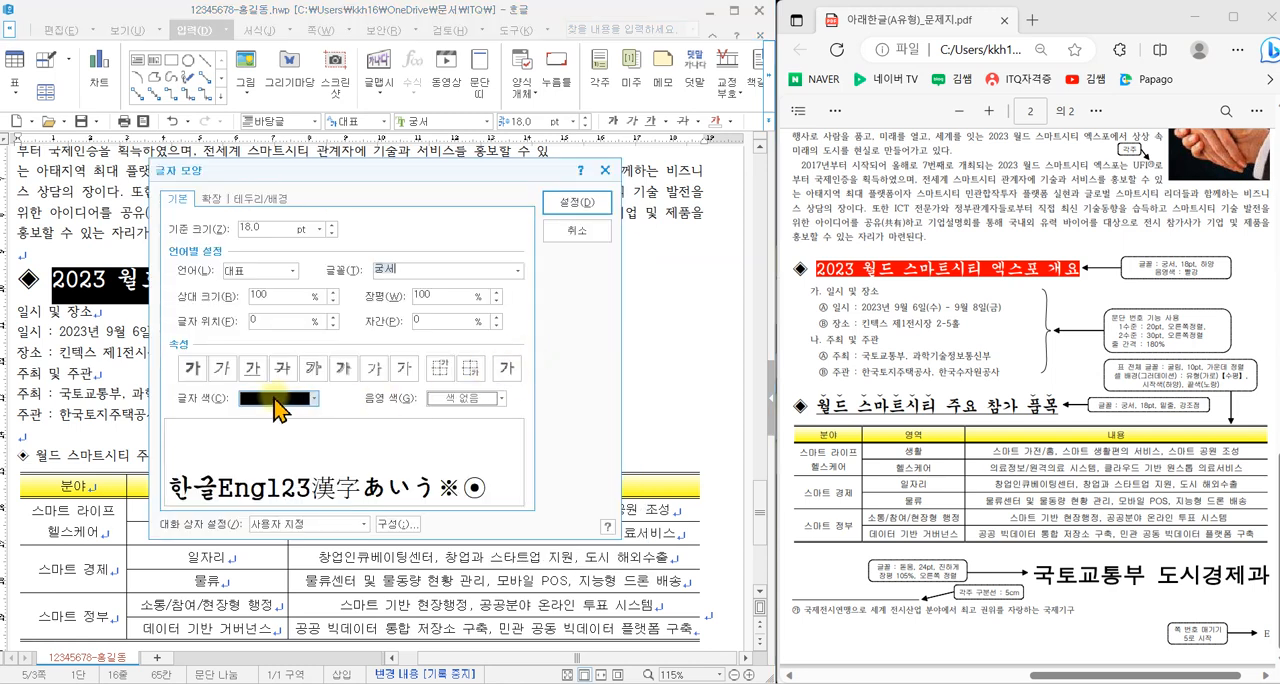
left_click(270, 408)
left_click(251, 449)
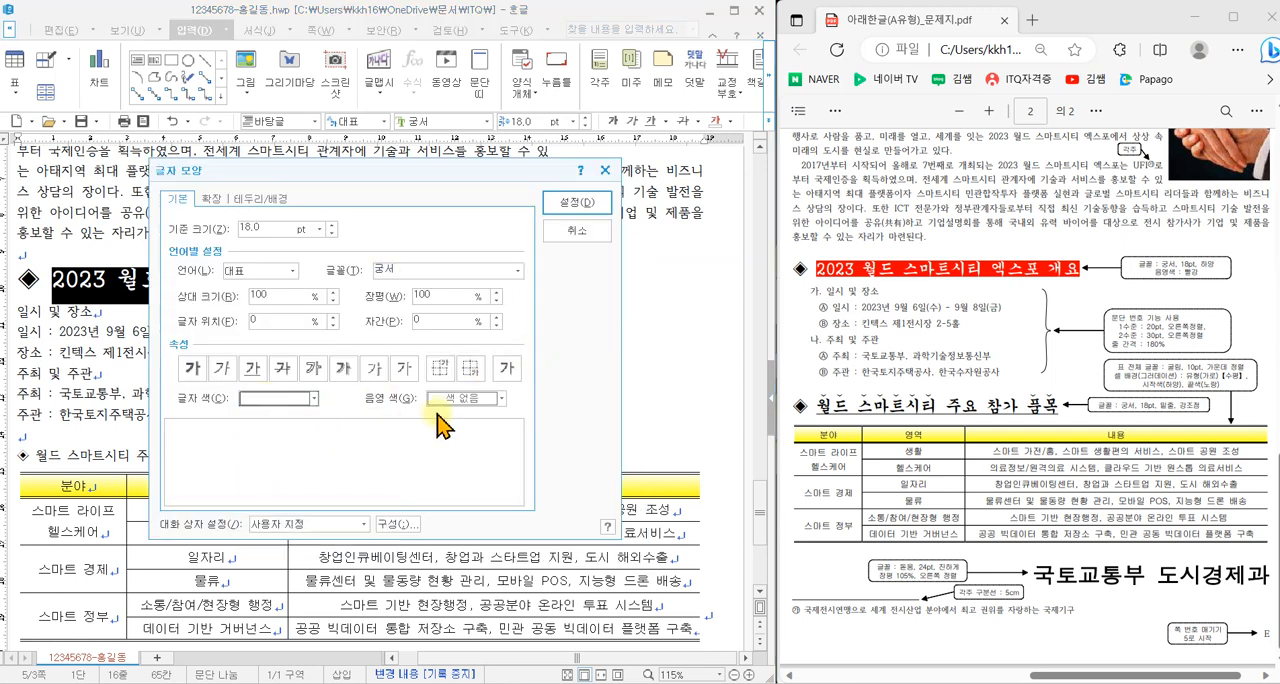
left_click(458, 400)
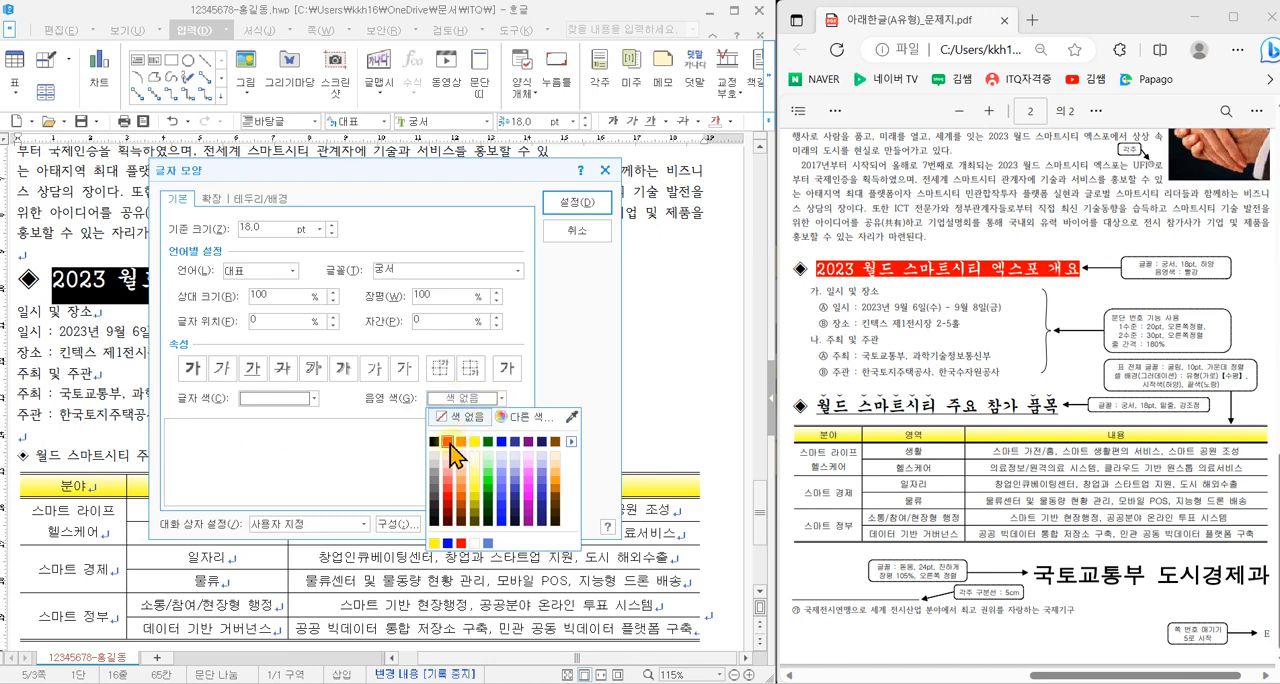
left_click(452, 438)
left_click_drag(158, 382, 536, 420)
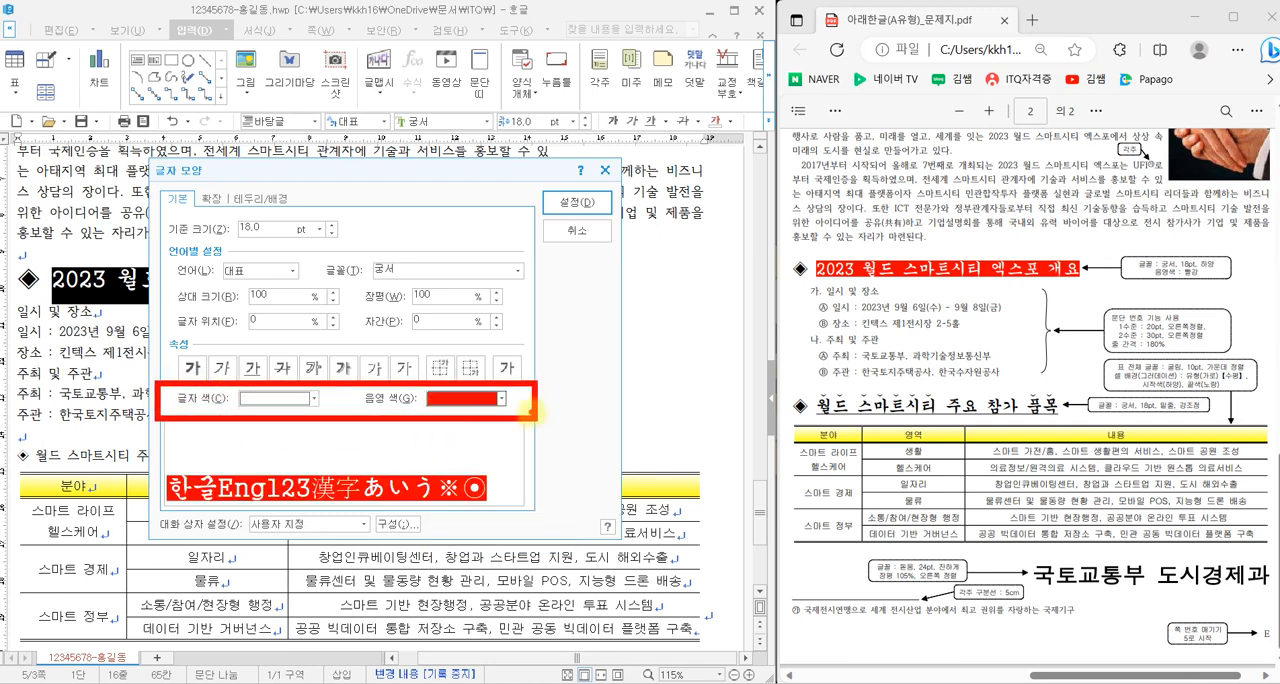
left_click(574, 203)
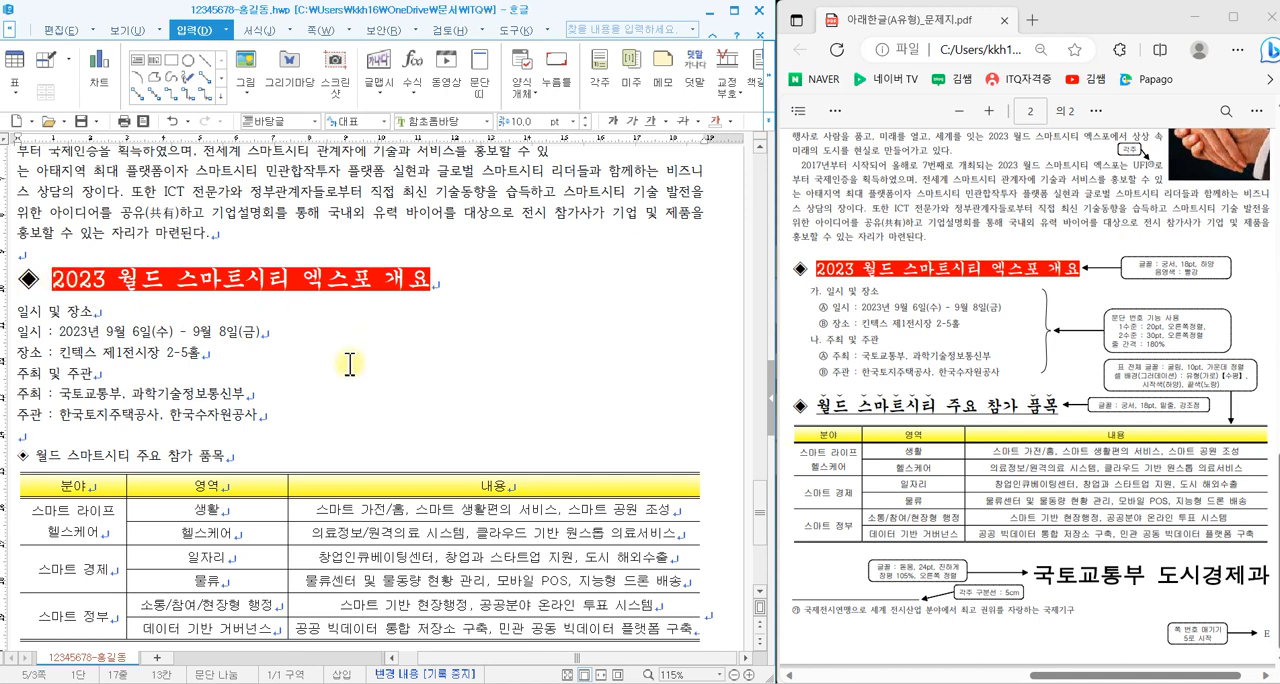
- Format the whole ◈ 월드 스마트시티 주요 참가 품목 heading in 궁서, 18 pt
scroll(349, 364, "down", 1)
left_click_drag(241, 400, 17, 397)
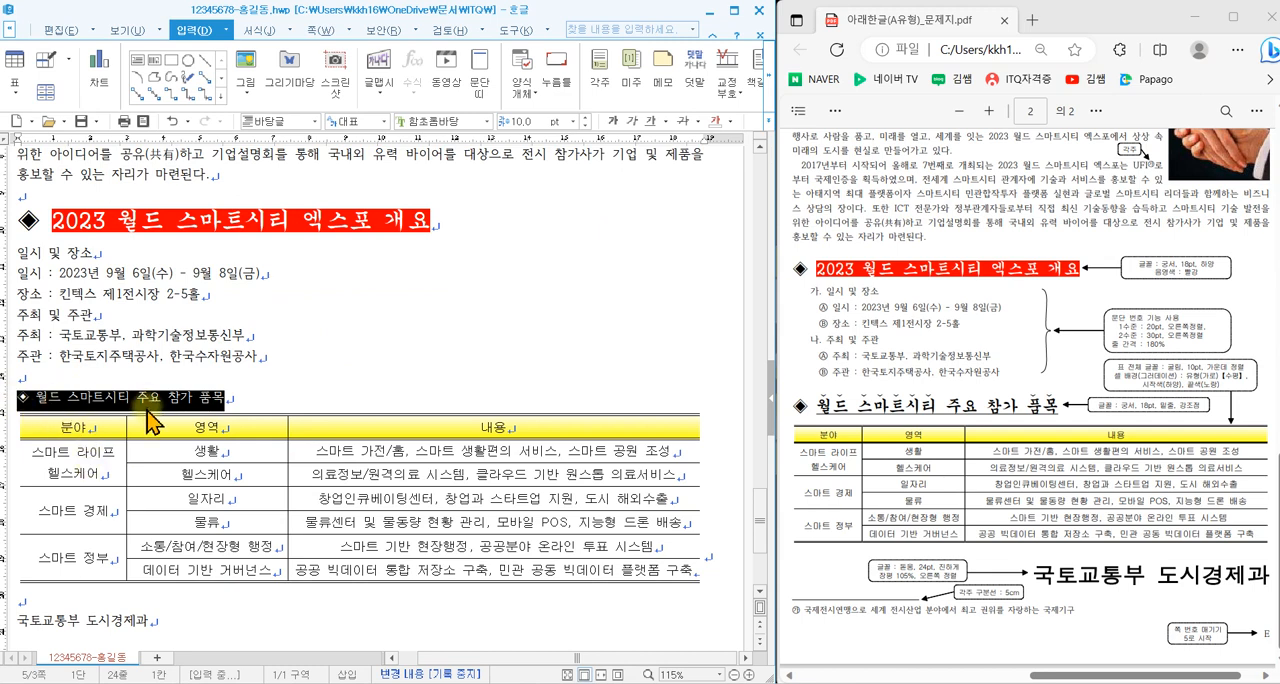
left_click(487, 121)
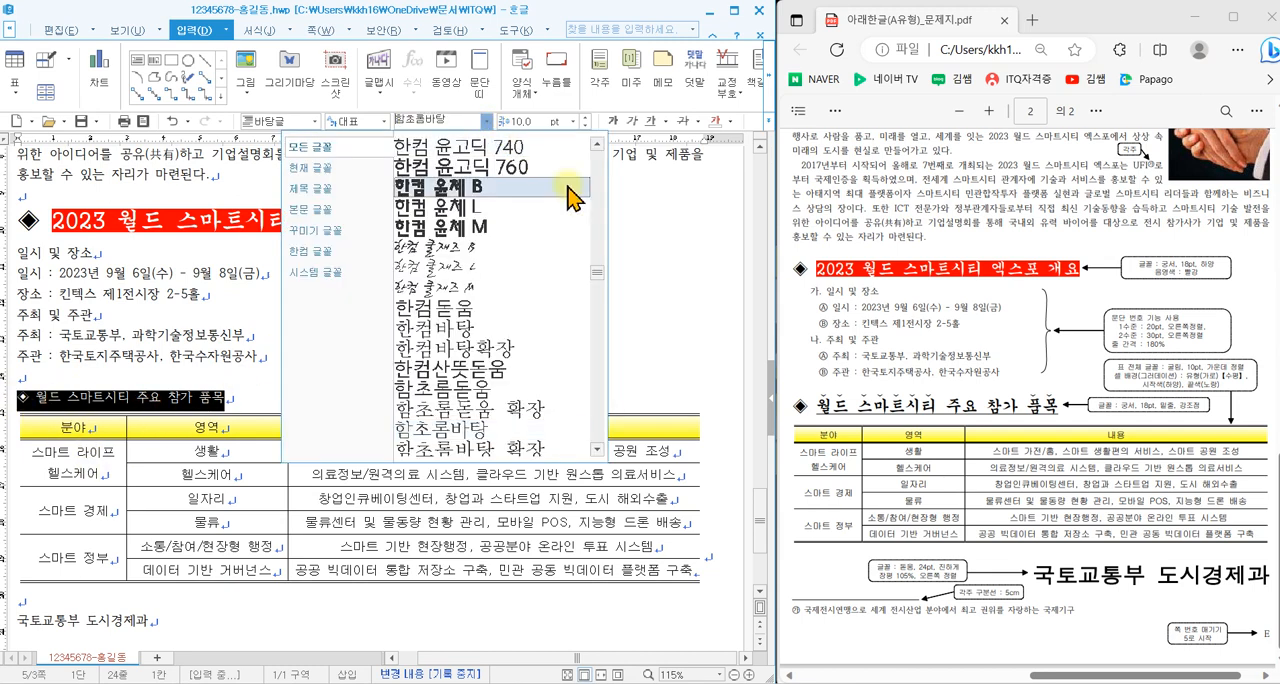
scroll(575, 135, "up", 10)
left_click(580, 150)
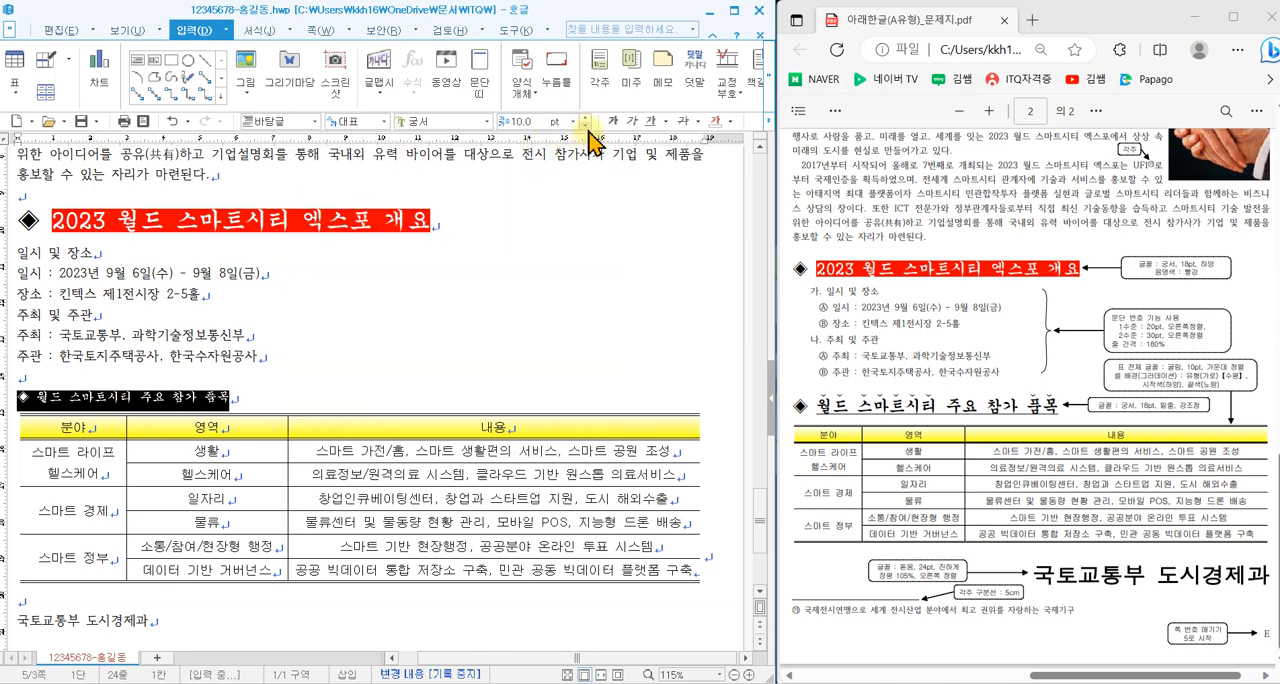
left_click(575, 128)
left_click(523, 265)
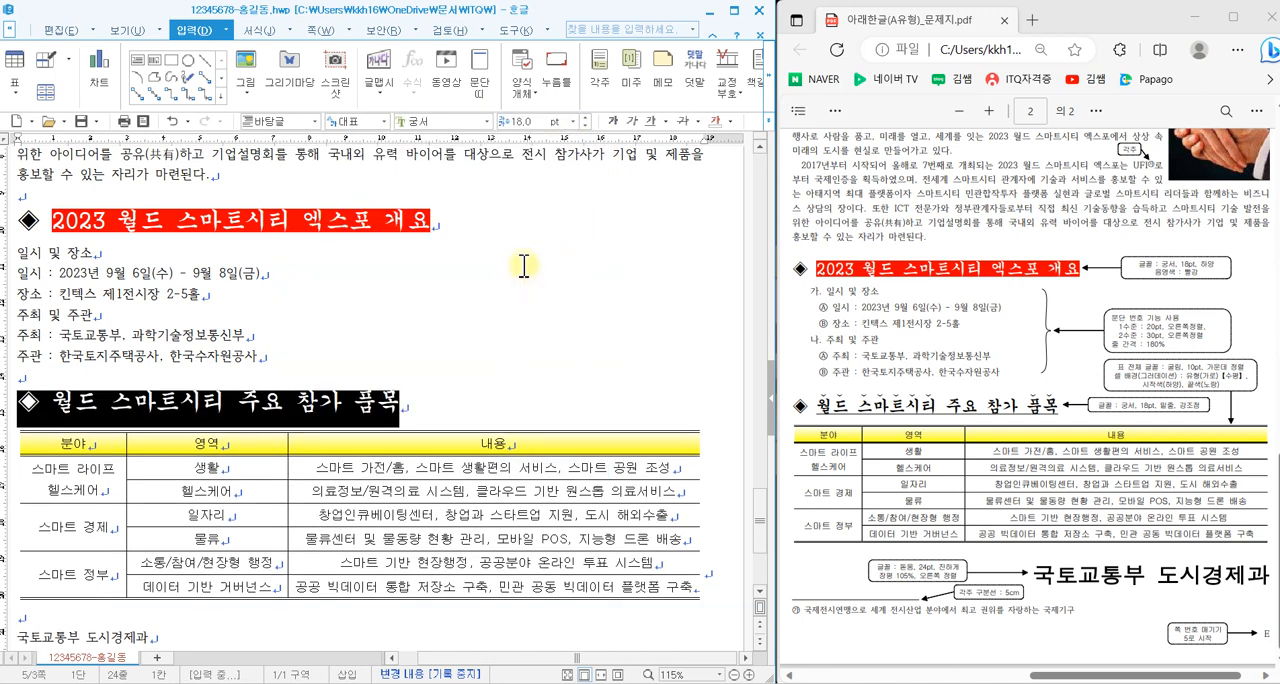
left_click(547, 345)
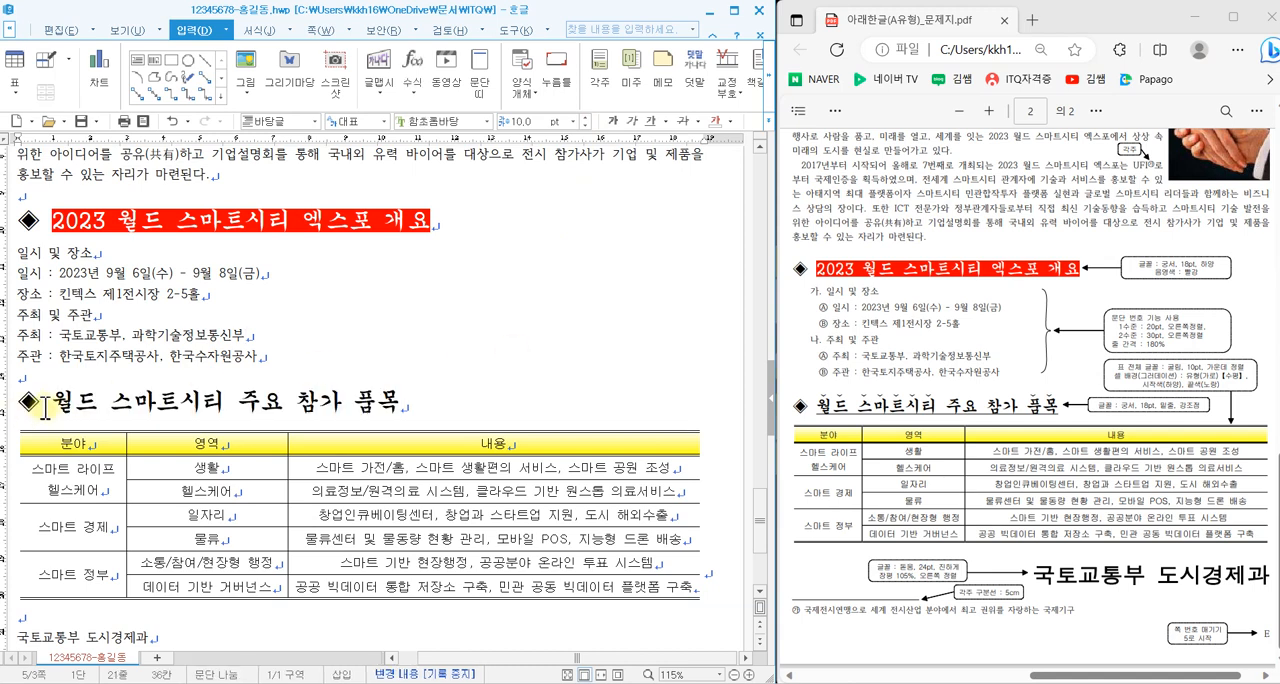
- Underline the 월드 스마트시티 주요 참가 품목 text, excluding its ◈ symbol, and add V-shaped emphasis marks above 월드 스마트시티
left_click_drag(58, 410, 393, 404)
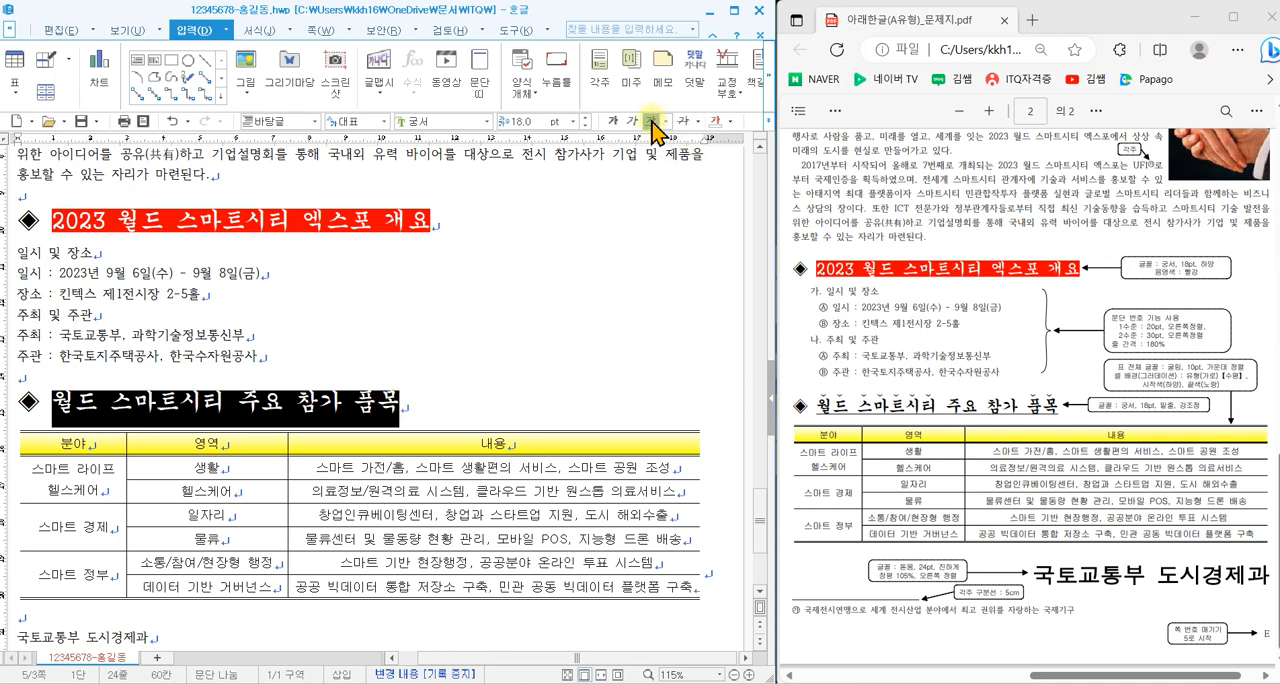
left_click(580, 321)
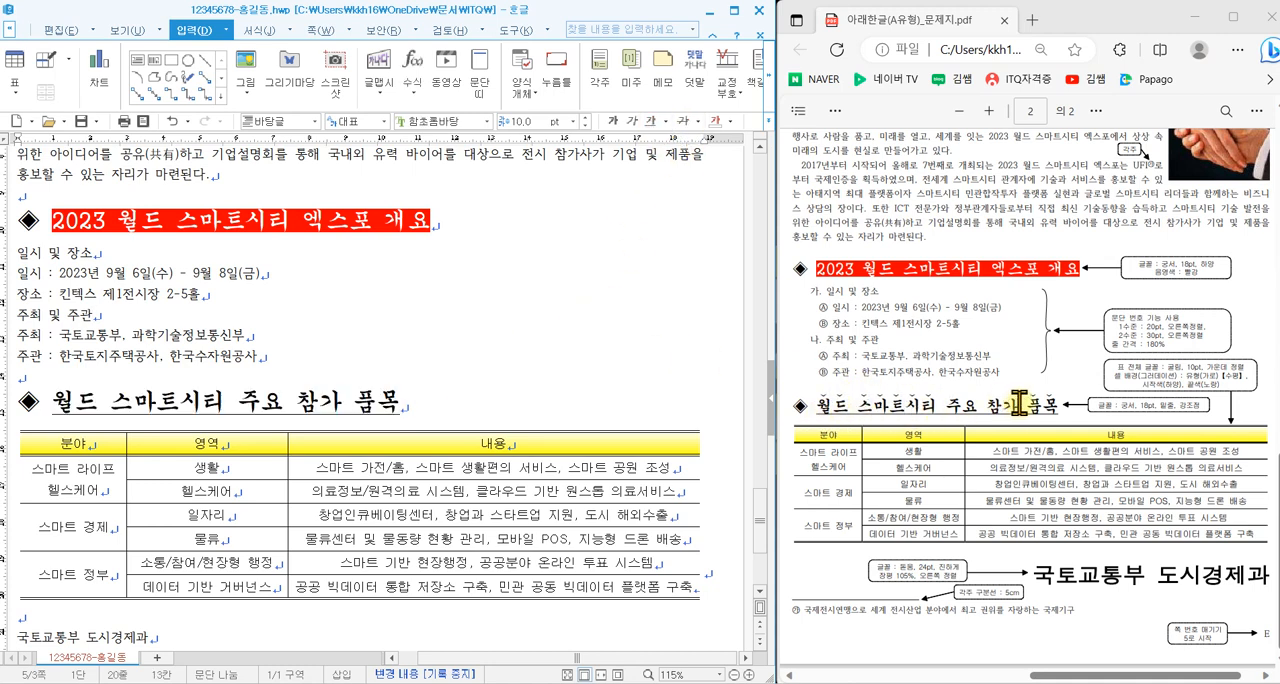
left_click_drag(50, 401, 220, 401)
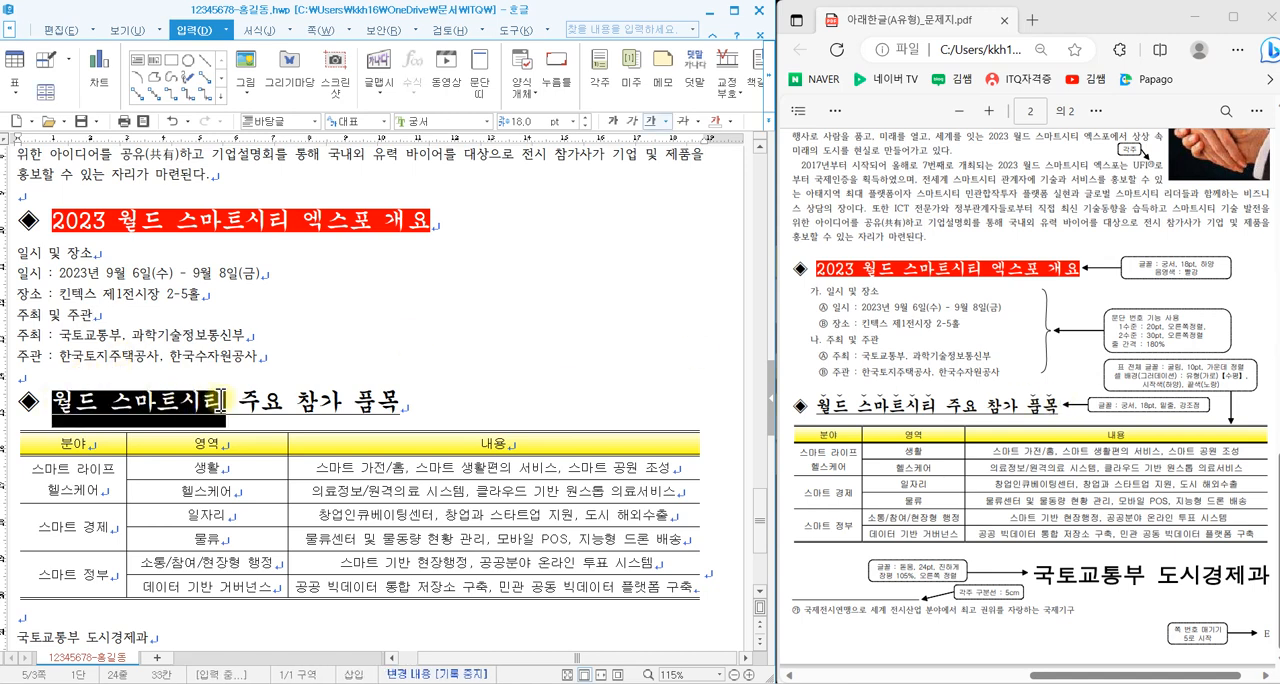
right_click(398, 321)
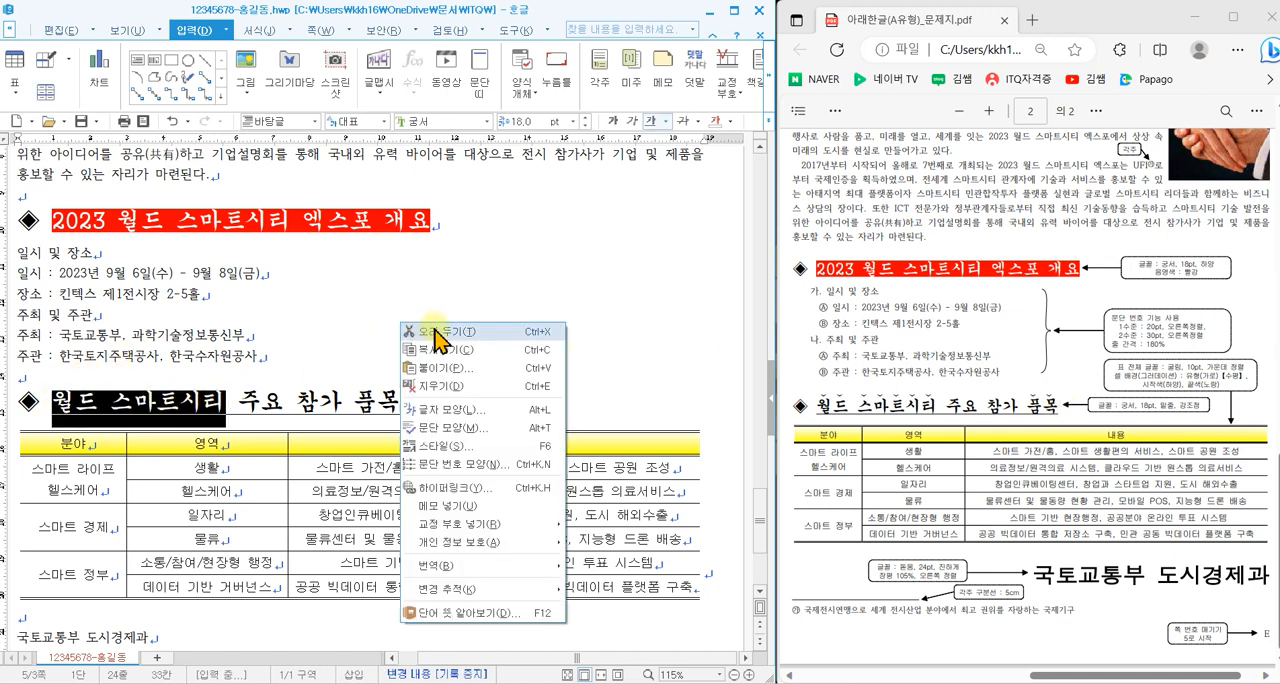
left_click(462, 413)
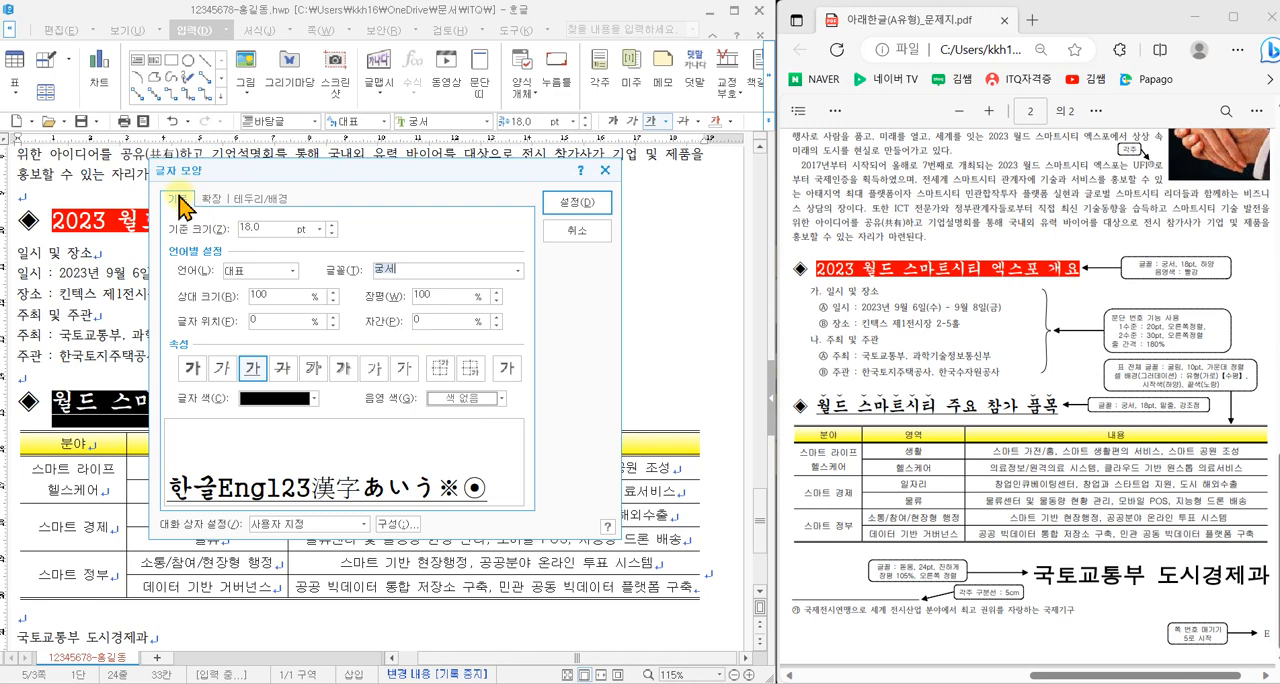
left_click(212, 200)
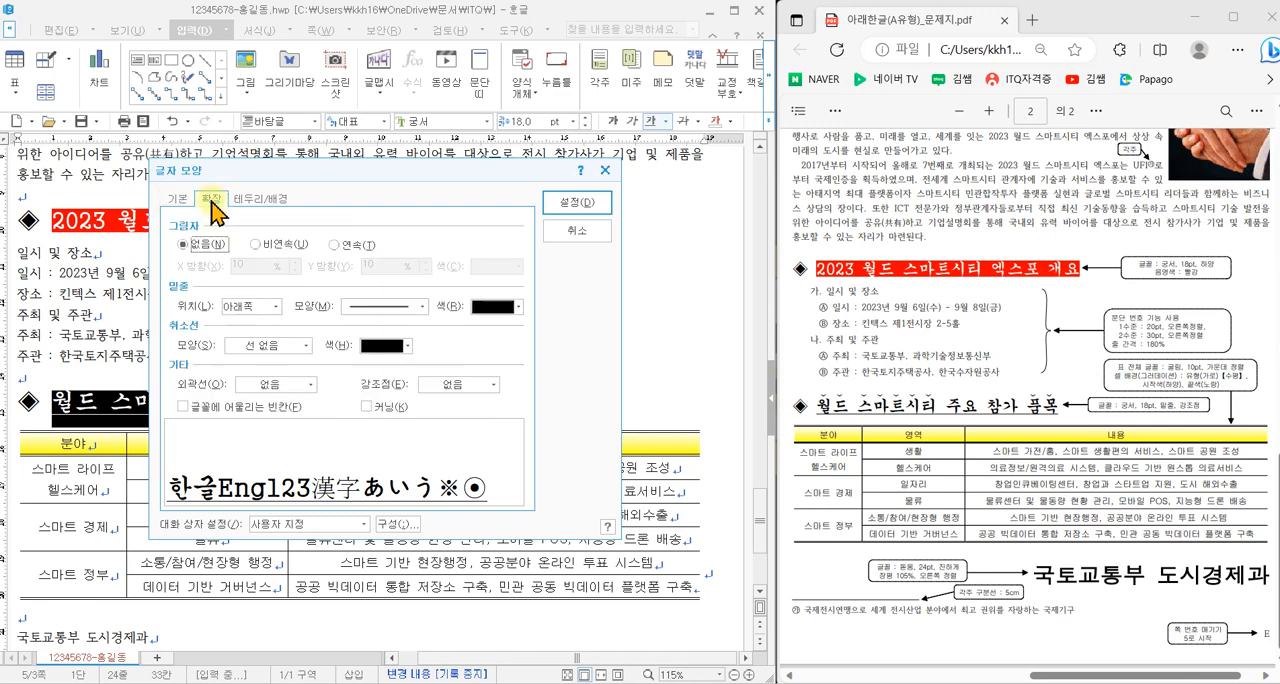
left_click(441, 383)
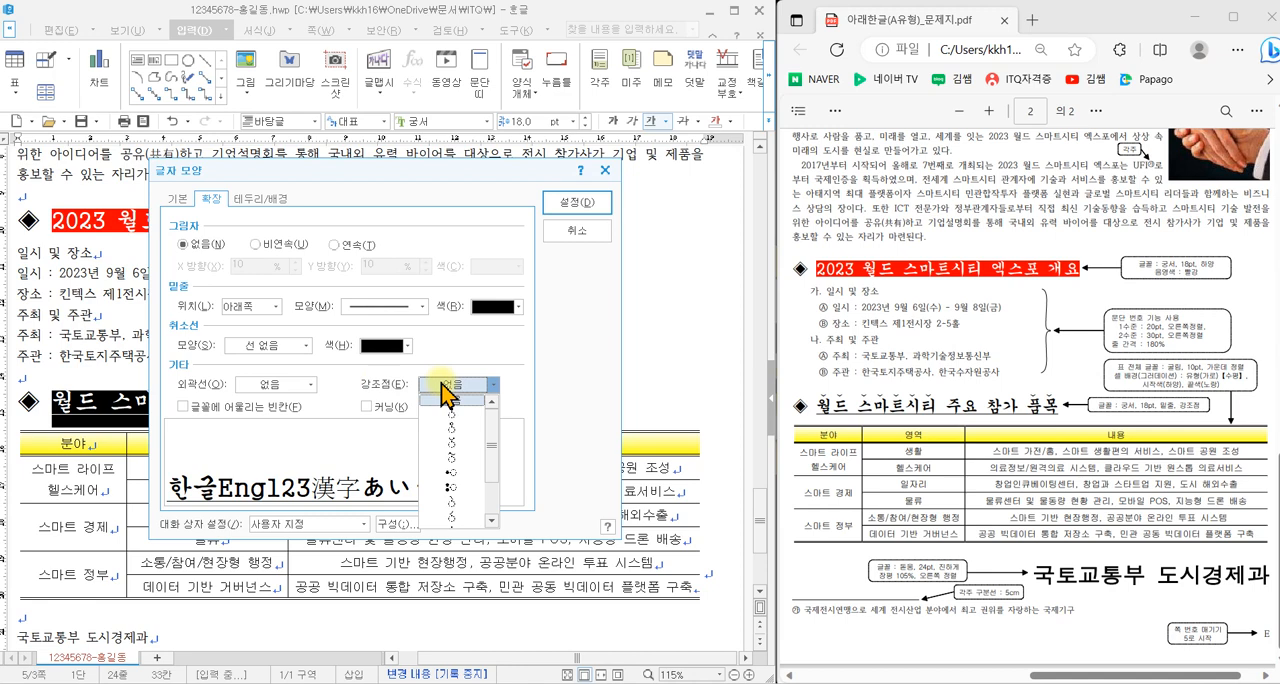
left_click(452, 441)
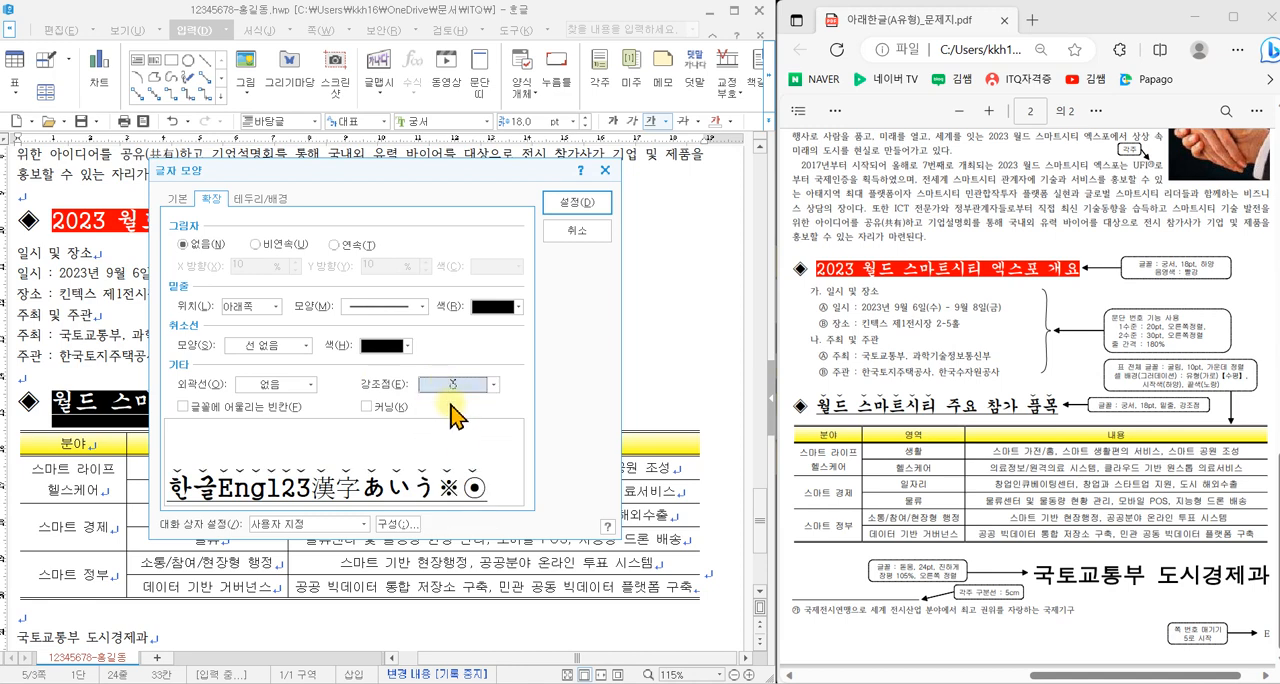
left_click(558, 205)
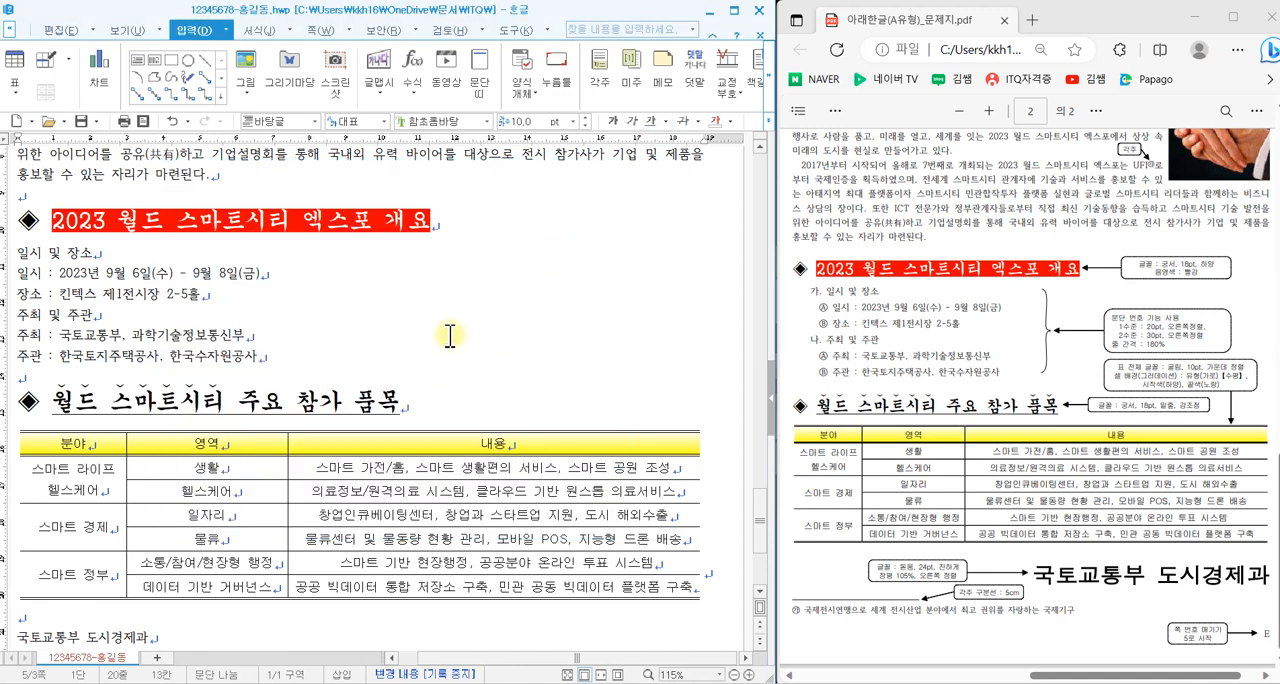
- Add the same V-shaped emphasis marks above the word 품목 in the 월드 스마트시티 주요 참가 품목 heading
left_click_drag(362, 401, 396, 405)
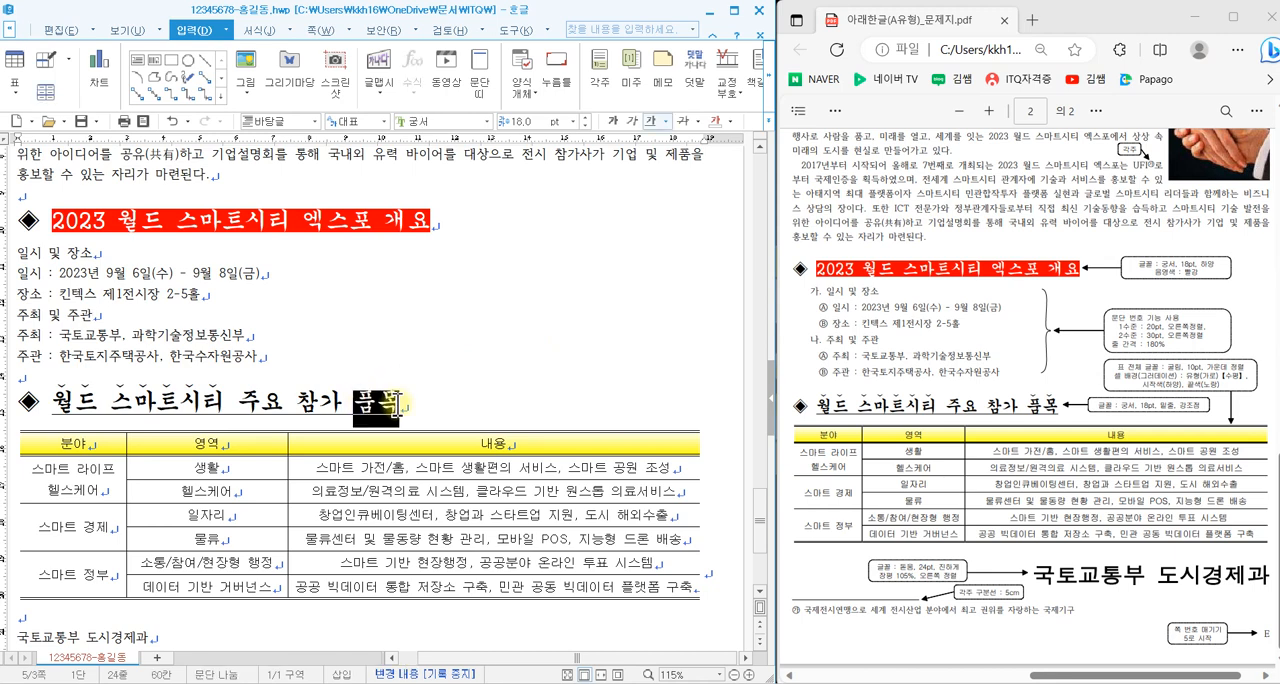
right_click(458, 320)
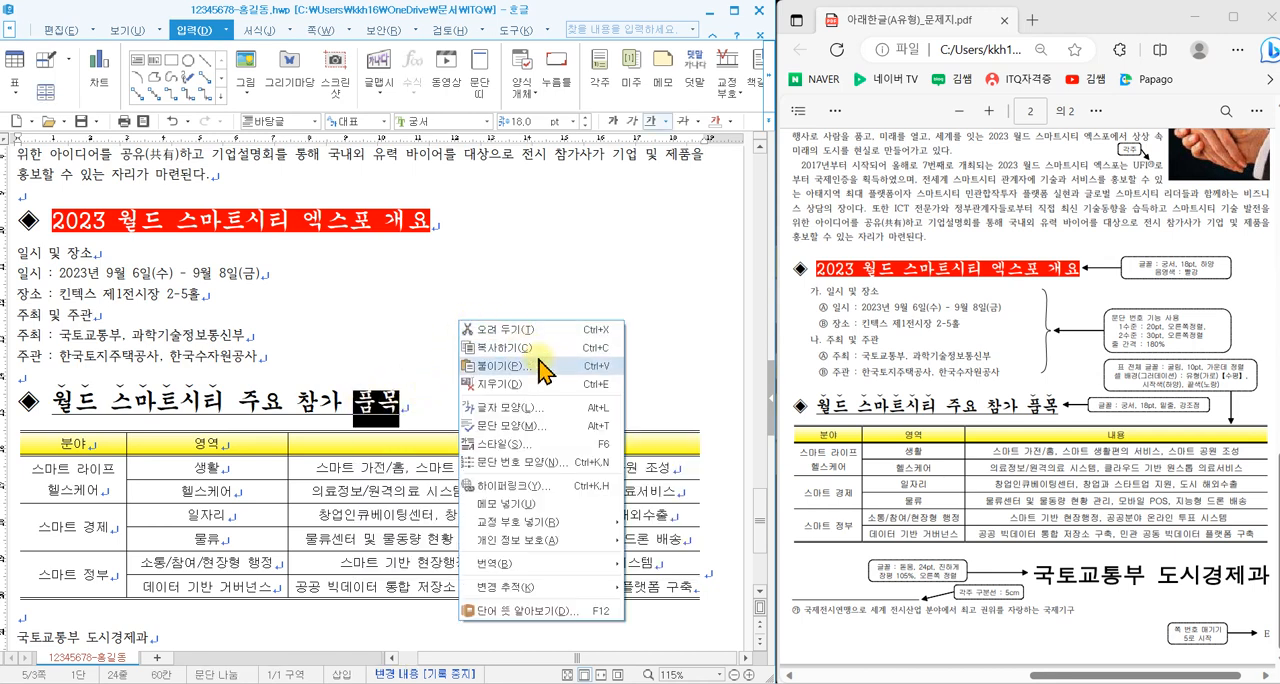
left_click(527, 411)
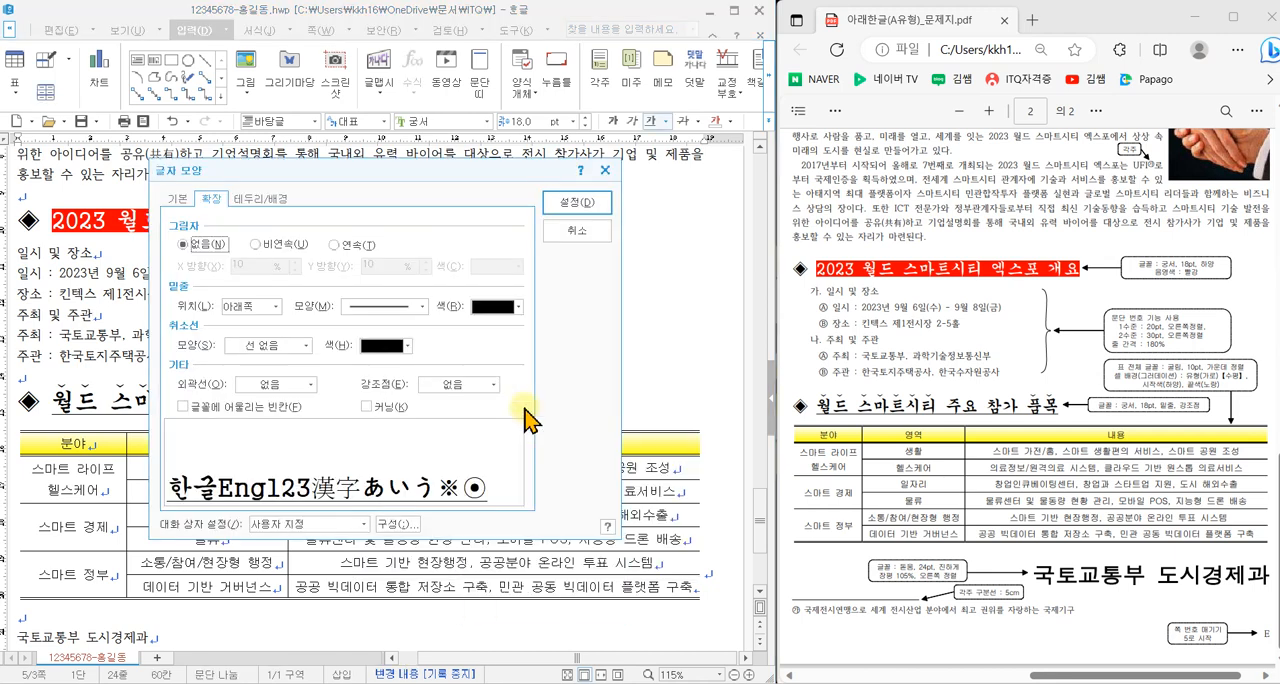
left_click(457, 388)
left_click(458, 441)
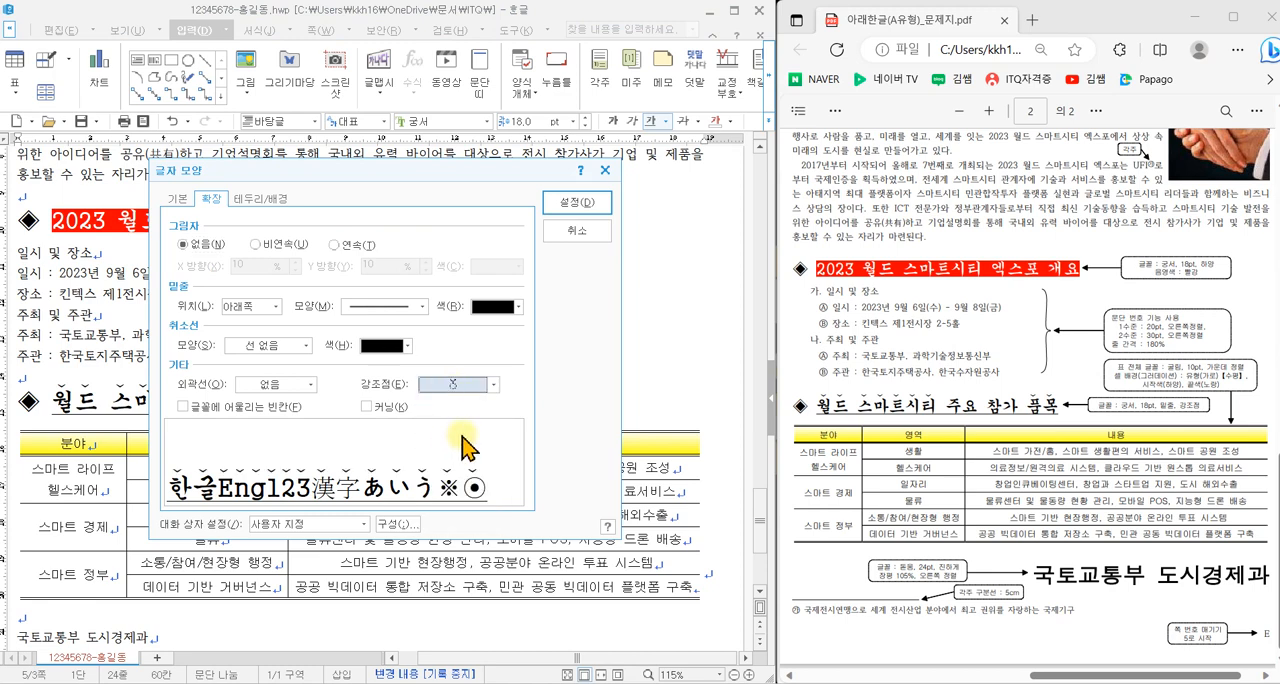
left_click(566, 206)
left_click(536, 354)
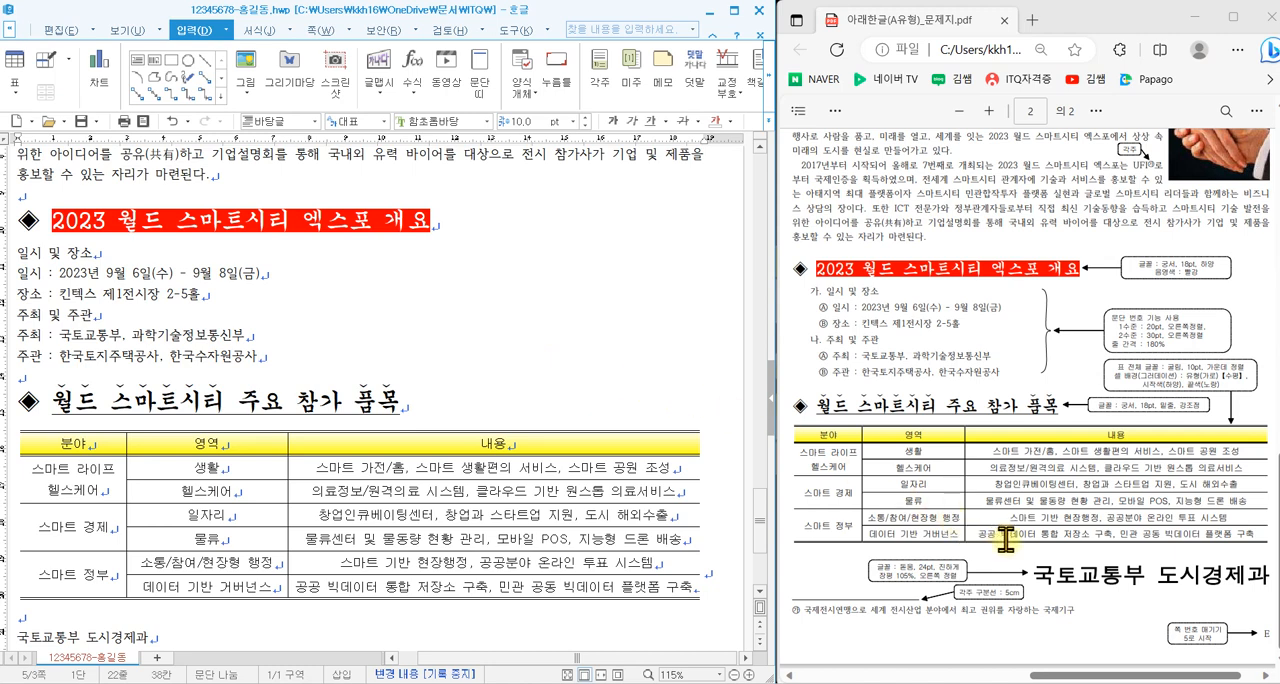
- Format the closing line 국토교통부 도시경제과 in 돋움, 24 pt, bold, and align it right
scroll(240, 530, "down", 1)
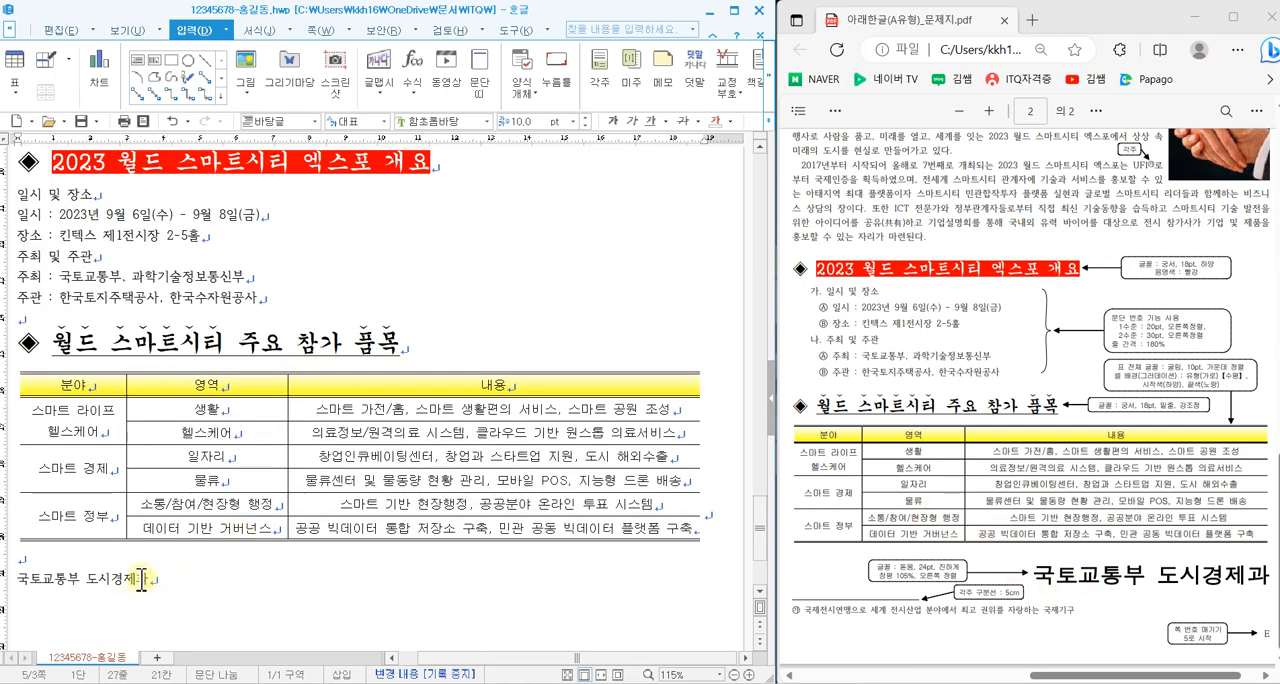
left_click_drag(160, 579, 18, 578)
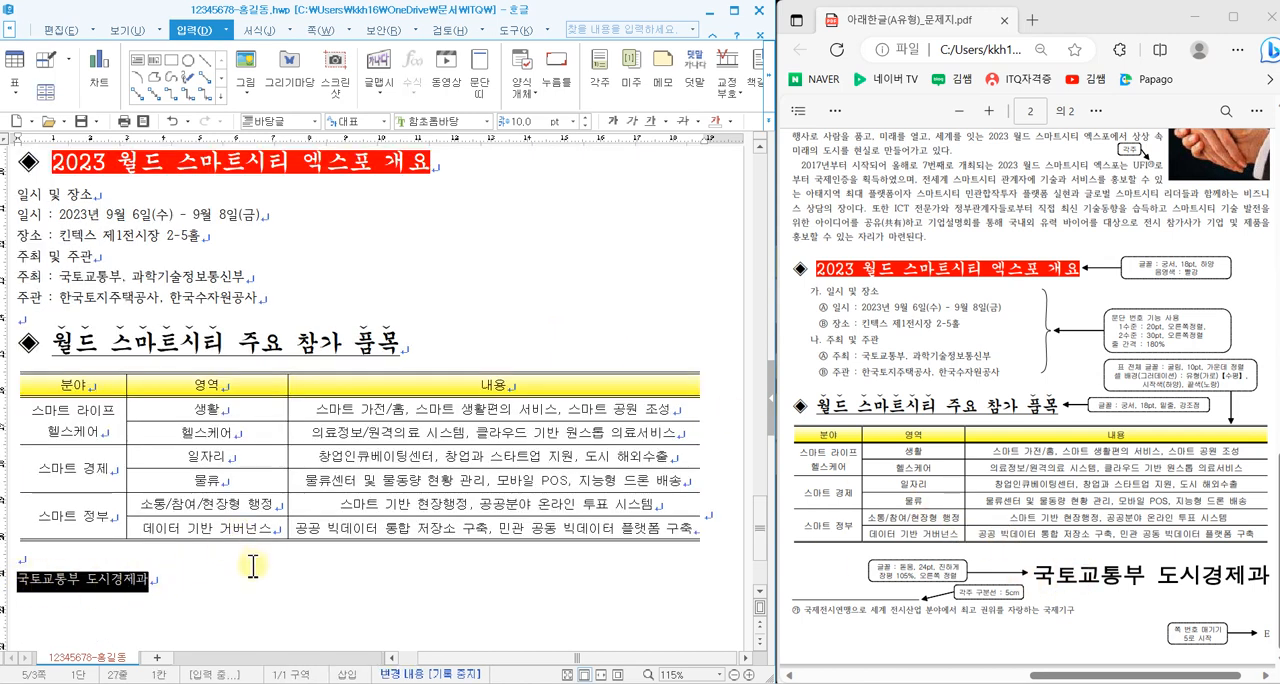
left_click(487, 121)
left_click_drag(600, 278, 586, 146)
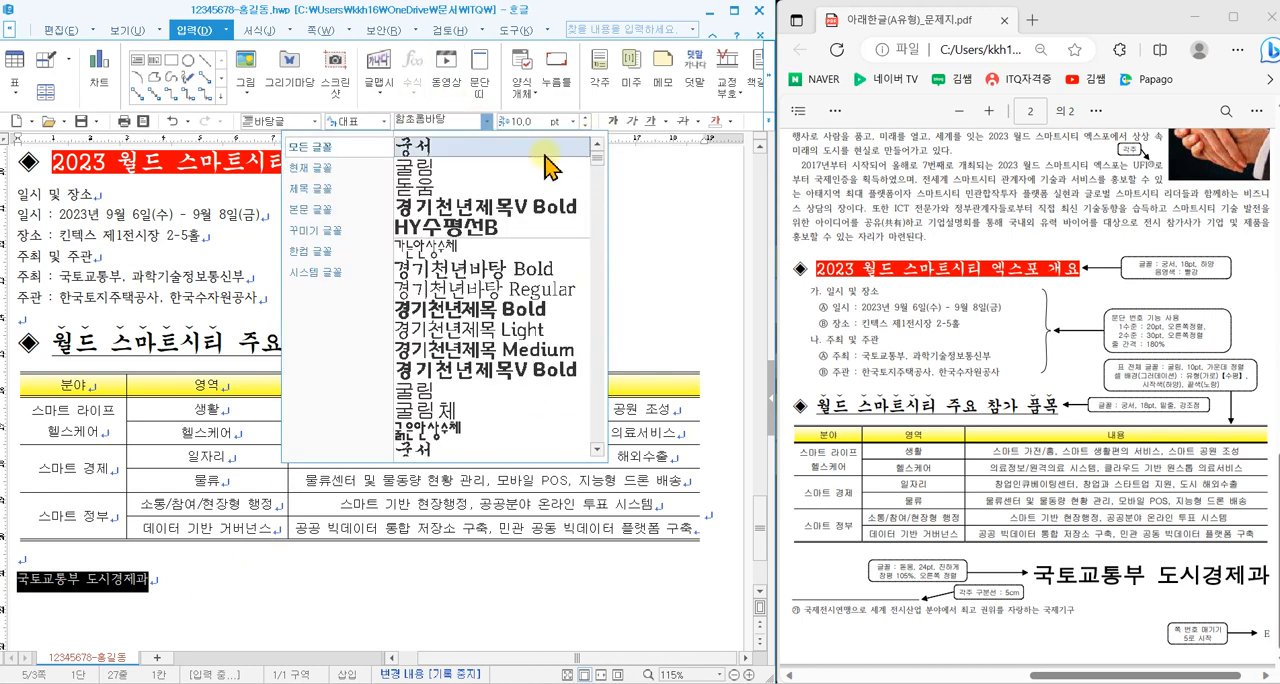
left_click(585, 143)
left_click(584, 121)
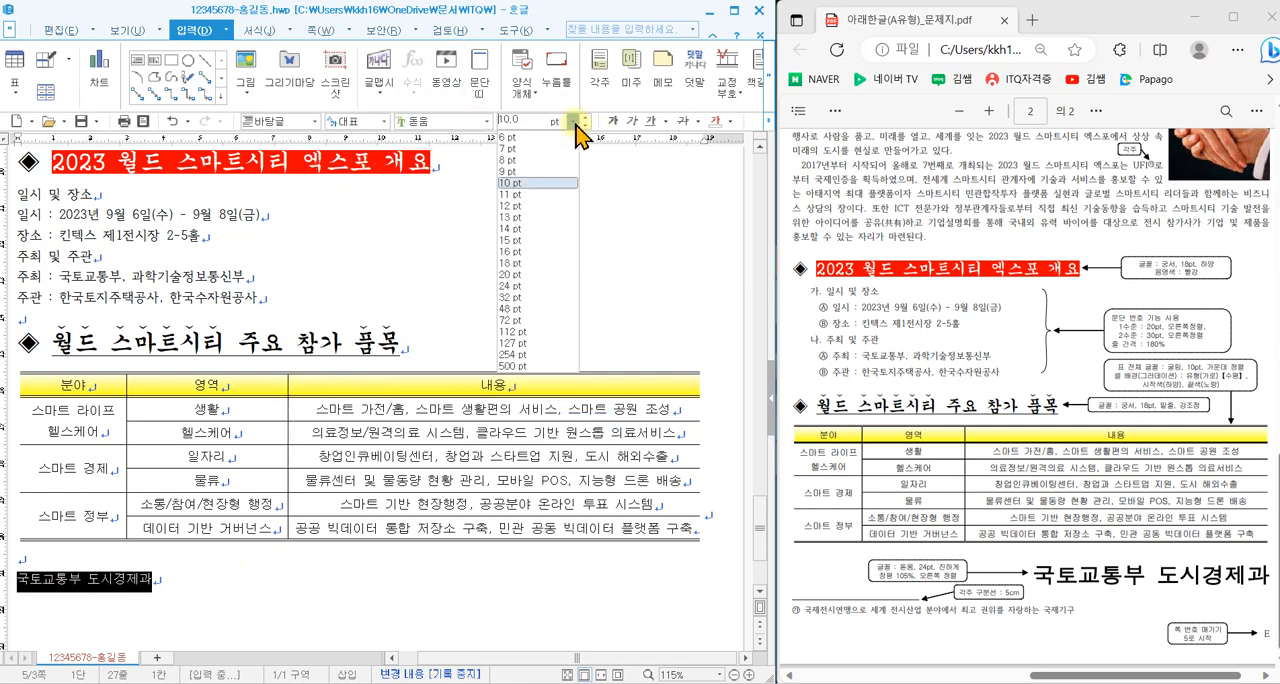
left_click(520, 285)
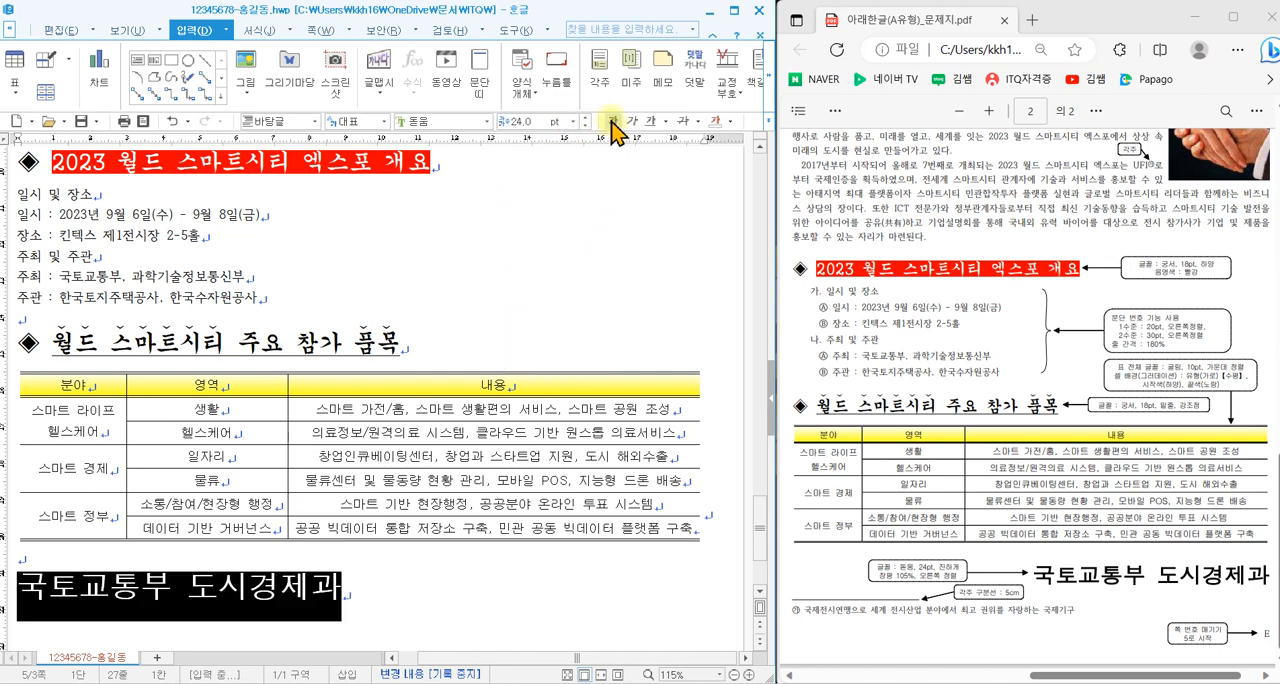
left_click(766, 121)
left_click(803, 195)
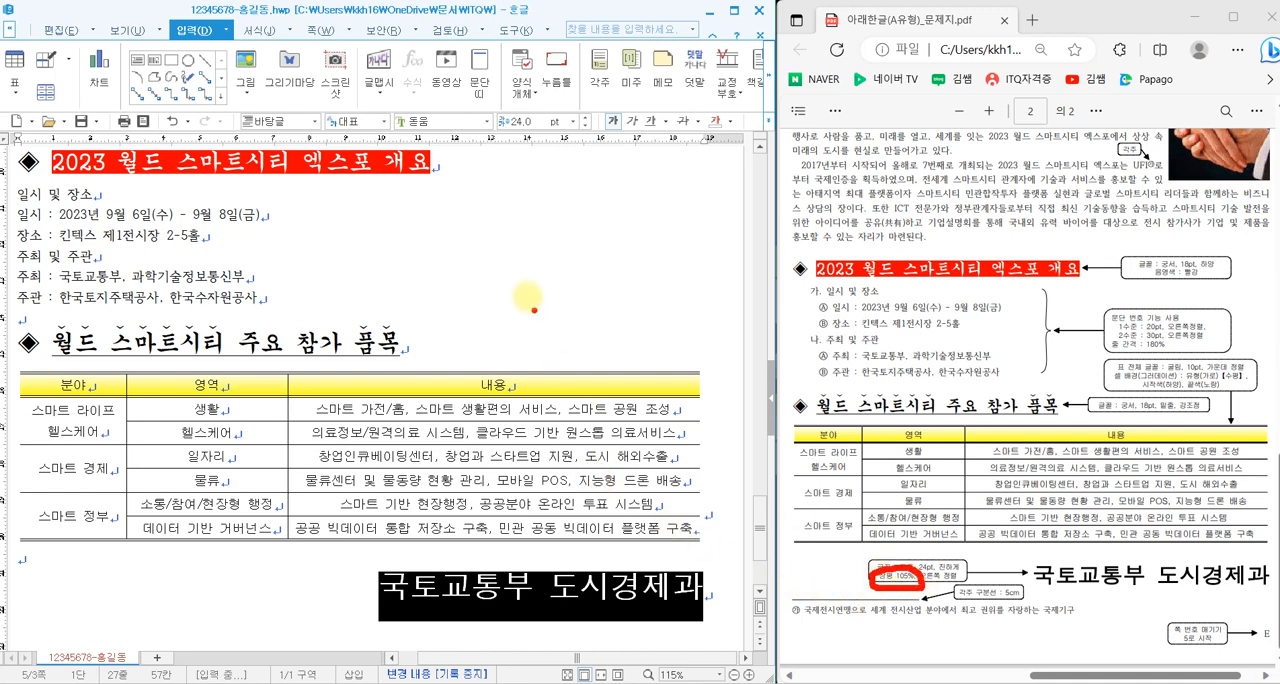
- Set the character width (장평) of the closing line 국토교통부 도시경제과 to 105%
right_click(306, 571)
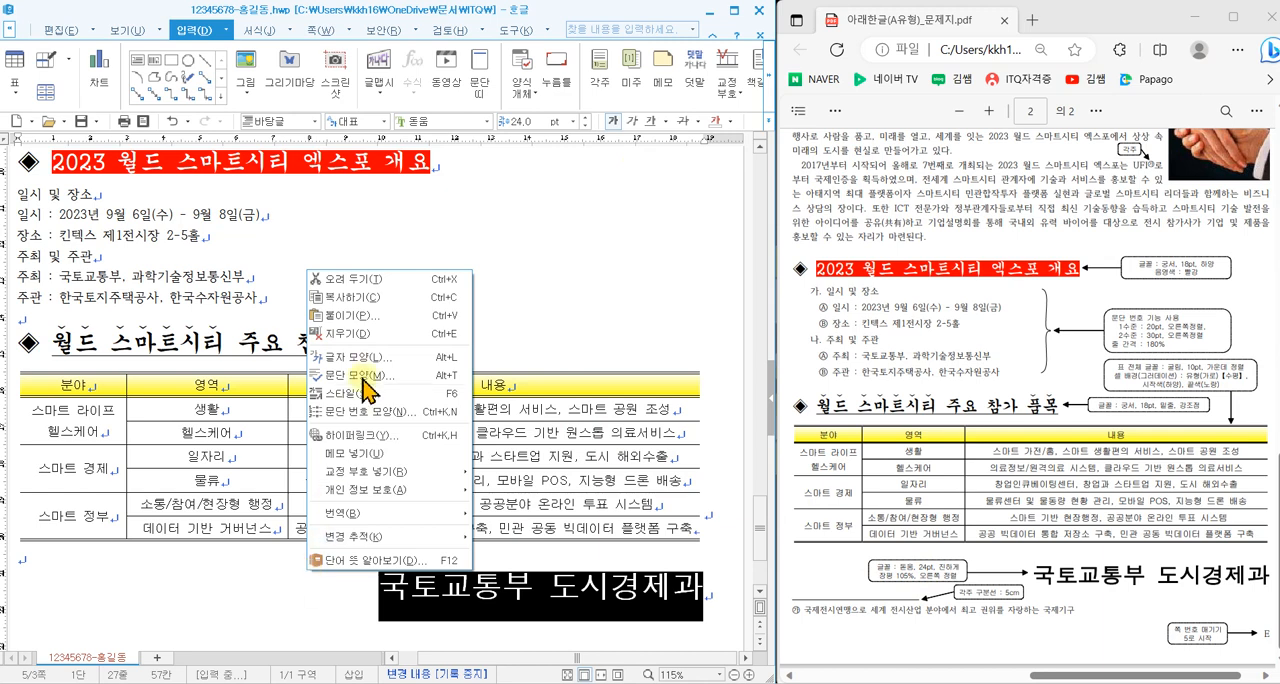
left_click(364, 372)
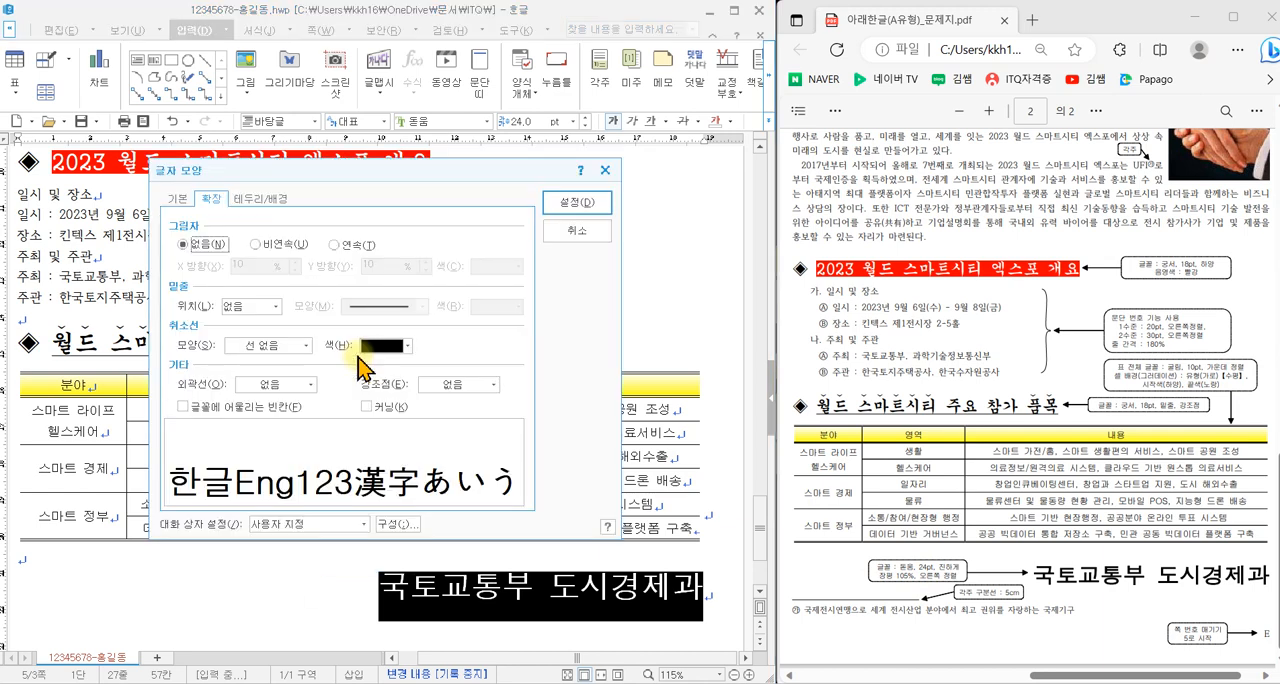
left_click(180, 200)
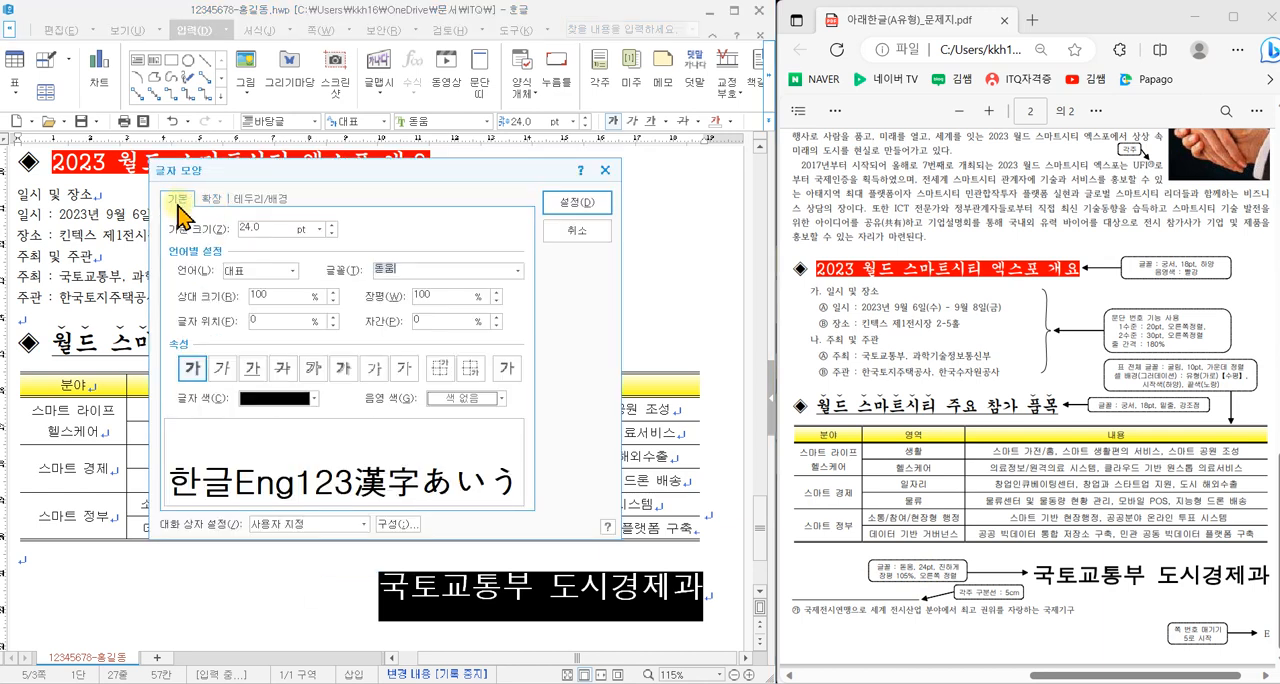
left_click(497, 293)
left_click(497, 293)
left_click(497, 293)
left_click(497, 293)
left_click(497, 293)
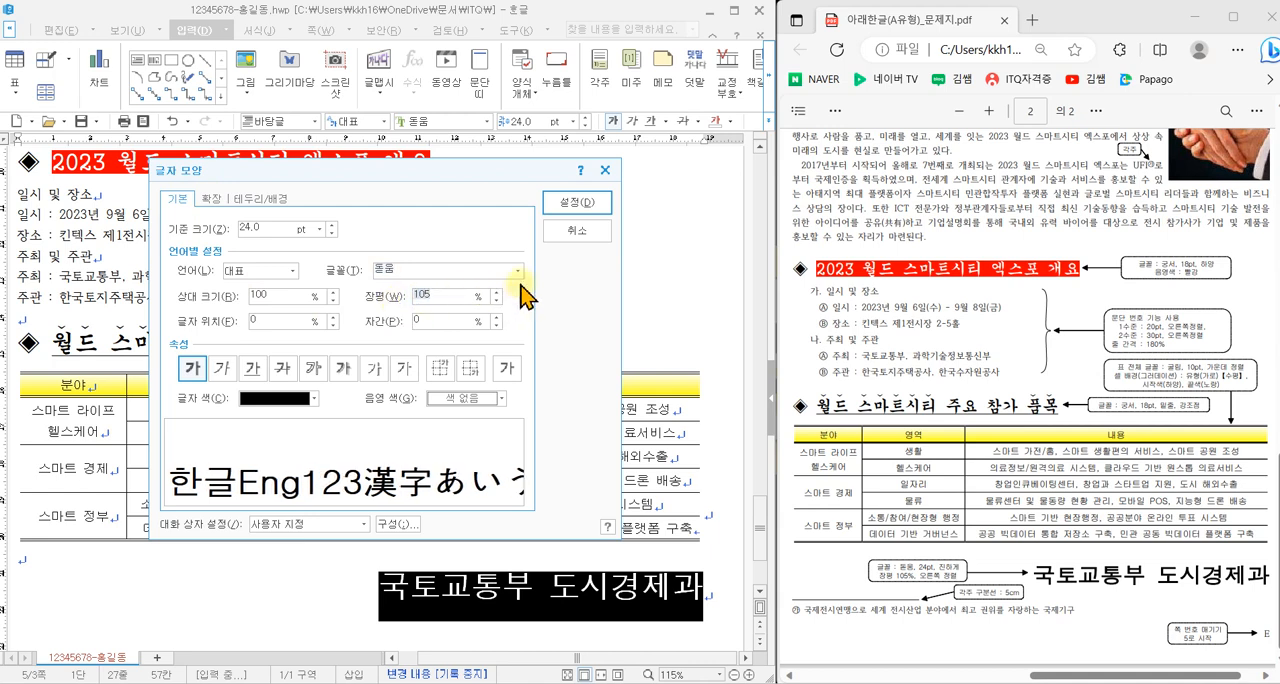
left_click(584, 209)
left_click(596, 297)
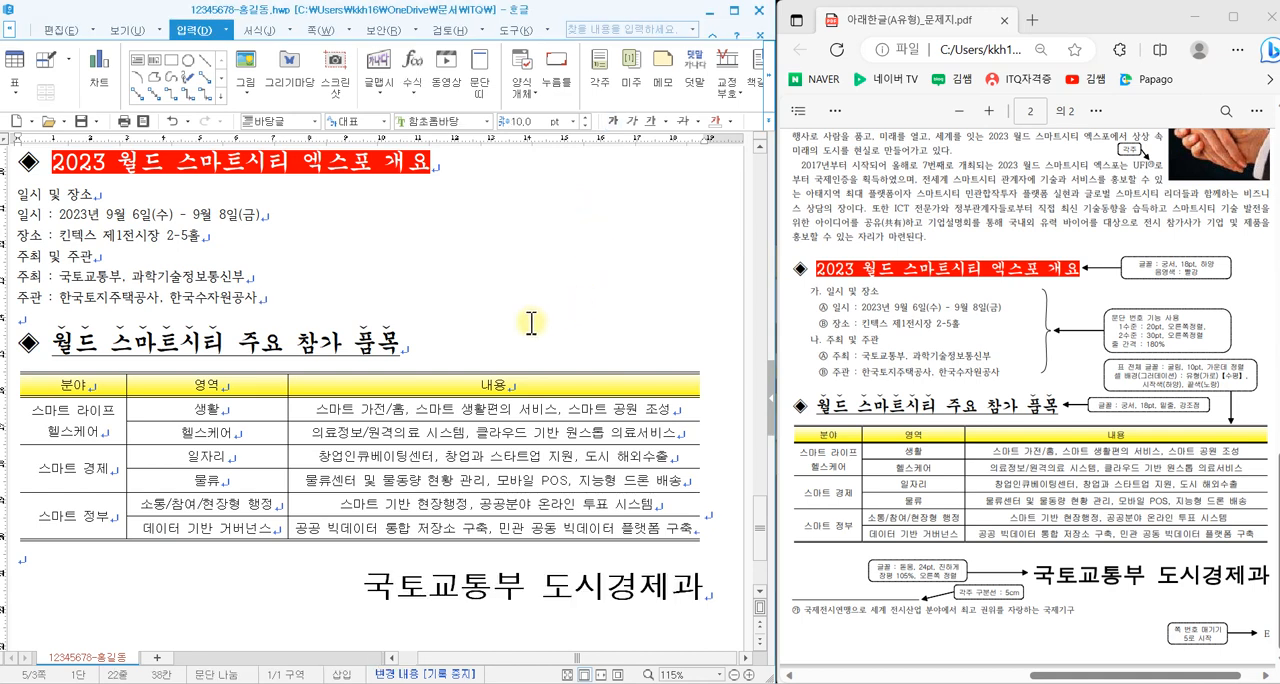
scroll(535, 335, "up", 1)
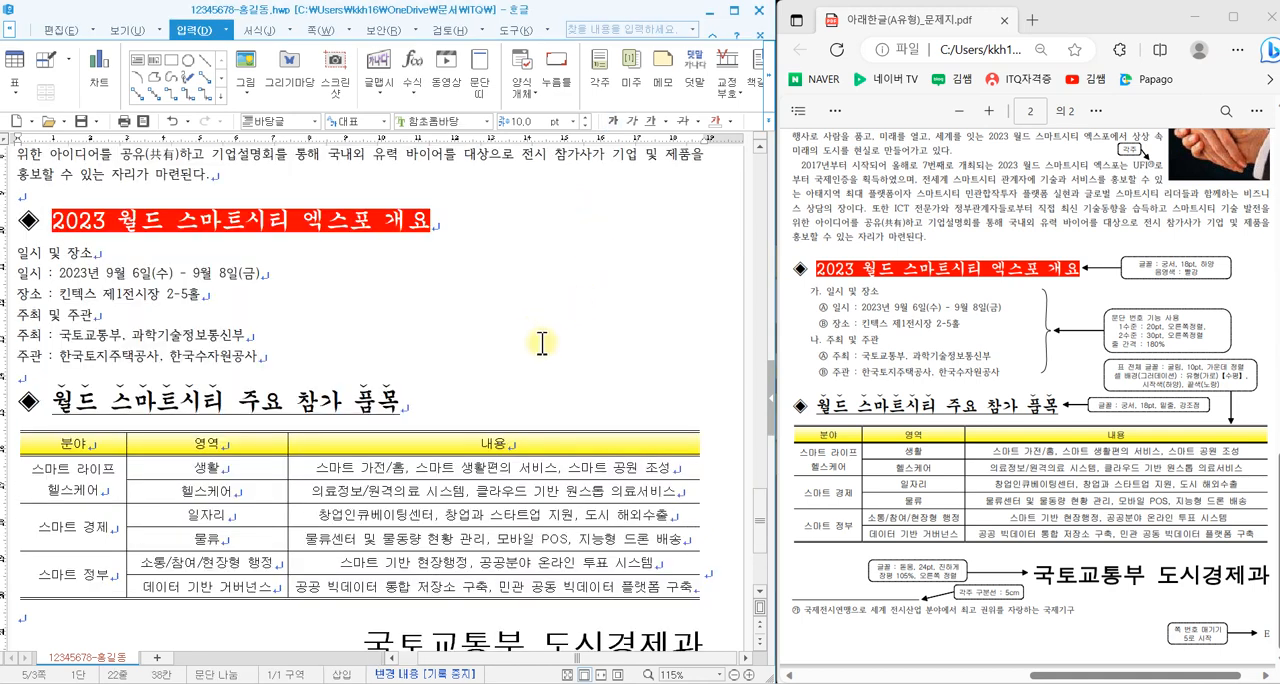
mouse_move(377, 192)
left_mouse_down()
mouse_move(384, 217)
mouse_move(420, 170)
left_mouse_up()
mouse_move(363, 350)
left_mouse_down()
mouse_move(402, 349)
mouse_move(425, 328)
left_mouse_up()
left_click_drag(478, 613, 527, 600)
mouse_move(444, 300)
left_mouse_down()
mouse_move(520, 318)
mouse_move(503, 345)
mouse_move(530, 340)
mouse_move(543, 277)
mouse_move(558, 312)
mouse_move(595, 285)
mouse_move(558, 348)
mouse_move(636, 278)
mouse_move(647, 313)
mouse_move(666, 308)
left_mouse_up()
mouse_move(642, 324)
left_mouse_down()
mouse_move(632, 343)
mouse_move(642, 325)
left_mouse_up()
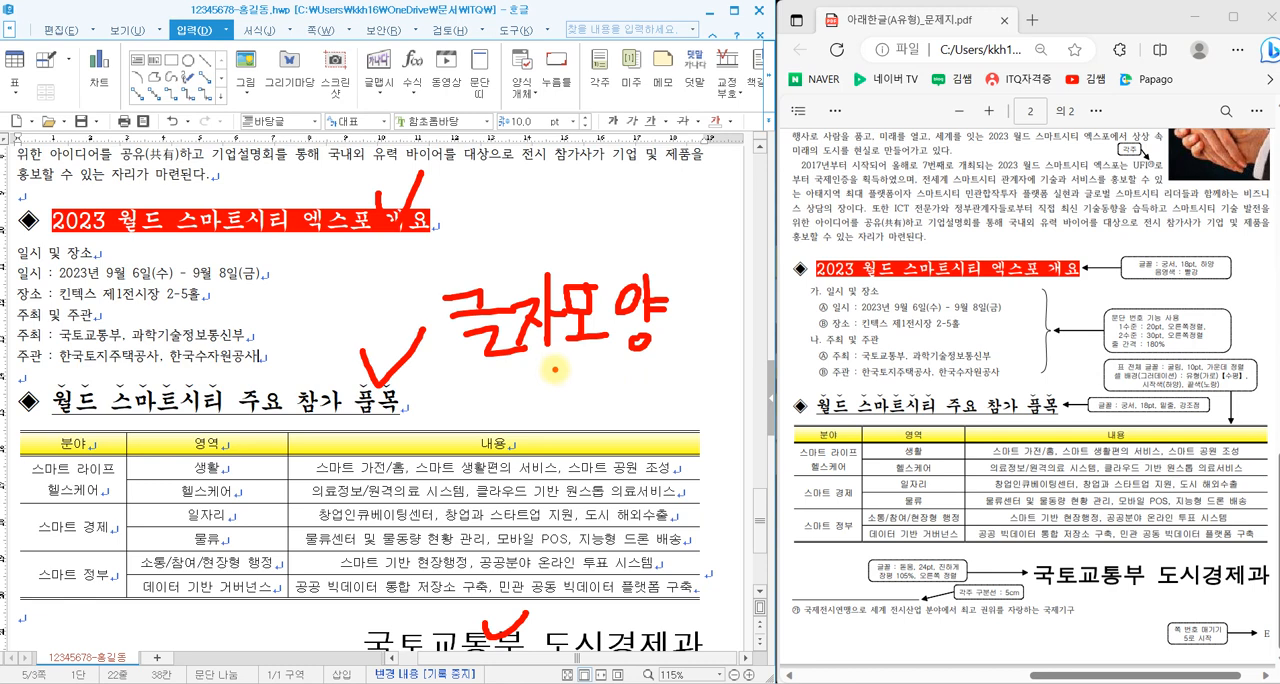
key("Escape")
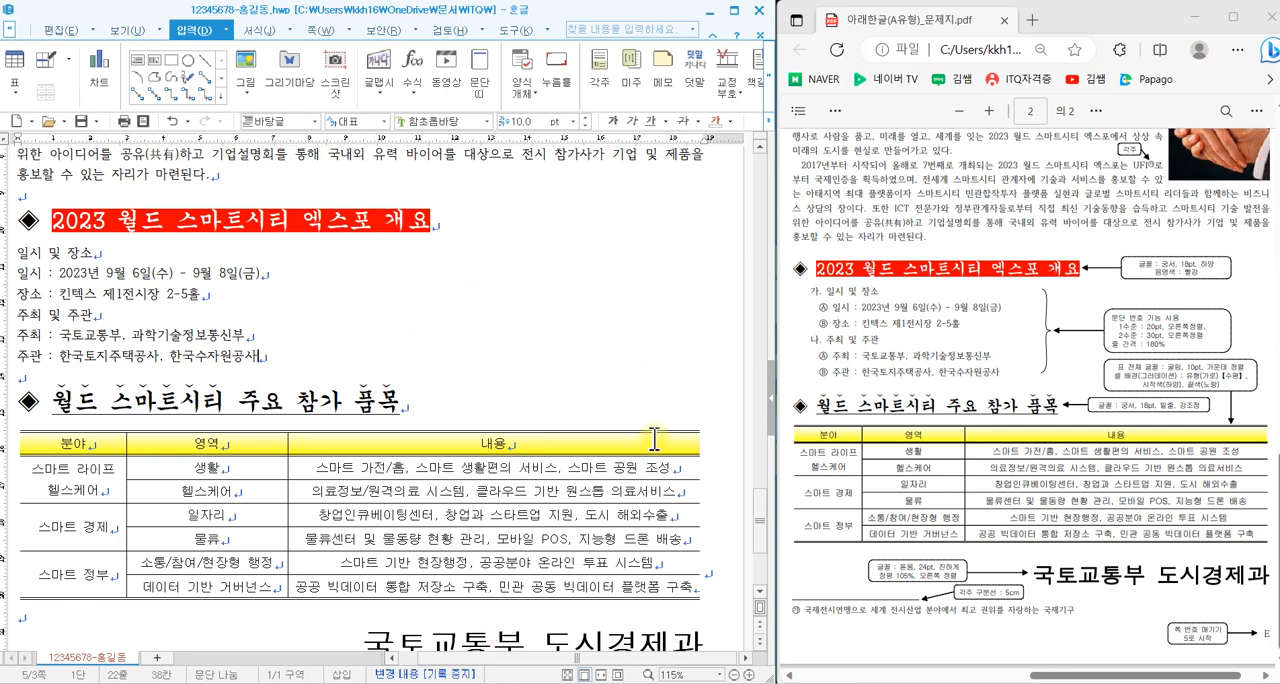
- Open the paragraph numbering settings for the six lines from 일시 및 장소 through 주관 : 한국토지주택공사, 한국수자원공사
scroll(491, 663, "left", 2)
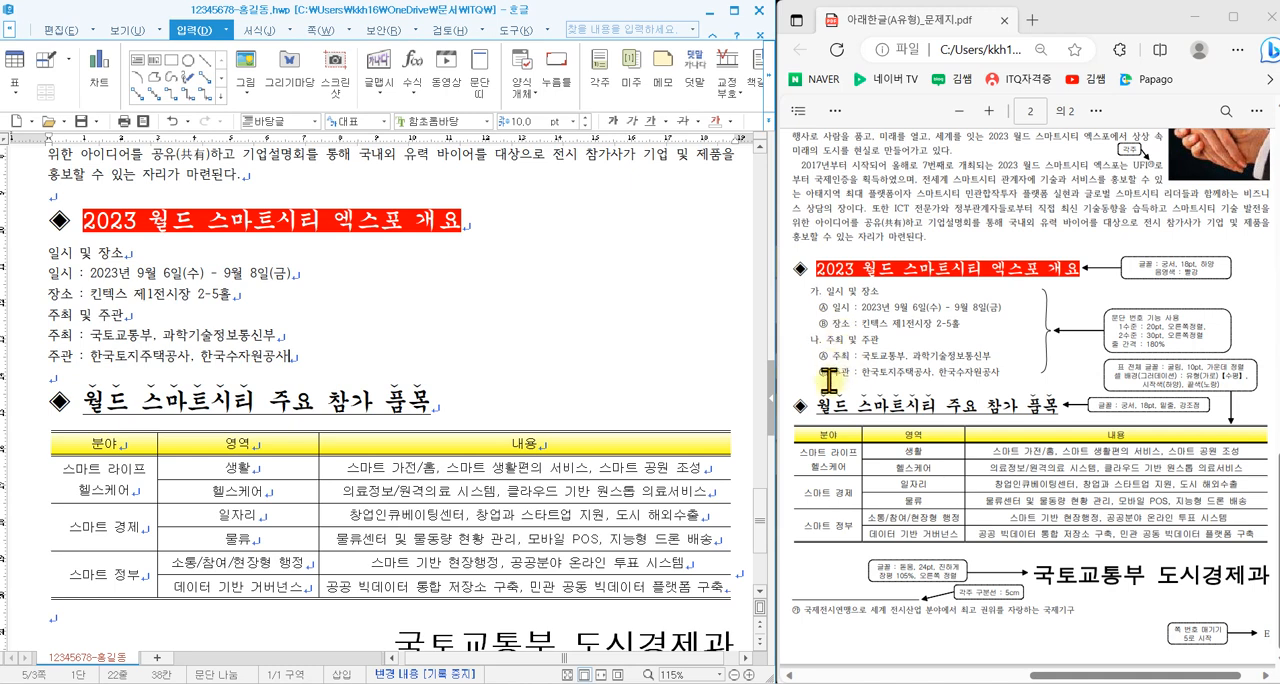
left_click_drag(44, 254, 298, 355)
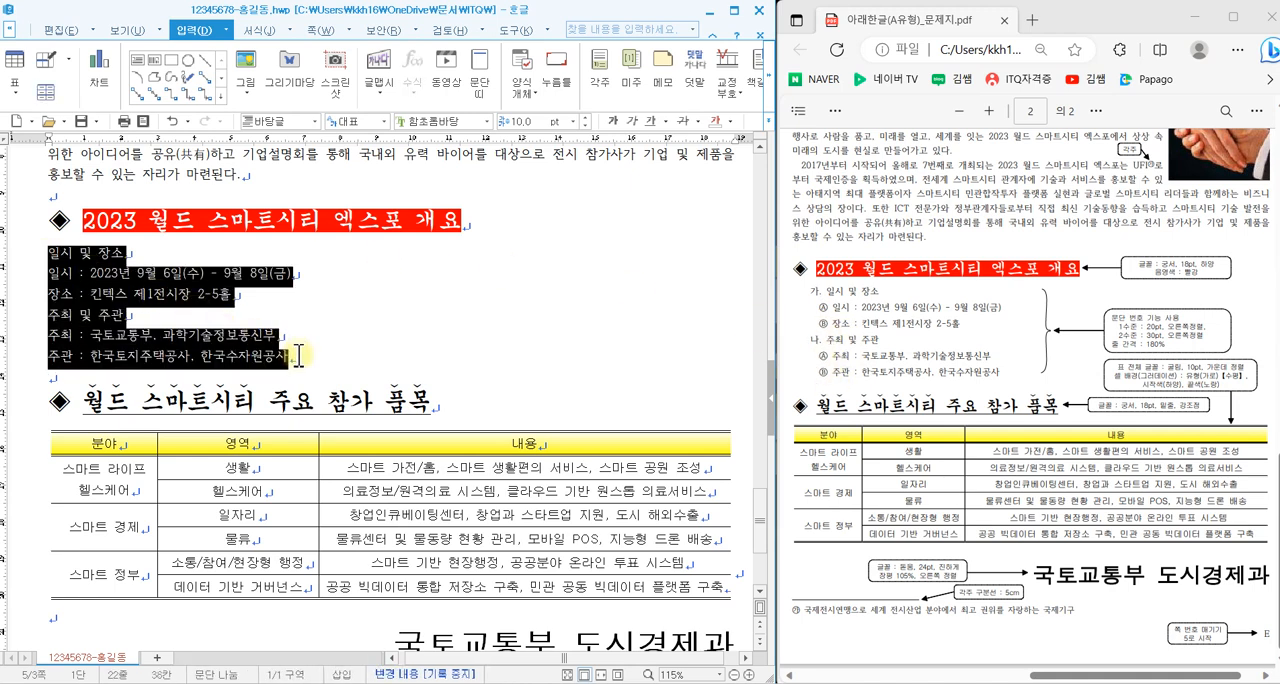
right_click(356, 289)
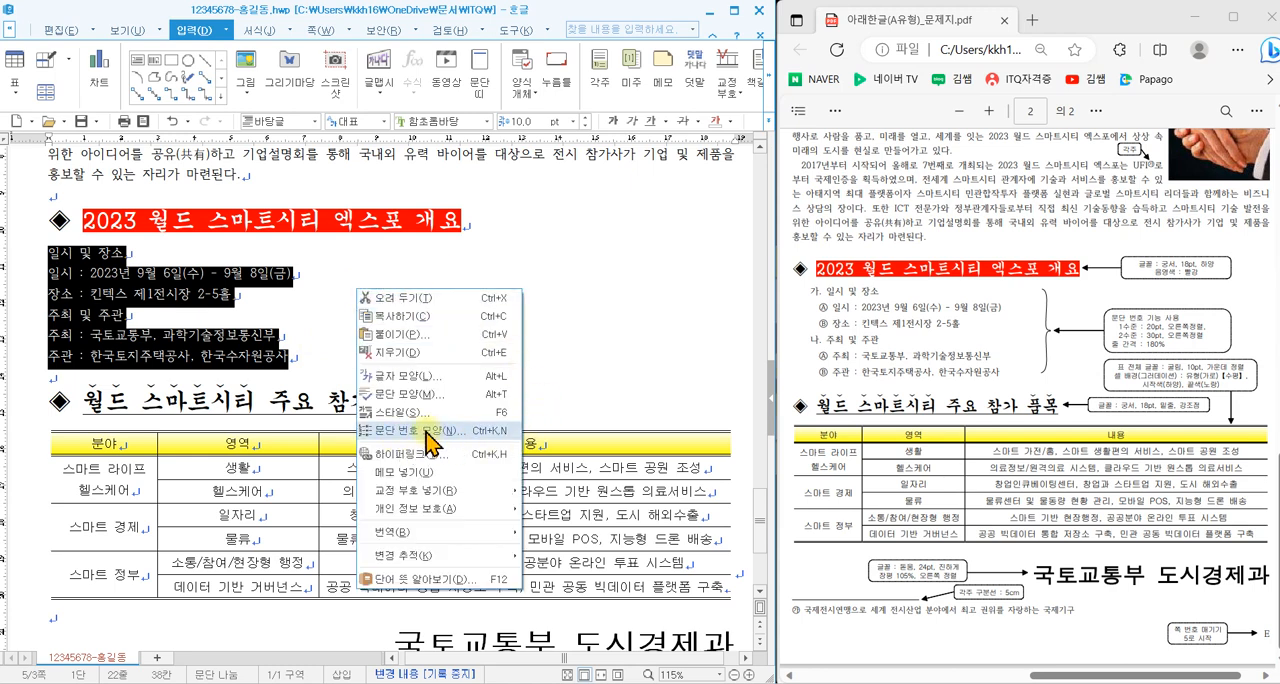
left_click(400, 438)
left_click_drag(460, 96, 524, 143)
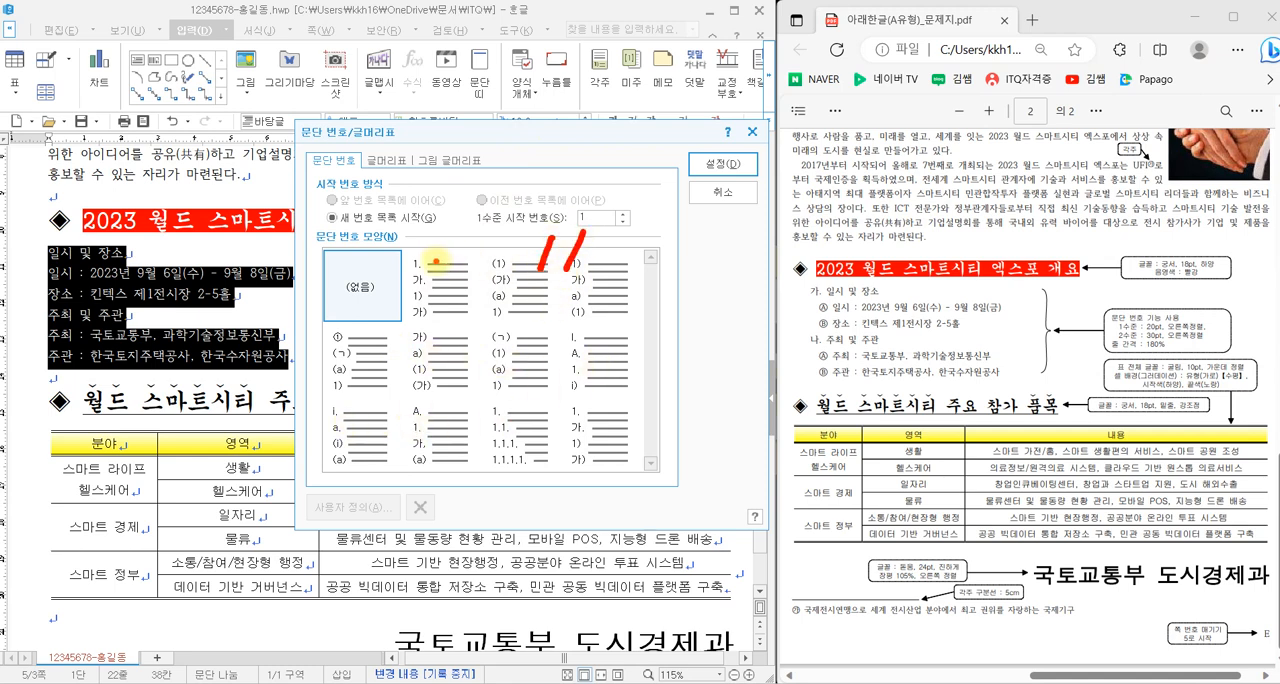
left_click(430, 260)
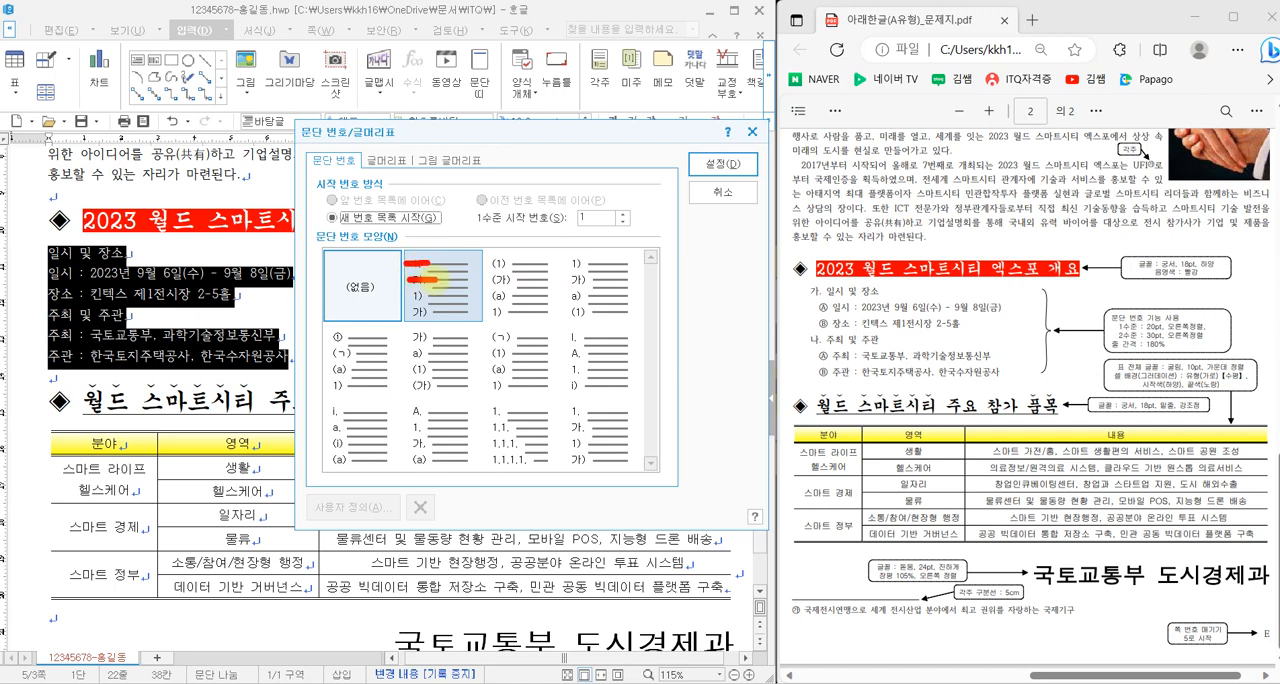
mouse_move(830, 298)
left_mouse_down()
mouse_move(790, 300)
mouse_move(812, 284)
mouse_move(824, 308)
left_mouse_up()
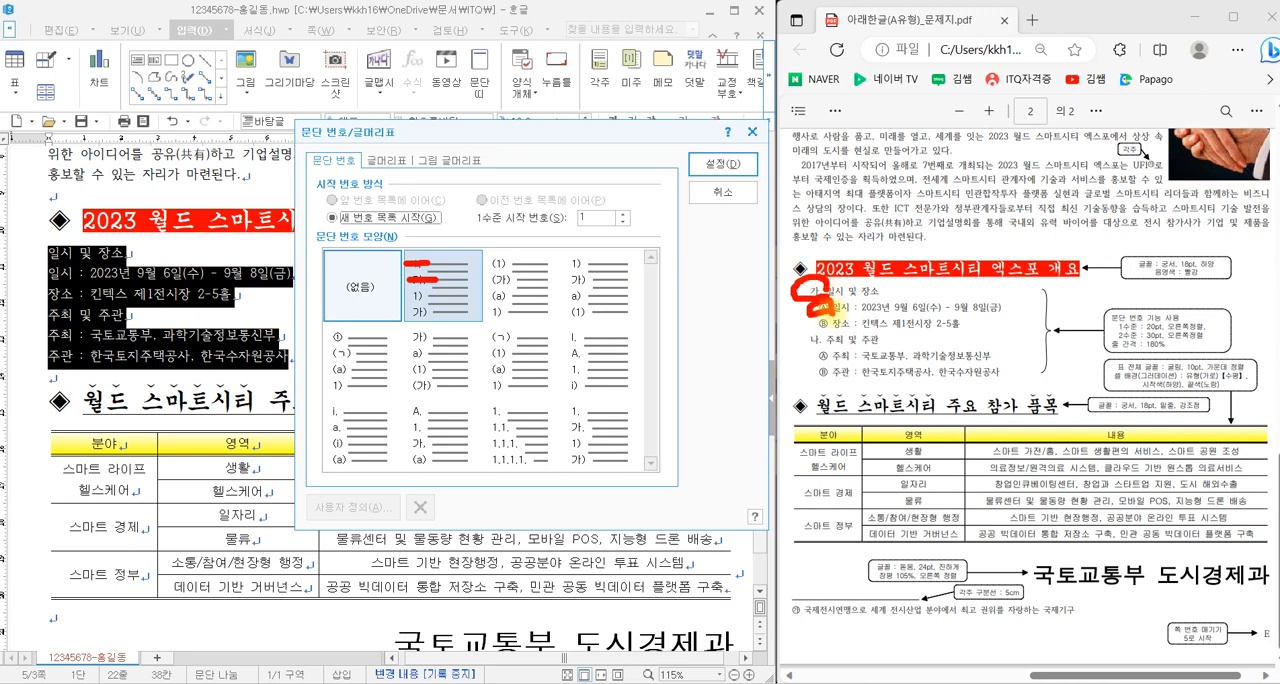
key("Escape")
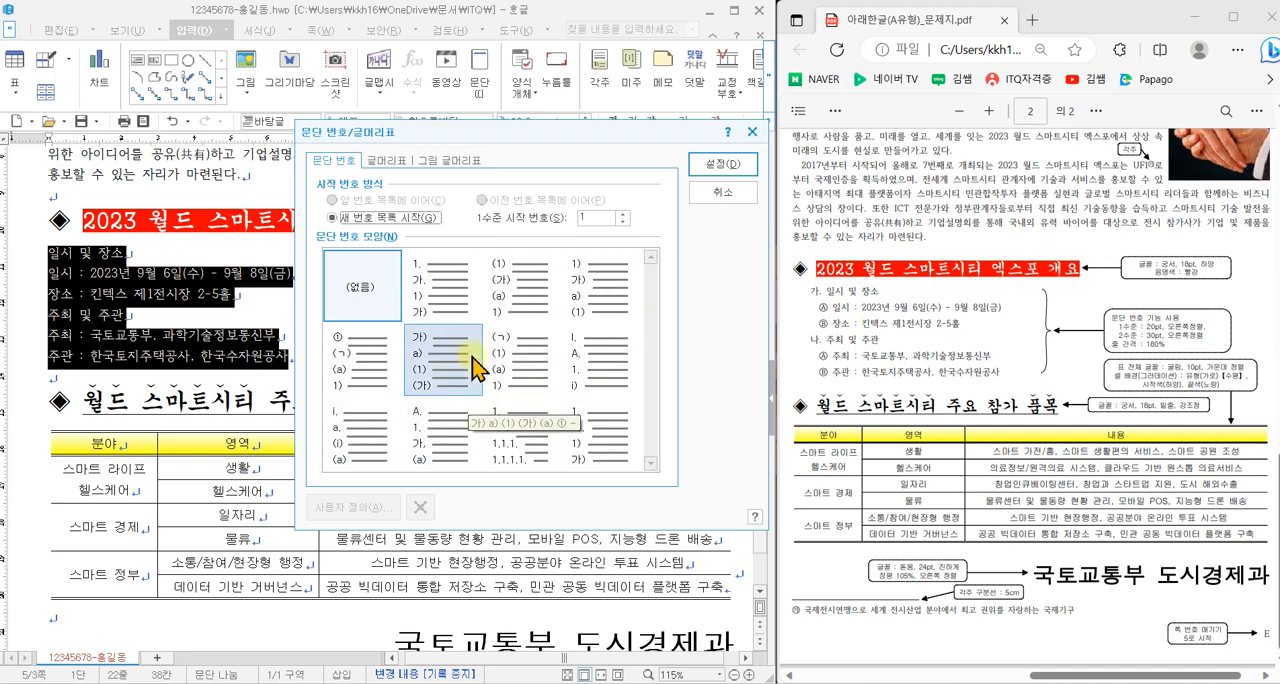
- Base a custom numbering format on the 1. / 가. / 1) / 가) preset, with 가,나,다 as the level 1 number shape
left_click(446, 290)
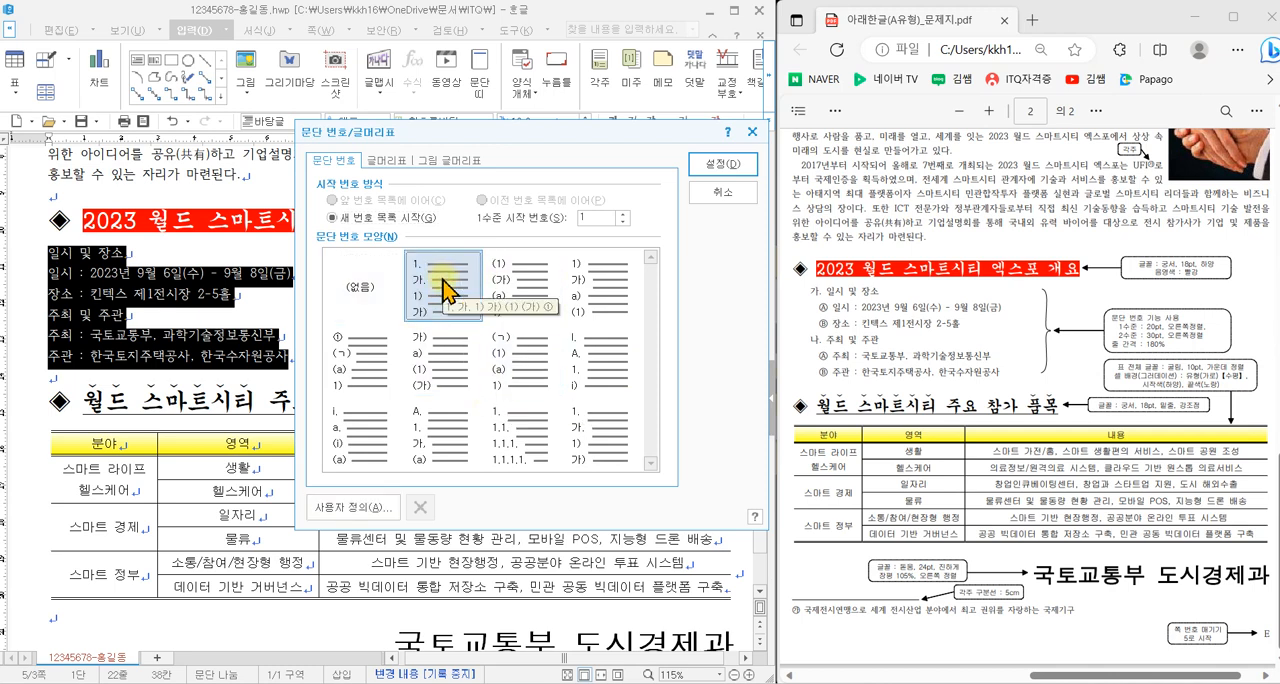
left_click(354, 511)
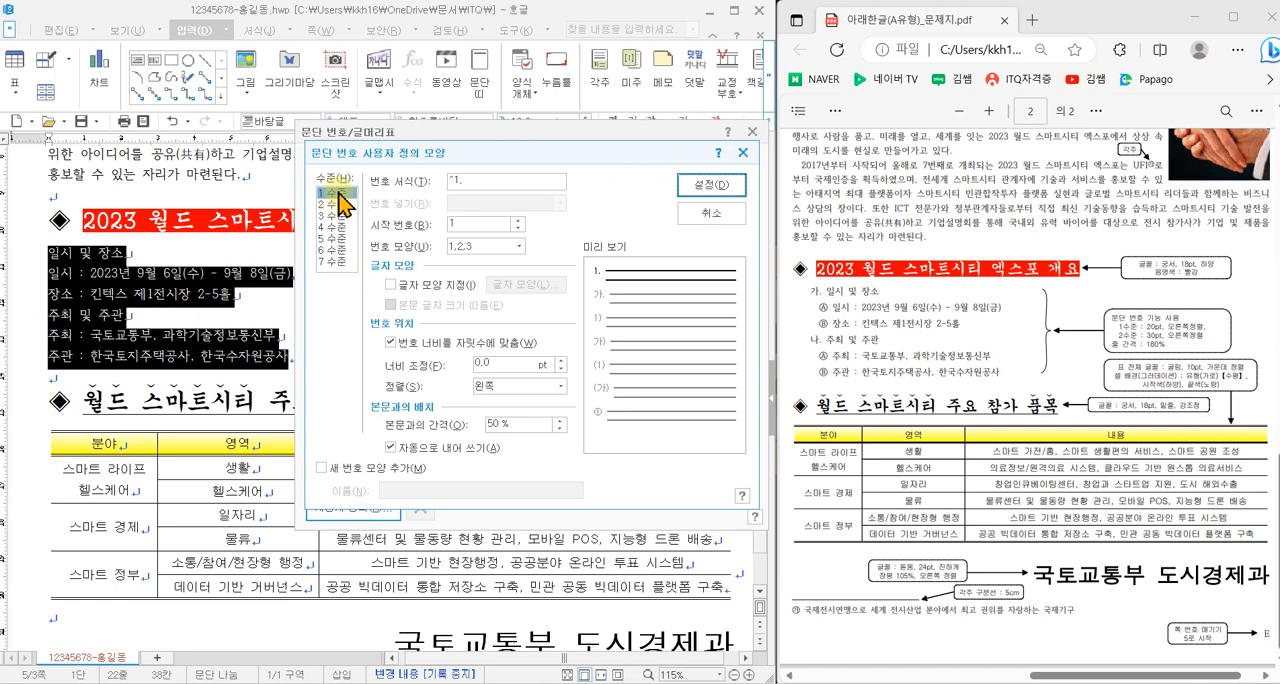
left_click(473, 249)
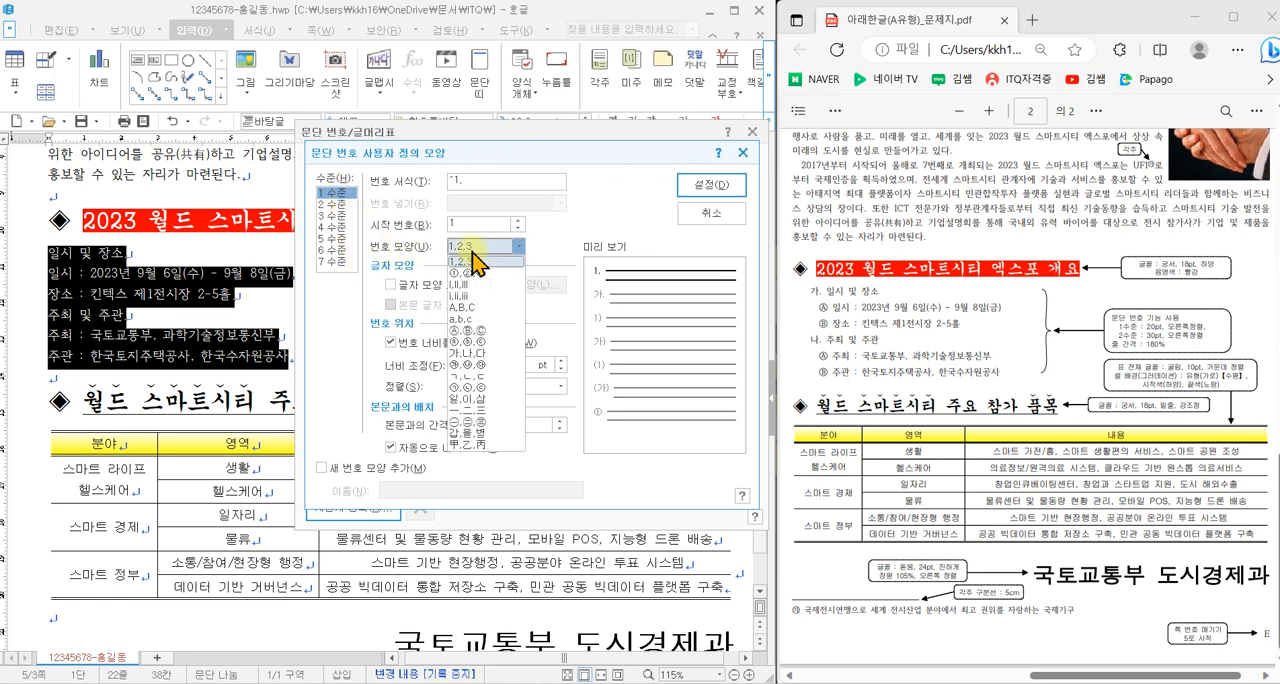
left_click(490, 354)
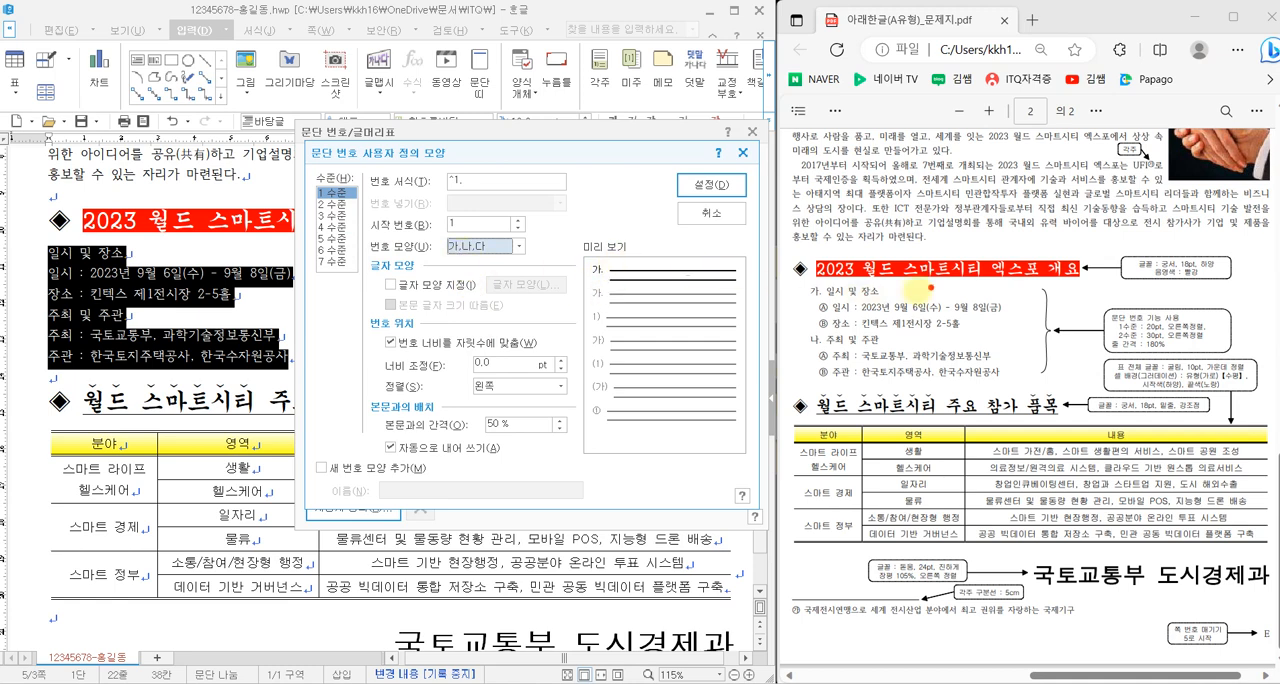
- Set the level 1 number's width adjustment to 20 pt and its alignment to 오른쪽
left_click_drag(1110, 318, 1215, 337)
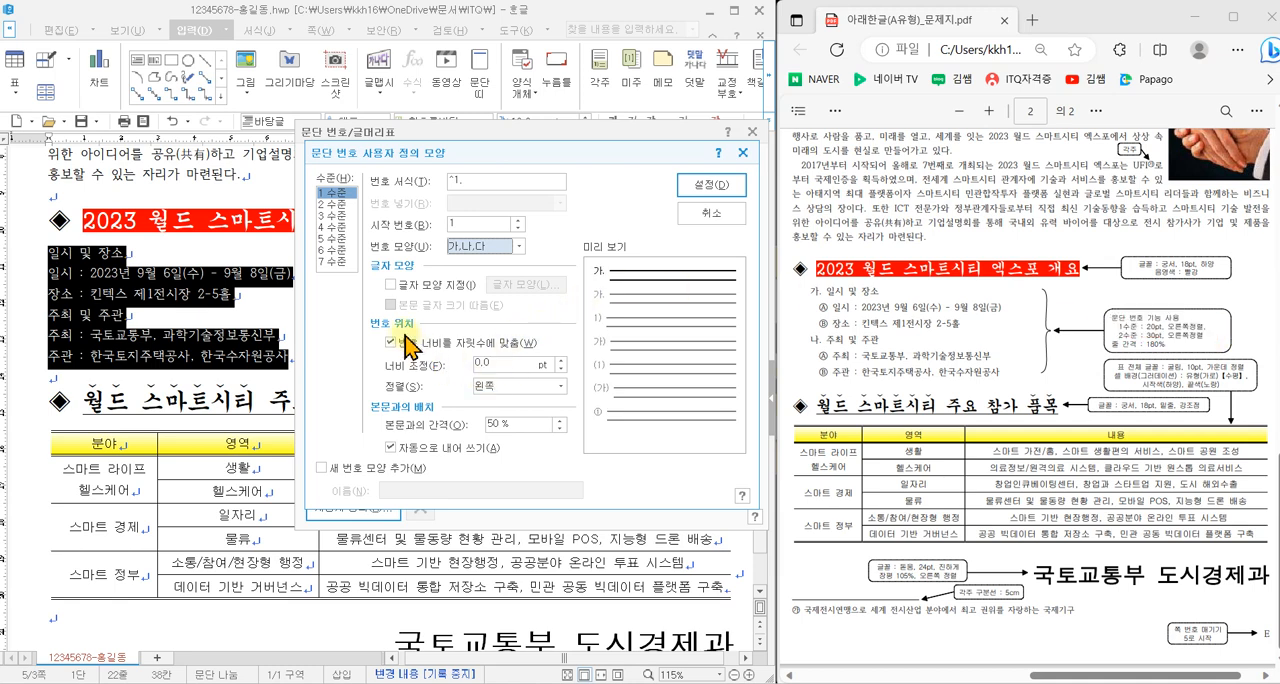
left_click(513, 365)
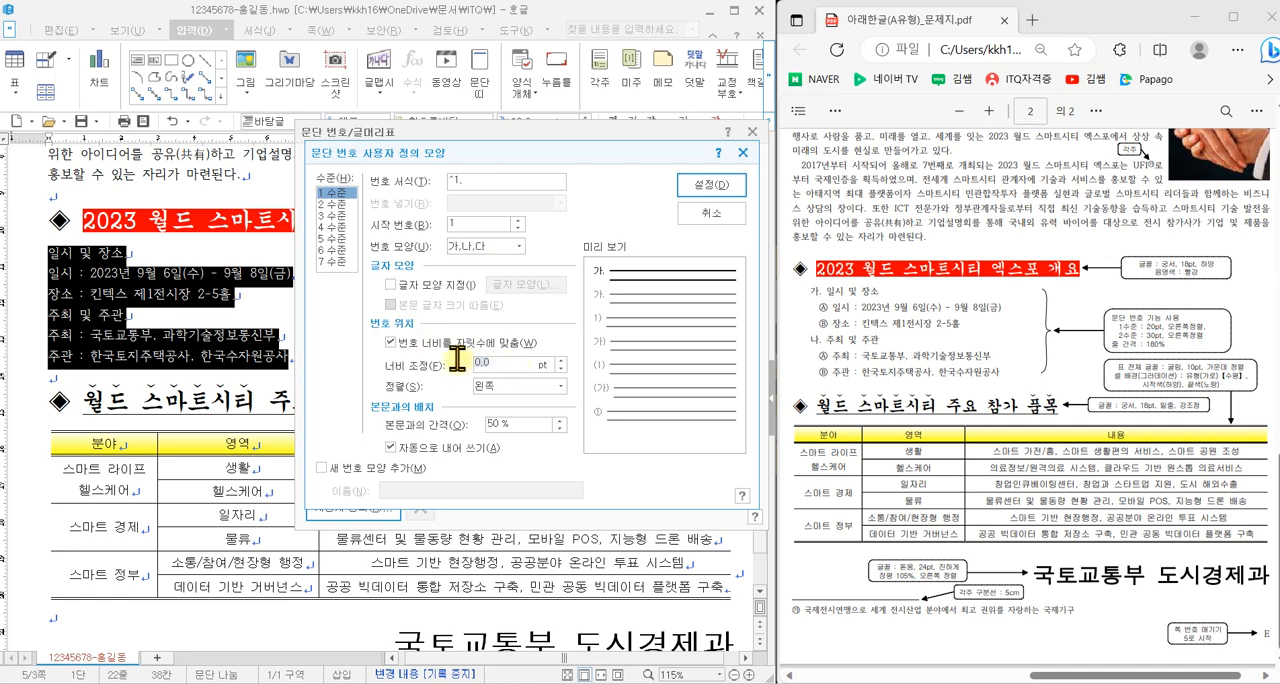
type("20")
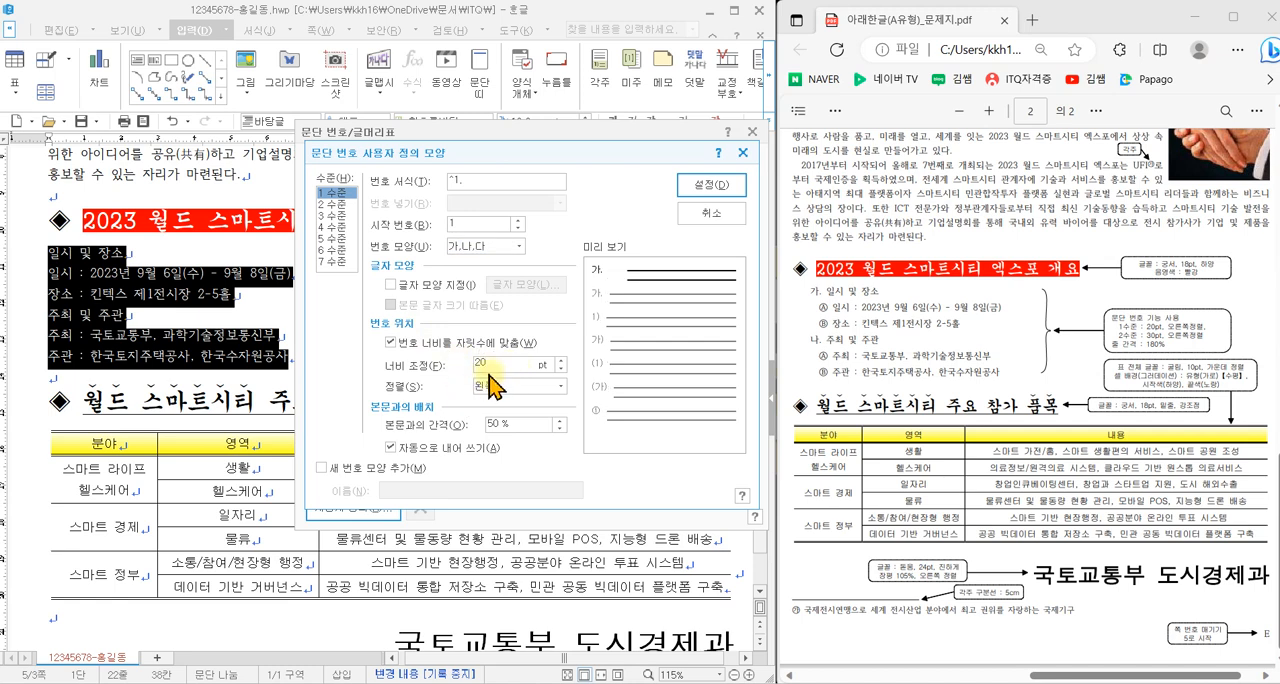
left_click(508, 390)
left_click(508, 421)
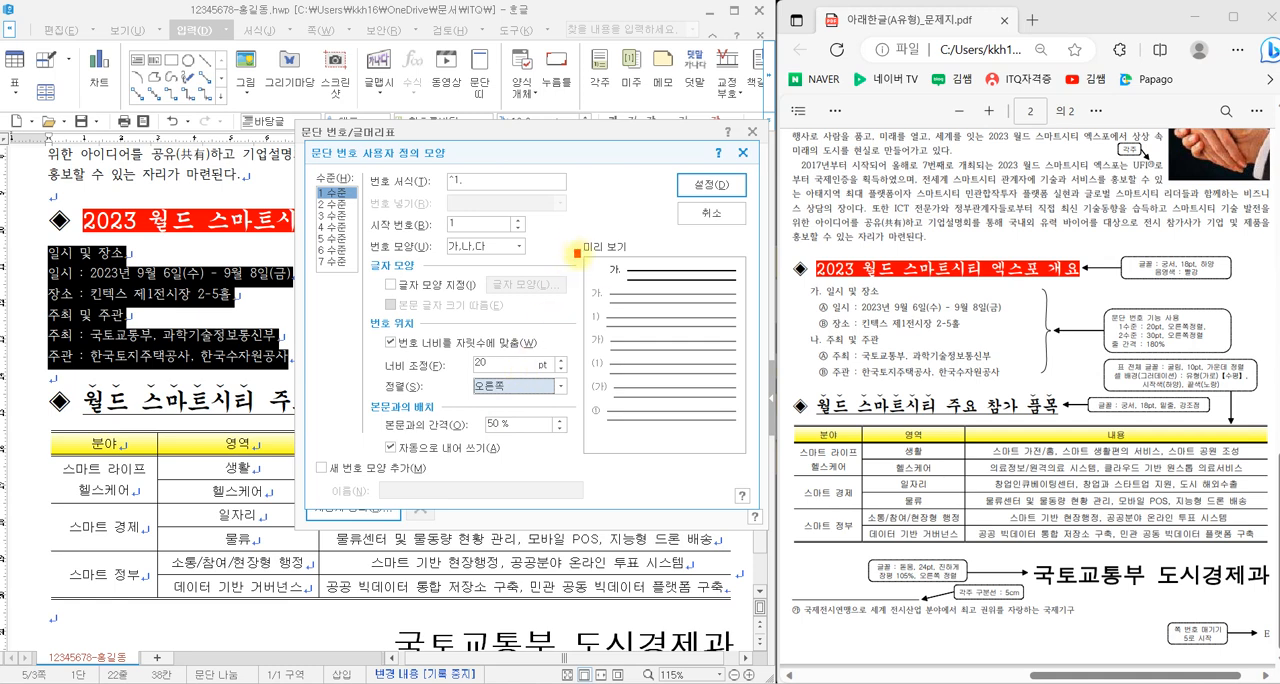
left_click_drag(577, 252, 639, 287)
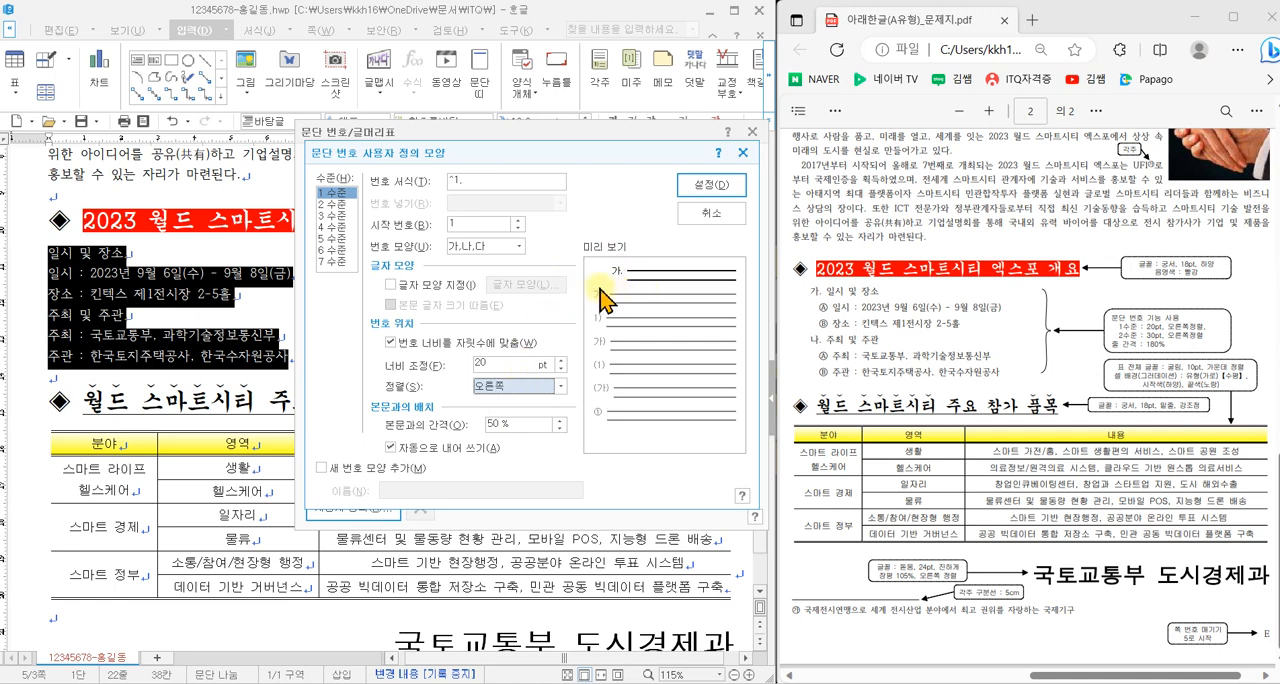
- Give level 2 the number shape Ⓐ,Ⓑ,Ⓒ and remove the period from its number format, leaving ^2
left_click(336, 204)
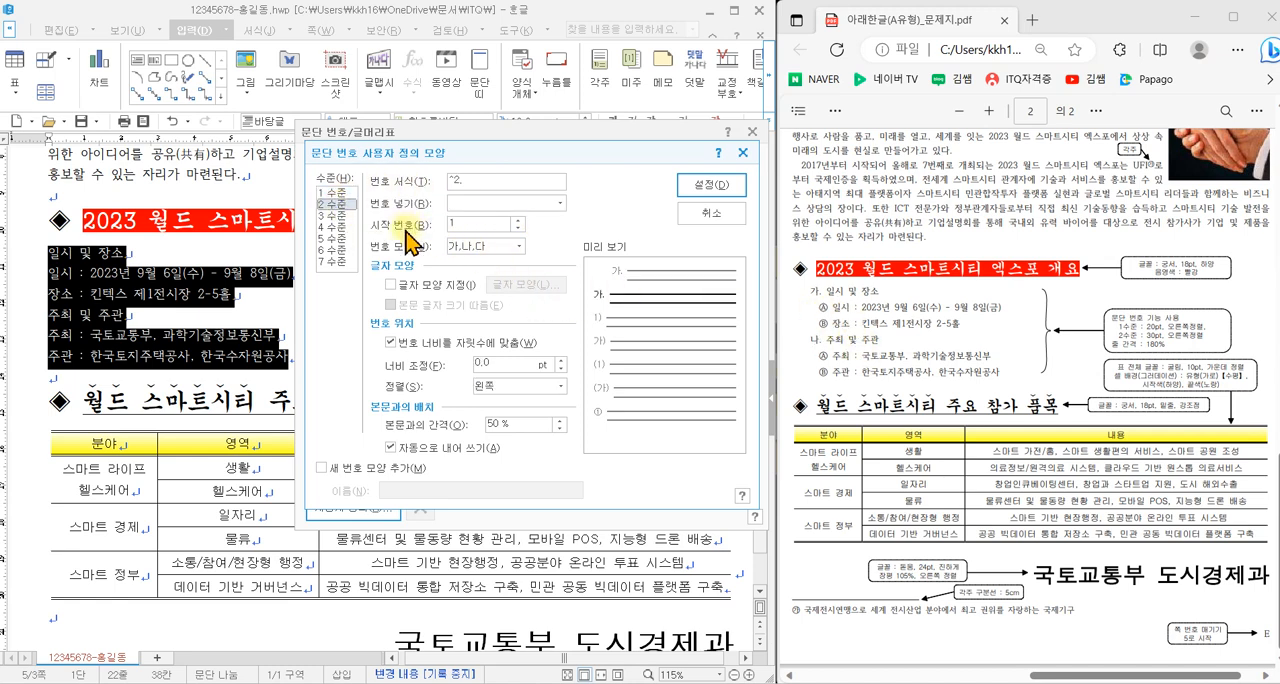
left_click(470, 253)
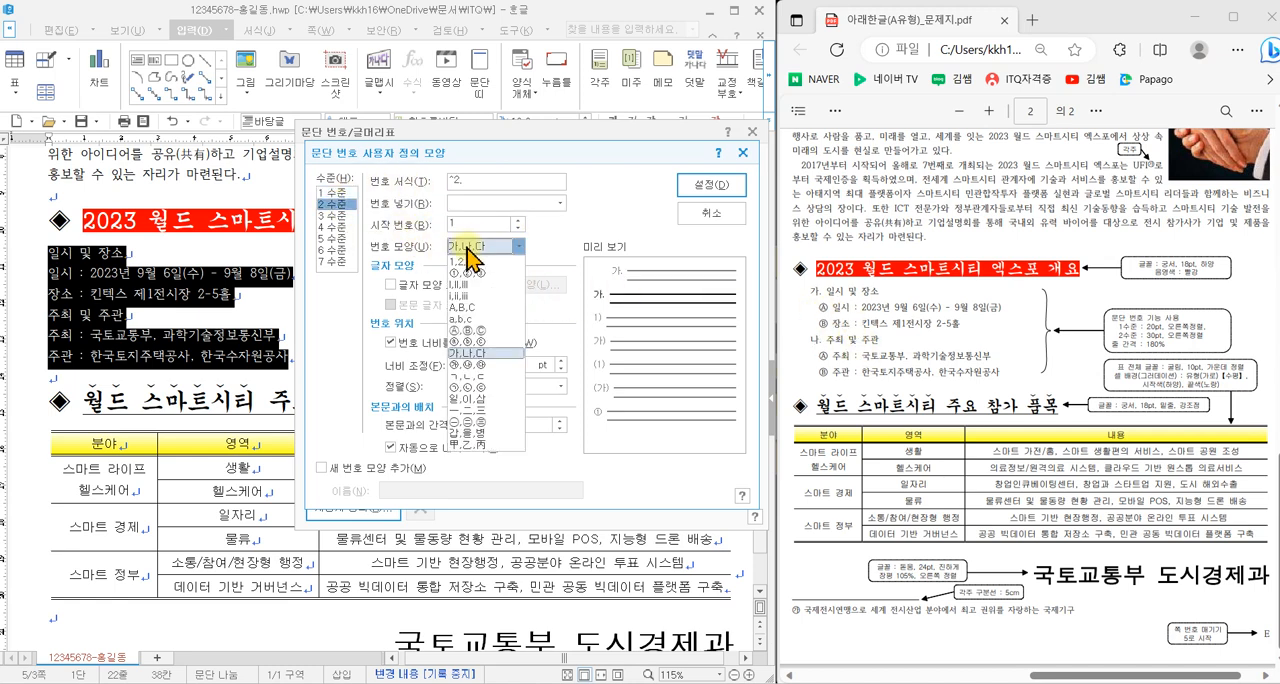
left_click(479, 330)
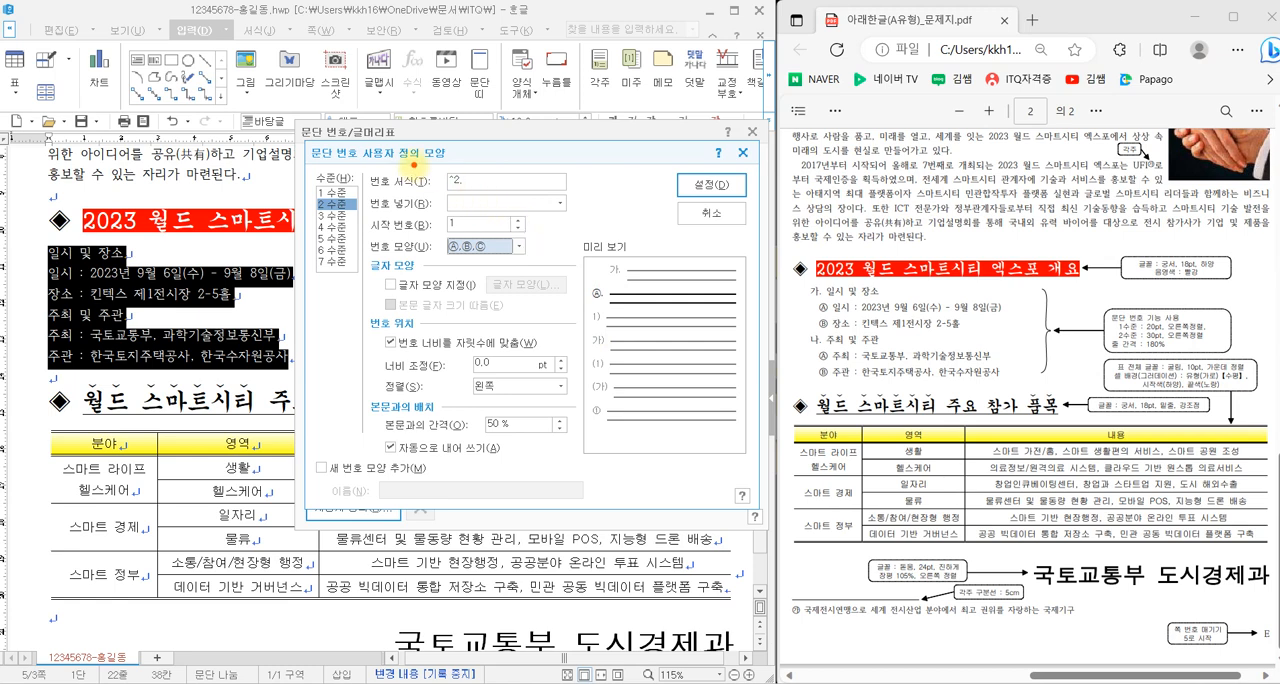
mouse_move(538, 160)
left_mouse_down()
mouse_move(573, 160)
mouse_move(578, 206)
mouse_move(649, 201)
mouse_move(669, 236)
left_mouse_up()
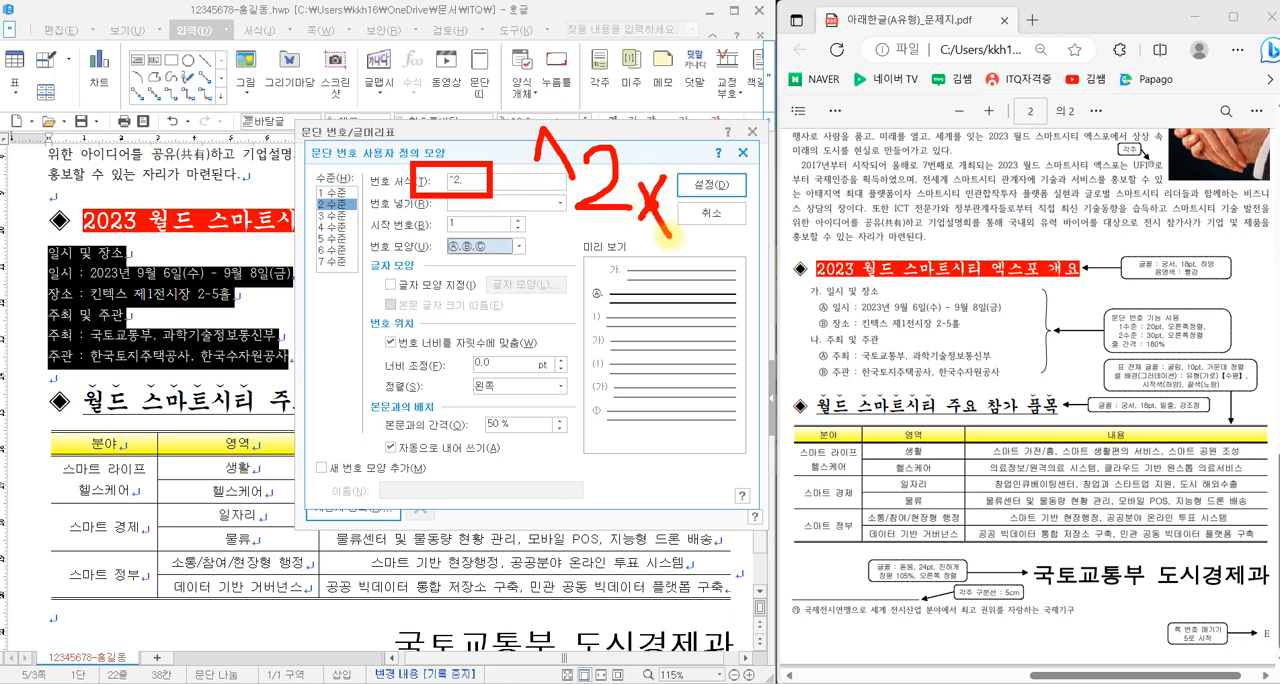
left_click_drag(540, 232, 632, 221)
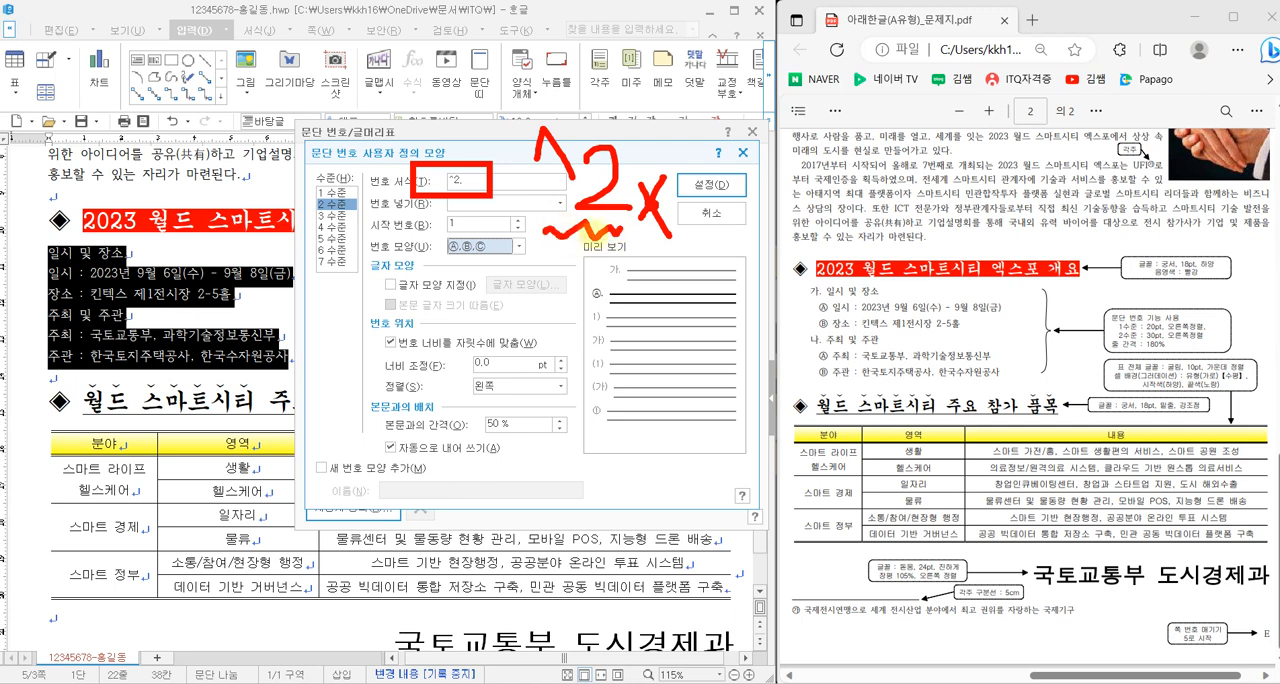
key("Escape")
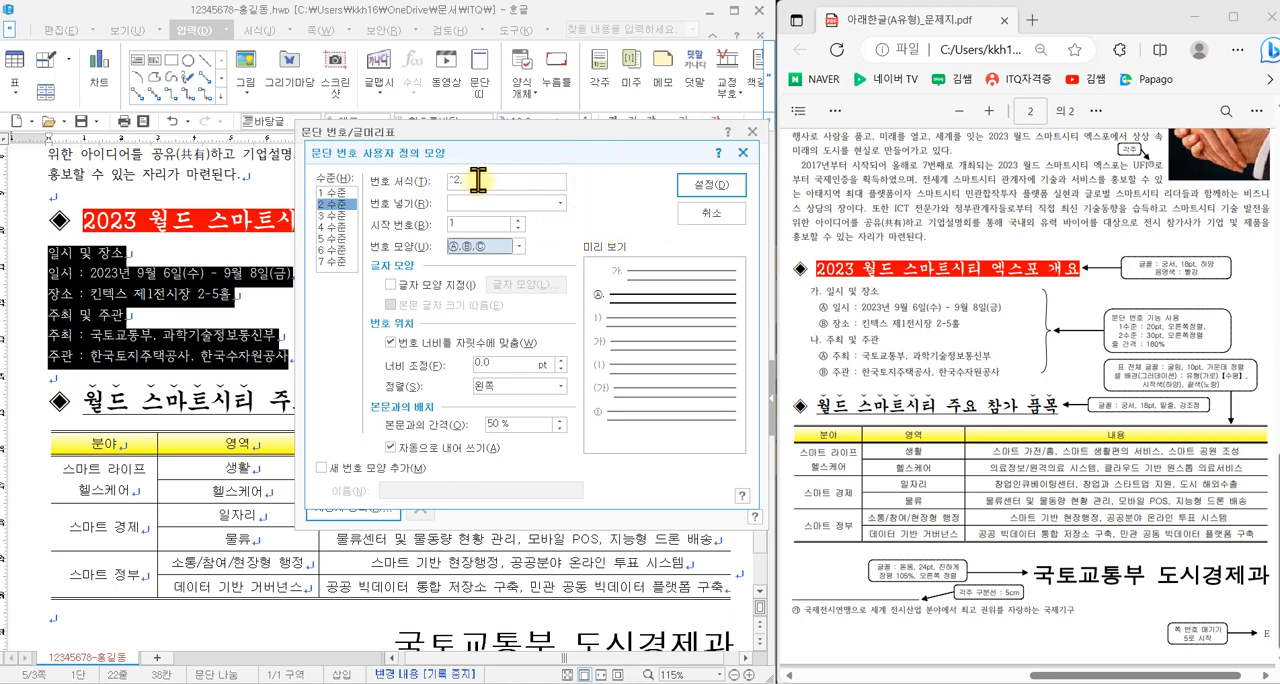
left_click(484, 181)
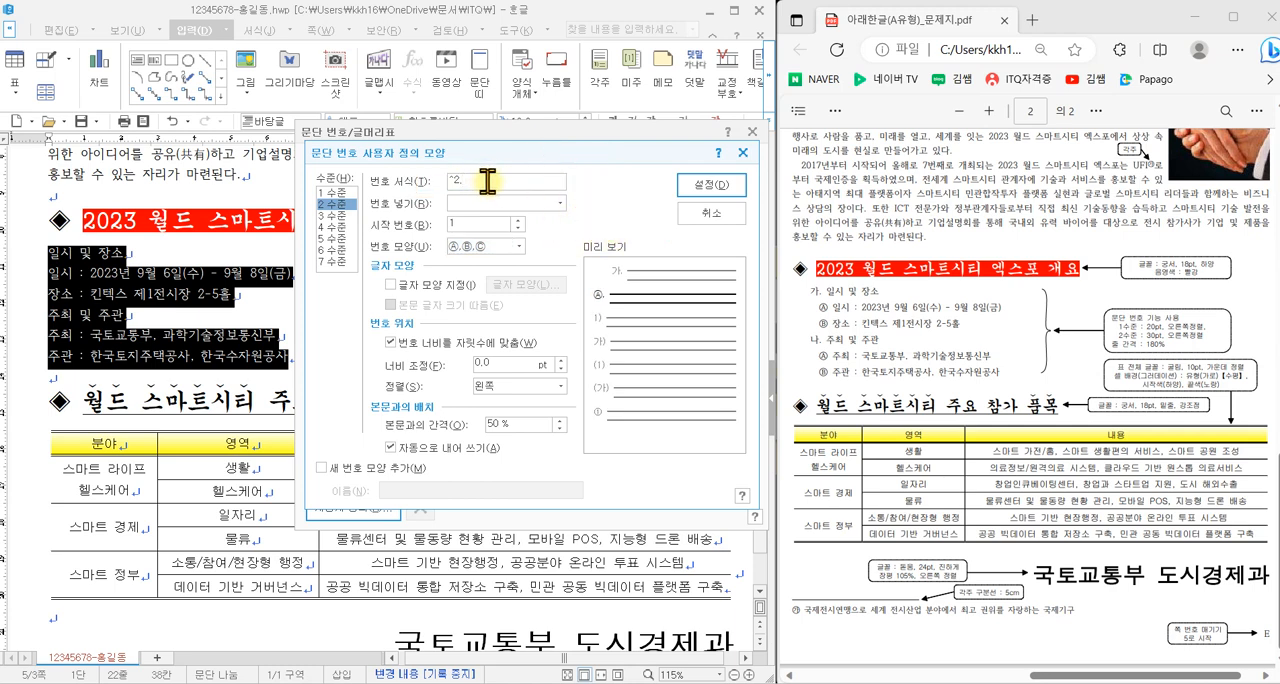
key("BackSpace")
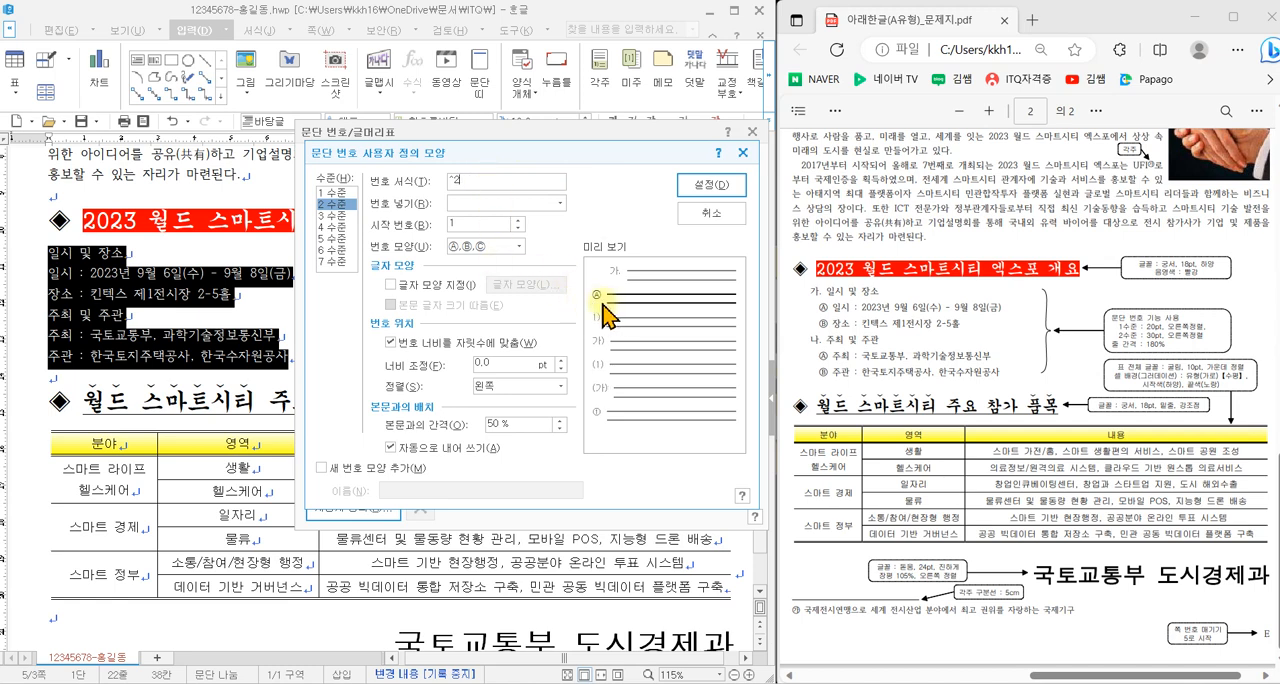
- Set the level 2 number's width adjustment to 30 pt and its alignment to 오른쪽
left_click_drag(495, 362, 435, 349)
type("30")
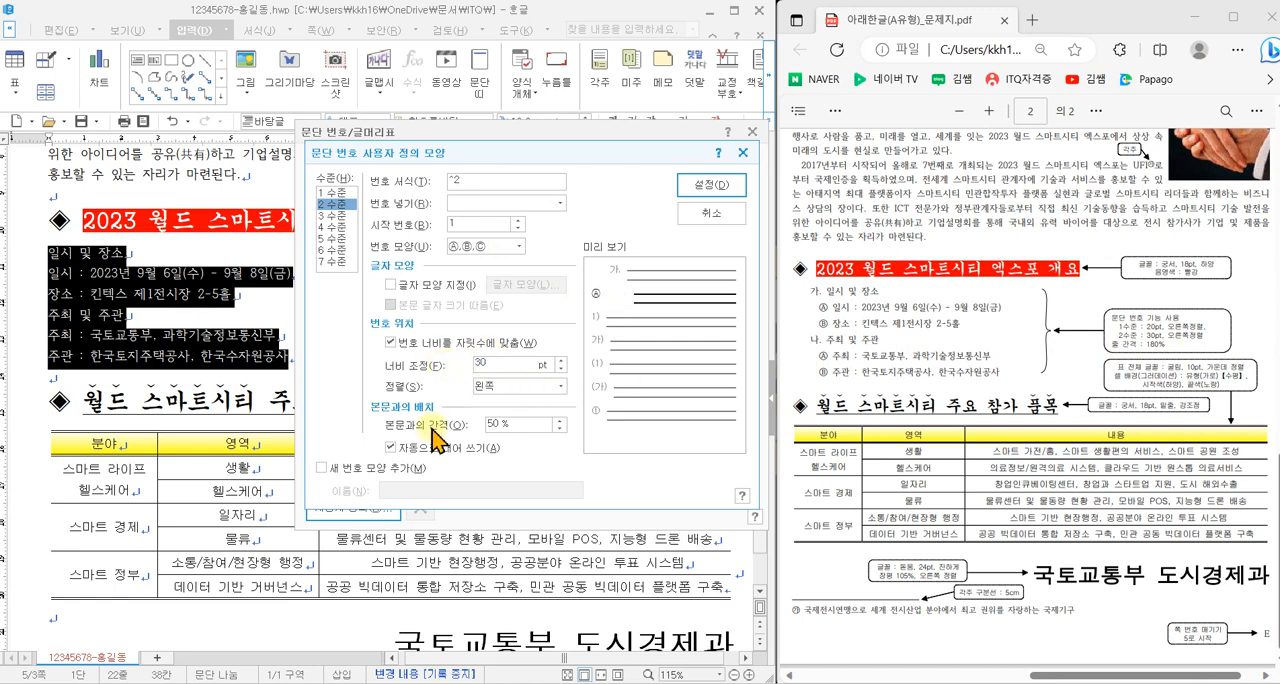
left_click(515, 386)
left_click(510, 424)
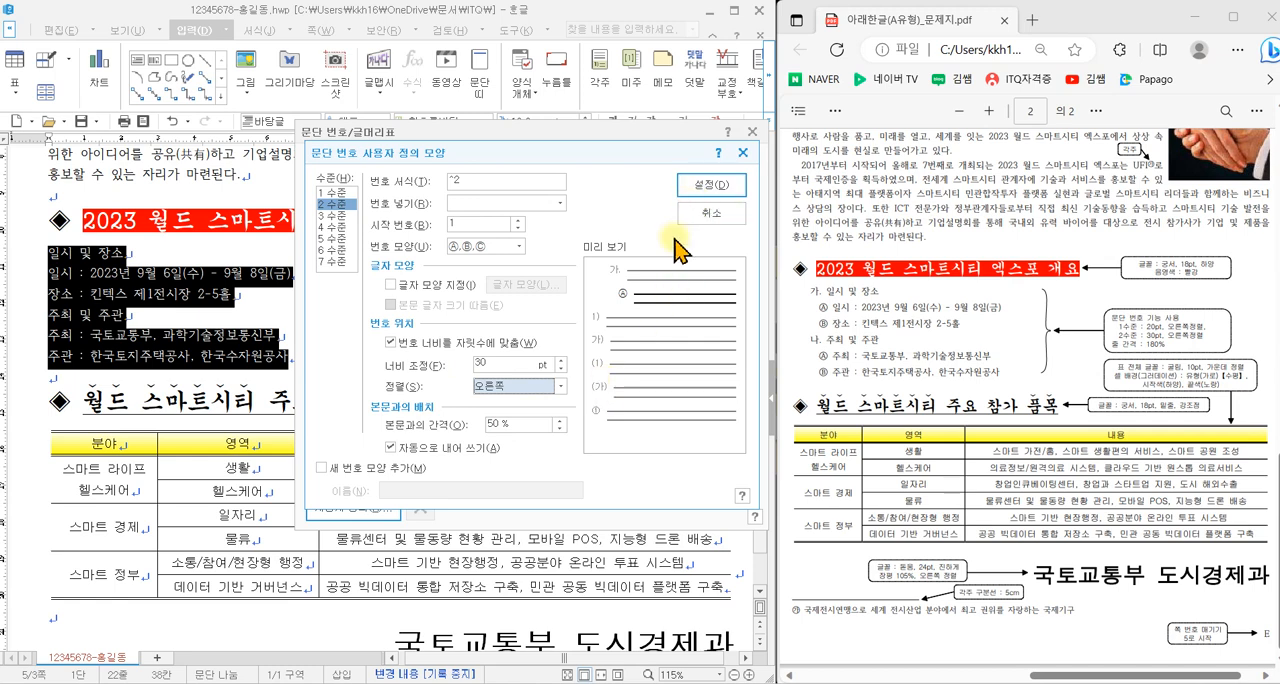
left_click(590, 265)
left_click_drag(585, 253, 668, 313)
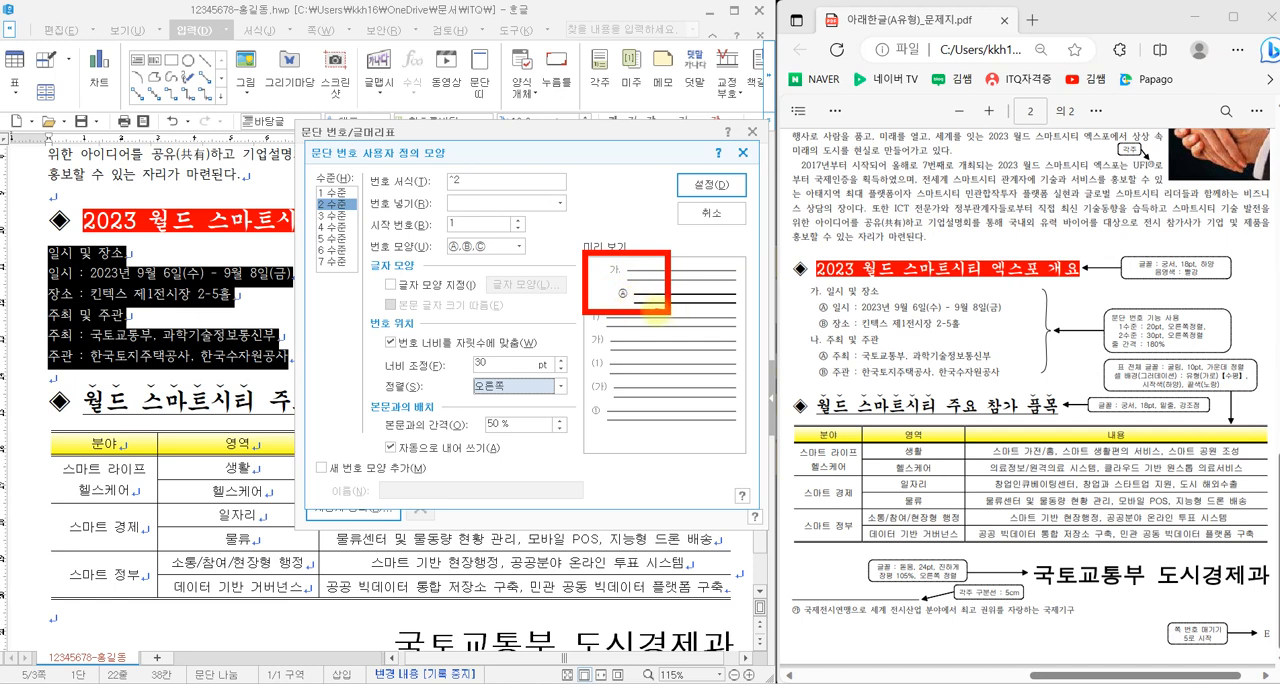
- Confirm the custom number format and apply it to the six lines under 2023 월드 스마트시티 엑스포 개요
left_click(716, 188)
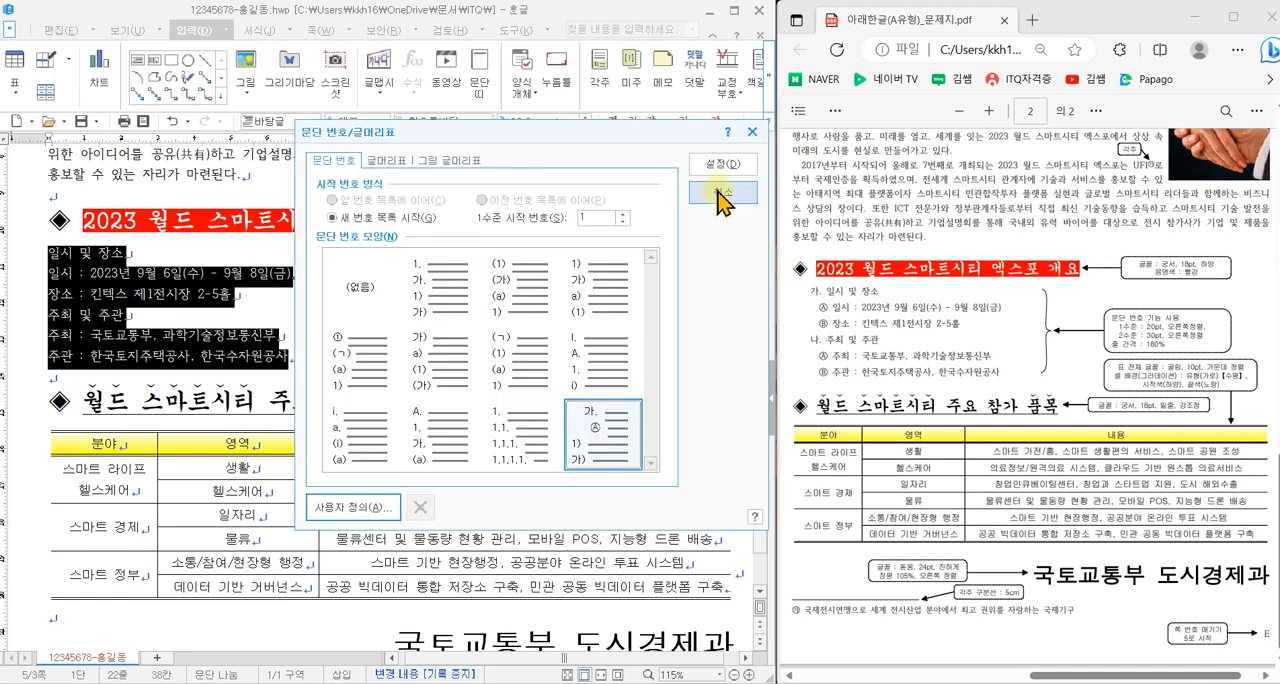
left_click(708, 168)
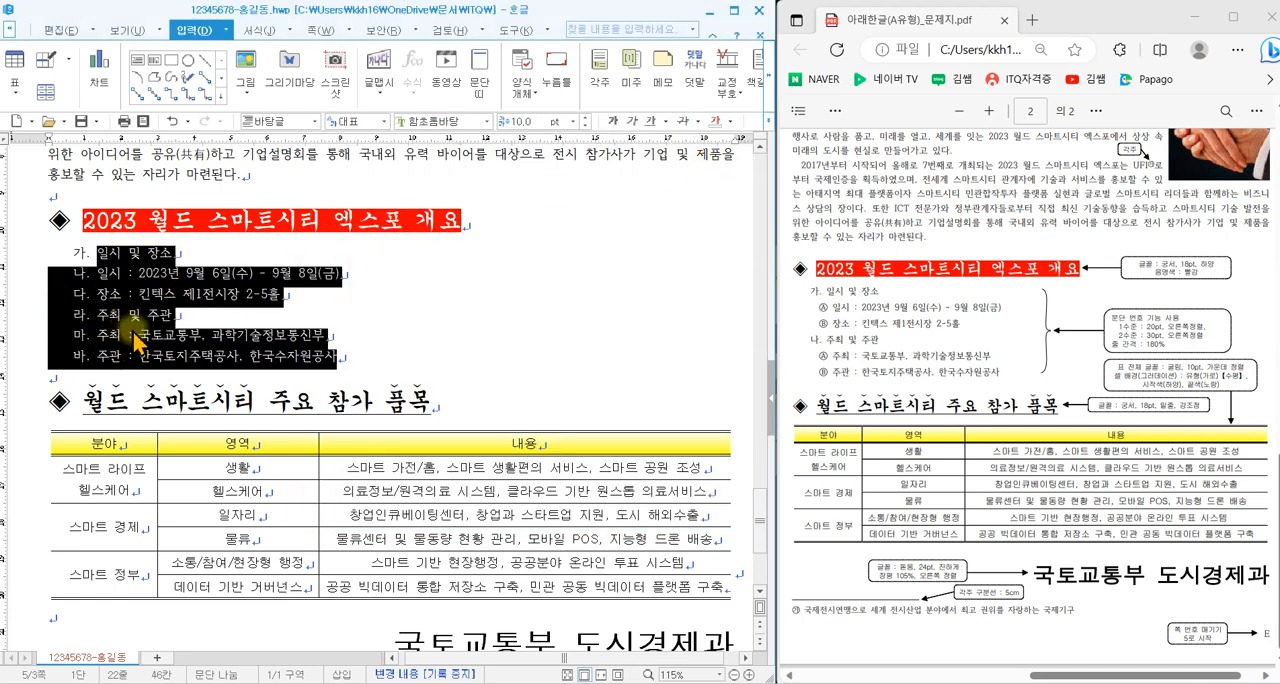
left_click(180, 305)
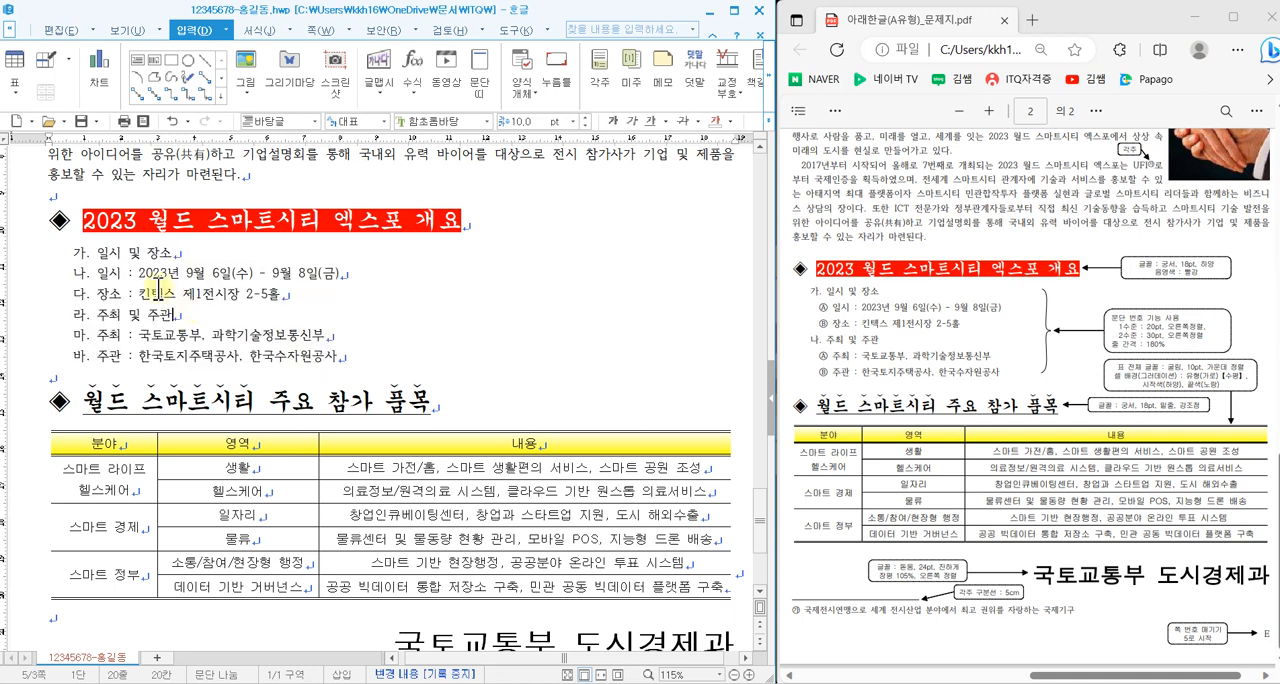
- Lower the 일시 and 장소 lines under 일시 및 장소 by one numbering level
left_click_drag(98, 273, 295, 293)
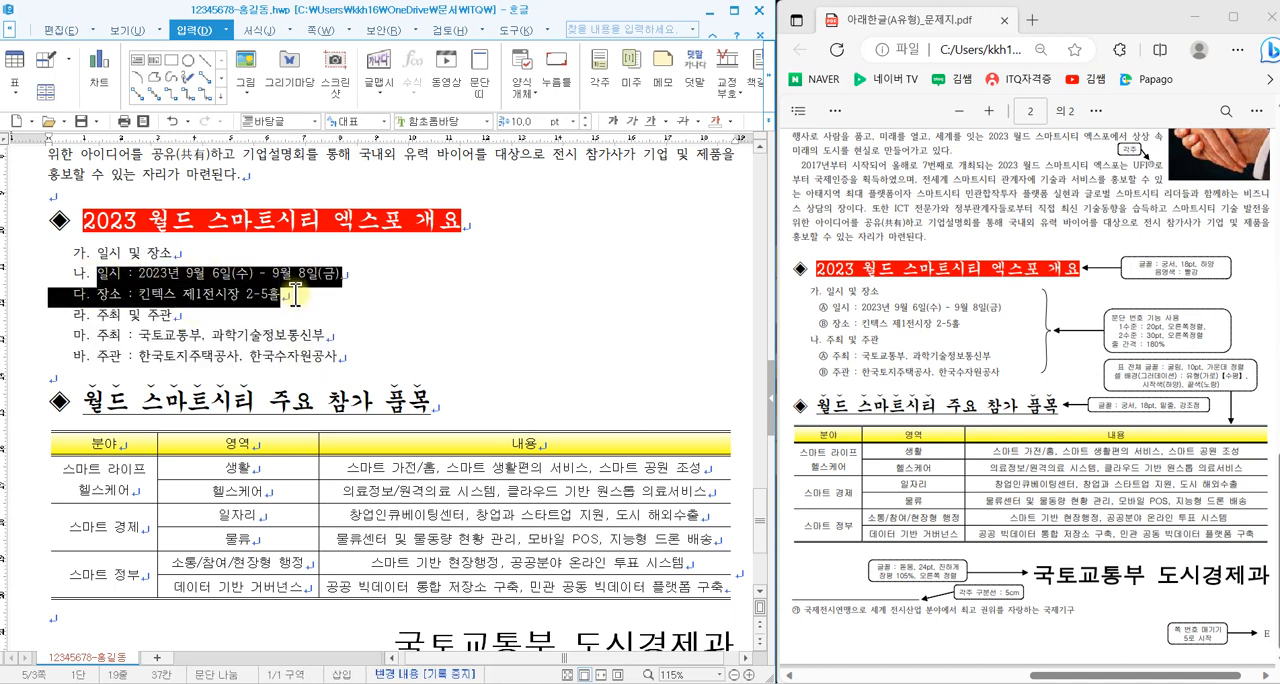
left_click(264, 30)
left_click(767, 100)
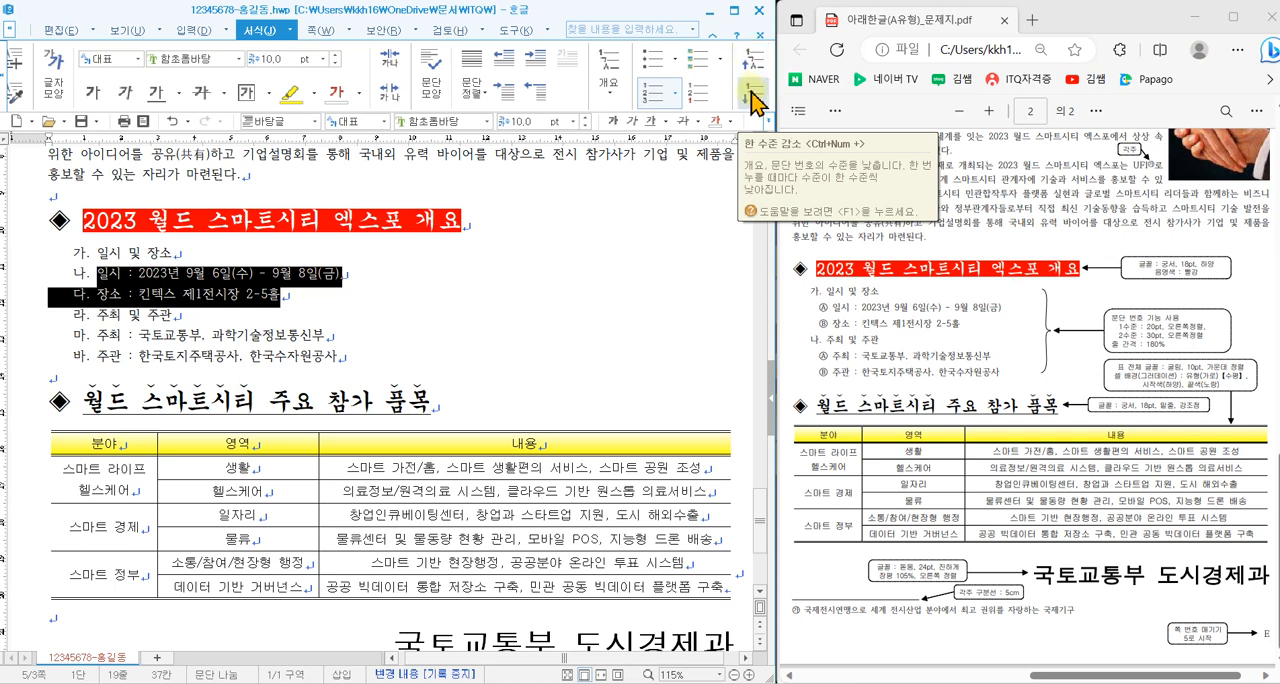
left_click(752, 100)
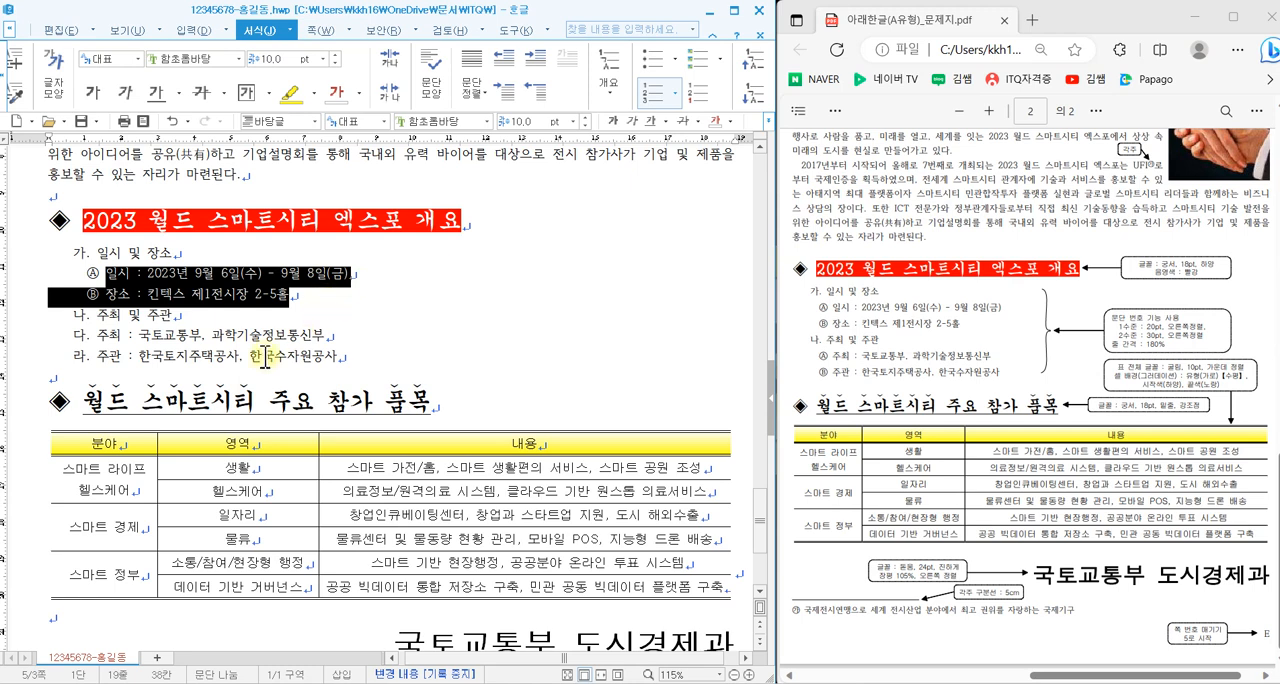
- Lower the 주최 and 주관 lines under 주최 및 주관 by one numbering level
left_click_drag(97, 336, 365, 355)
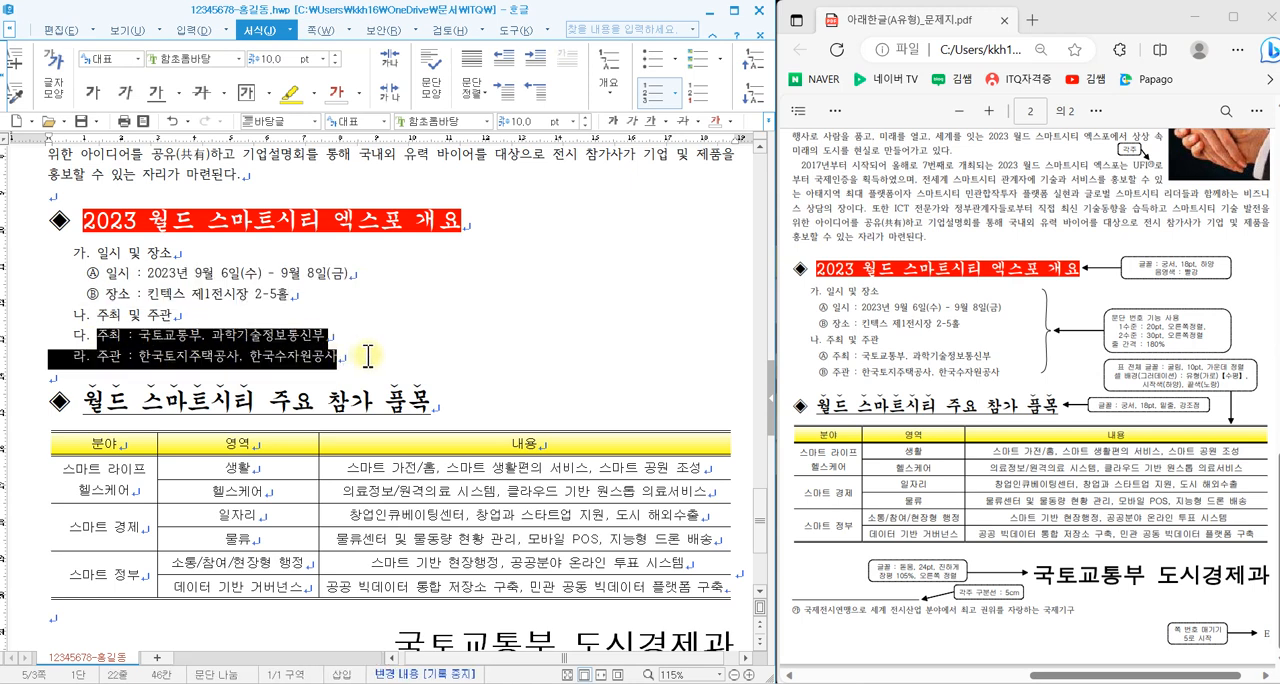
left_click(757, 104)
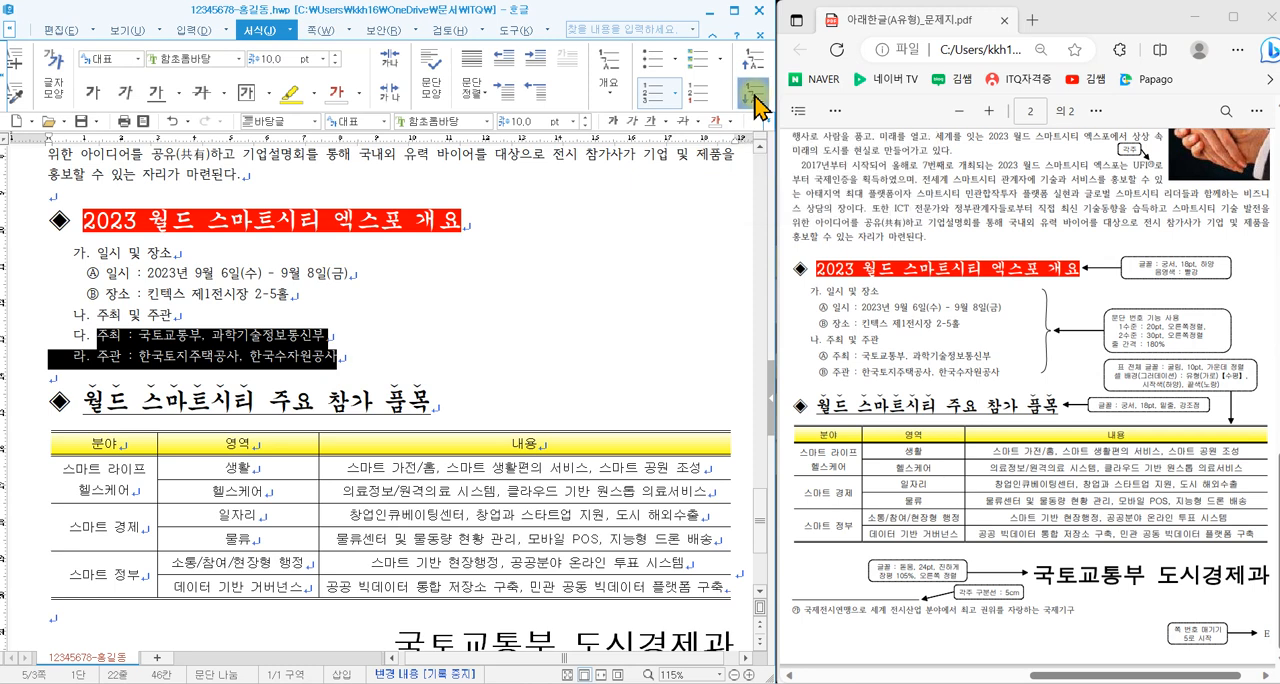
left_click(418, 336)
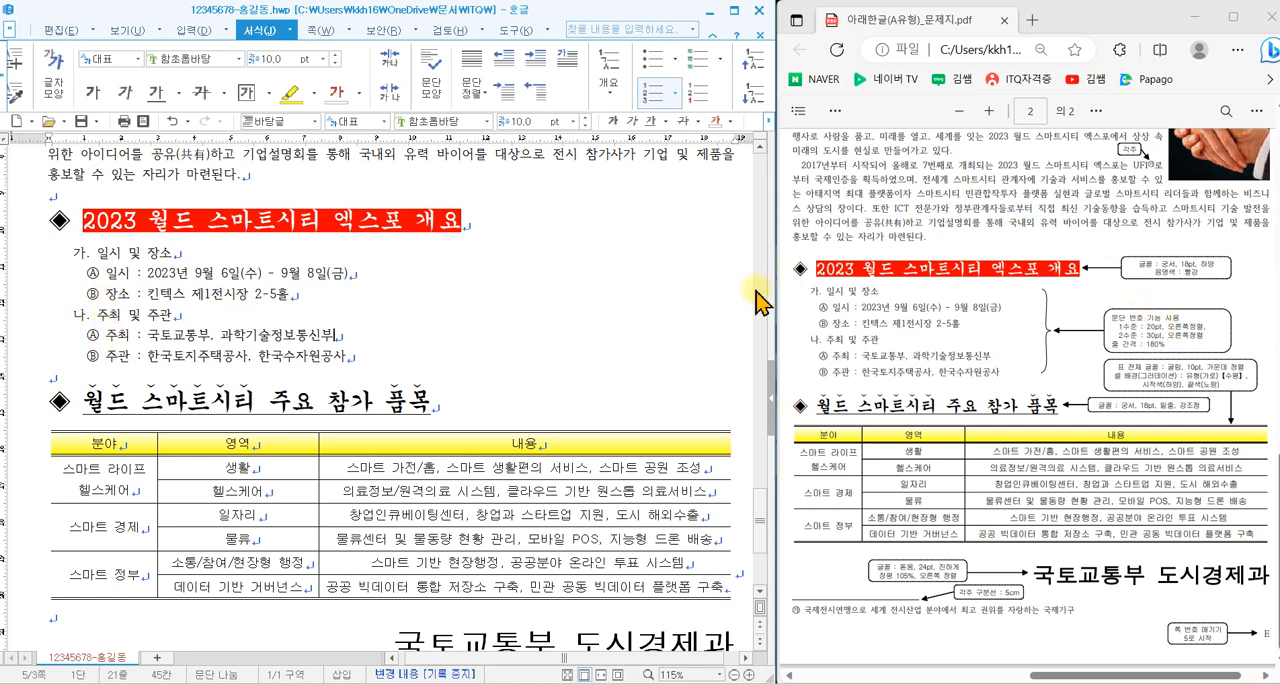
- Set the line spacing of the six numbered lines from 일시 및 장소 through 주관 to 180%
left_click_drag(1114, 340, 1170, 353)
mouse_move(1045, 330)
left_mouse_down()
mouse_move(1066, 356)
mouse_move(1092, 303)
left_mouse_up()
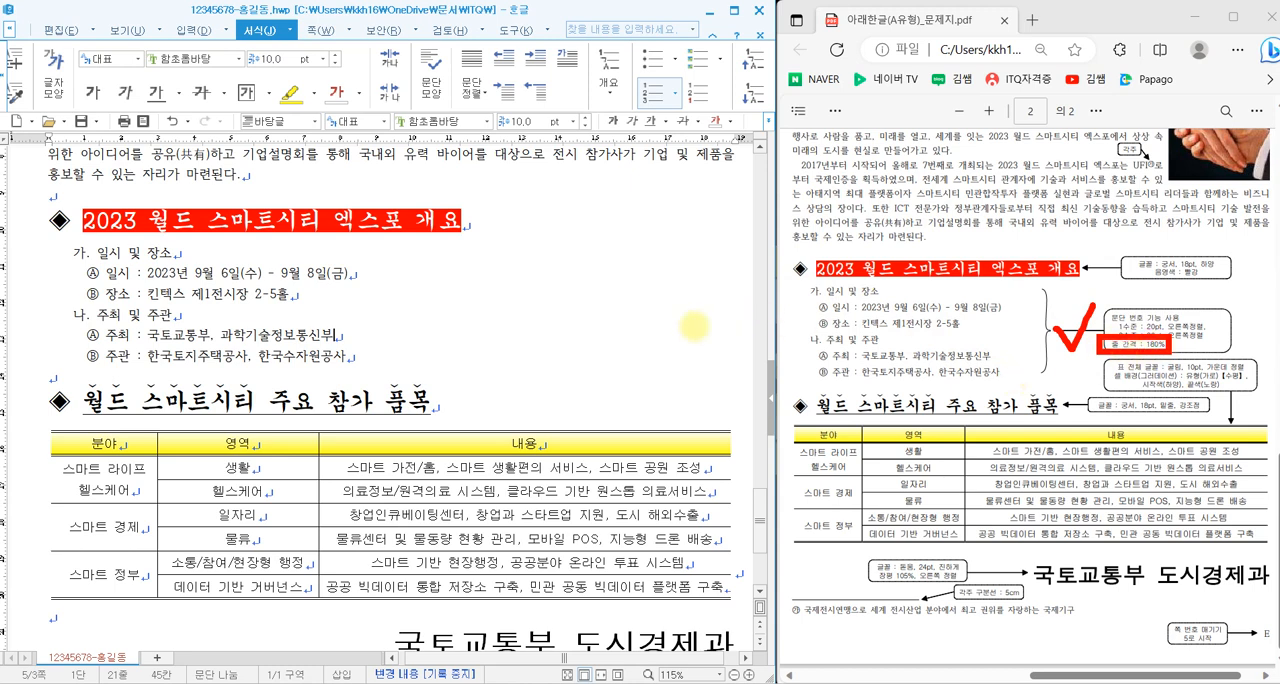
key("Escape")
left_click_drag(98, 253, 350, 362)
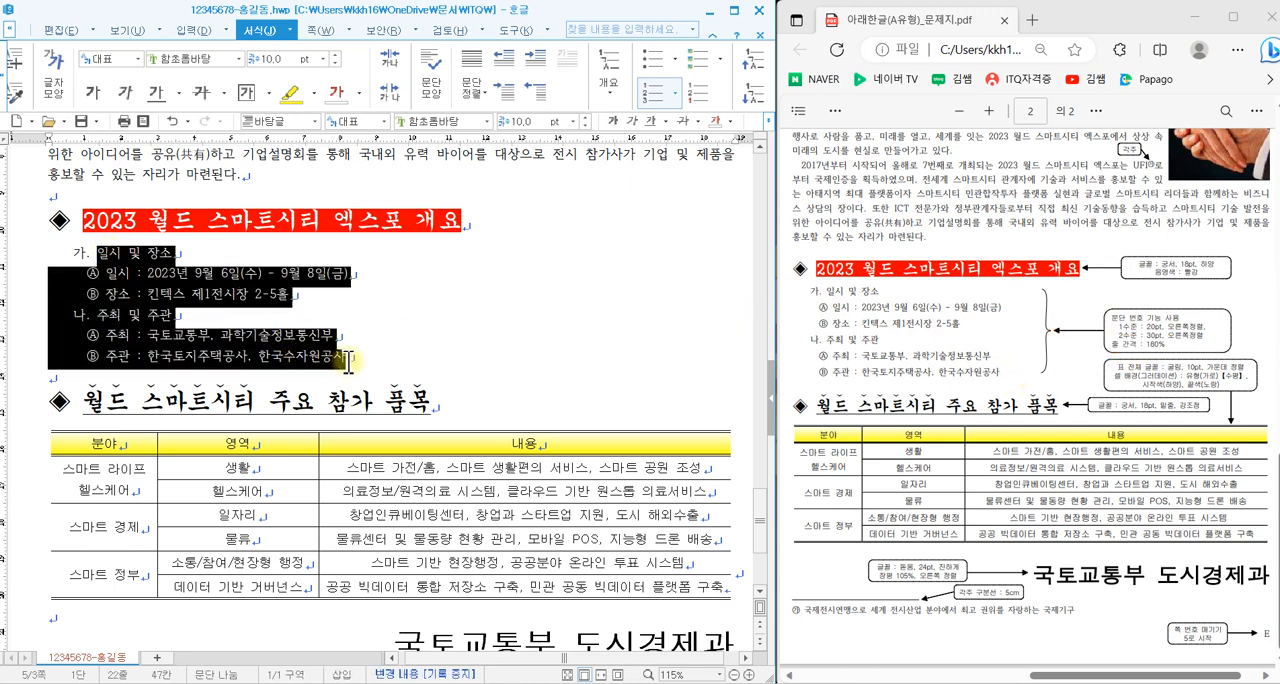
left_click(769, 121)
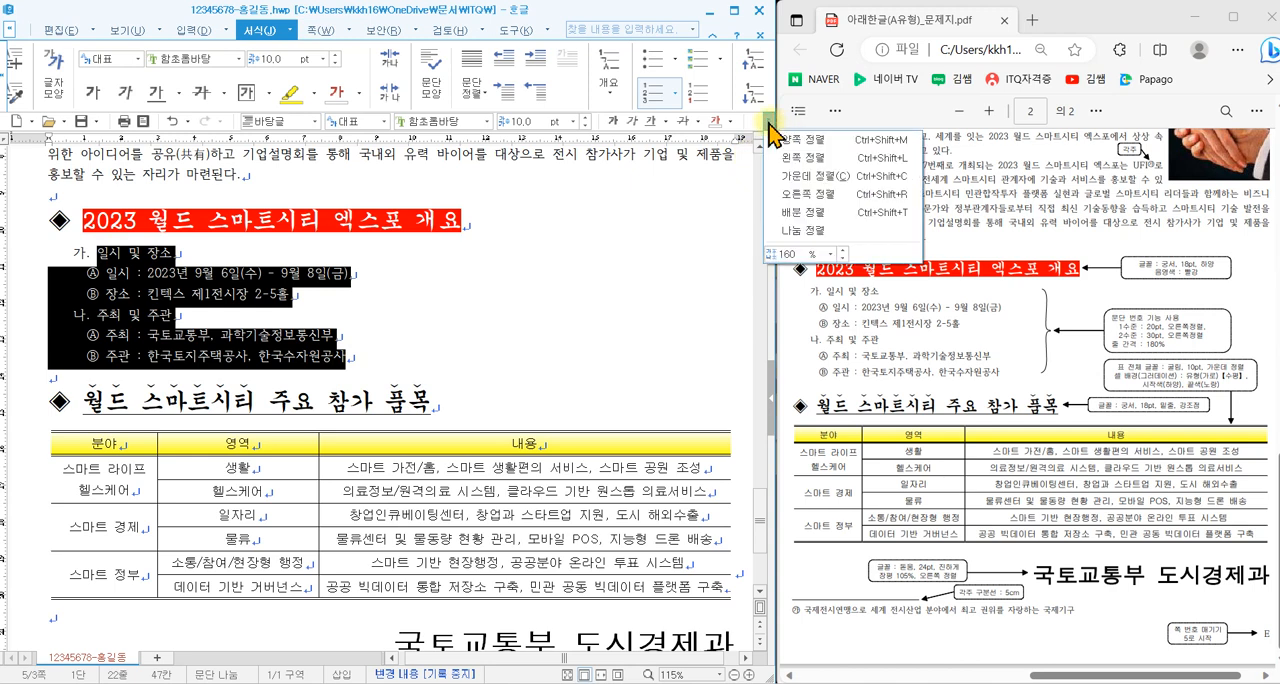
left_click(829, 254)
left_click(866, 303)
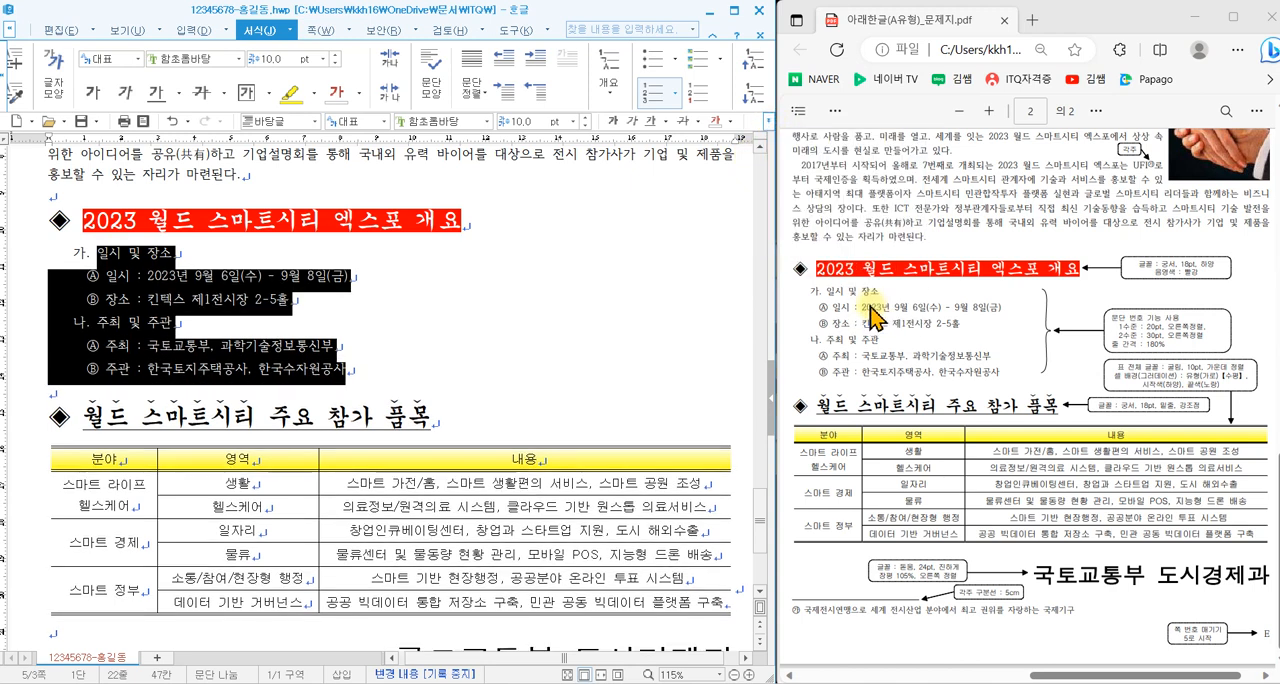
left_click(542, 338)
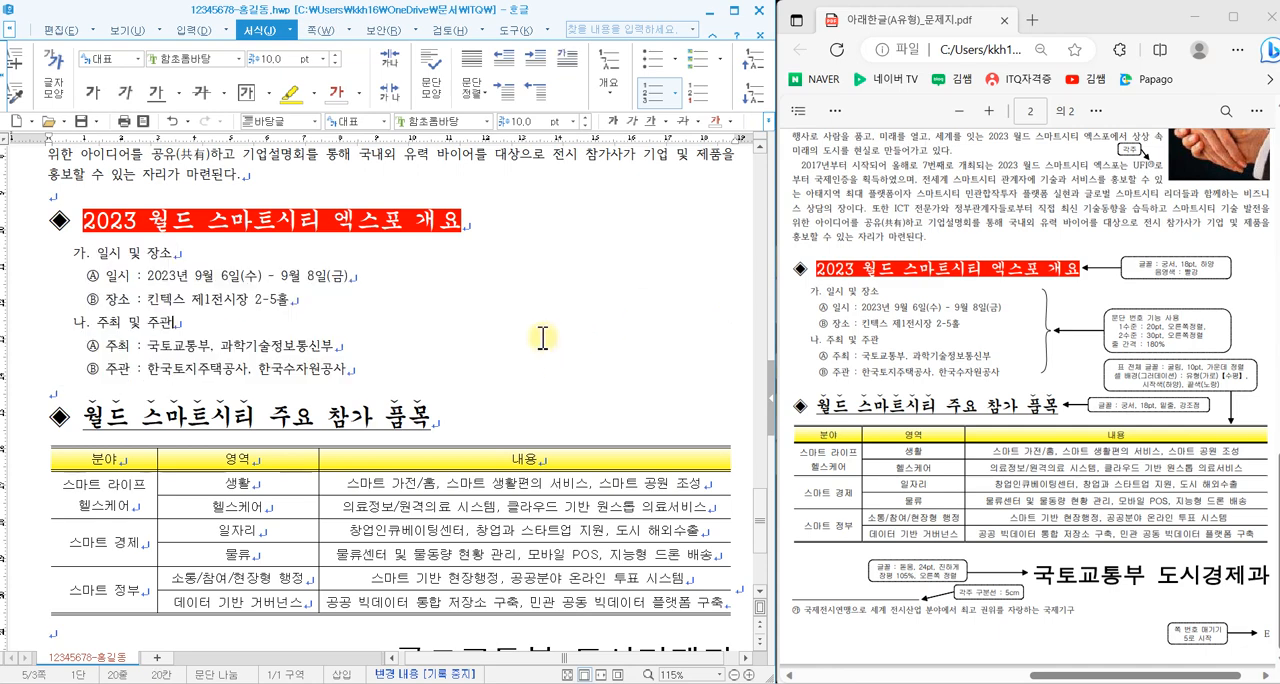
scroll(542, 338, "up", 6)
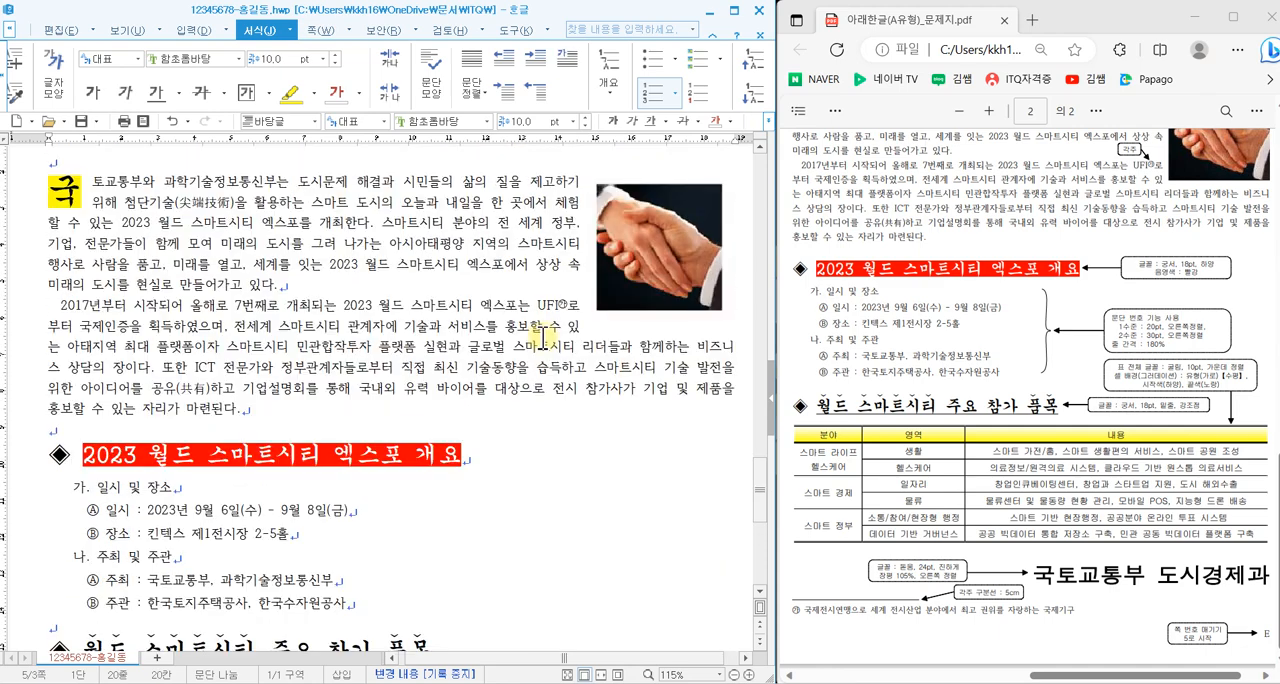
scroll(542, 338, "down", 11)
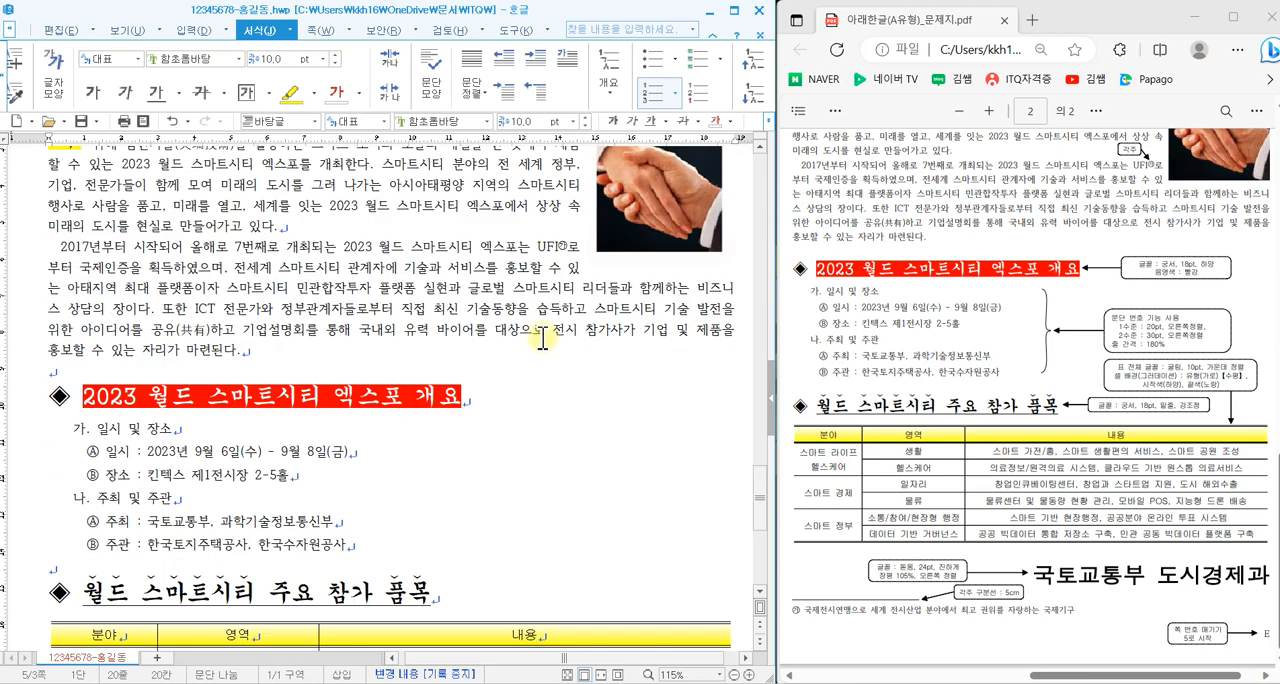
scroll(350, 308, "up", 1)
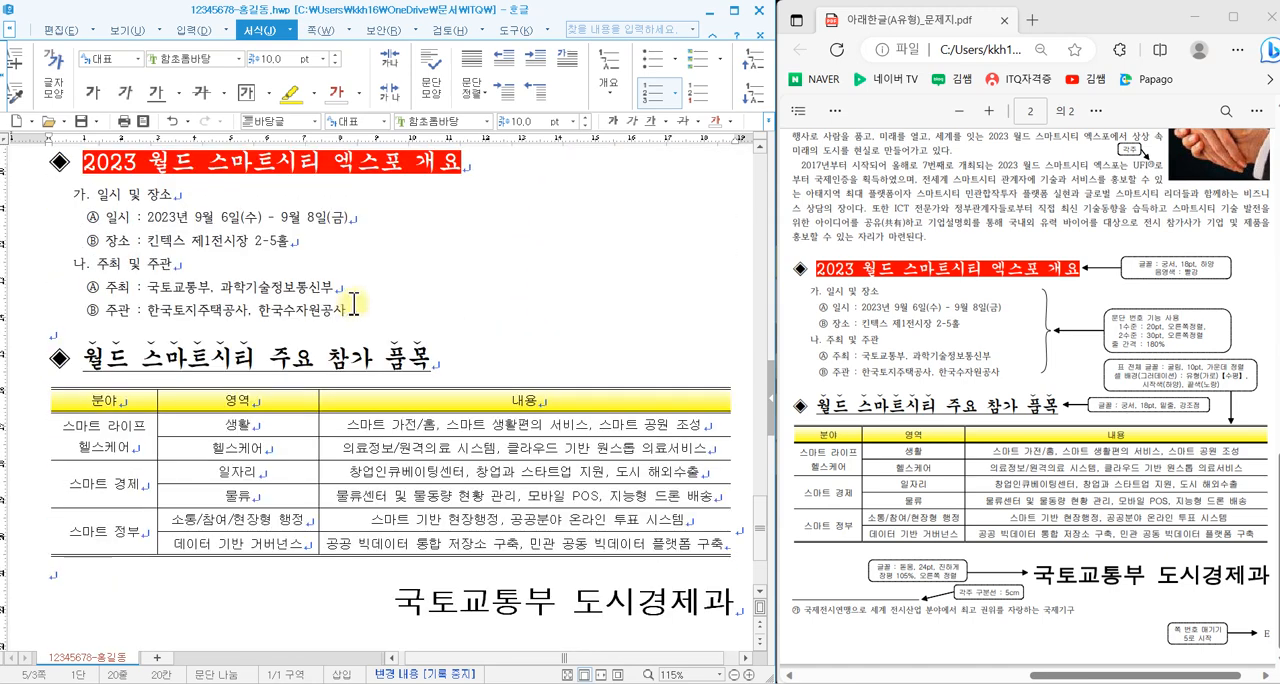
scroll(353, 304, "up", 2)
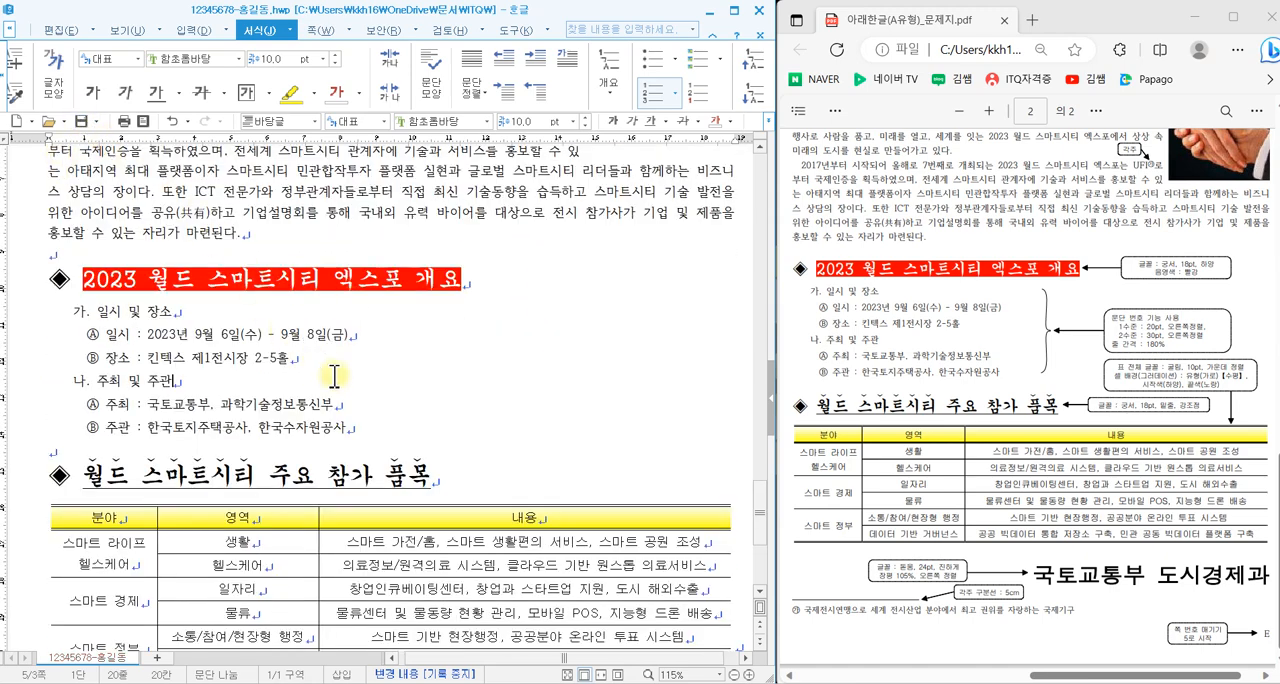
scroll(490, 410, "down", 2)
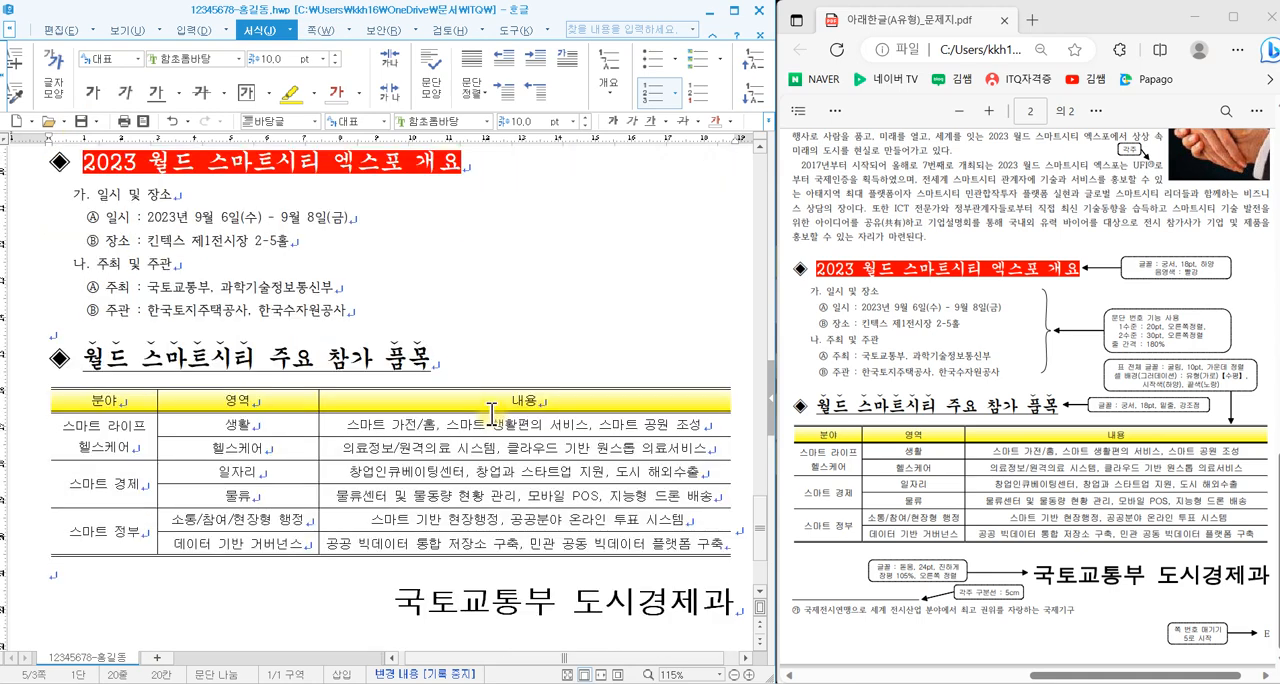
scroll(487, 391, "down", 1)
scroll(487, 370, "up", 1)
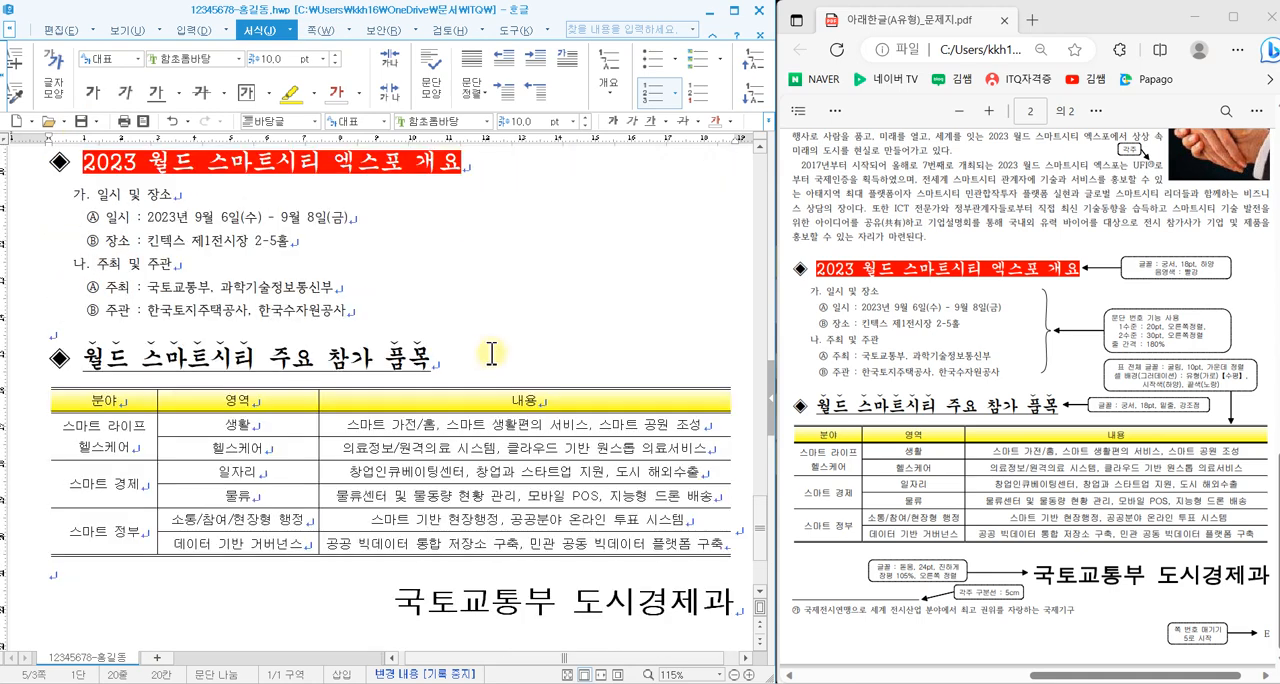